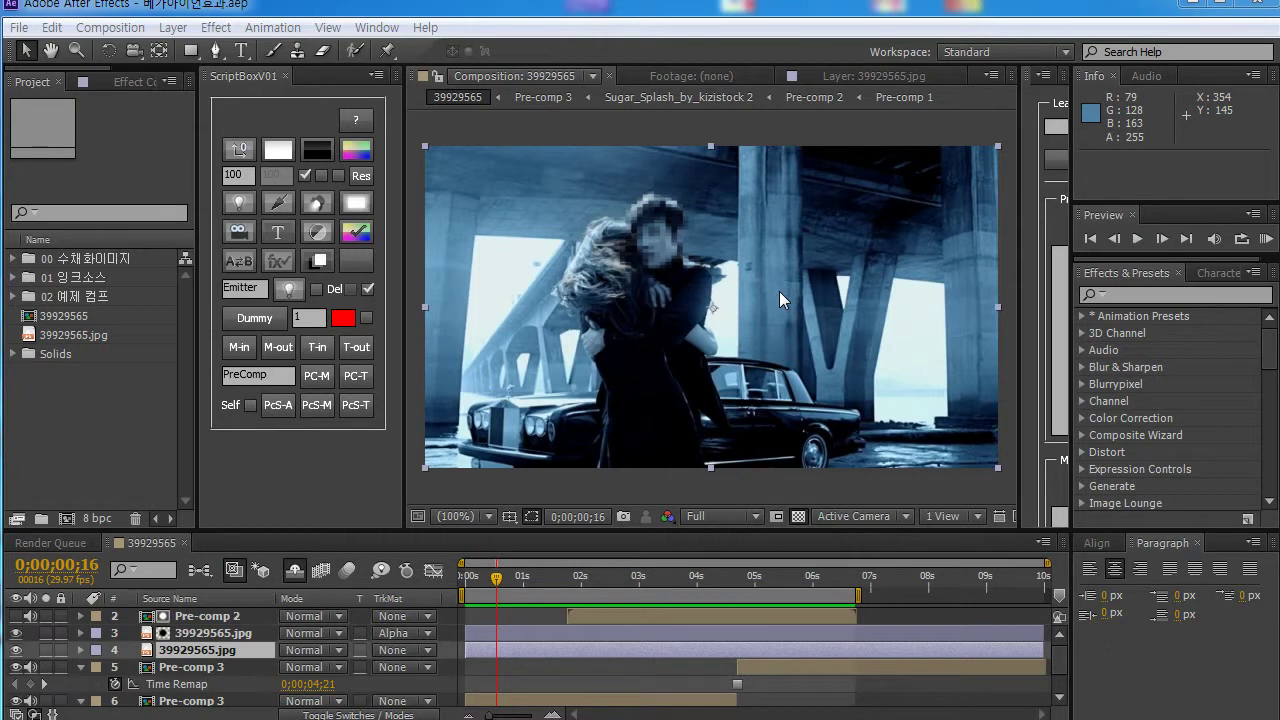
Step: Preview the finished 39929565 composition and scrub its timeline to 0;00;05;18
left_click(537, 548)
left_click_drag(497, 588, 475, 588)
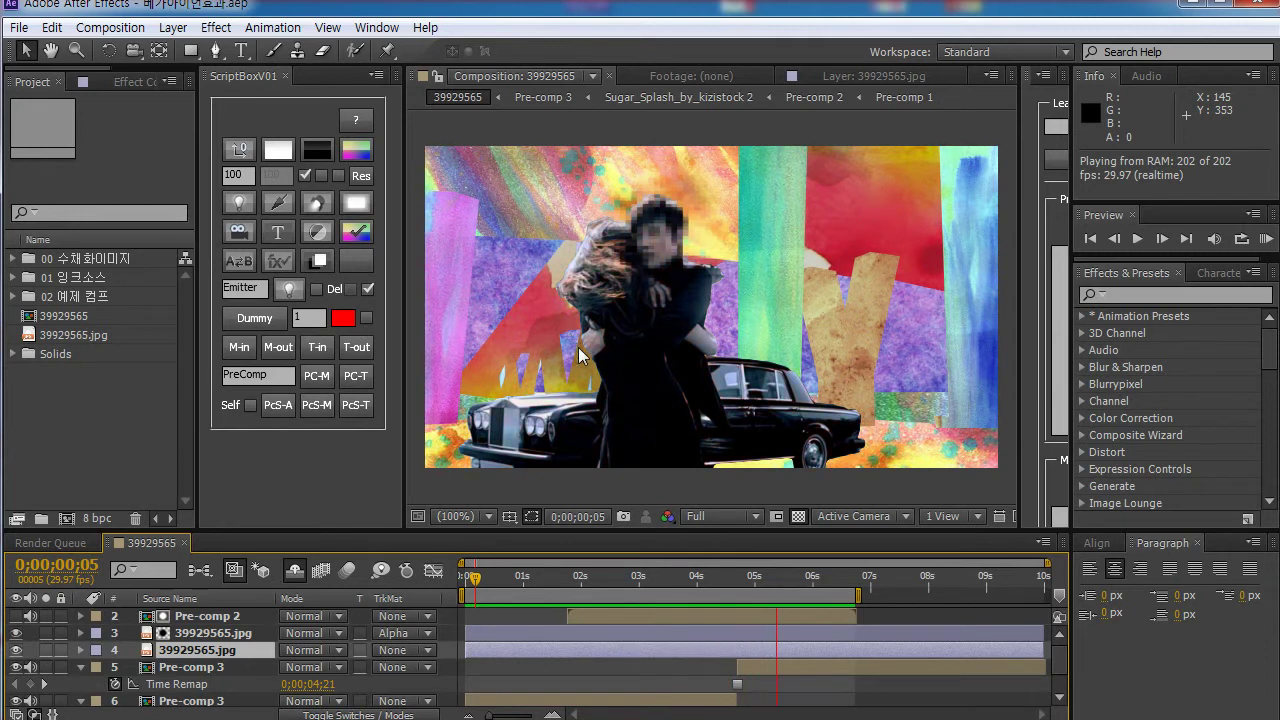
left_click_drag(649, 576, 790, 578)
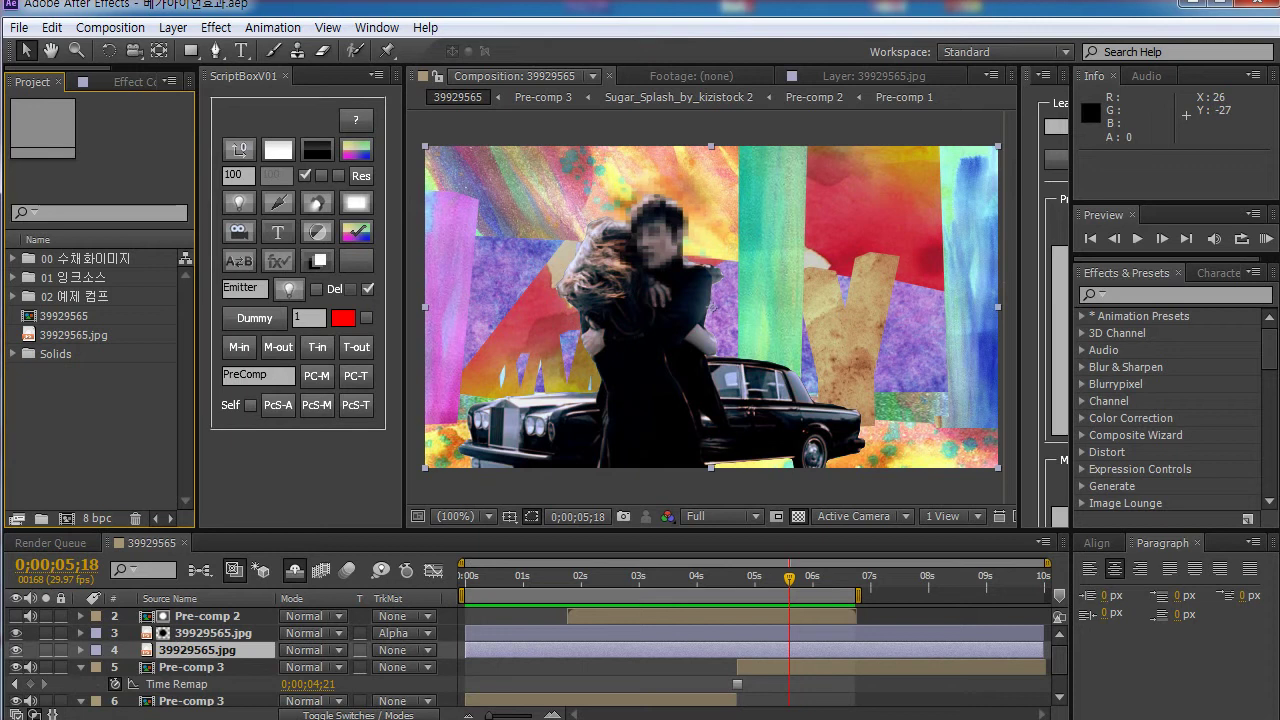
Step: Switch to the Shutterstock page in the browser and review the ink-drop clip 2508350 from its start
key("alt+Tab")
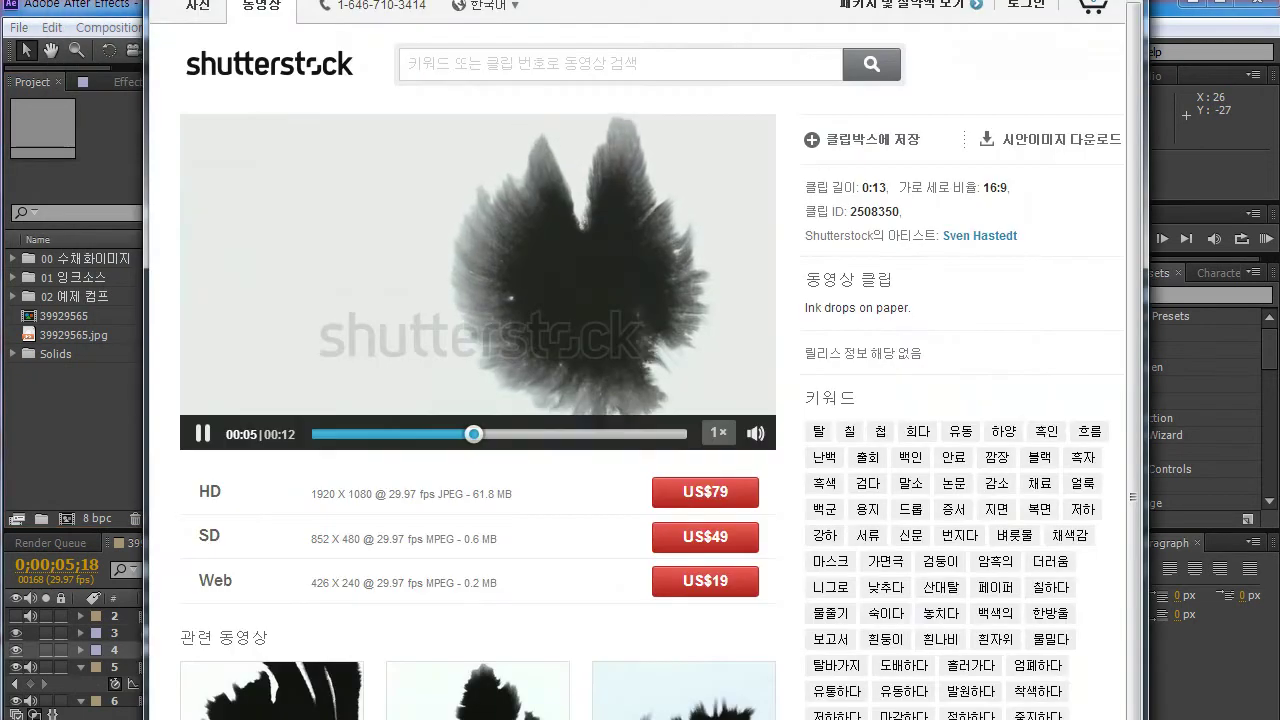
left_click(503, 434)
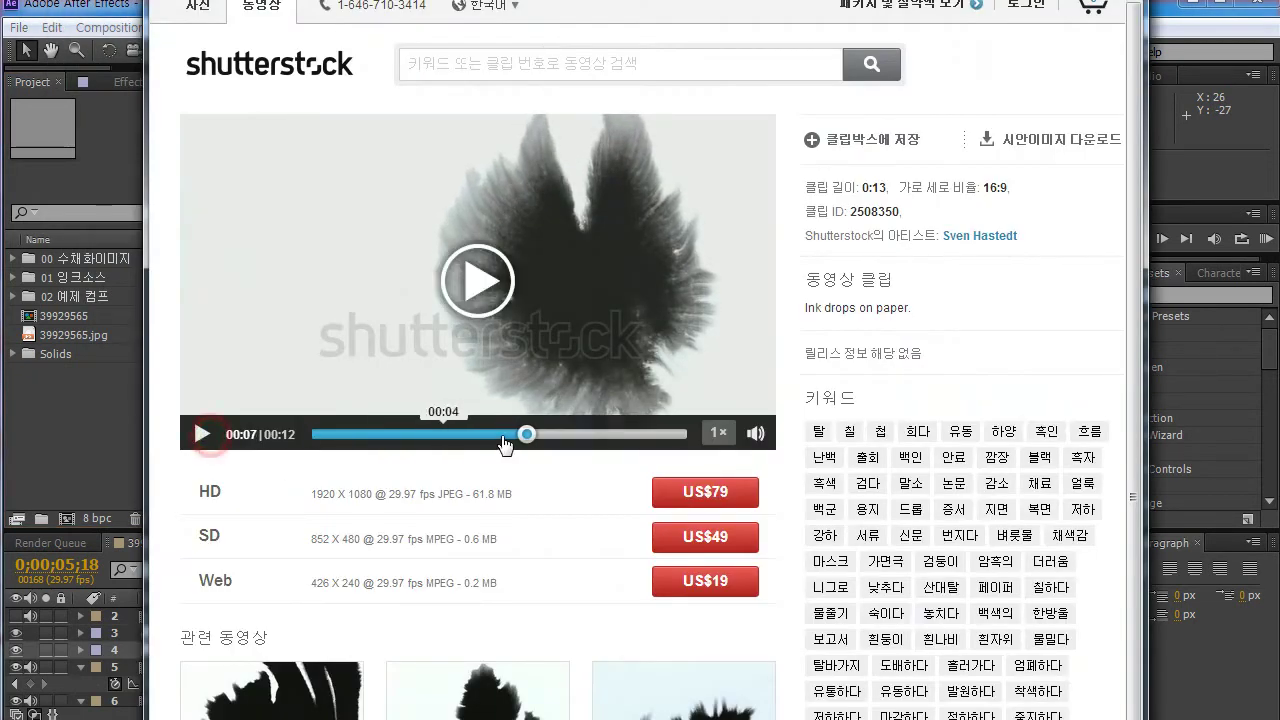
left_click_drag(453, 444, 310, 436)
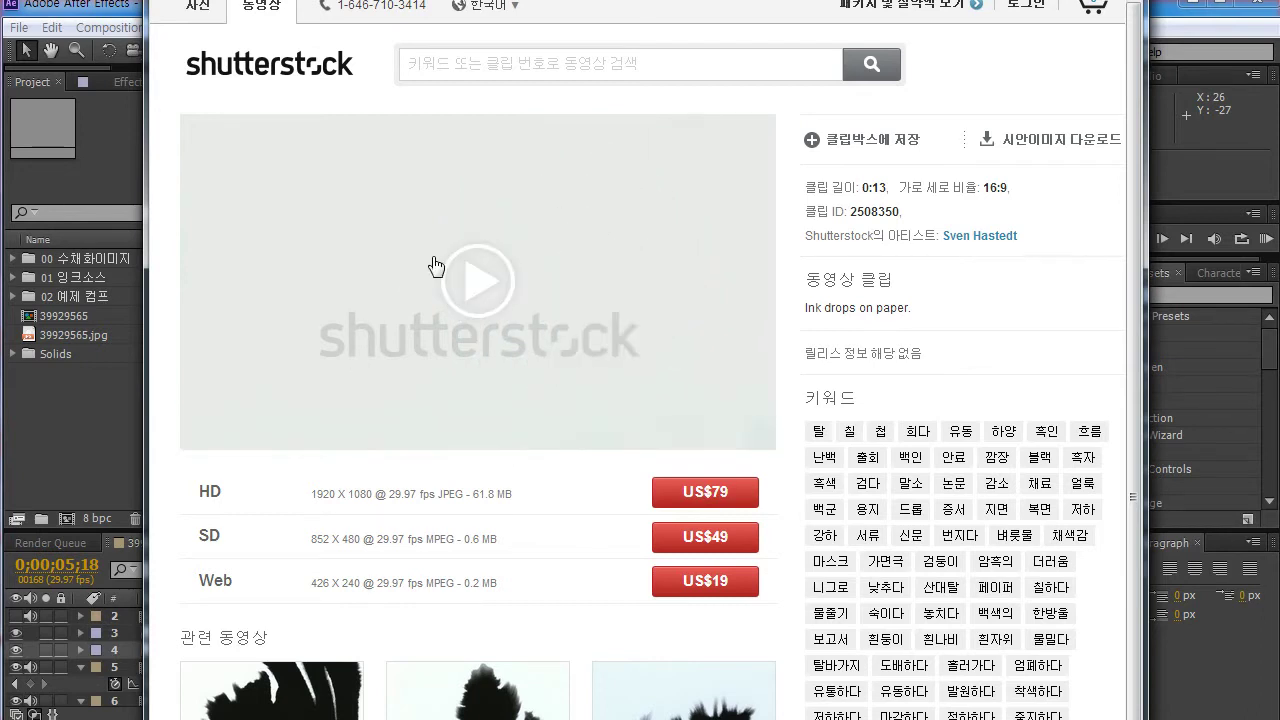
mouse_move(245, 441)
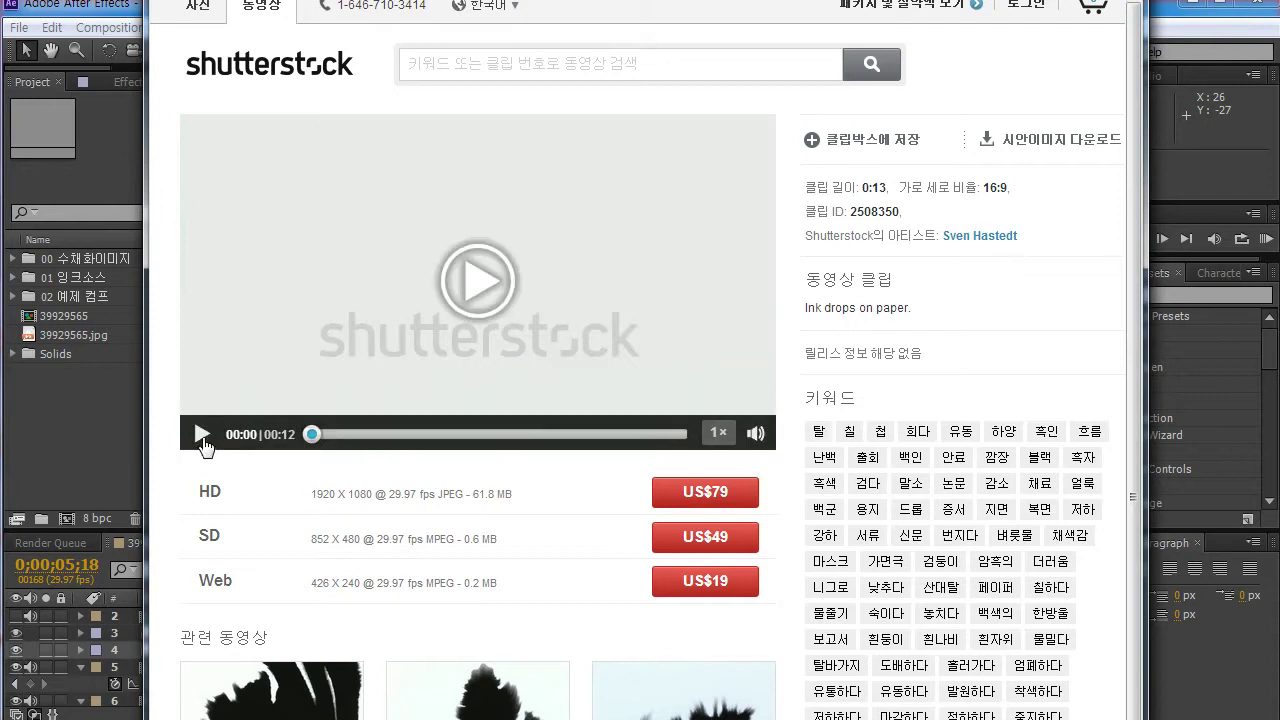
left_click(201, 436)
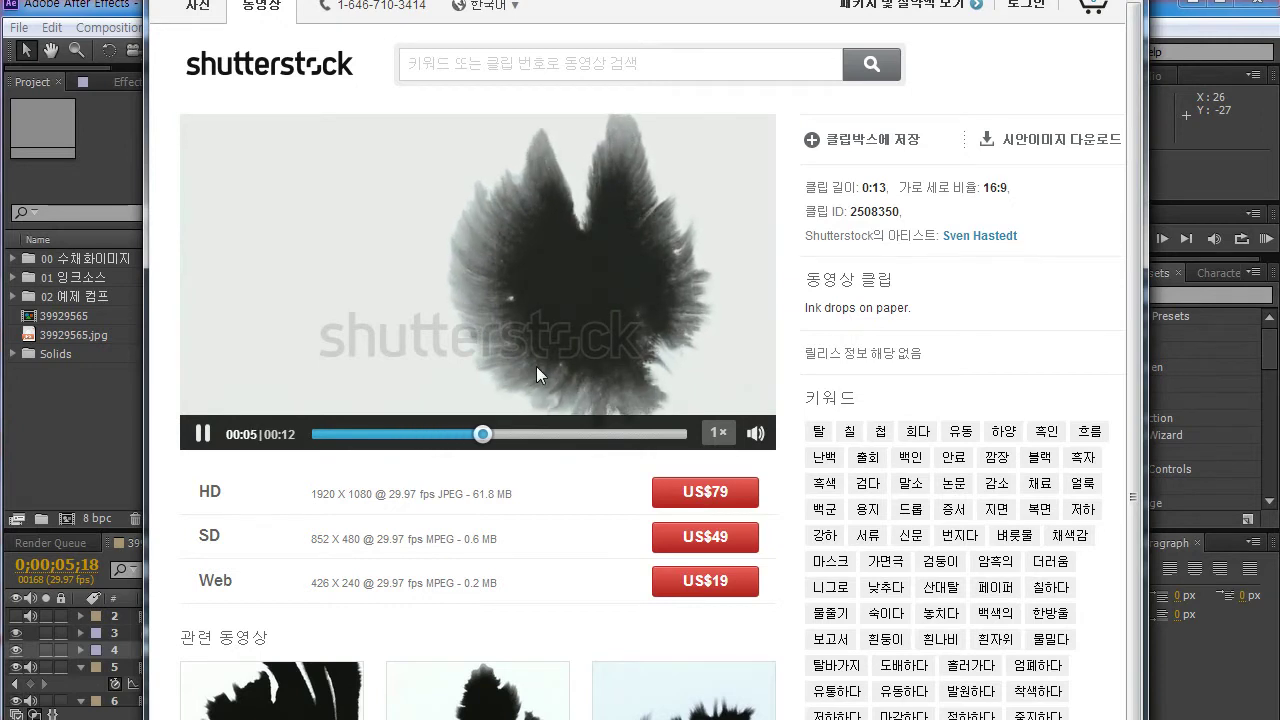
left_click(200, 435)
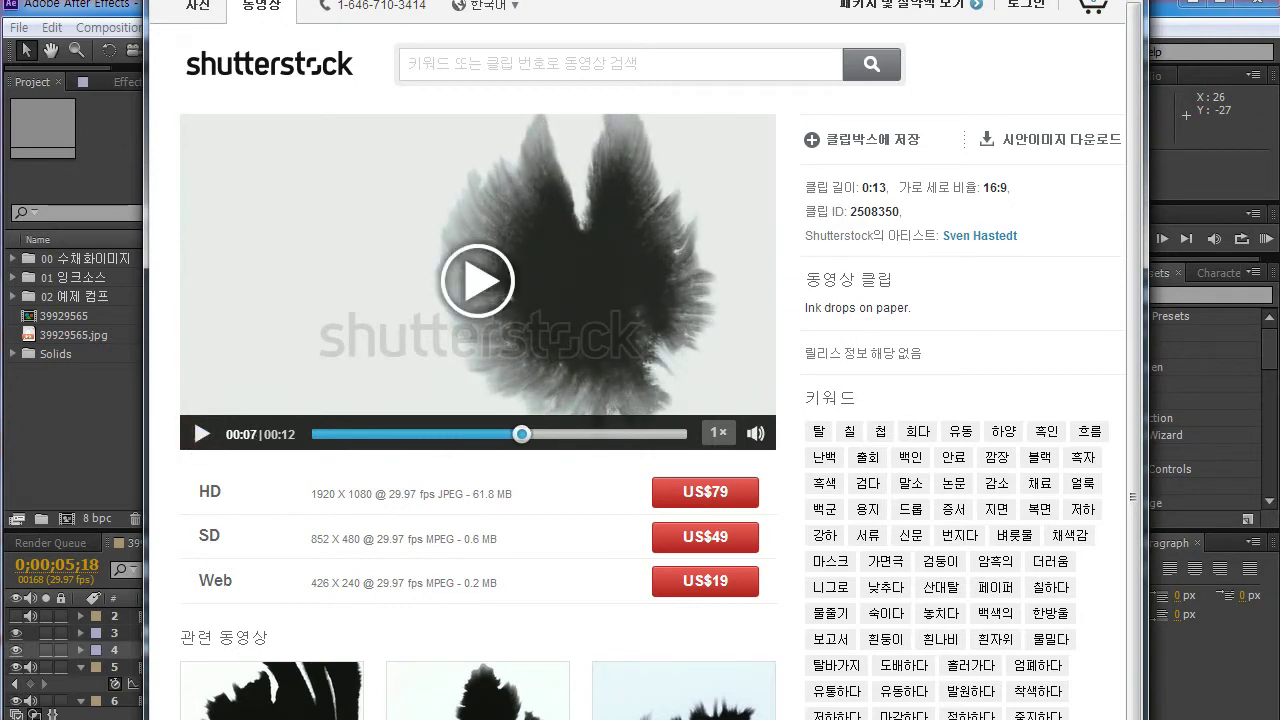
Step: Play the related ink-drop clip 2508338, replay it from near the start and pause it
left_click(477, 295)
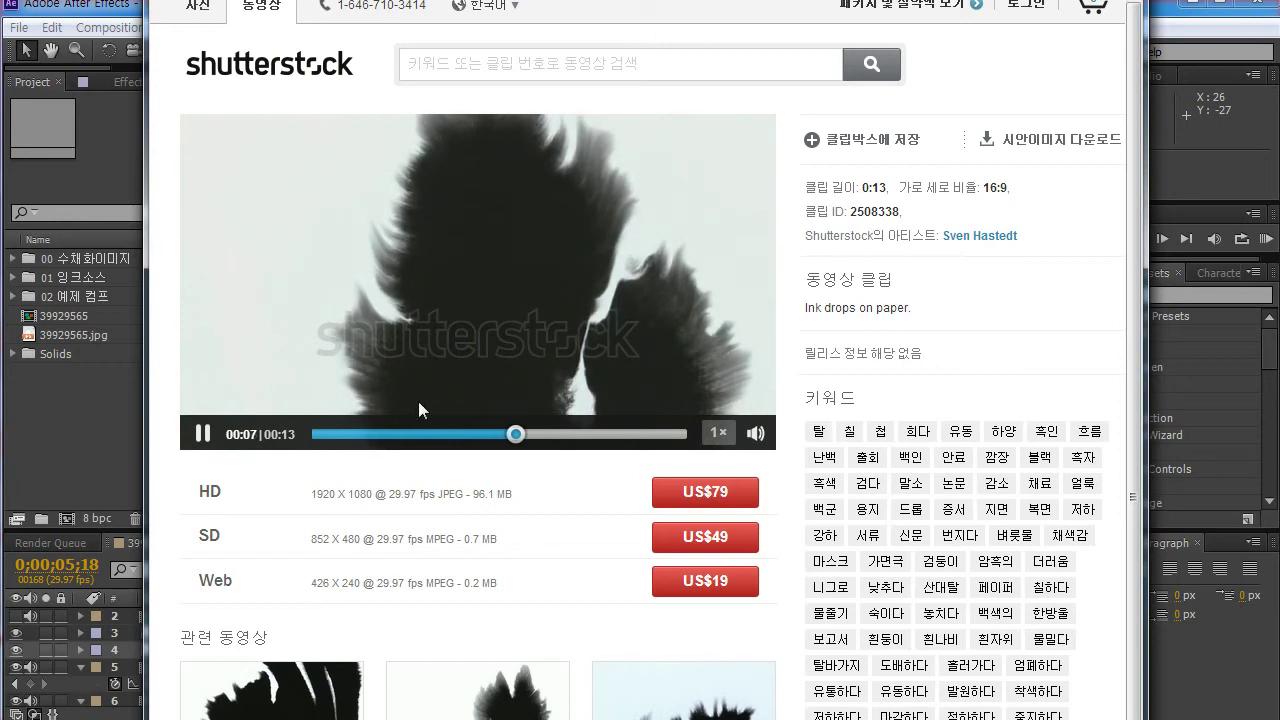
left_click_drag(368, 434, 332, 436)
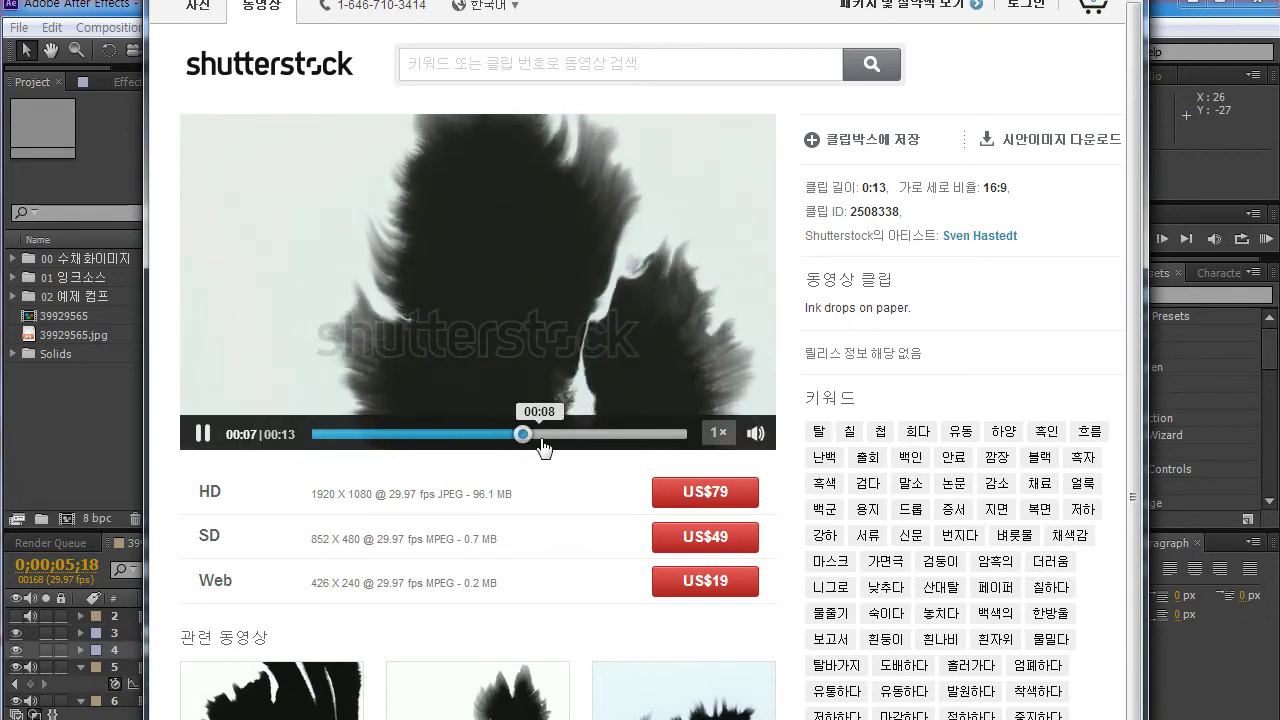
left_click(198, 436)
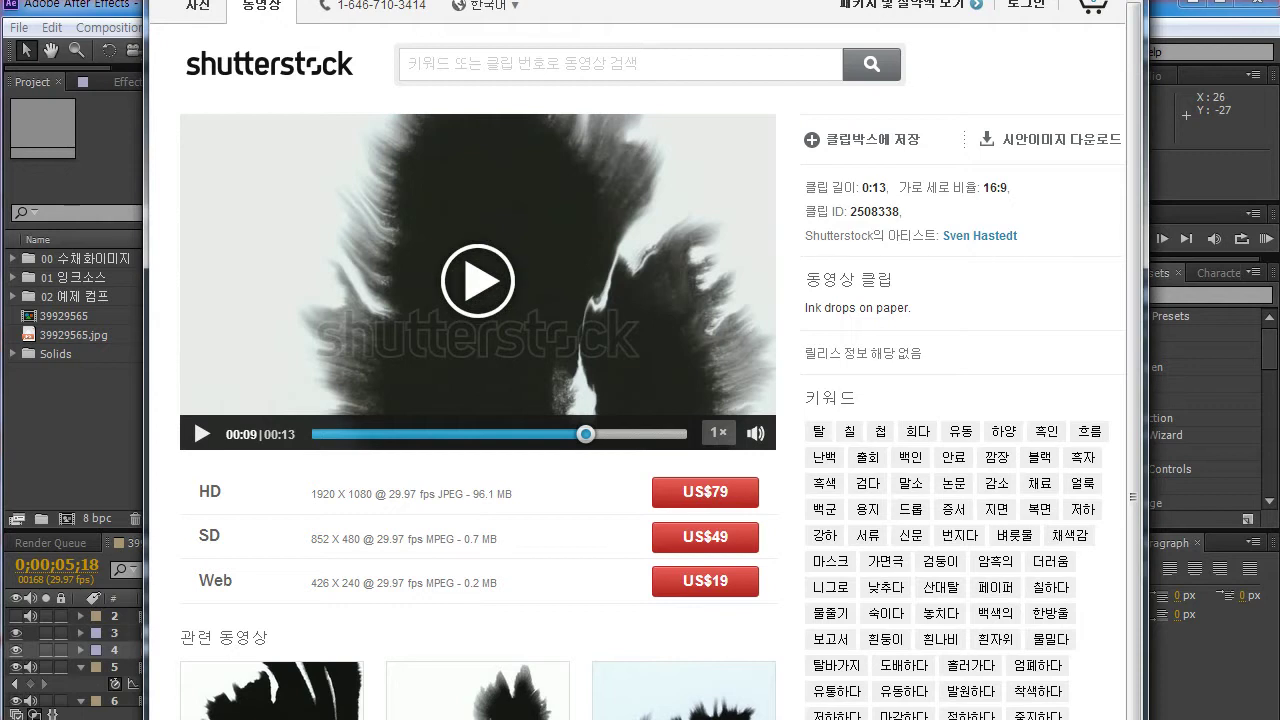
Step: Browse the Google image results for "watercolor texture" and return to the start of the list
key("ctrl+Tab")
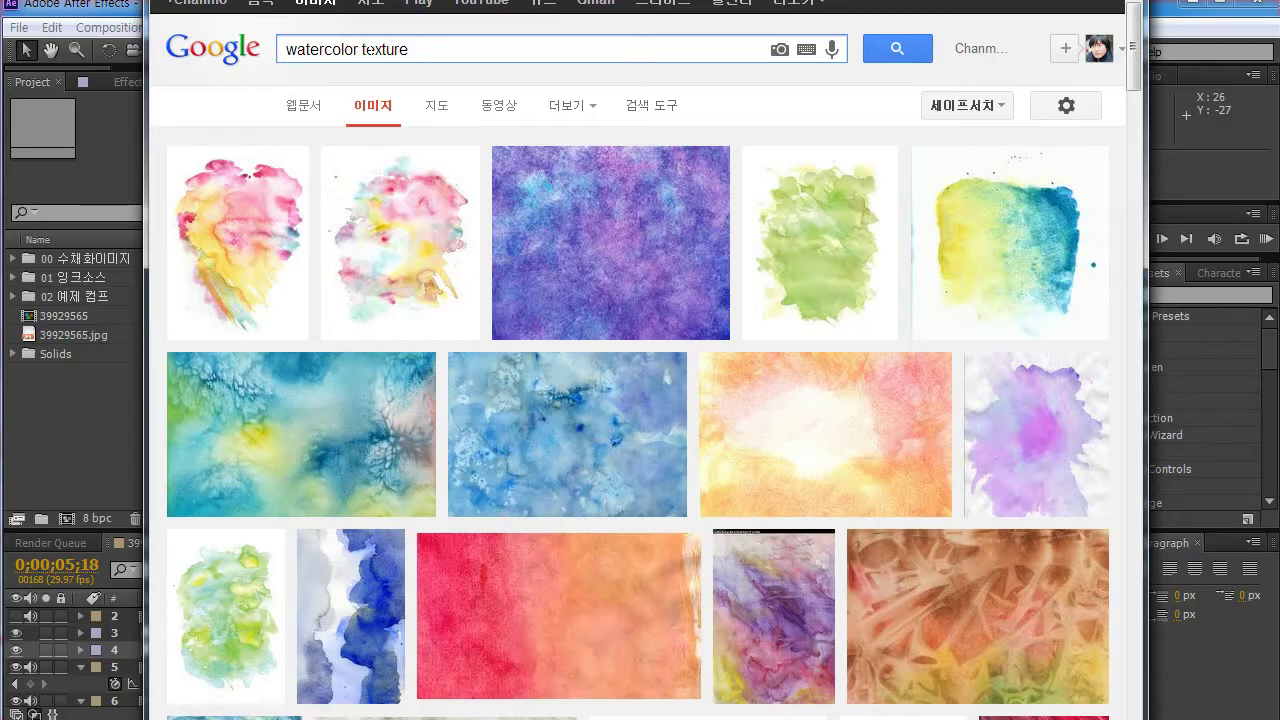
scroll(634, 449, "down", 15)
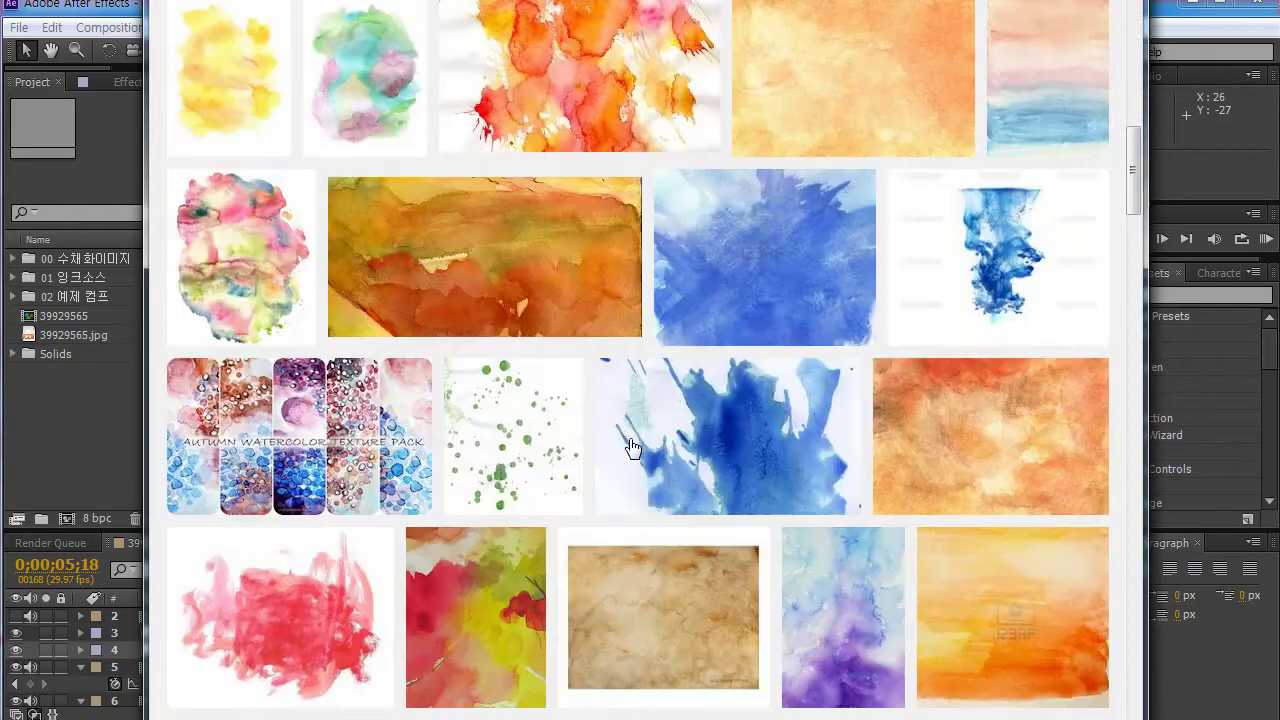
scroll(648, 520, "down", 10)
scroll(648, 528, "up", 16)
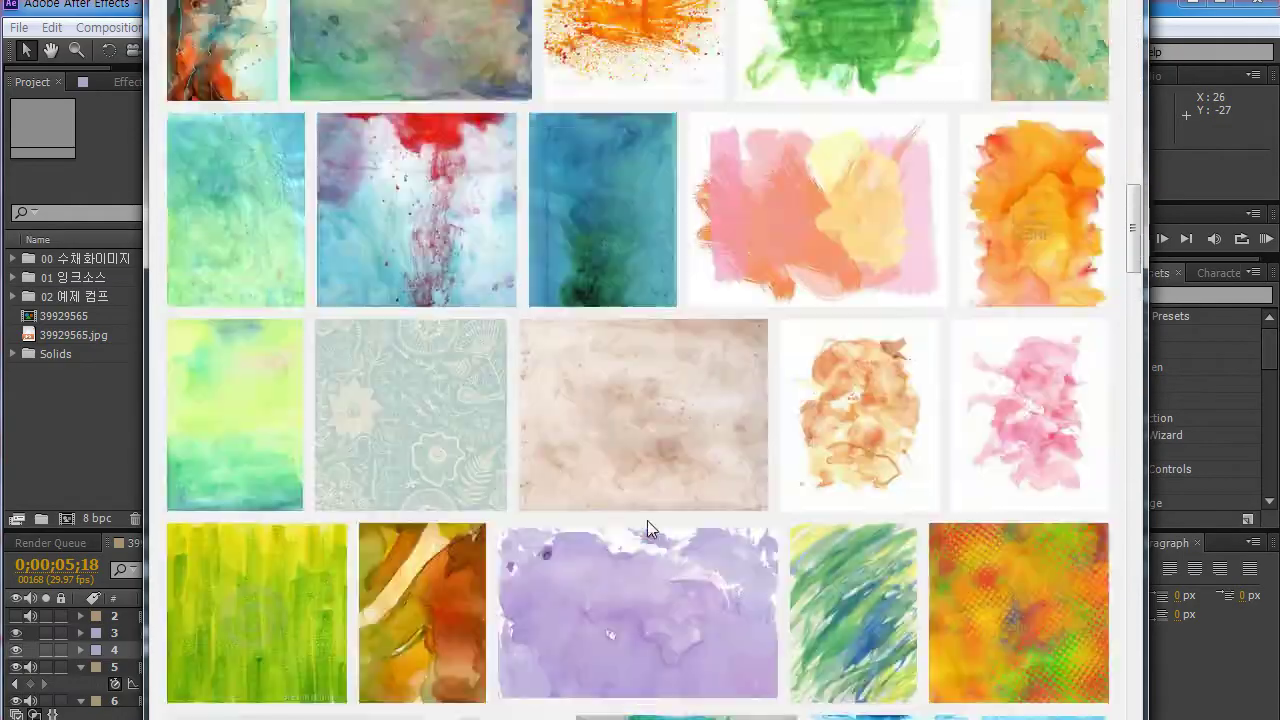
scroll(648, 525, "up", 10)
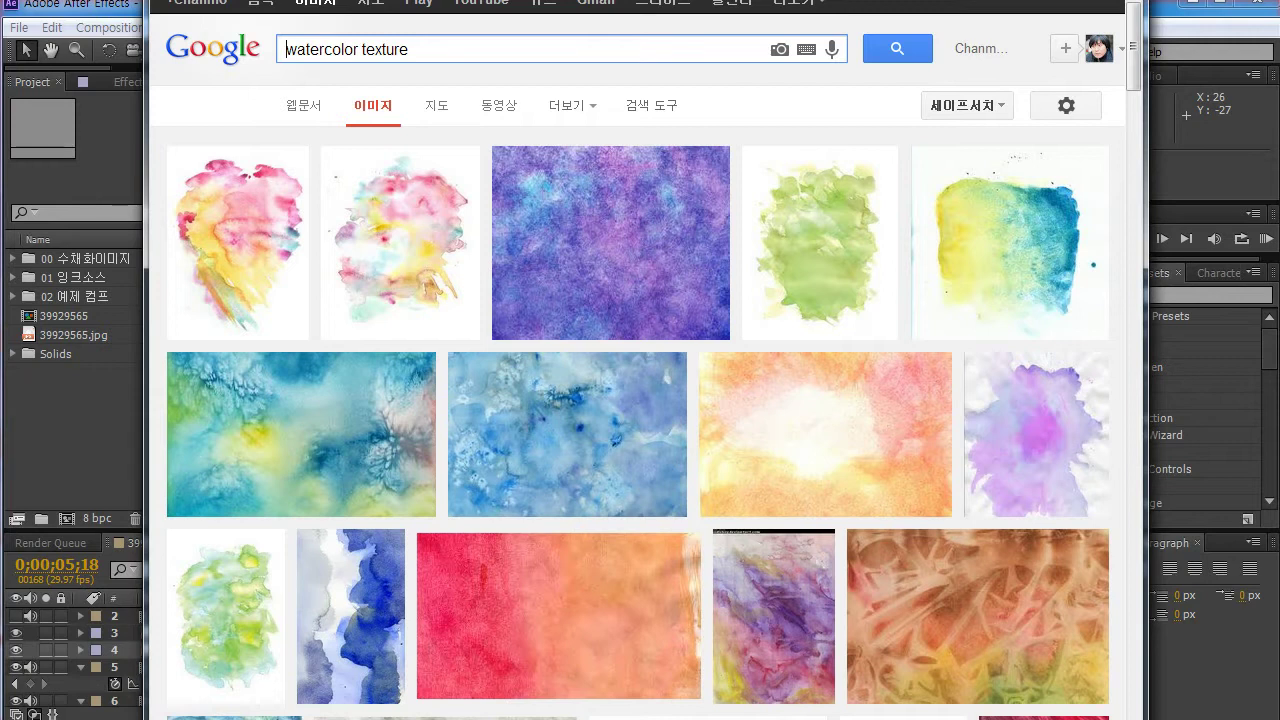
Step: Switch back to After Effects and create a new composition from 39929565.jpg, with the time set to the first frame
key("alt+Tab")
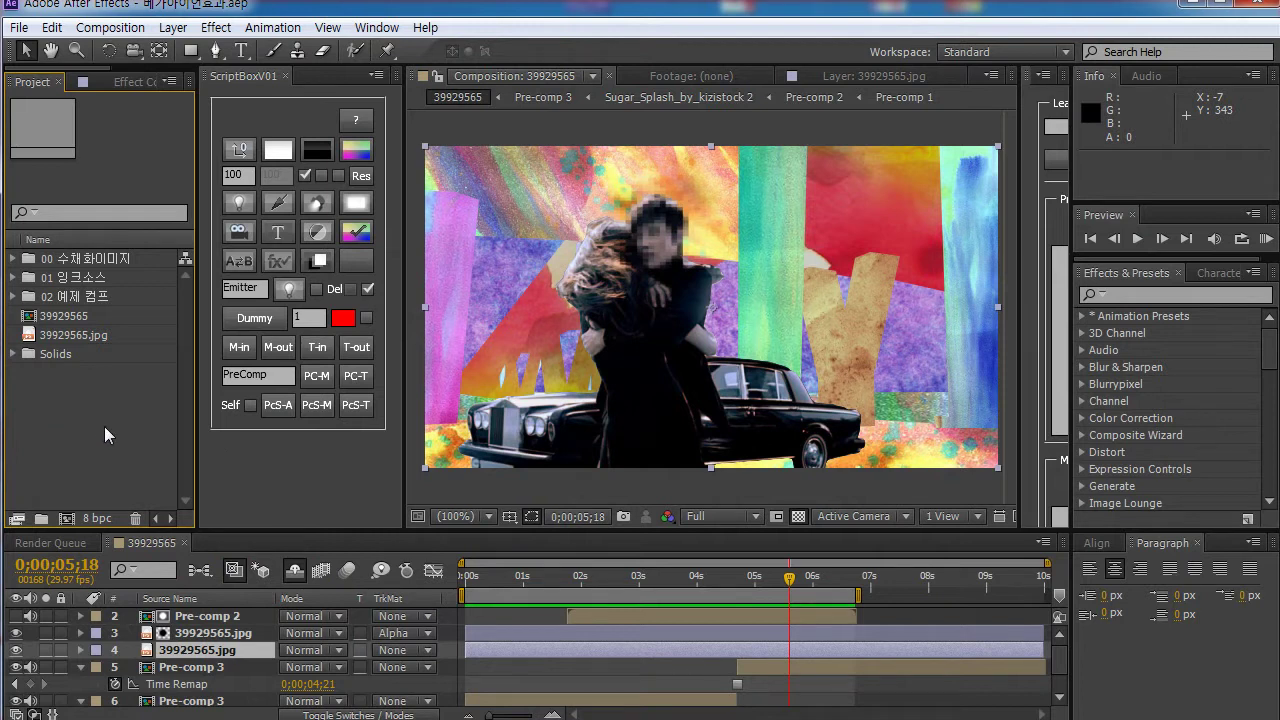
left_click(60, 340)
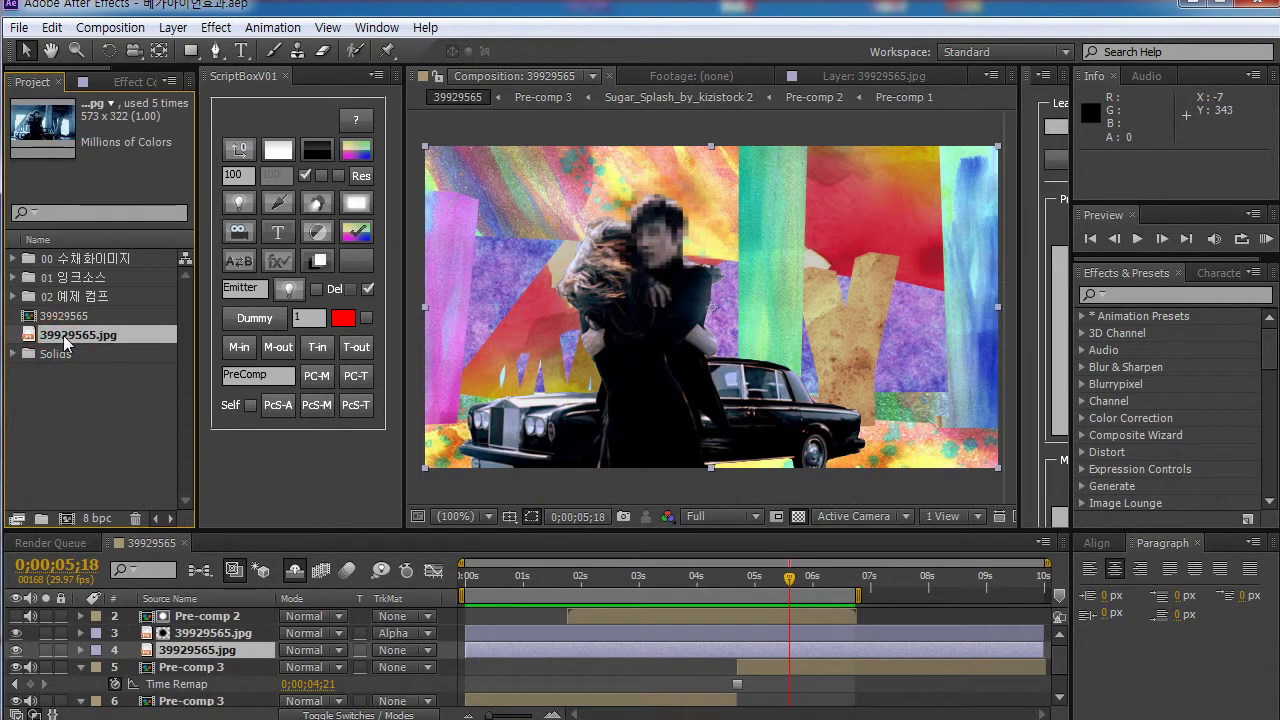
left_click_drag(63, 335, 73, 464)
left_click(67, 517)
left_click_drag(658, 577, 720, 577)
key("Home")
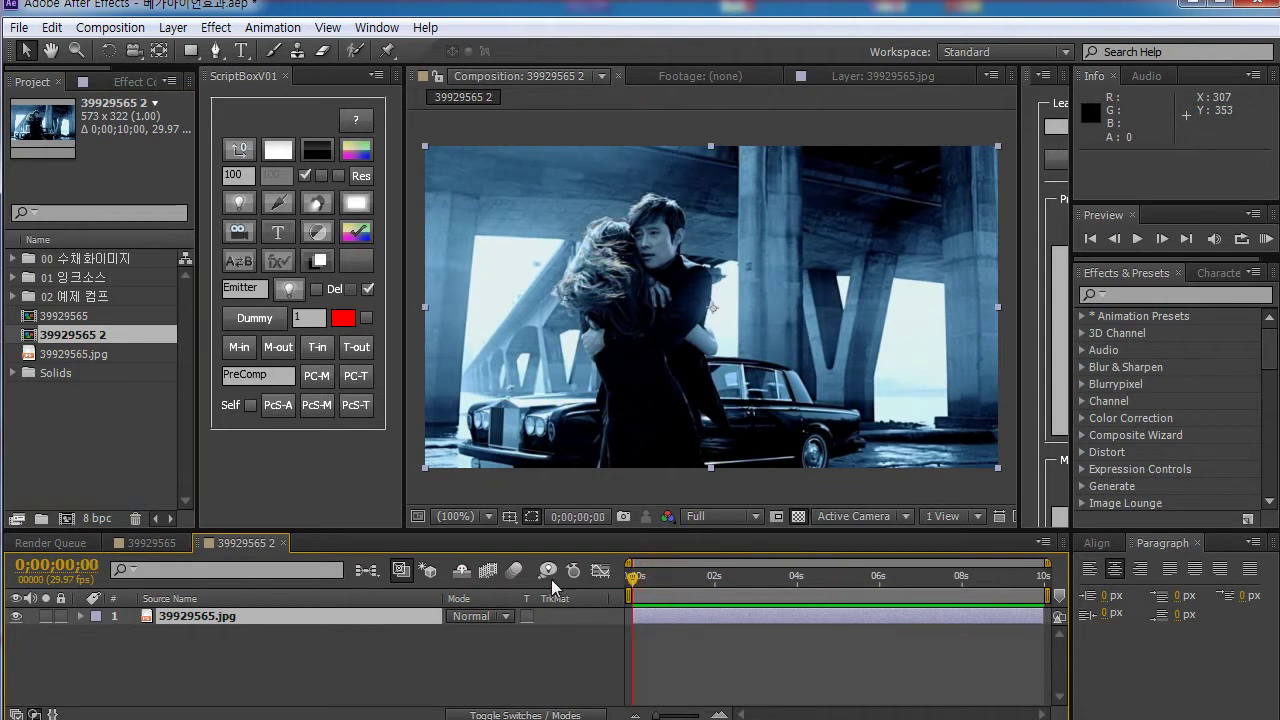
Step: Deselect the photo layer and set the composition's preview resolution to Quarter
left_click(276, 660)
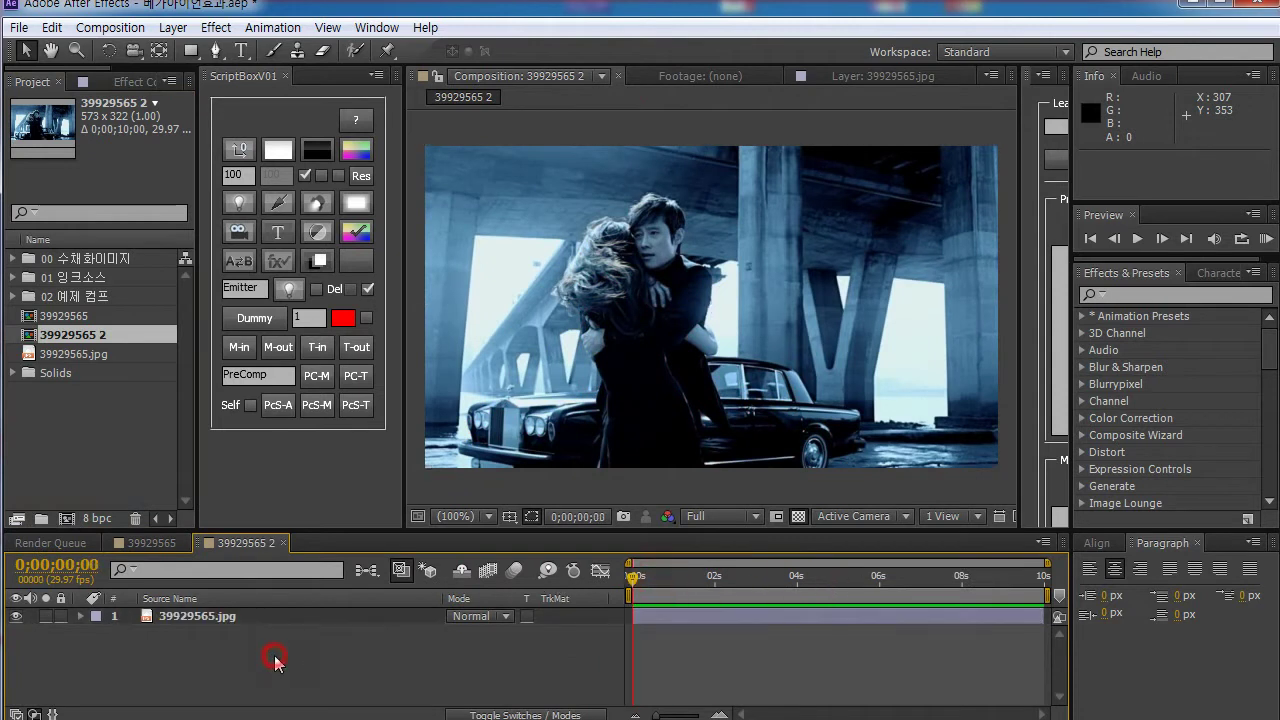
left_click(484, 517)
left_click(720, 516)
left_click(727, 637)
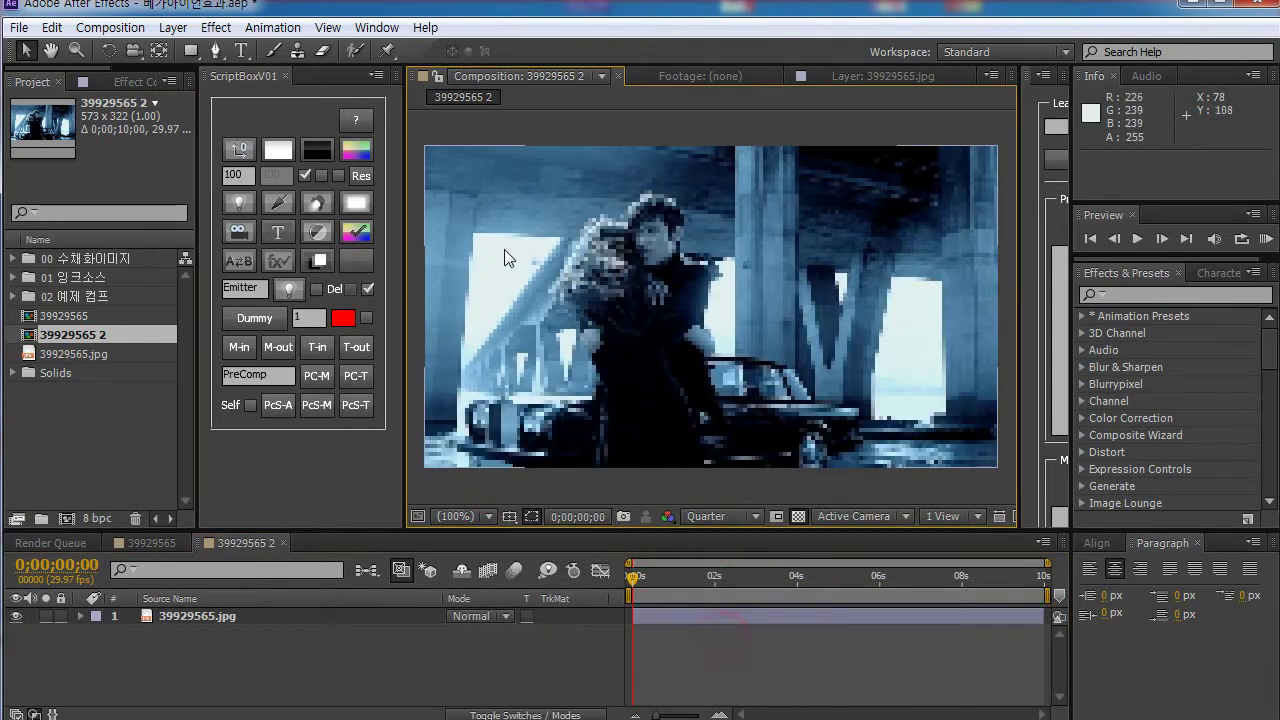
Step: Add an adjustment layer above the photo and draw a circular mask about 85 px across around the man's head
right_click(222, 655)
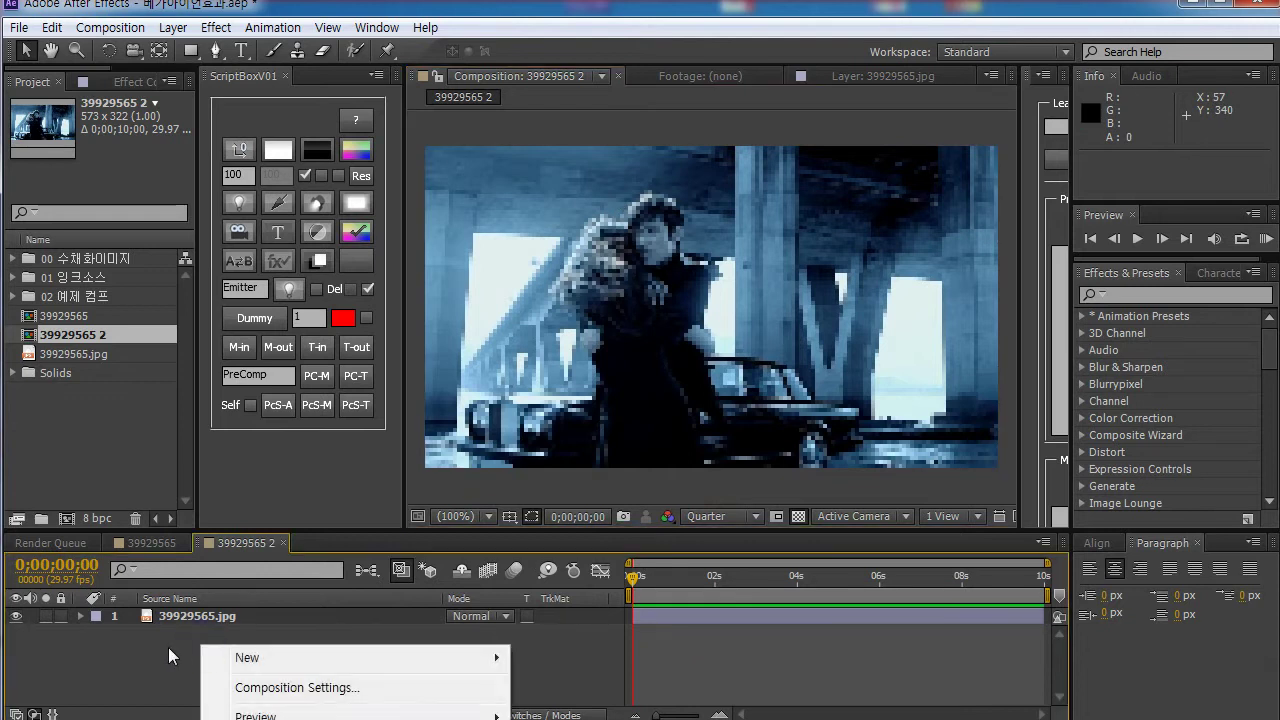
left_click(235, 582)
left_click(328, 236)
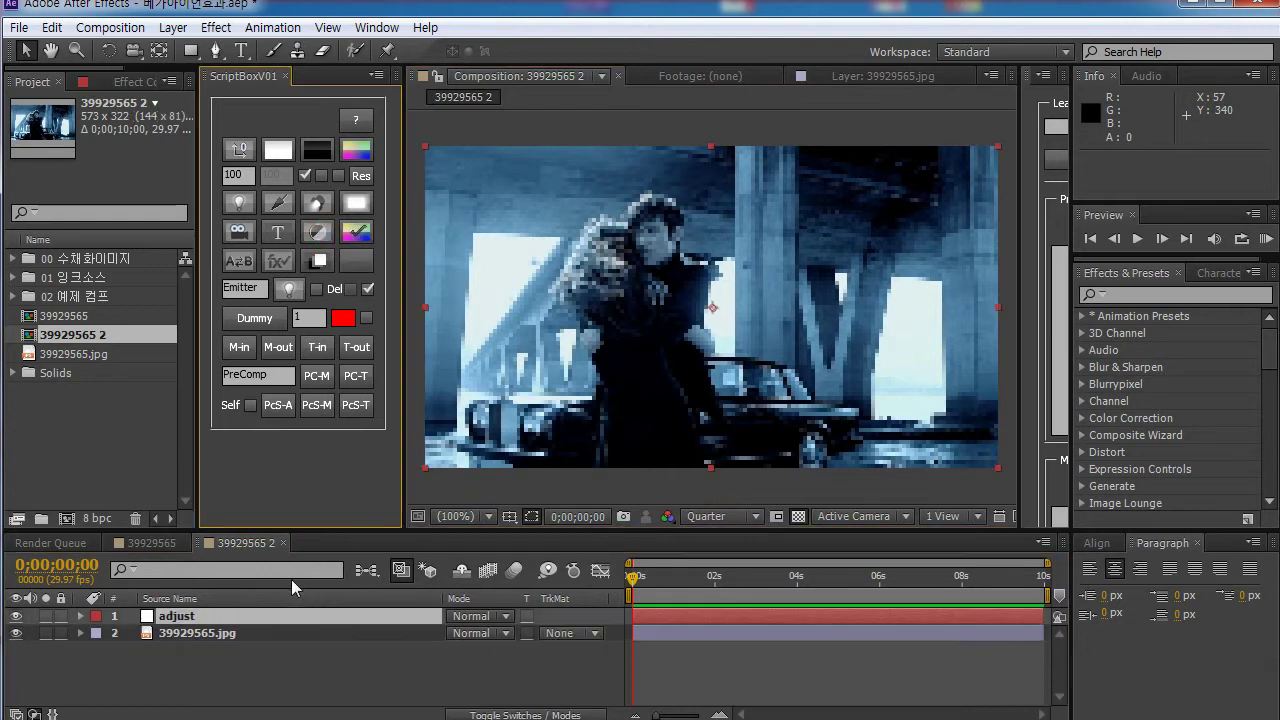
left_click_drag(190, 50, 287, 97)
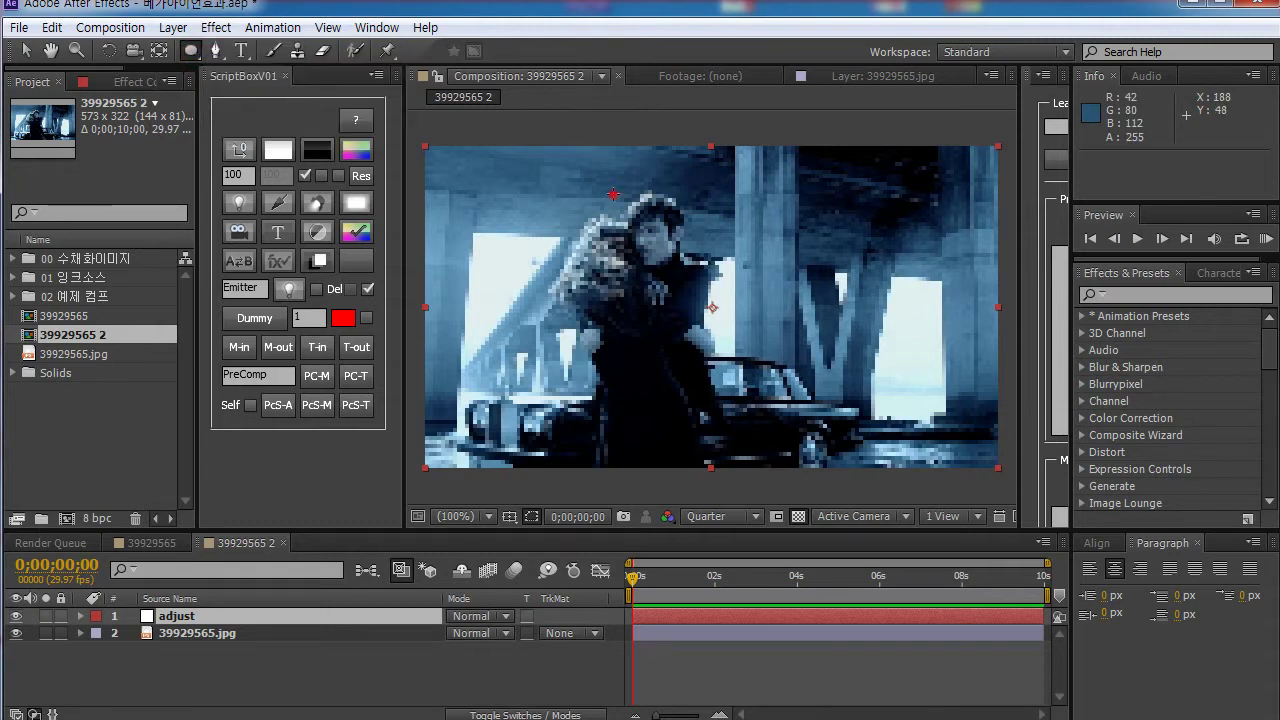
left_click_drag(613, 194, 697, 277)
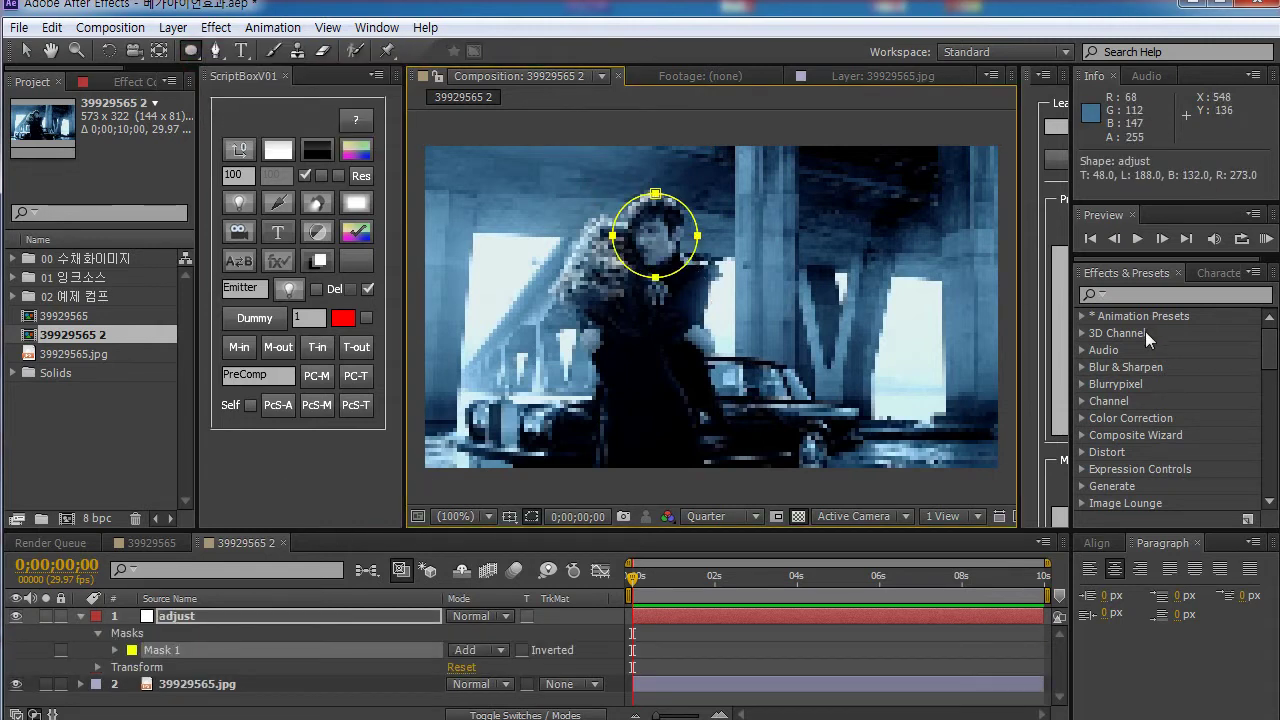
Step: Find the Mosaic effect by searching "mosa" and apply the Stylize version to the adjust layer
left_click(1123, 298)
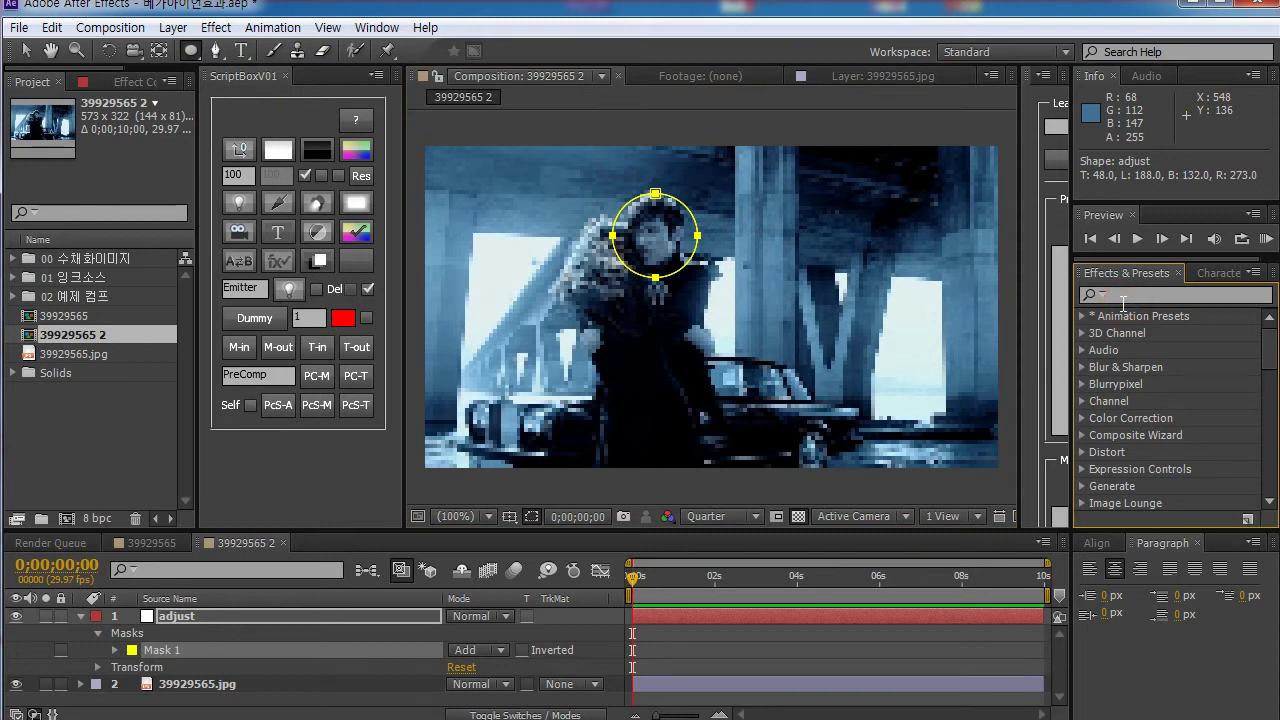
left_click(1139, 296)
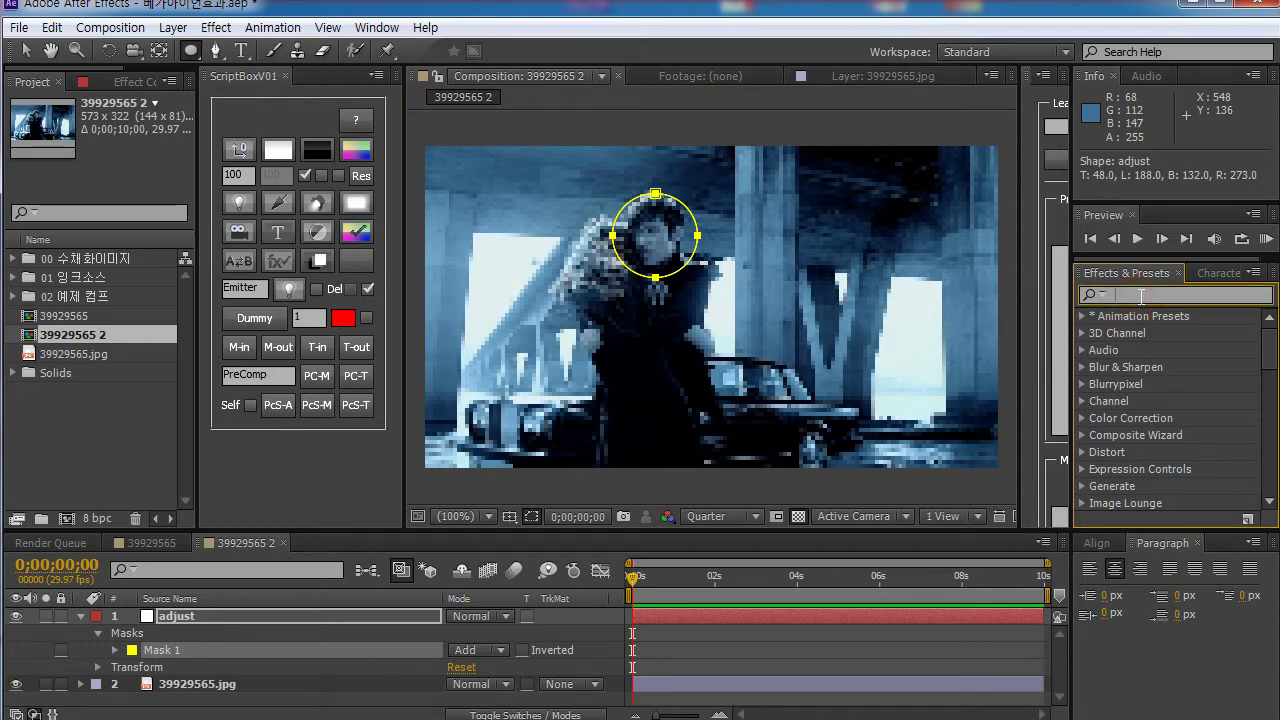
type("mosa")
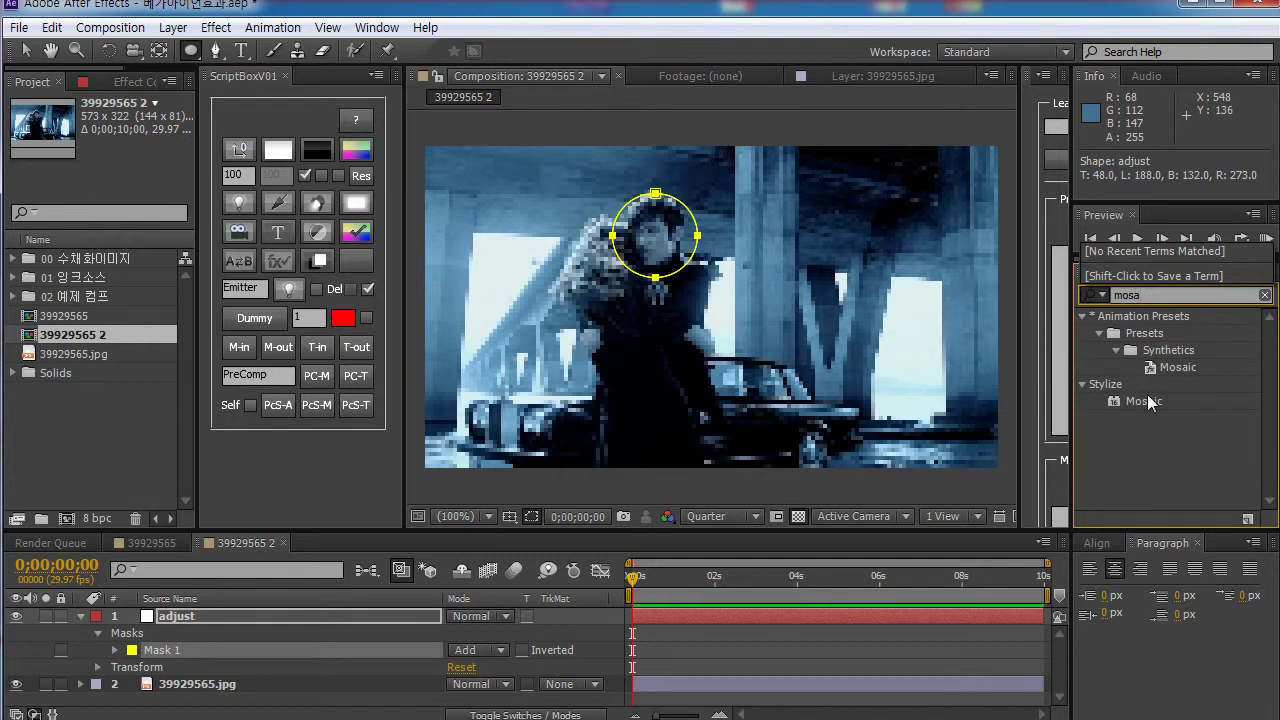
left_click_drag(1150, 402, 266, 620)
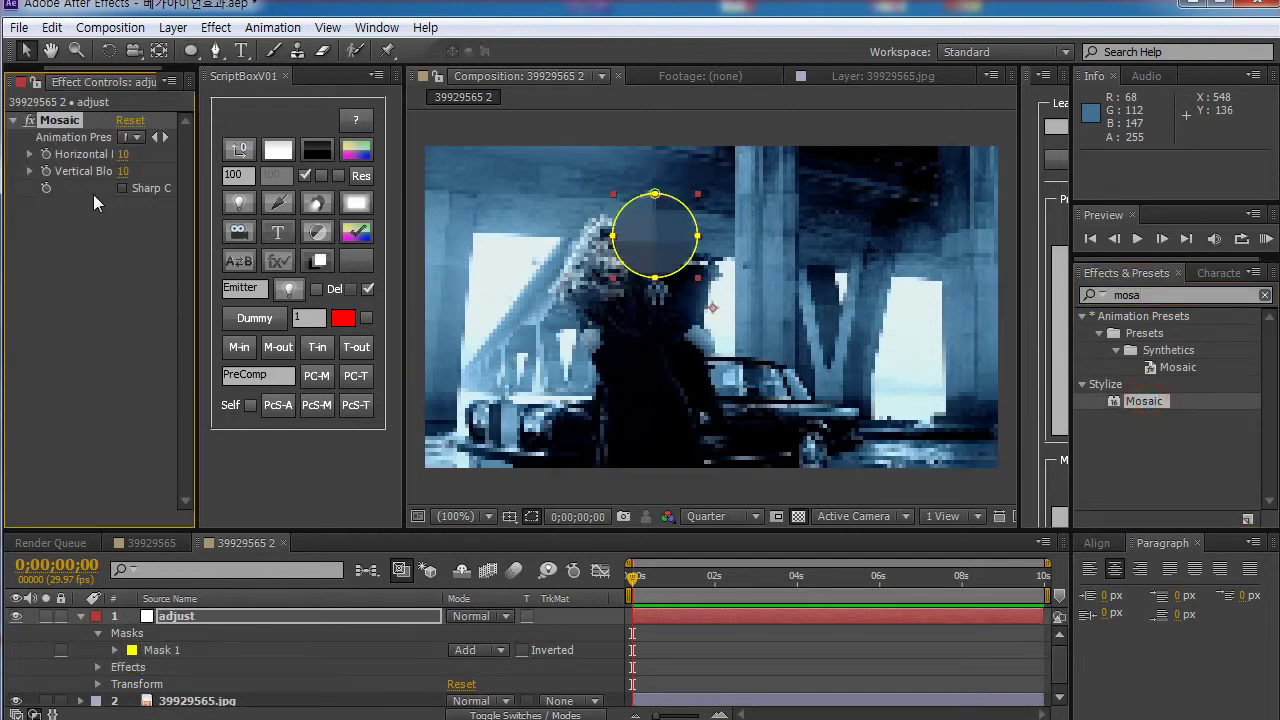
Step: Set the Mosaic effect's horizontal and vertical blocks to 60 each
left_click(121, 155)
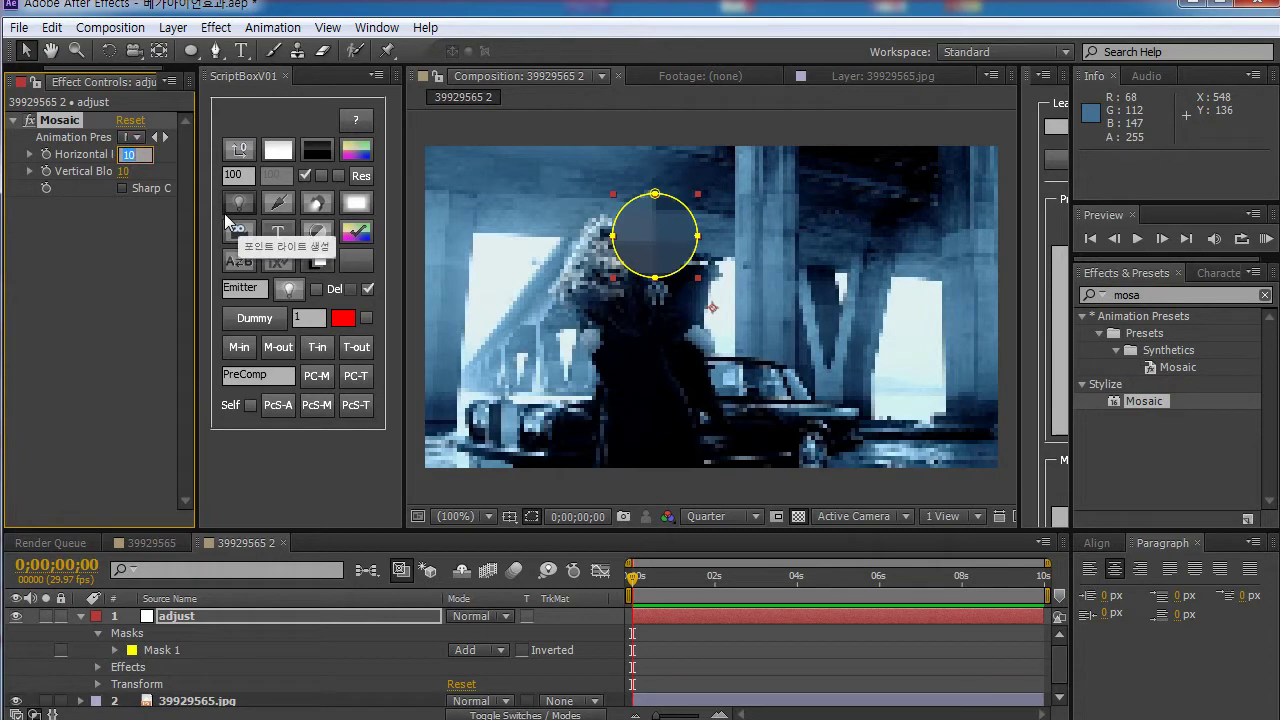
type("60")
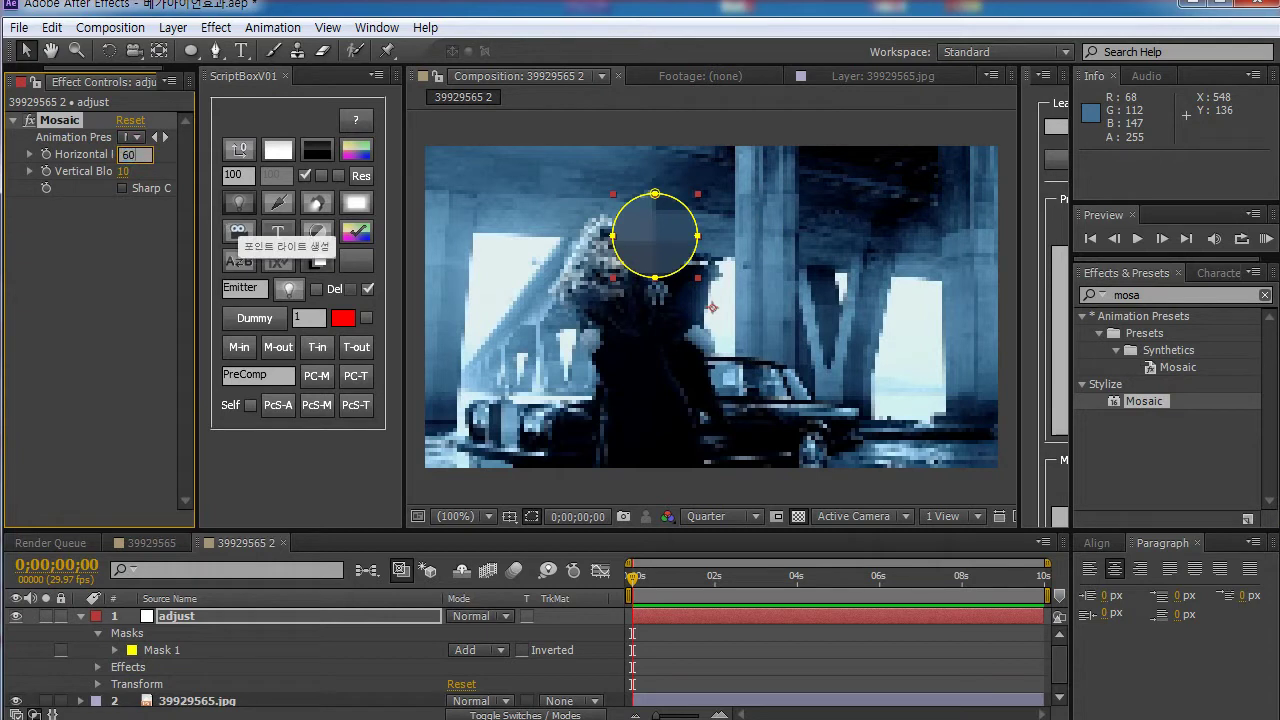
left_click(124, 171)
type("60")
key("Return")
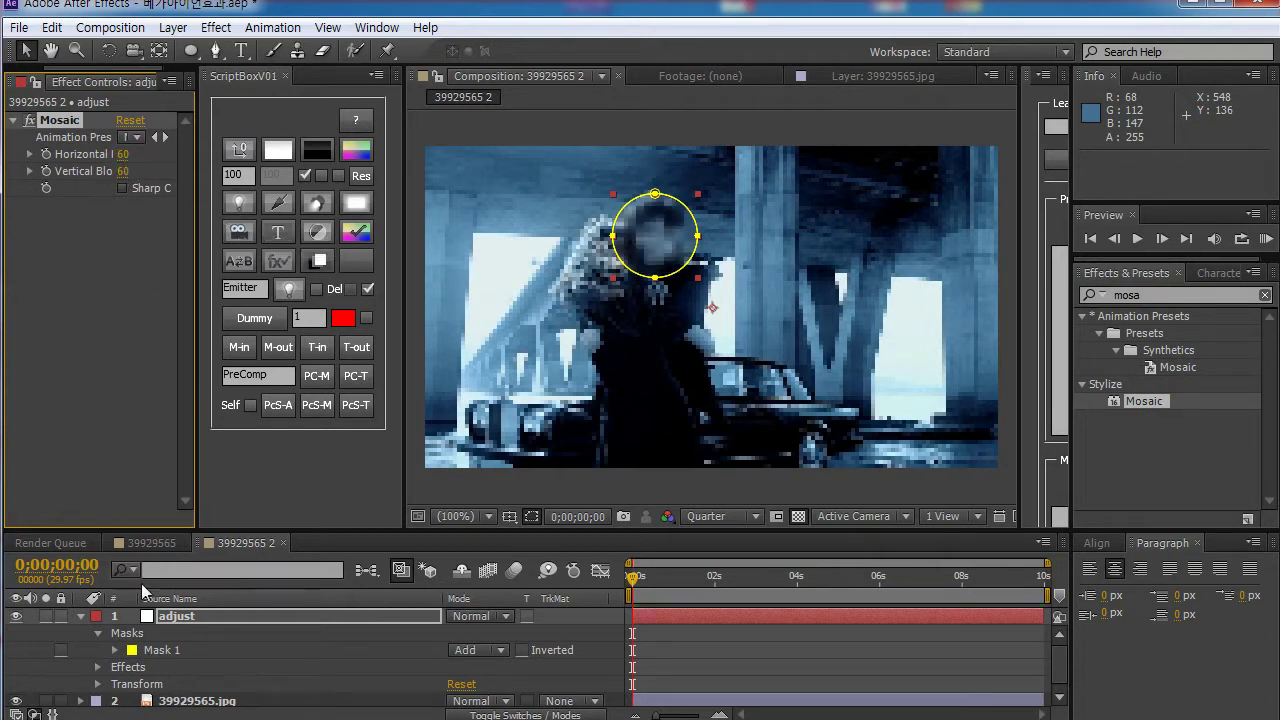
Step: Set the composition's preview resolution to Full and select the adjust layer
left_click(250, 616)
left_click(710, 517)
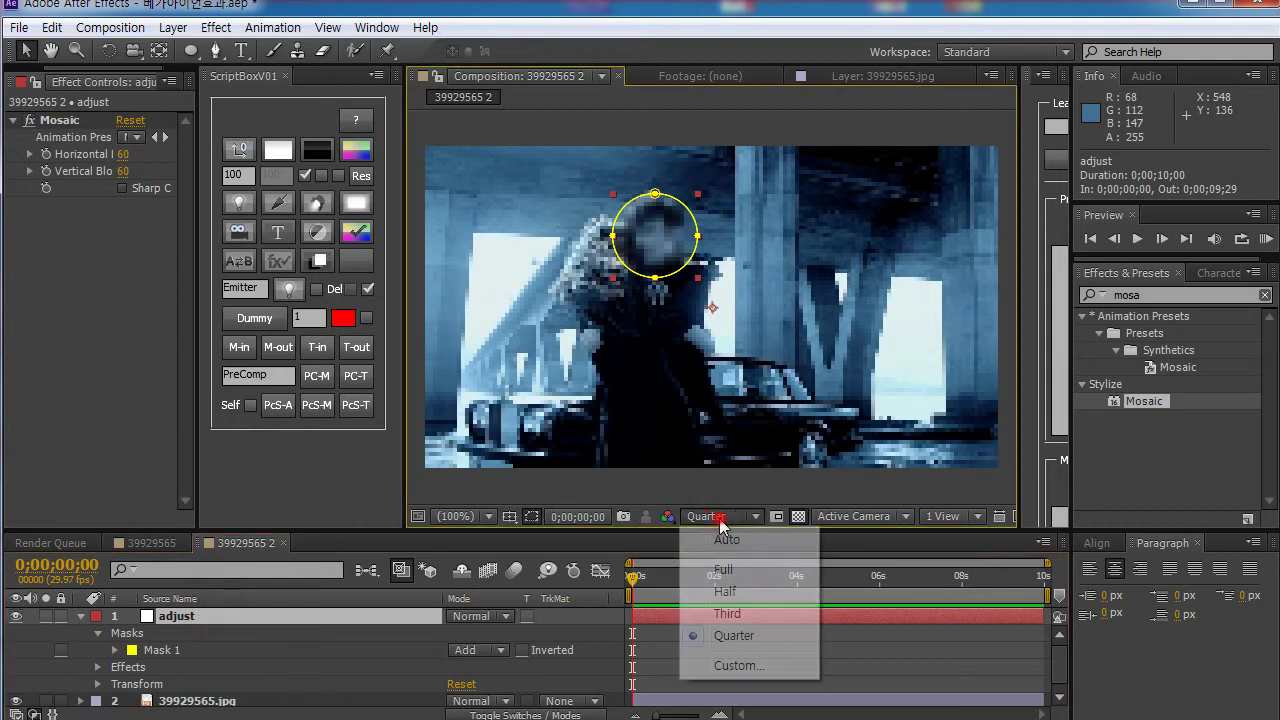
left_click(724, 563)
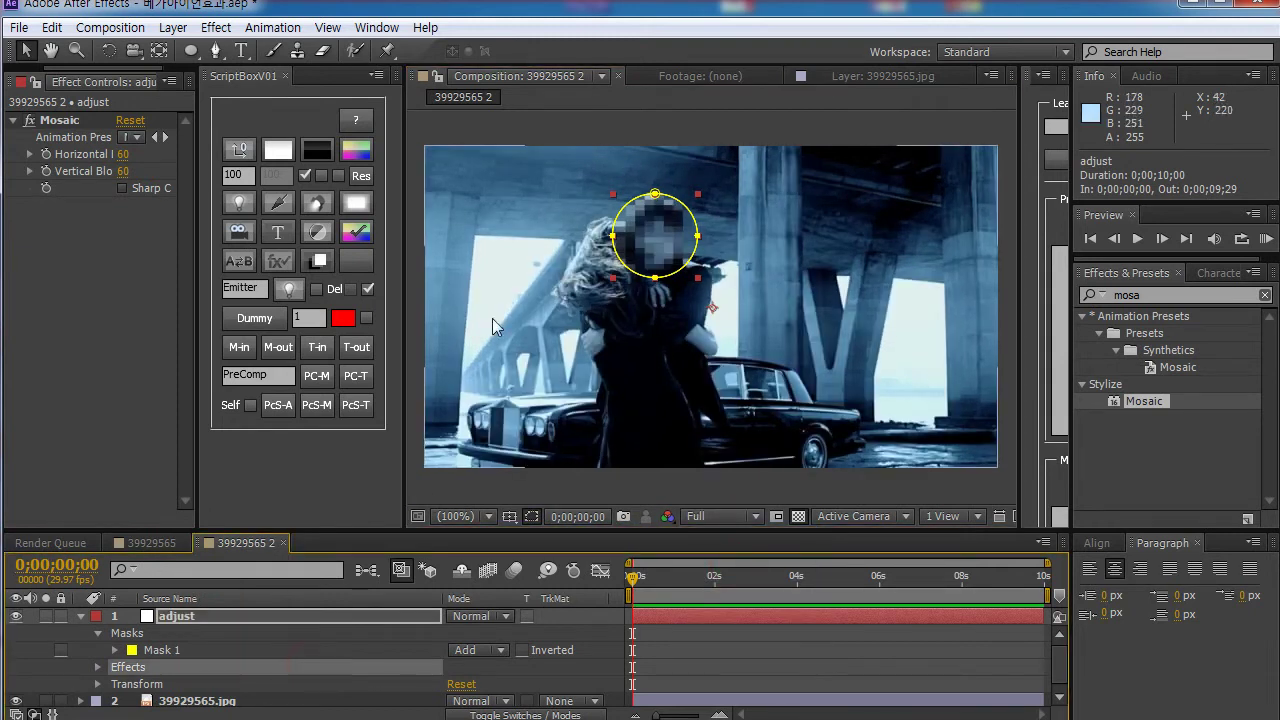
left_click(289, 634)
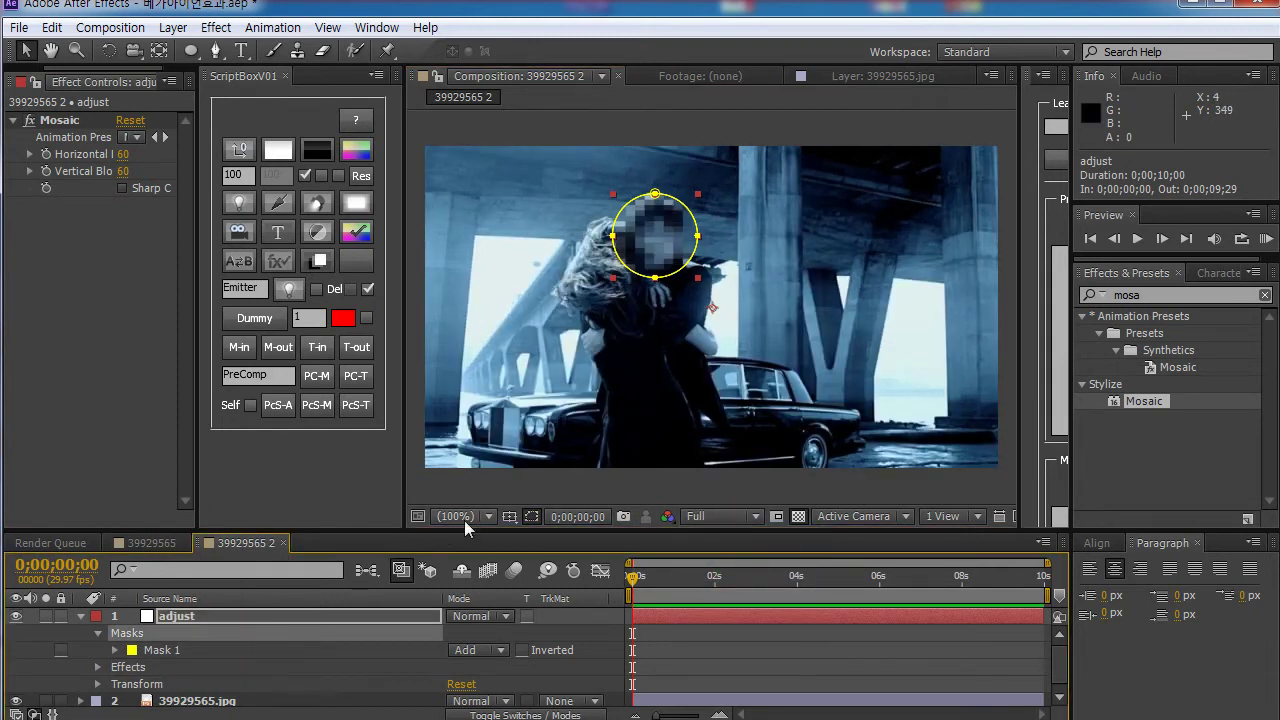
key("Return")
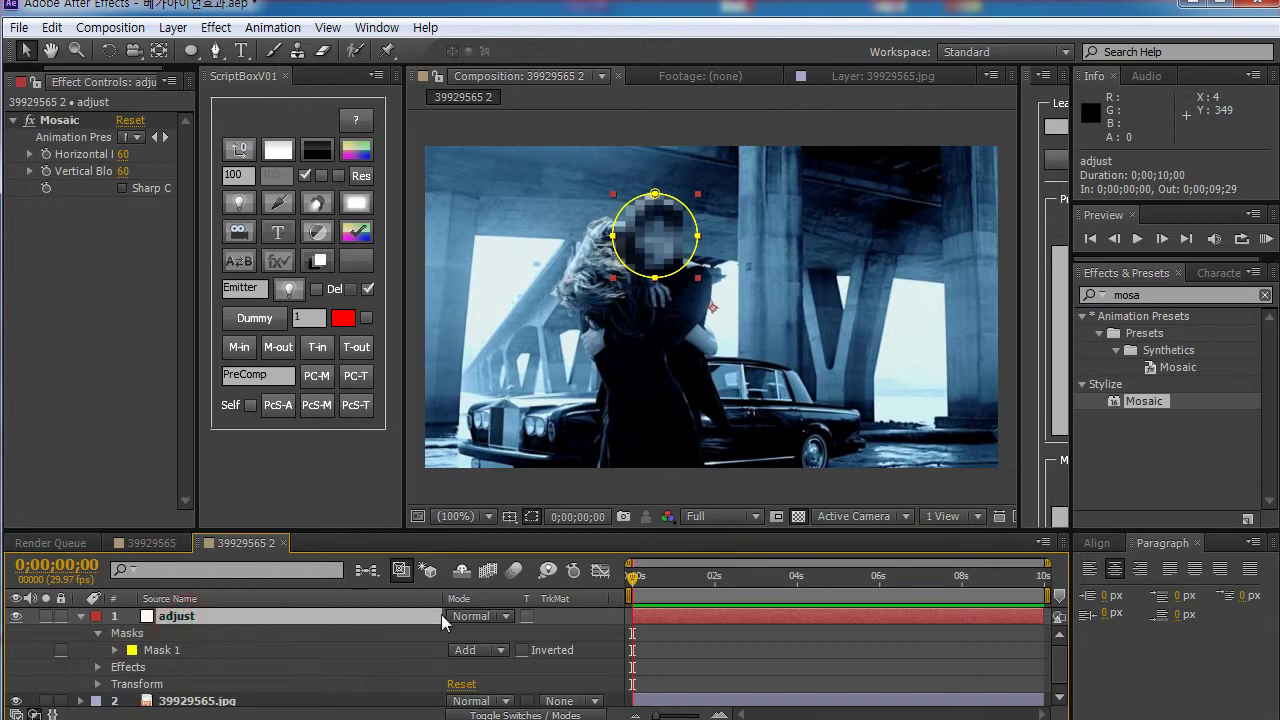
Step: Mark the adjust layer as shy, hide shy layers in the timeline and enlarge the timeline area slightly
left_click_drag(440, 598, 274, 598)
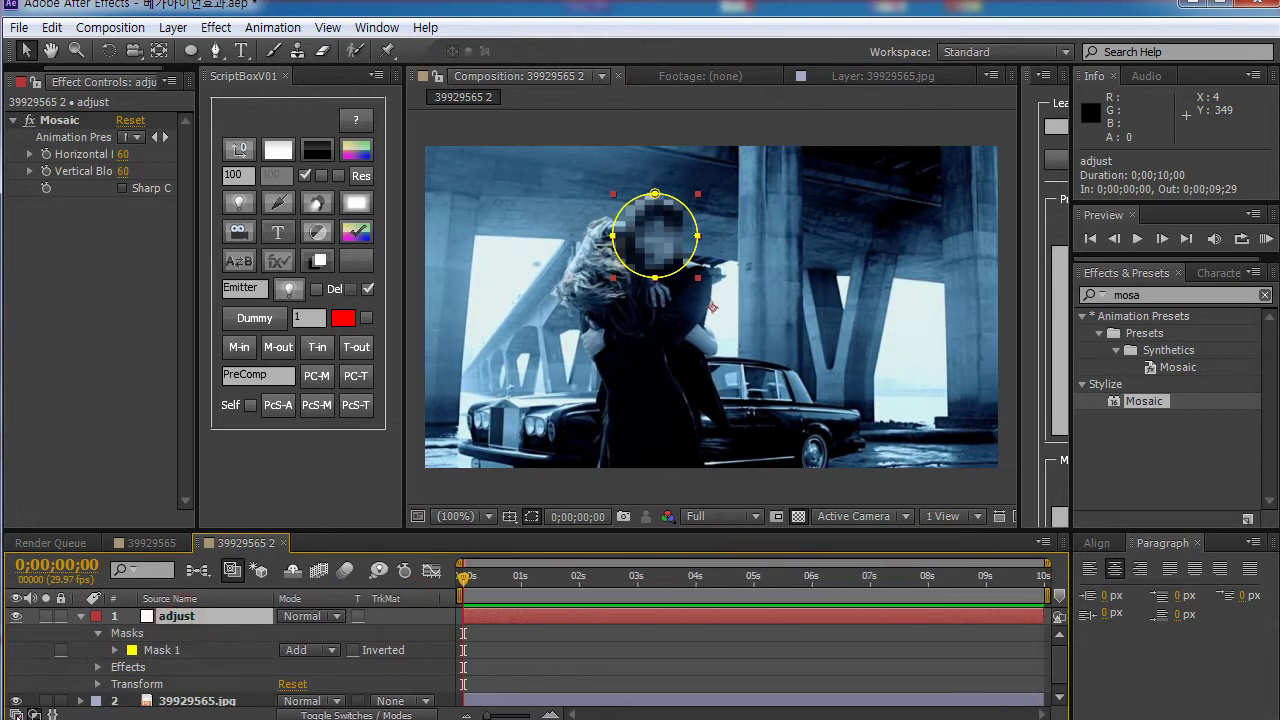
left_click(15, 714)
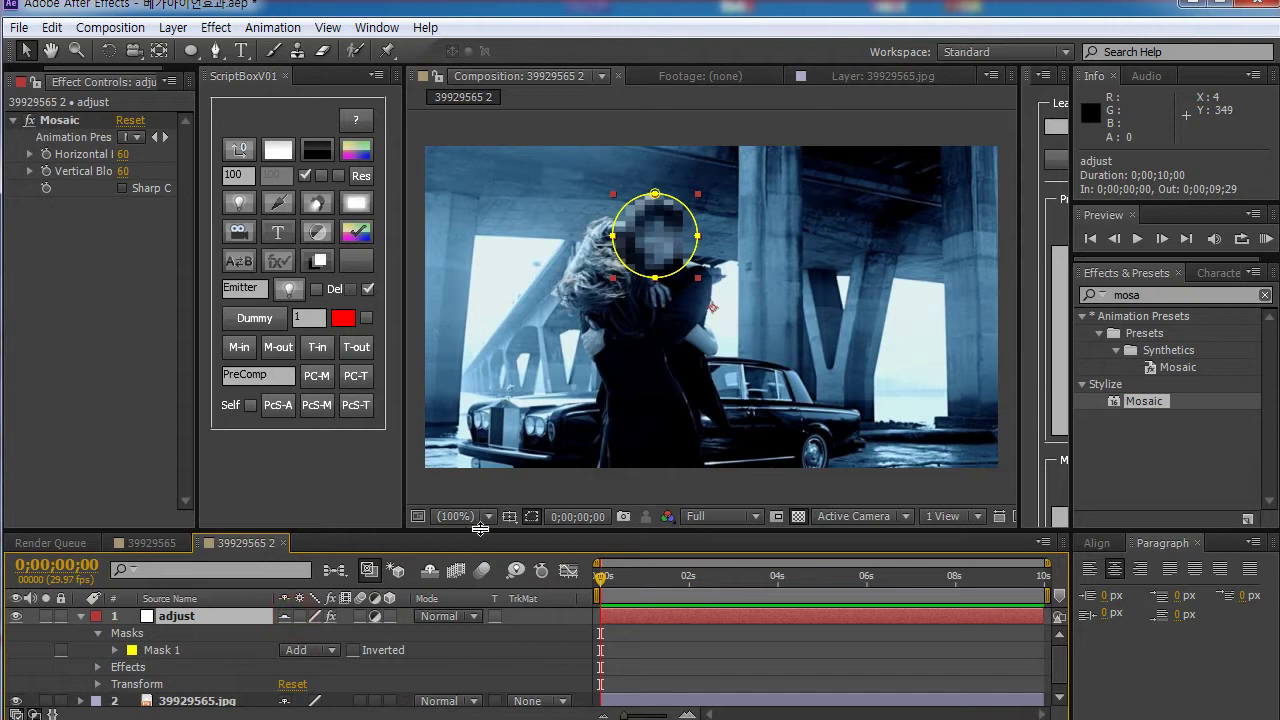
key("Delete")
left_click(15, 714)
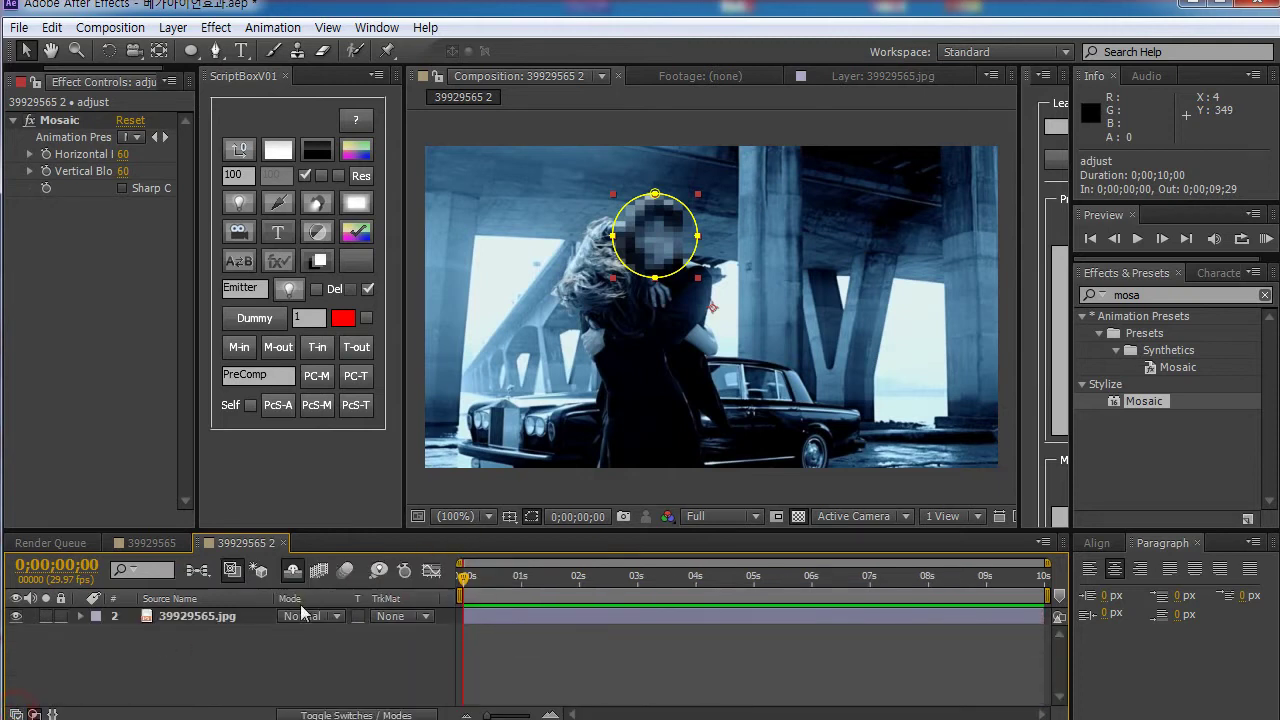
left_click_drag(516, 531, 521, 515)
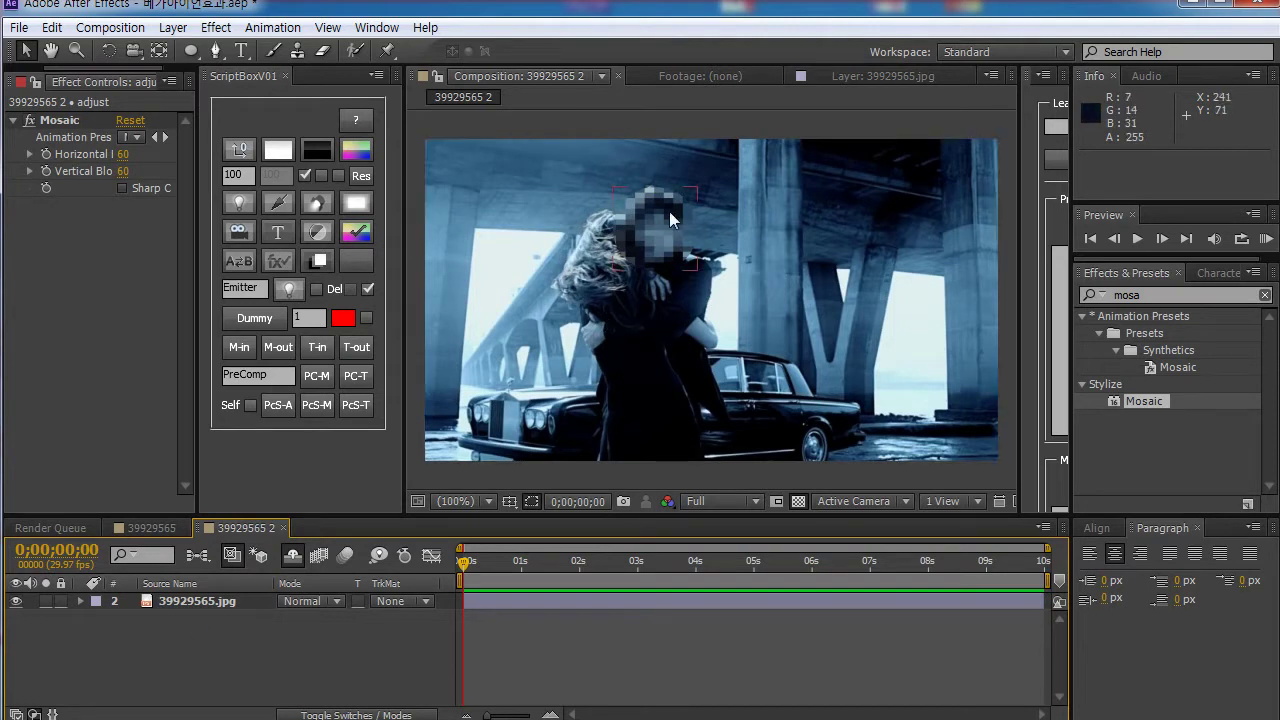
Step: Draw a closed 14-point Pen mask around the embracing couple on the photo layer
left_click(198, 601)
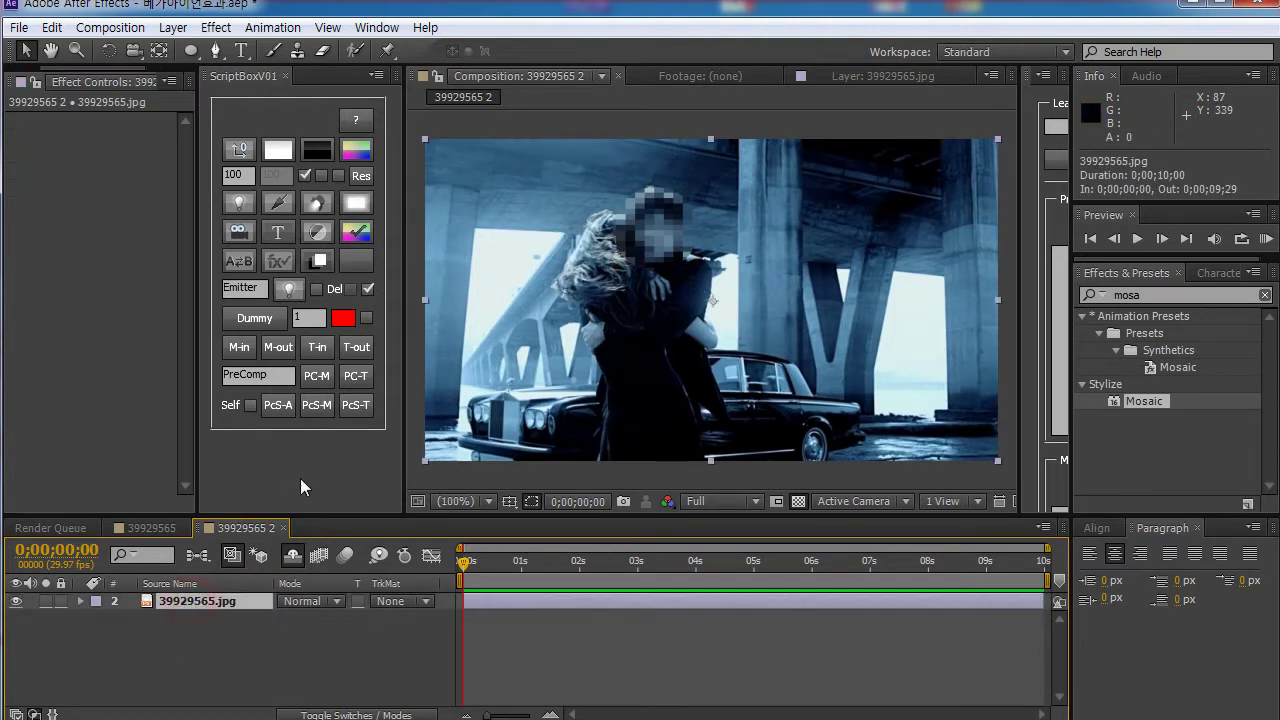
left_click(220, 52)
left_click(593, 473)
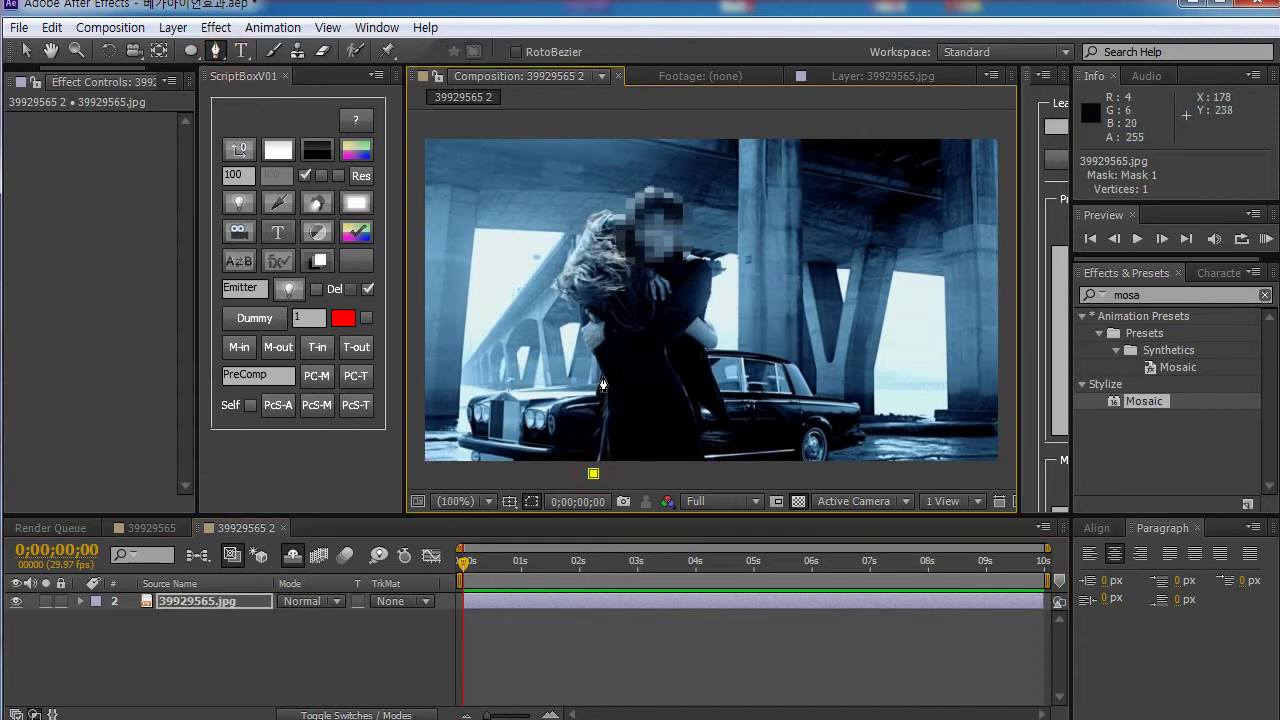
left_click(602, 376)
left_click(580, 321)
left_click(565, 273)
left_click(593, 206)
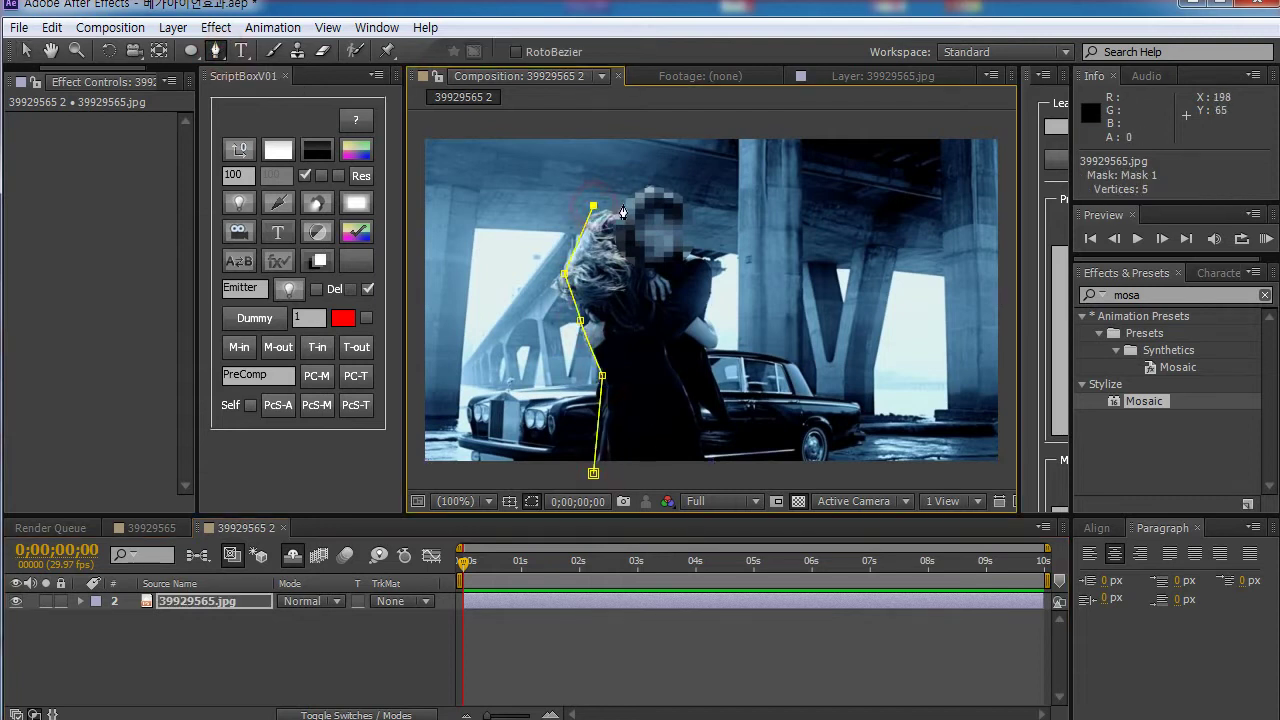
left_click(658, 179)
left_click(692, 199)
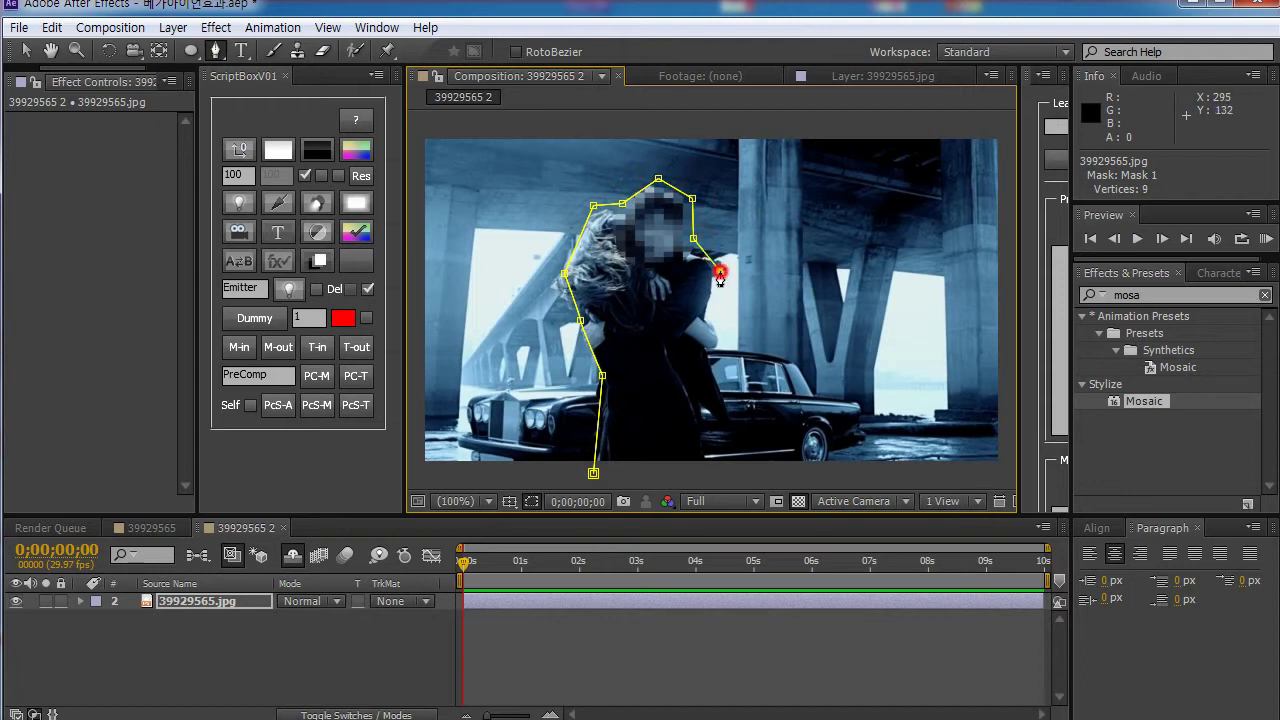
left_click(720, 270)
left_click(709, 323)
left_click(722, 348)
left_click(713, 360)
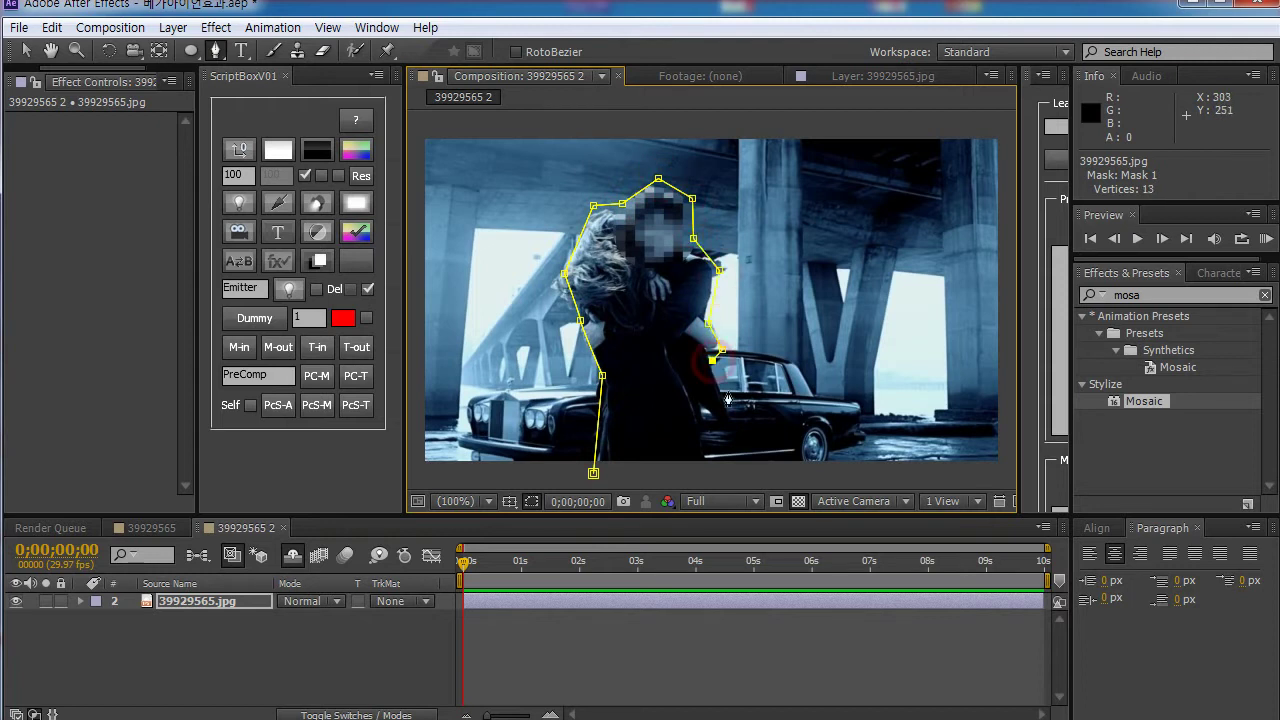
left_click(757, 455)
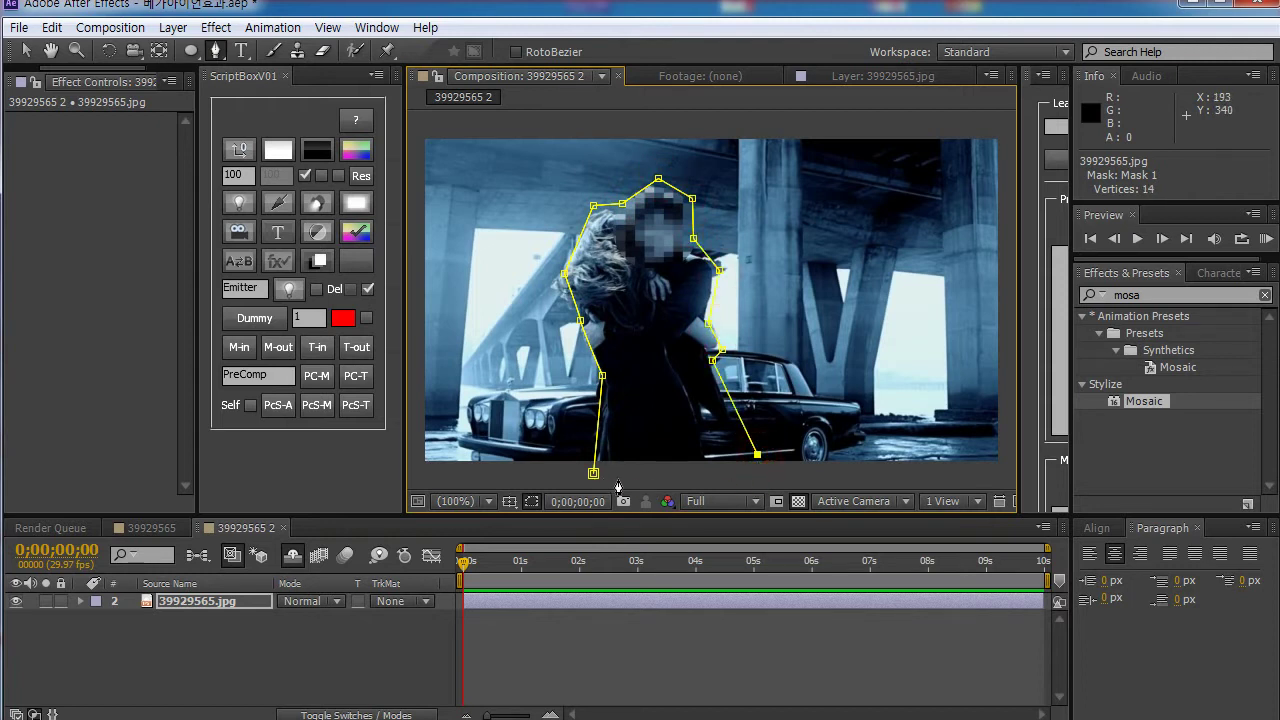
left_click(593, 472)
left_click(213, 624)
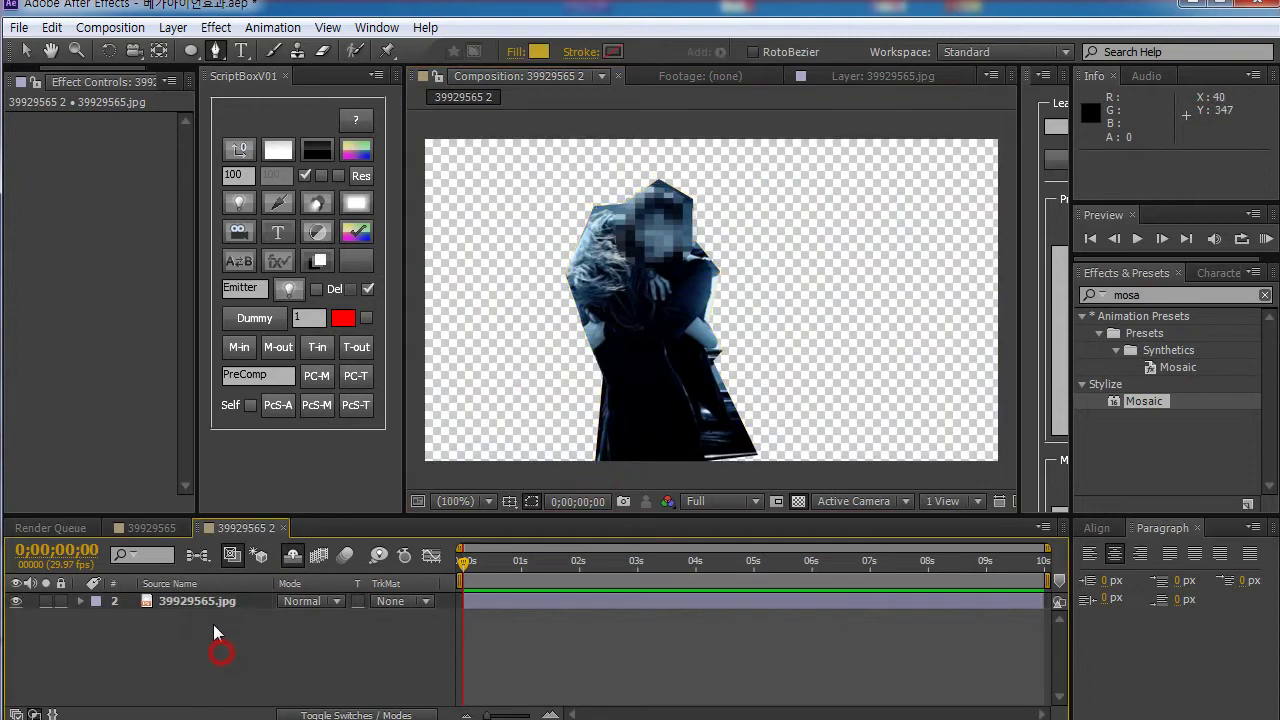
Step: Duplicate the masked photo layer and delete the mask from the lower copy
left_click(212, 605)
key("ctrl+d")
left_click(181, 622)
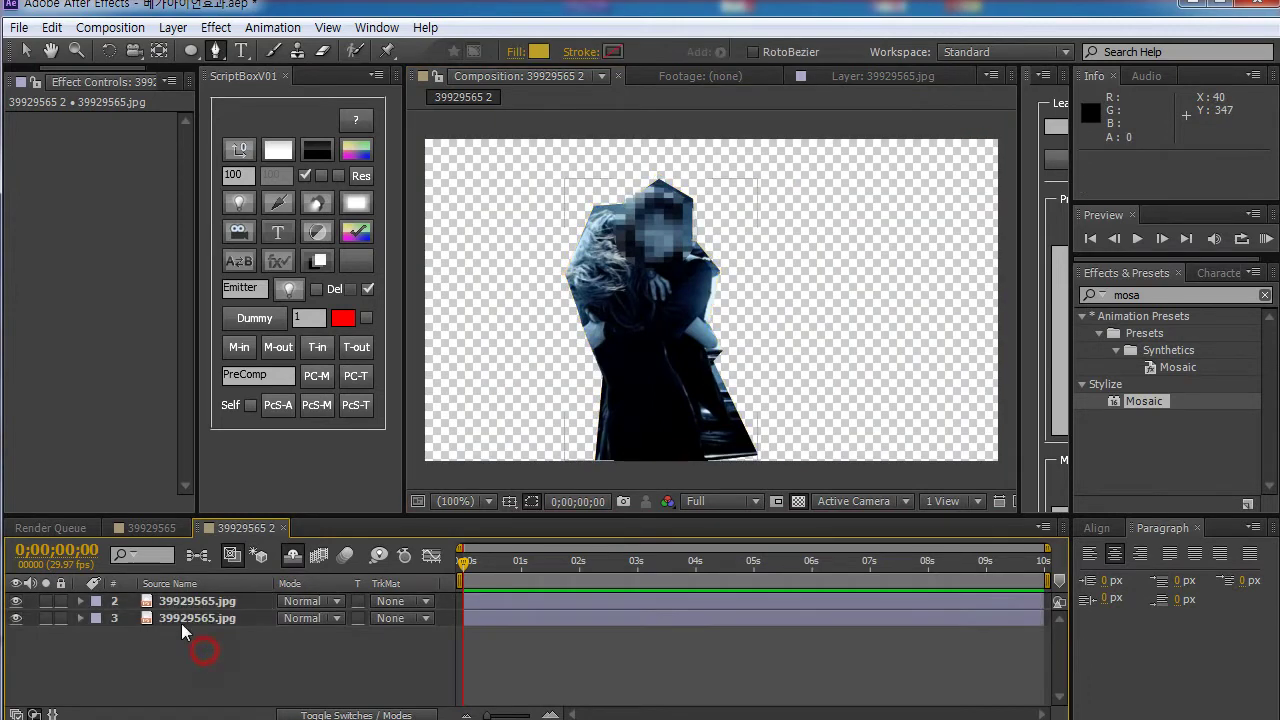
key("m")
left_click(167, 636)
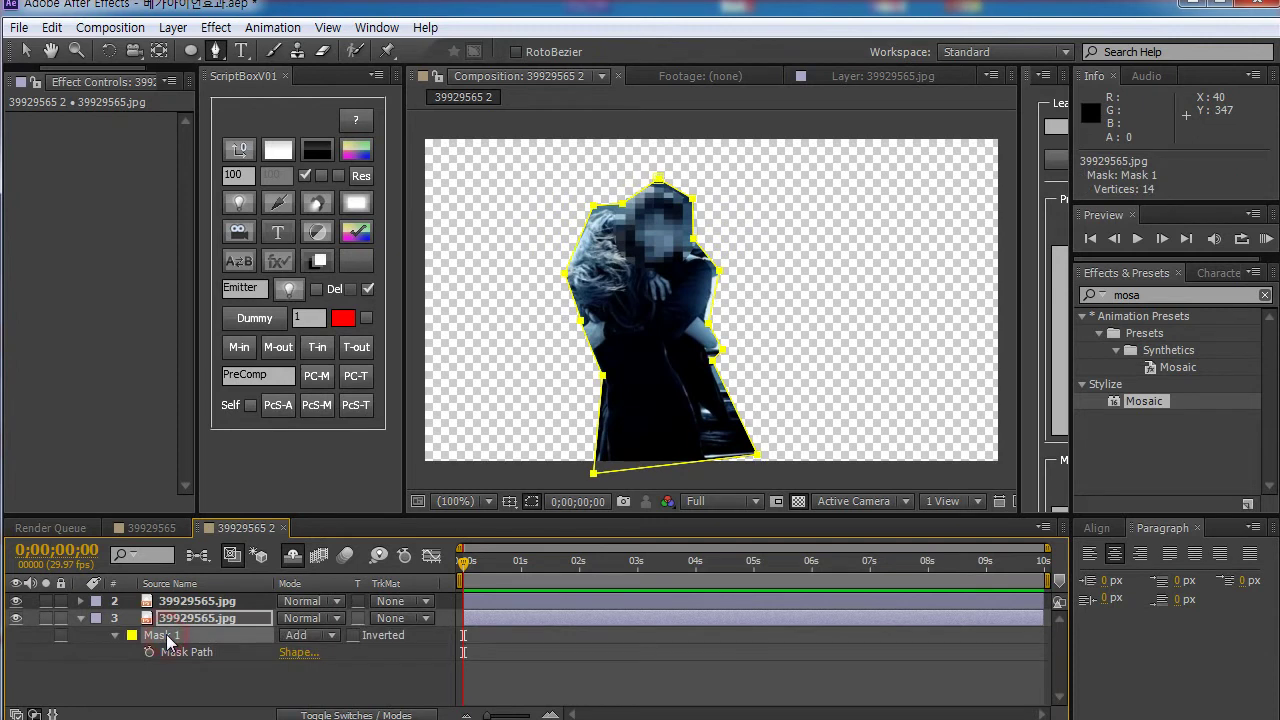
key("Delete")
left_click(160, 650)
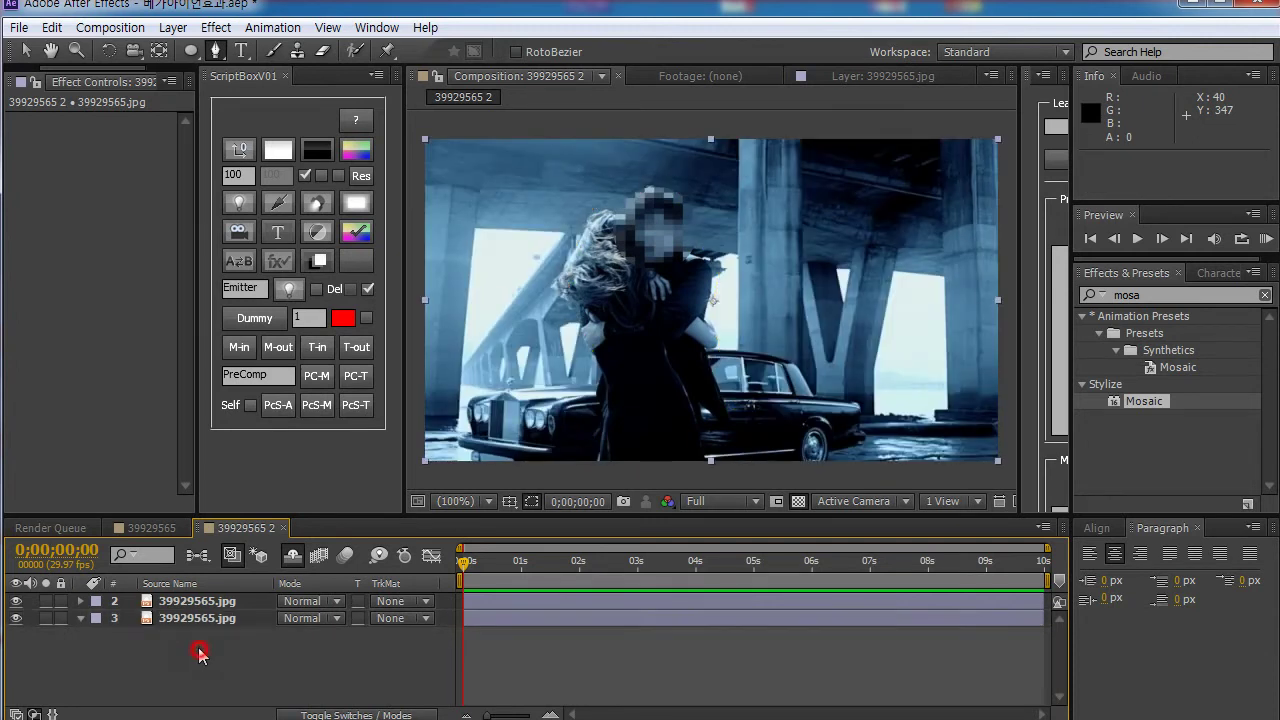
Step: Show layer names in the timeline and temporarily hide the lower photo layer to inspect the masked couple
left_click(190, 605)
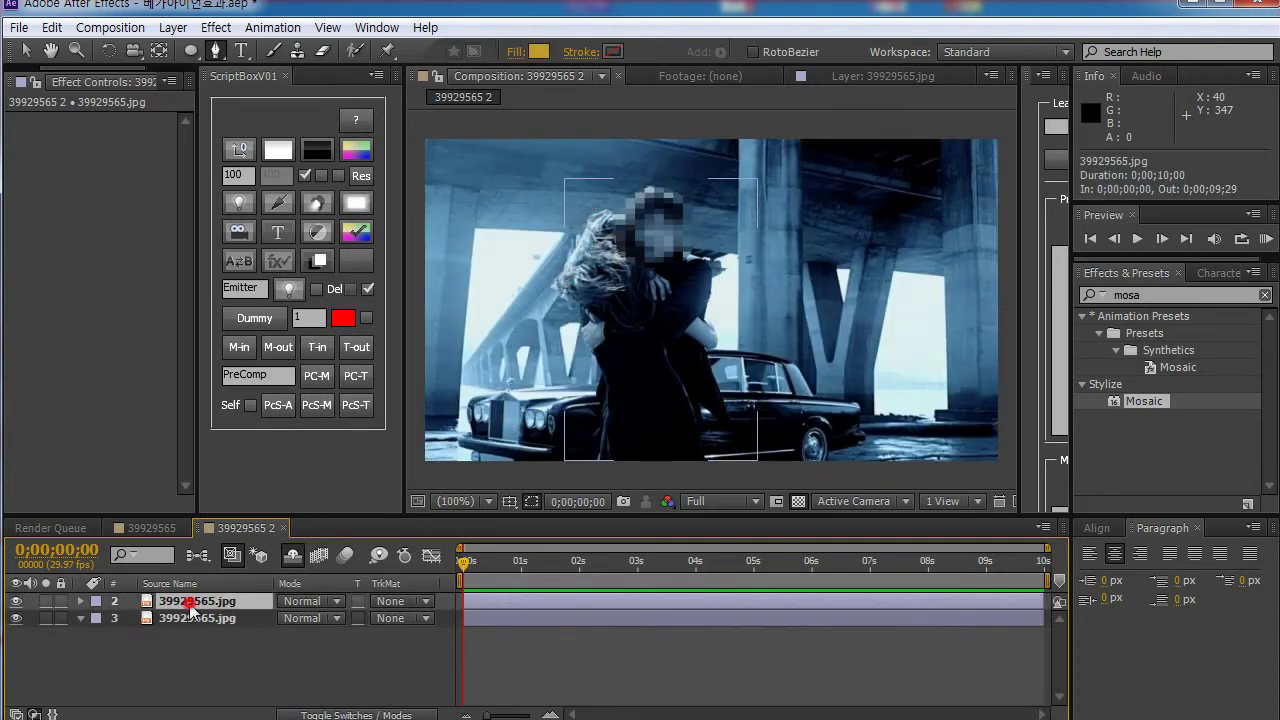
left_click(44, 618)
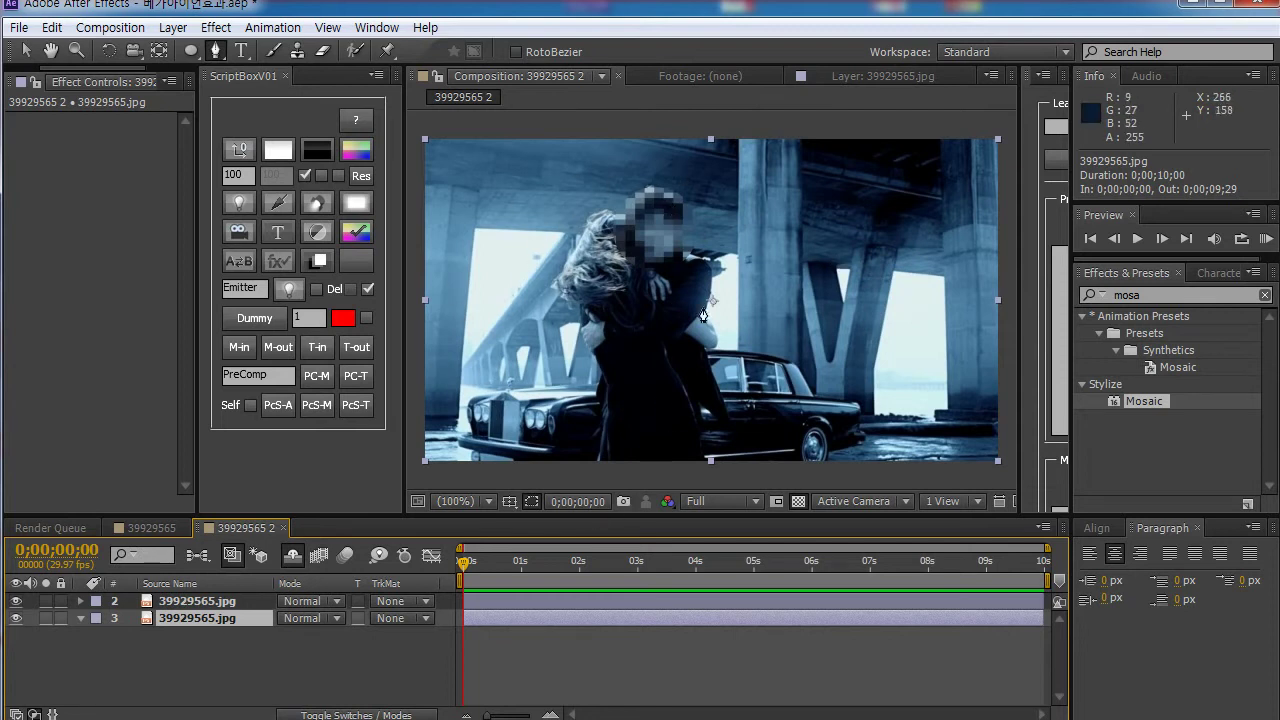
left_click(165, 583)
left_click(183, 604)
left_click(186, 618)
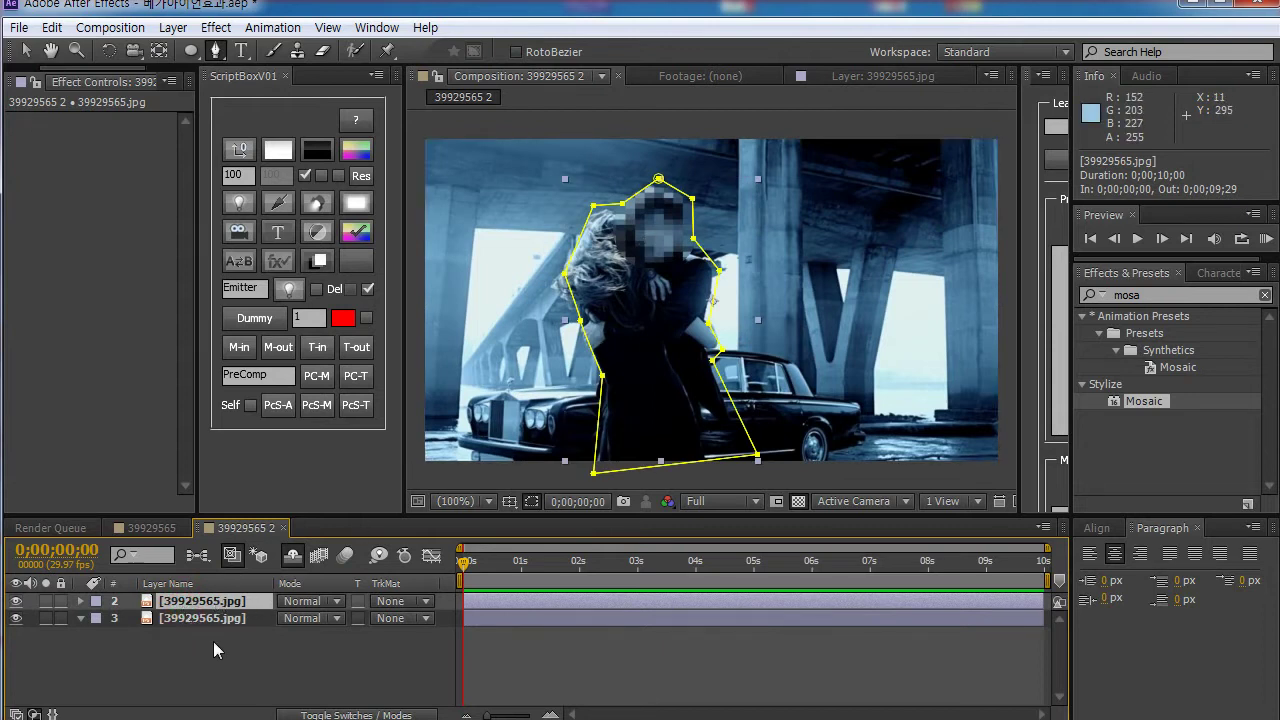
left_click(219, 620)
left_click(15, 619)
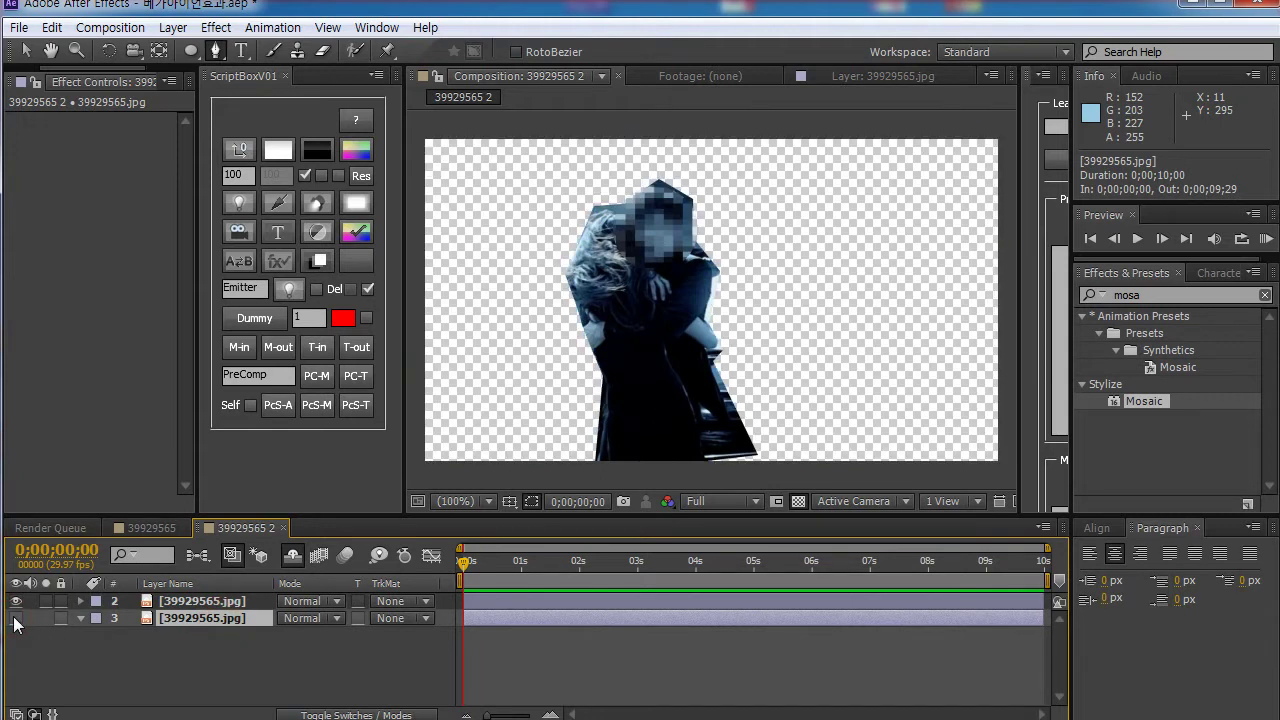
left_click(15, 619)
Step: Delete the mask around the couple from the upper photo layer
left_click(205, 601)
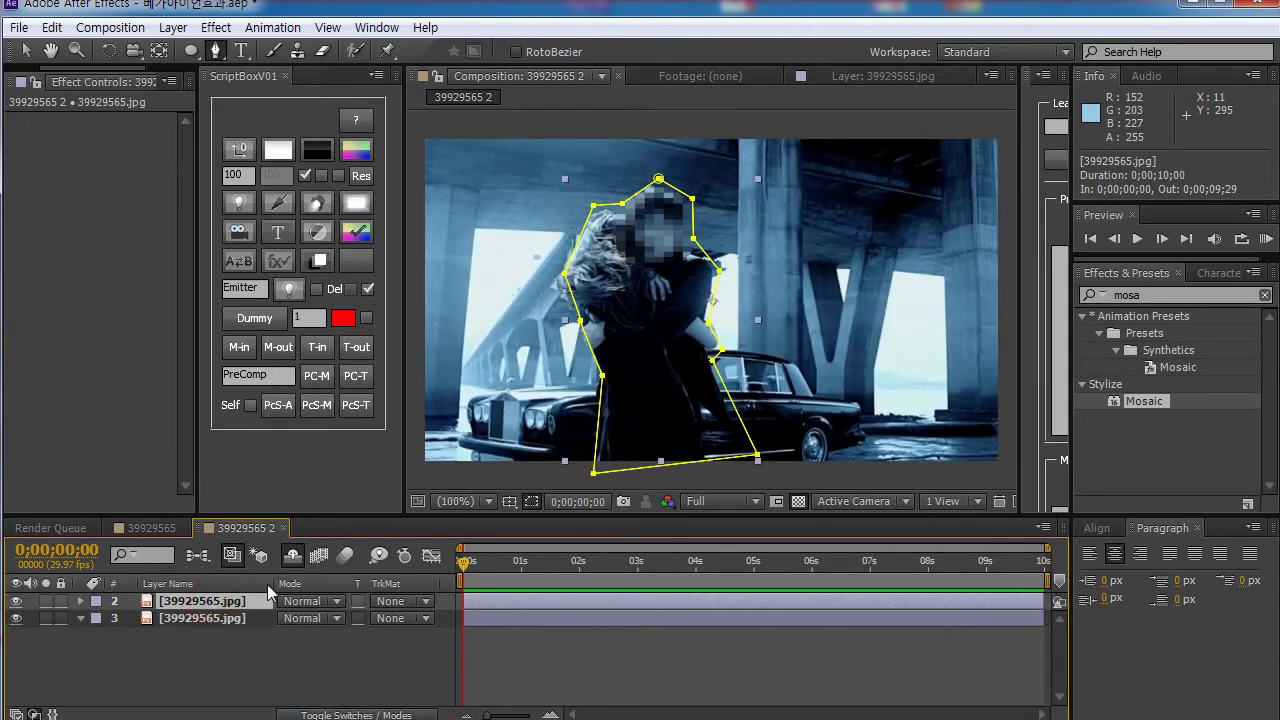
double_click(595, 477)
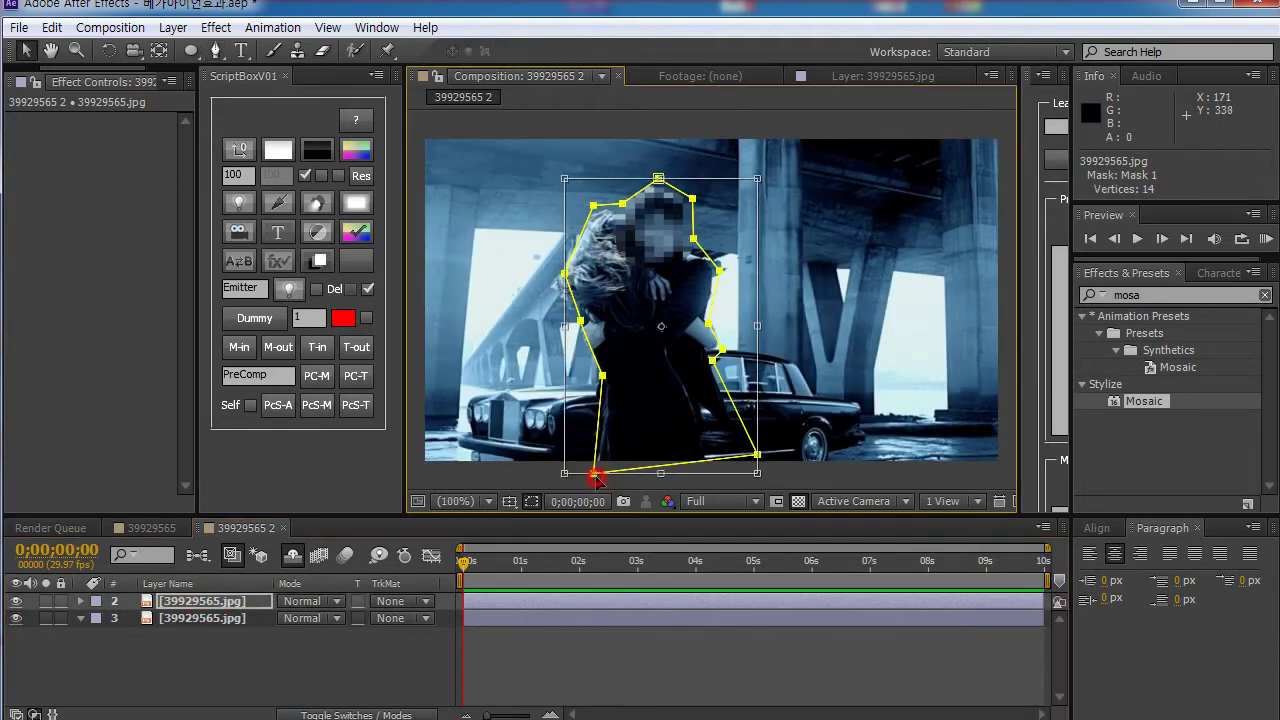
left_click(596, 479)
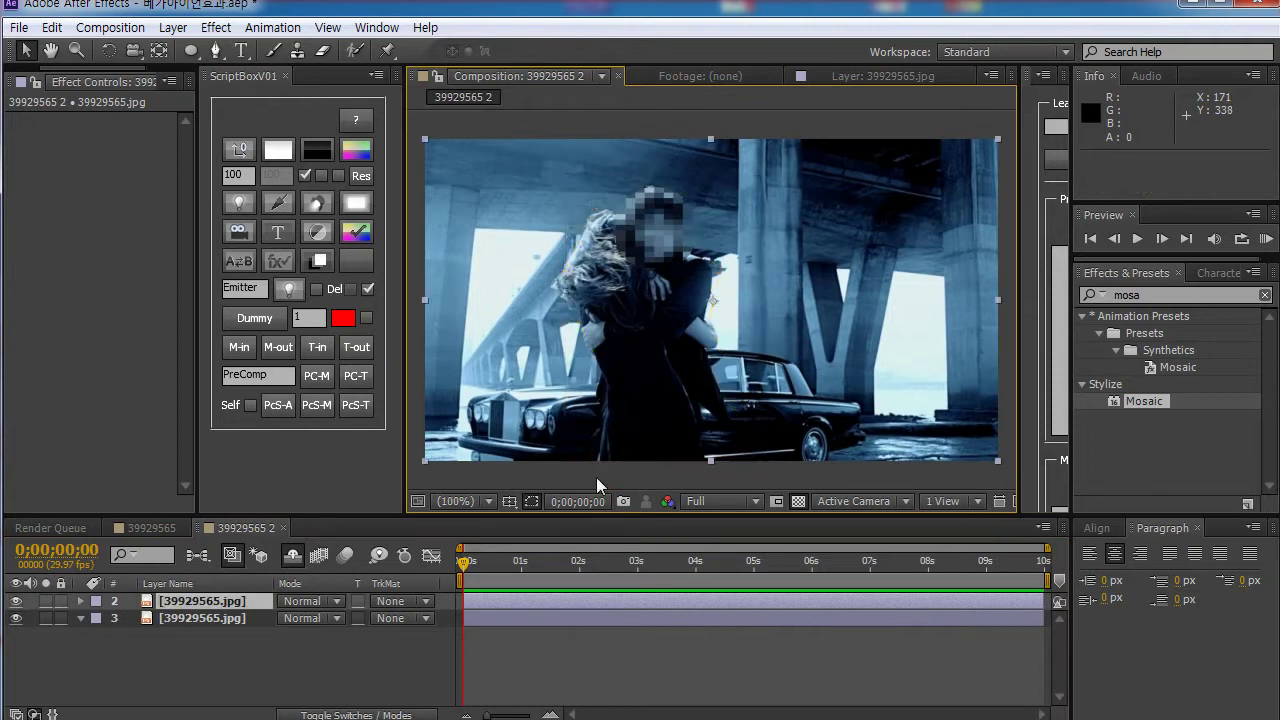
Step: Open the upper photo layer in its own viewer at 100% and paint Roto Brush foreground strokes over the couple's bodies, heads and hair
left_click(233, 604)
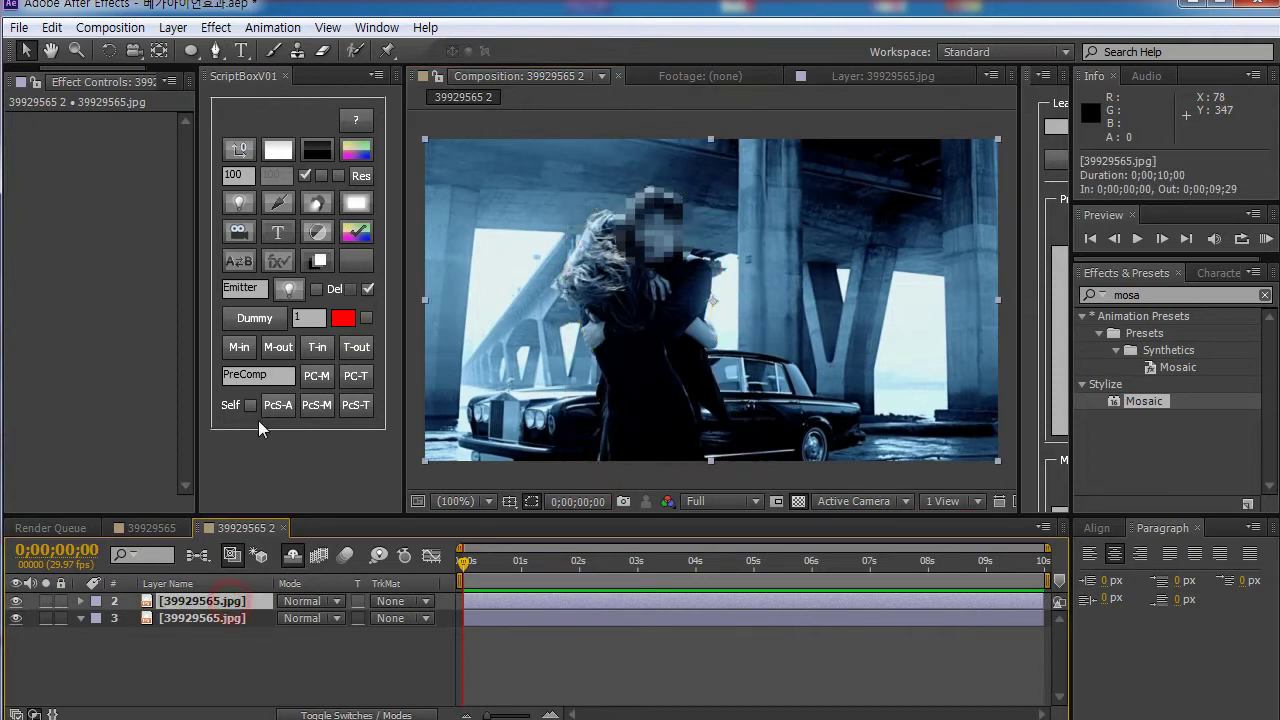
left_click(357, 55)
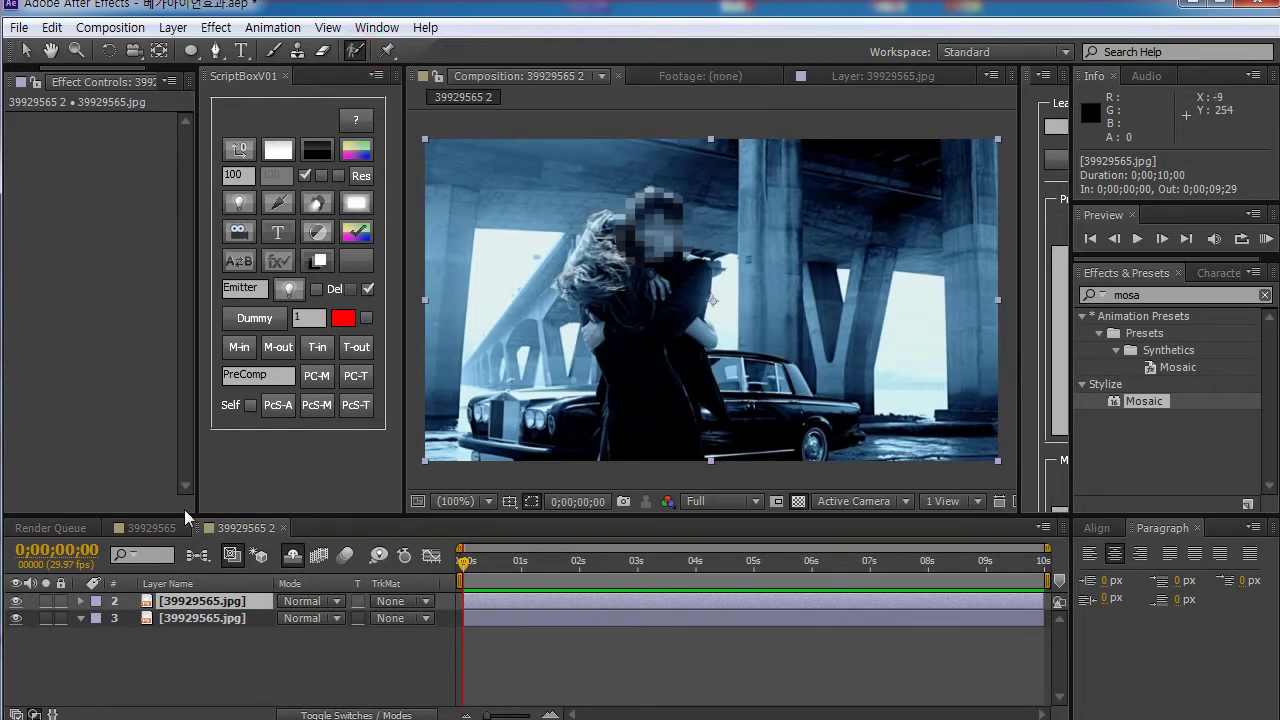
double_click(196, 604)
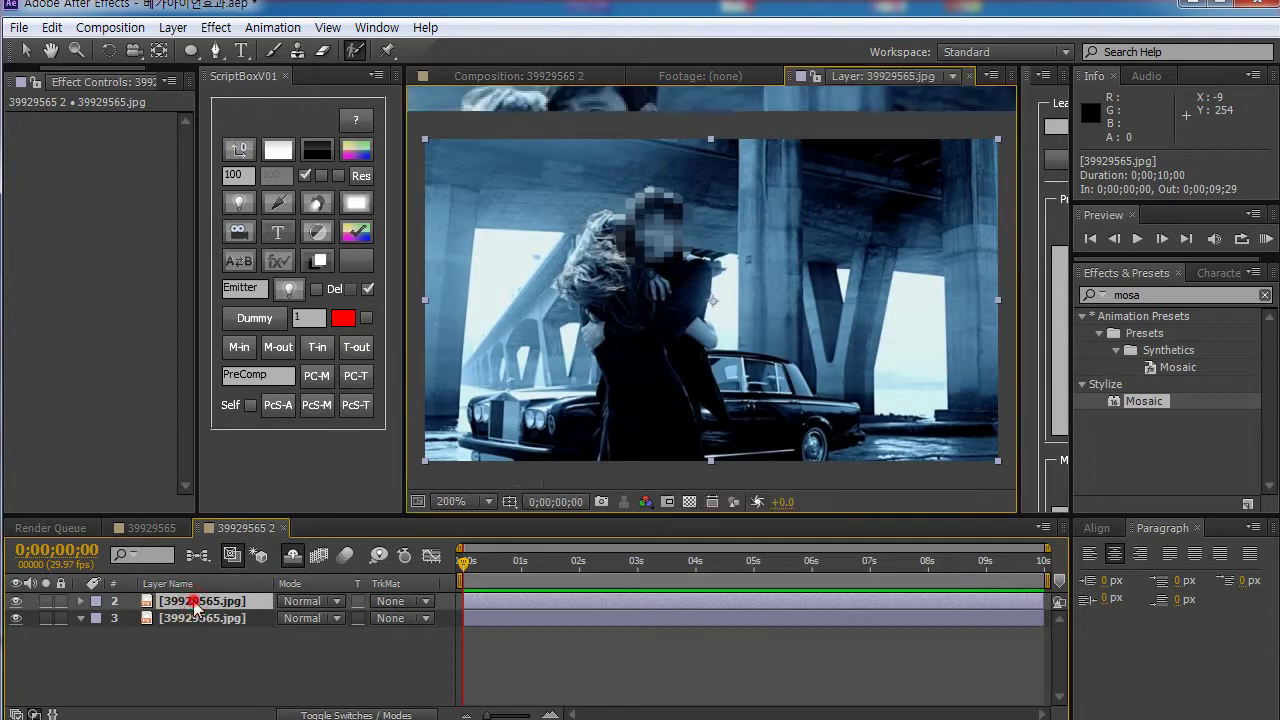
key("comma")
key("comma")
key("period")
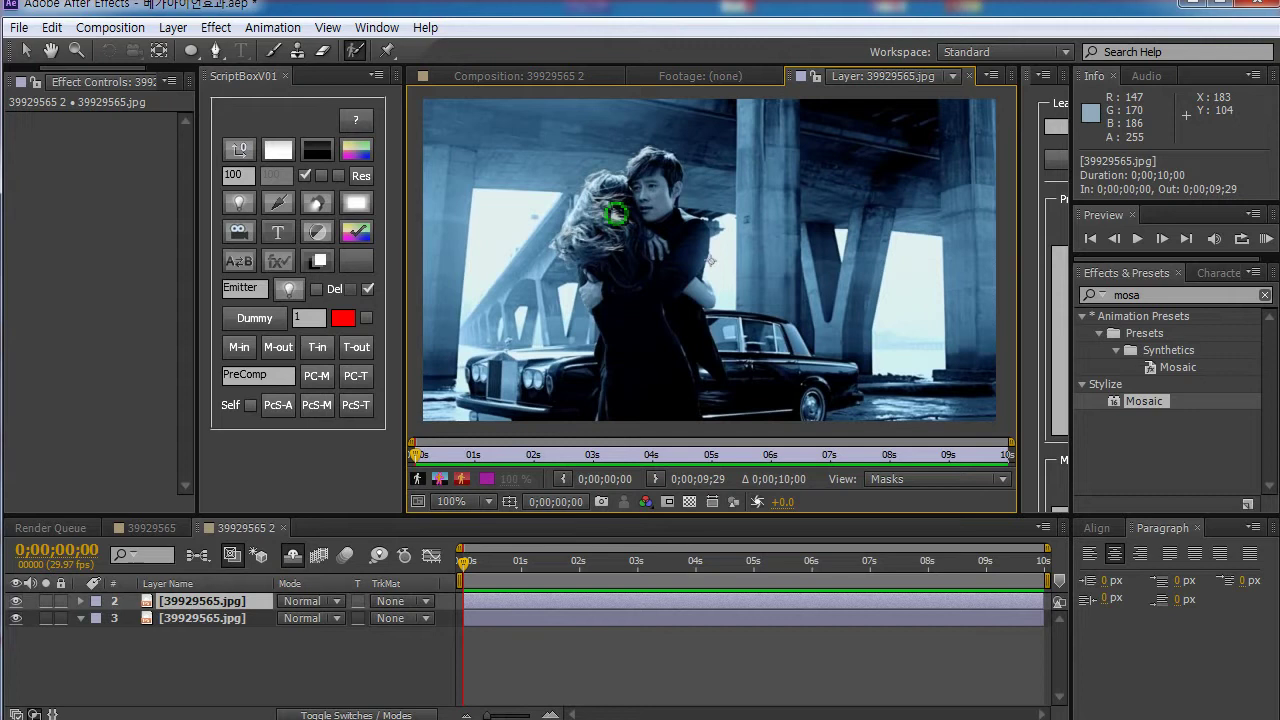
mouse_move(618, 207)
left_mouse_down()
mouse_move(614, 320)
mouse_move(630, 412)
left_mouse_up()
left_click_drag(664, 182, 658, 232)
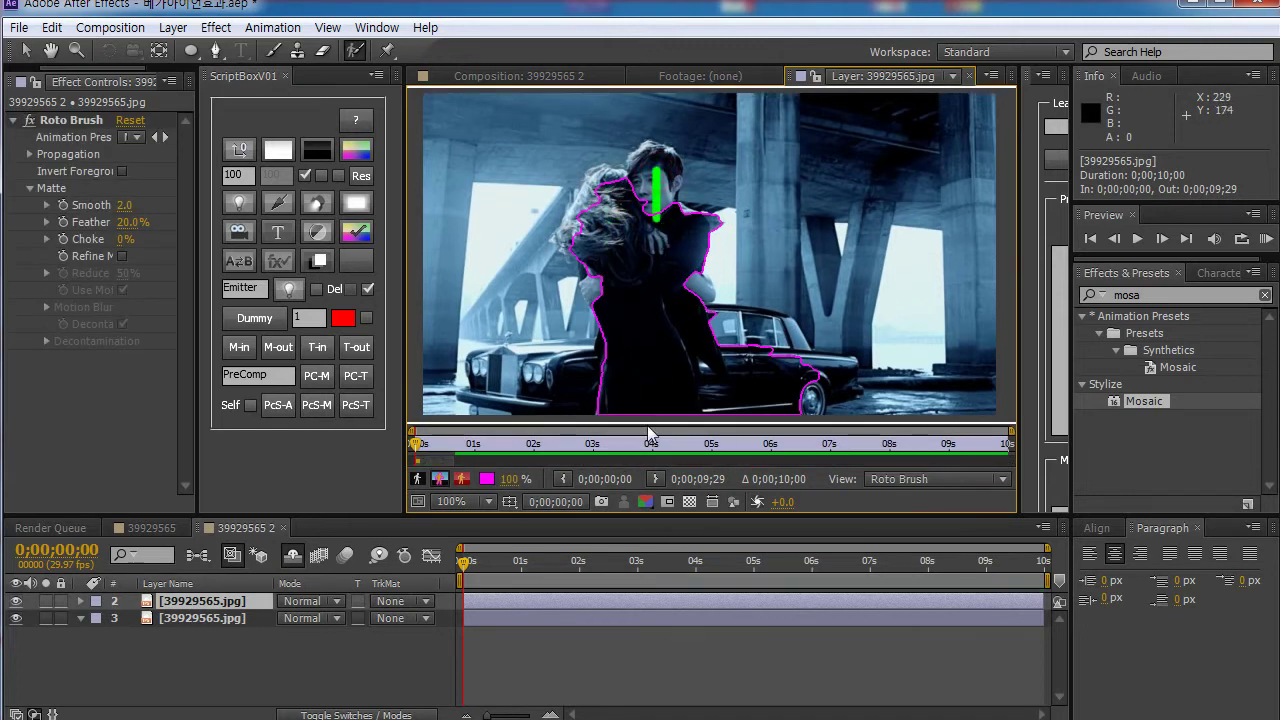
mouse_move(616, 190)
left_mouse_down()
mouse_move(584, 236)
mouse_move(586, 272)
left_mouse_up()
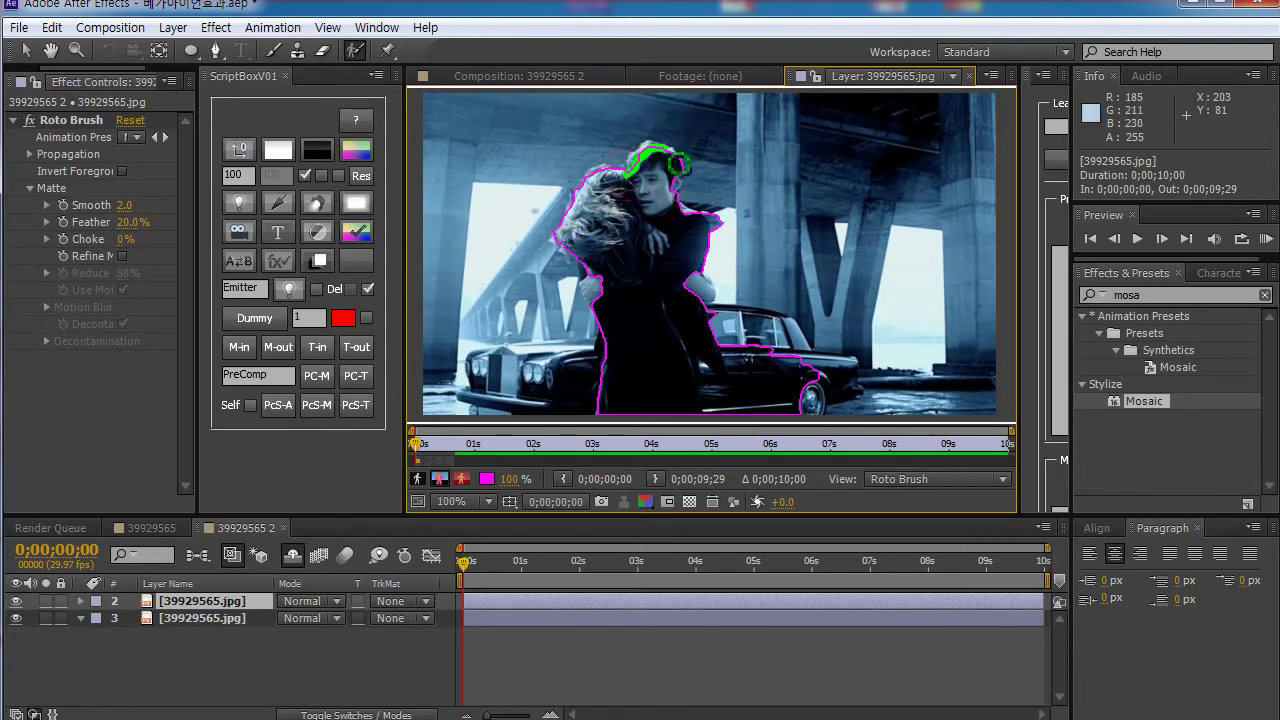
mouse_move(673, 169)
left_mouse_down()
mouse_move(685, 201)
mouse_move(647, 157)
mouse_move(620, 191)
mouse_move(613, 181)
mouse_move(587, 263)
left_mouse_up()
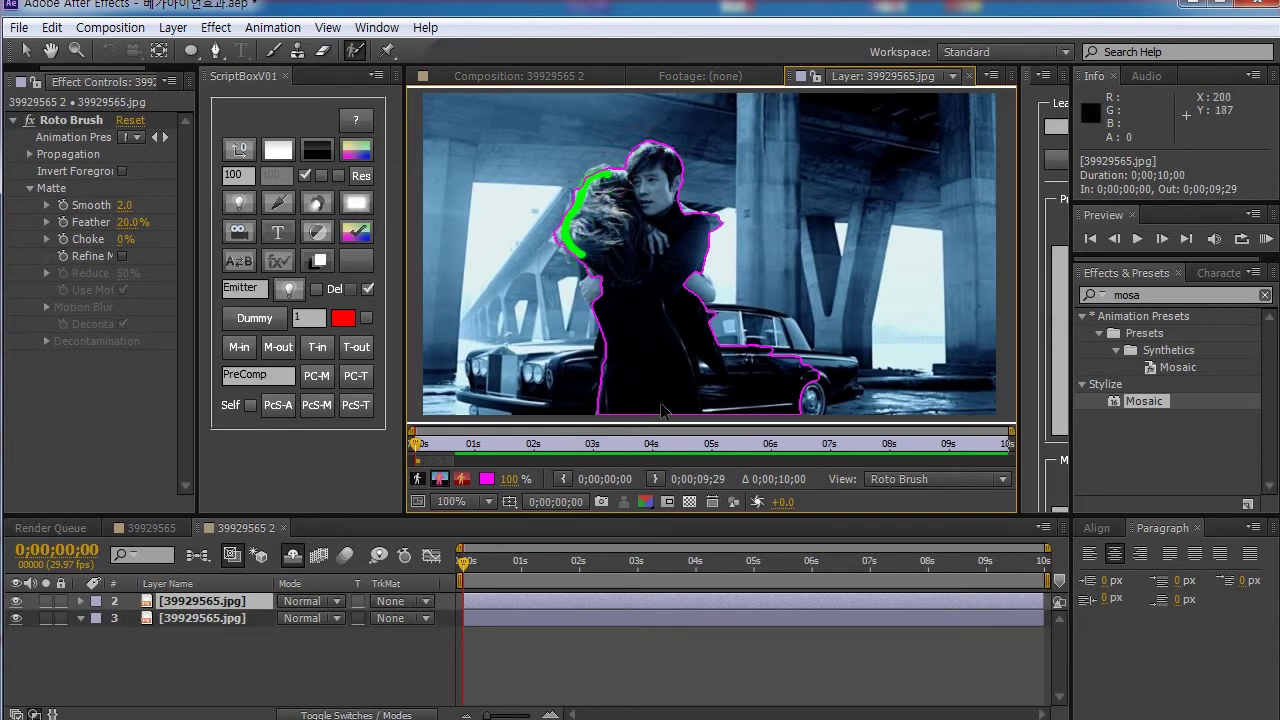
Step: Extend the Roto Brush foreground selection over the front and rear of the car
left_click_drag(620, 364, 508, 375)
mouse_move(734, 352)
left_mouse_down()
mouse_move(706, 322)
mouse_move(808, 340)
mouse_move(852, 380)
left_mouse_up()
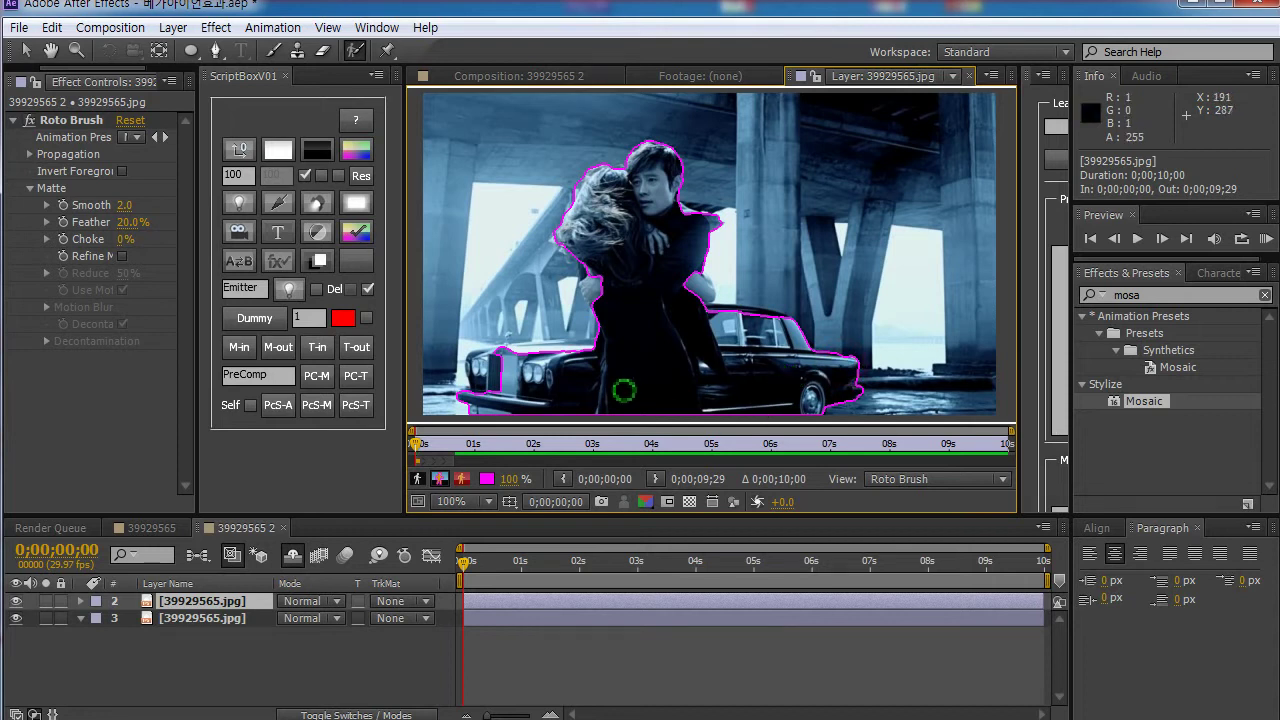
left_click_drag(515, 386, 470, 385)
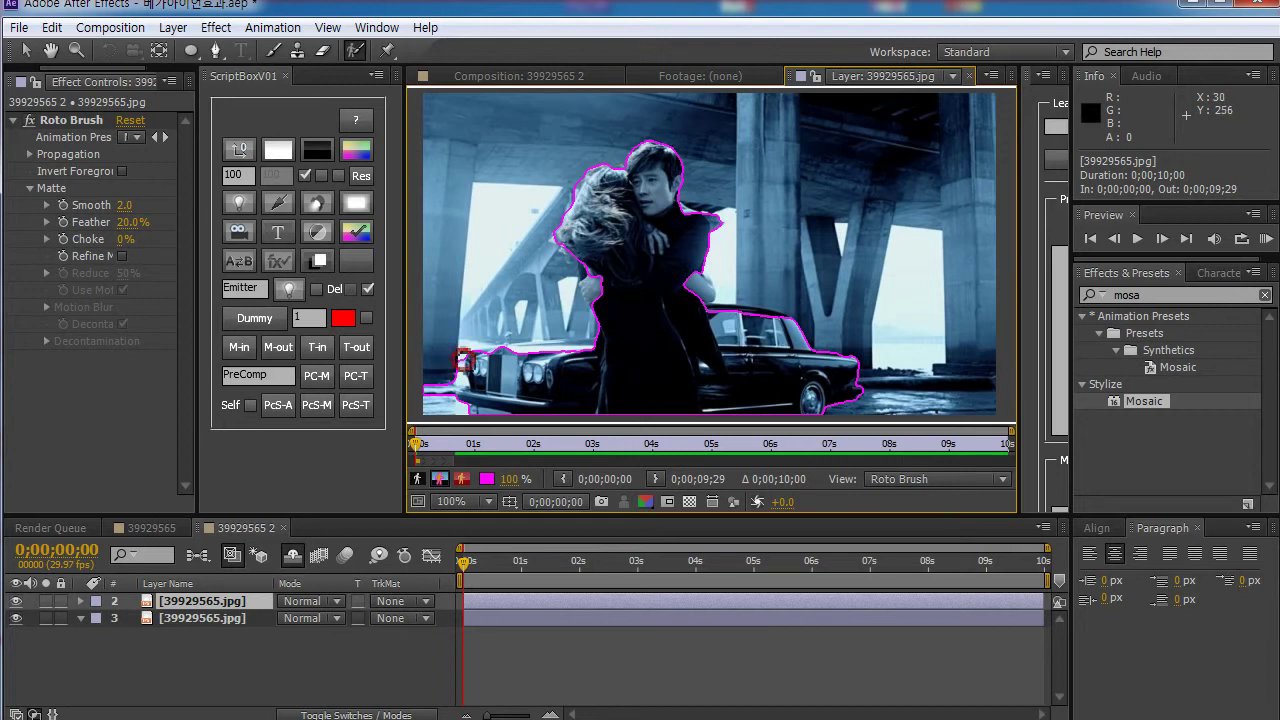
Step: Refine the Roto Brush outline around the car's front, its hood and the couple's arms, and move the current time to 0;00;00;16
left_click_drag(456, 345, 446, 414)
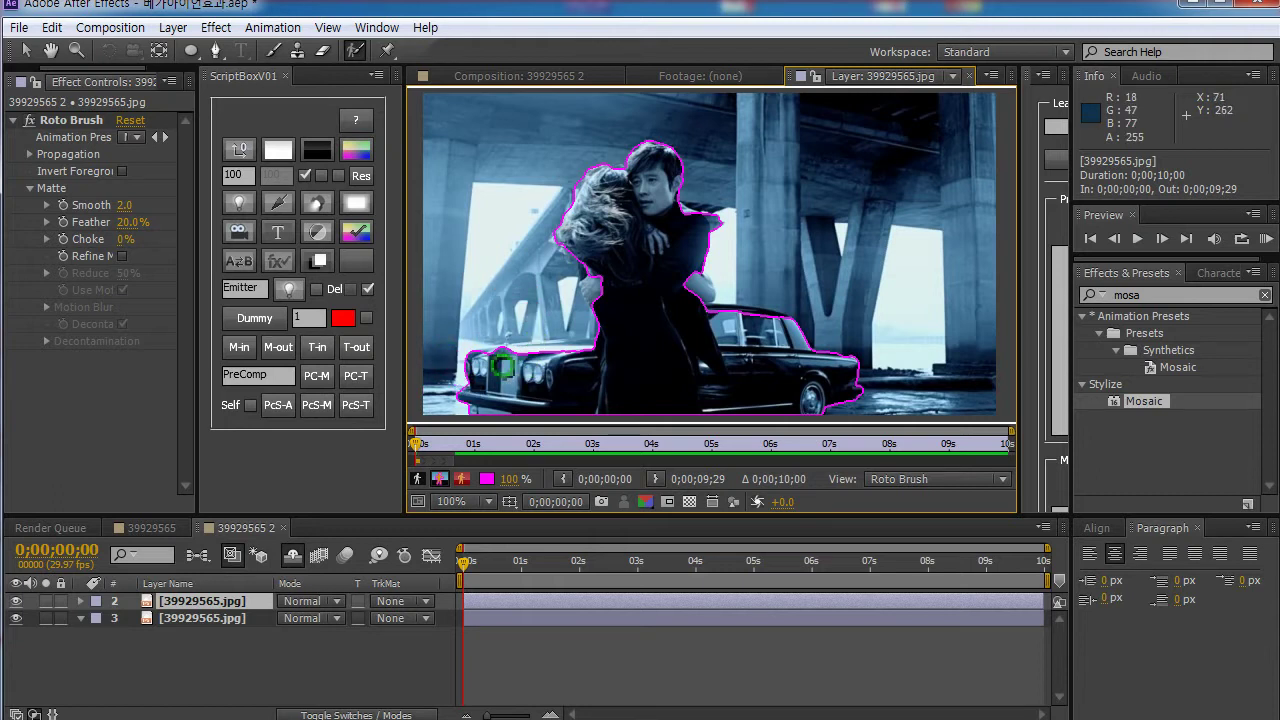
left_click_drag(470, 356, 606, 353)
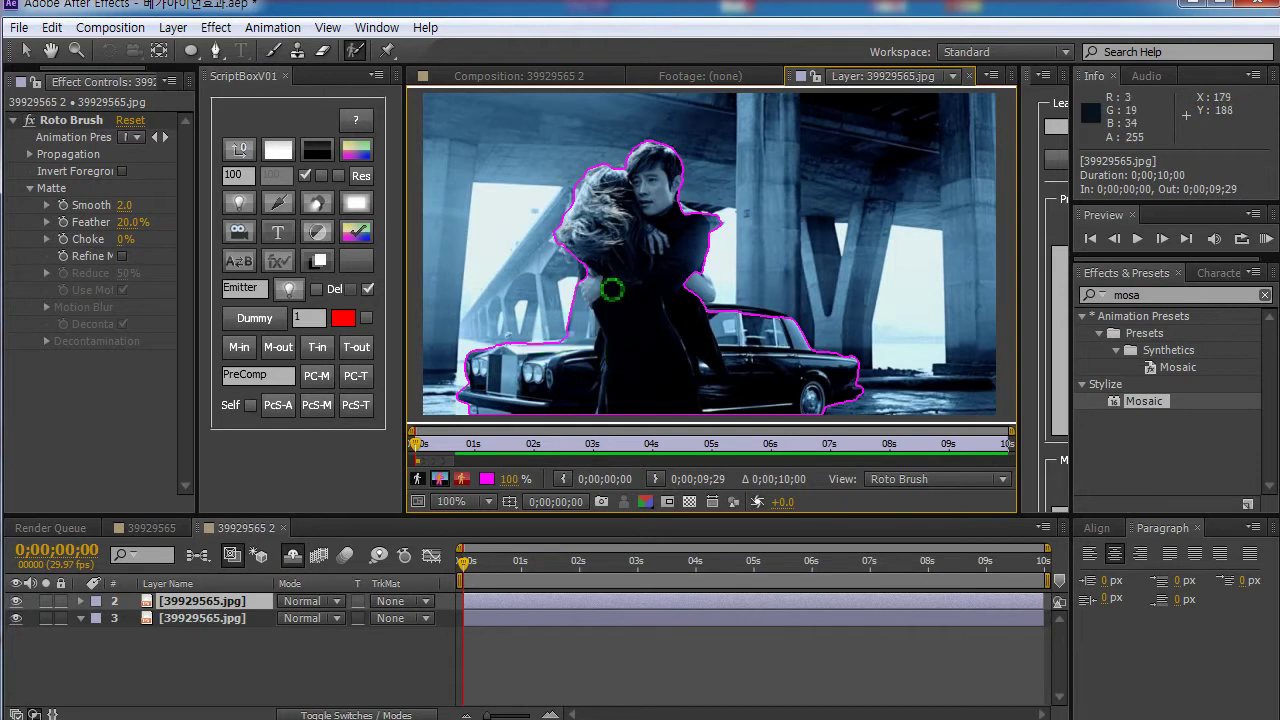
left_click_drag(560, 306, 571, 336)
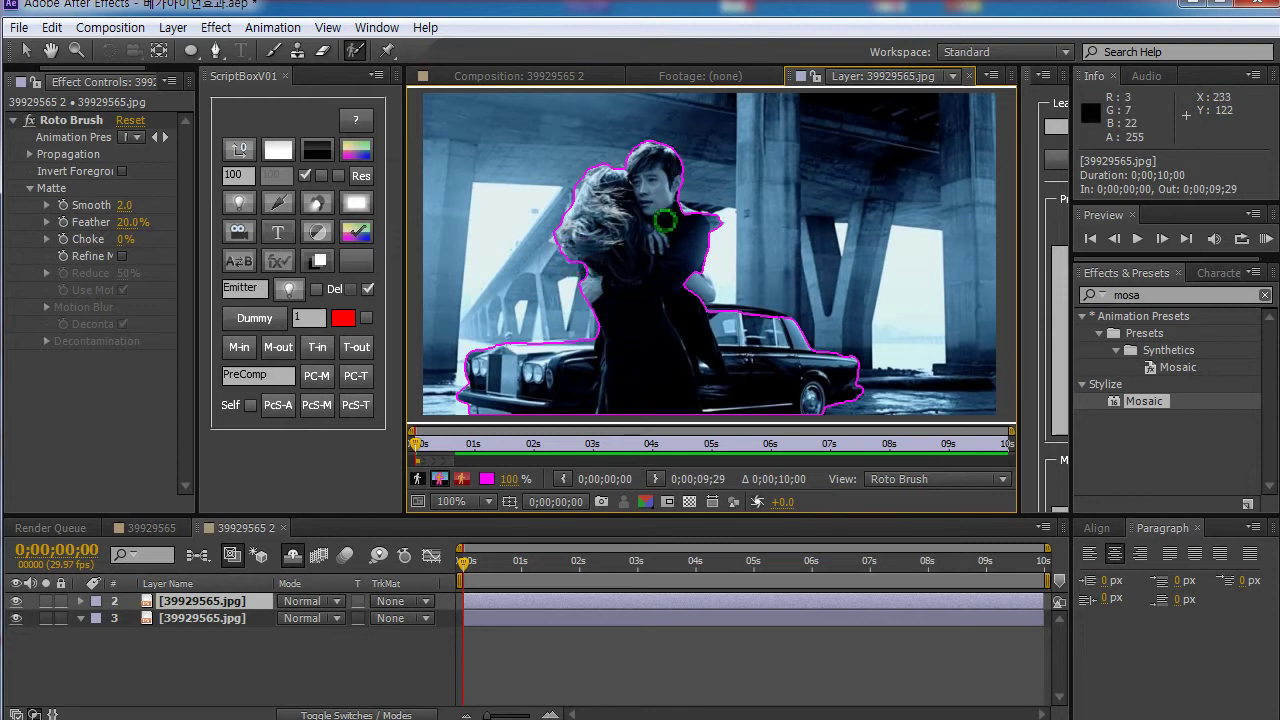
left_click_drag(683, 281, 703, 293)
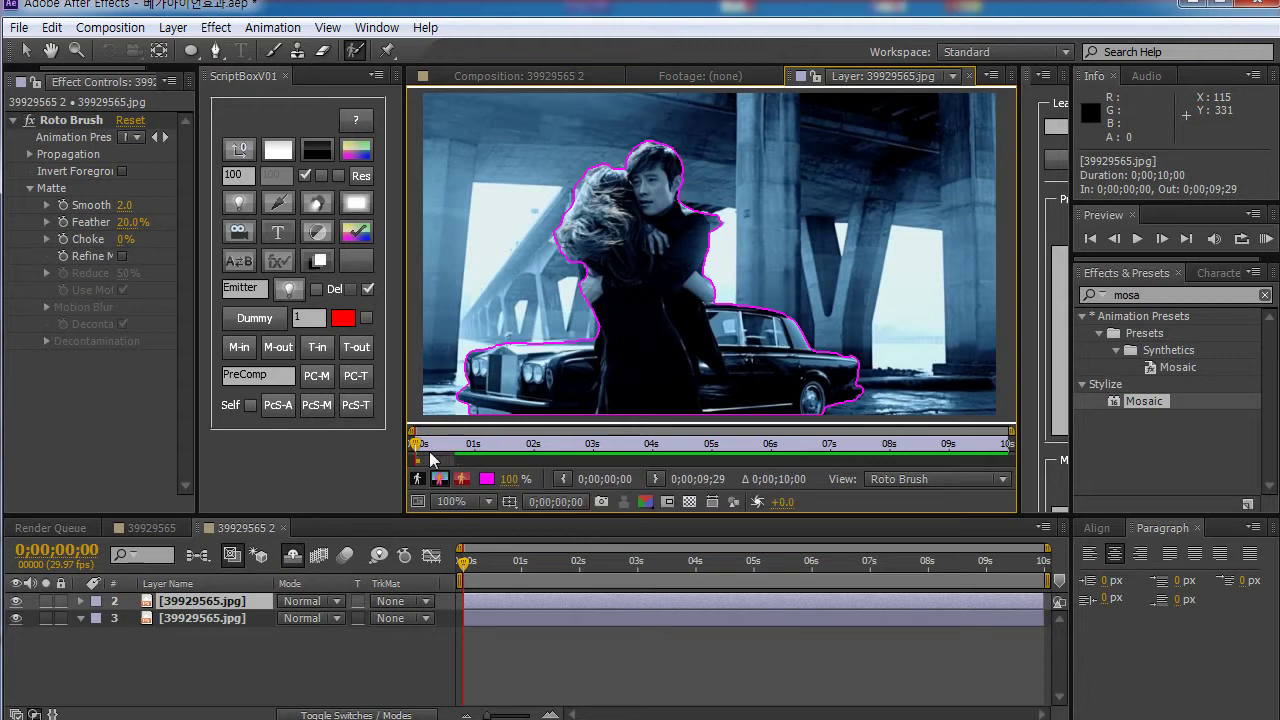
left_click_drag(418, 444, 452, 444)
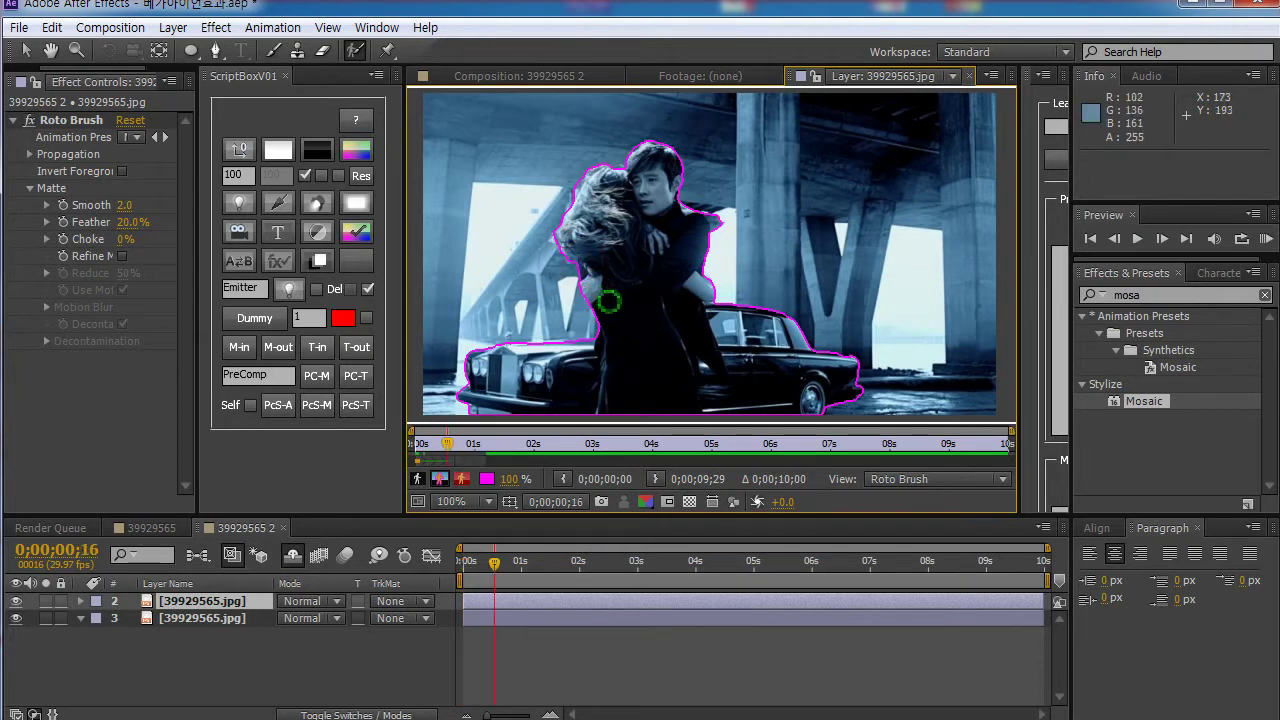
Step: Add a short Roto Brush foreground stroke at 0;00;00;00 just below the woman's hair, and step through the outline up to 0;00;01;00
left_click_drag(447, 444, 404, 460)
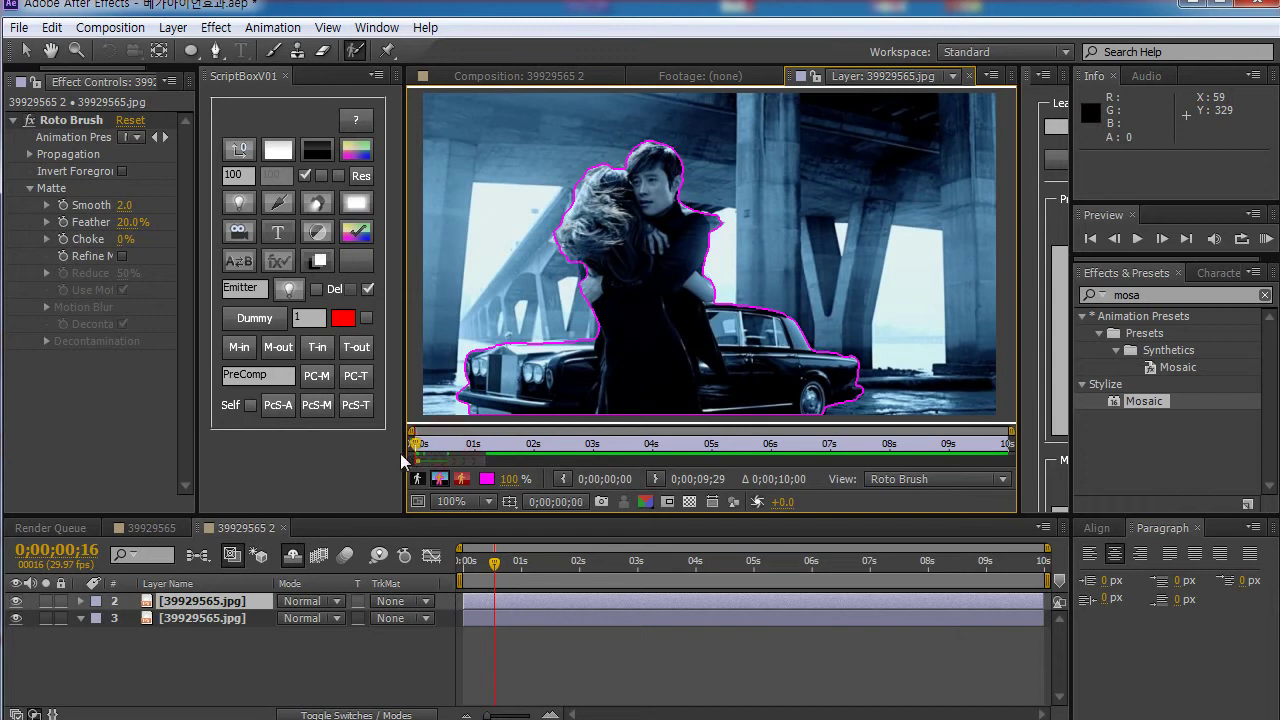
left_click_drag(590, 258, 590, 272)
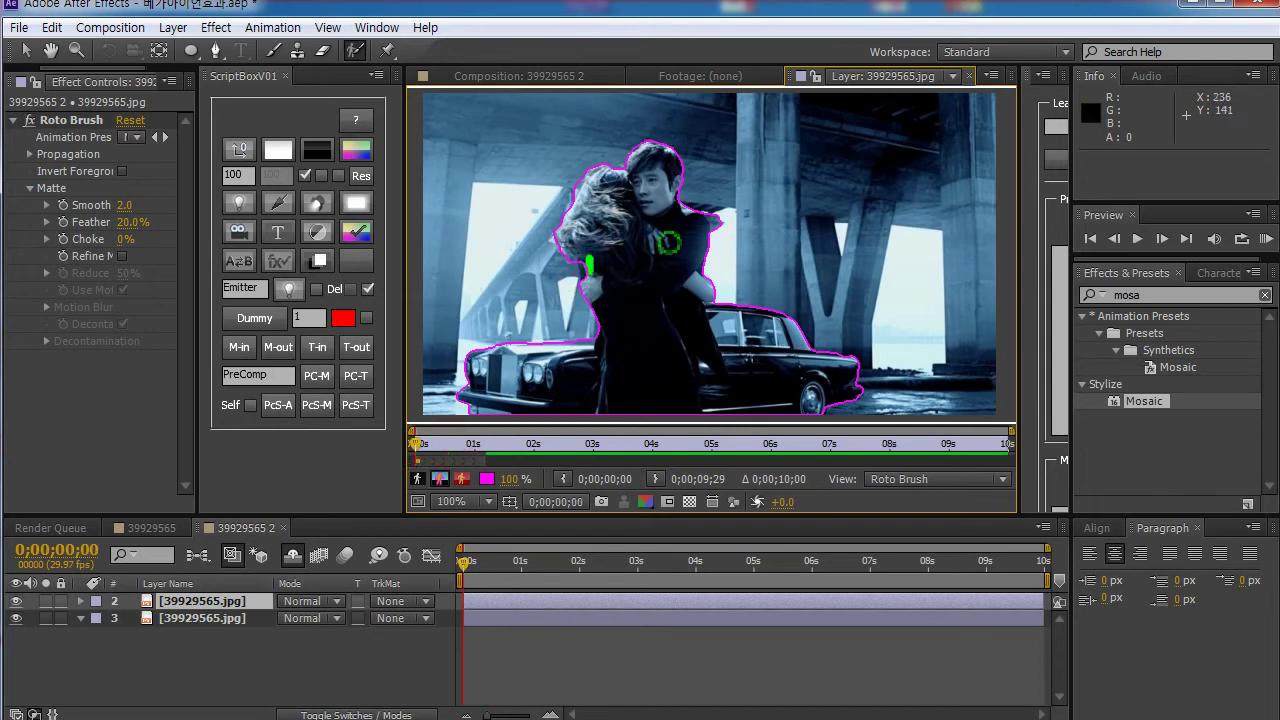
left_click_drag(423, 445, 432, 444)
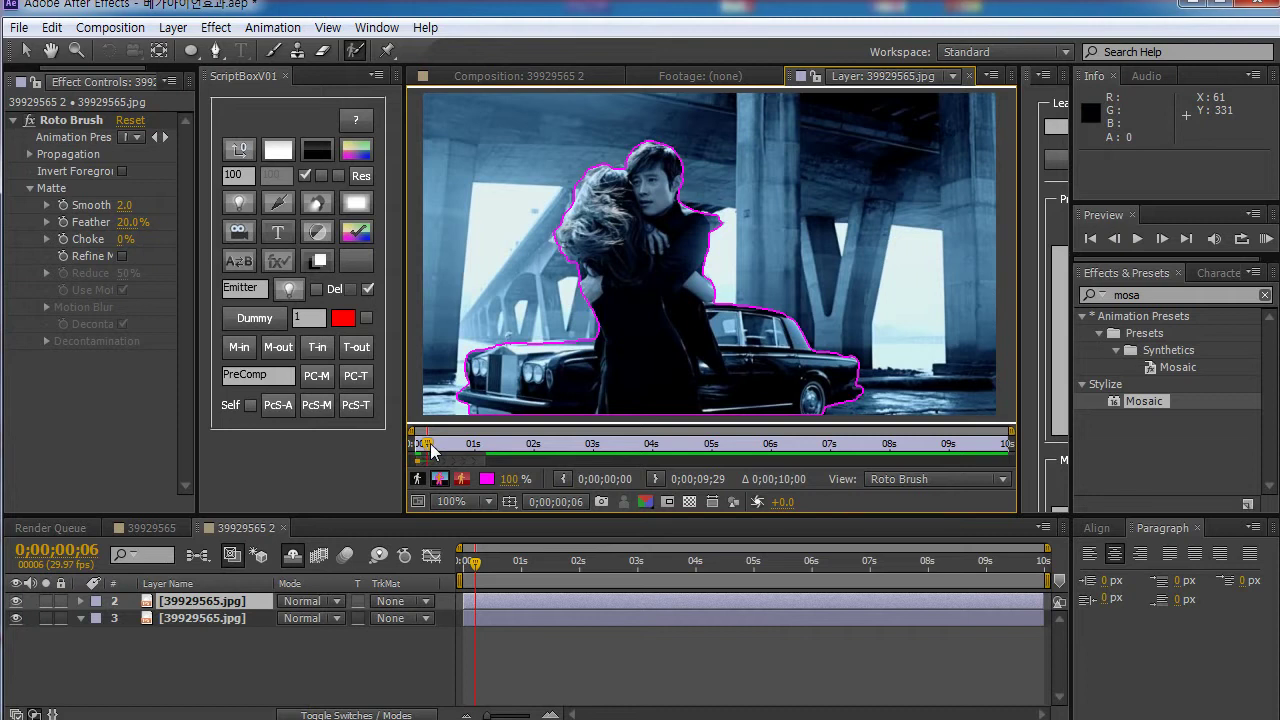
left_click_drag(430, 450, 444, 452)
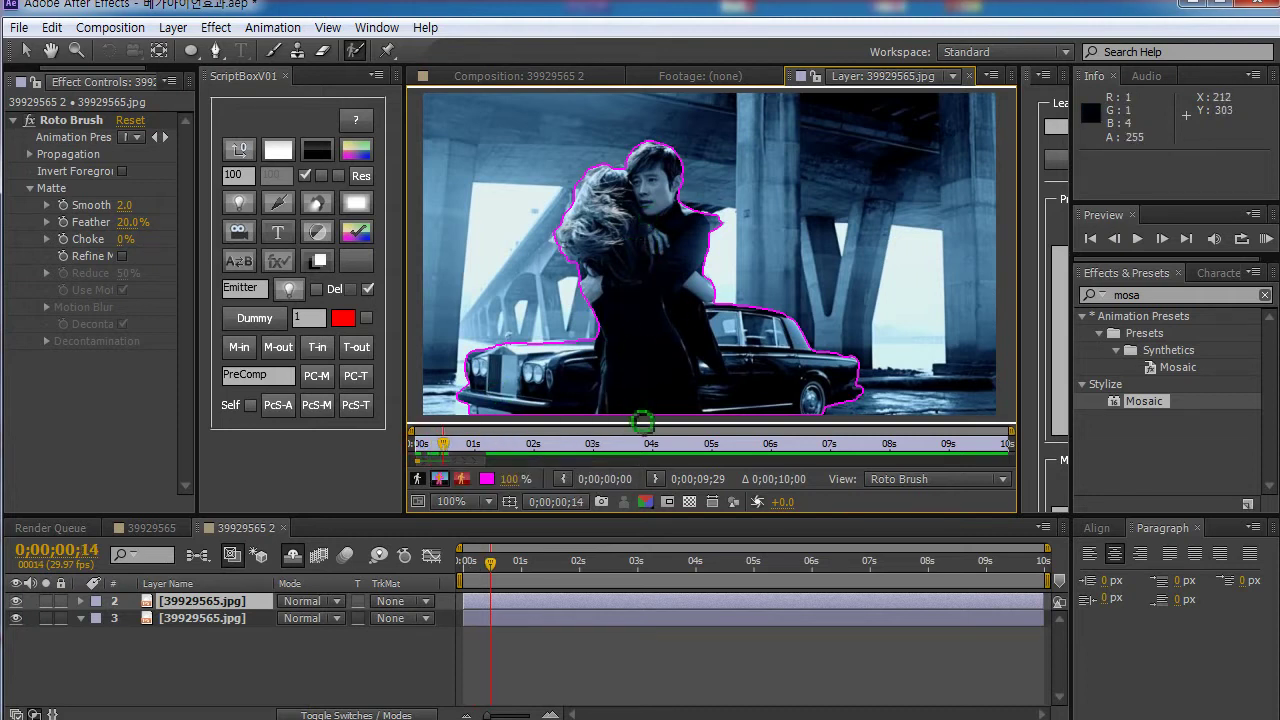
left_click_drag(447, 452, 453, 452)
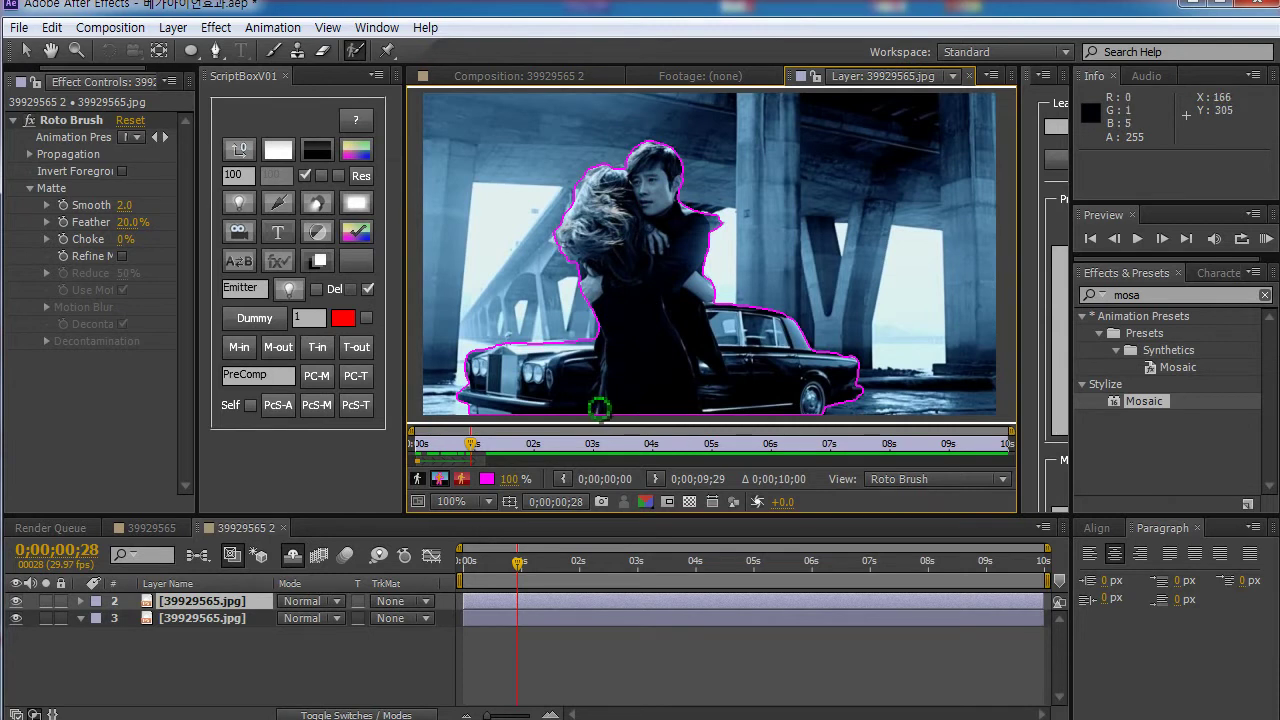
left_click(473, 444)
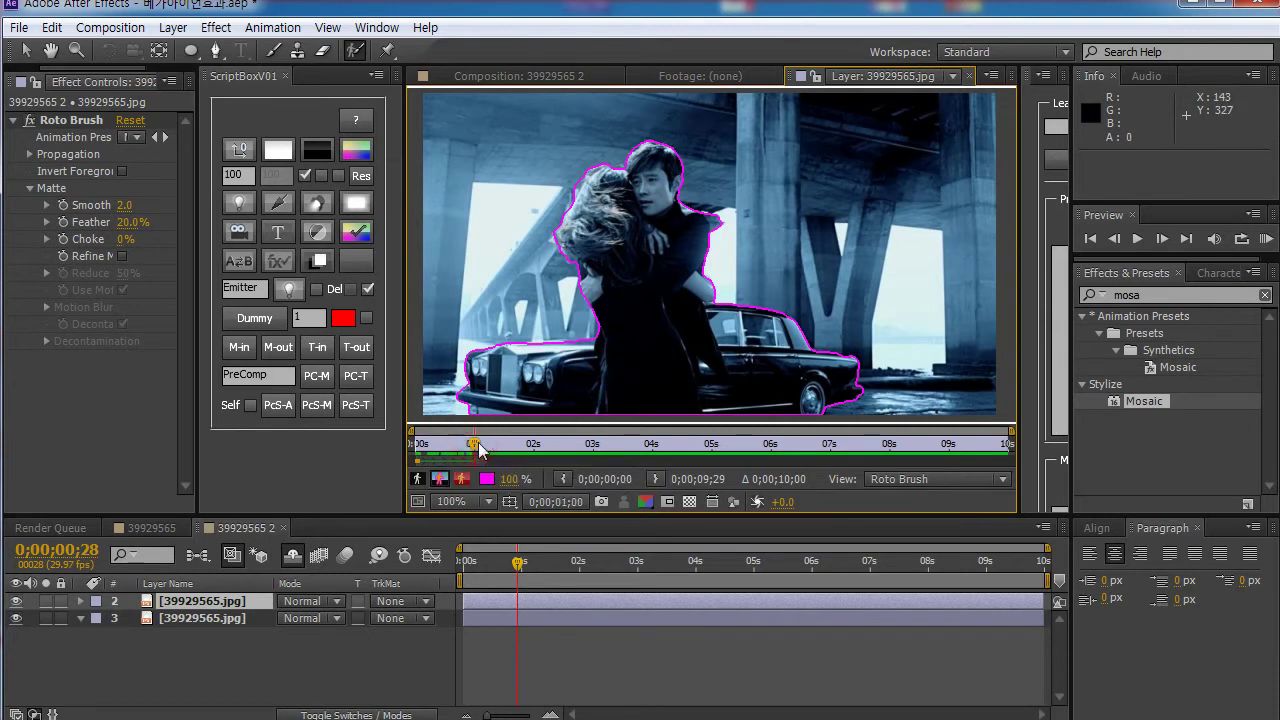
Step: Extend the Roto Brush span toward the end of the layer, propagate the outline, and return the current time to 0;00;00;21
left_click_drag(479, 449, 486, 449)
key("Page_Down")
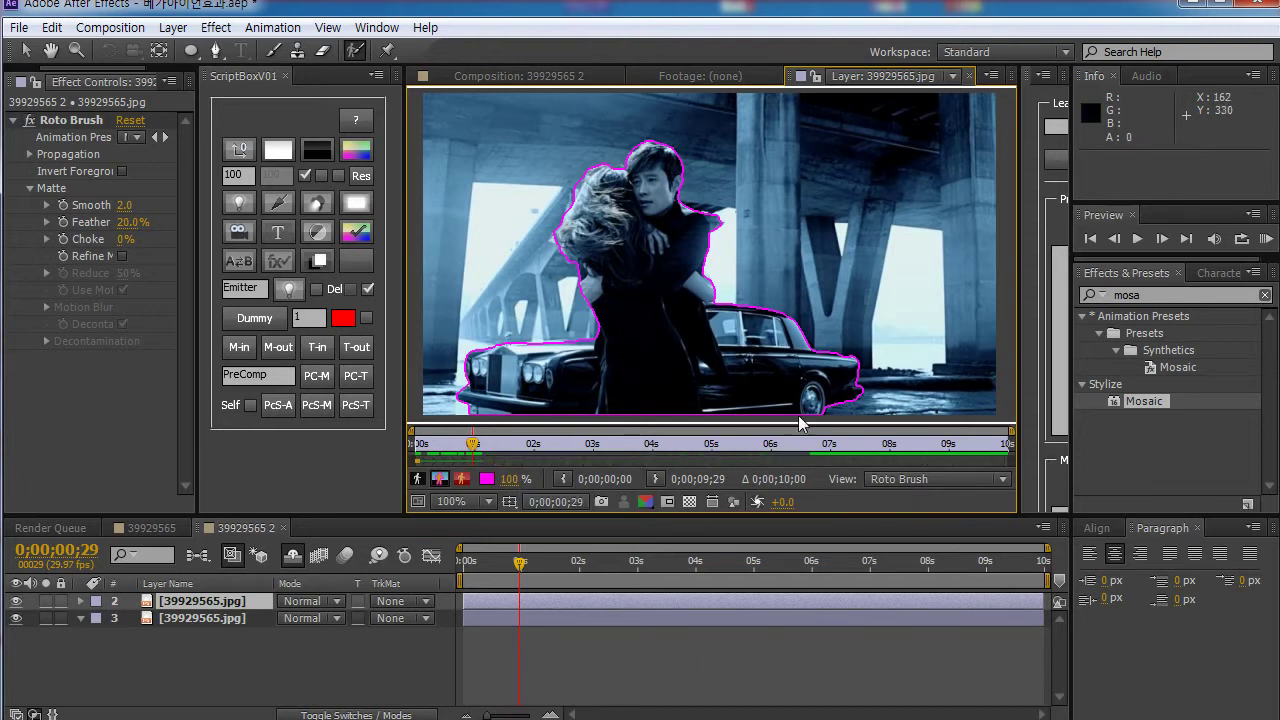
left_click_drag(478, 451, 962, 441)
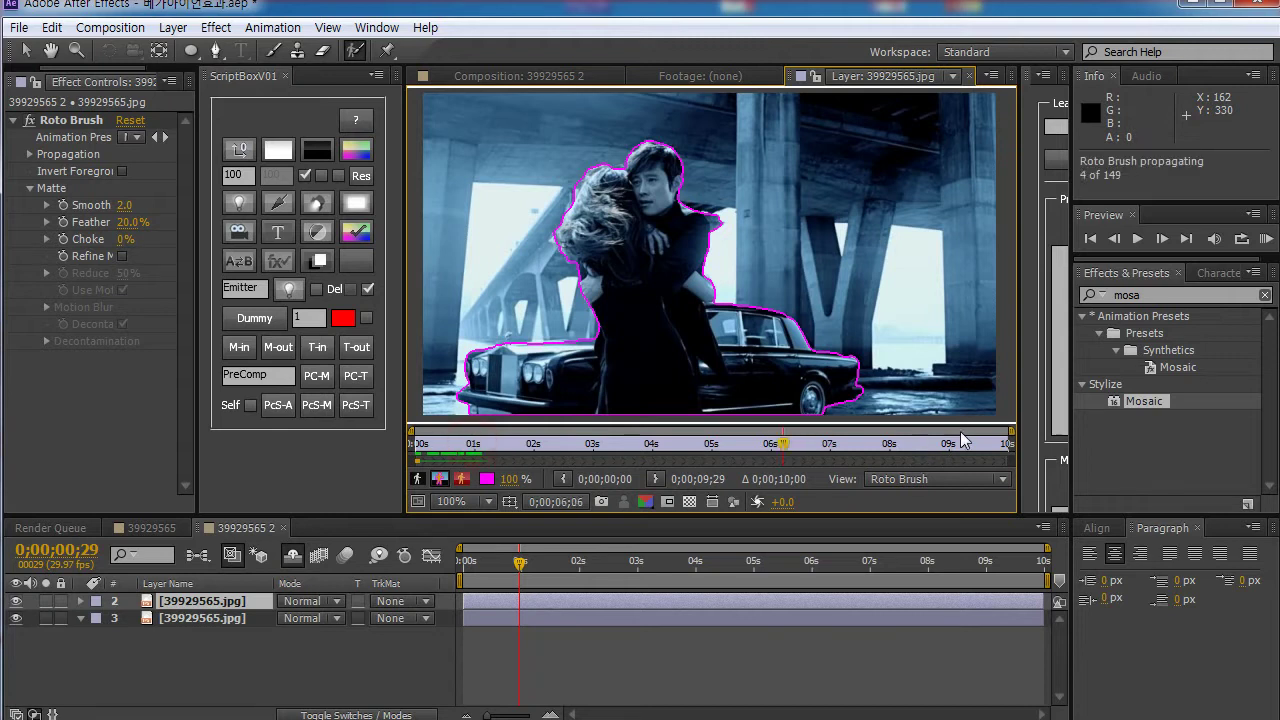
left_click_drag(825, 454, 456, 460)
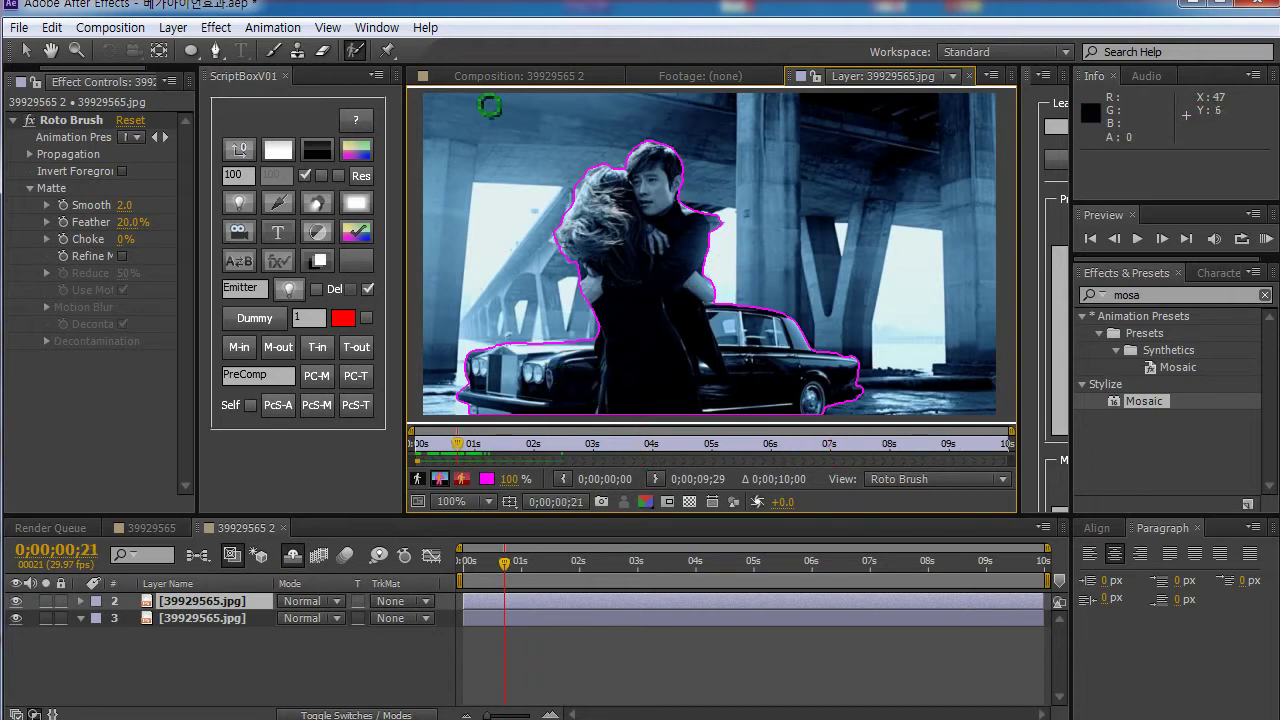
Step: Close the layer viewer and check the cutout in the composition by switching the visibility of the two photo layers off and on
left_click(968, 76)
left_click(480, 76)
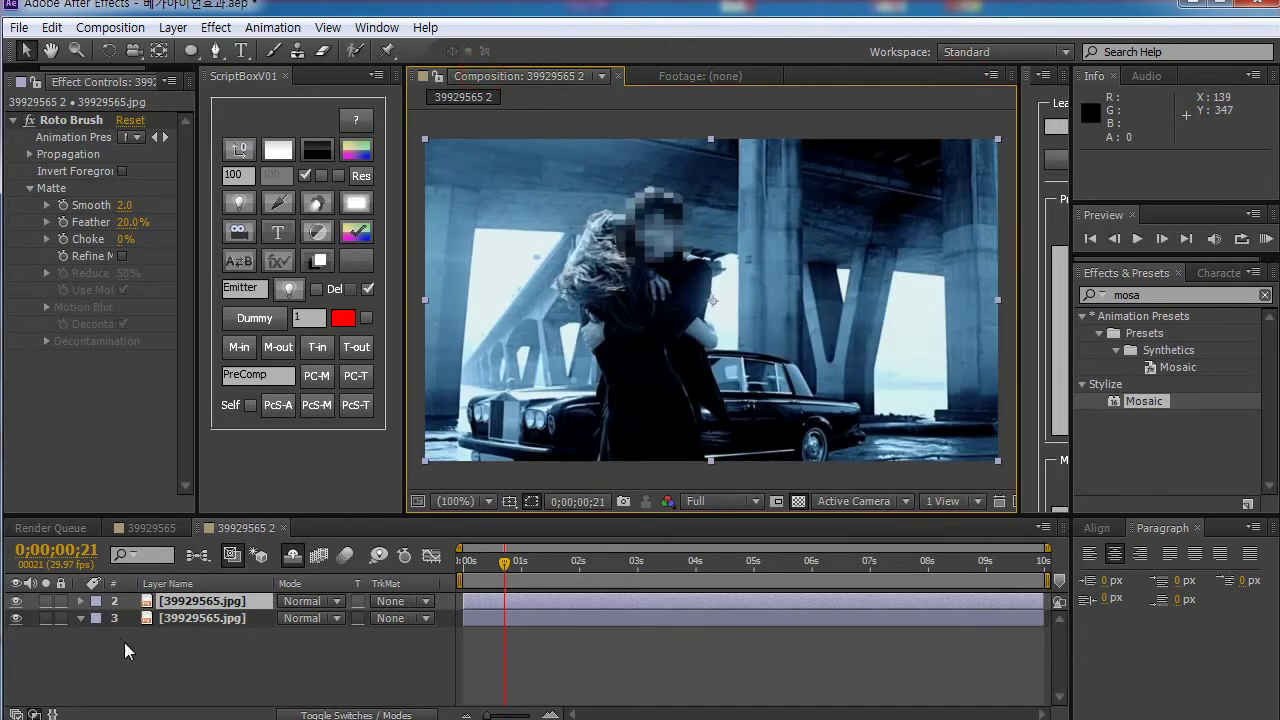
left_click(16, 618)
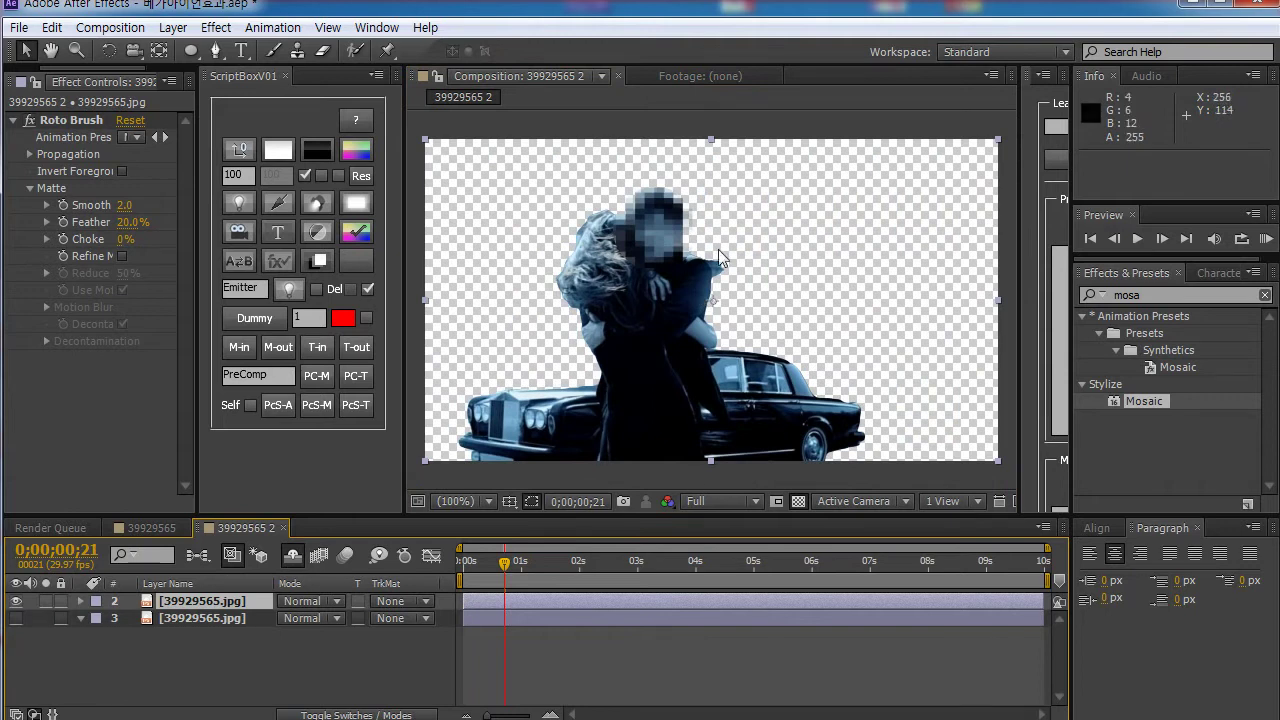
left_click(16, 601)
left_click(16, 618)
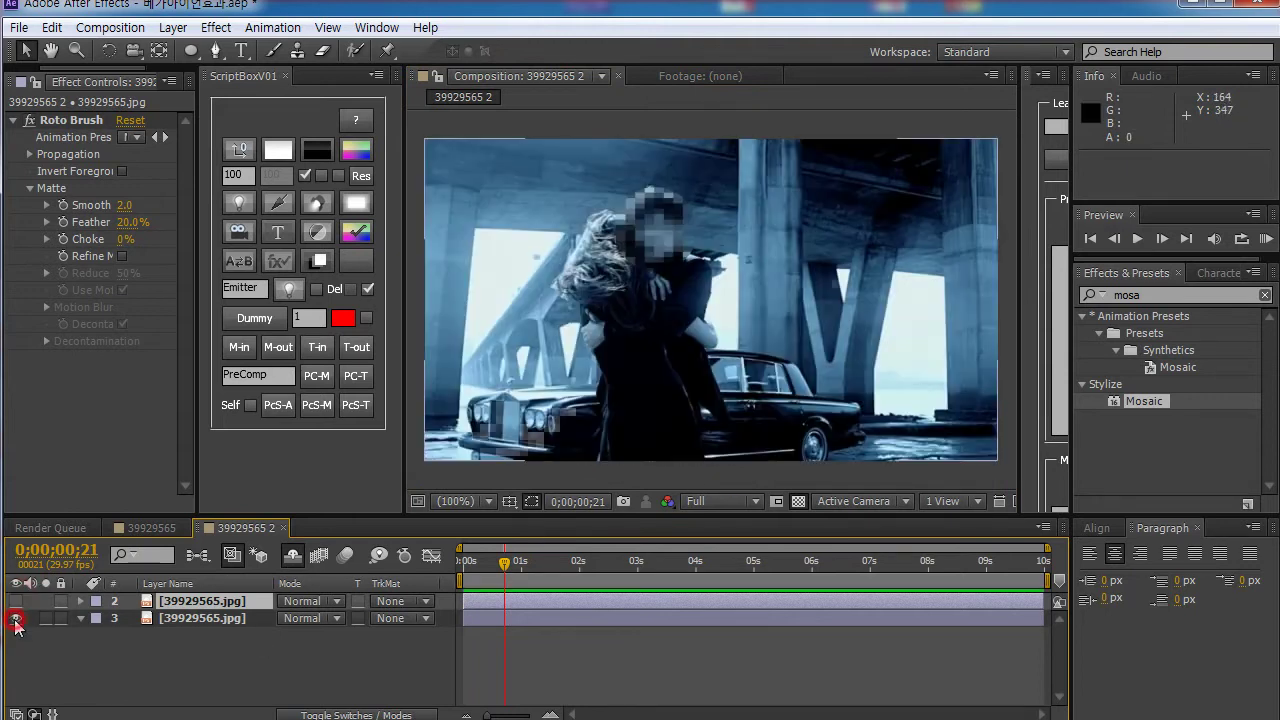
left_click(16, 618)
left_click(16, 601)
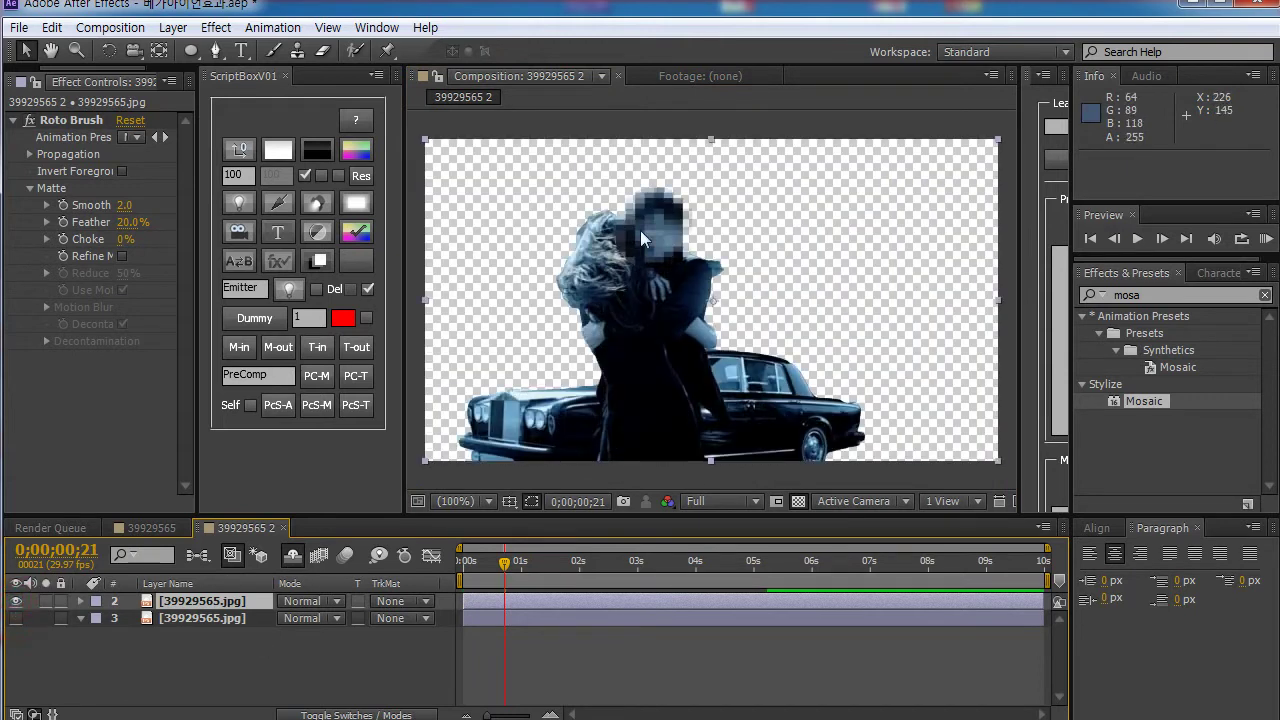
left_click(16, 618)
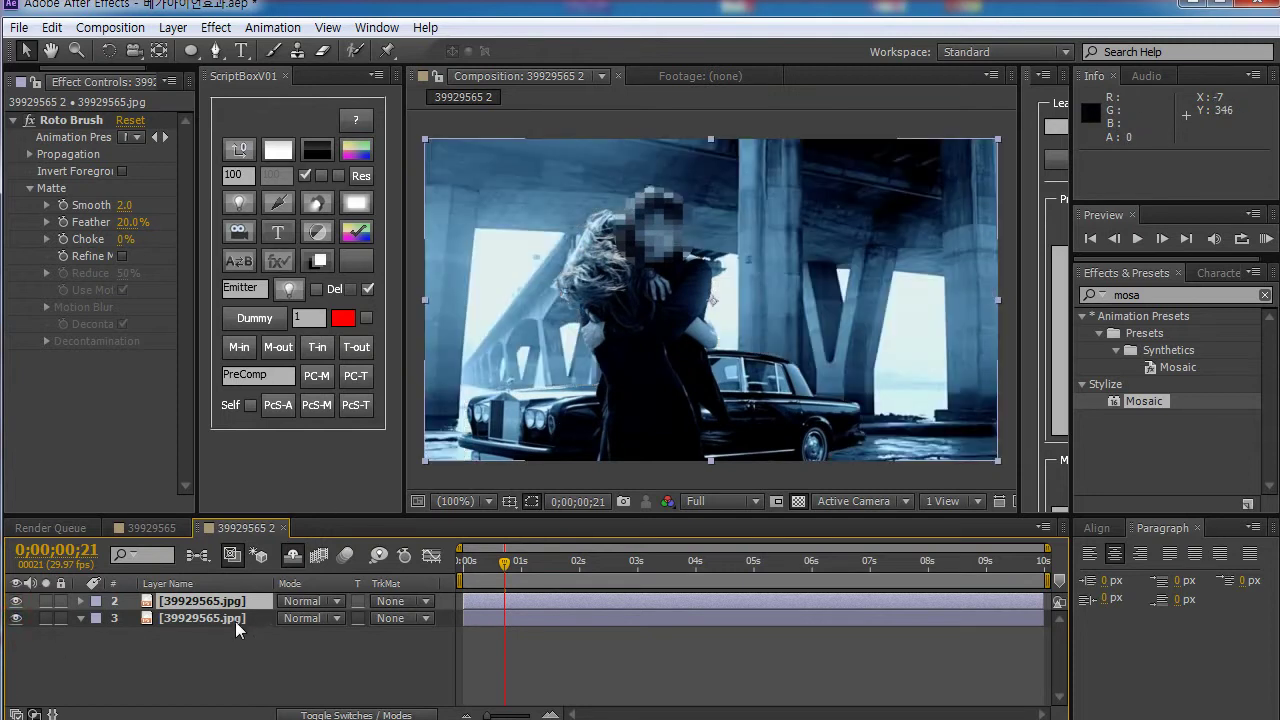
Step: Create a random-colour solid above the photo layers and set its opacity to 60%
left_click(236, 616)
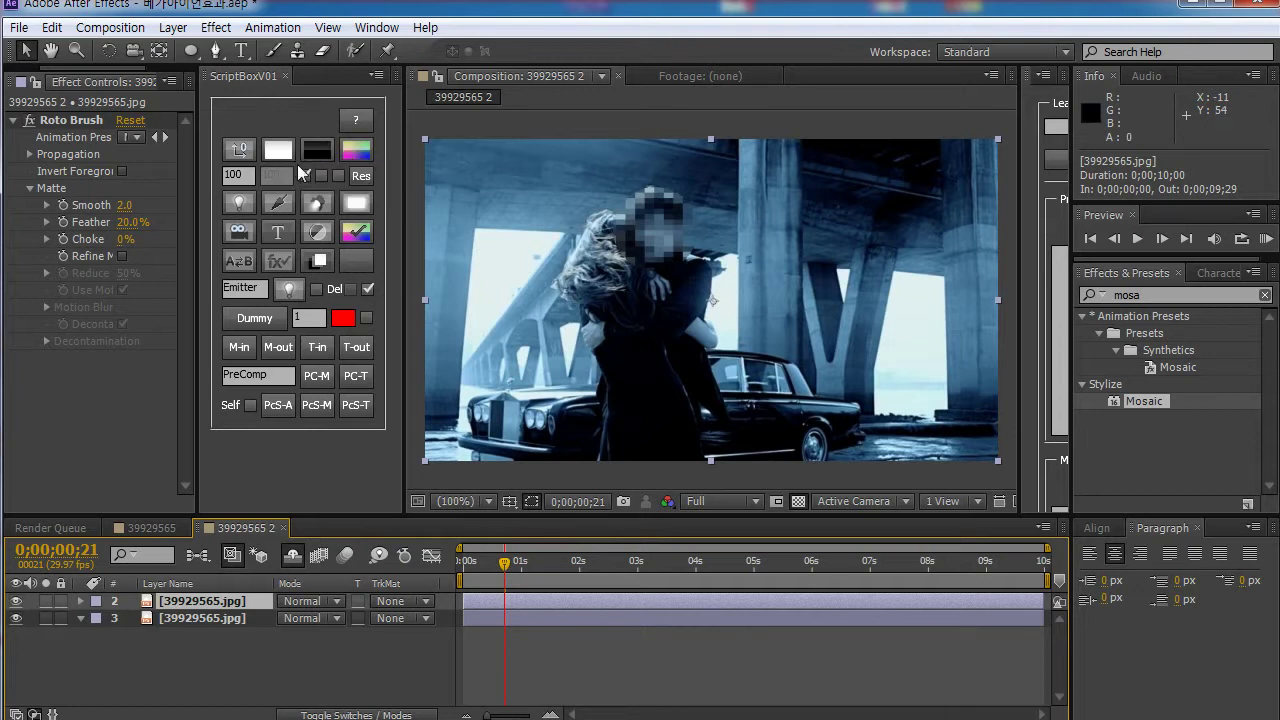
left_click(339, 175)
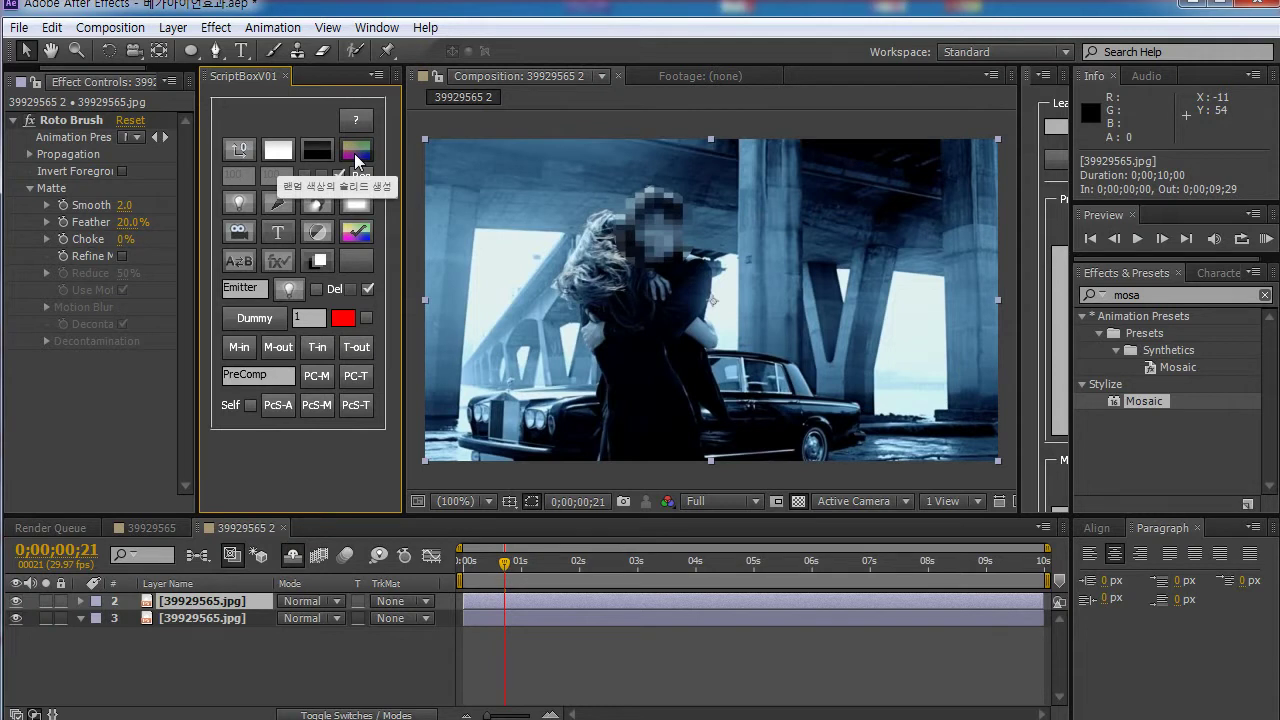
left_click(357, 152)
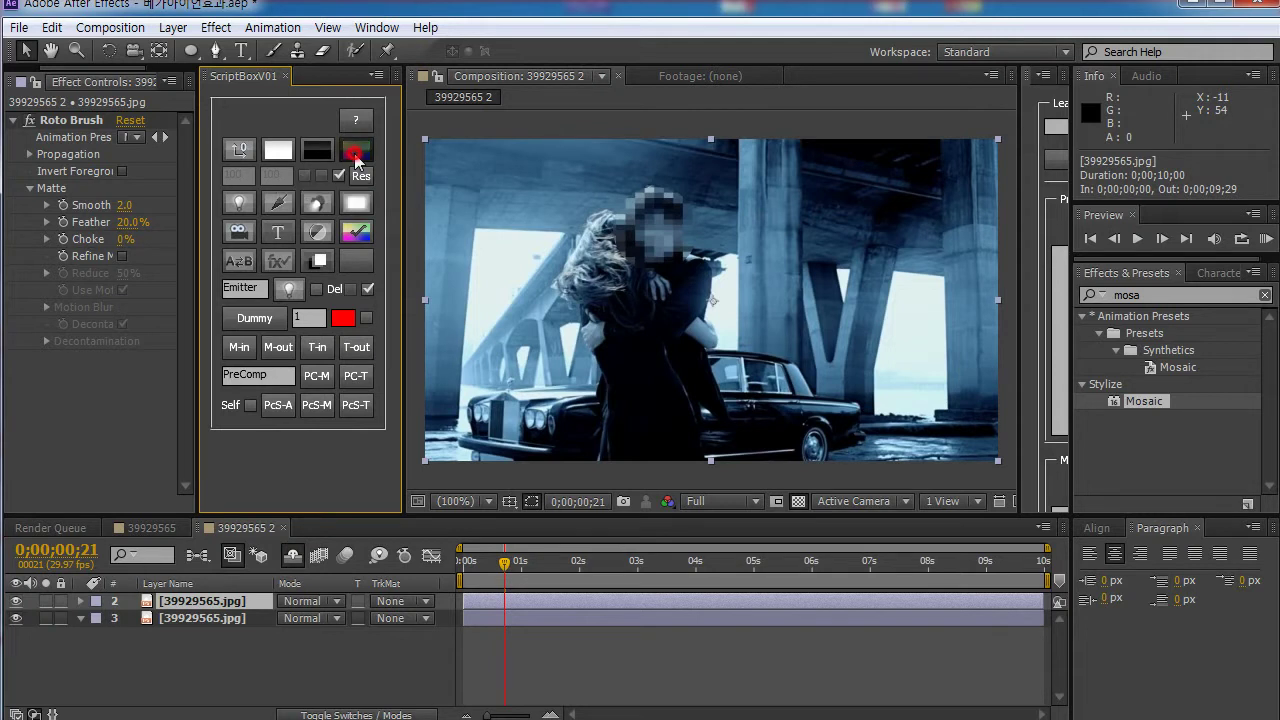
key("t")
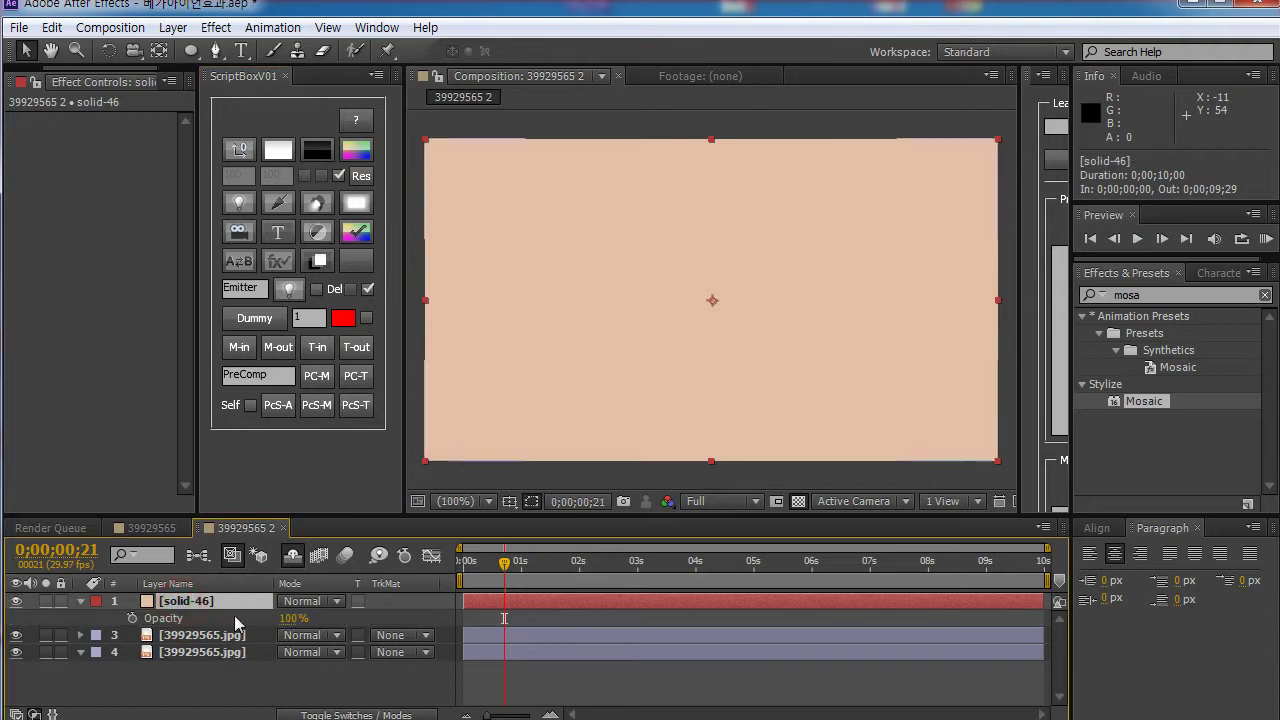
left_click_drag(291, 618, 262, 623)
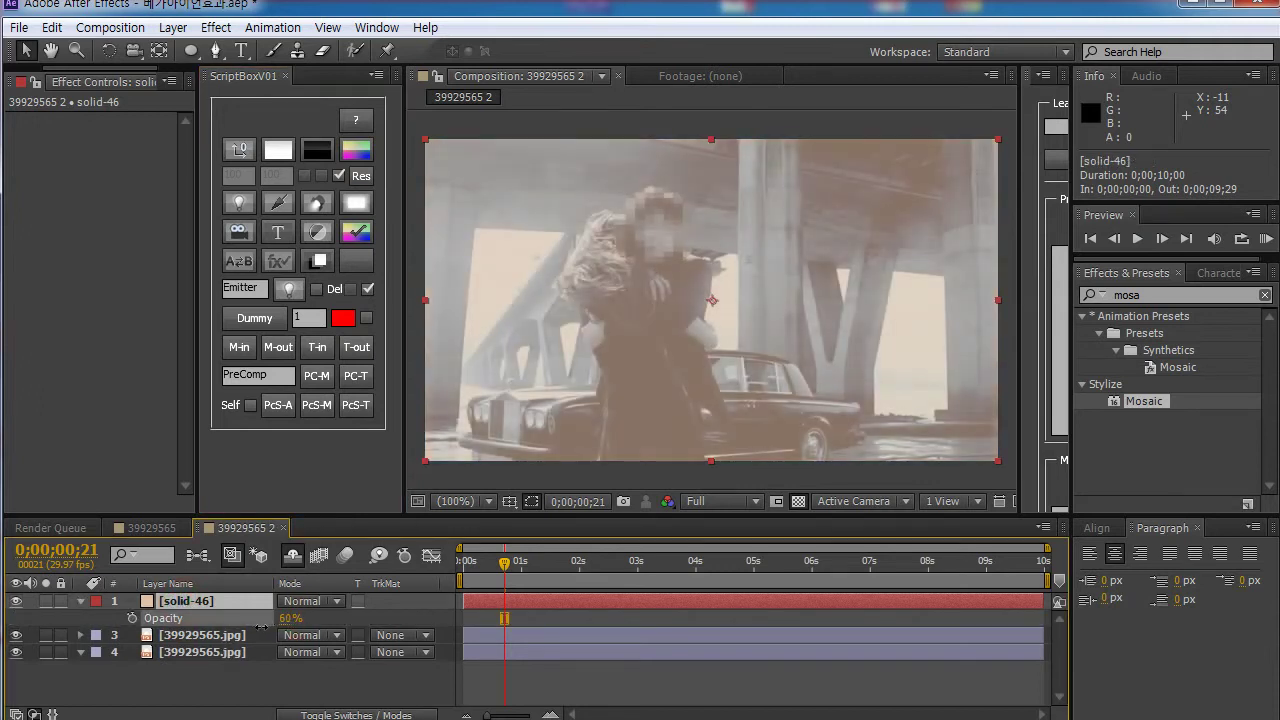
Step: Draw a closed six-point Pen mask on the solid around the bridge pillar at the photo's far right edge, including its base
left_click(215, 50)
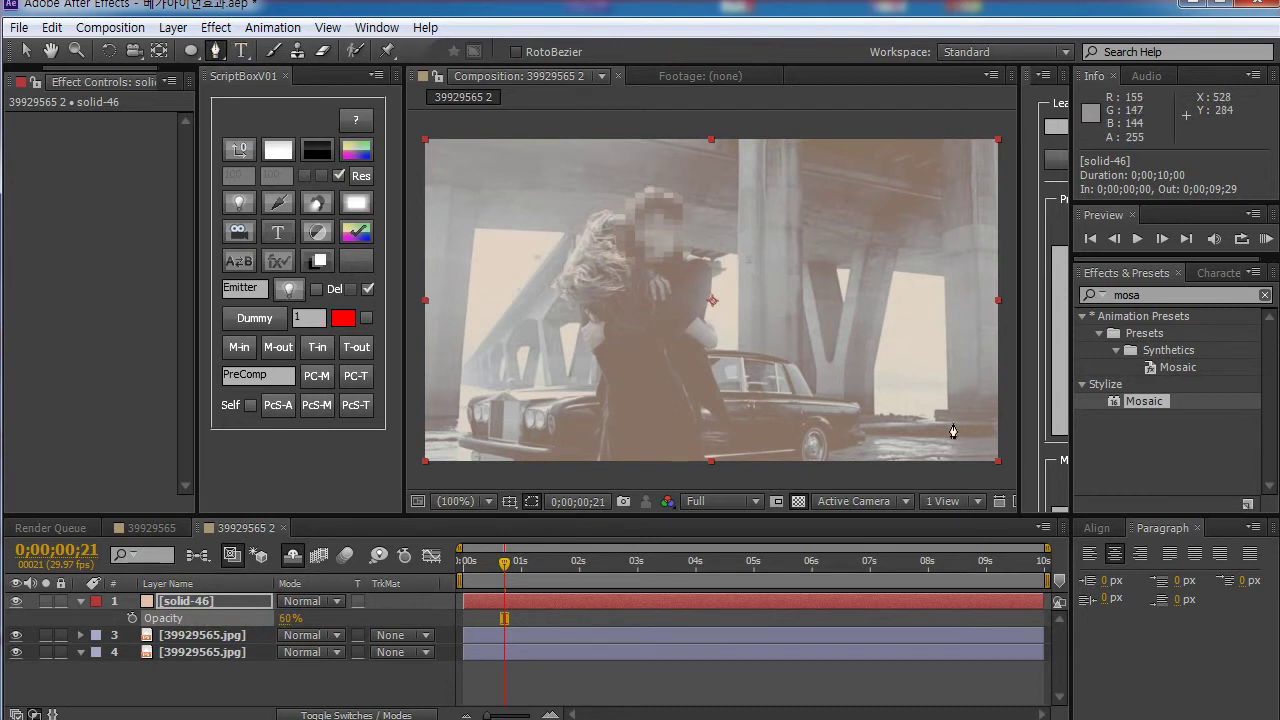
left_click(938, 127)
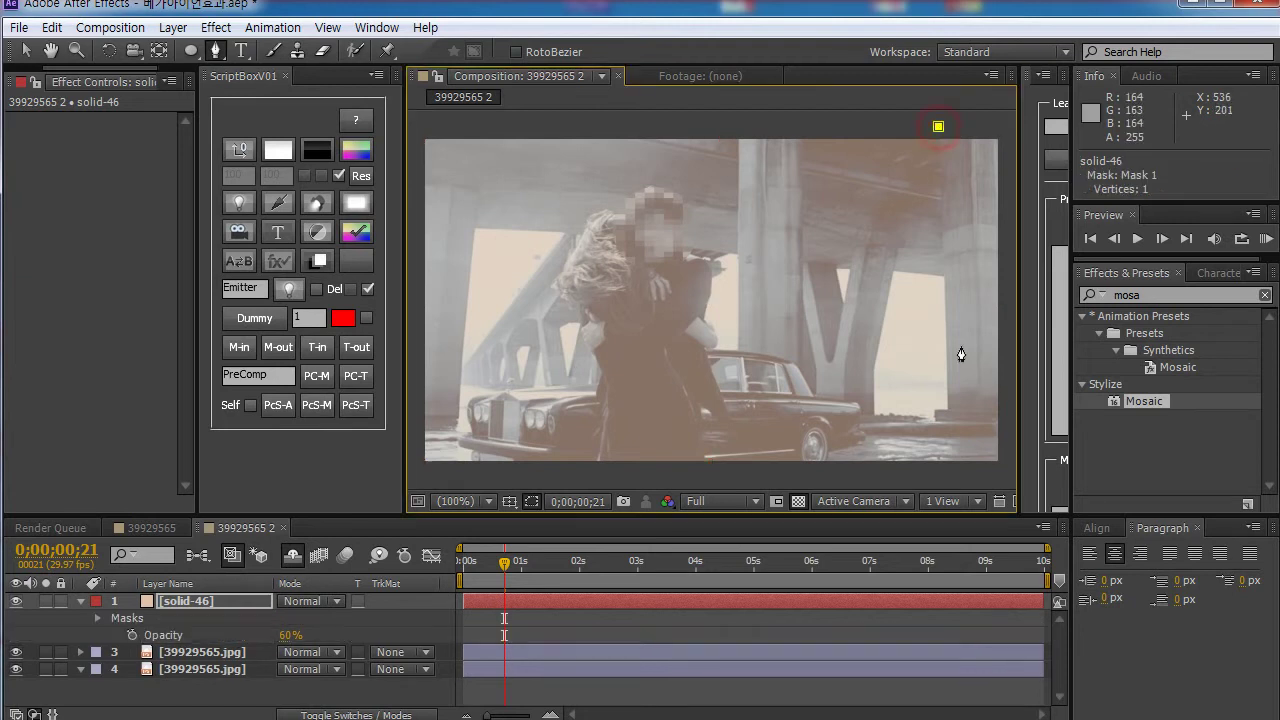
left_click(948, 411)
left_click(931, 410)
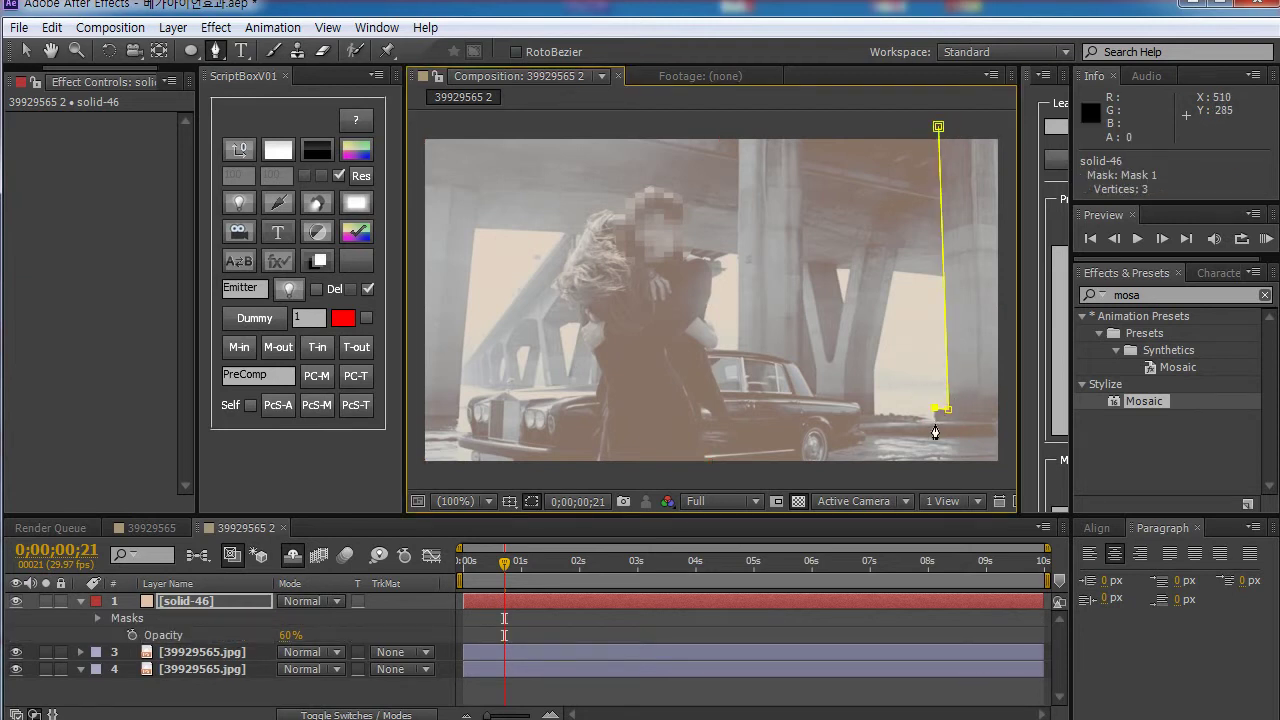
left_click(934, 422)
left_click(1008, 426)
left_click(1007, 124)
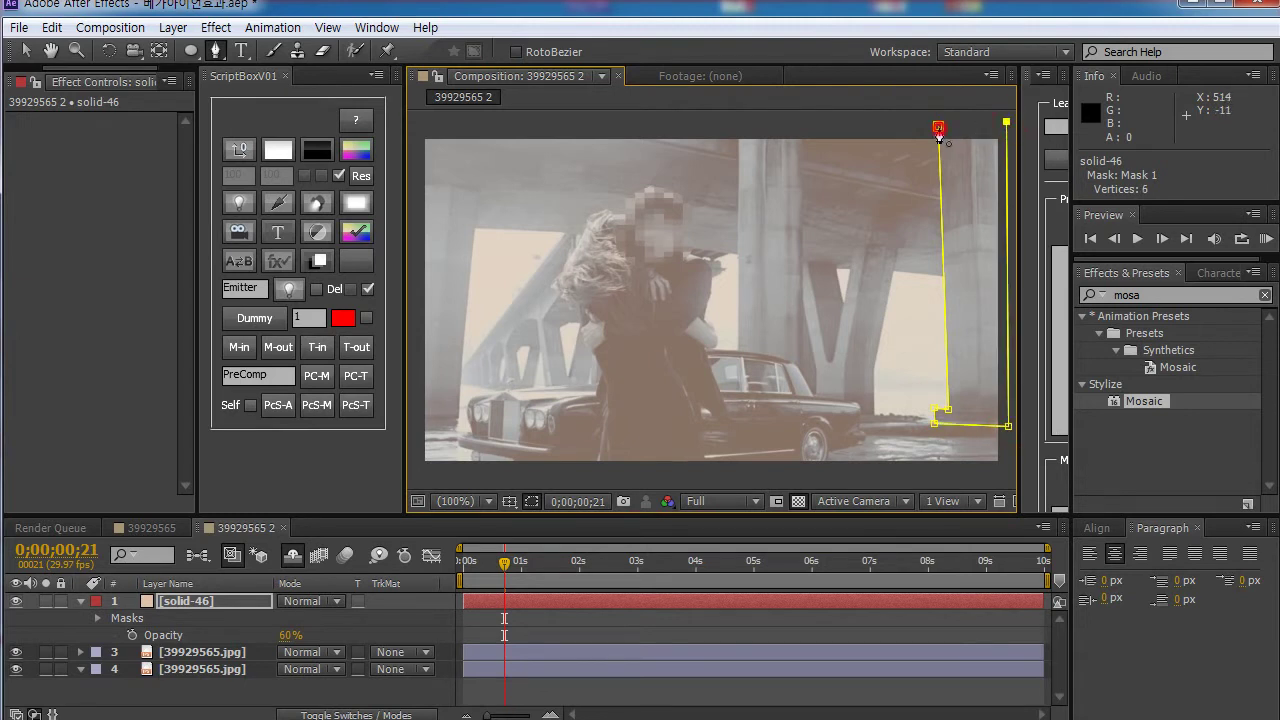
left_click(938, 129)
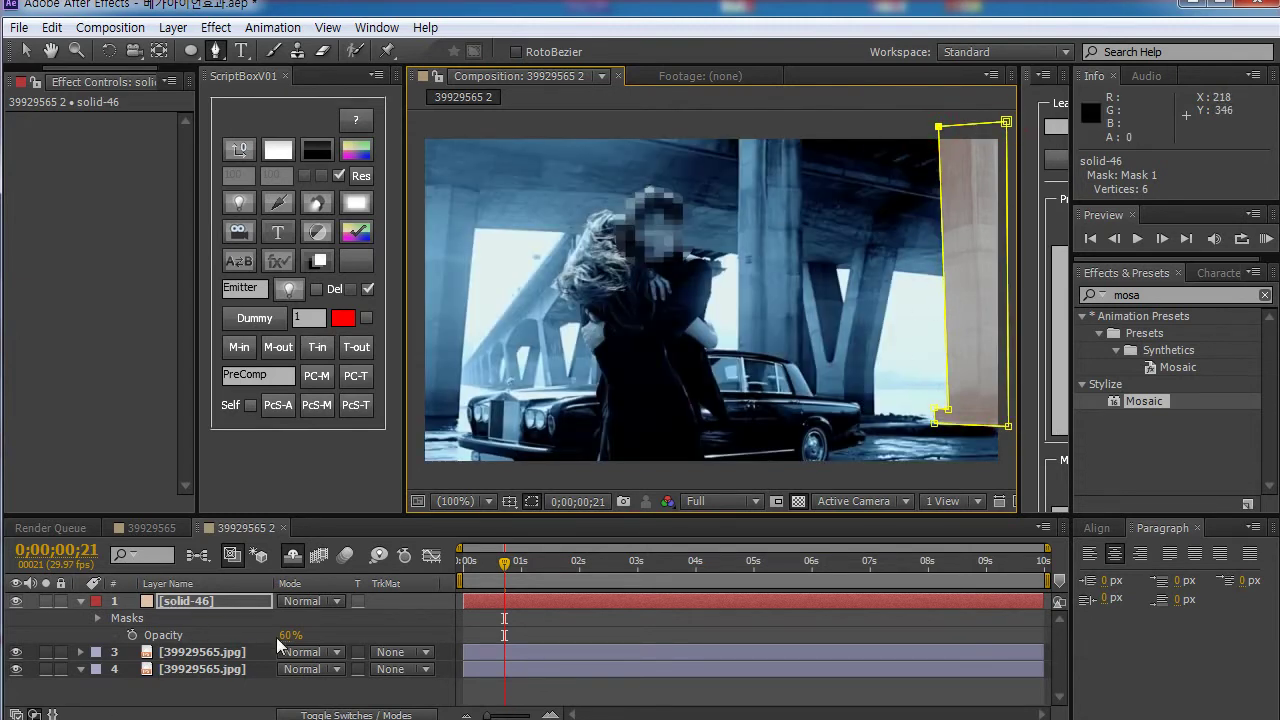
Step: Set the masked solid's opacity to 100% and rename the layer 기둥01
left_click_drag(280, 636, 320, 636)
left_click(207, 600)
key("Return")
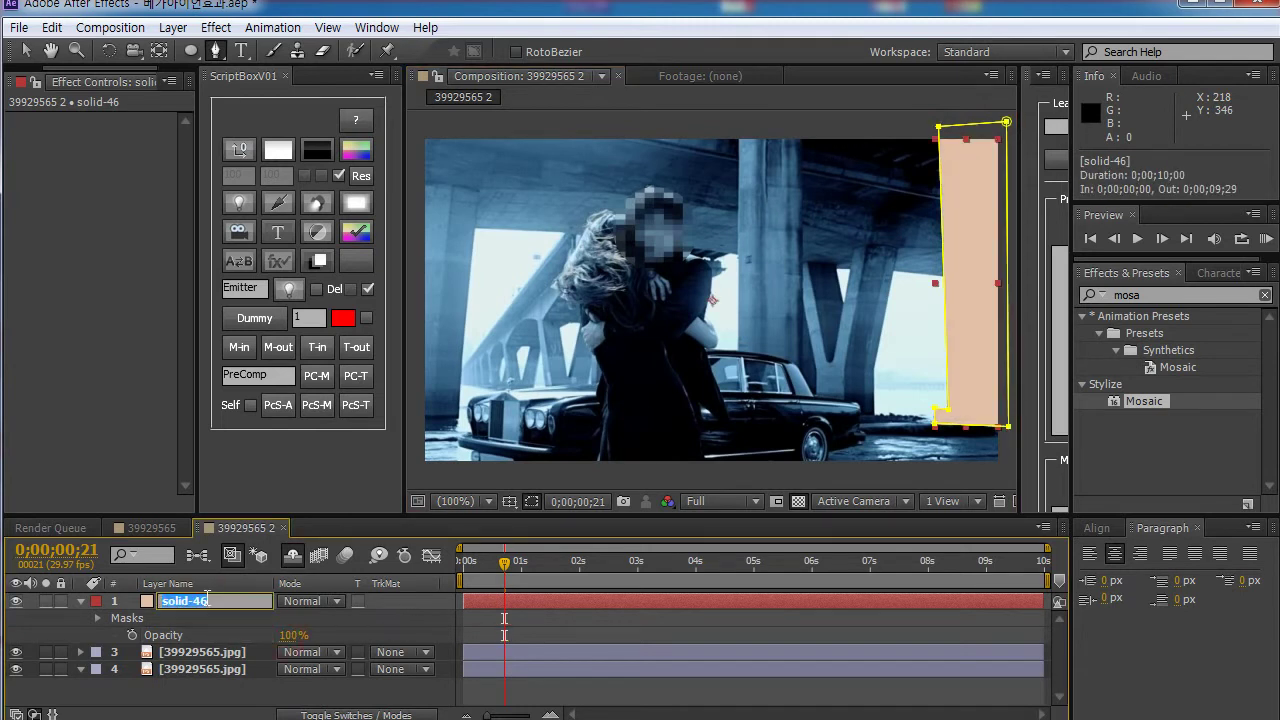
type("r")
key("Return")
key("ctrl+d")
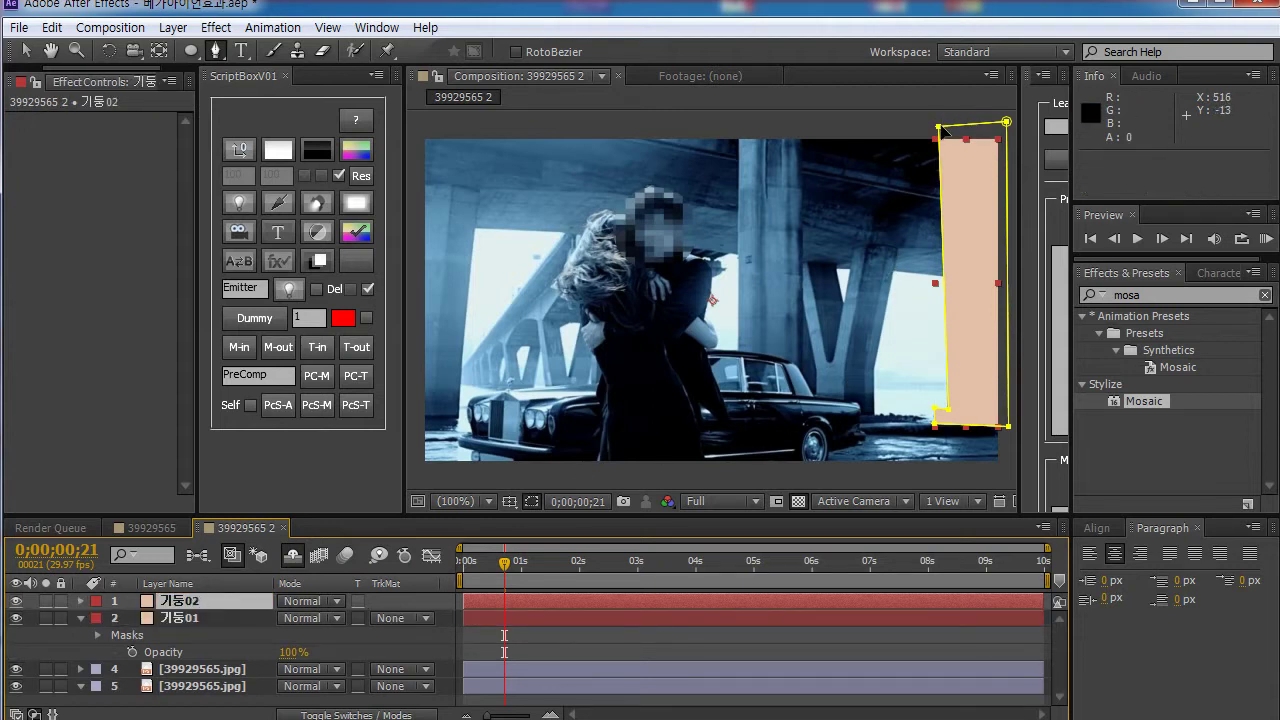
left_click_drag(941, 131, 814, 129)
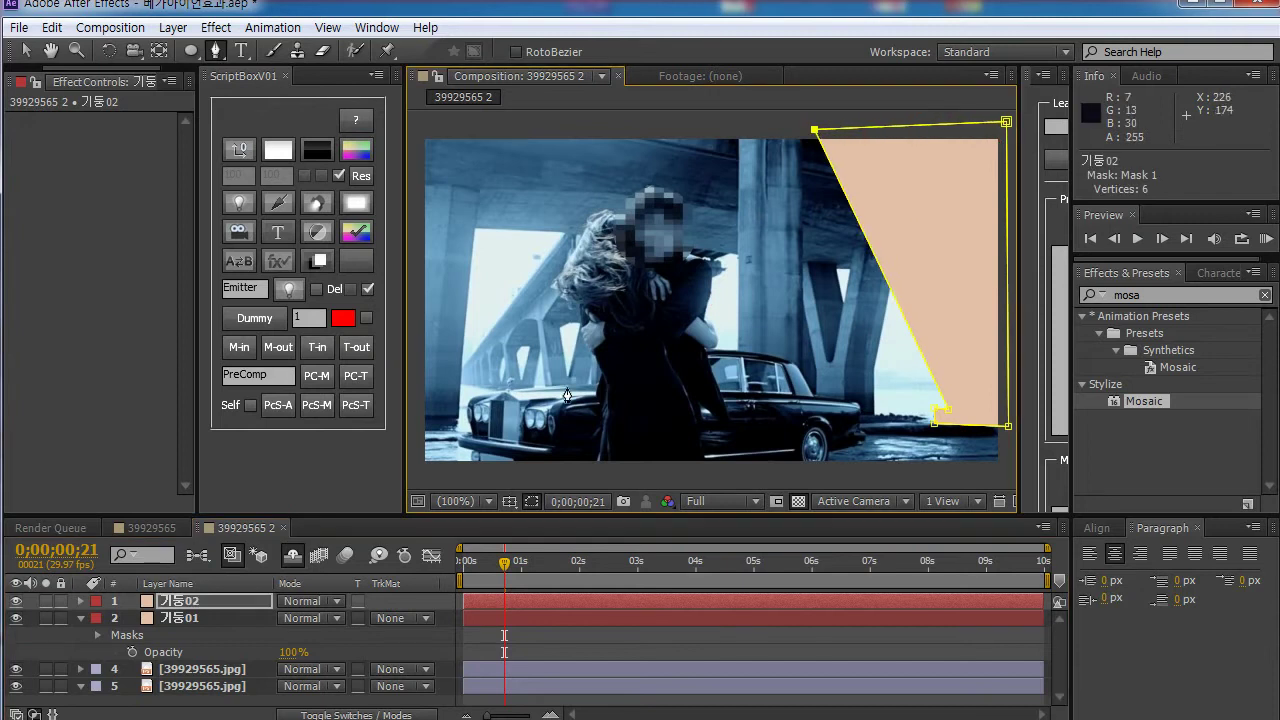
key("ctrl+z")
left_click(180, 584)
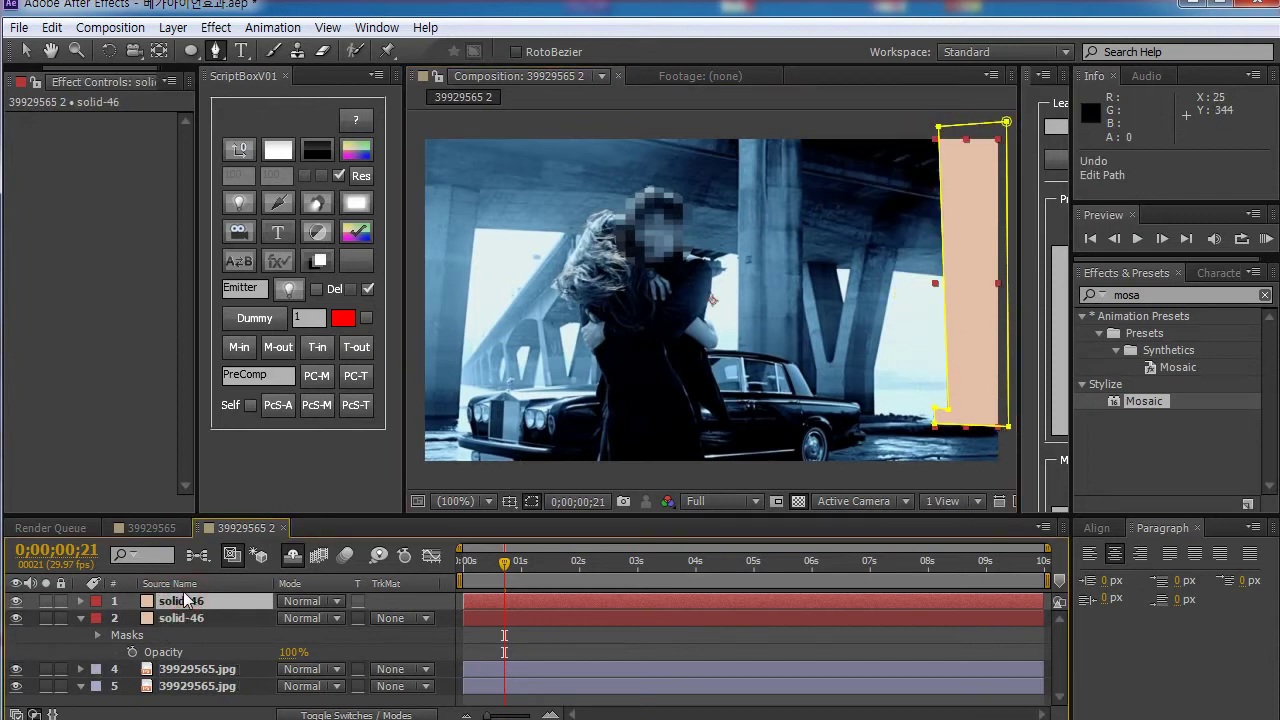
Step: Create a second random-colour solid above 기둥01, show layer names instead of source names, and set the new solid's opacity to 60%
left_click(357, 150)
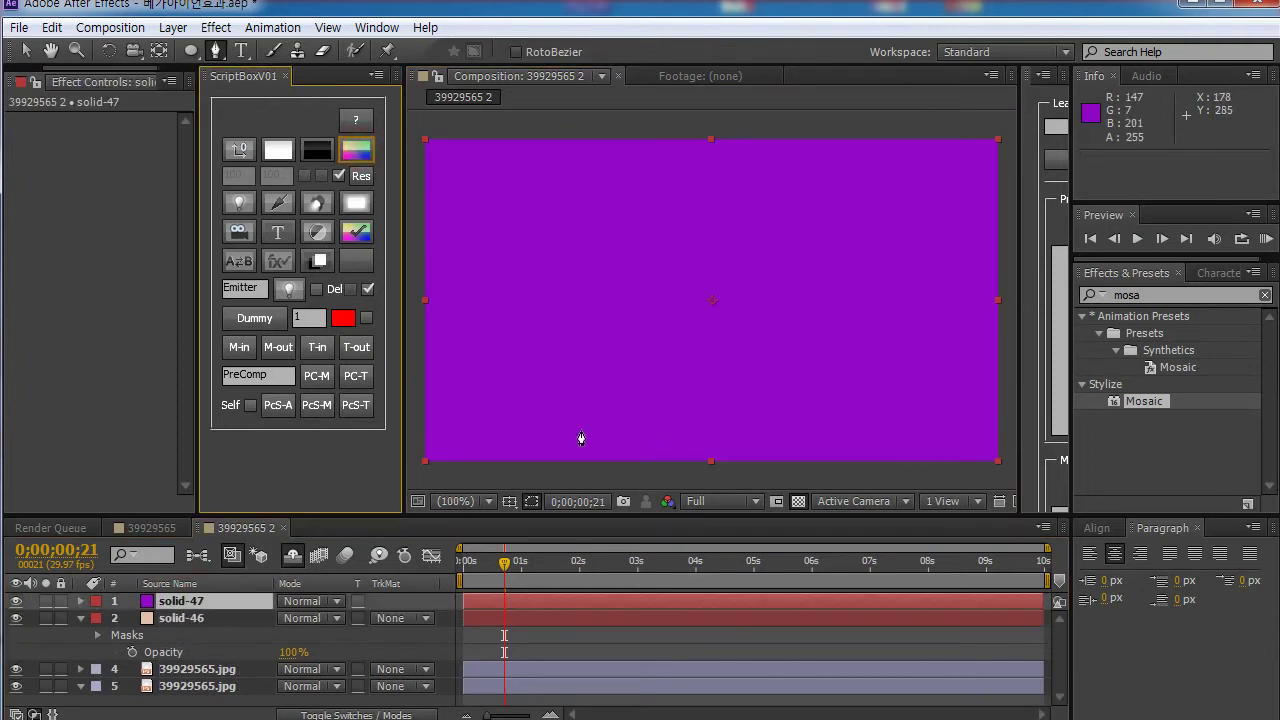
left_click(199, 617)
left_click(180, 584)
left_click(185, 600)
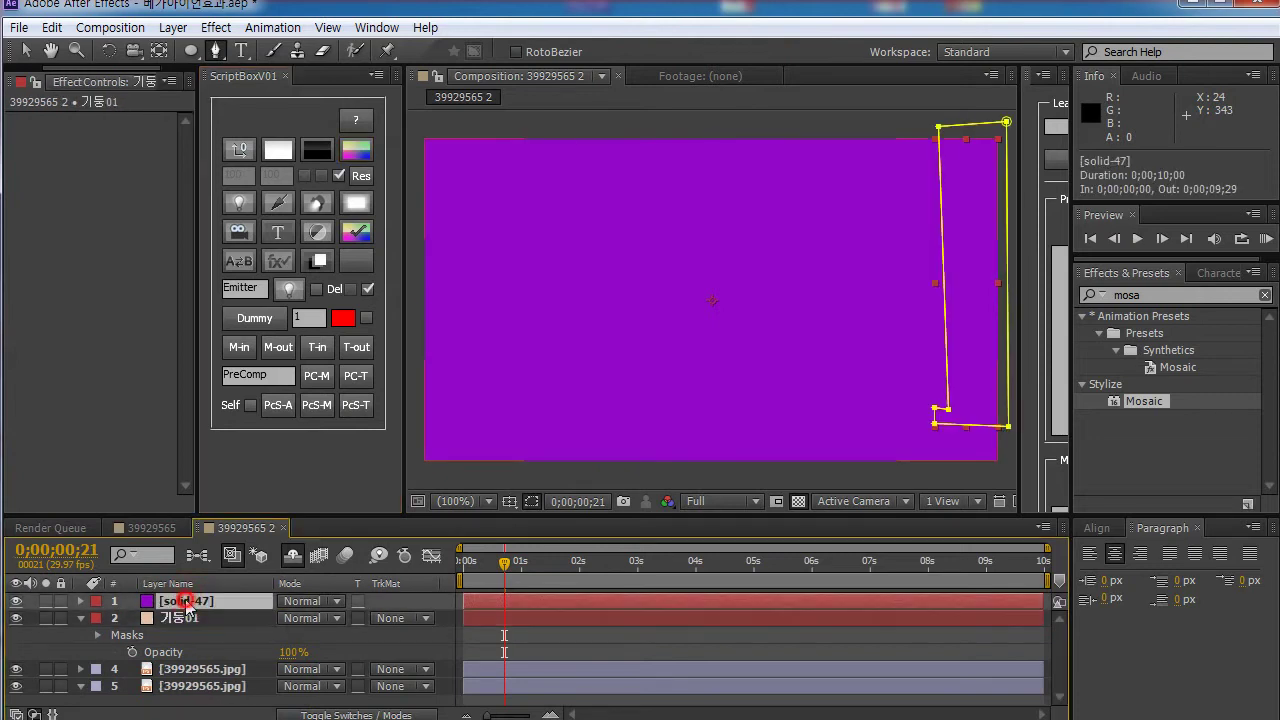
key("t")
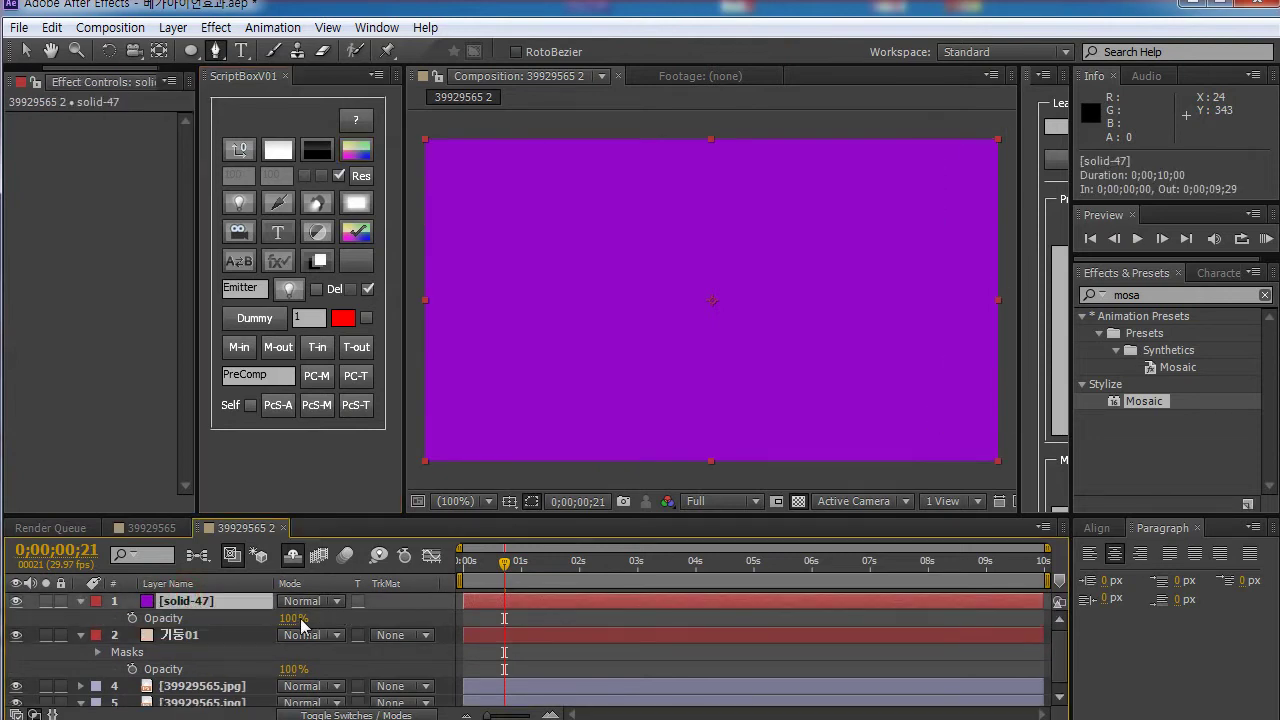
left_click_drag(288, 618, 258, 622)
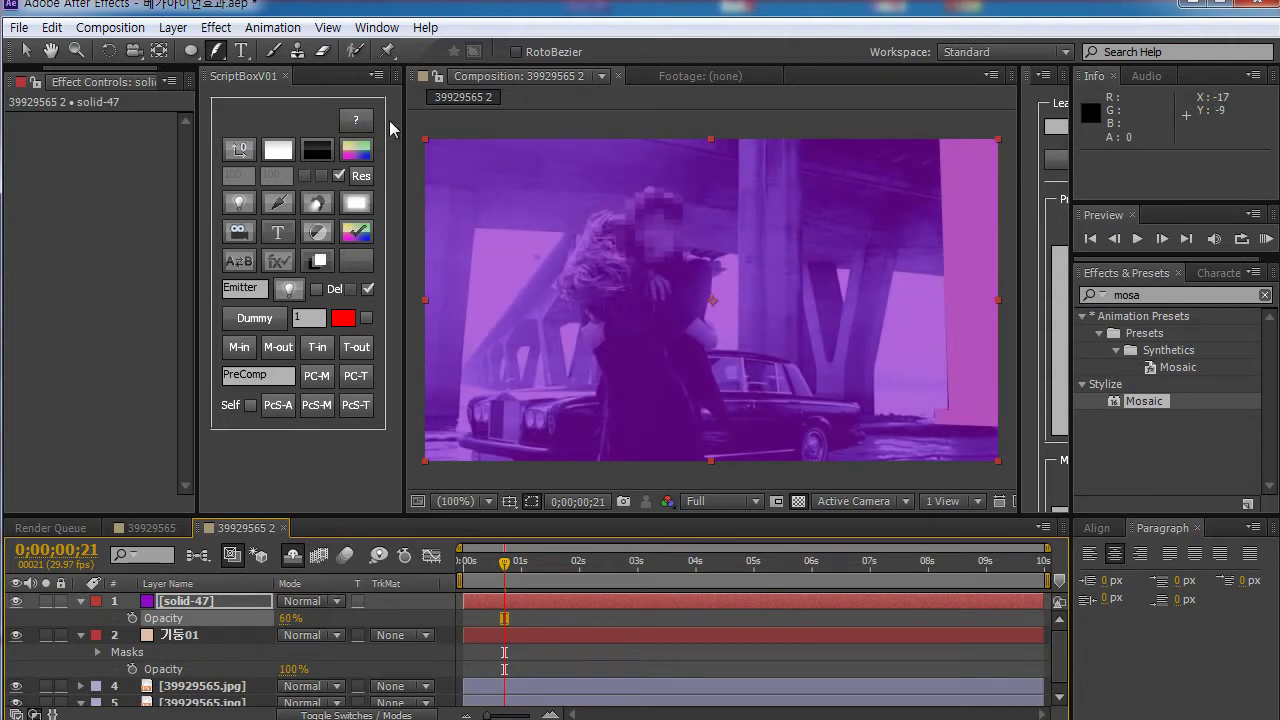
Step: Draw a closed four-point Pen mask on the second solid around the pillar behind the car's roof
left_click(214, 52)
left_click(737, 125)
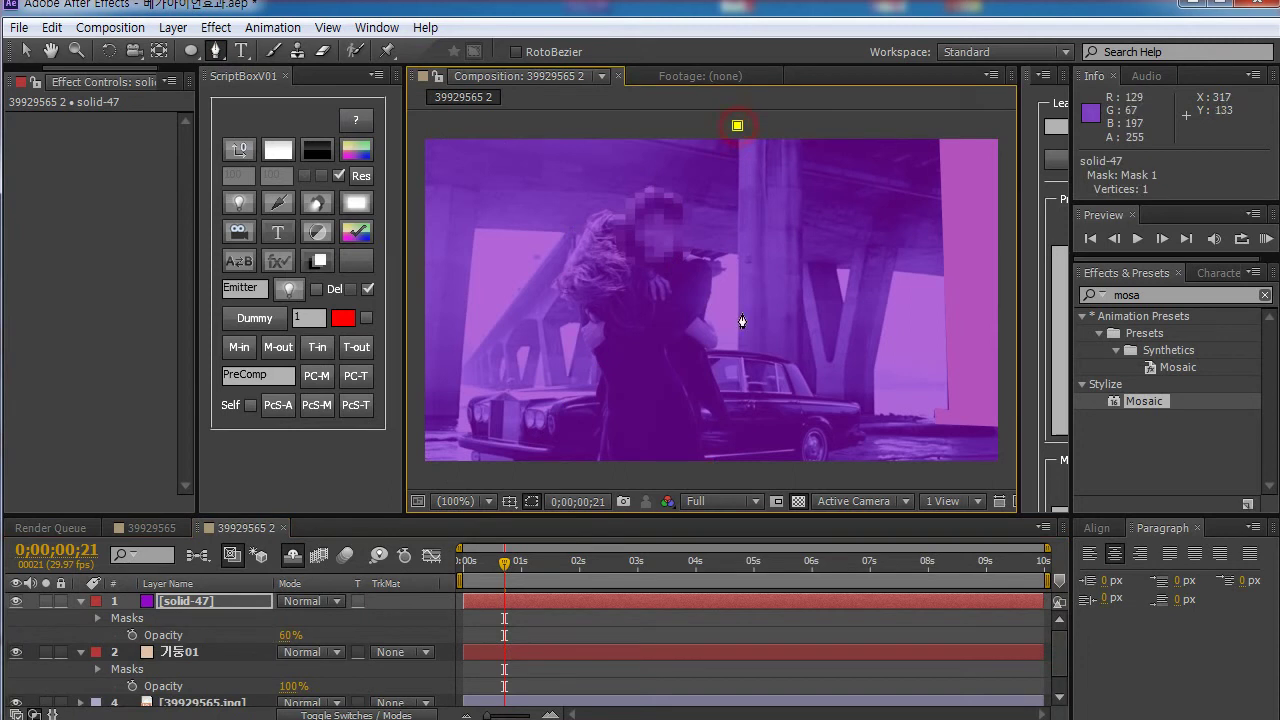
left_click(737, 383)
left_click(801, 384)
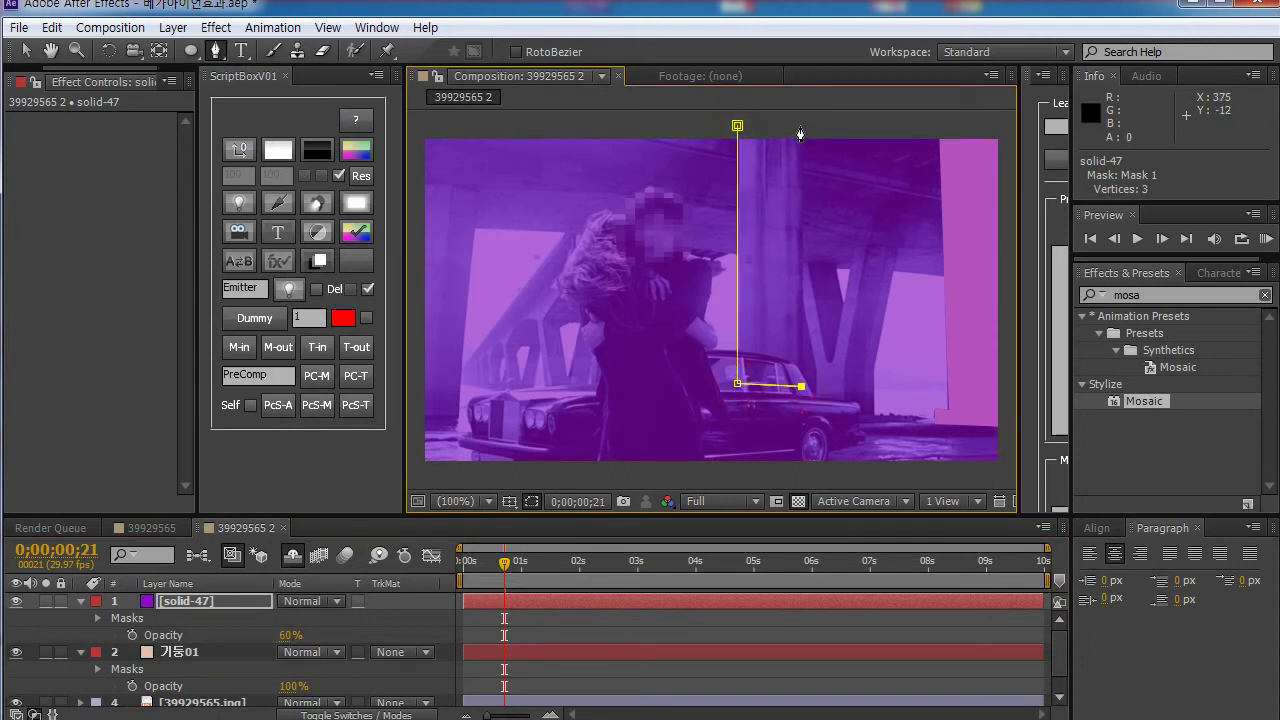
left_click(802, 125)
left_click(737, 125)
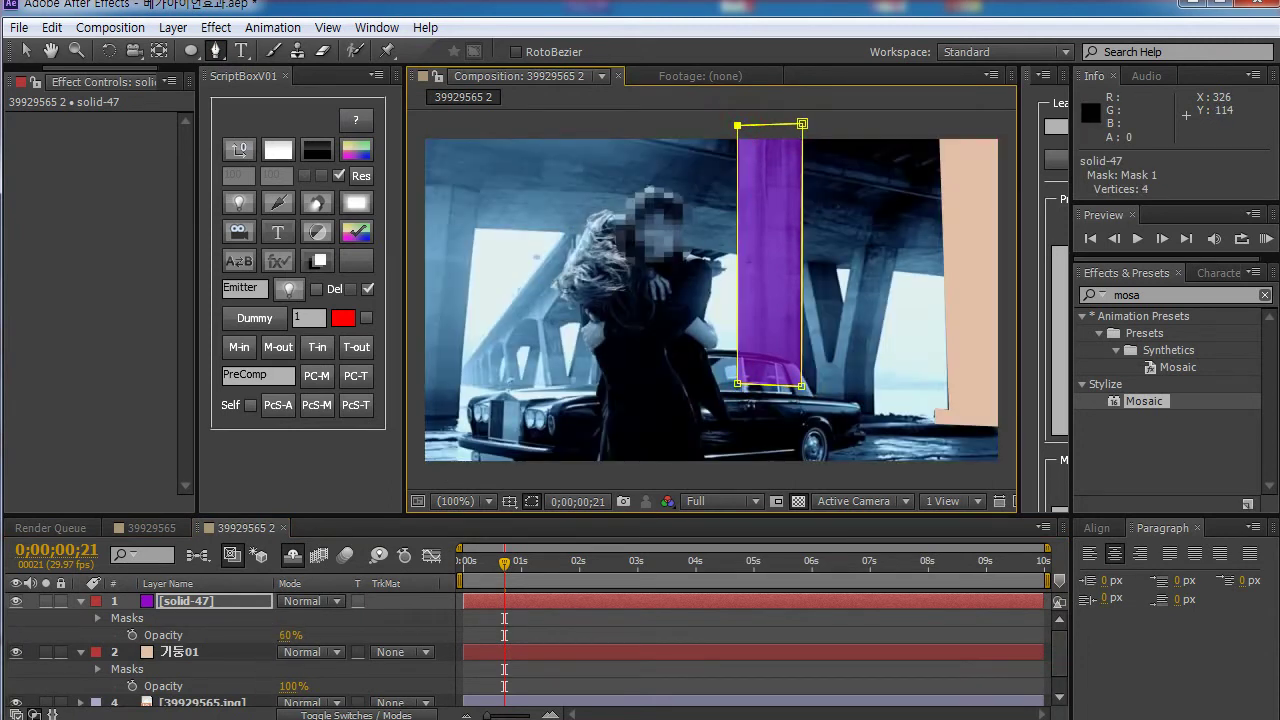
Step: Set the opacity of the masked solid over the pillar behind the car to 100%
key("t")
left_click(293, 618)
type("100")
key("Return")
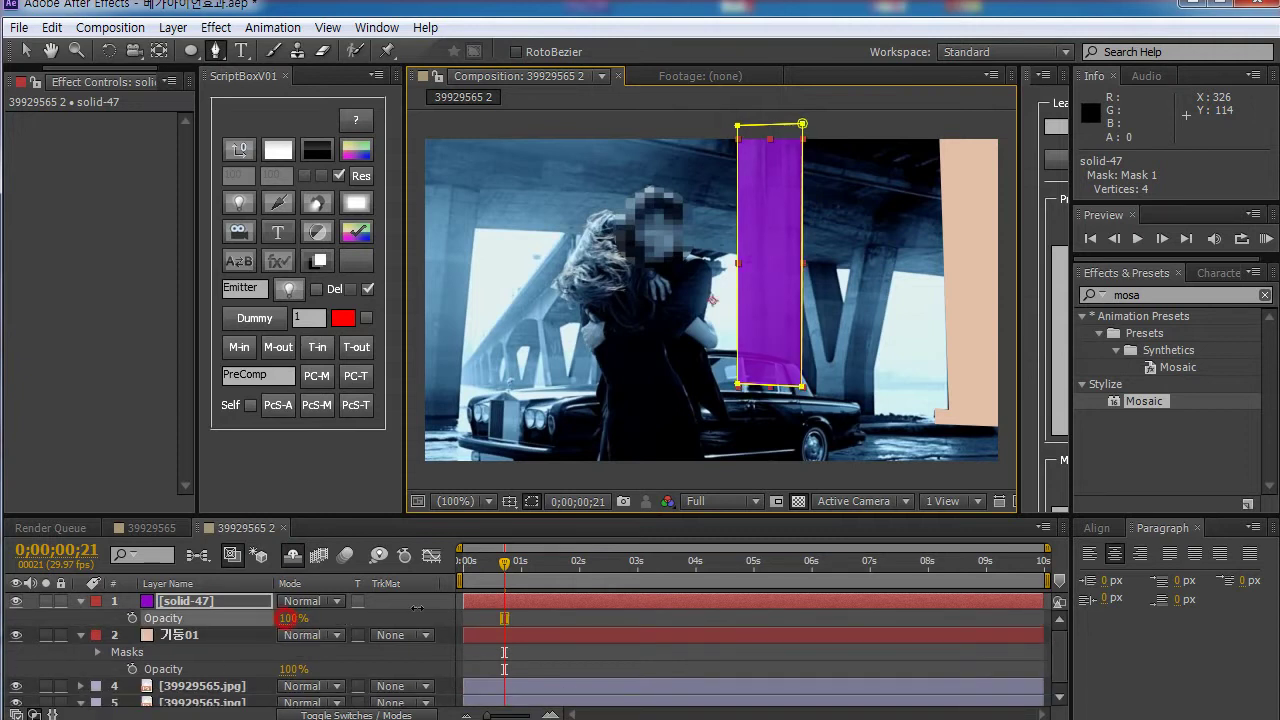
Step: Create a third random-colour solid above the pillar solids and lower its opacity to 67%
left_click(355, 150)
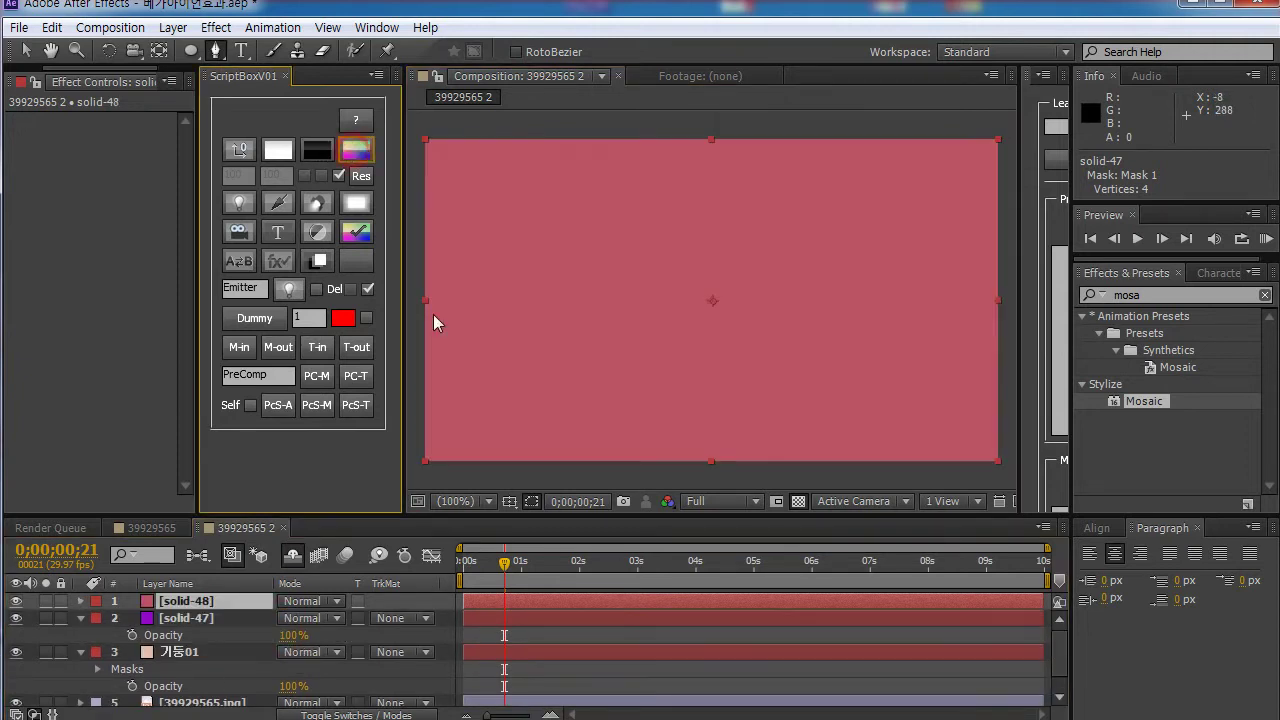
left_click(193, 617)
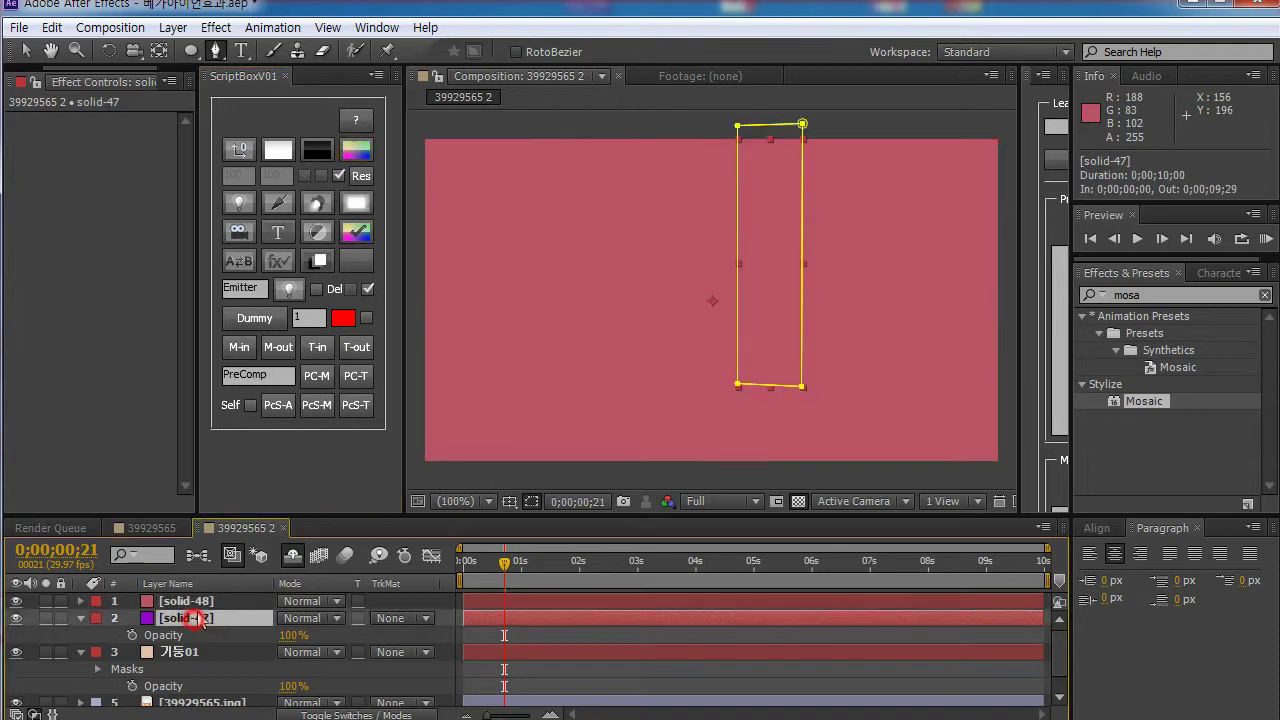
left_click(200, 601)
key("t")
left_click_drag(293, 622, 262, 622)
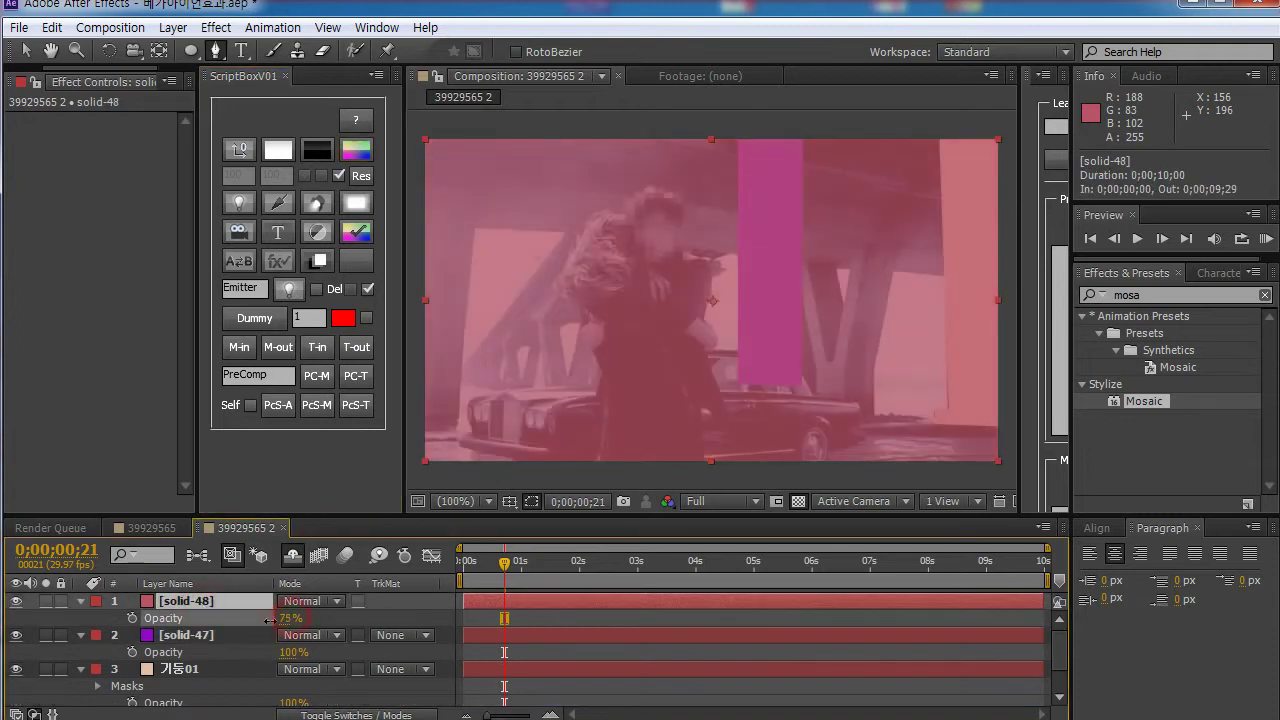
Step: Draw a closed five-point Pen mask on the third solid around the bridge pillar at the photo's far left edge
left_click(413, 184)
left_click(435, 183)
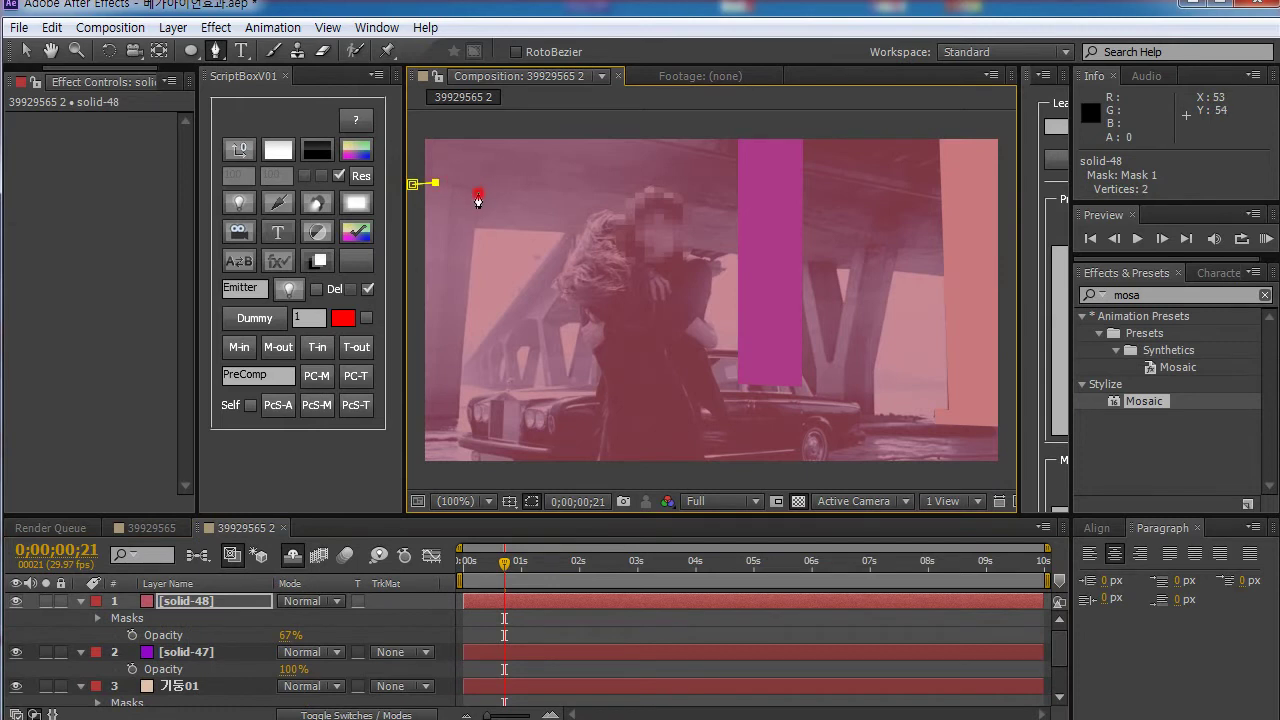
left_click(478, 194)
left_click(458, 416)
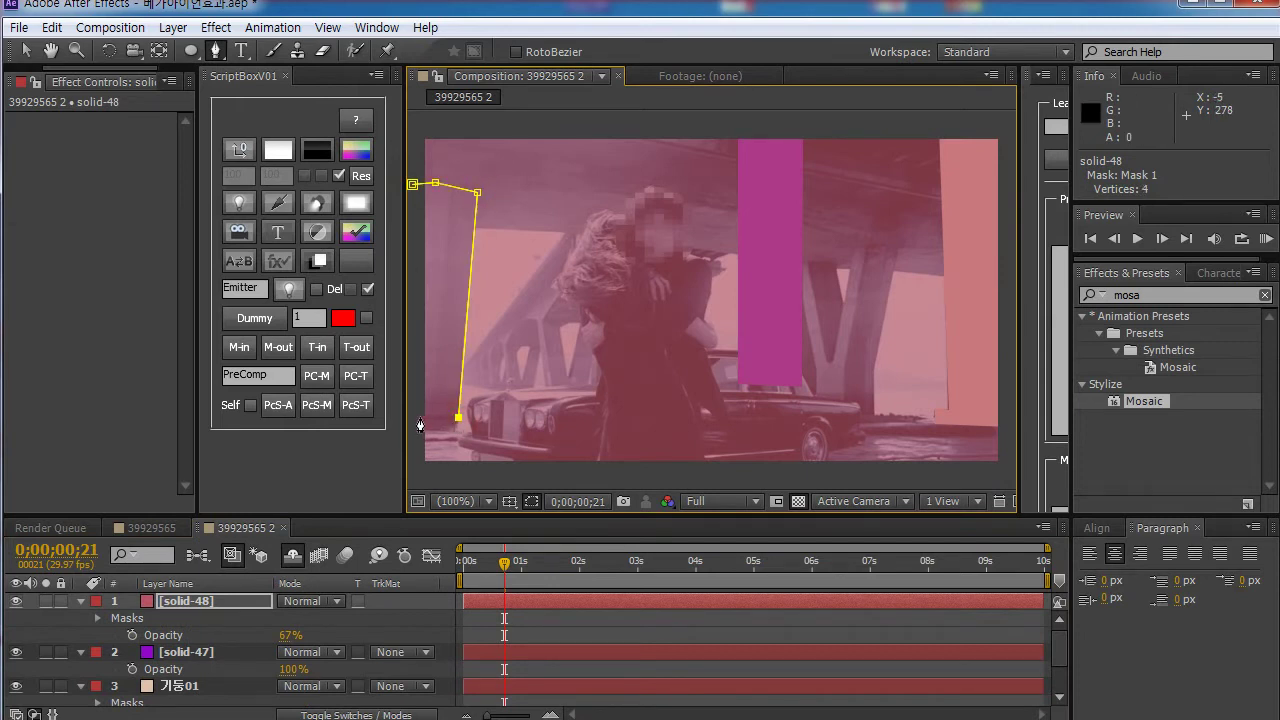
left_click(415, 416)
left_click(413, 185)
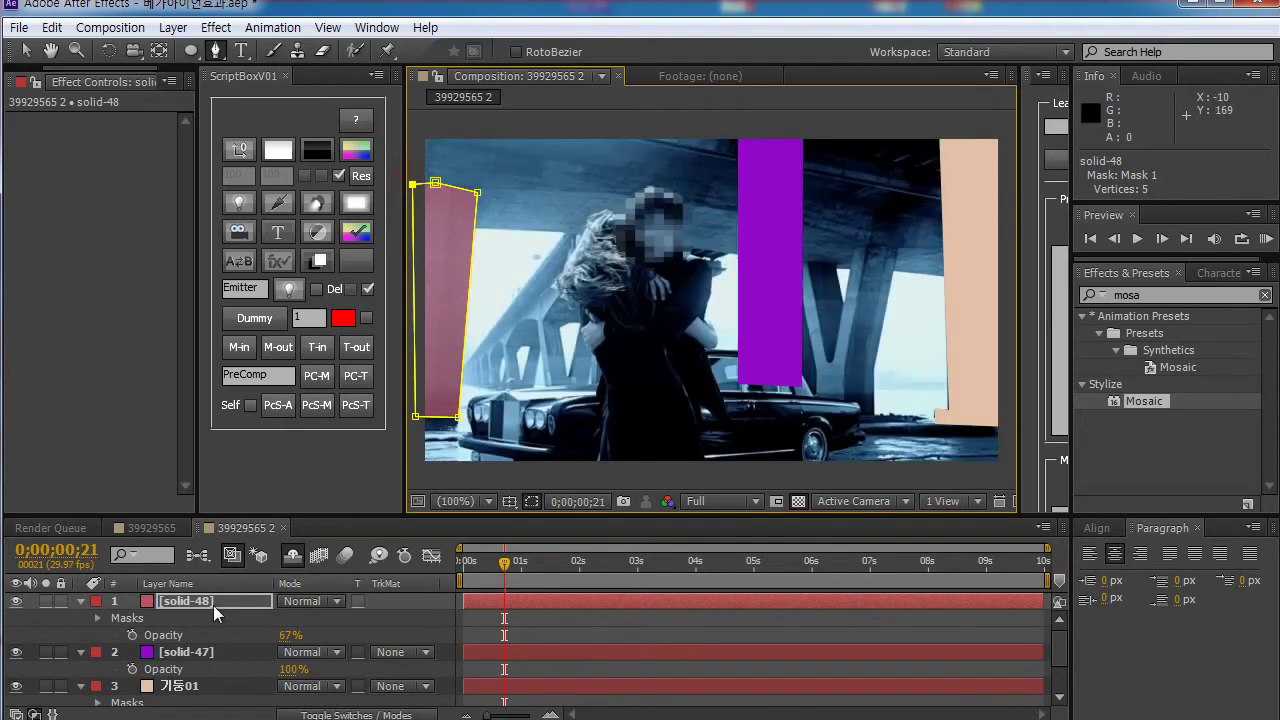
Step: Raise the opacity of the solid masked to the far left pillar to 100%
left_click(213, 605)
key("t")
left_click_drag(285, 618, 426, 619)
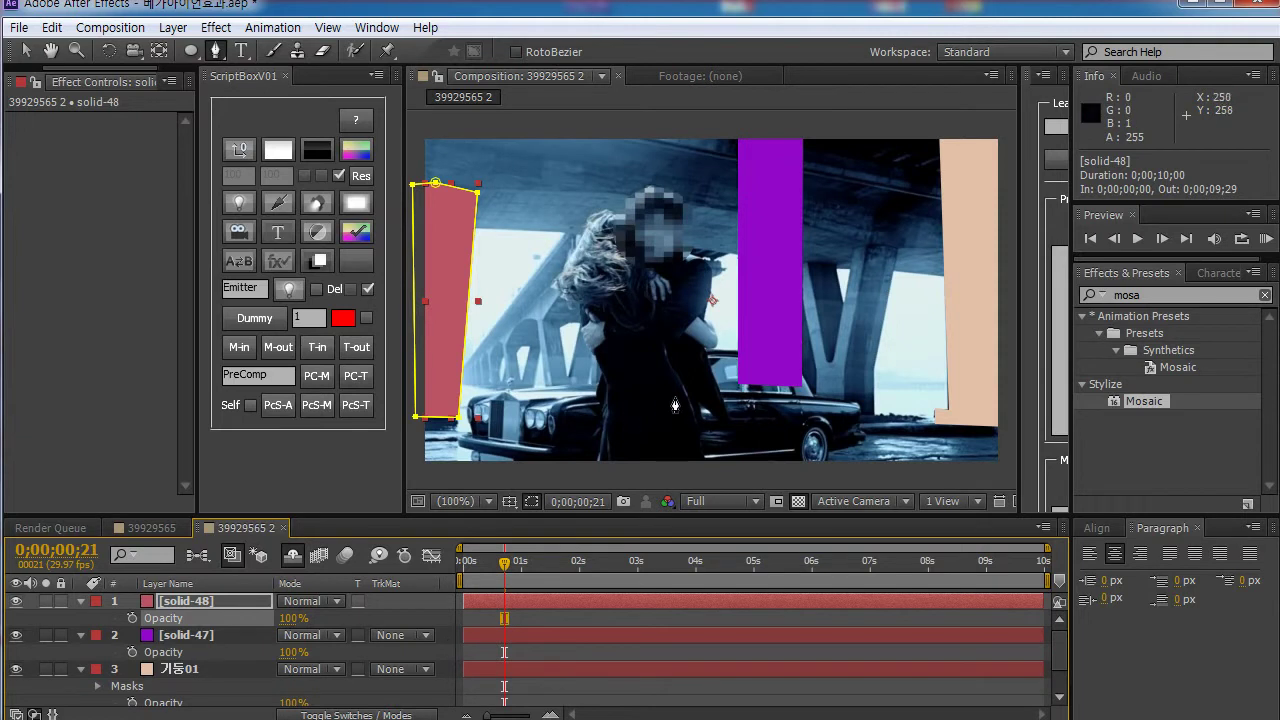
Step: Rename the solid over the pillar behind the car 기둥02 and the far left pillar's solid 기둥03
left_click(190, 637)
key("Return")
type("기두")
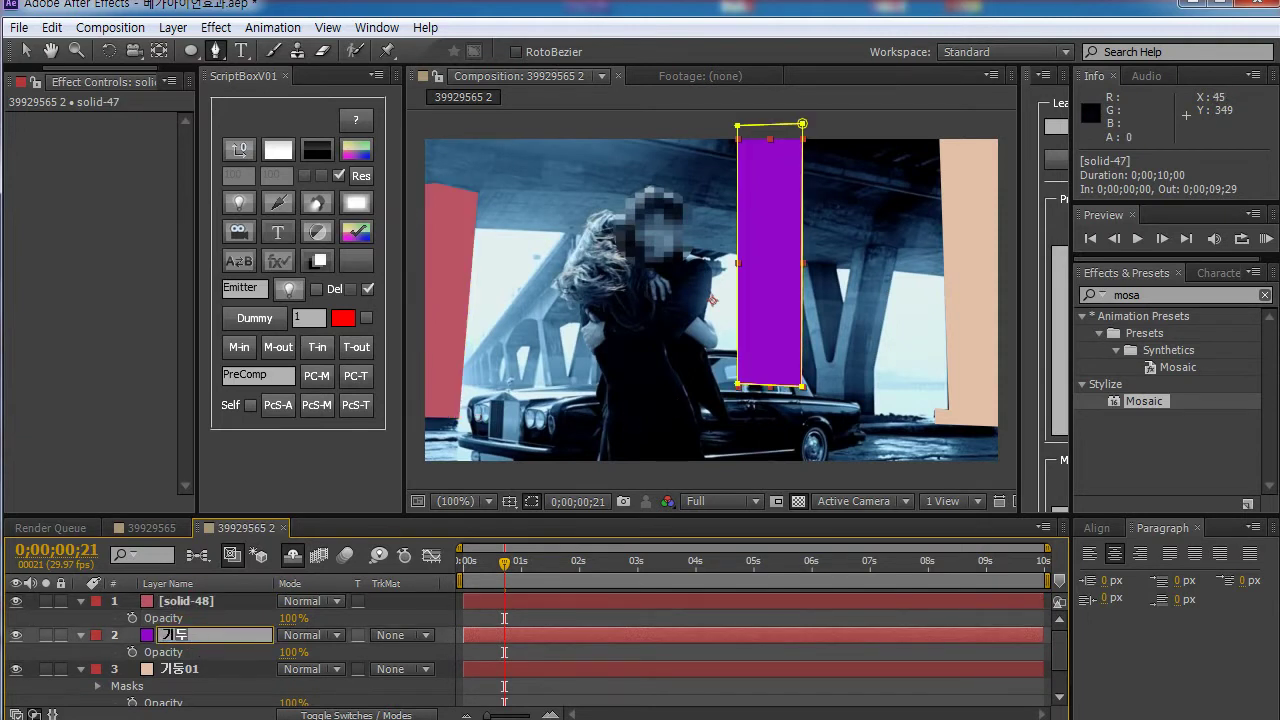
type("02")
key("Return")
left_click(186, 601)
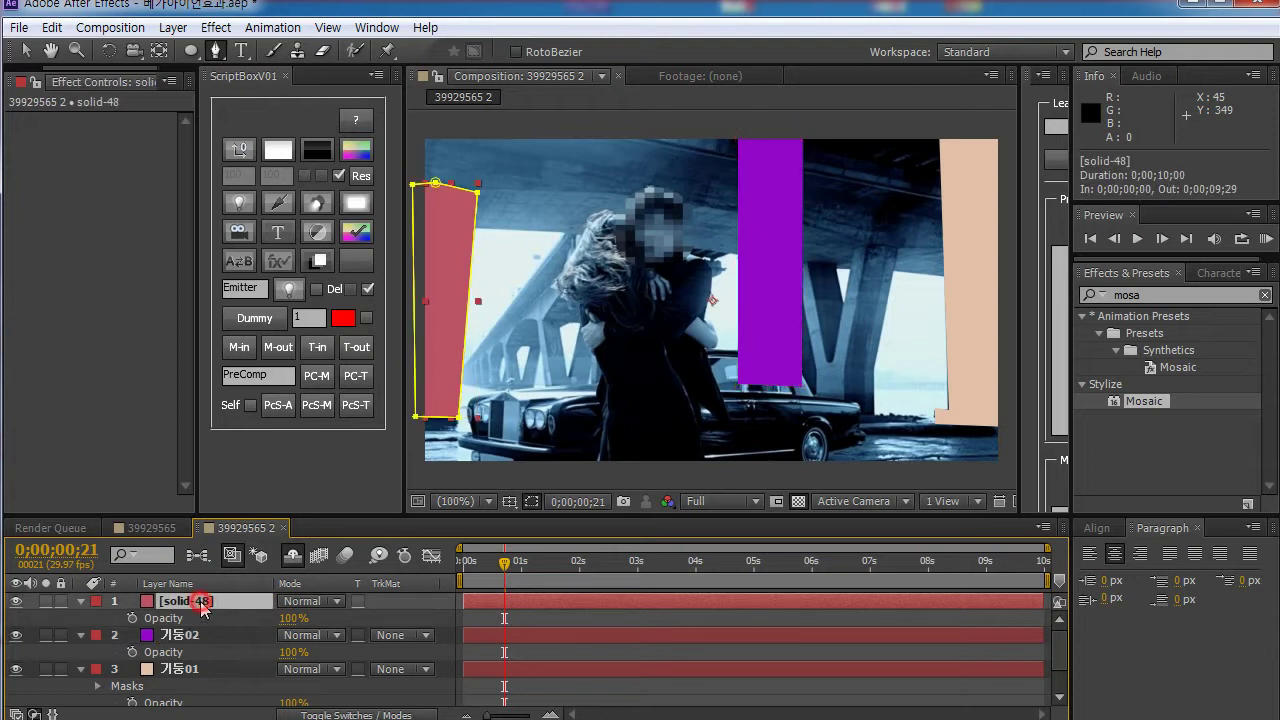
key("Return")
type("기둥0")
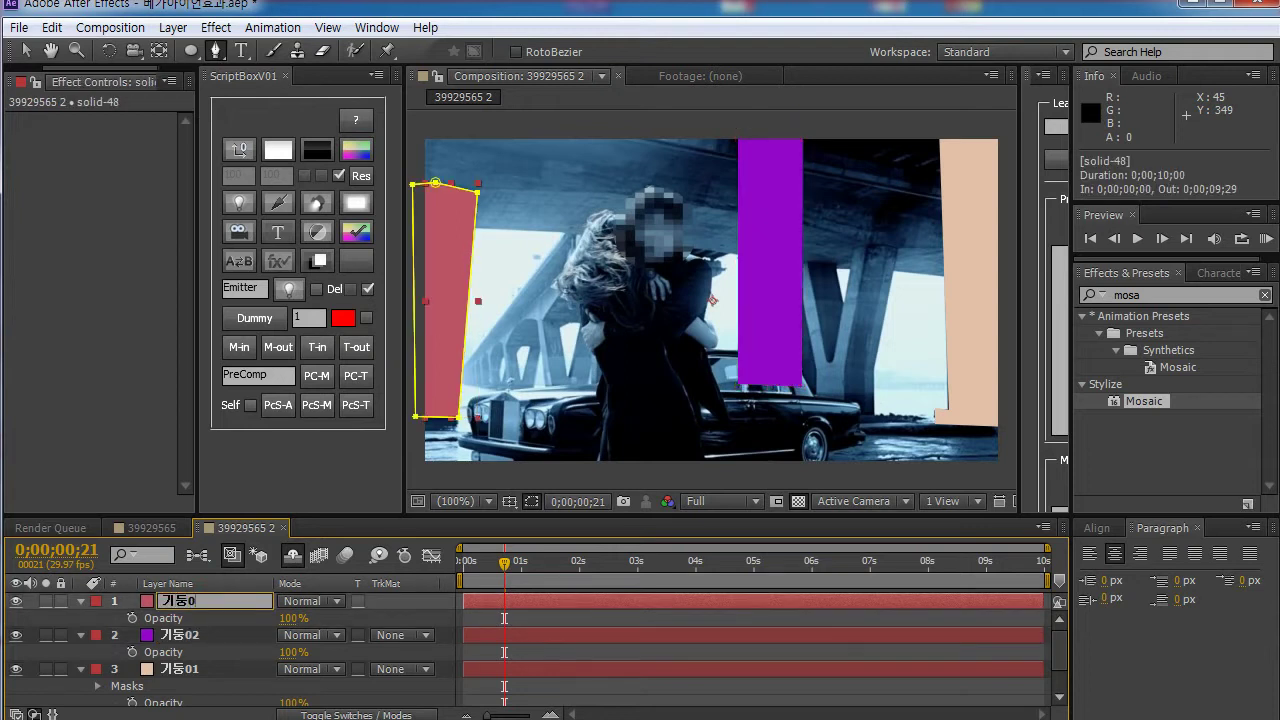
type("3")
key("Return")
Step: Collapse the opacity properties of layers 기둥01, 기둥02 and 기둥03 together, and deselect them
left_click(180, 638, "ctrl")
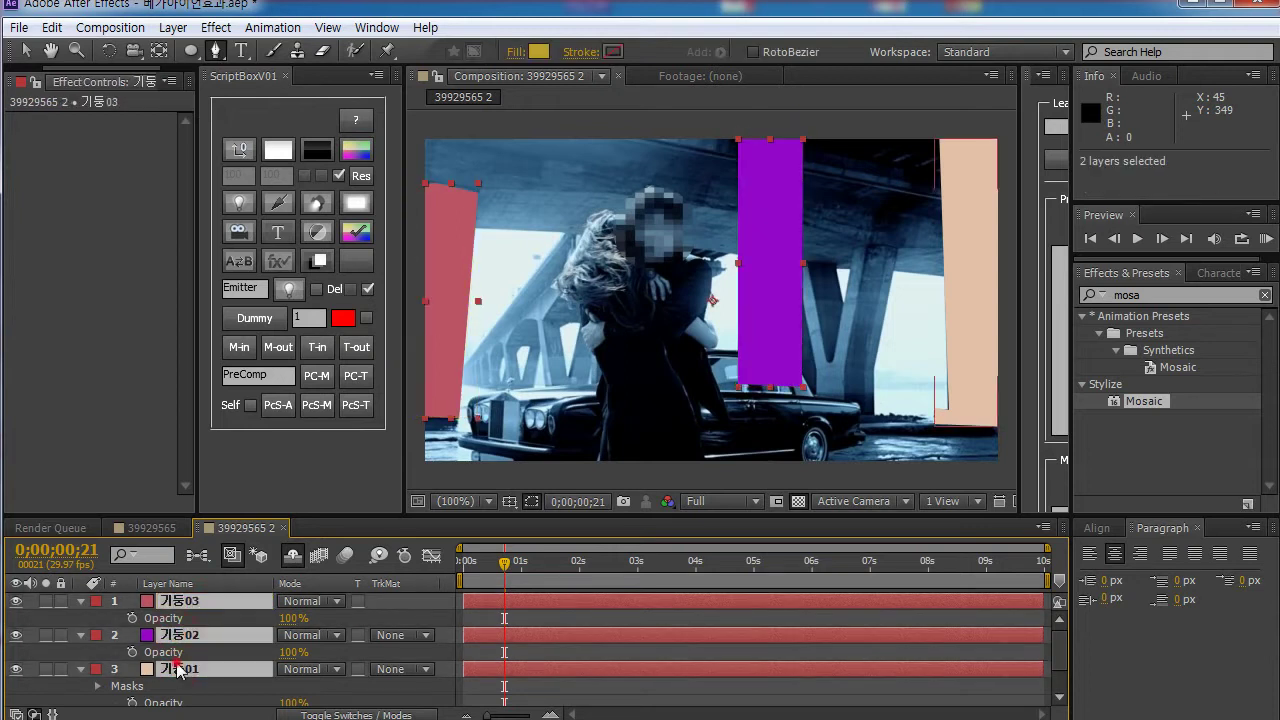
left_click(177, 666, "ctrl")
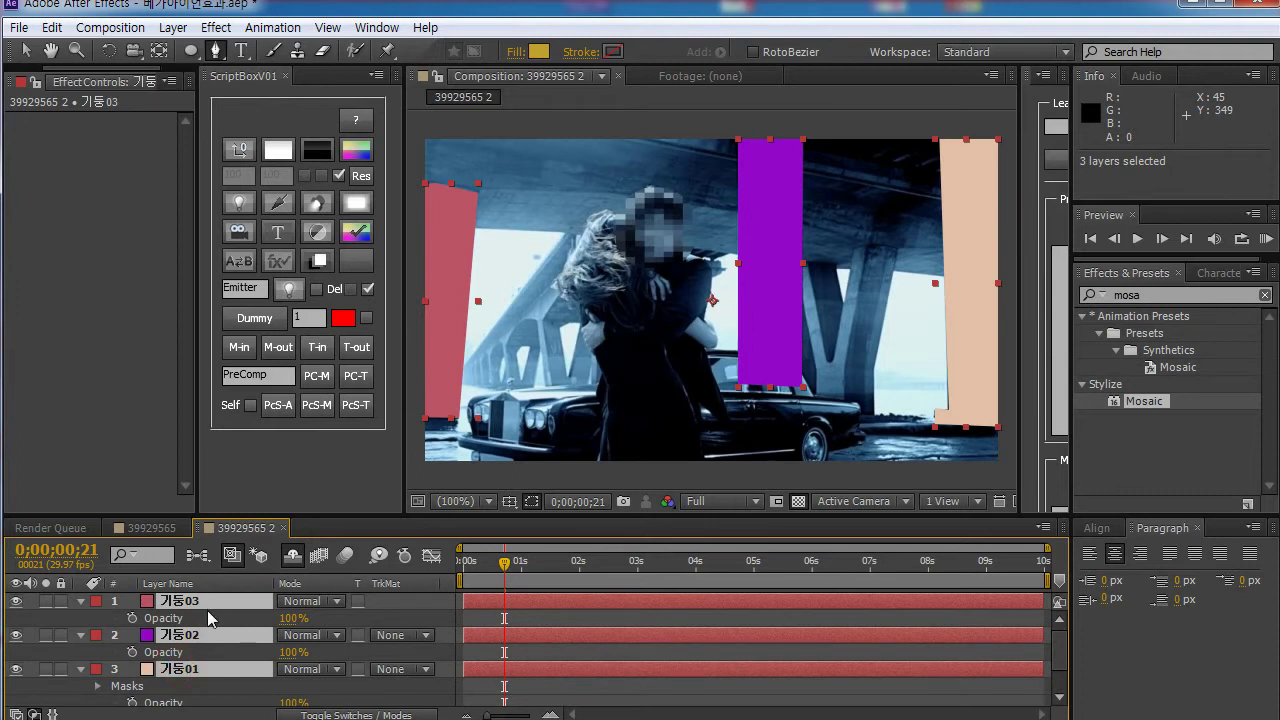
key("t")
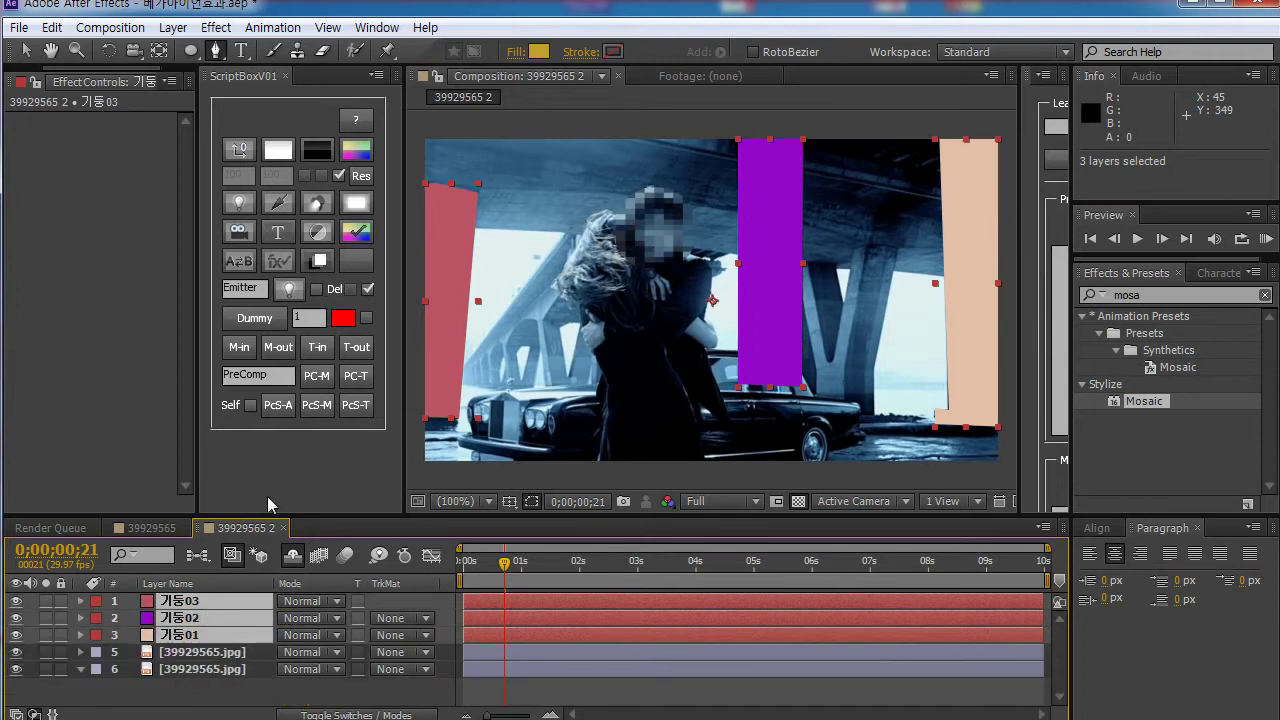
left_click(190, 685)
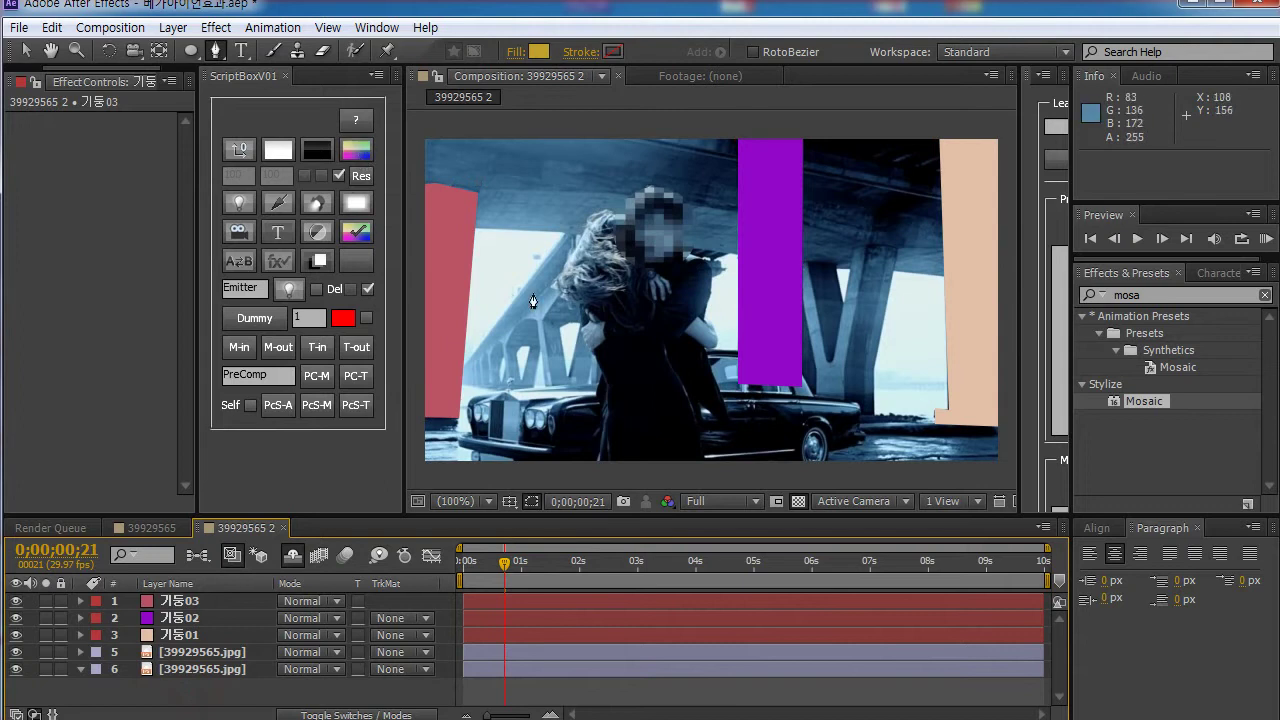
Step: Create a new random-colour solid above 기둥03 and lower its opacity to 54%
left_click(358, 150)
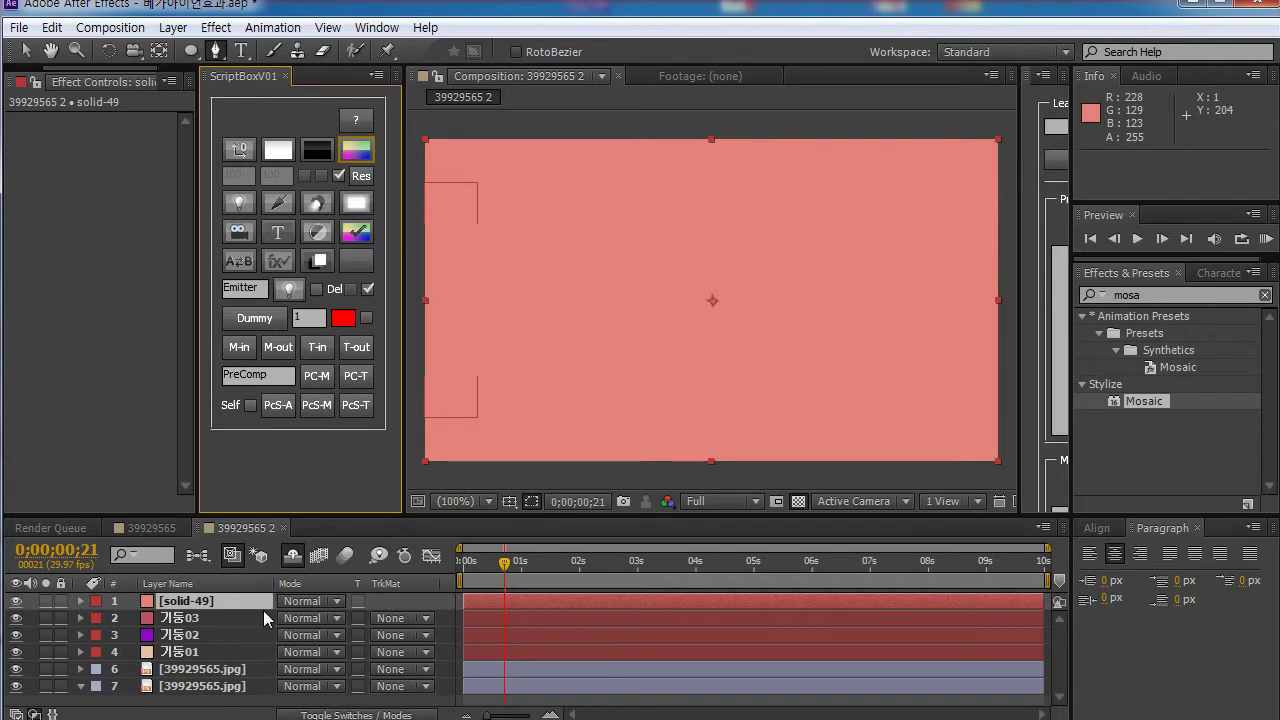
left_click(190, 634)
left_click(180, 601)
key("t")
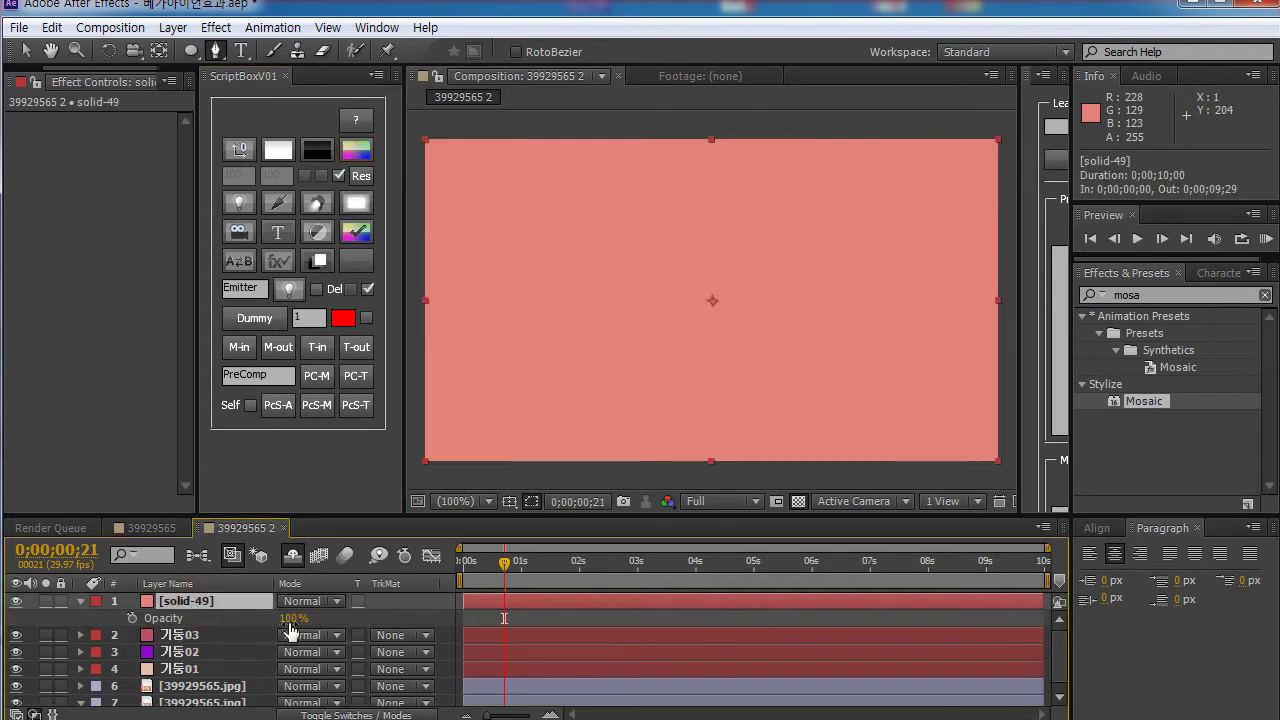
left_click_drag(288, 618, 245, 628)
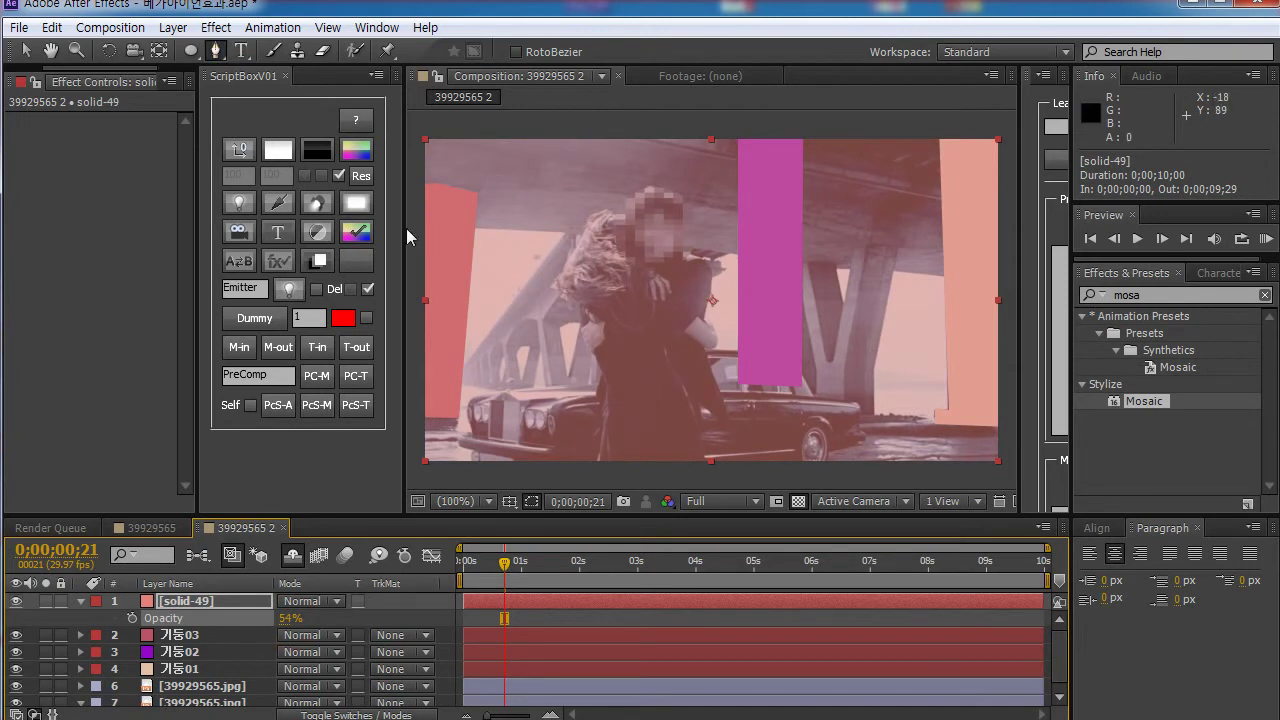
Step: Draw a closed seven-point Pen mask on the new solid around the bridge deck across the photo's full width, following its lower edge
left_click(685, 252)
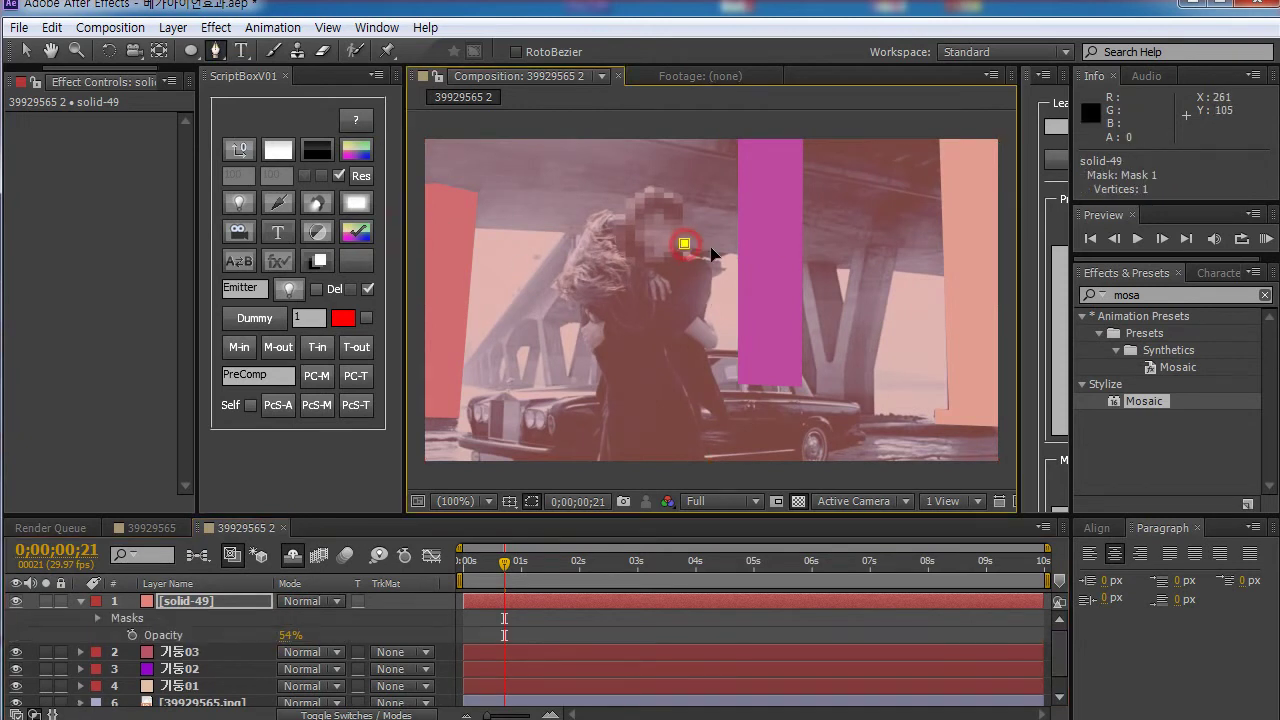
key("ctrl+z")
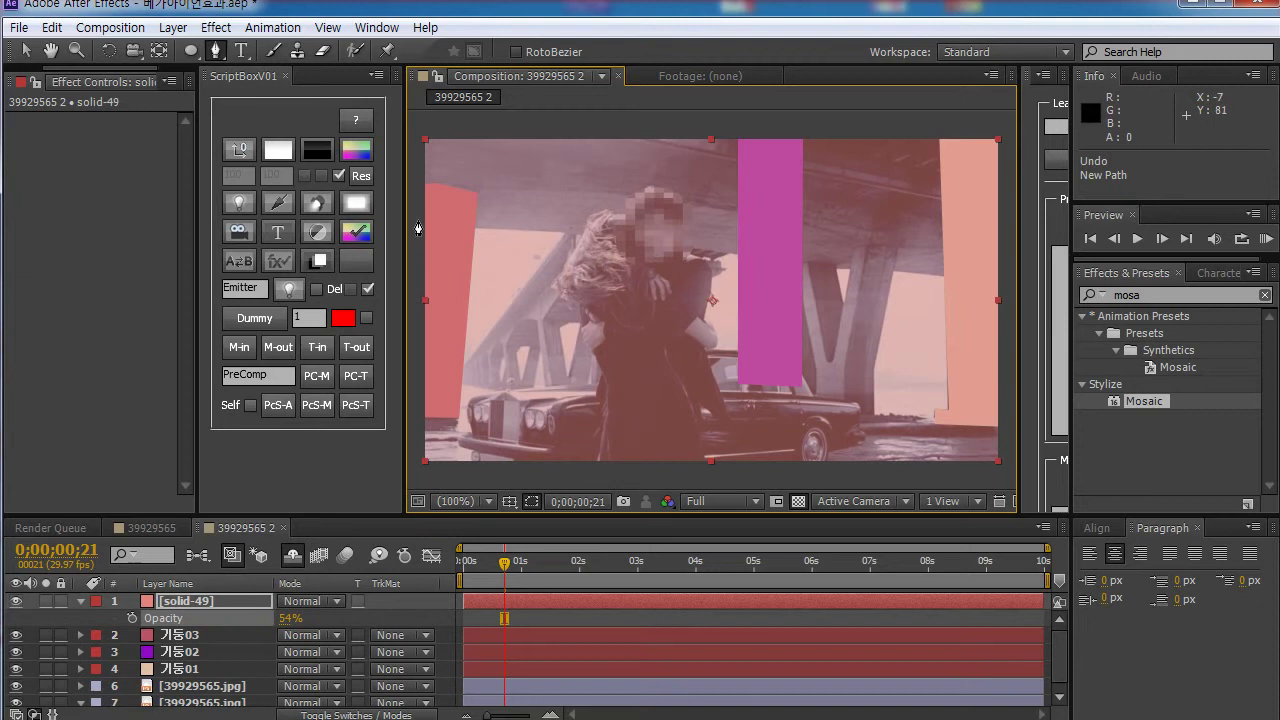
left_click(417, 219)
left_click(667, 244)
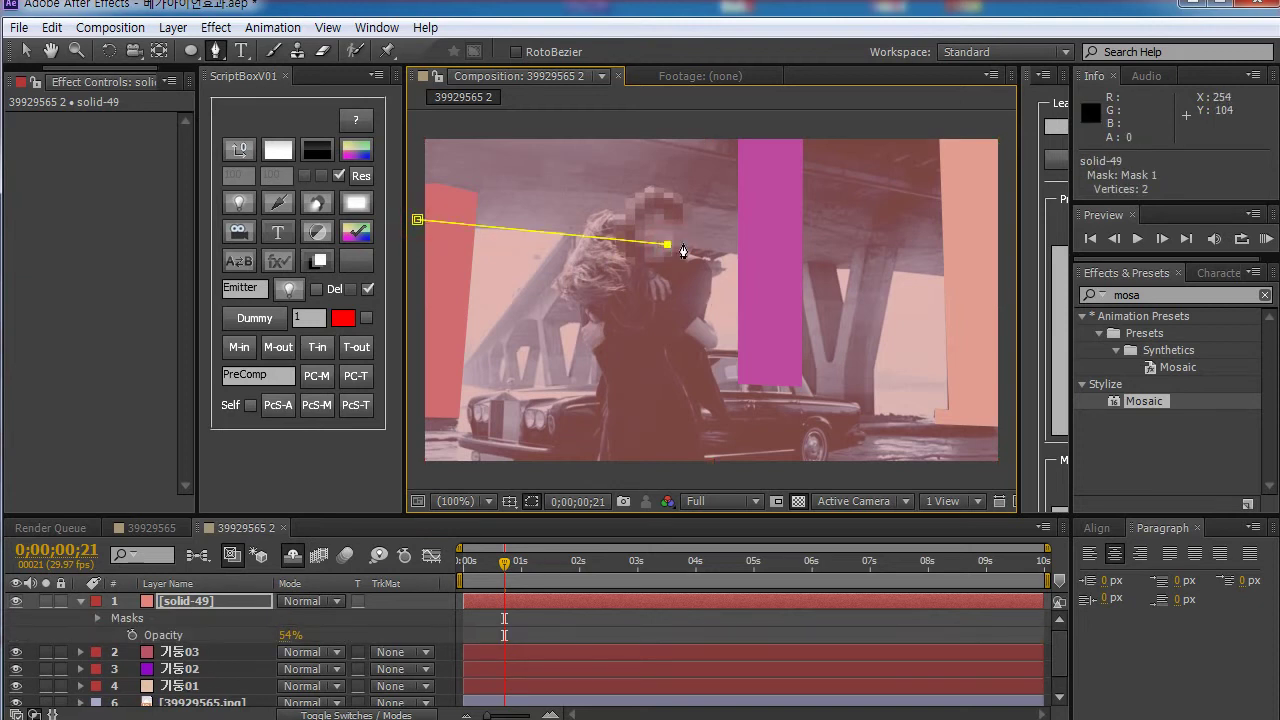
left_click(837, 269)
left_click(896, 271)
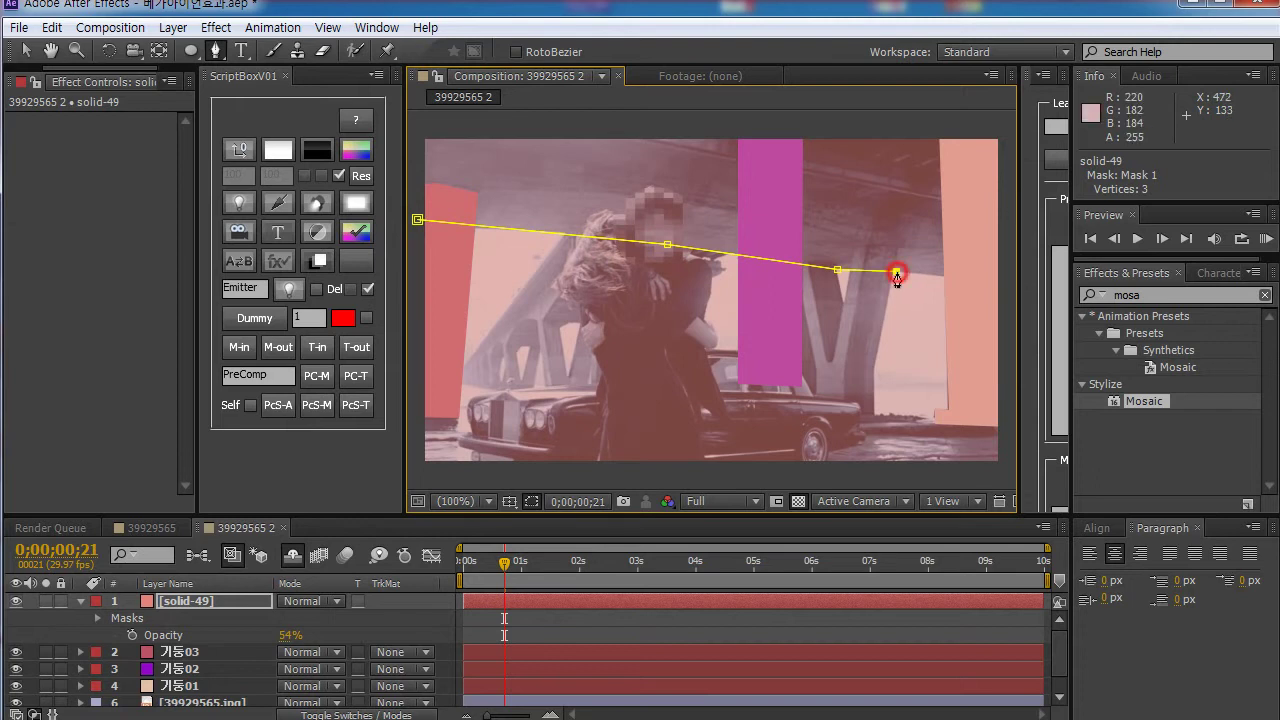
left_click(1005, 287)
left_click(1002, 130)
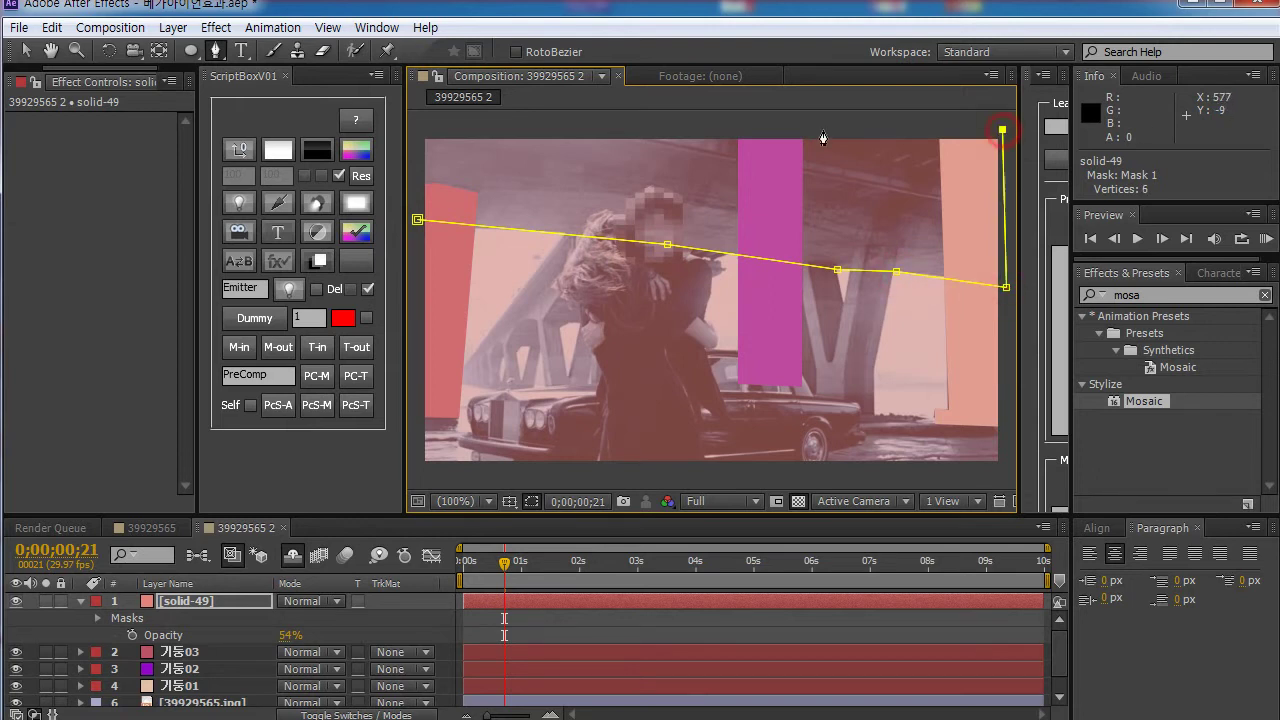
left_click(417, 123)
left_click(417, 220)
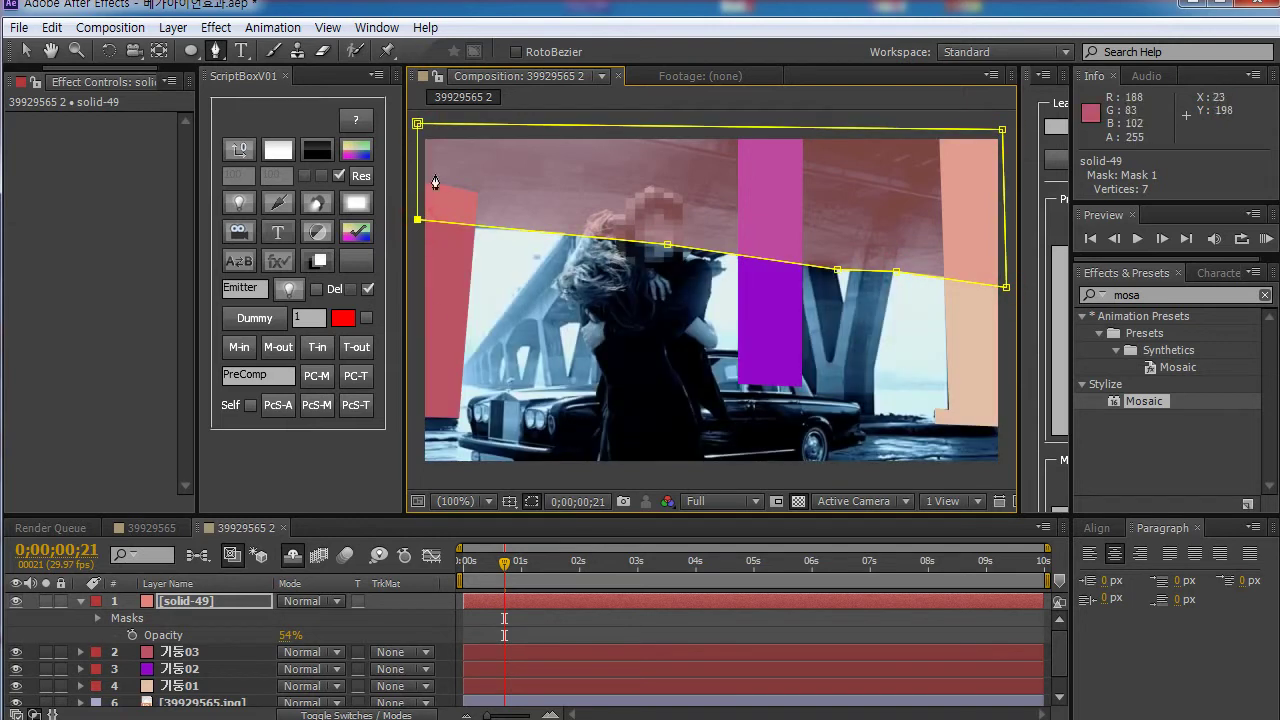
Step: Set the bridge deck solid's opacity to 100% and rename the layer 다리01
key("t")
key("t")
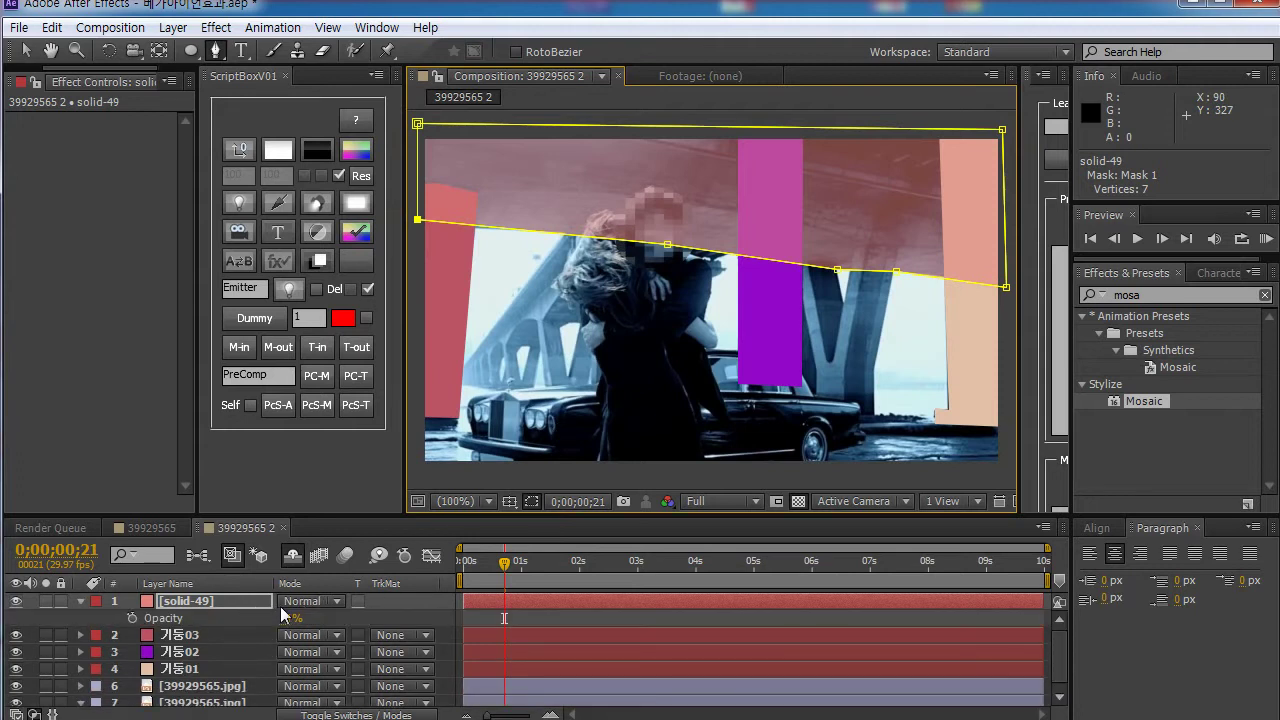
left_click_drag(292, 618, 340, 618)
left_click(210, 604)
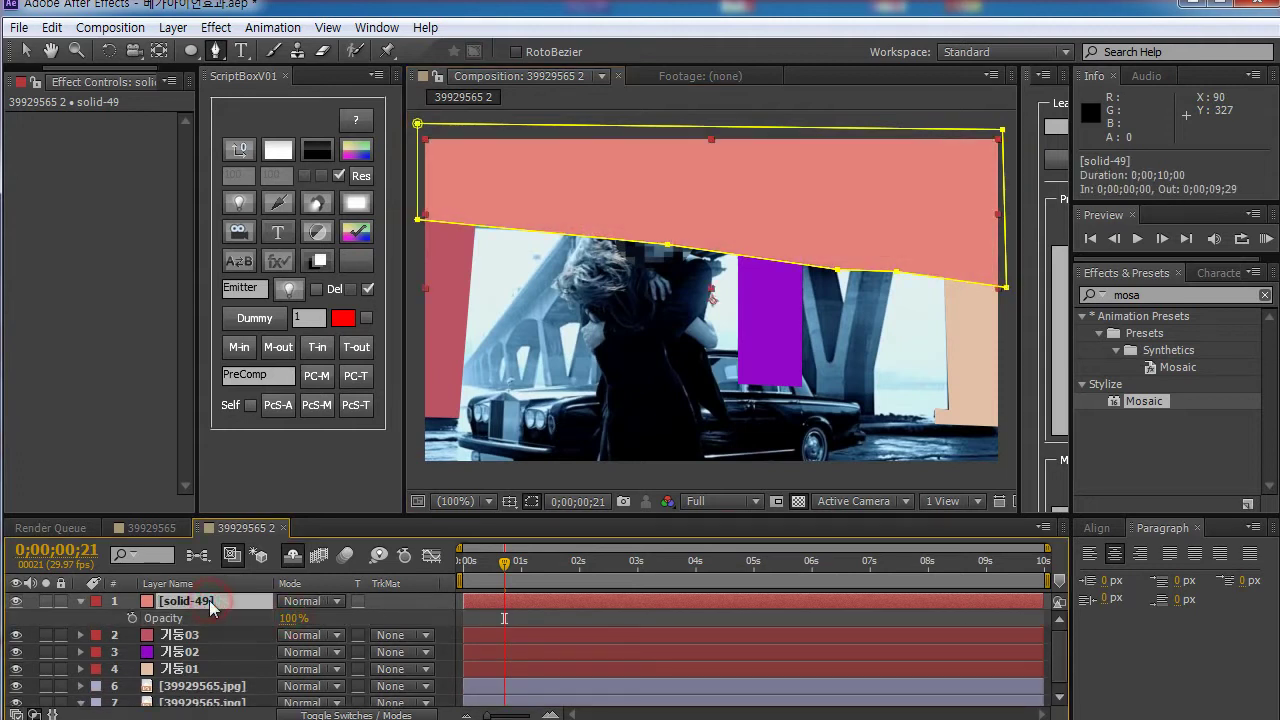
key("Return")
type("e")
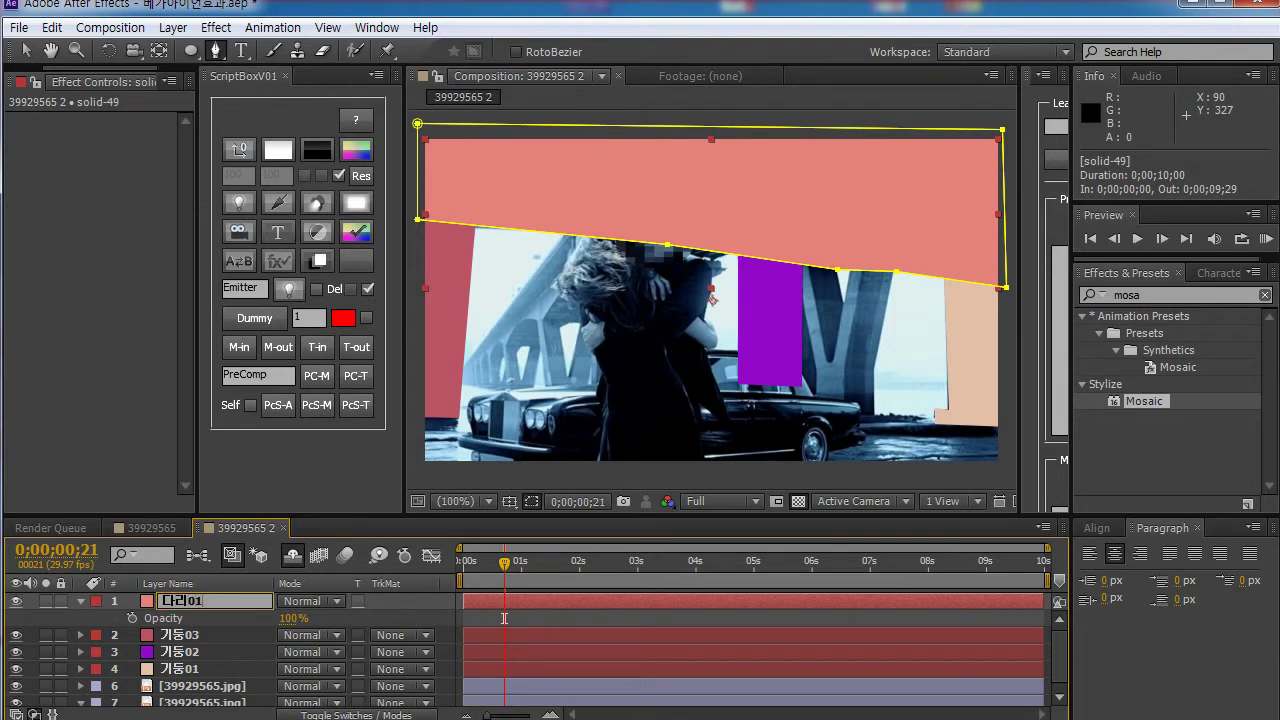
type("리01")
key("Return")
Step: Move layer 다리01 below 기둥01 in the layer stack and hide it
left_click(184, 634)
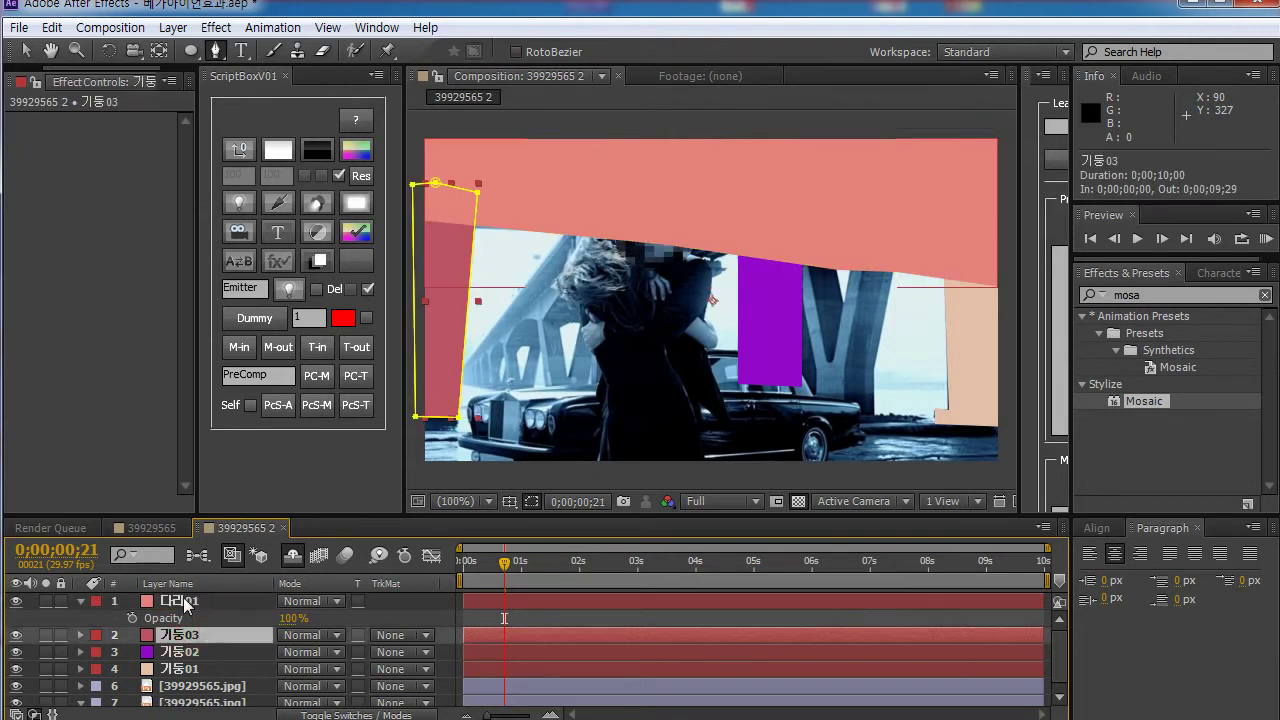
left_click(183, 603)
left_click_drag(180, 602, 180, 677)
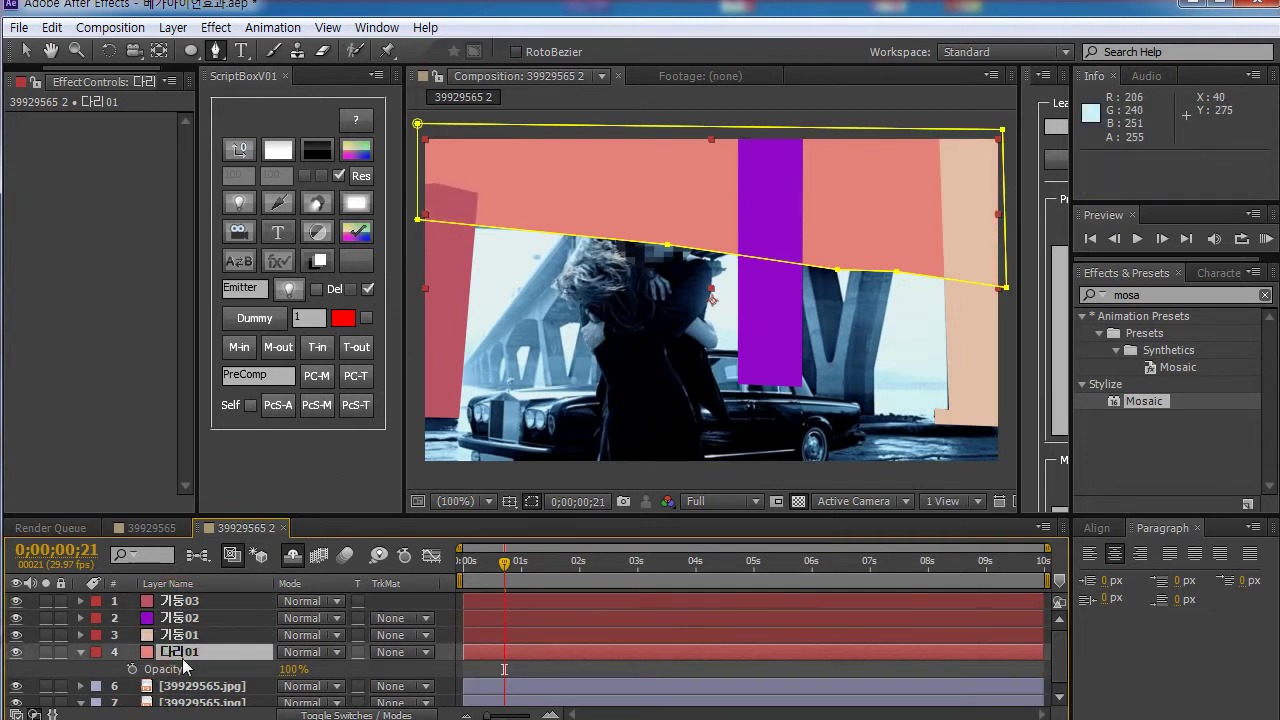
left_click(15, 653)
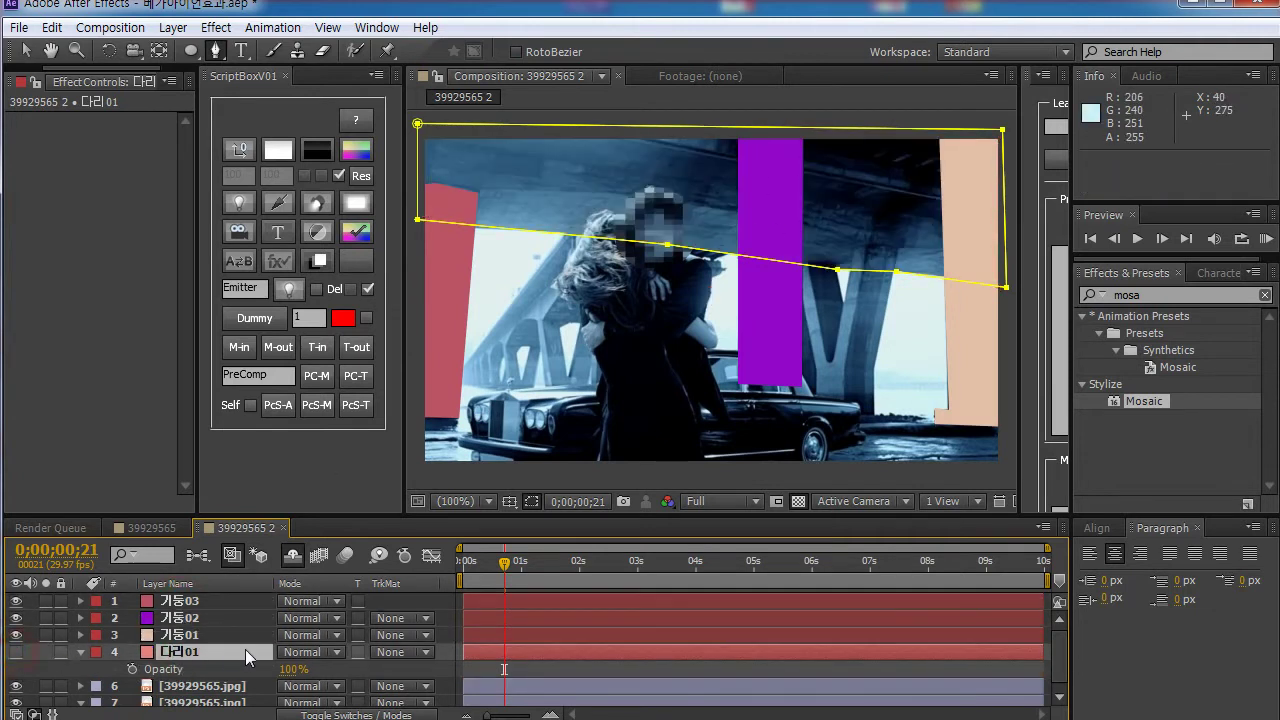
Step: Create another random-colour solid above 기둥03, lower its opacity to 59% and keep it selected for masking
left_click(352, 153)
left_click(178, 601)
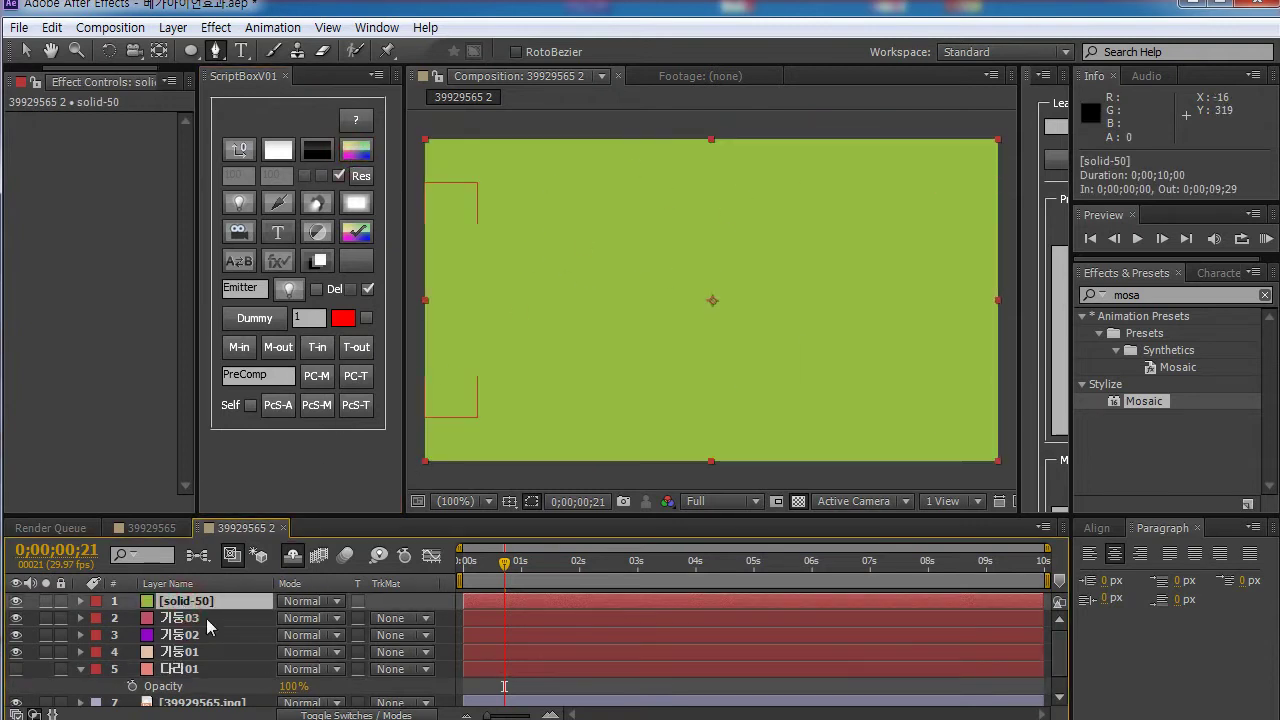
key("t")
left_click_drag(294, 618, 248, 621)
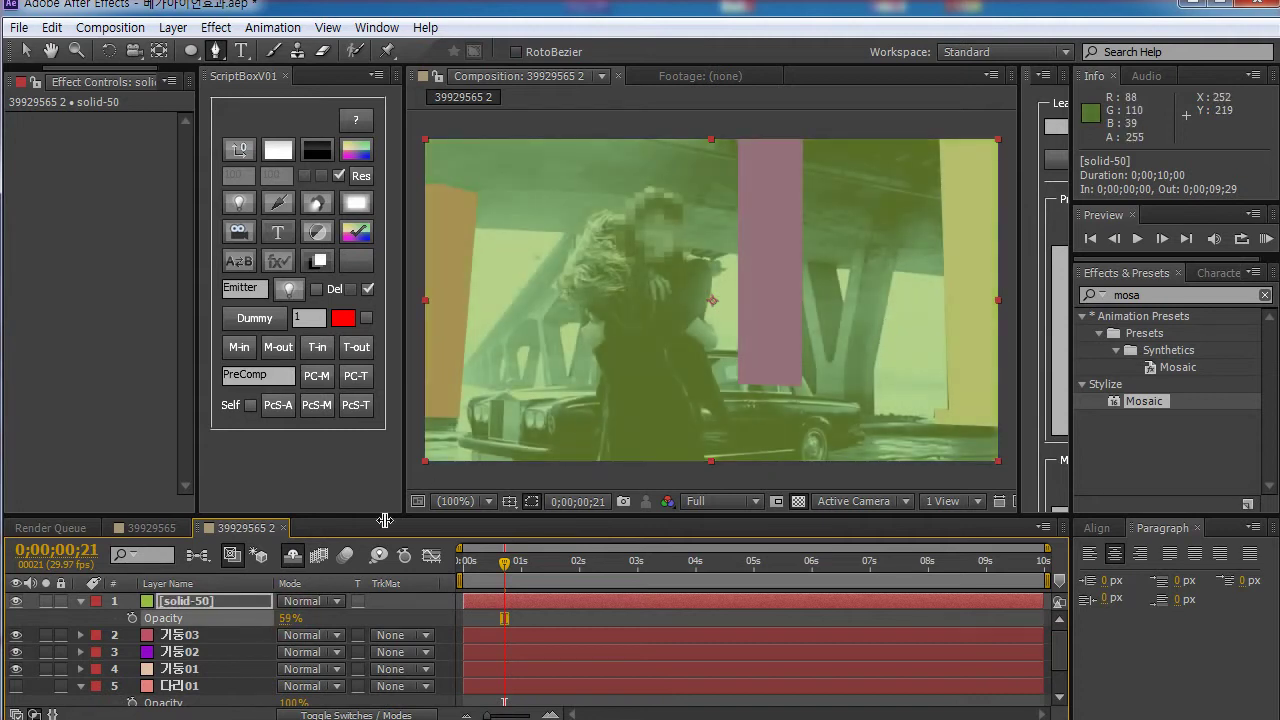
left_click(176, 652)
left_click(178, 636)
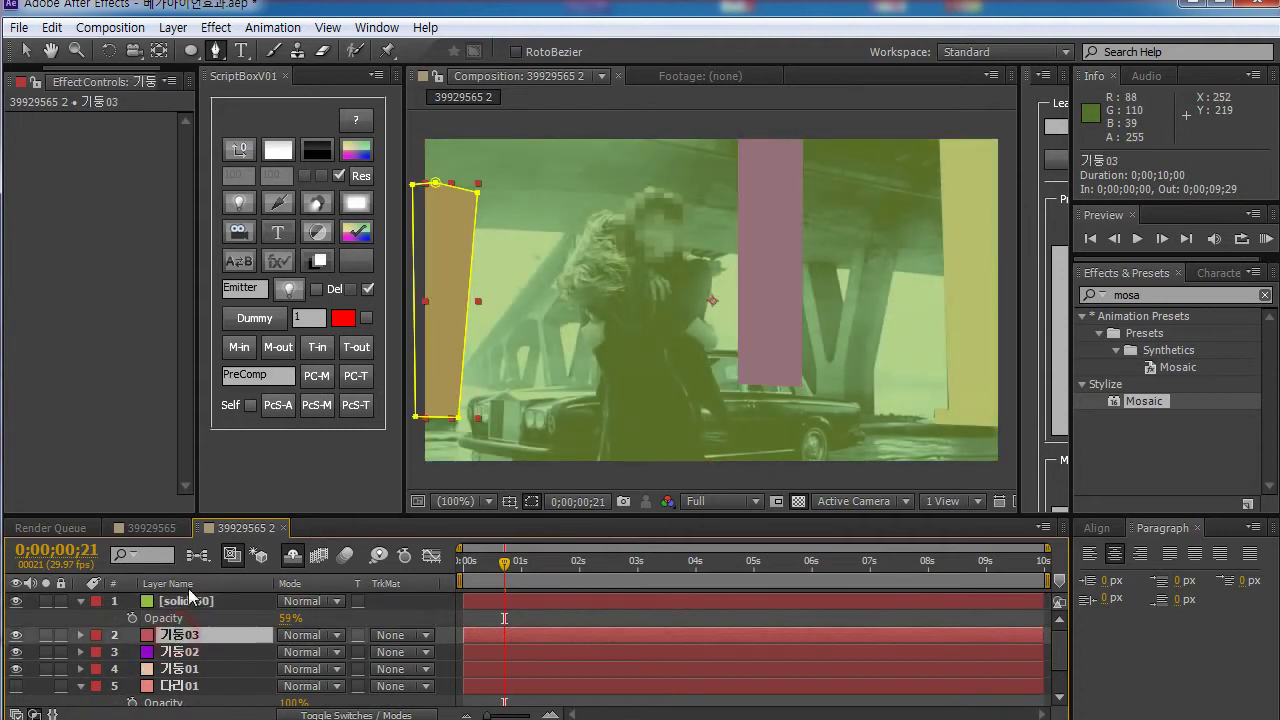
left_click(182, 603)
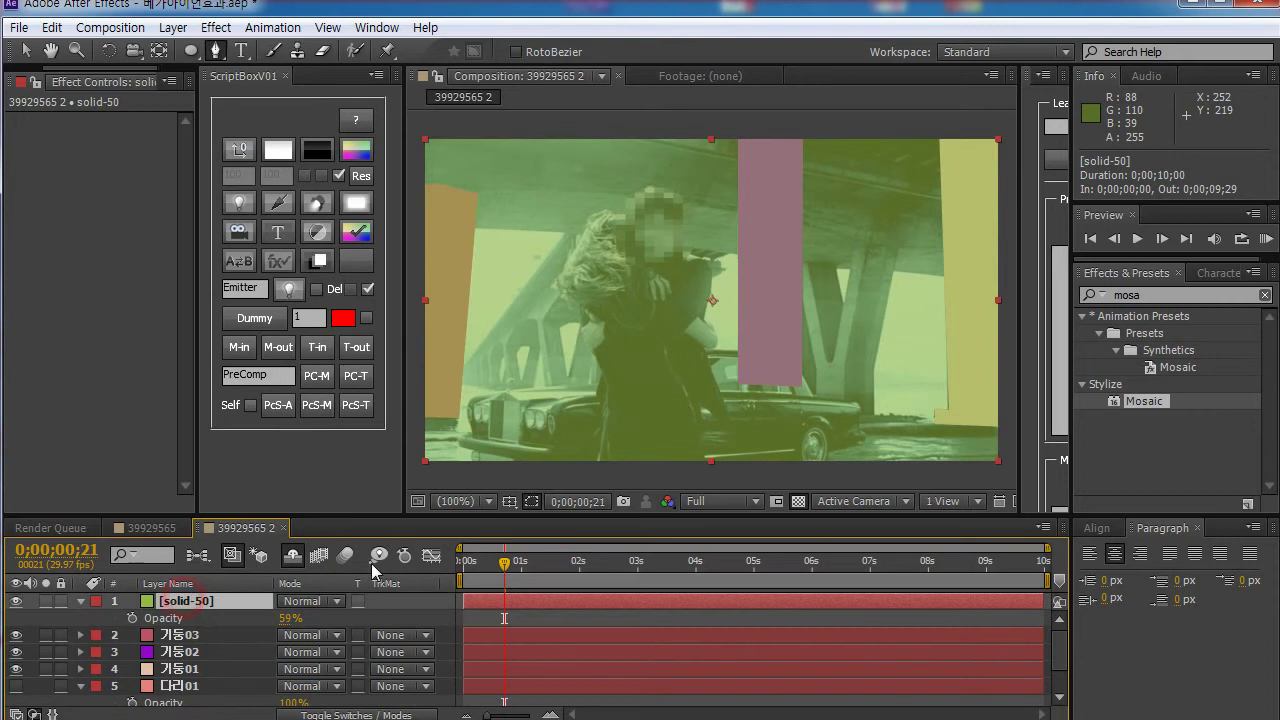
Step: Draw a closed Pen mask on the new solid around the V-shaped bridge pillar between 기둥02 and 기둥01, following its notch
left_click(834, 265)
left_click(809, 264)
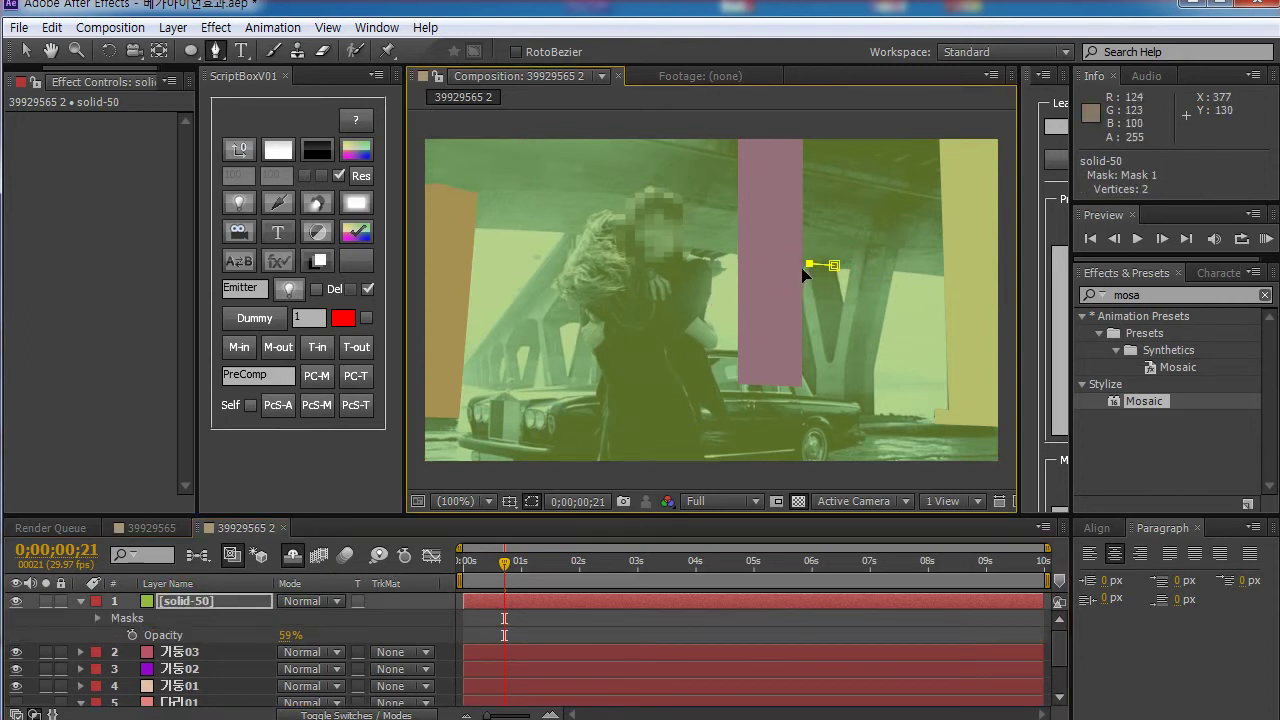
left_click(797, 267)
left_click(800, 298)
left_click(814, 367)
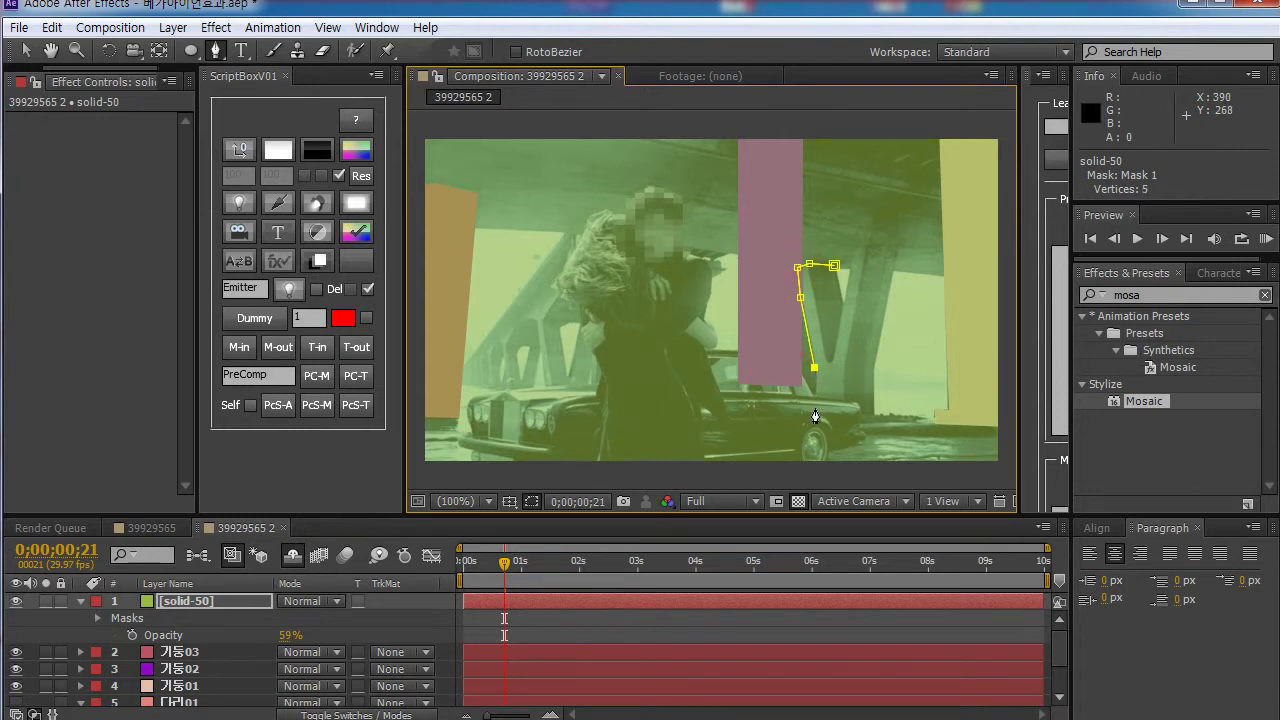
left_click(875, 416)
left_click(873, 370)
left_click(897, 248)
left_click(884, 245)
left_click(865, 246)
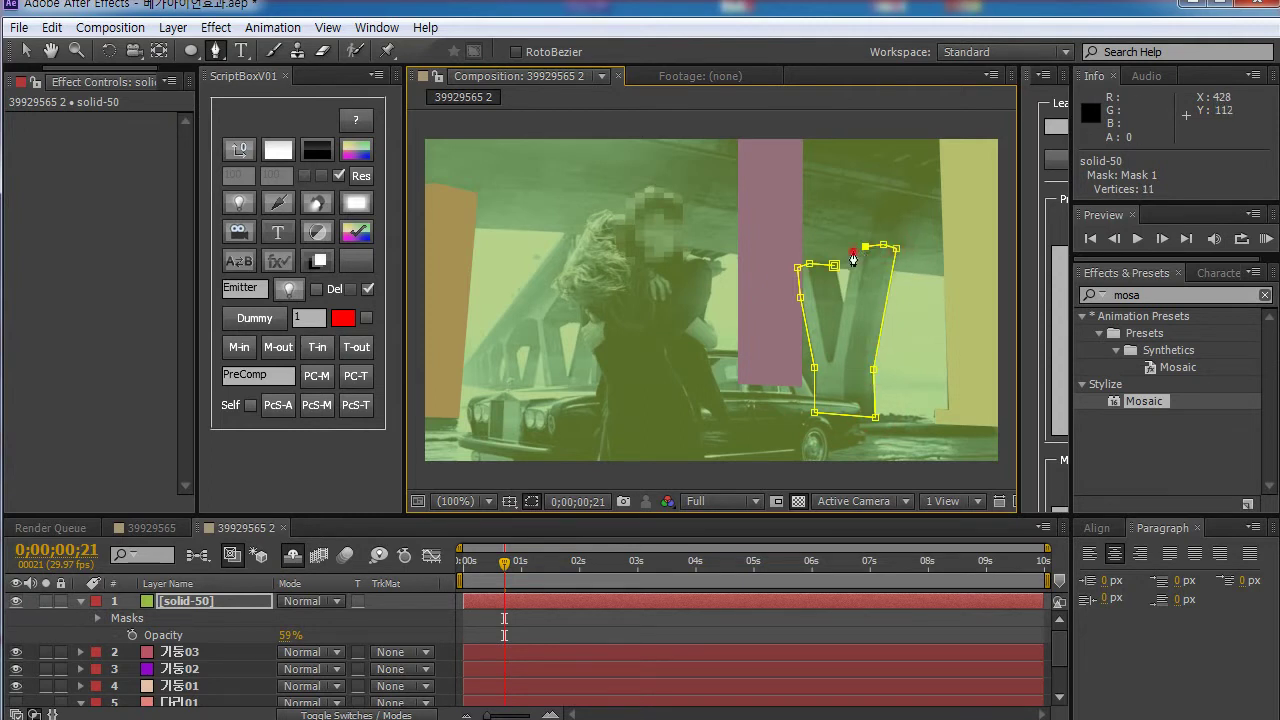
left_click(852, 250)
left_click(844, 303)
left_click(836, 268)
Step: Rename the masked V-shaped pillar solid as 기둥04
left_click(185, 602)
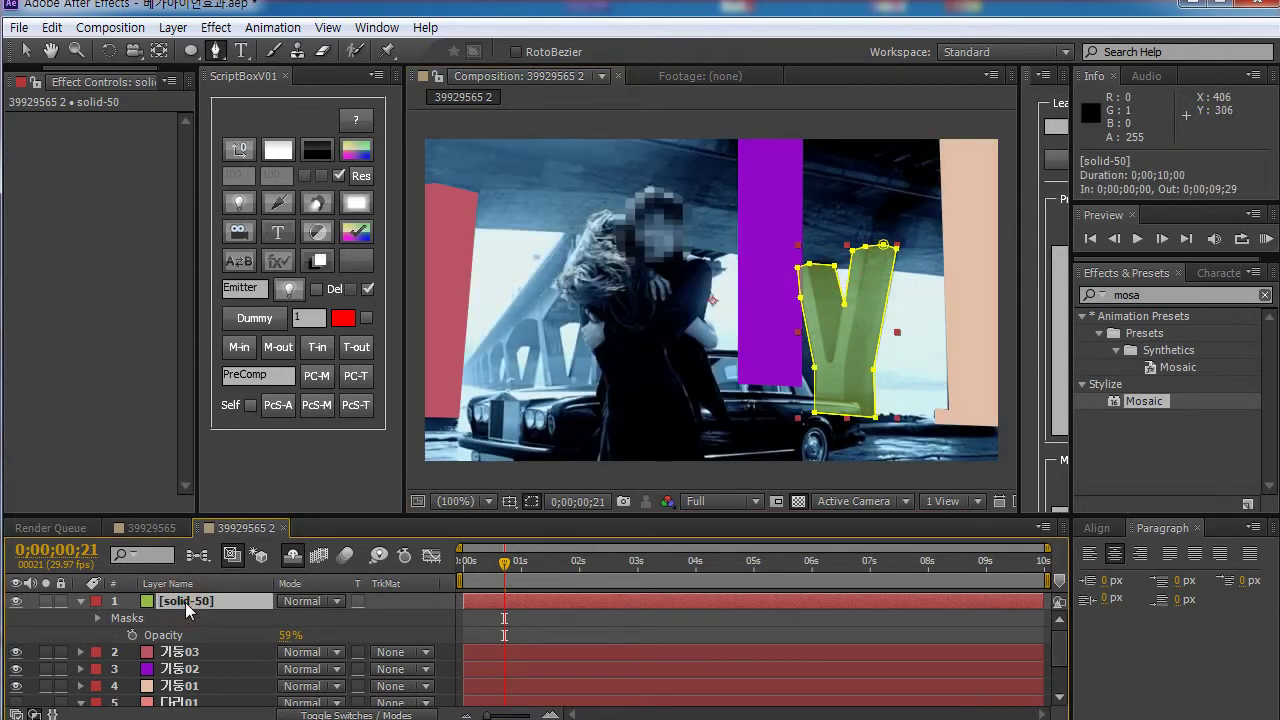
key("Return")
type("rl")
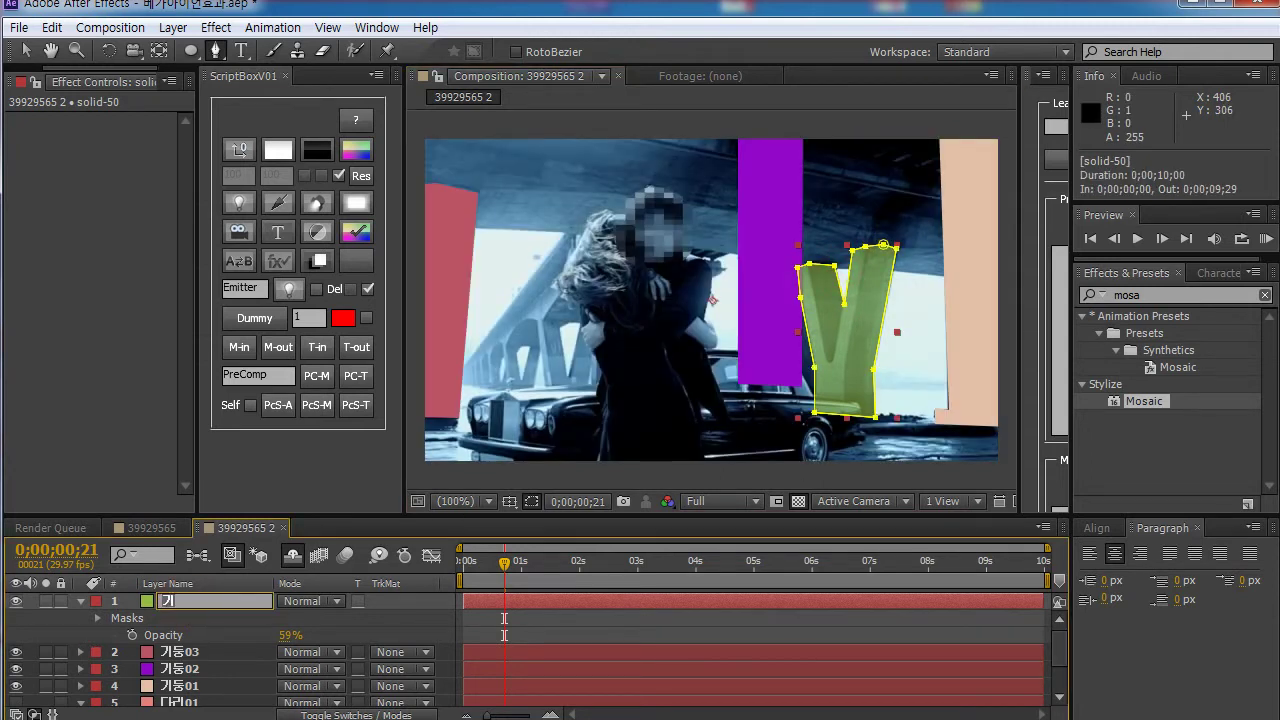
type("end04")
key("Return")
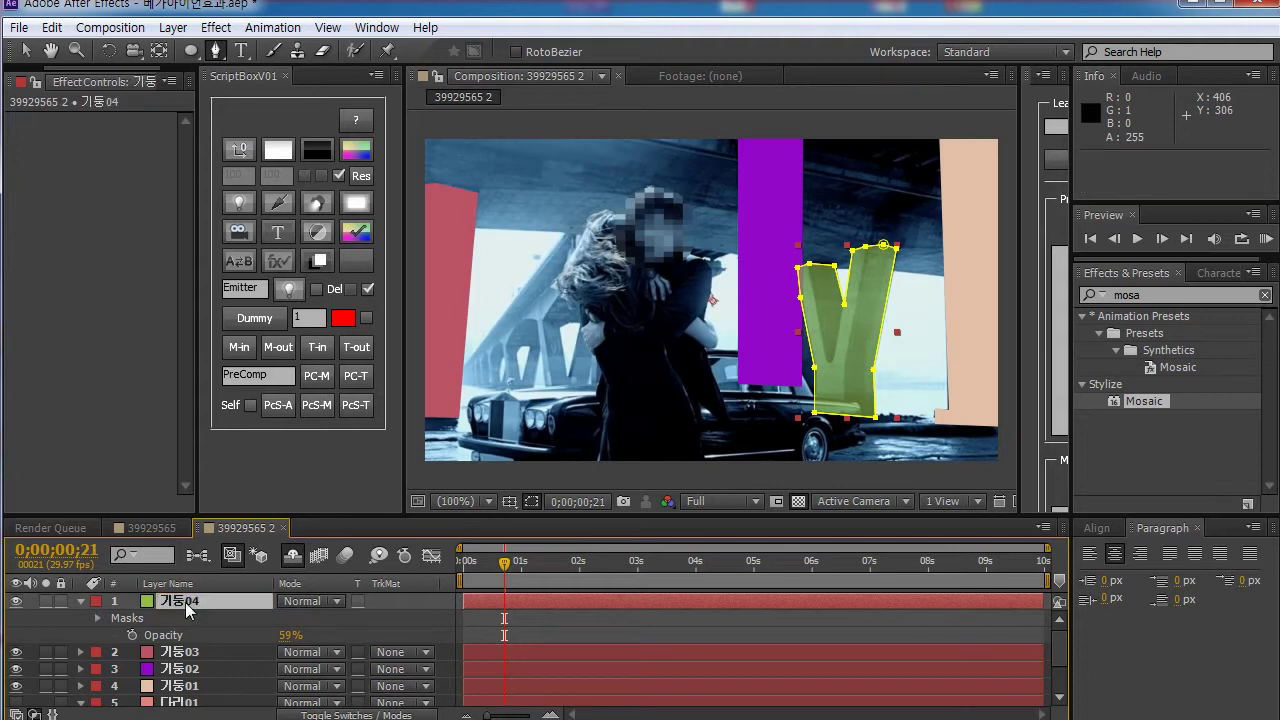
Step: Move layer 기둥04 below 기둥03 and 기둥02 in the layer stack and collapse its properties
left_click_drag(185, 602, 201, 669)
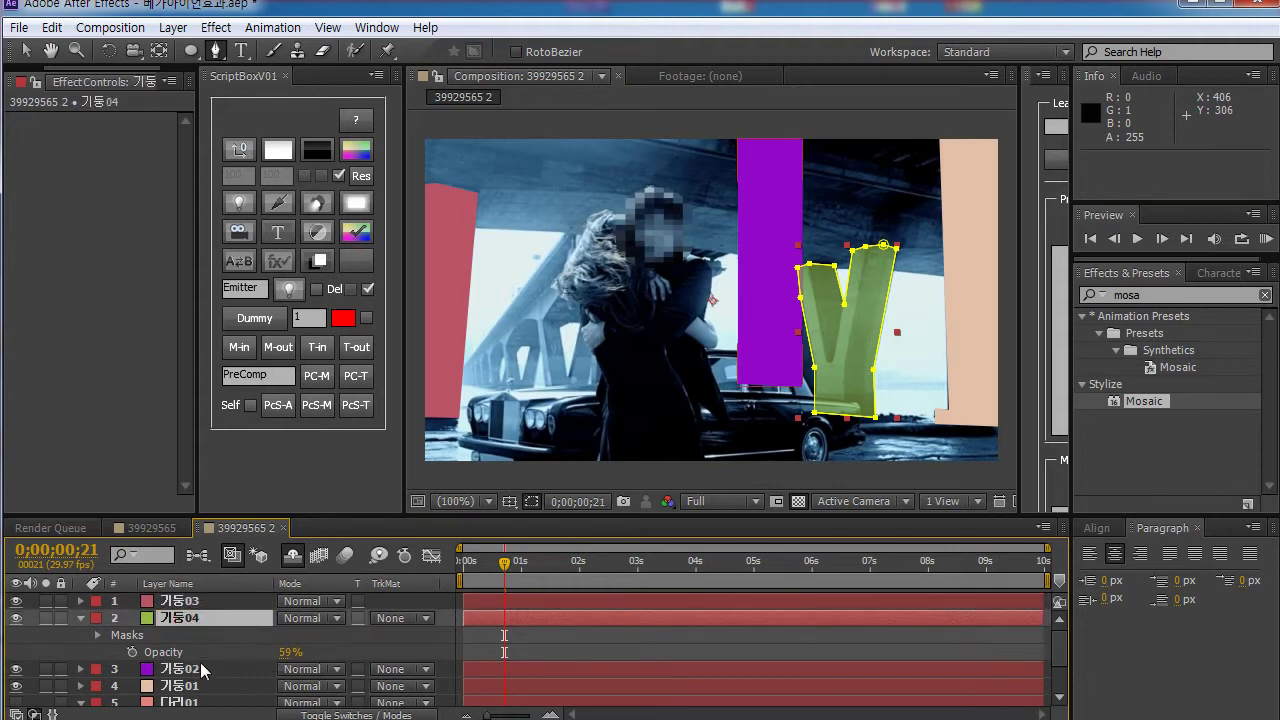
left_click(185, 669)
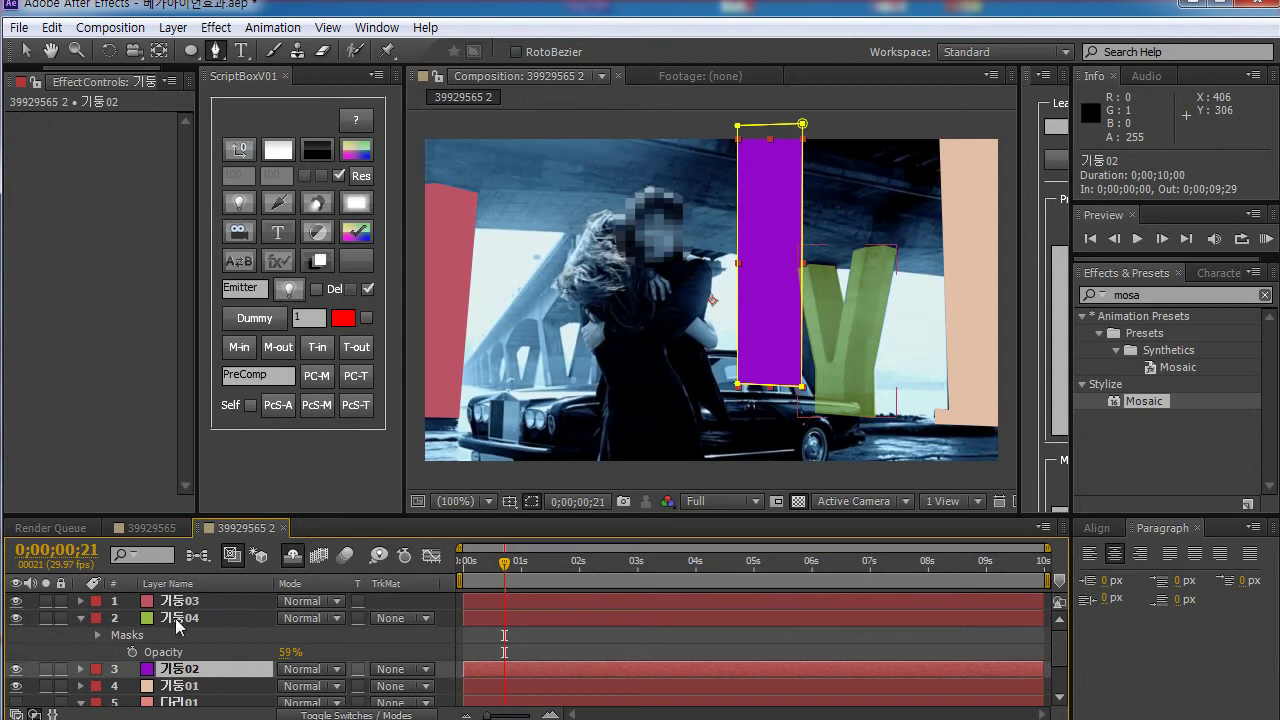
left_click_drag(178, 618, 180, 680)
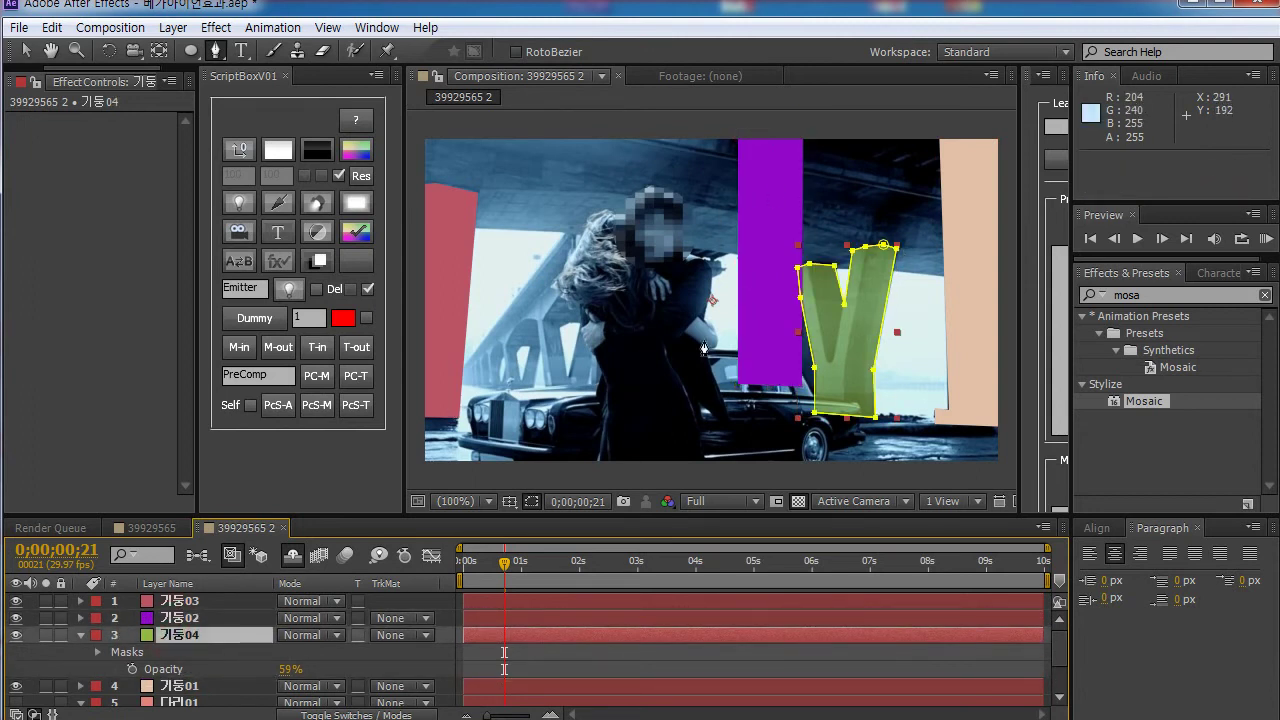
left_click(178, 686)
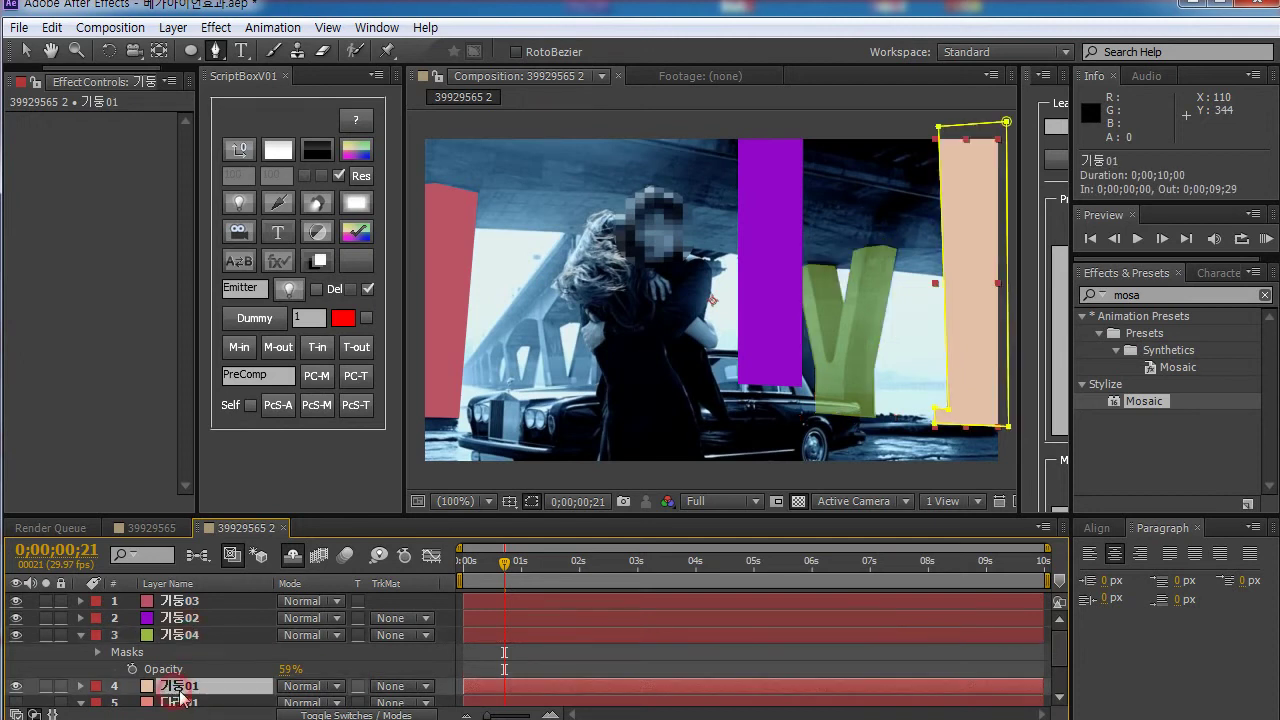
scroll(180, 660, "down", 1)
left_click(185, 652)
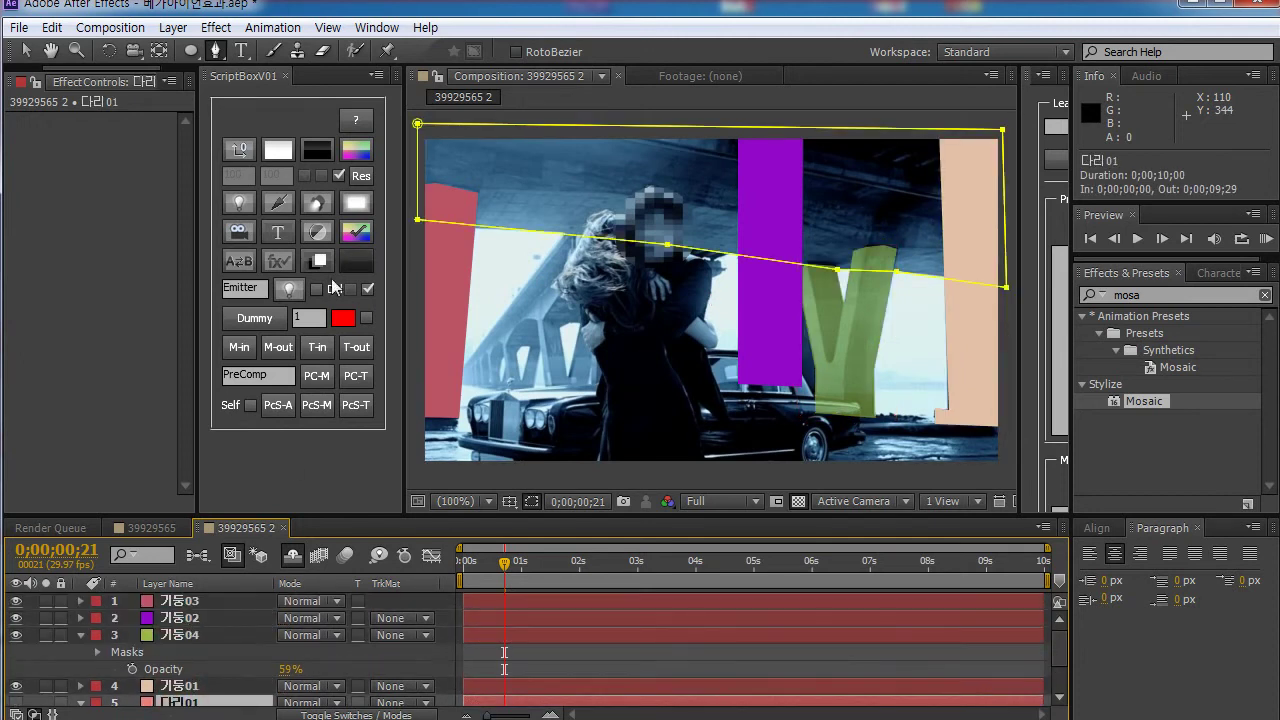
left_click(178, 618)
left_click(80, 637)
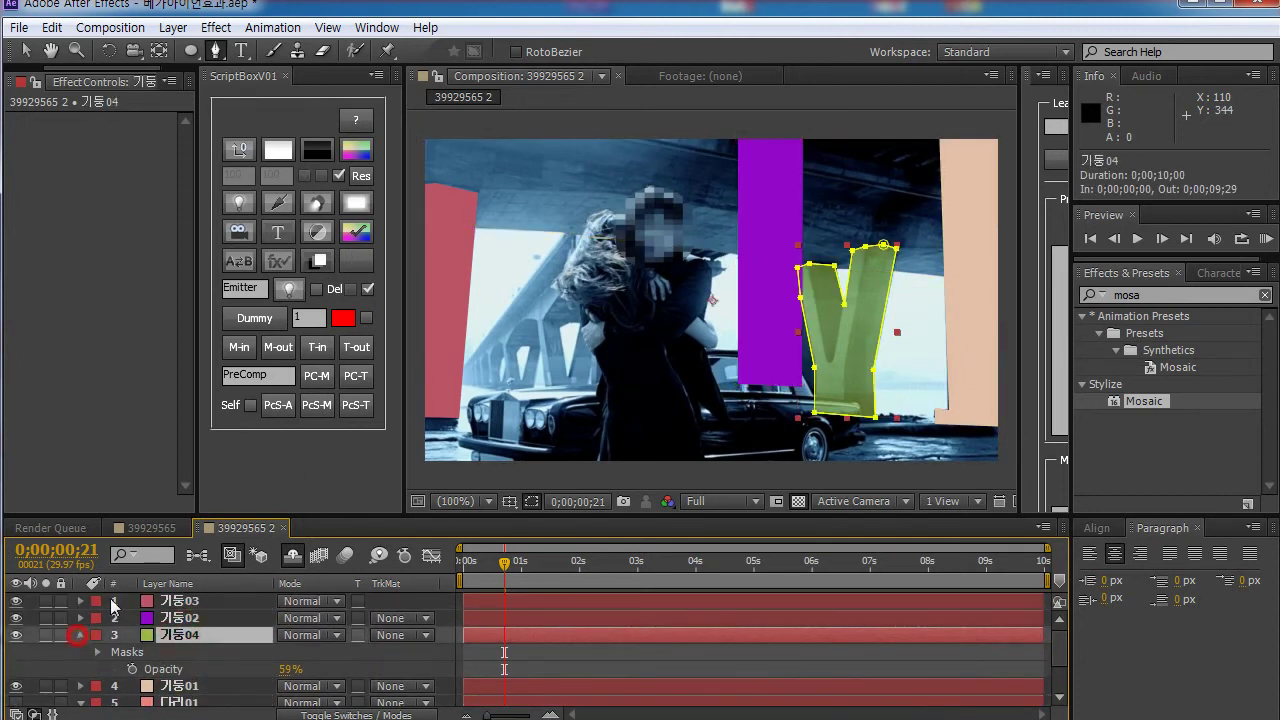
left_click(80, 635)
Step: Create another random-colour solid above 기둥03 and lower its opacity to 63%
left_click(356, 149)
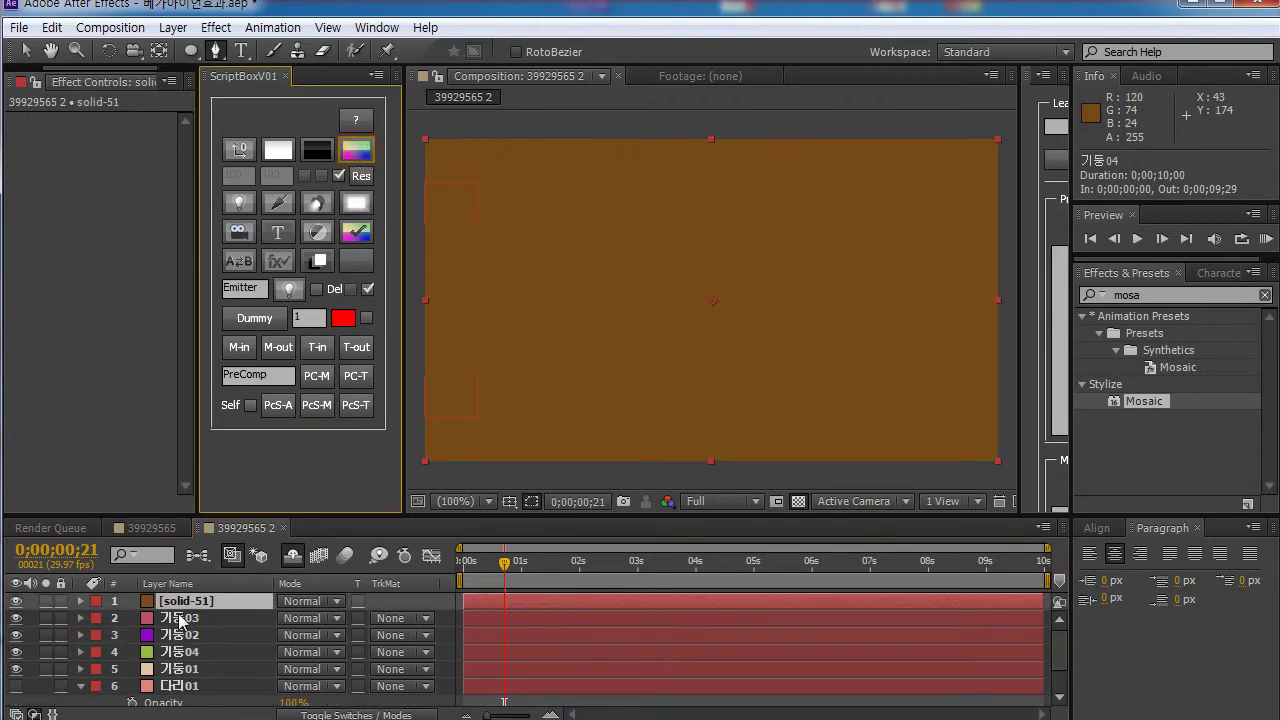
left_click(188, 614)
left_click(195, 606)
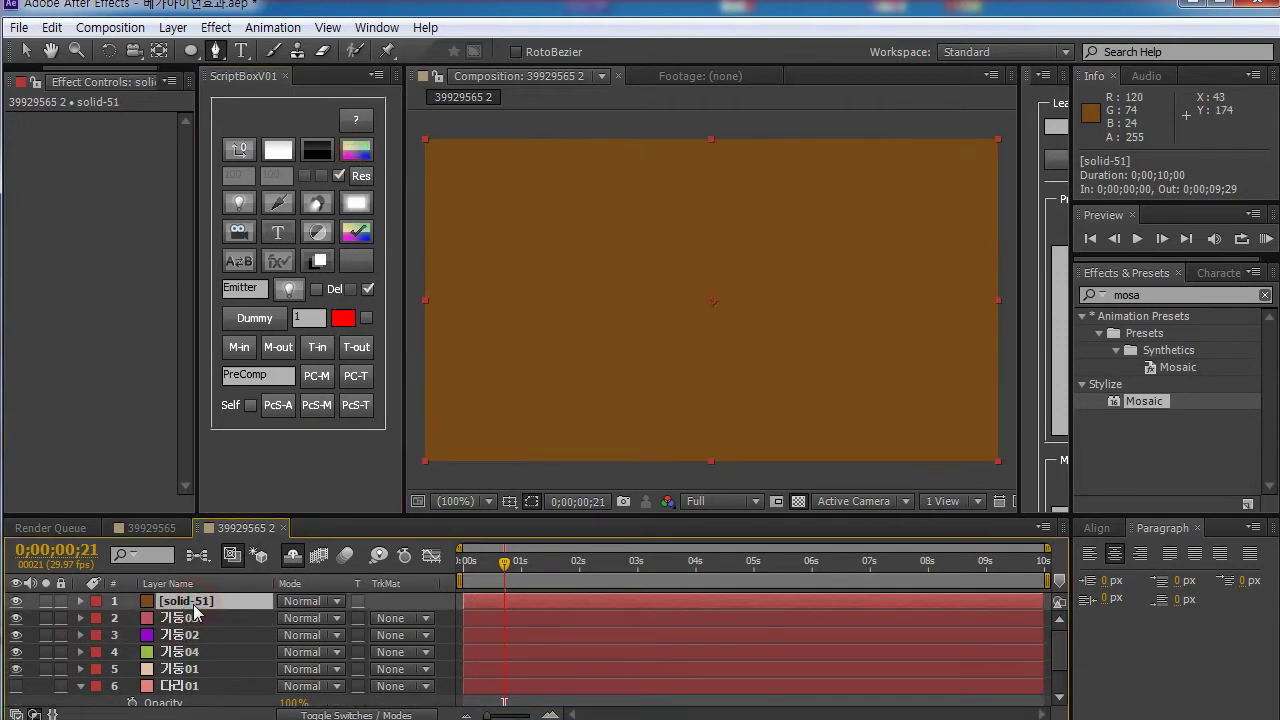
key("t")
left_click_drag(293, 618, 256, 618)
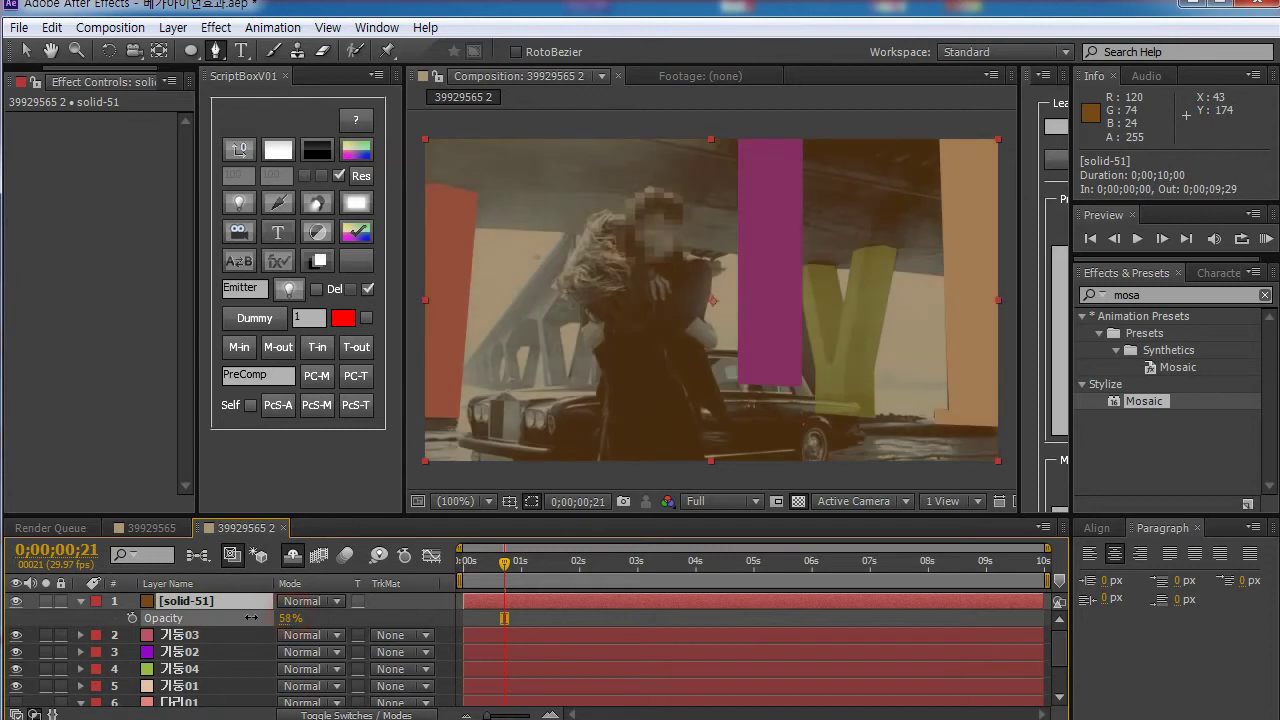
key("Return")
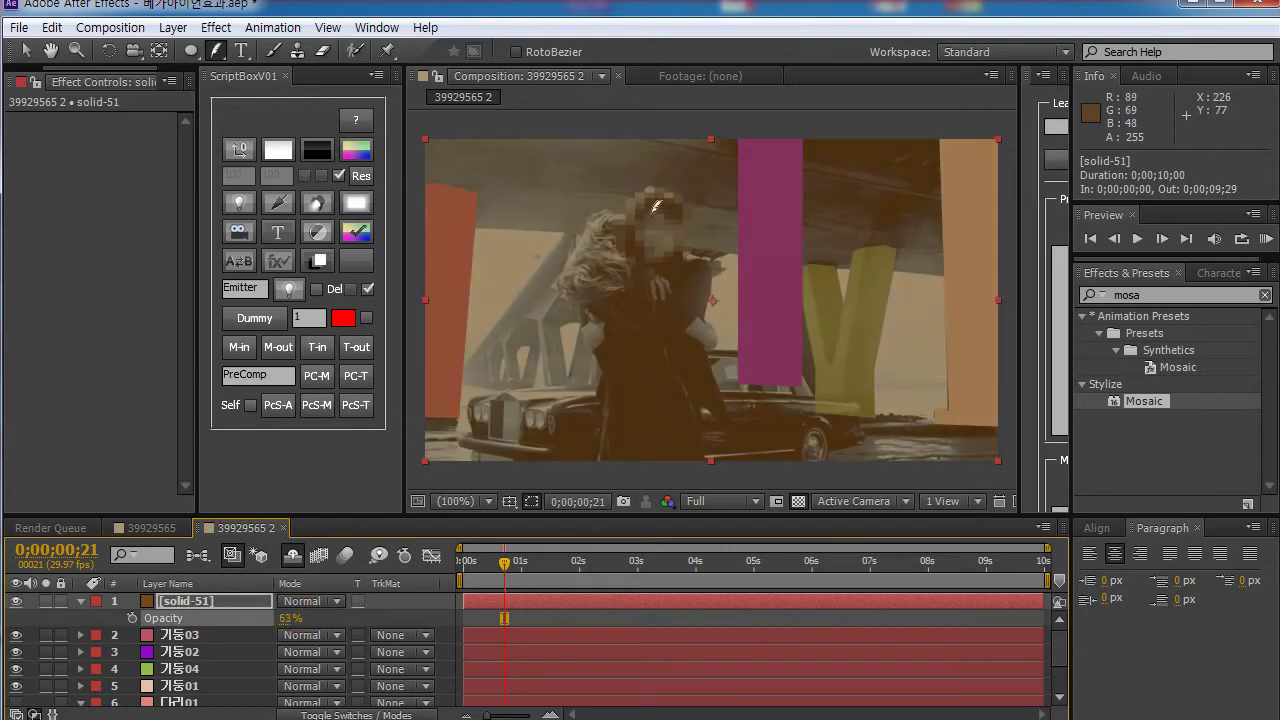
Step: Draw a closed eight-point Pen mask on the new solid around the distant bridge section between the red pillar and the couple
key("g")
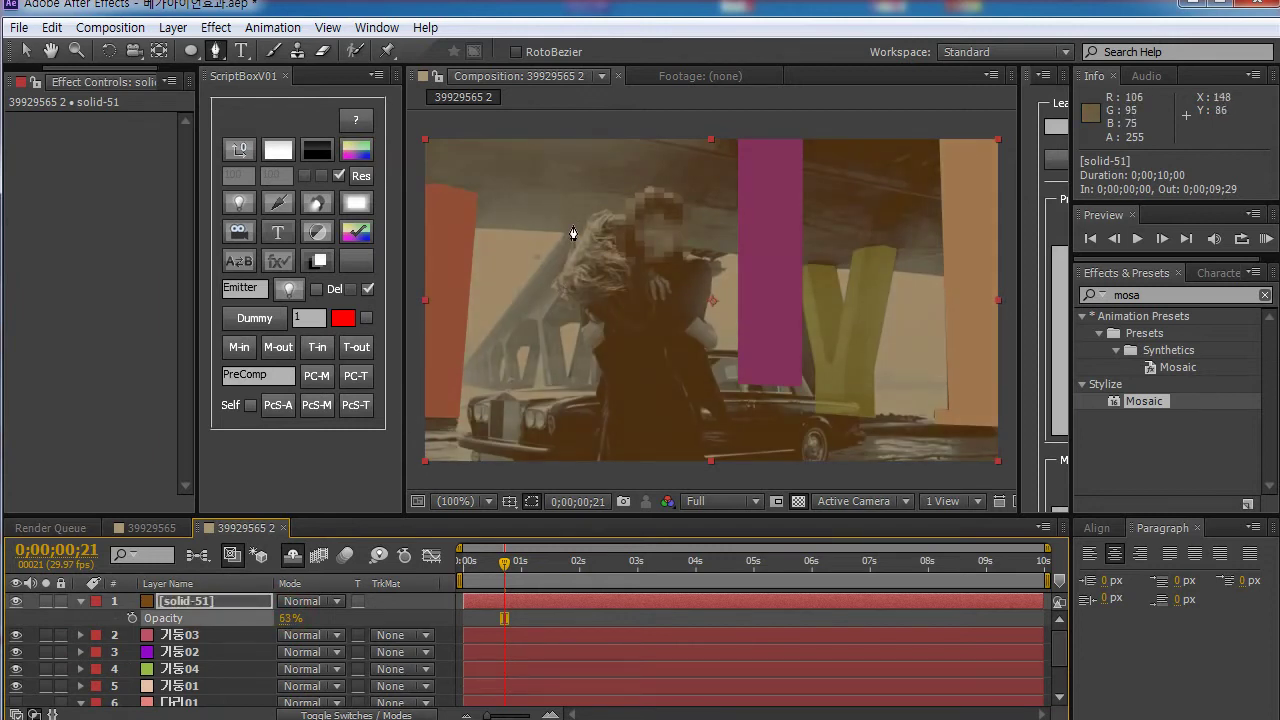
left_click(572, 225)
left_click(459, 370)
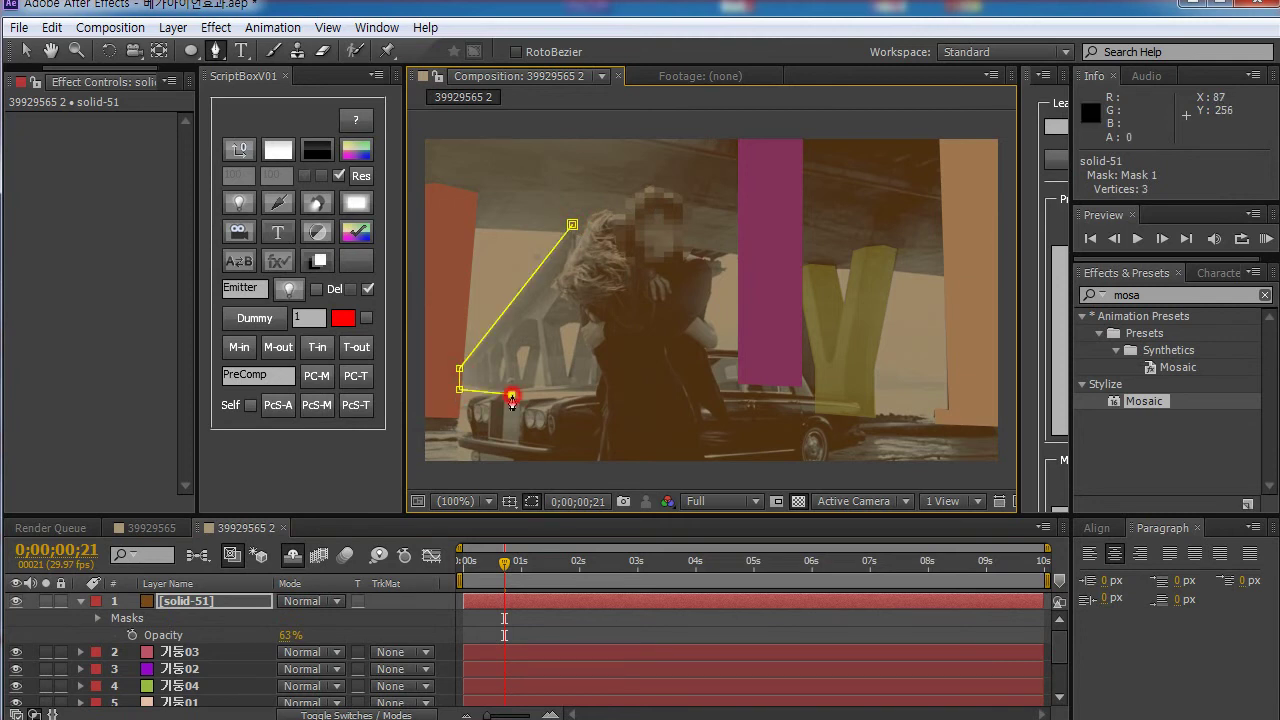
left_click(612, 397)
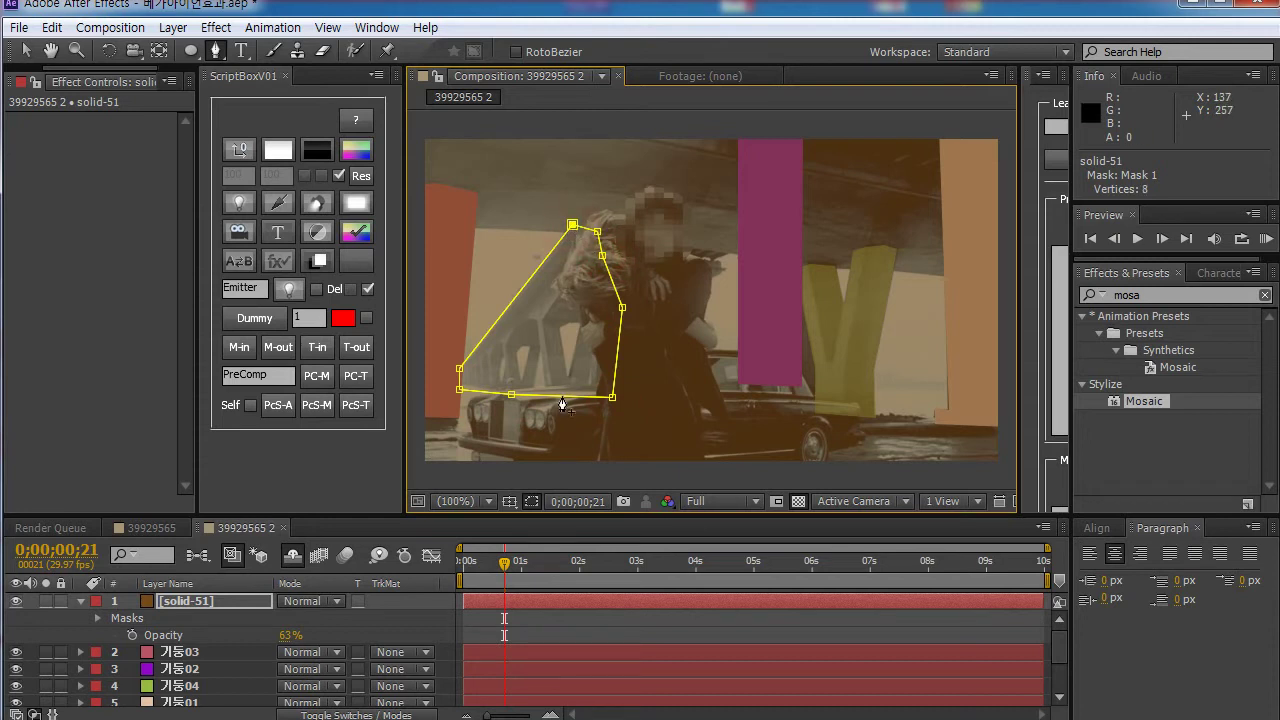
Step: Draw two small four-point Pen masks inside the distant bridge outline, around the bright openings between its pillars
left_click(521, 343)
left_click(513, 355)
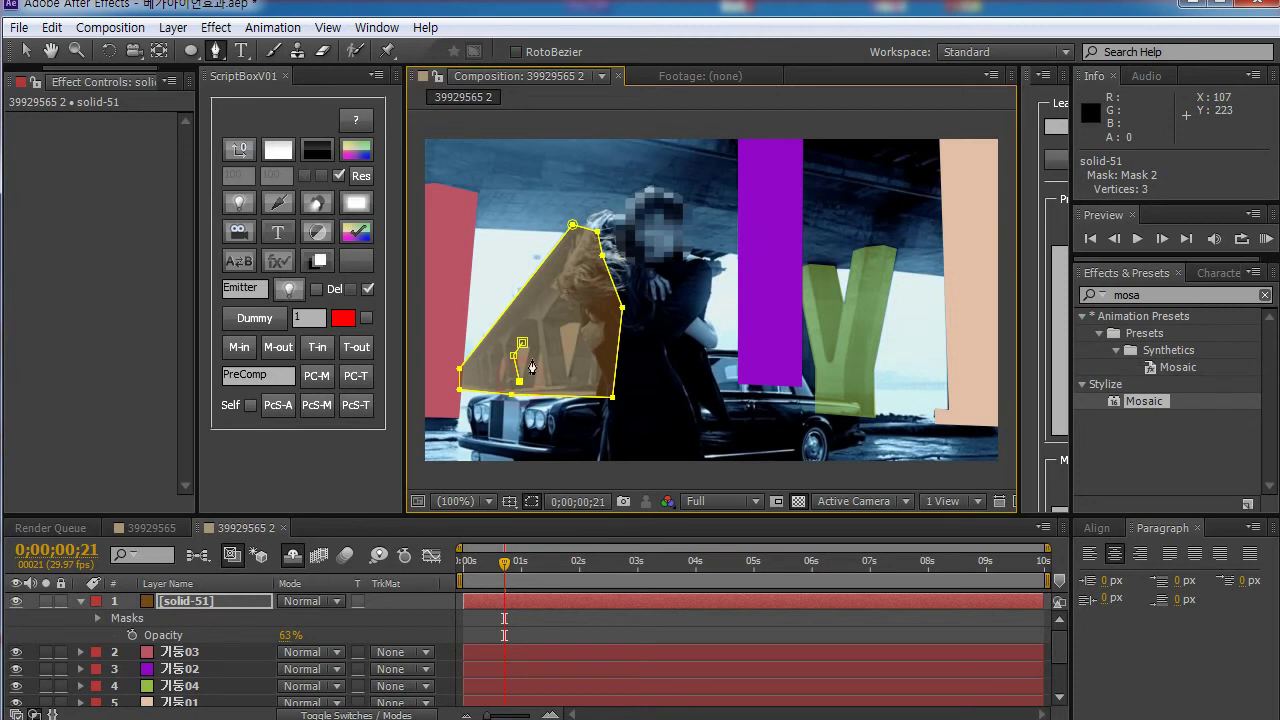
key("ctrl+z")
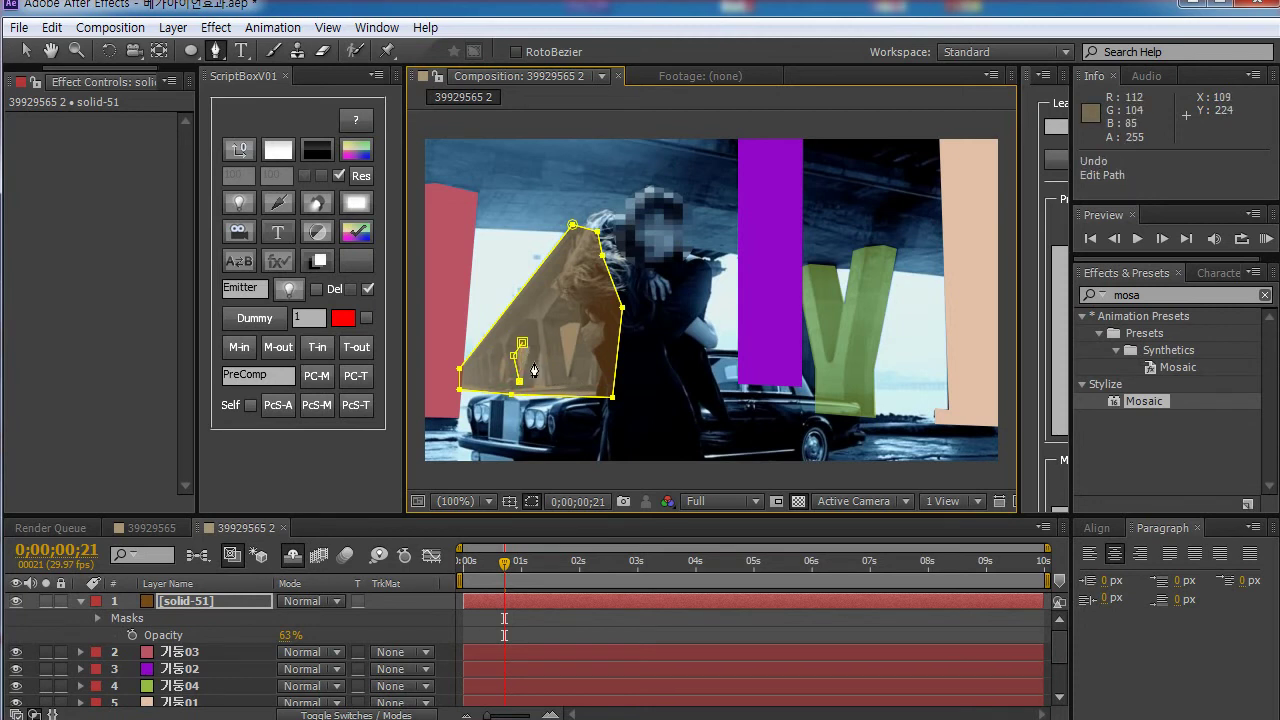
left_click(536, 360)
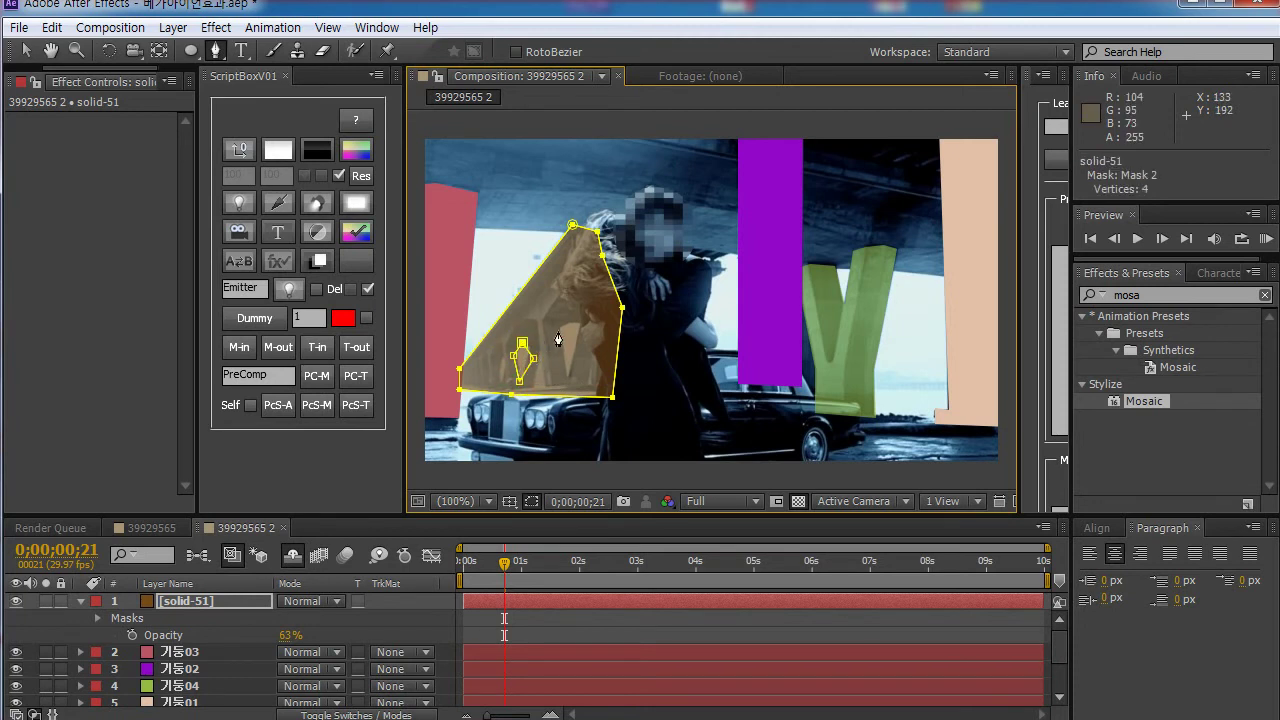
left_click(557, 330)
left_click(567, 380)
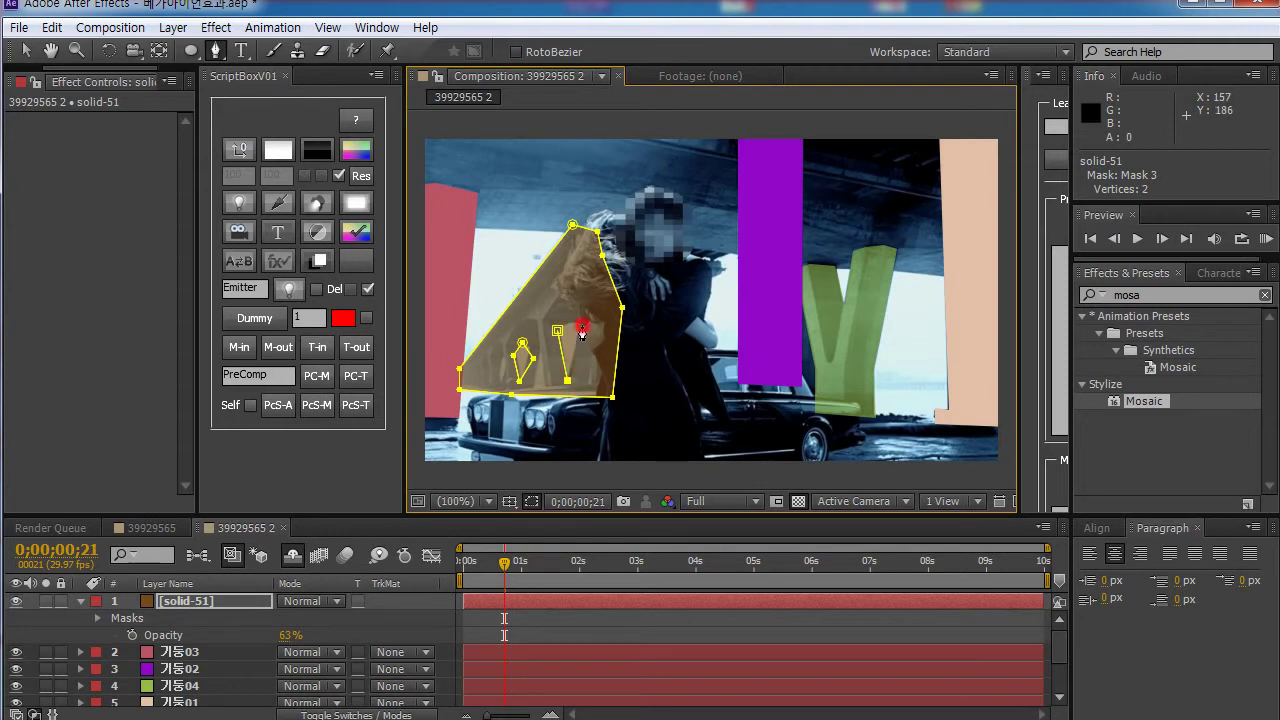
left_click(557, 332)
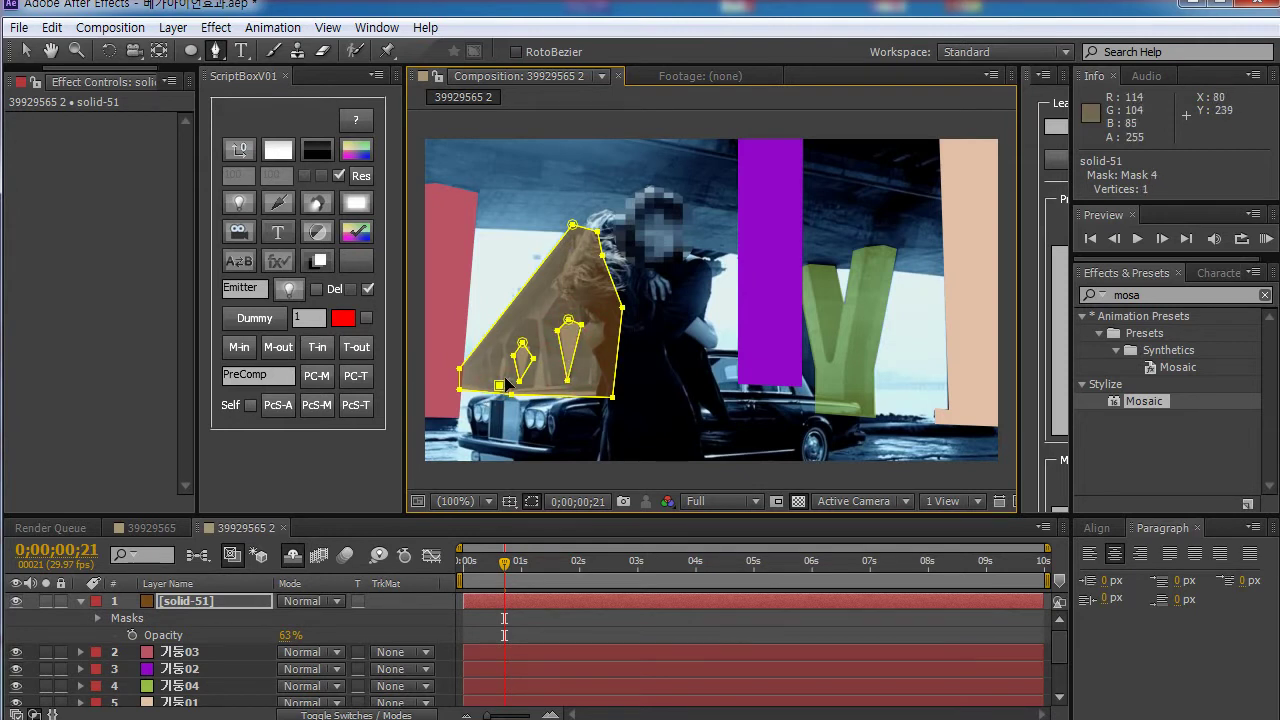
key("ctrl+z")
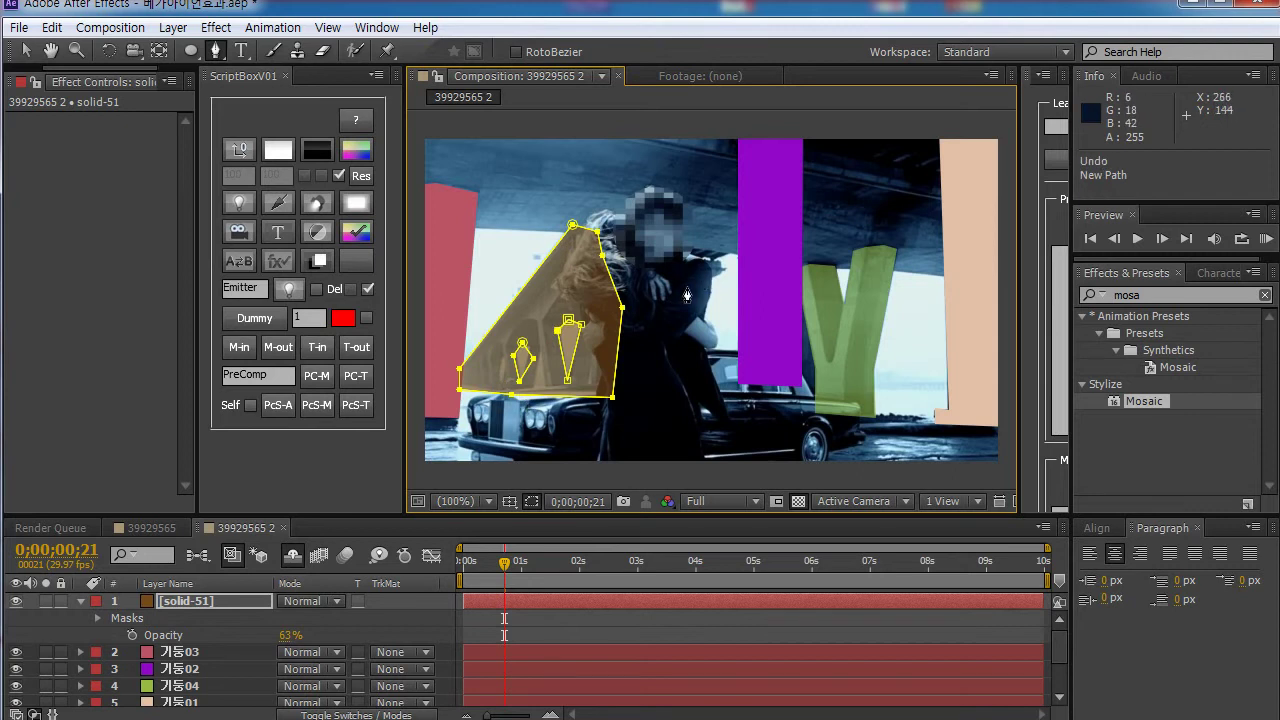
Step: Reshape the distant bridge outline by moving its upper vertices across the couple and out to the purple pillar's edge
key("v")
left_click_drag(622, 309, 701, 267)
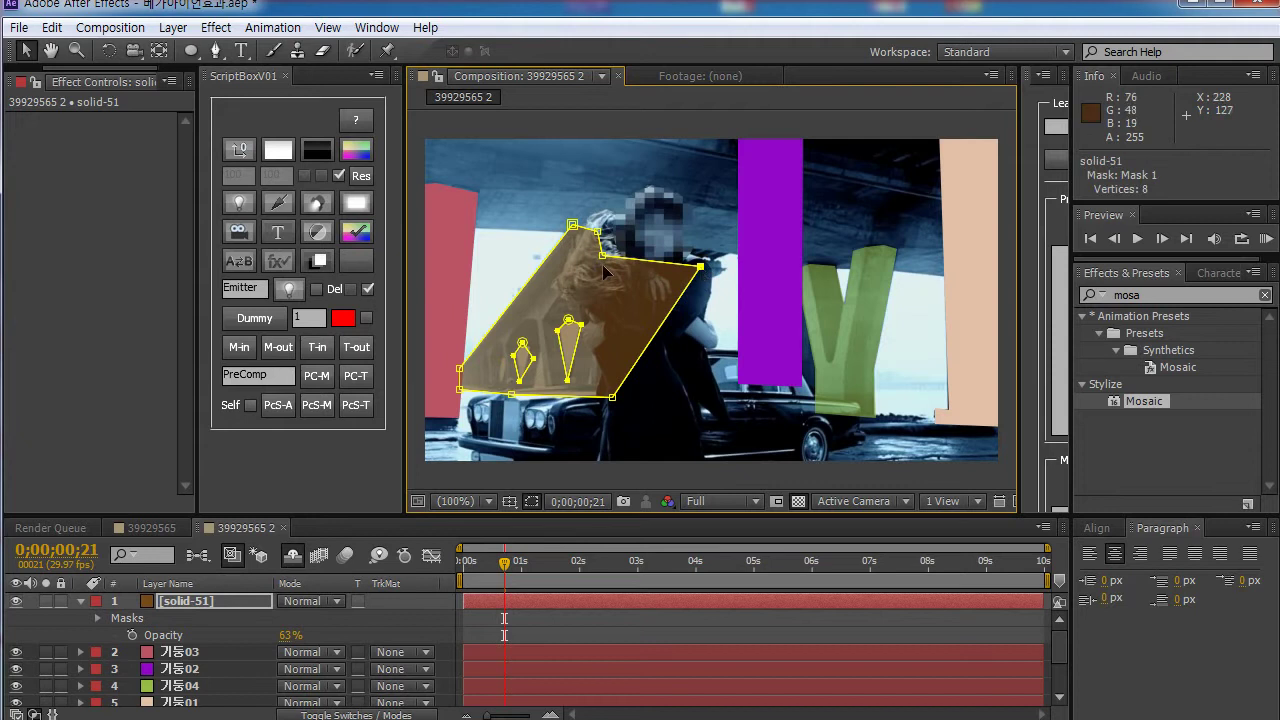
left_click_drag(602, 256, 741, 247)
left_click_drag(604, 234, 612, 214)
Step: Zoom in to 400% and fit the vertices of the two small masks tightly to the bright openings
key("z")
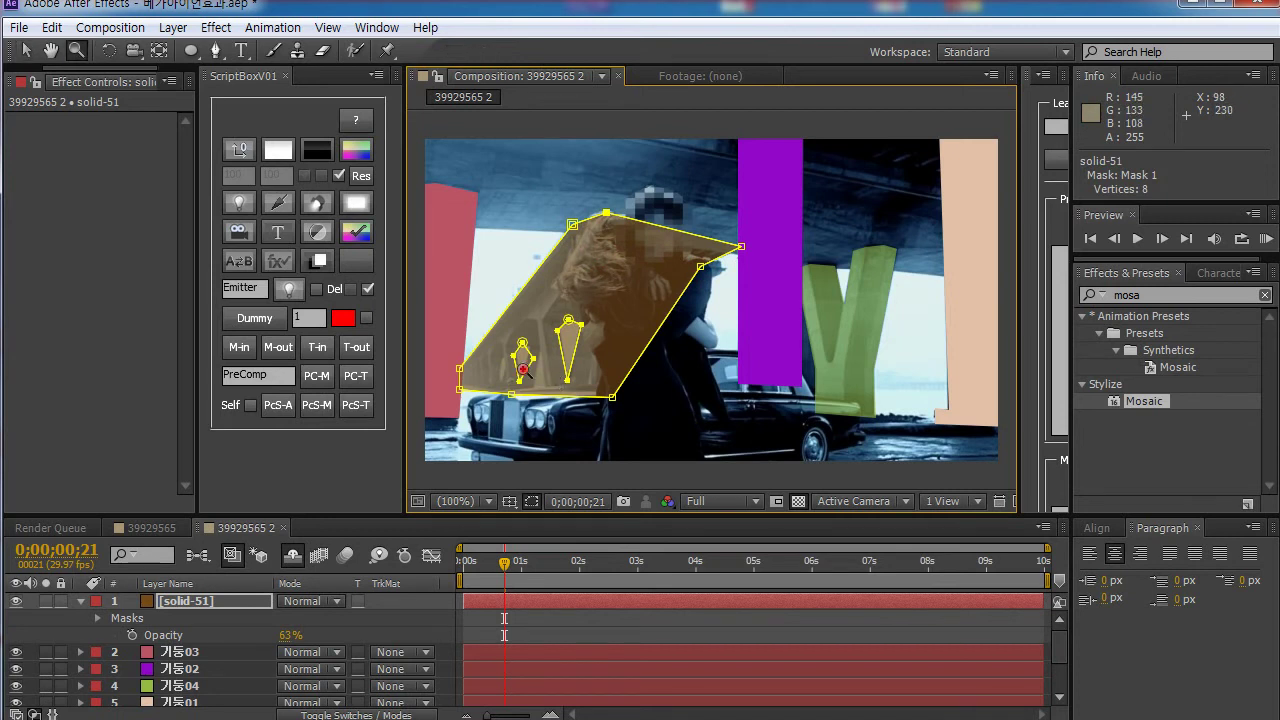
left_click(527, 369)
left_click_drag(691, 319, 643, 383)
left_click(643, 383)
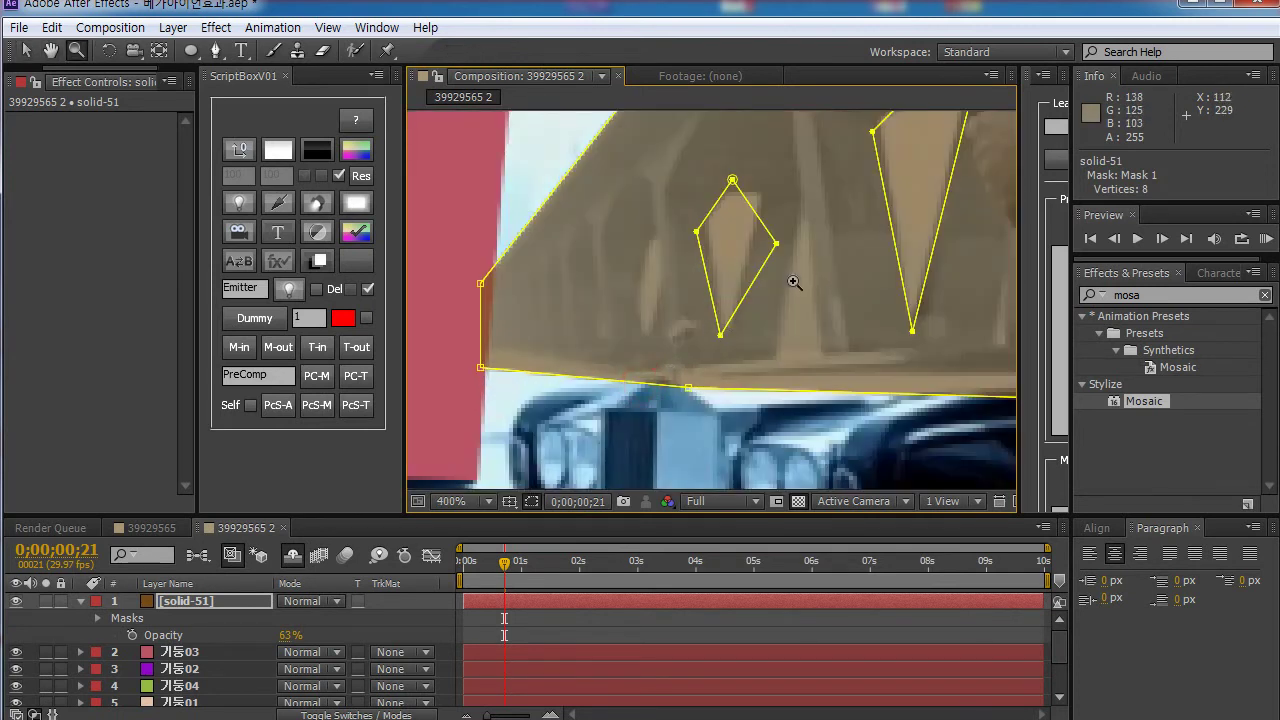
key("v")
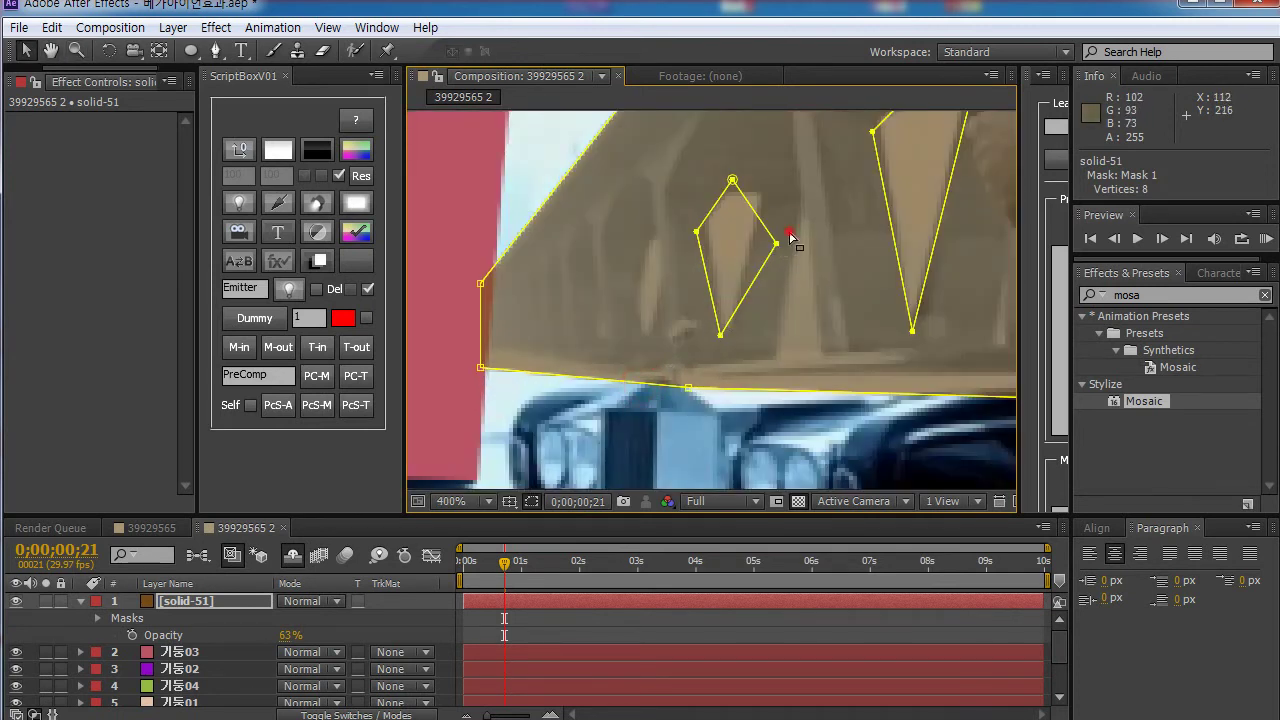
left_click_drag(776, 243, 707, 224)
left_click_drag(850, 225, 881, 212)
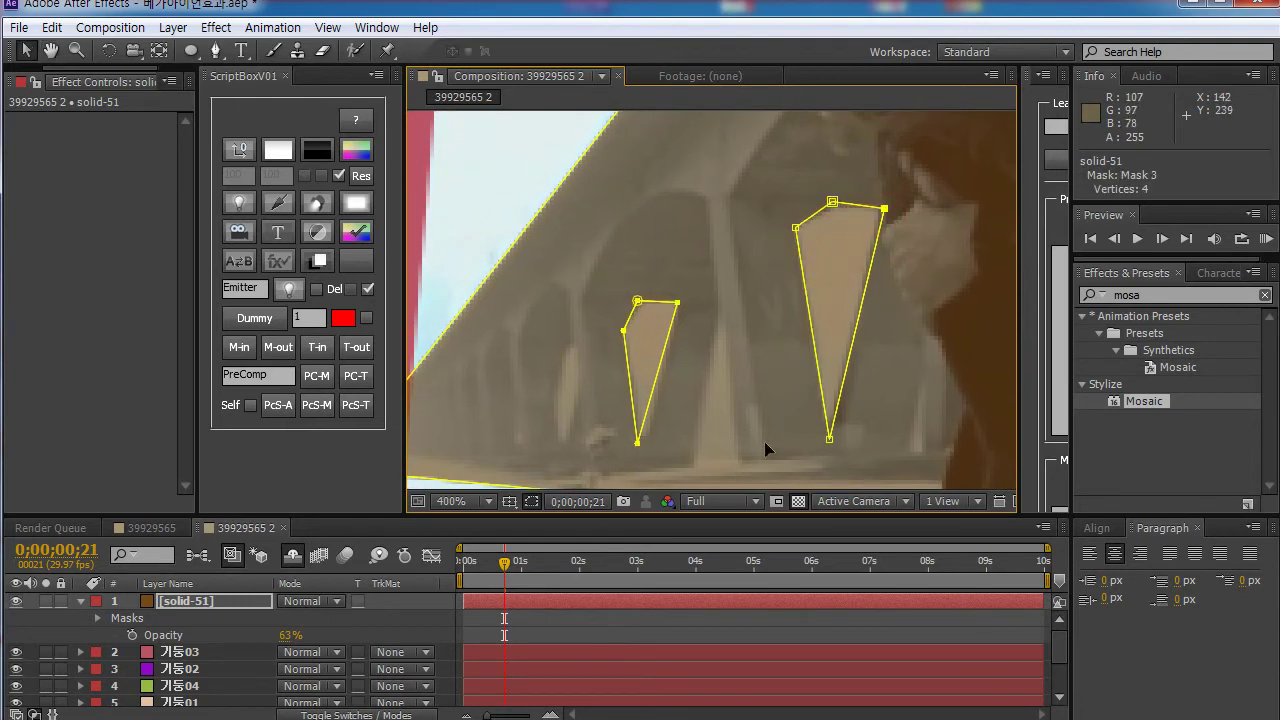
Step: Adjust the distant bridge mask's vertices beside the red pillar to follow the pillar's edge, and return the zoom to 100%
left_click_drag(582, 393, 779, 335)
left_click_drag(632, 324, 636, 321)
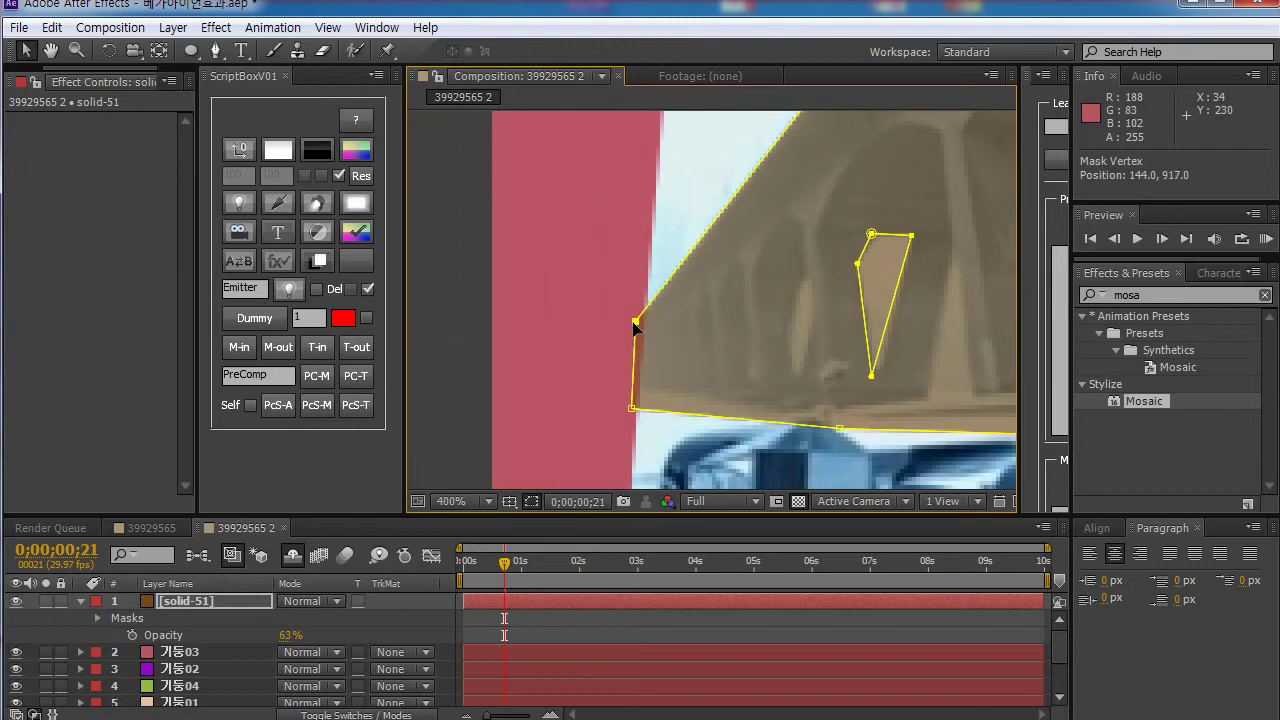
scroll(800, 351, "down", 4)
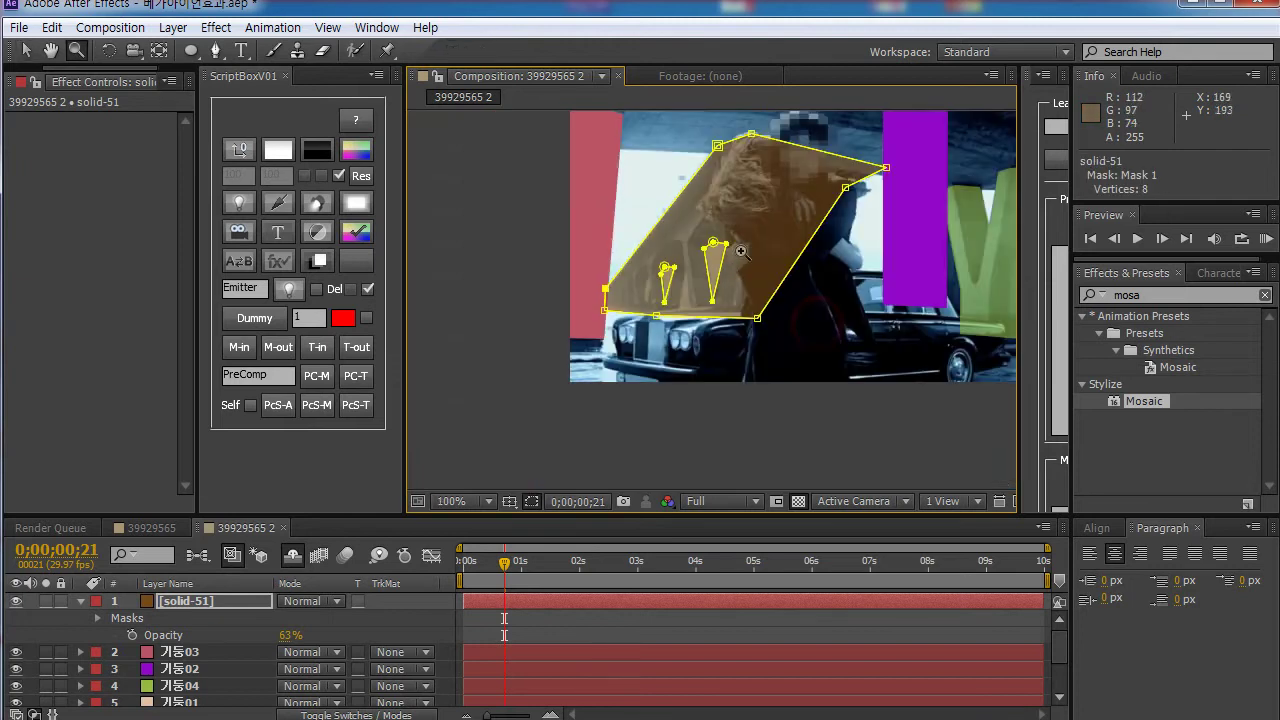
Step: Rename the masked distant bridge solid as 다리02
key("v")
left_click(180, 601)
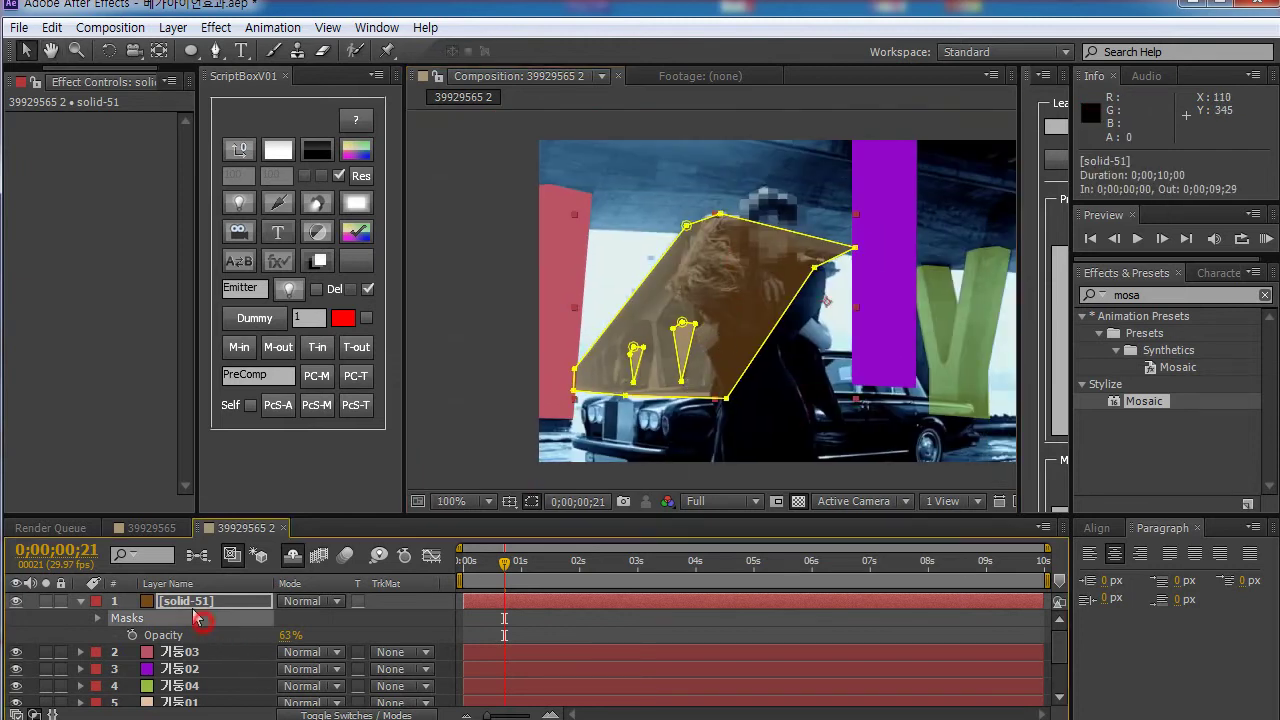
key("Return")
type("다리02")
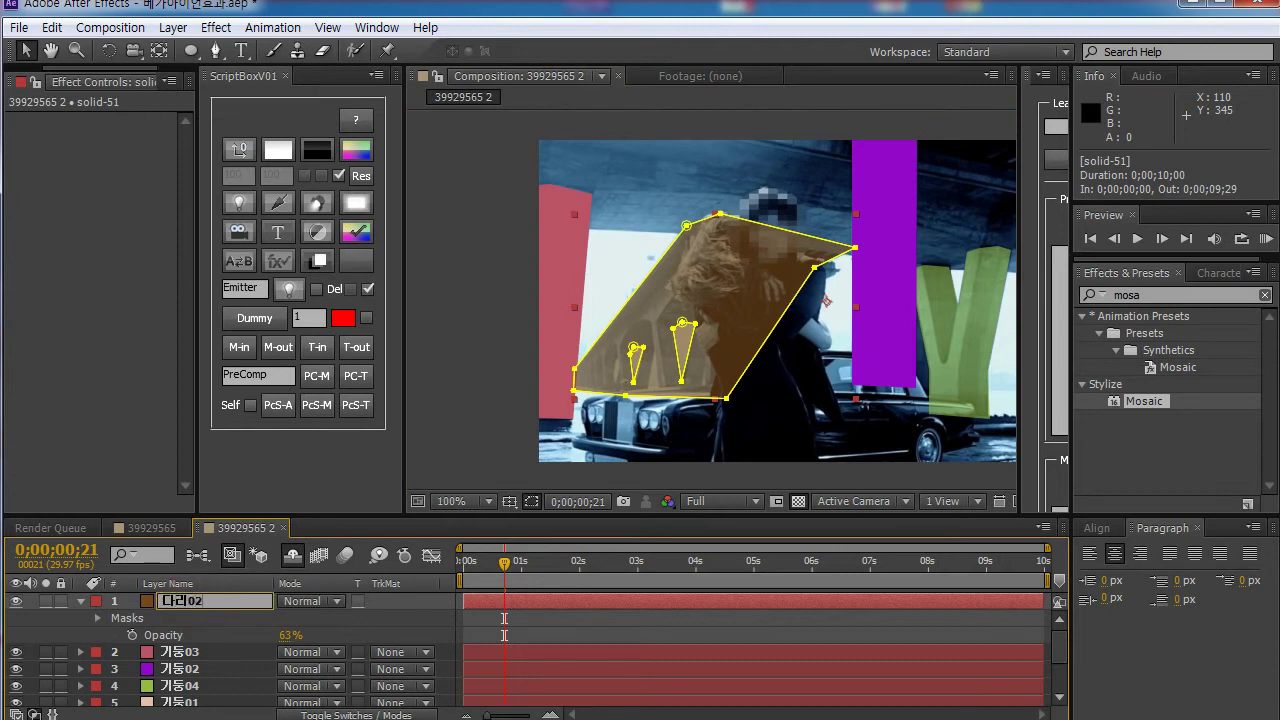
key("Return")
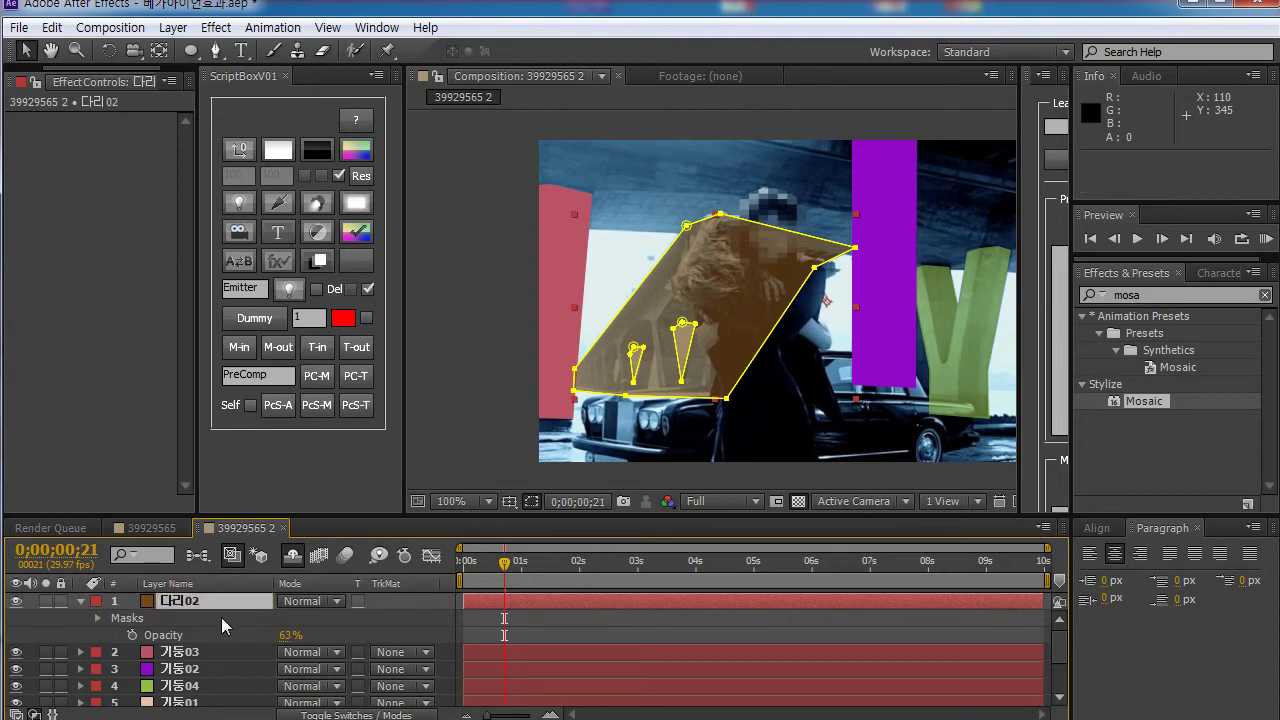
Step: Set the 다리02 solid's opacity to 100% and move it below the 다리01 layer
left_click(221, 617)
left_click_drag(296, 637, 330, 637)
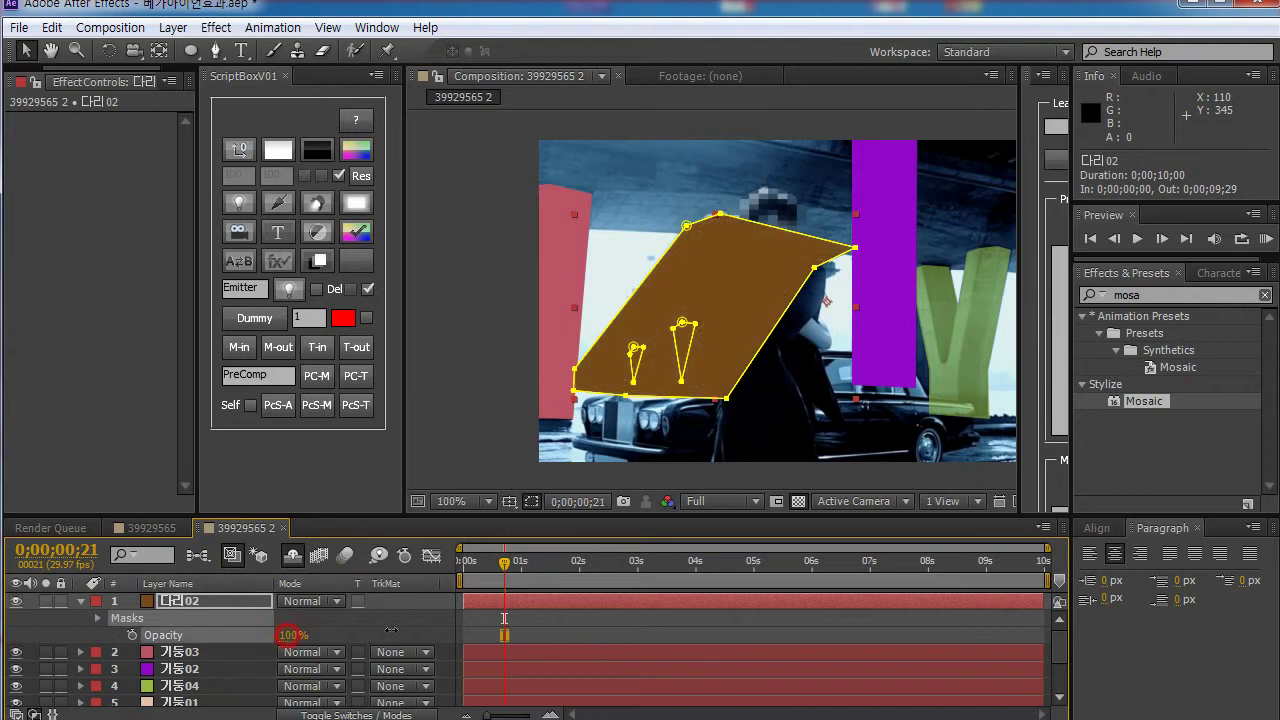
left_click(180, 652)
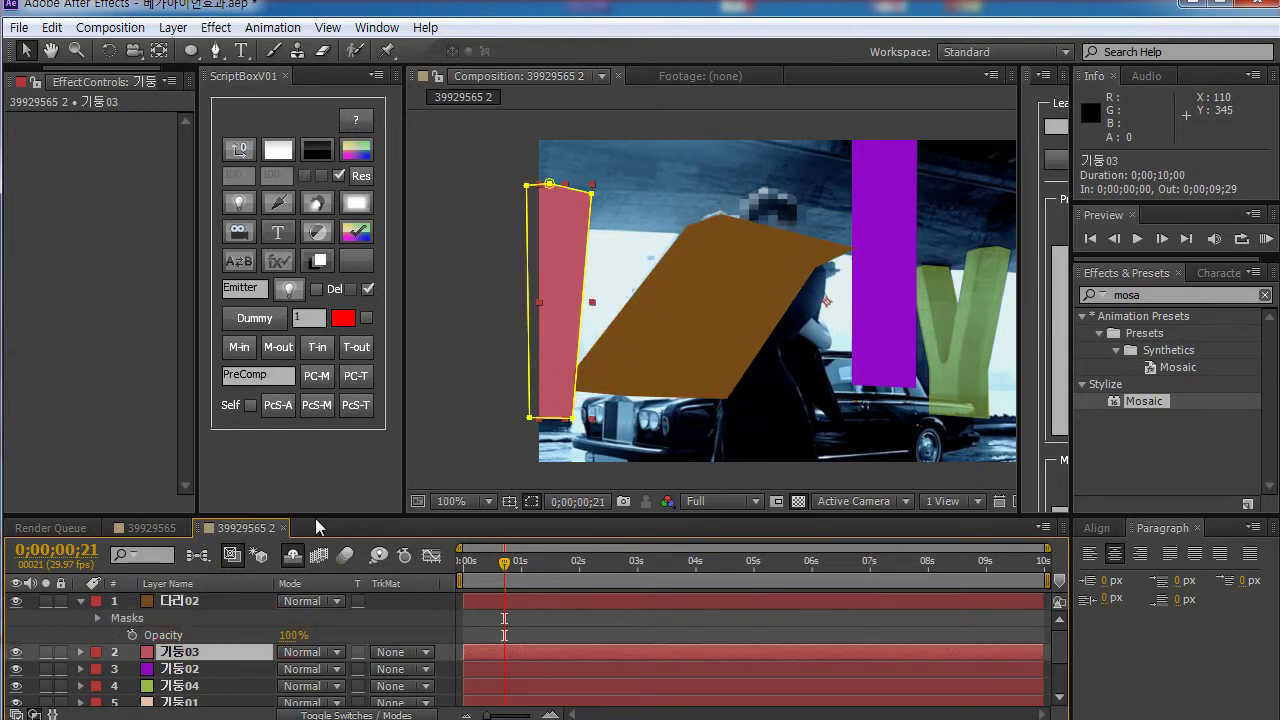
left_click_drag(323, 514, 343, 362)
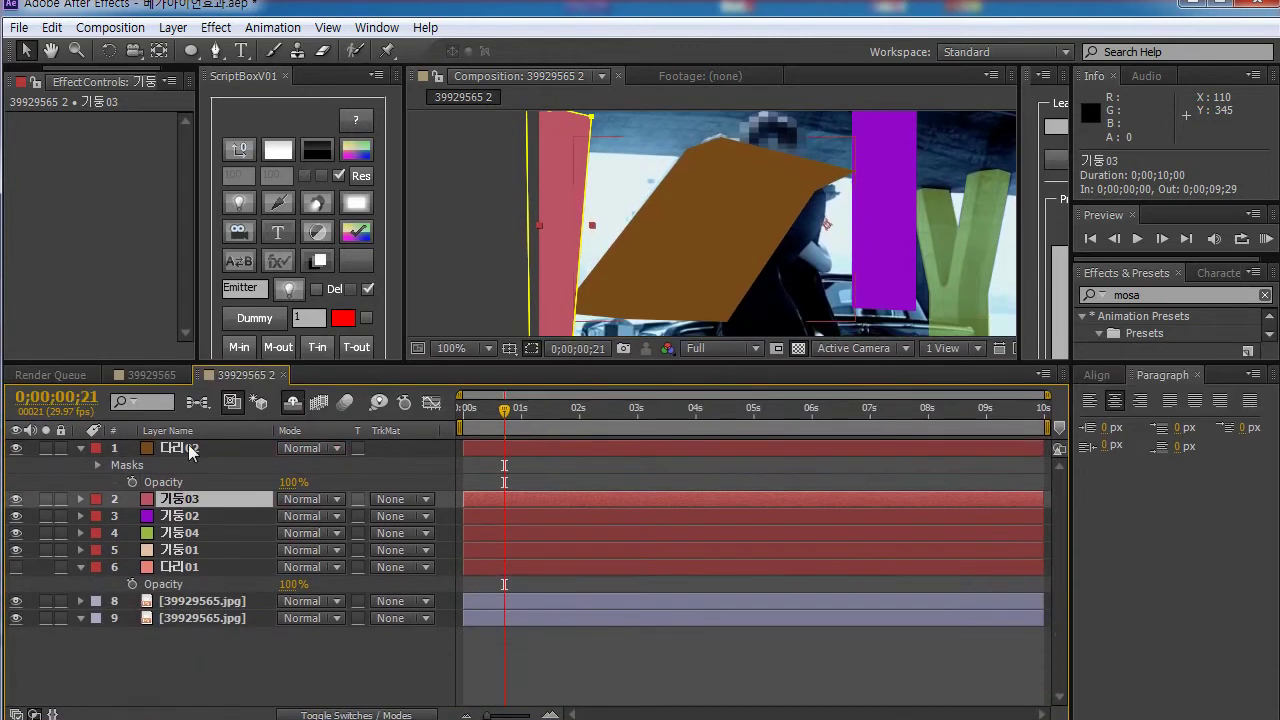
left_click_drag(180, 448, 190, 560)
left_click(187, 517)
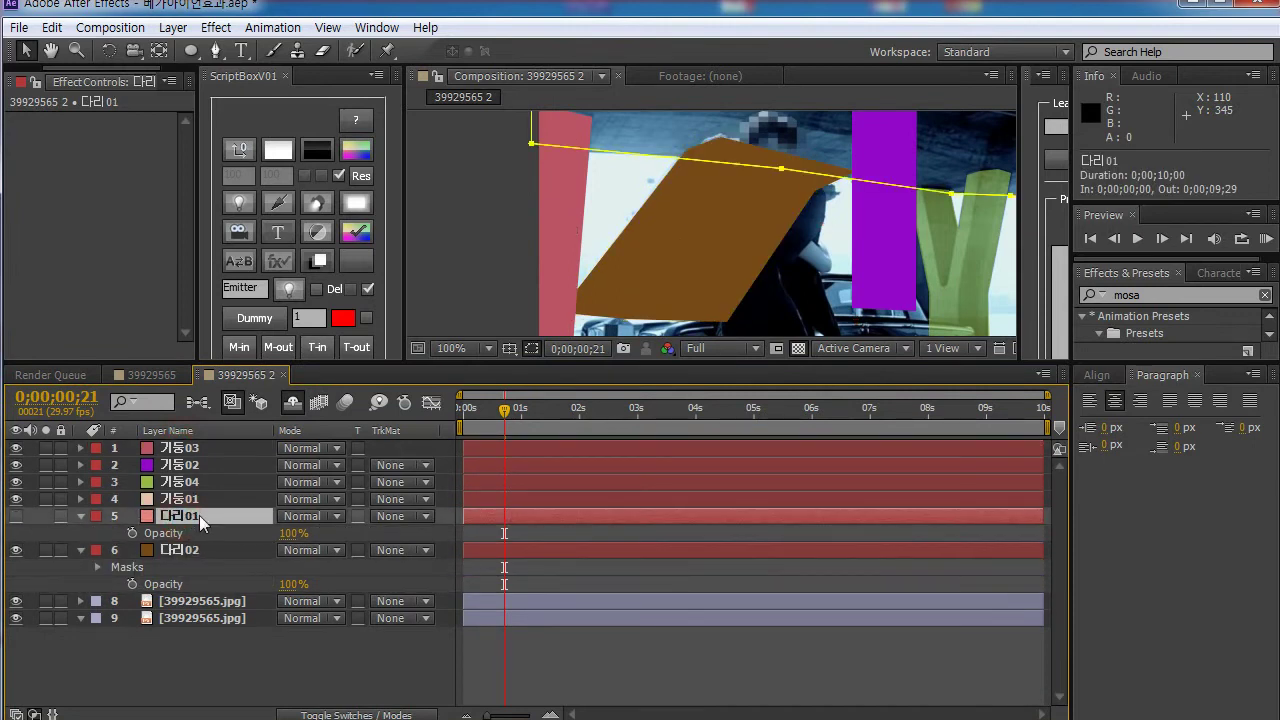
Step: Collapse the open properties of the layers from 기둥03 down to the upper photo layer and enlarge the composition view again
left_click(180, 465)
left_click(180, 448)
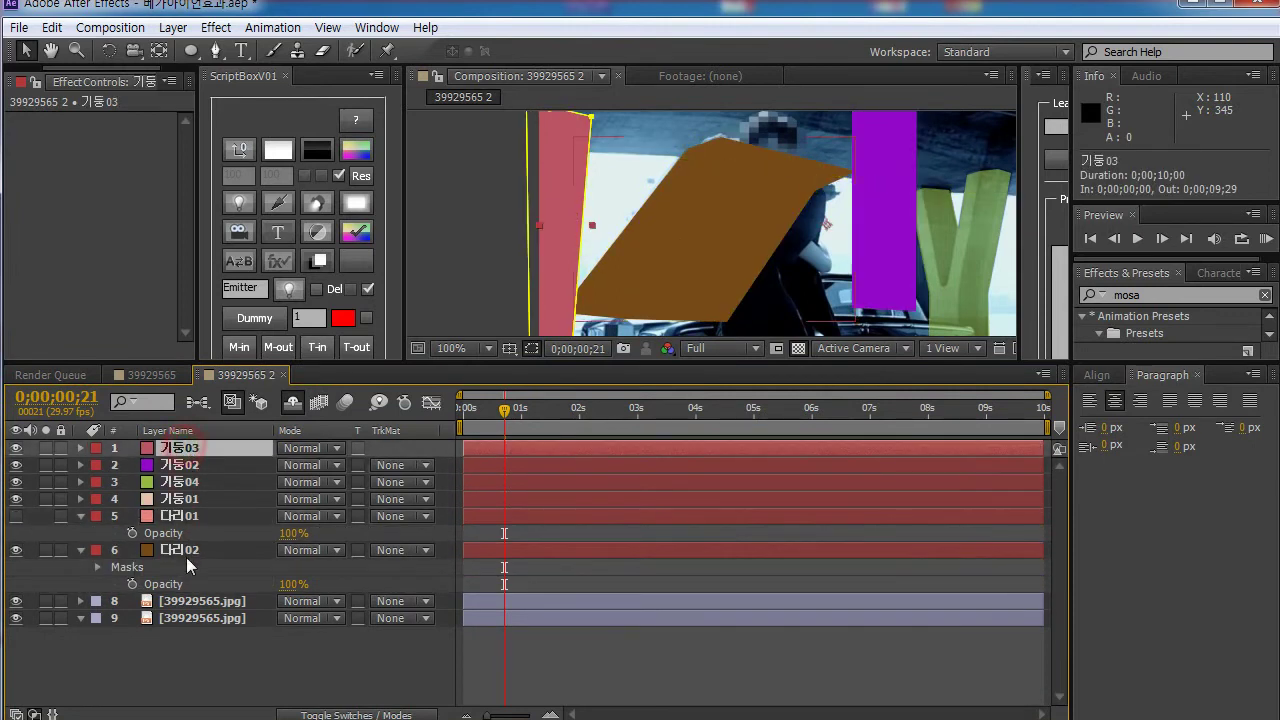
left_click(180, 601, "shift")
key("u")
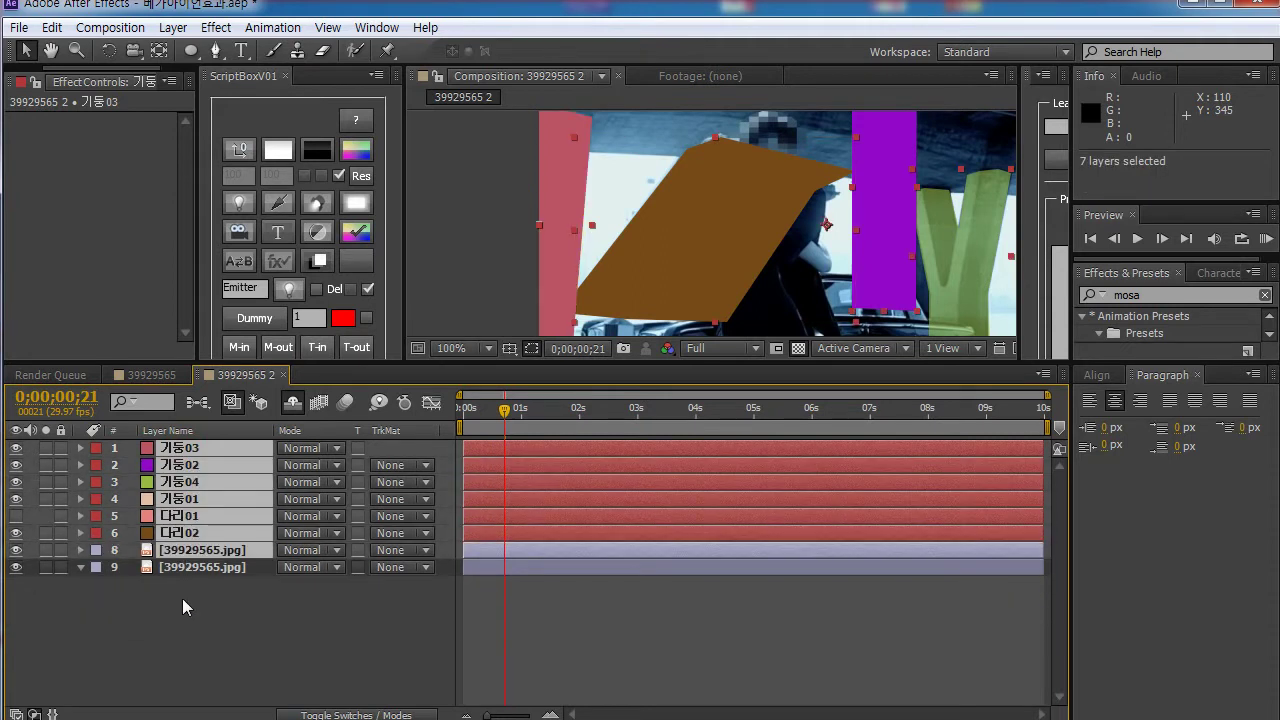
left_click(223, 629)
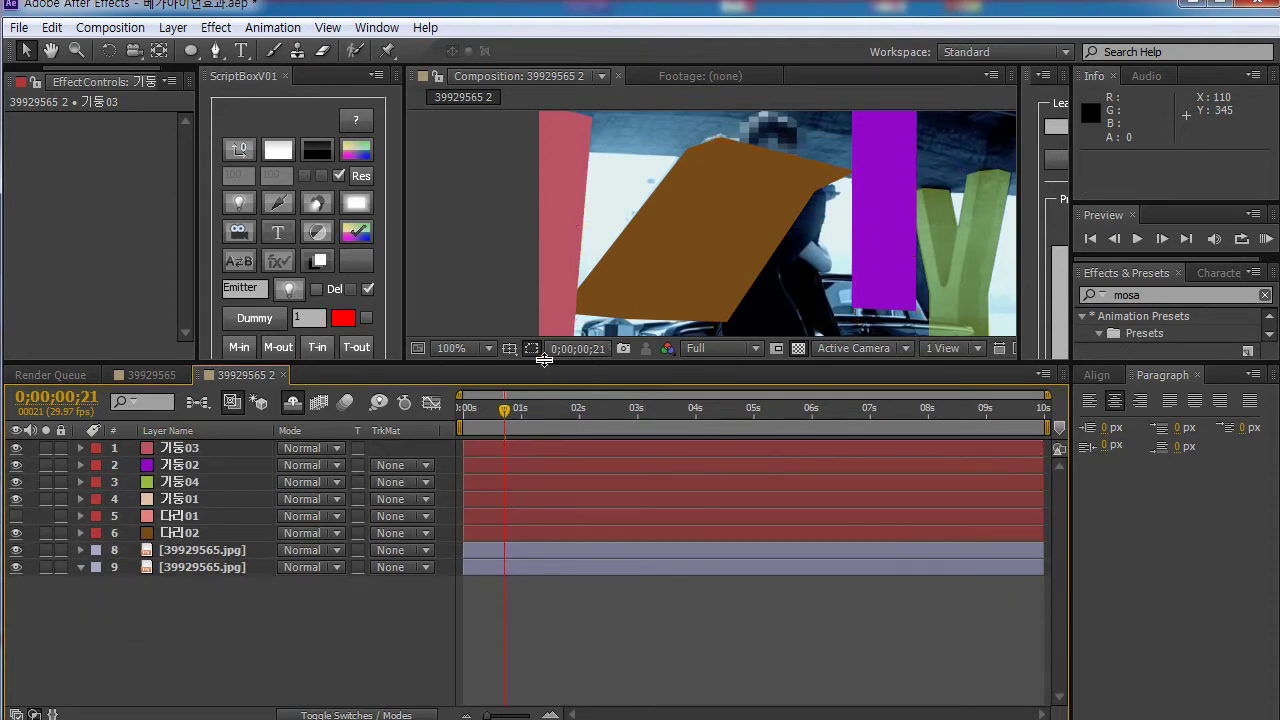
left_click_drag(544, 360, 545, 459)
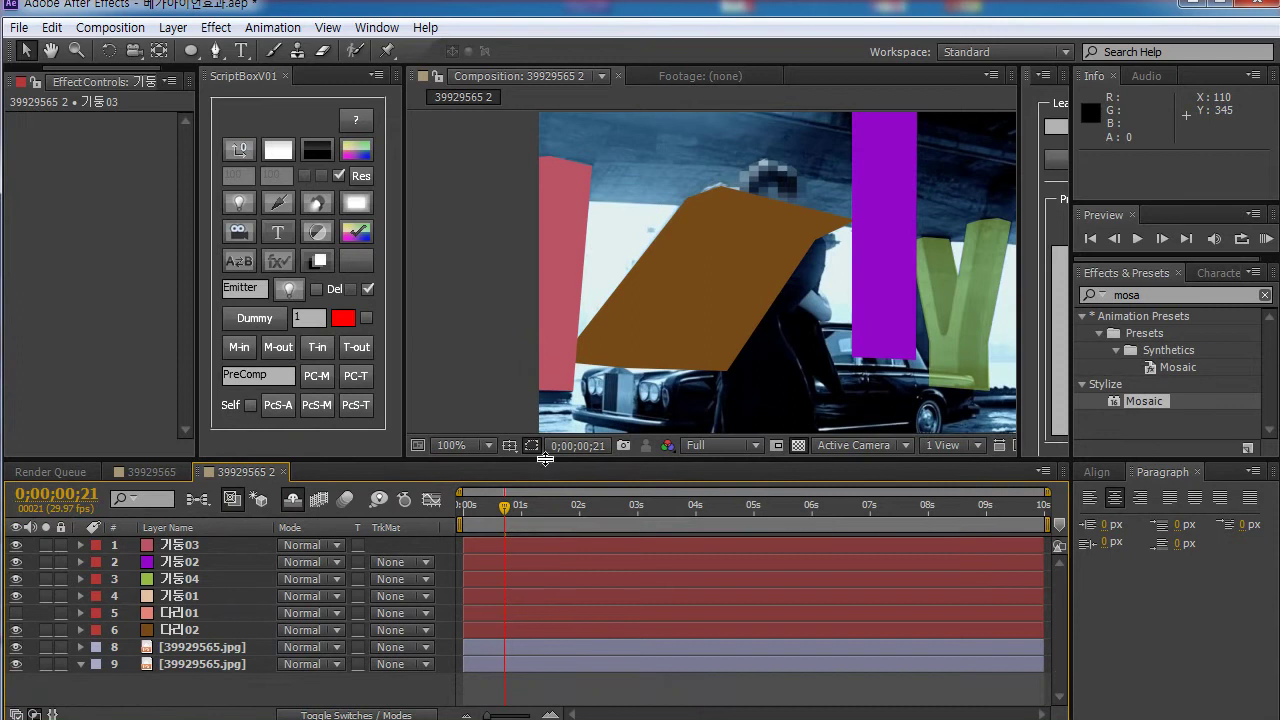
Step: Make 다리01 visible and move all six pillar and bridge solids beneath the cut-out photo layer
left_click(15, 612)
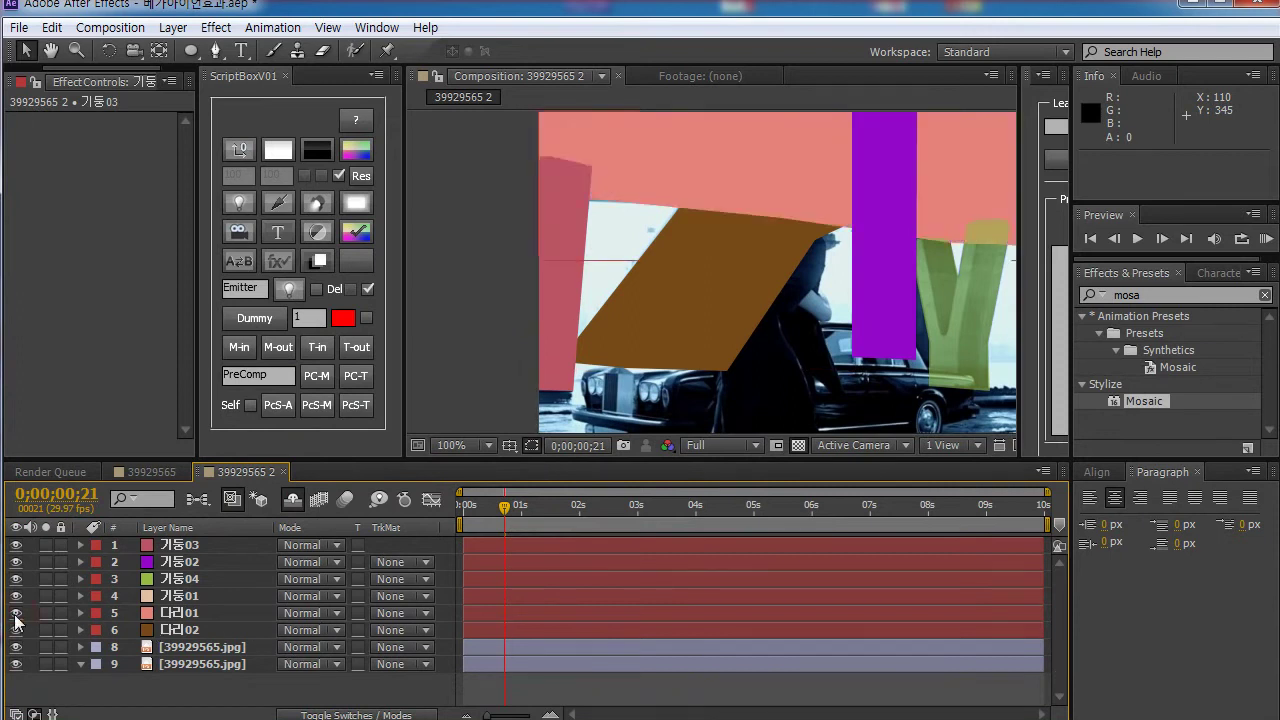
left_click(180, 630)
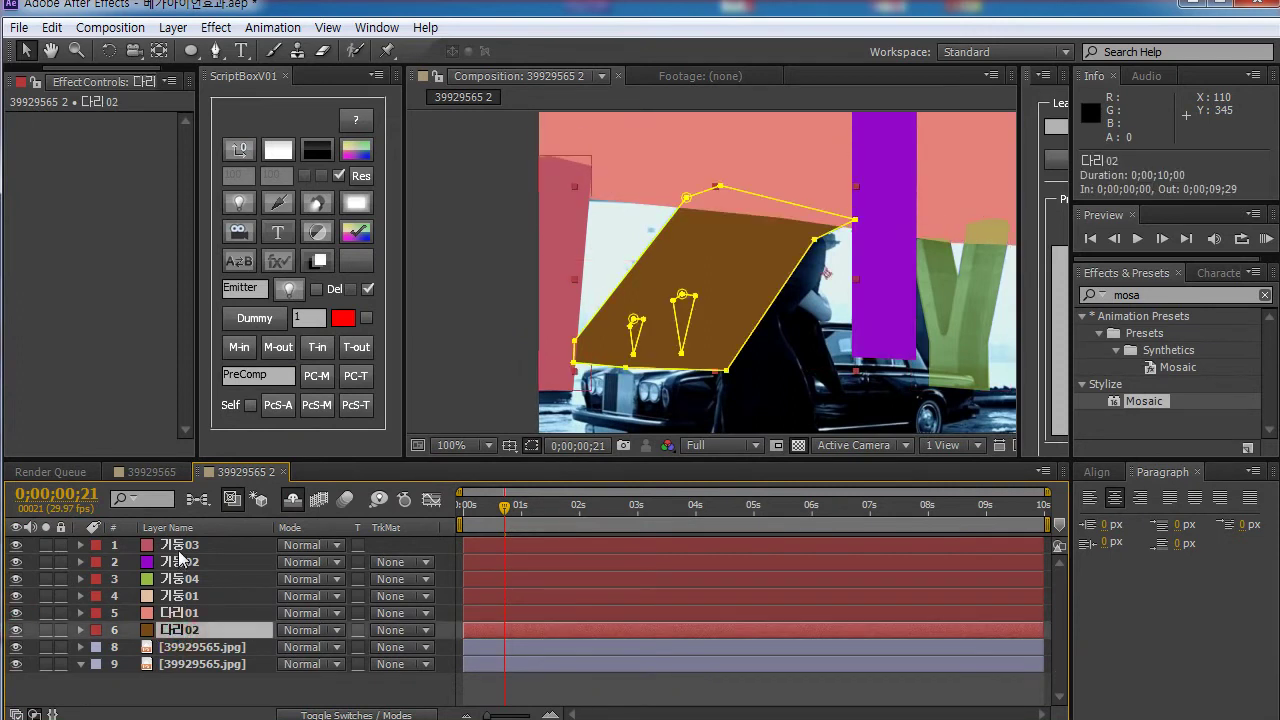
left_click(180, 546, "shift")
left_click_drag(180, 630, 218, 660)
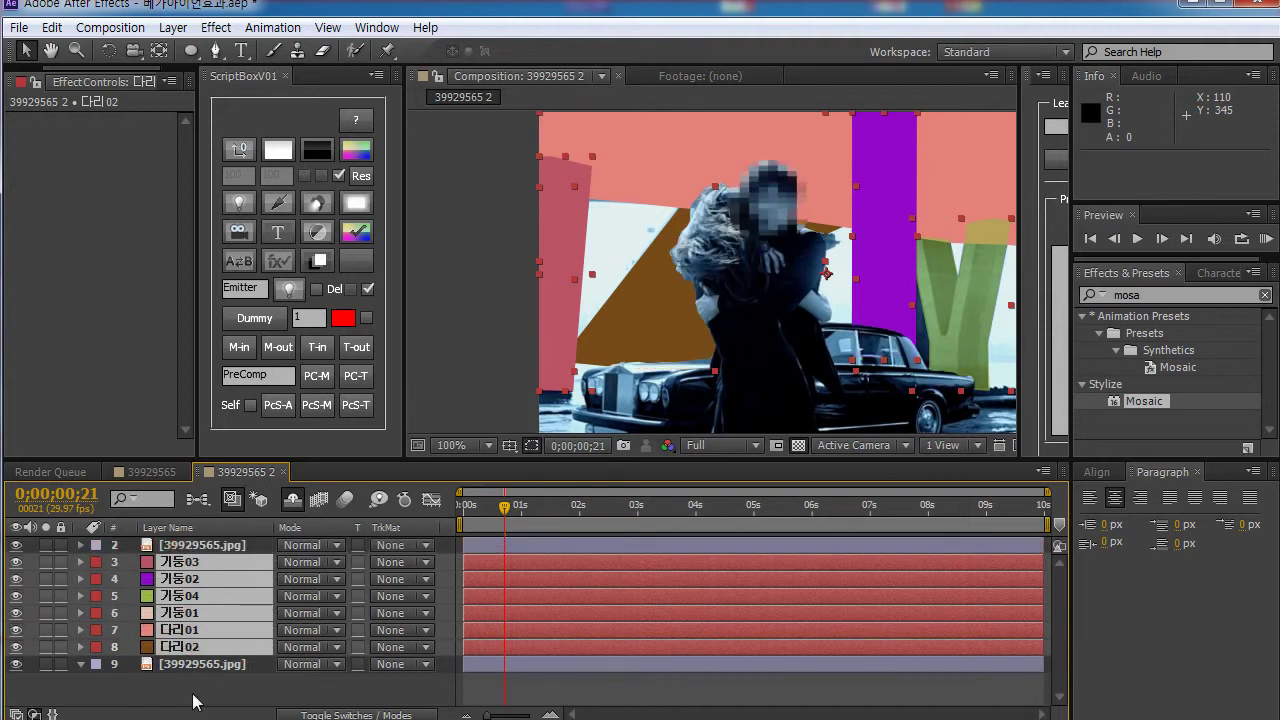
left_click(195, 700)
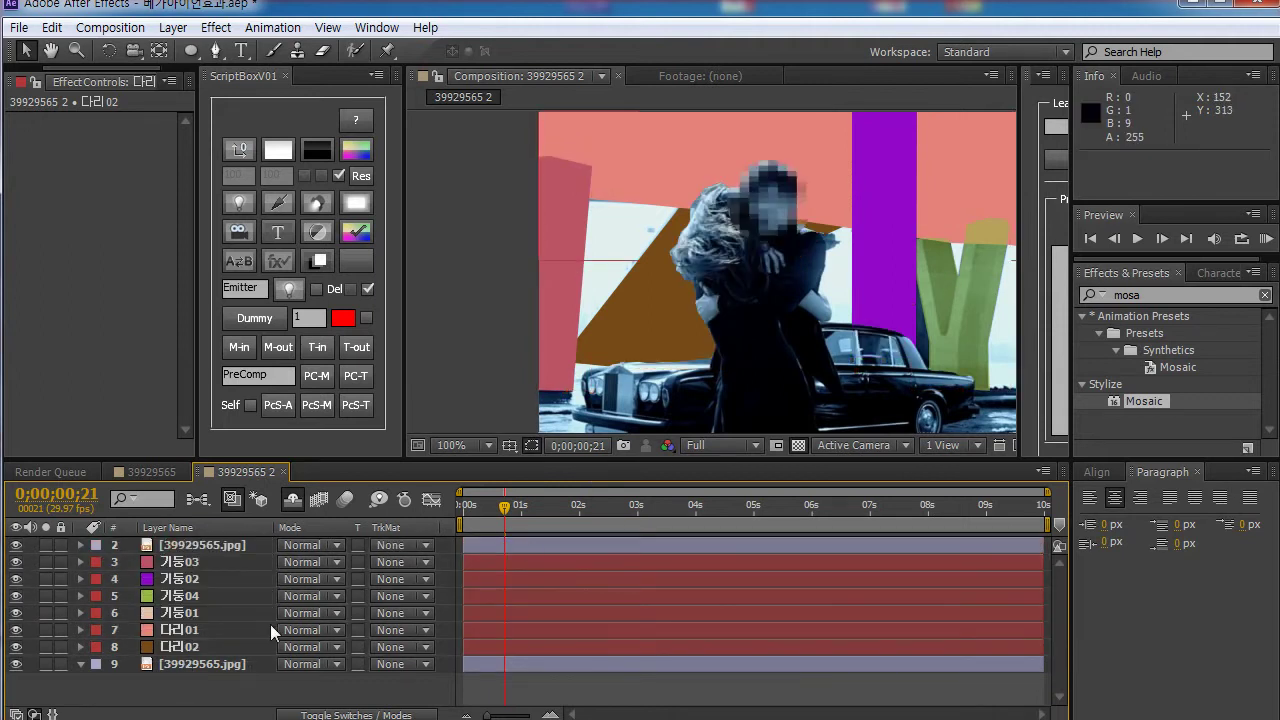
Step: Set the 기둥04 solid's opacity to 100% and fit the whole composition in the view
left_click(186, 597)
key("t")
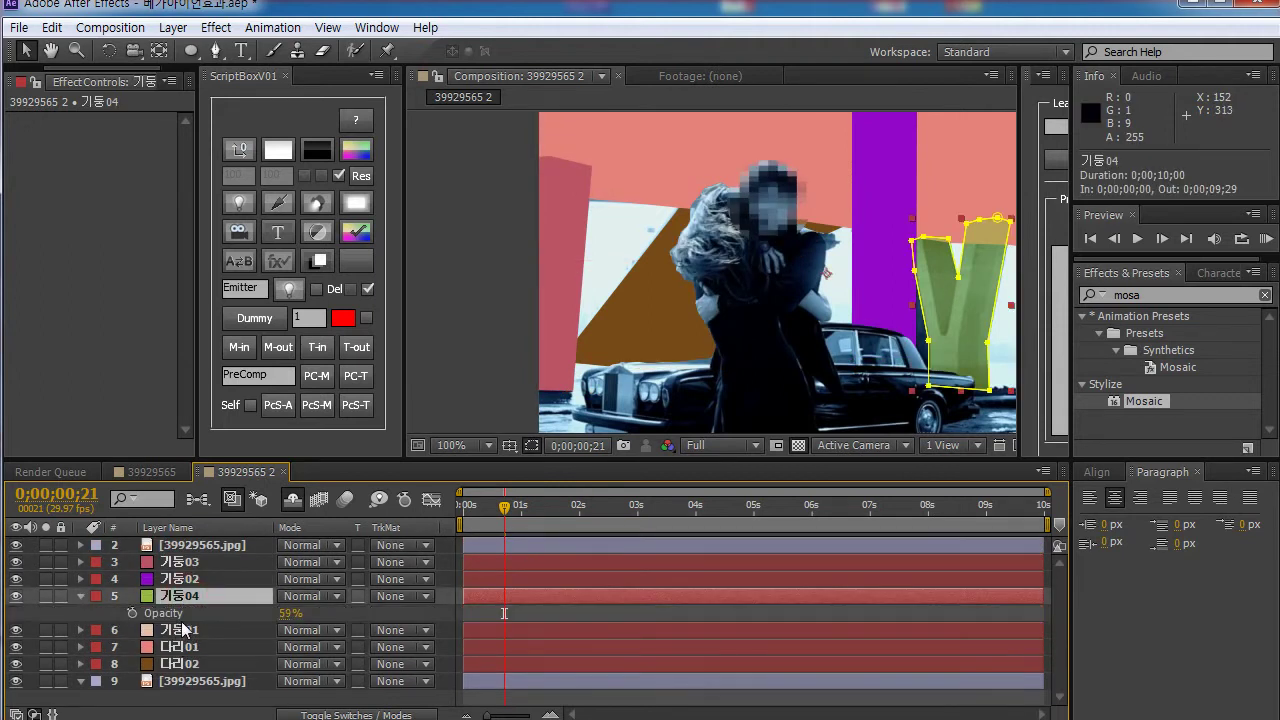
left_click_drag(285, 620, 330, 620)
left_click(211, 629)
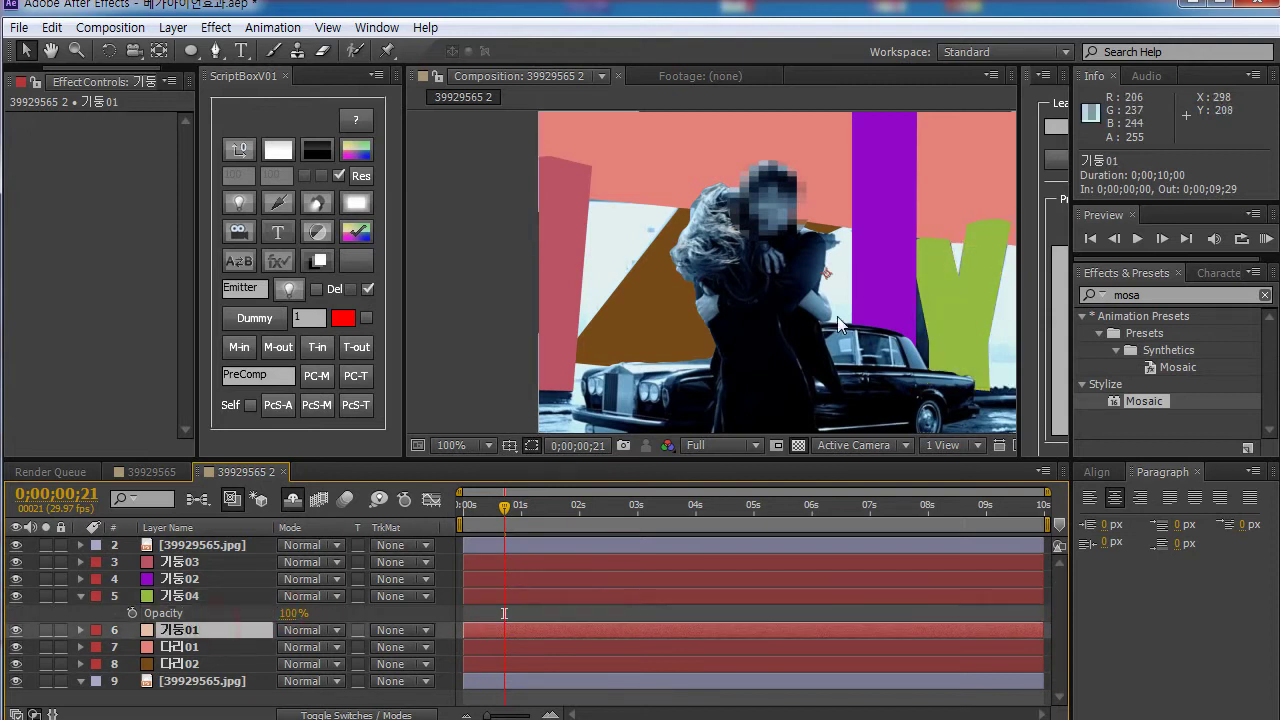
left_click(480, 445)
left_click(478, 471)
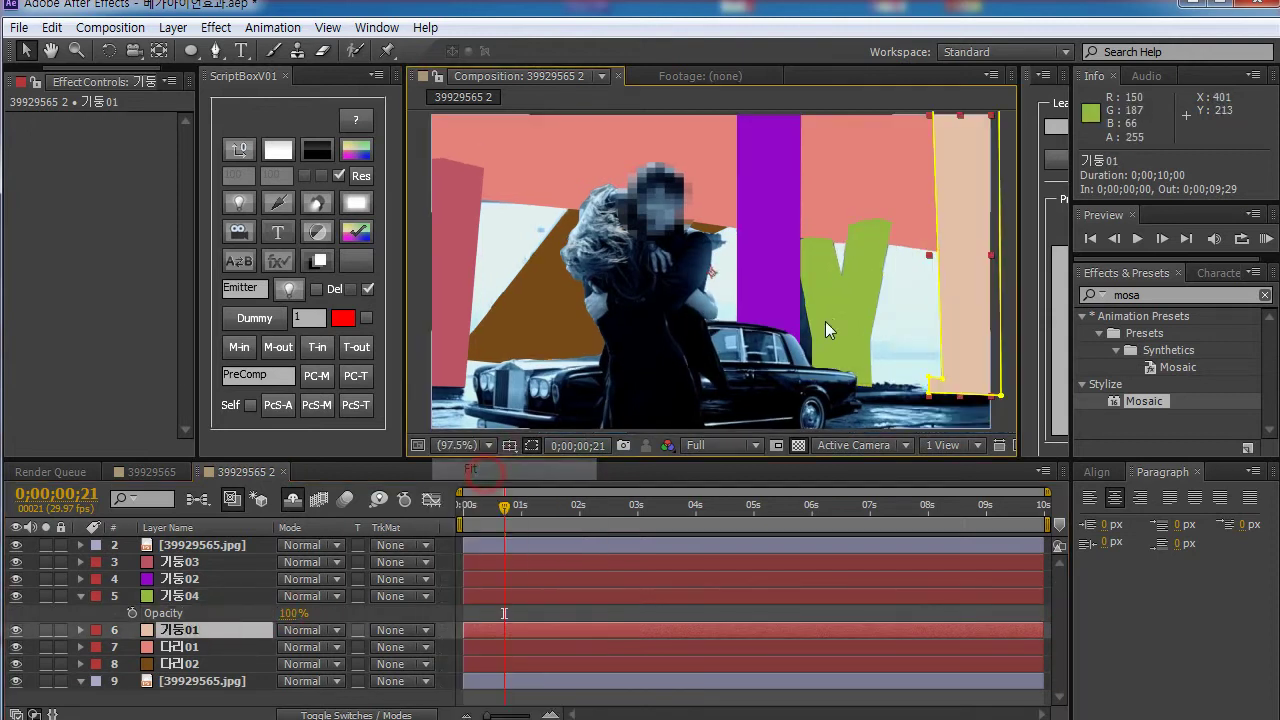
Step: Add a new full-frame solid directly above the base photo and lower its opacity to 71%
left_click(359, 155)
left_click_drag(195, 548, 200, 690)
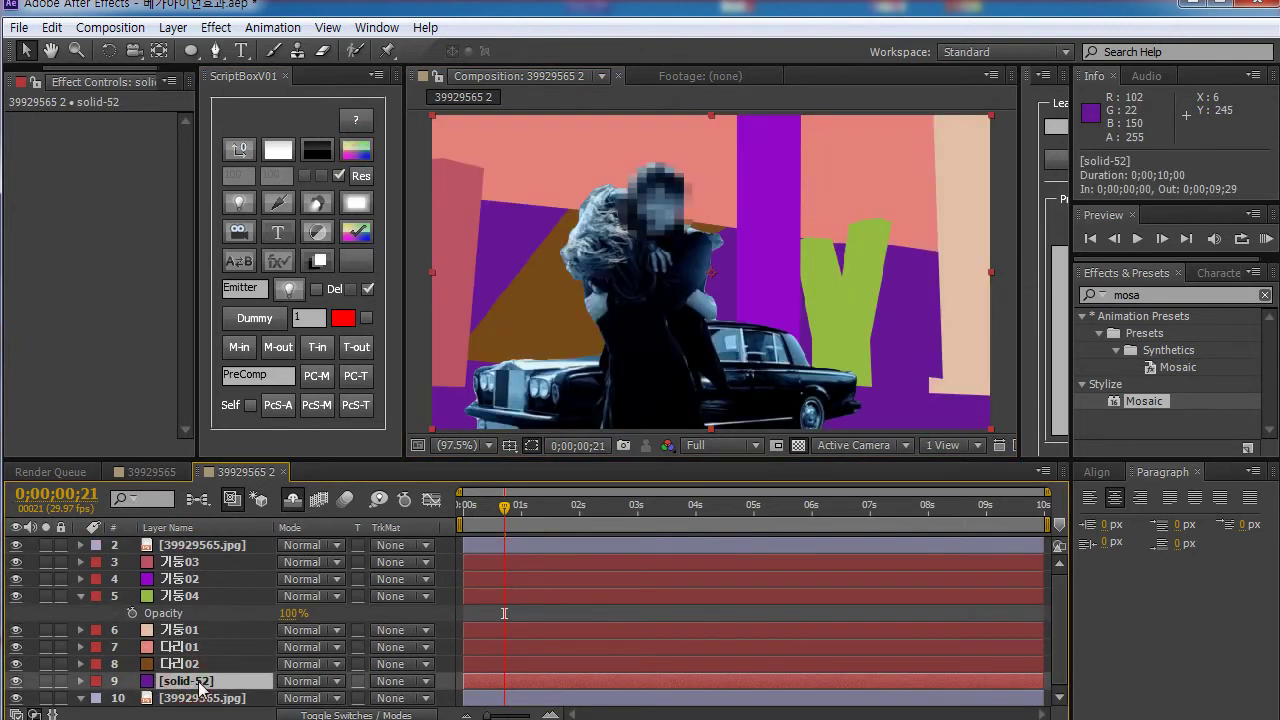
key("z")
left_click(648, 373, "alt")
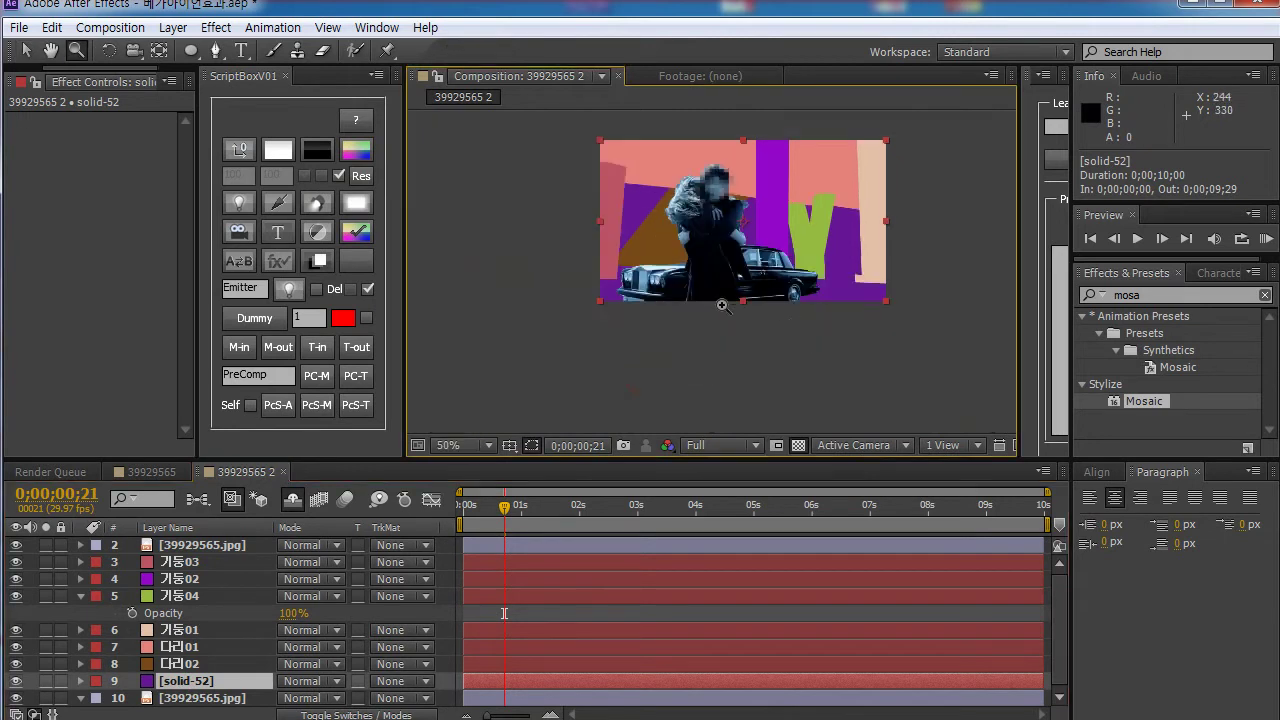
left_click_drag(723, 305, 681, 311)
key("t")
left_click_drag(292, 697, 268, 703)
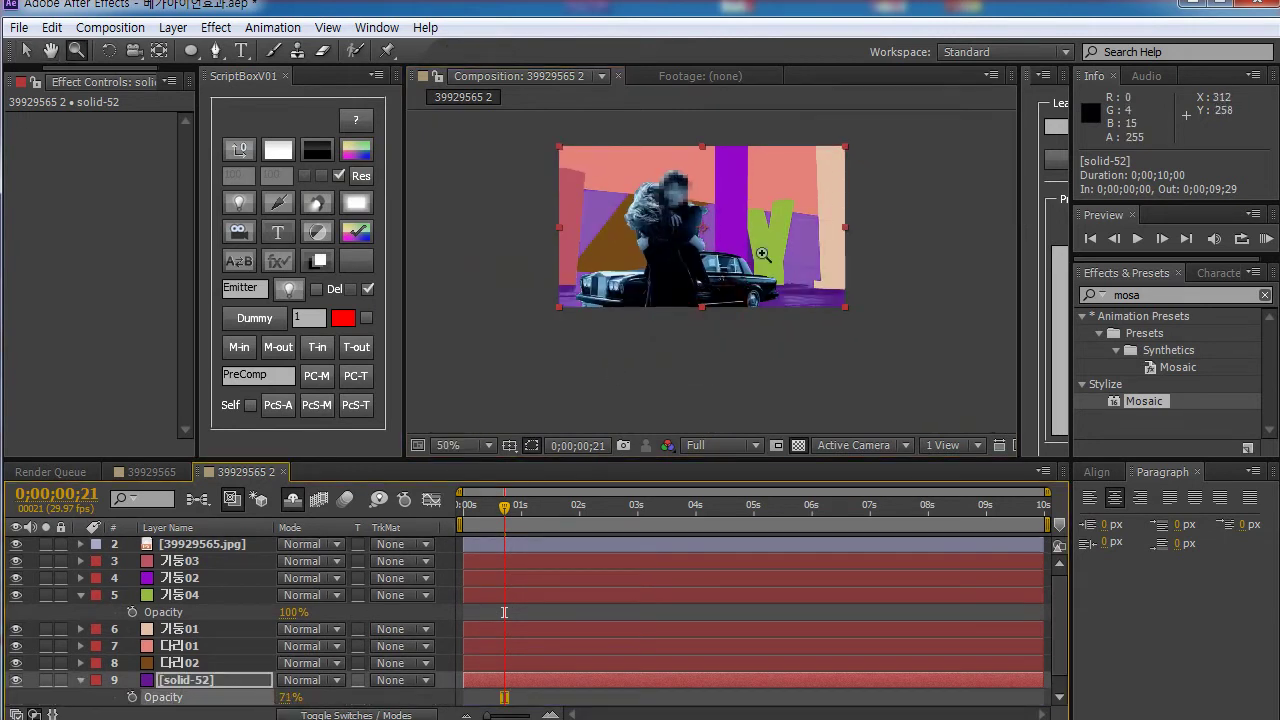
Step: Draw a closed pen mask on the new solid along the ground line, covering the floor and extending past the frame edges
left_click(667, 314)
left_click_drag(600, 260, 524, 362)
key("g")
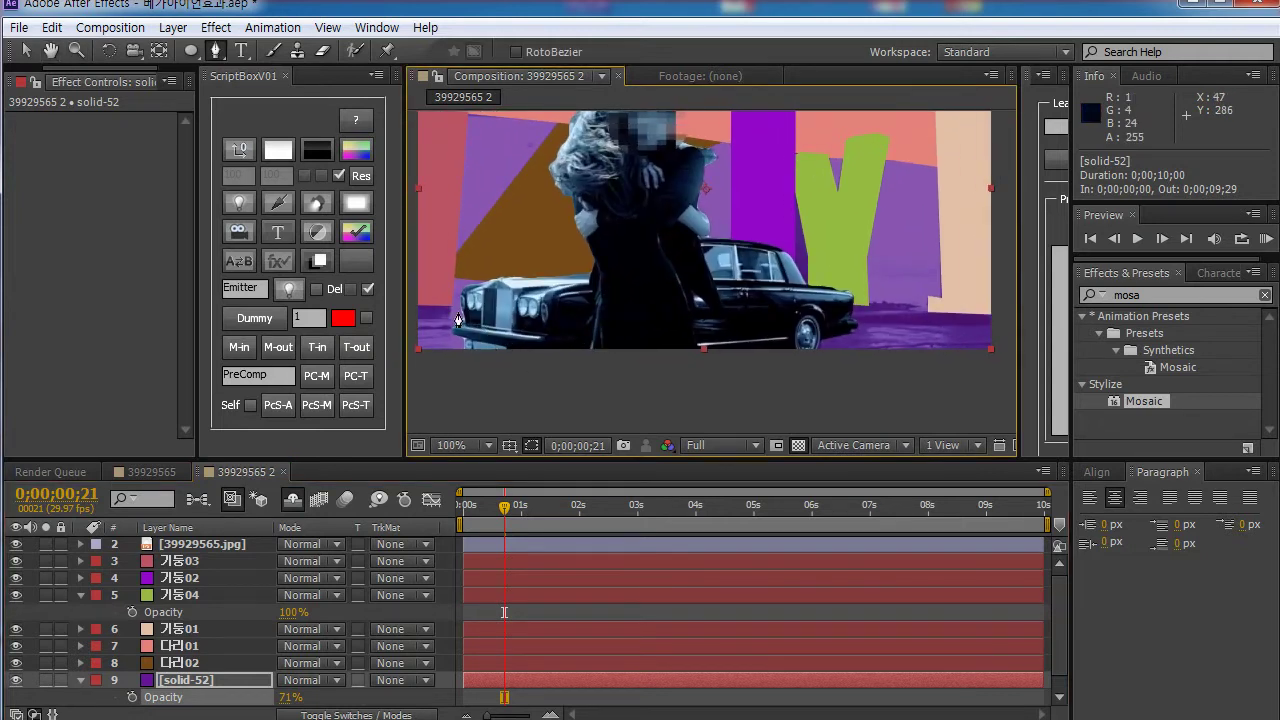
left_click(408, 294)
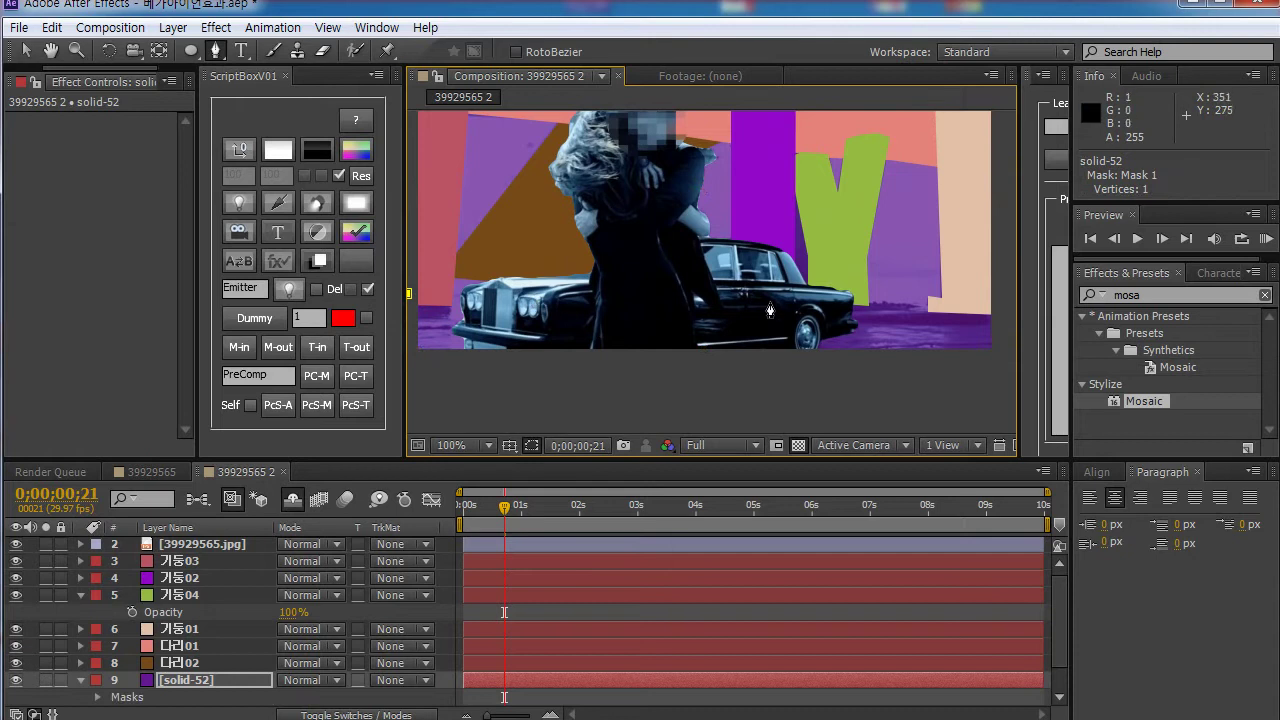
left_click(813, 301)
left_click(921, 303)
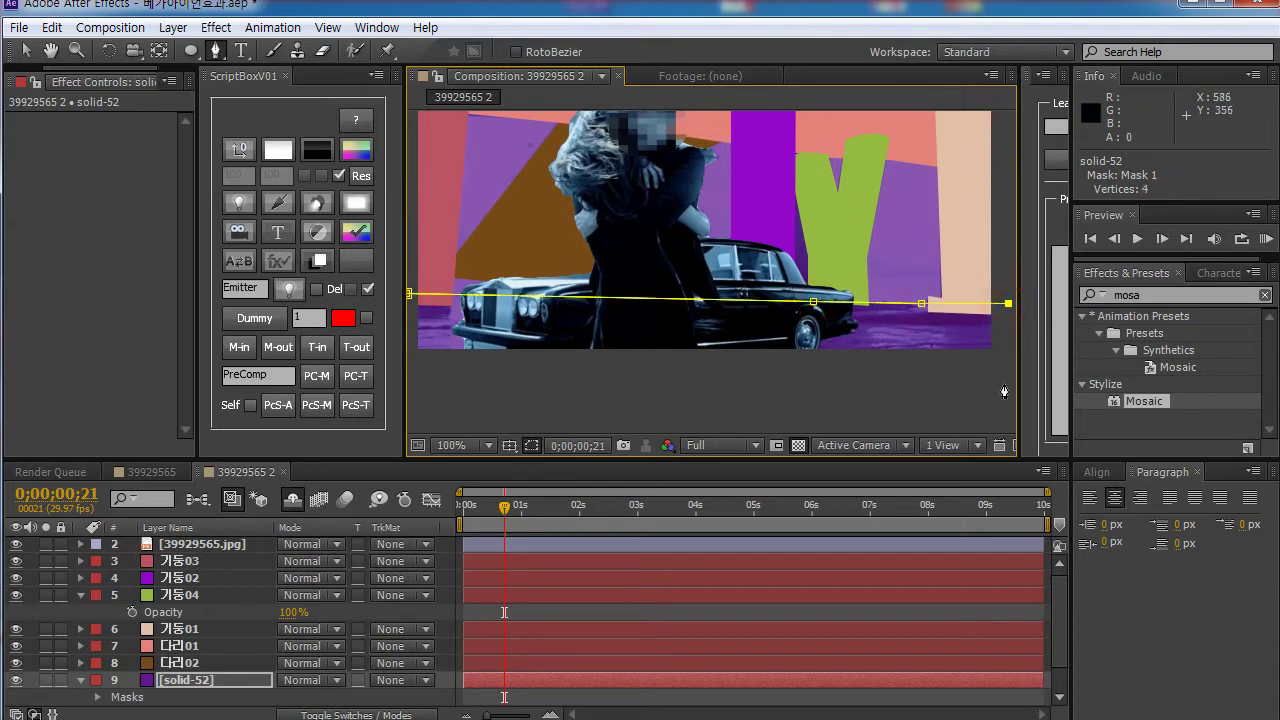
left_click(421, 383)
key("space")
left_click_drag(423, 382, 574, 336)
left_click(580, 295)
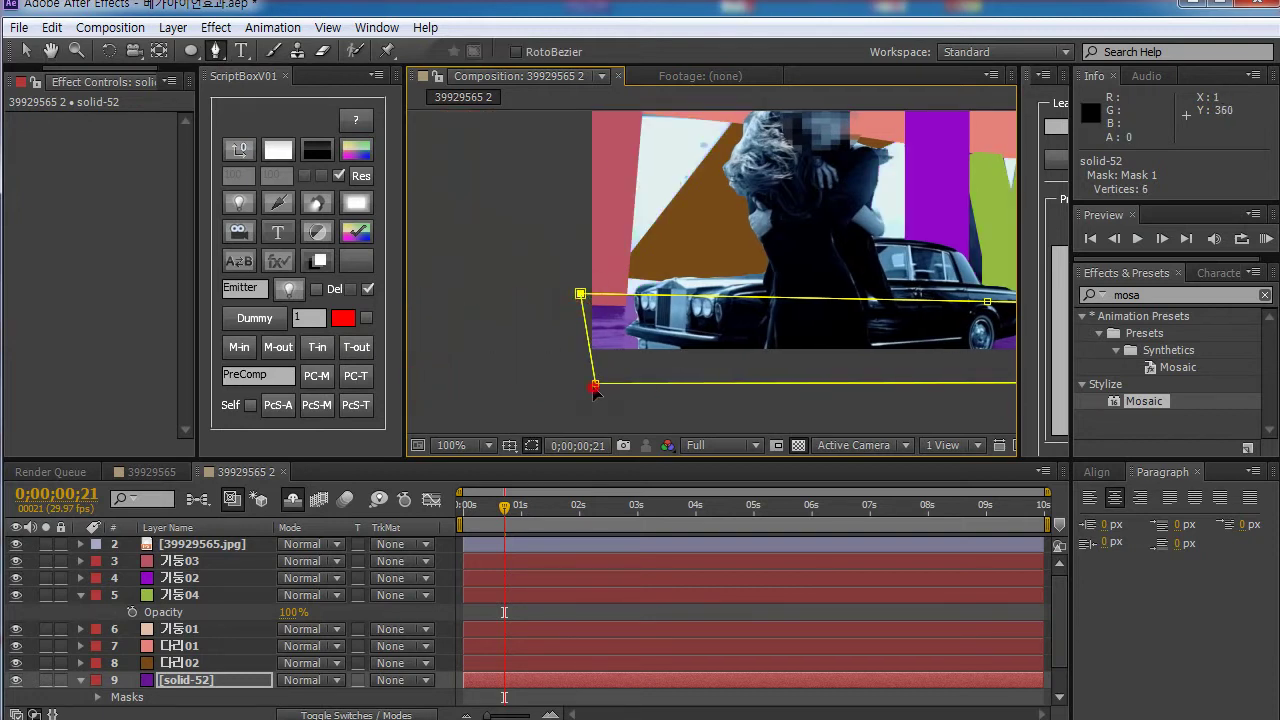
left_click_drag(595, 390, 582, 386)
Step: Rename the masked floor solid as 바닥
left_click(185, 680)
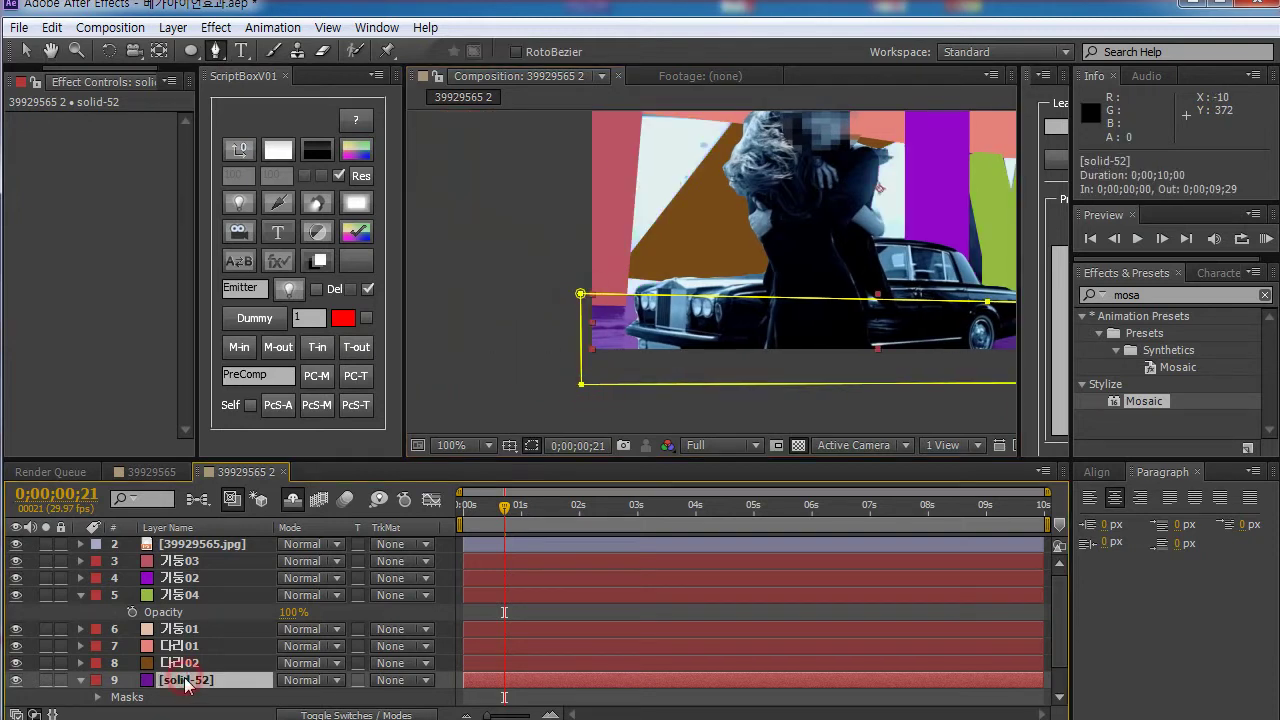
key("Return")
type("qkek")
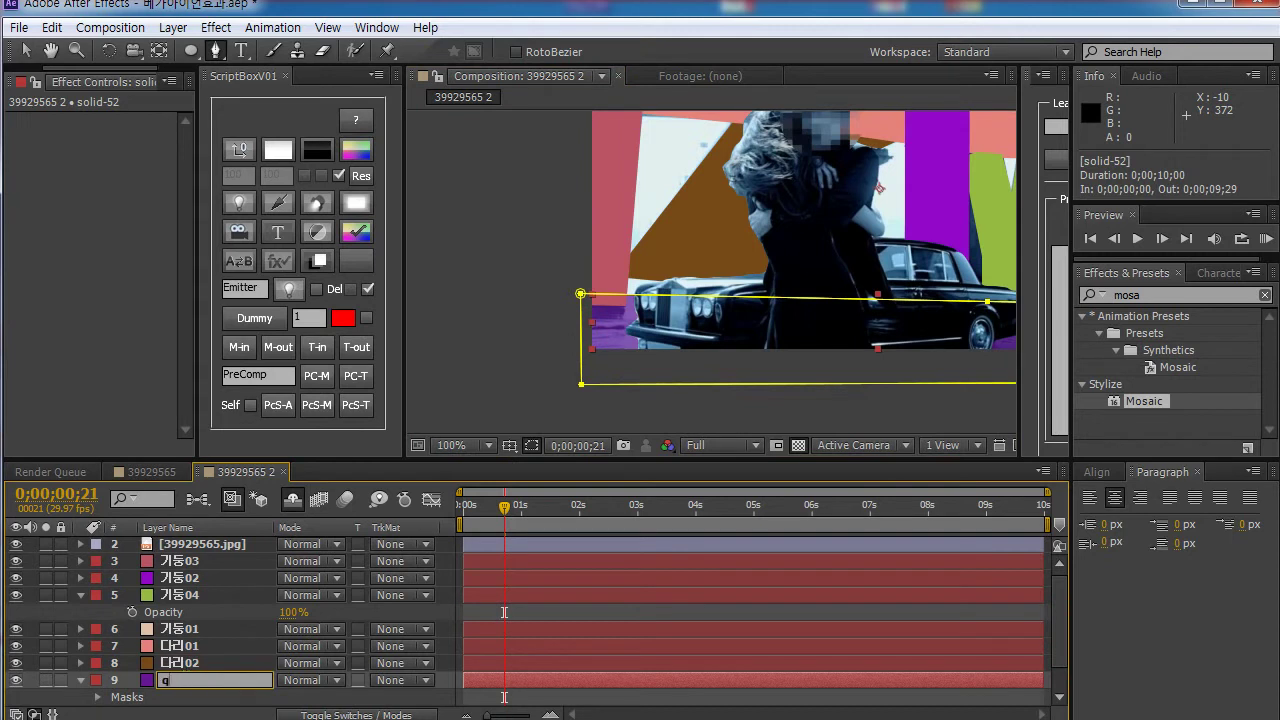
key("Return")
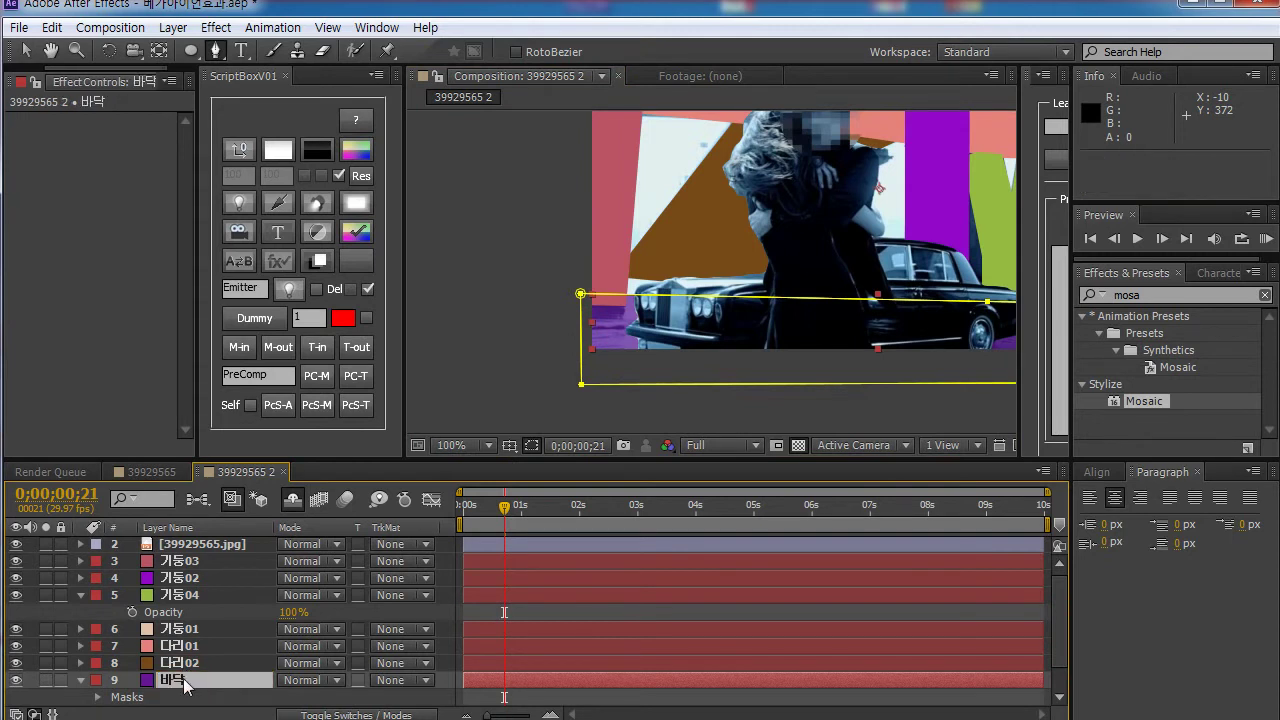
Step: Return the 바닥 solid to its place directly above the base photo and collapse its properties
key("ctrl+[")
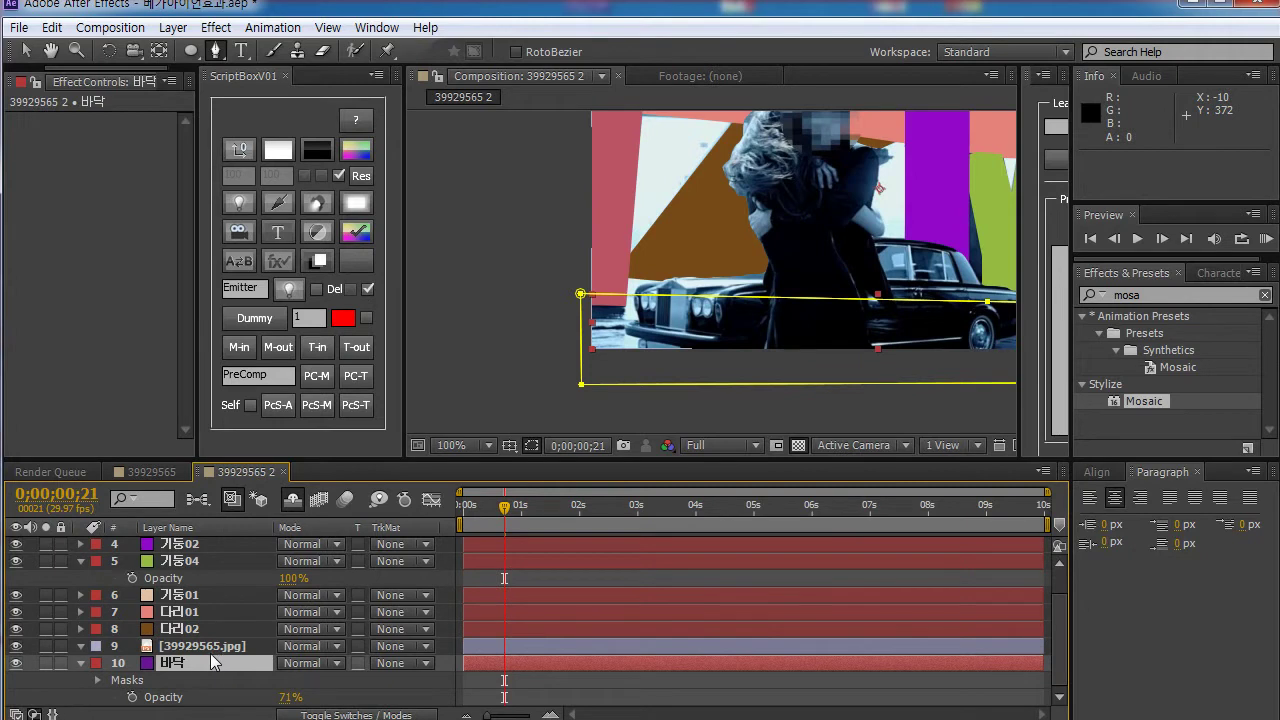
left_click_drag(187, 662, 167, 648)
left_click(176, 629)
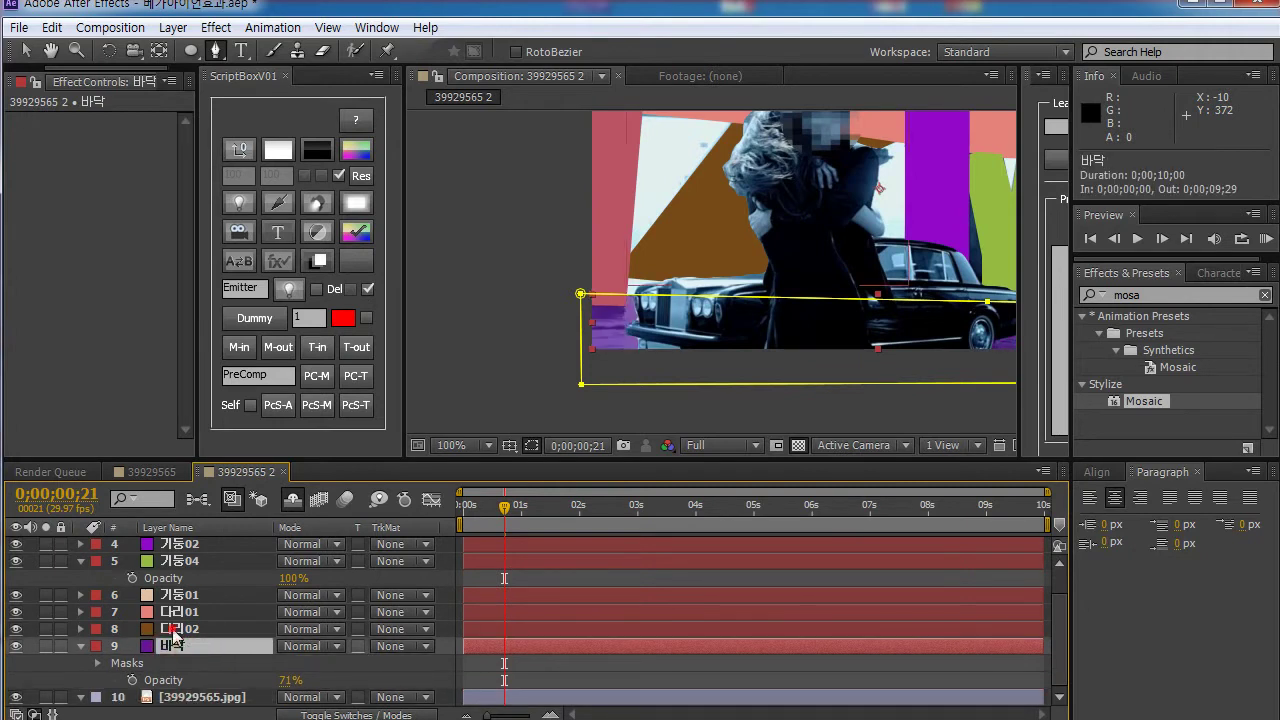
left_click(78, 645)
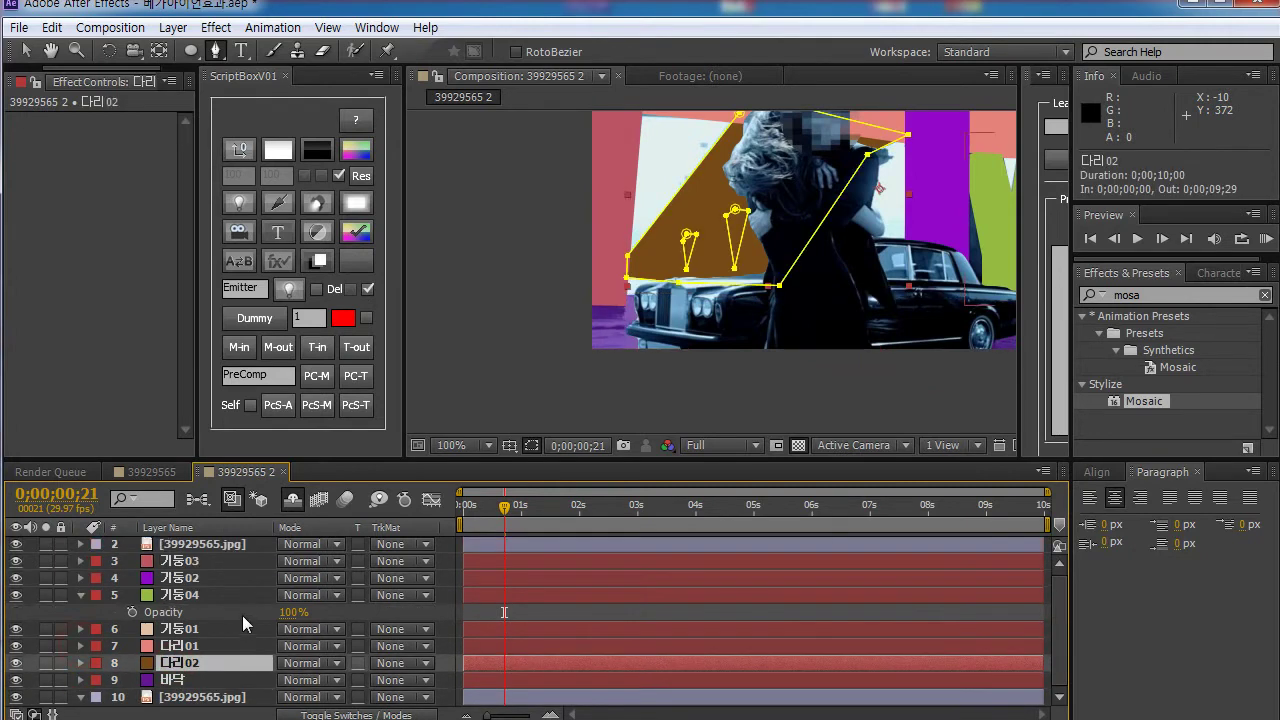
Step: Create another full-frame solid, recolour it bright green and place it between 바닥 and the base photo
left_click(357, 149)
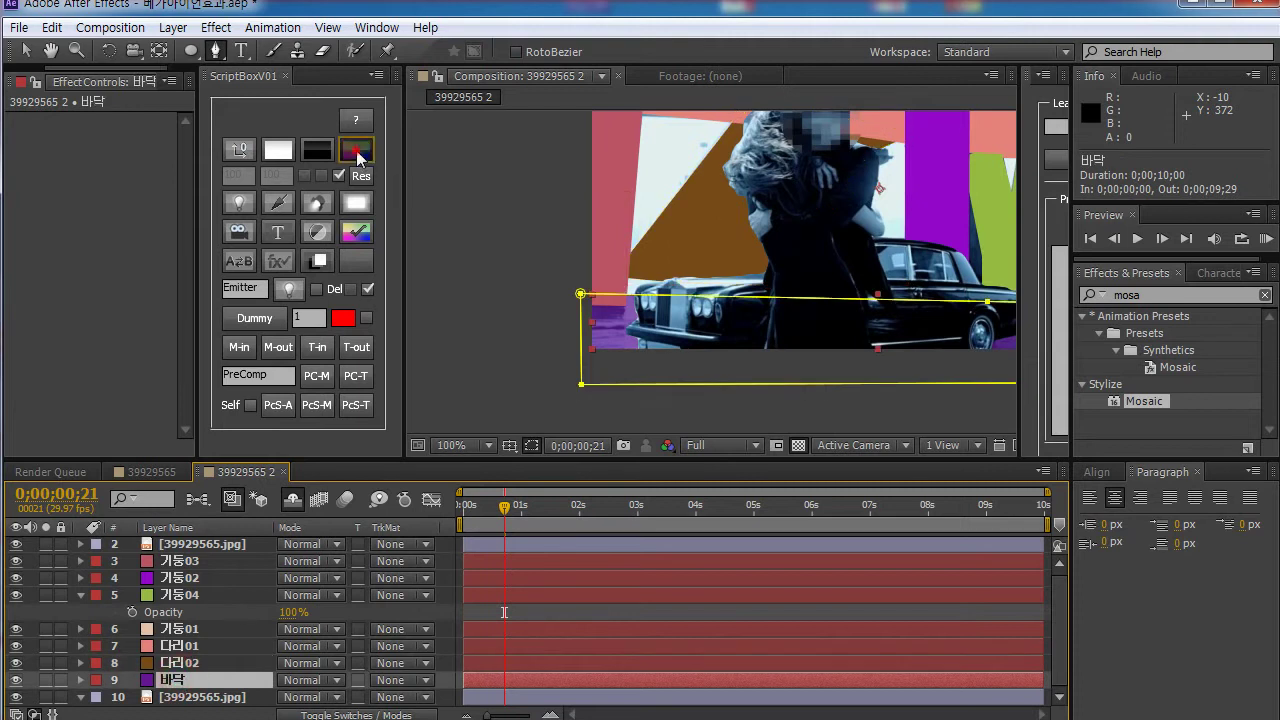
left_click(204, 543)
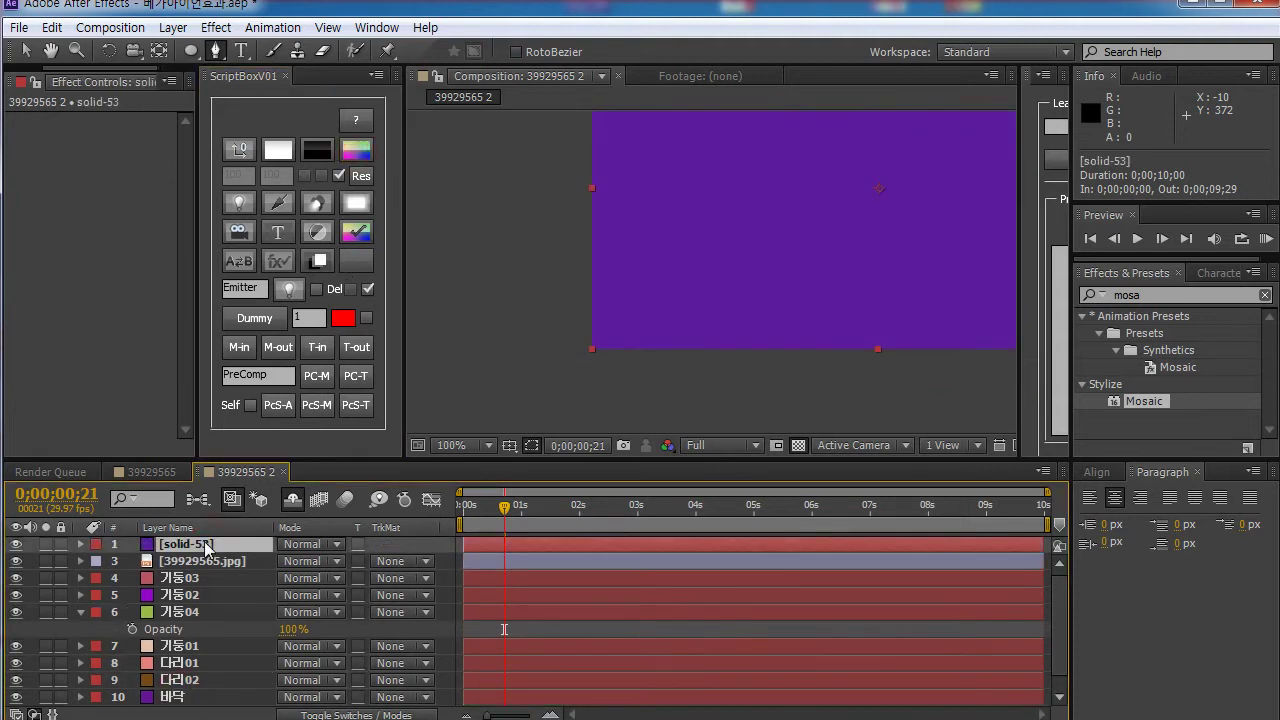
left_click(364, 259)
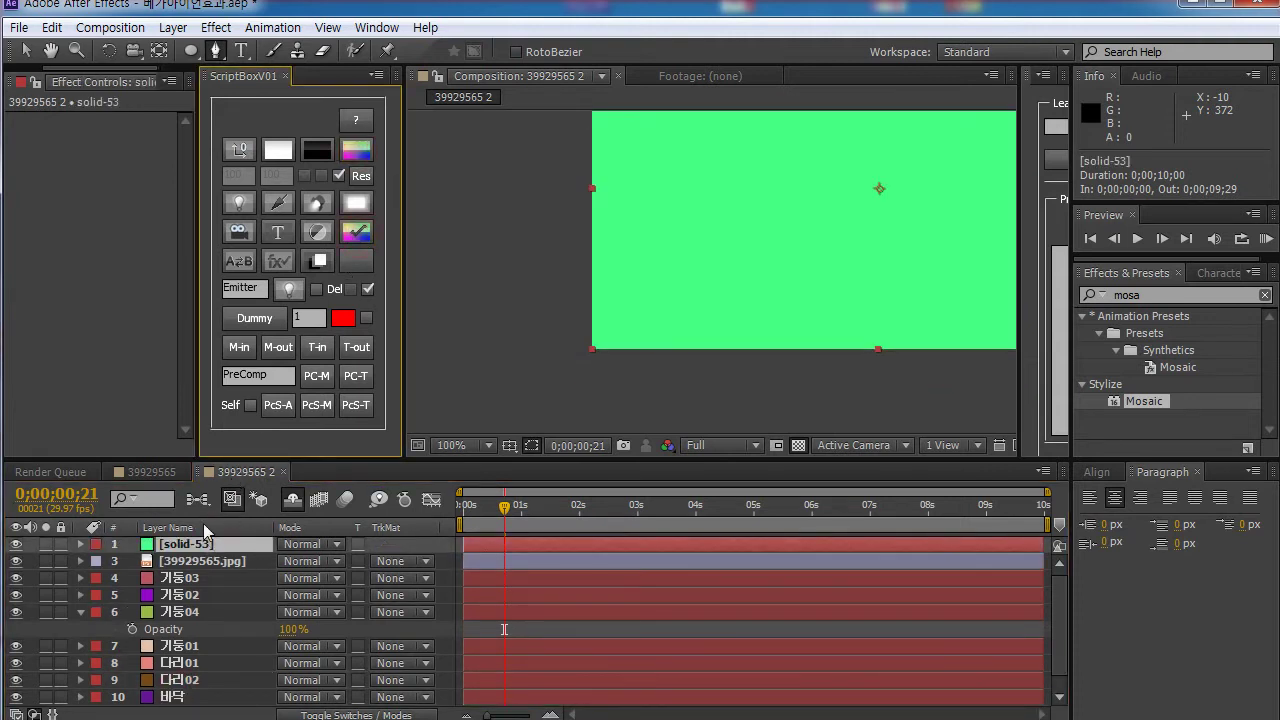
left_click_drag(193, 549, 195, 692)
Step: Rename the green background solid as 하늘
key("Return")
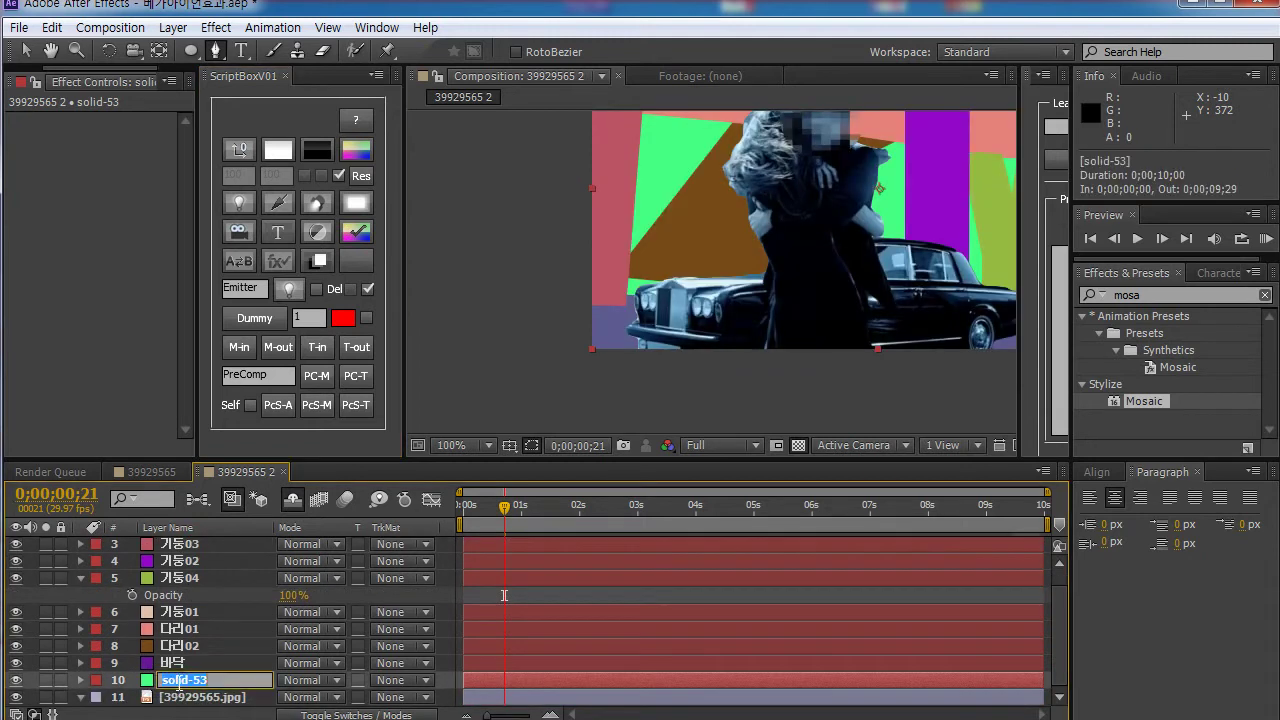
type("하늘")
key("Return")
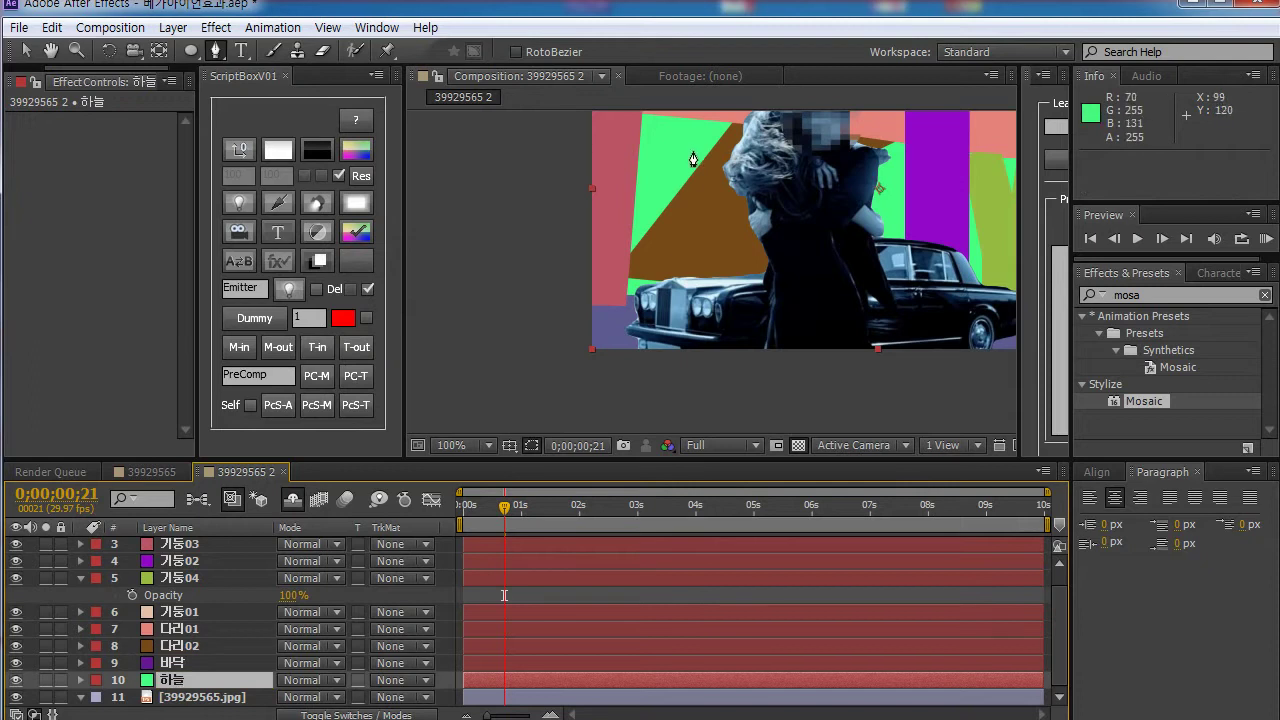
left_click(804, 243)
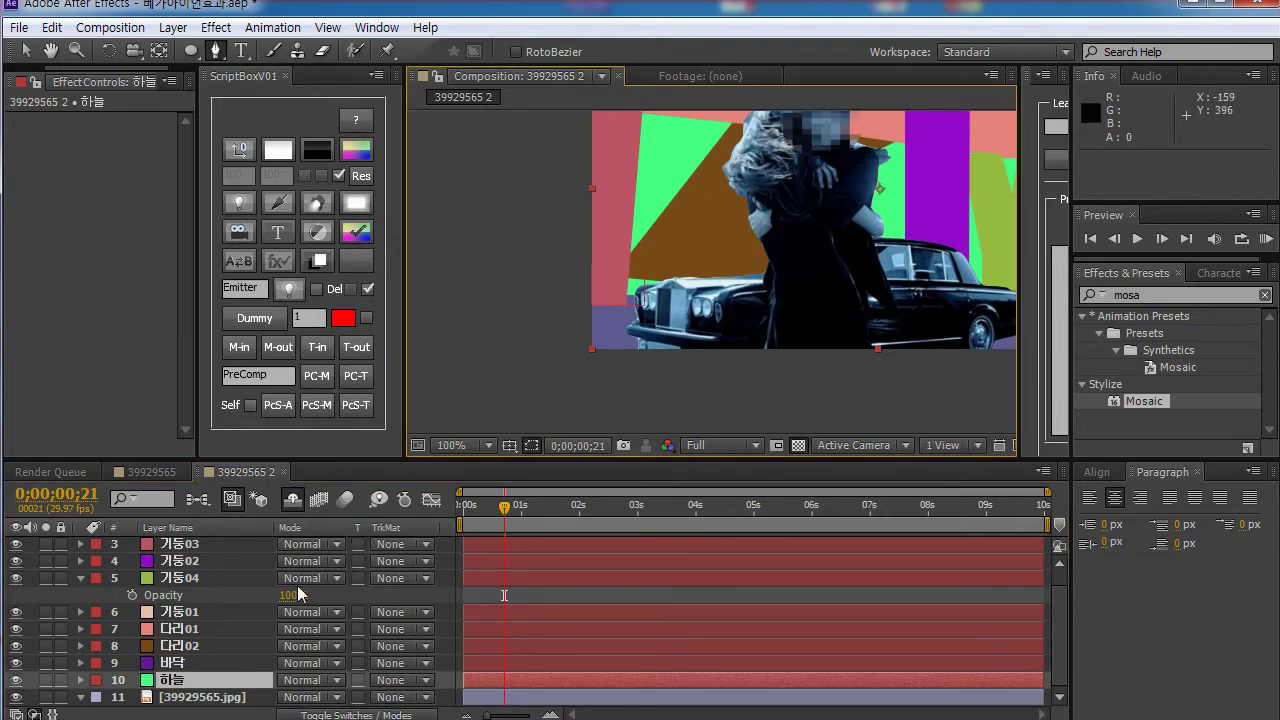
key("v")
key("z")
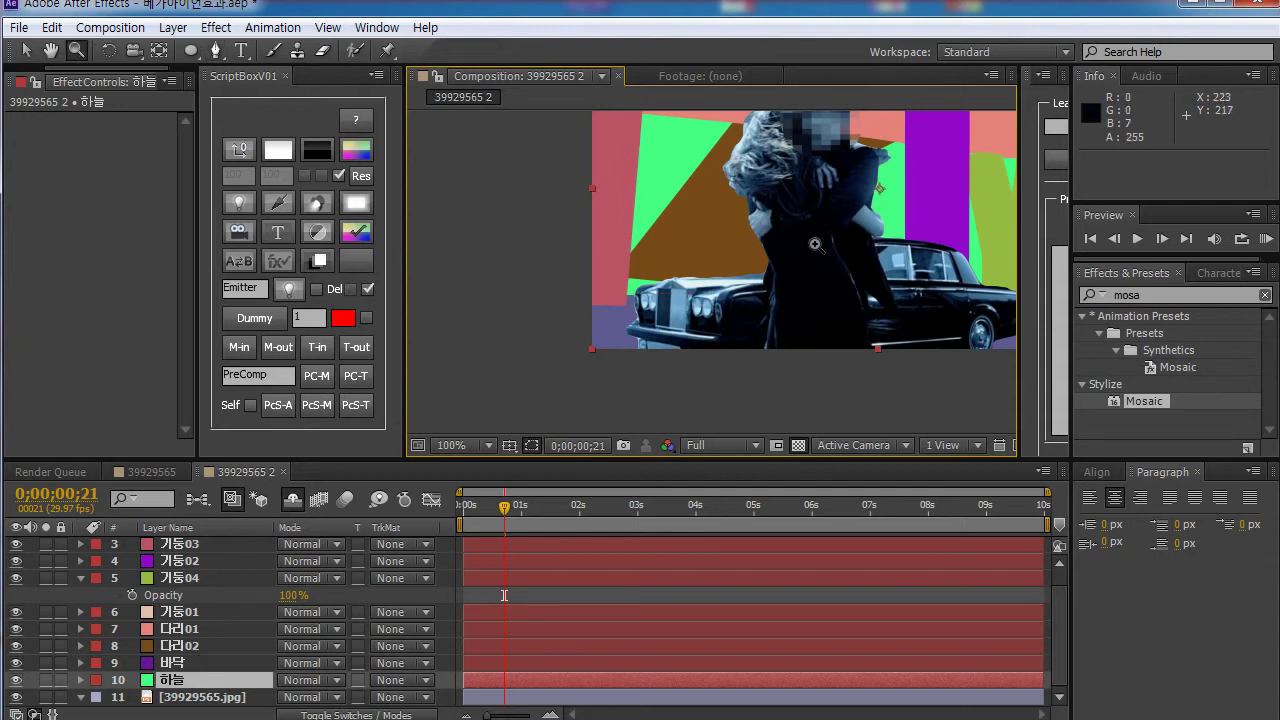
Step: Reveal the masks of the brown 다리02 layer and collapse the properties of Mask 1
left_click(830, 243, "alt")
key("v")
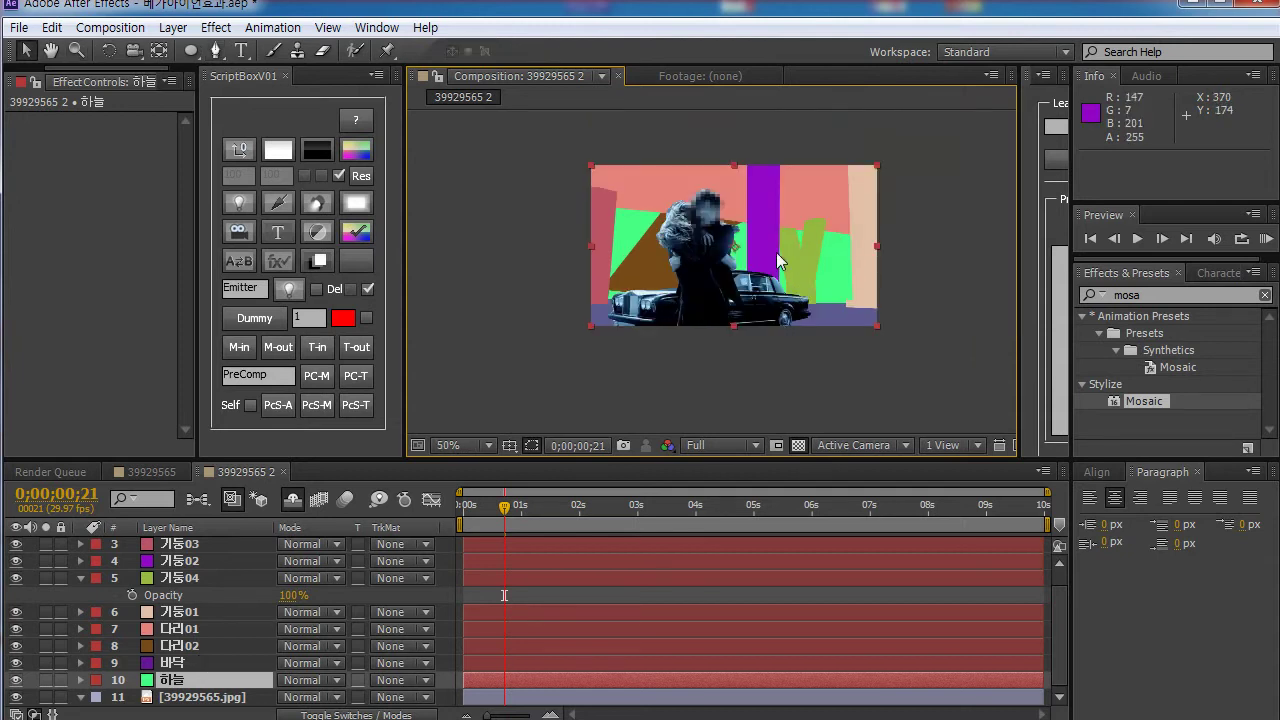
key("z")
left_click(780, 262)
key("h")
left_click_drag(643, 263, 836, 252)
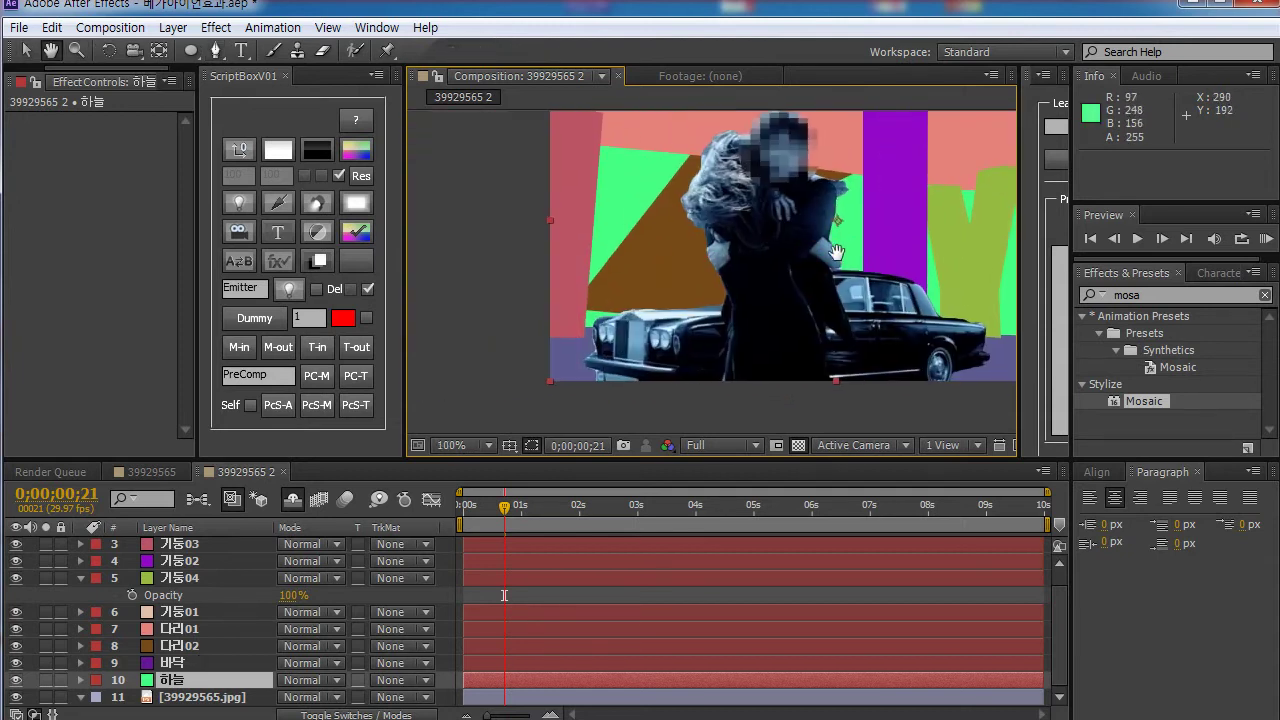
key("z")
left_click(188, 614)
left_click(182, 646)
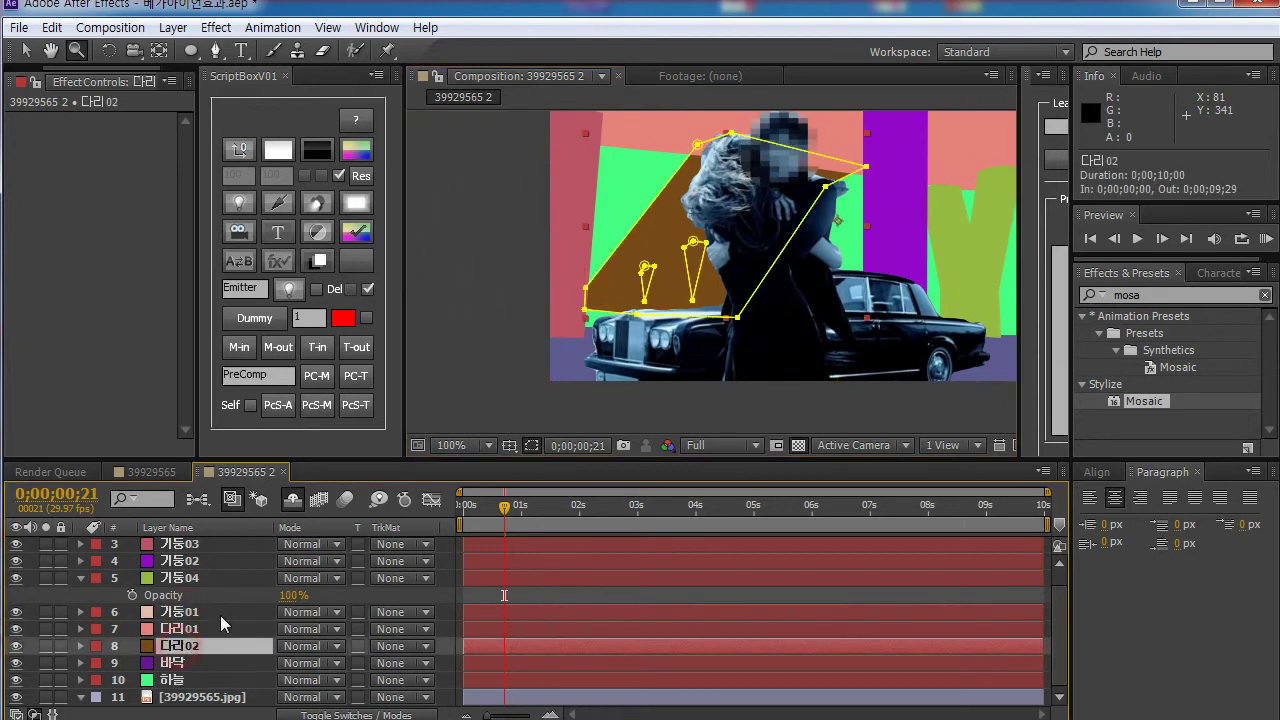
key("m")
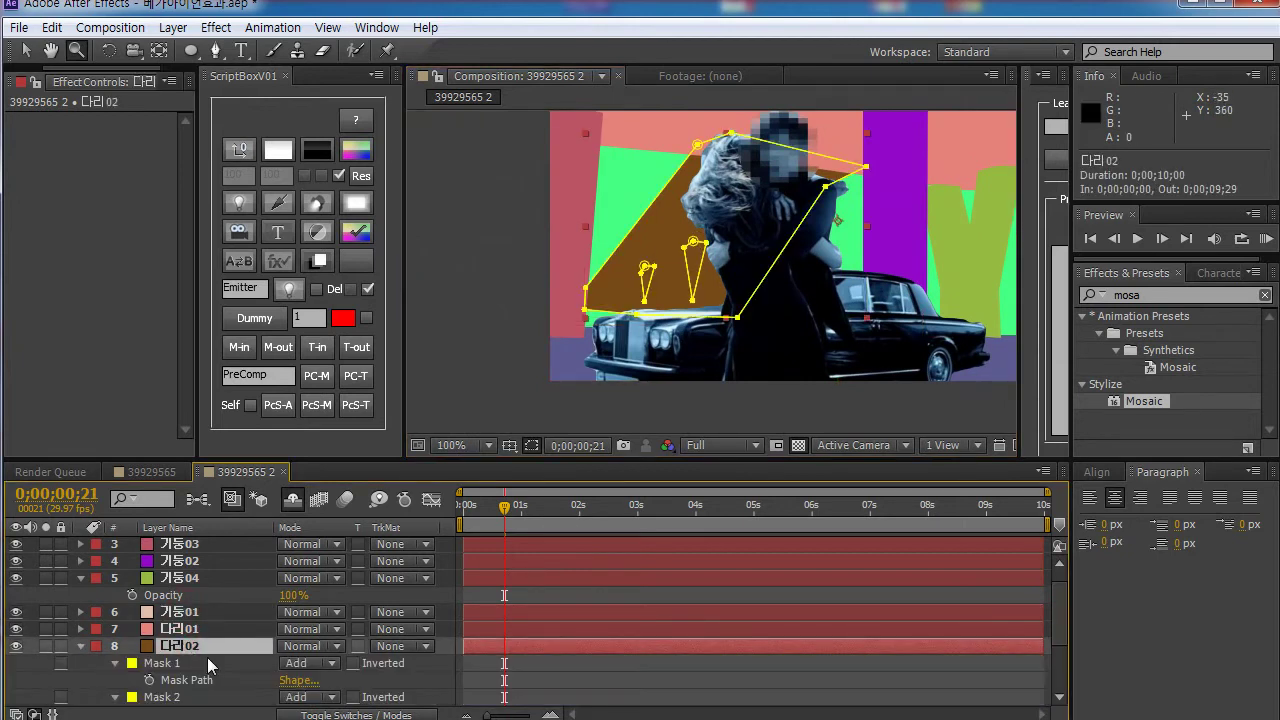
left_click(163, 665)
left_click(115, 663)
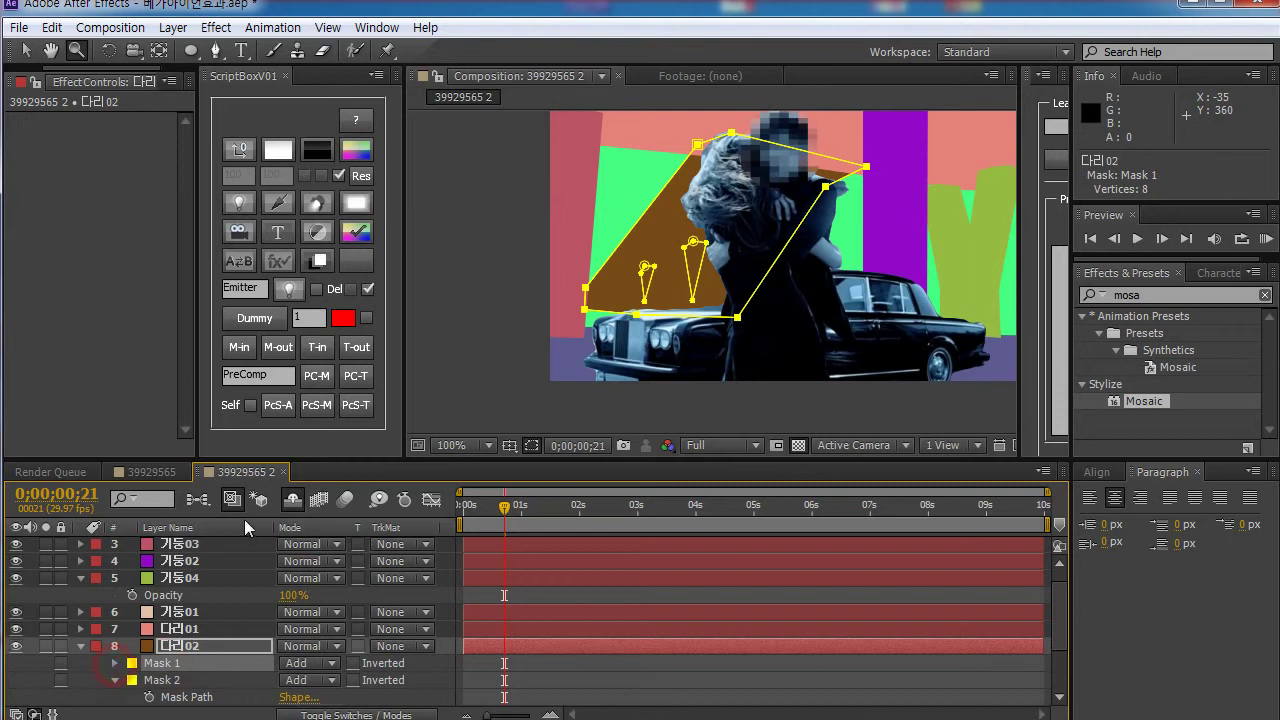
Step: Set Mask 2 and Mask 3 of the 다리02 layer to Subtract mode
left_click_drag(334, 457, 374, 354)
left_click(462, 362)
left_click(471, 386)
left_click(162, 562)
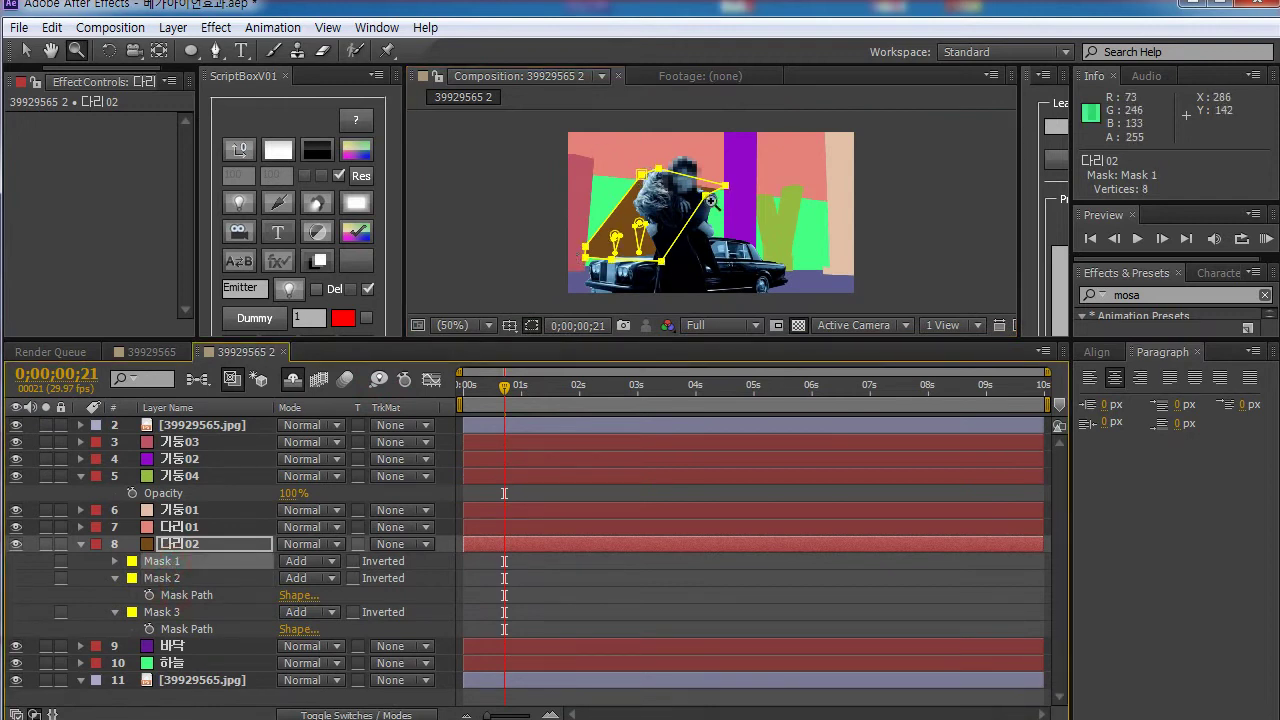
left_click(167, 579)
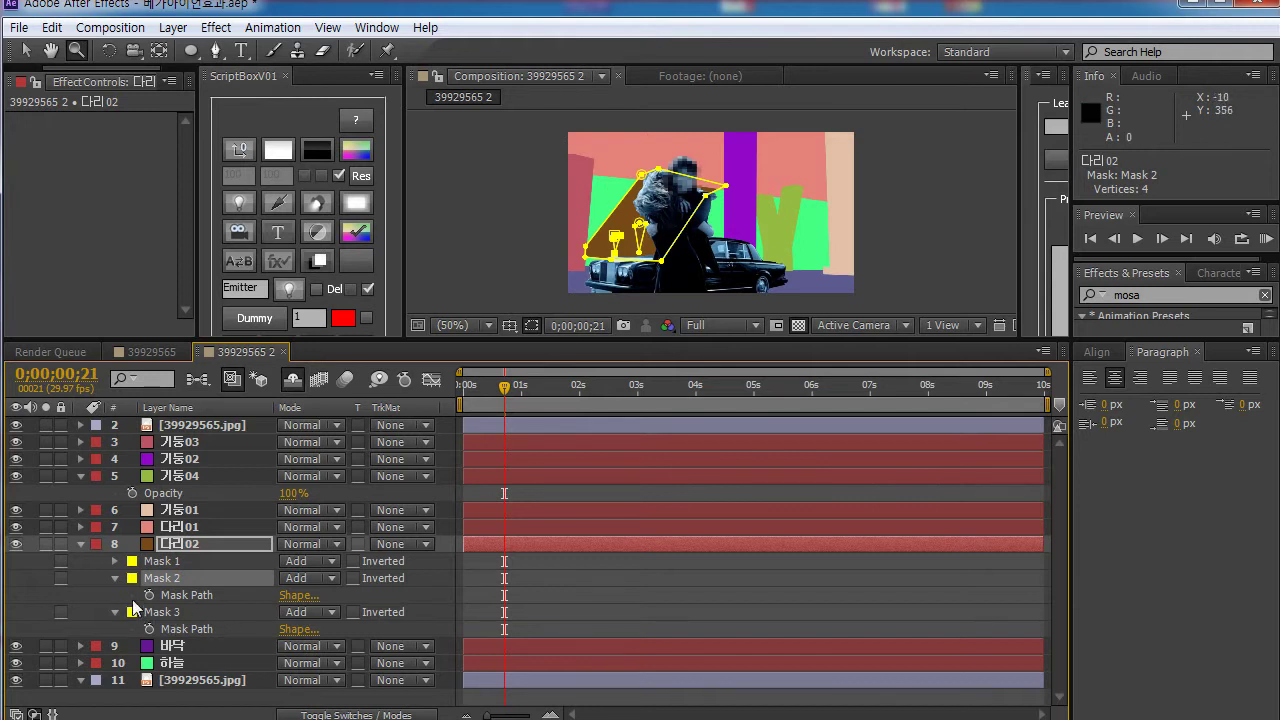
left_click(115, 578)
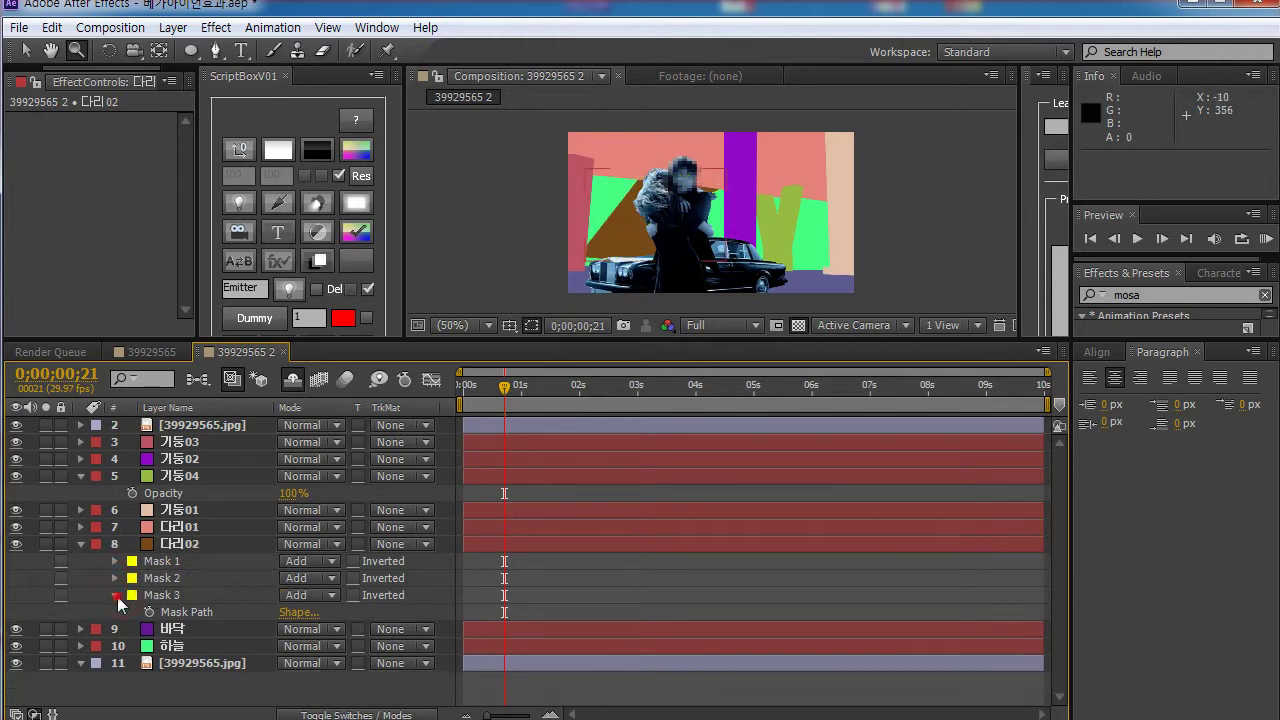
left_click(115, 595)
left_click(162, 595)
left_click(162, 578, "shift")
left_click(283, 577)
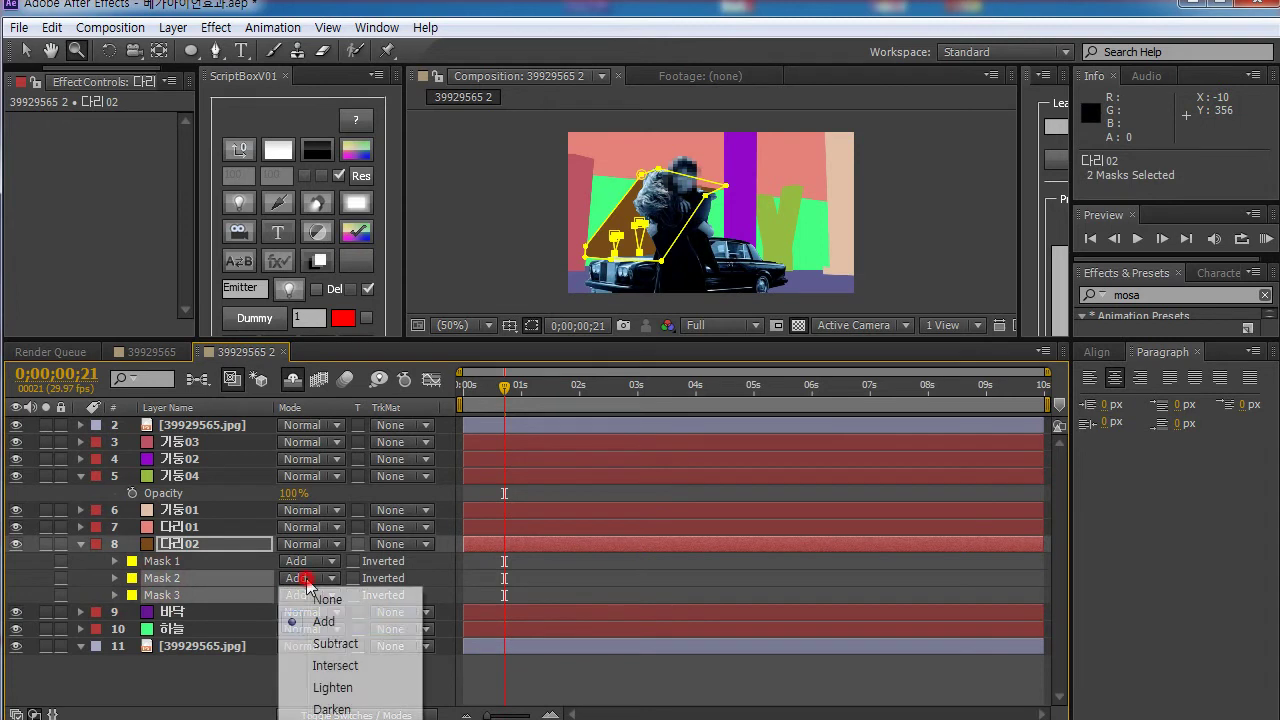
left_click(335, 643)
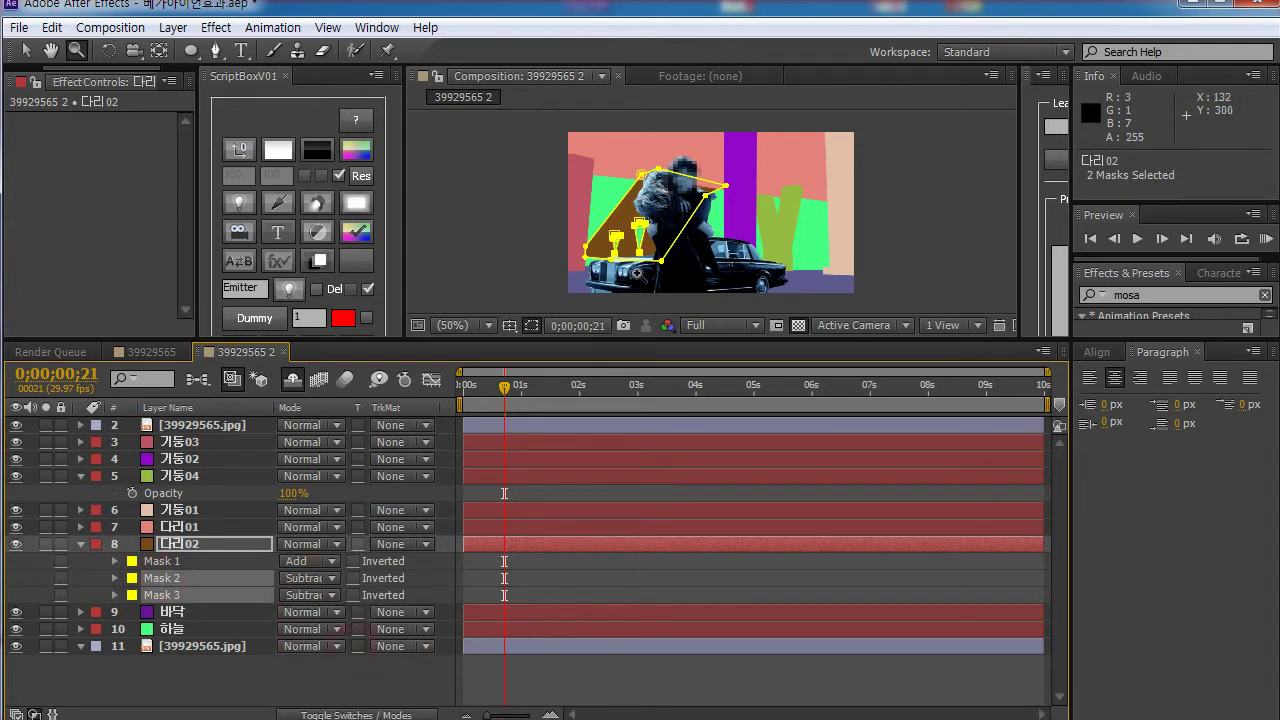
Step: Inspect the two subtracted openings in the brown bridge section up close, and collapse the 다리02 masks
left_click(640, 238)
left_click(720, 218)
left_click(667, 213)
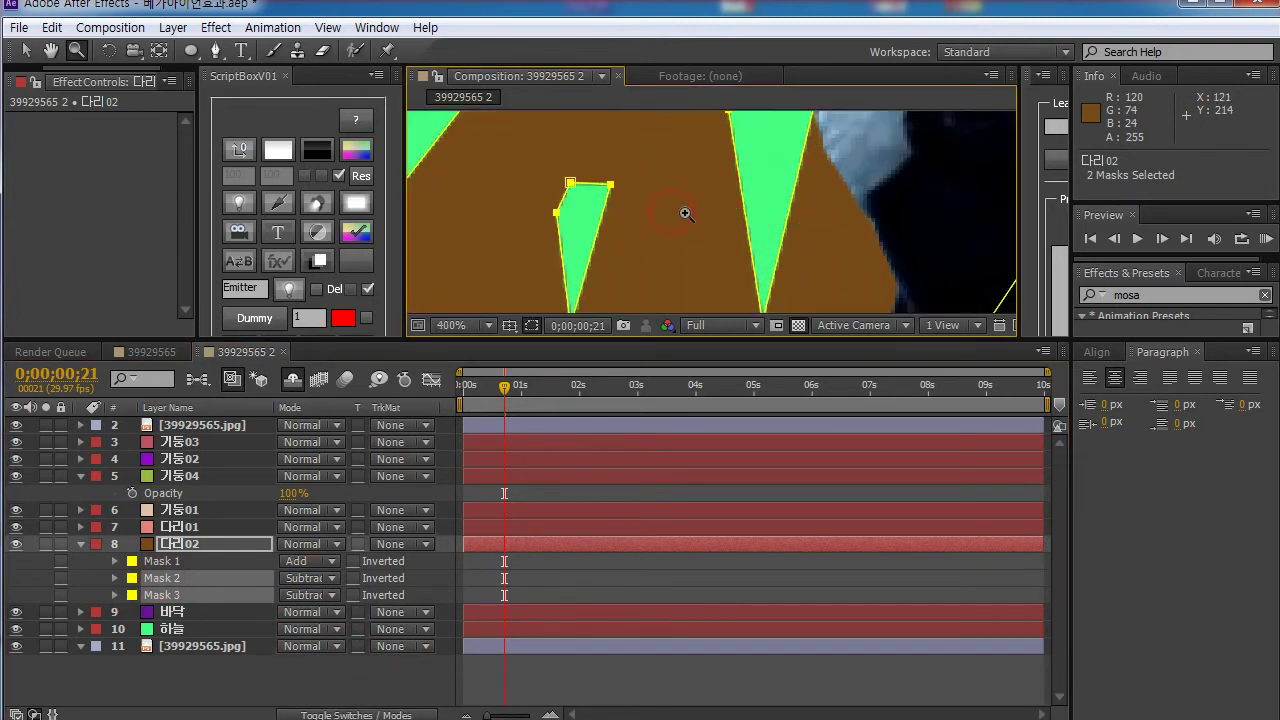
left_click(724, 226, "alt")
left_click(714, 227, "alt")
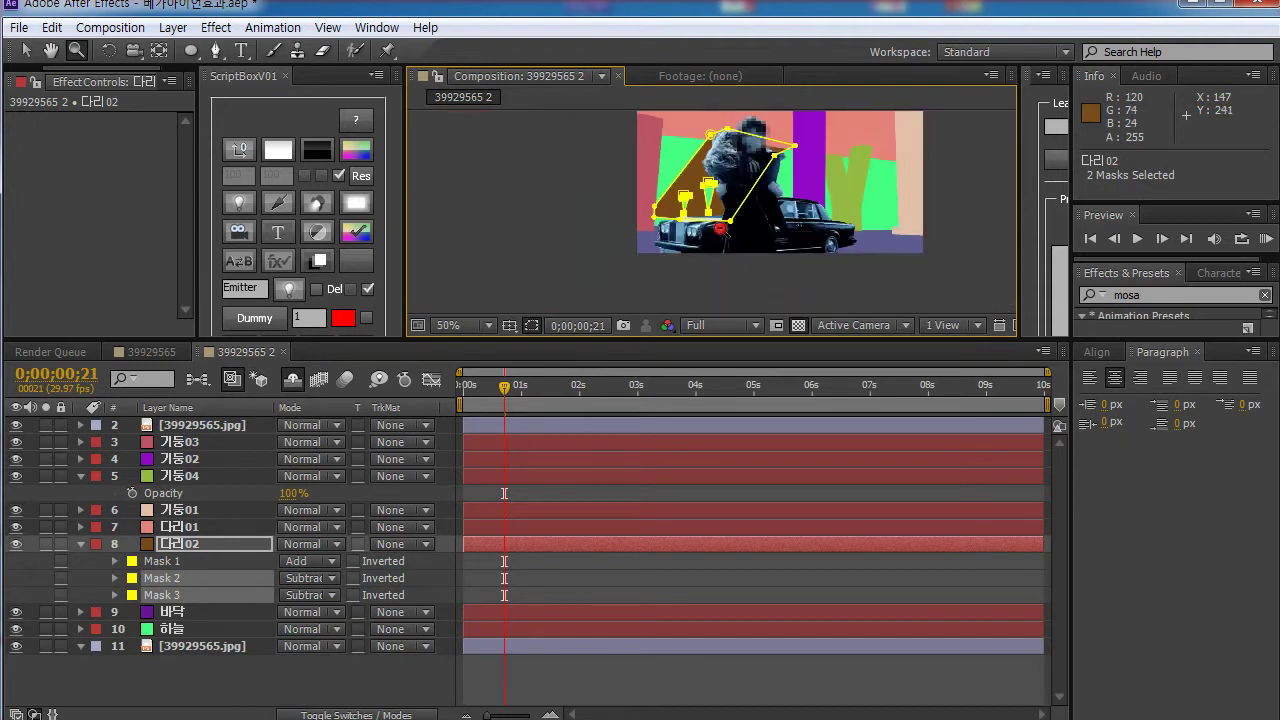
key("v")
left_click_drag(764, 253, 707, 271)
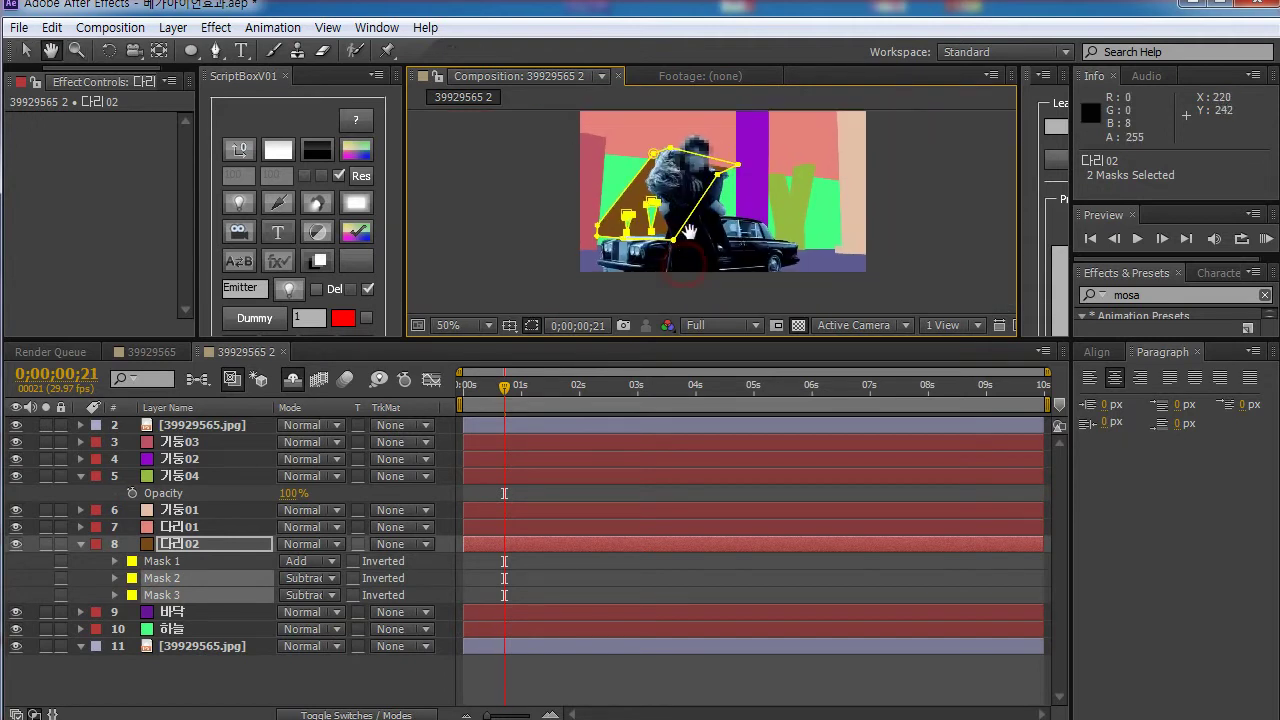
key("m")
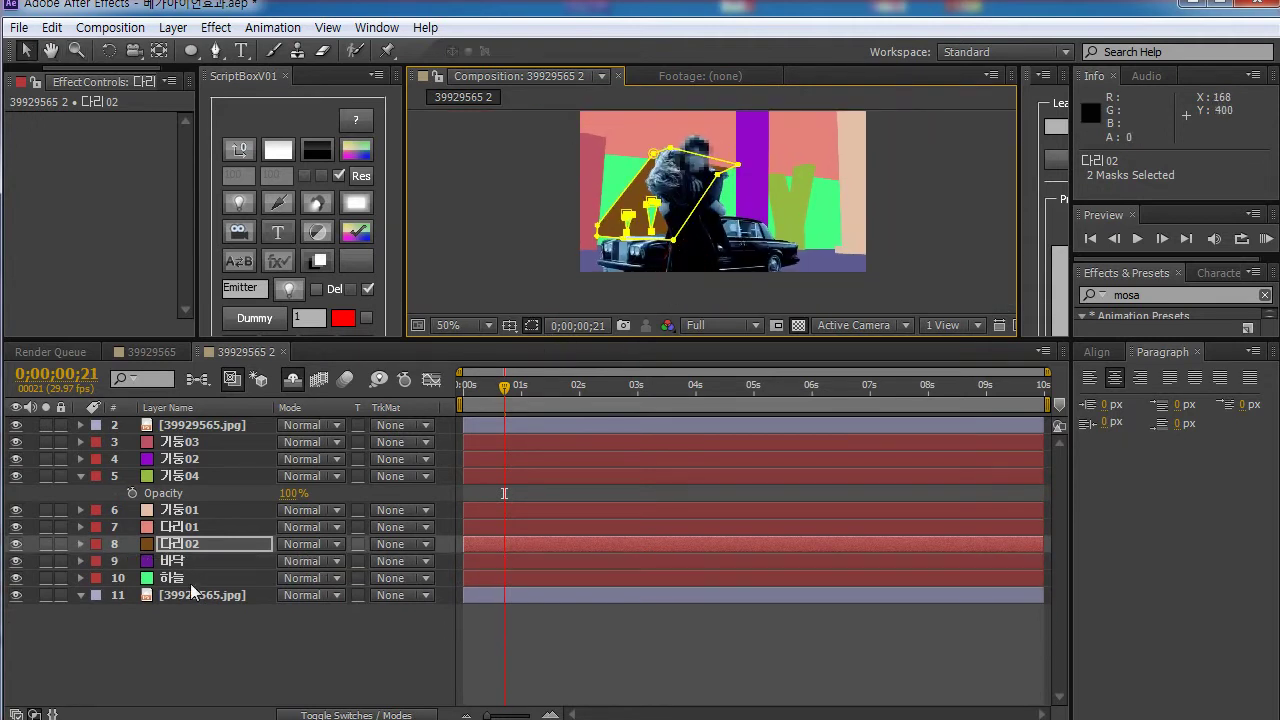
Step: Collapse the opacity property of 기둥04 and select all colour solids from 하늘 up to 기둥03
left_click(175, 477)
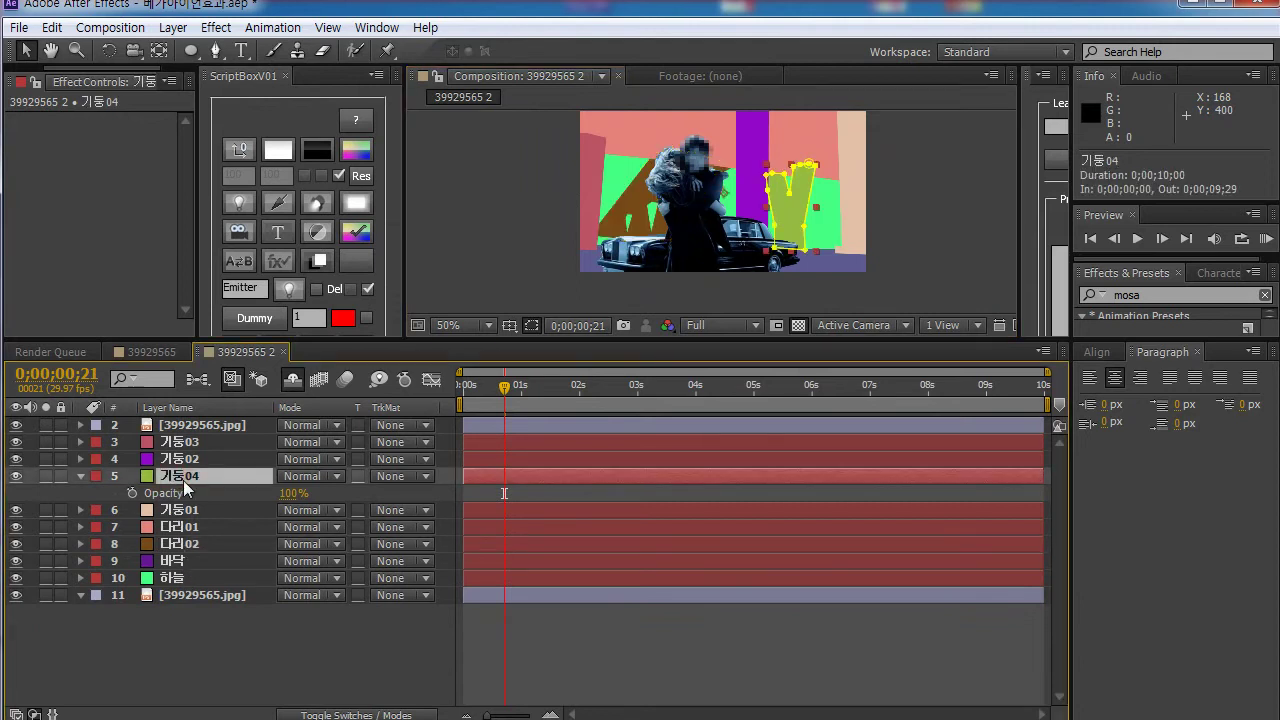
key("t")
left_click(280, 645)
left_click(183, 558)
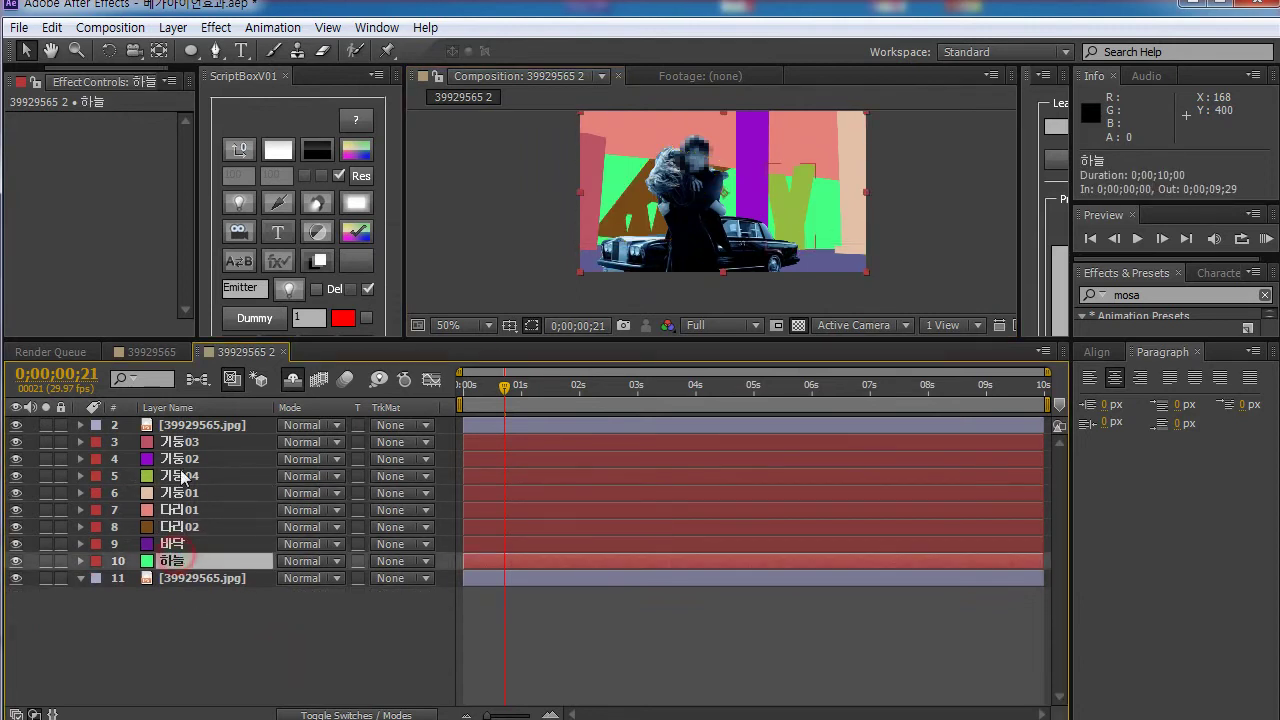
left_click(181, 442, "shift")
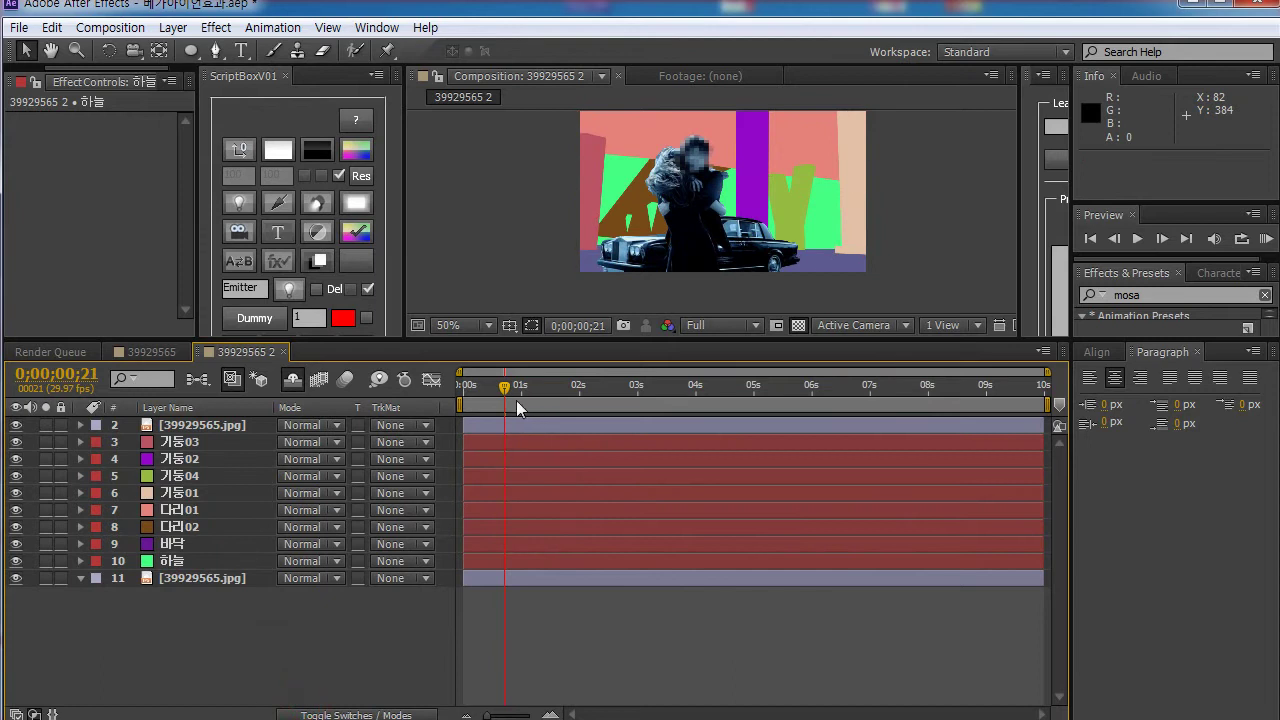
Step: Enlarge the composition viewer and examine the colour-coded layers at 100% and 50% magnification
left_click_drag(523, 339, 521, 407)
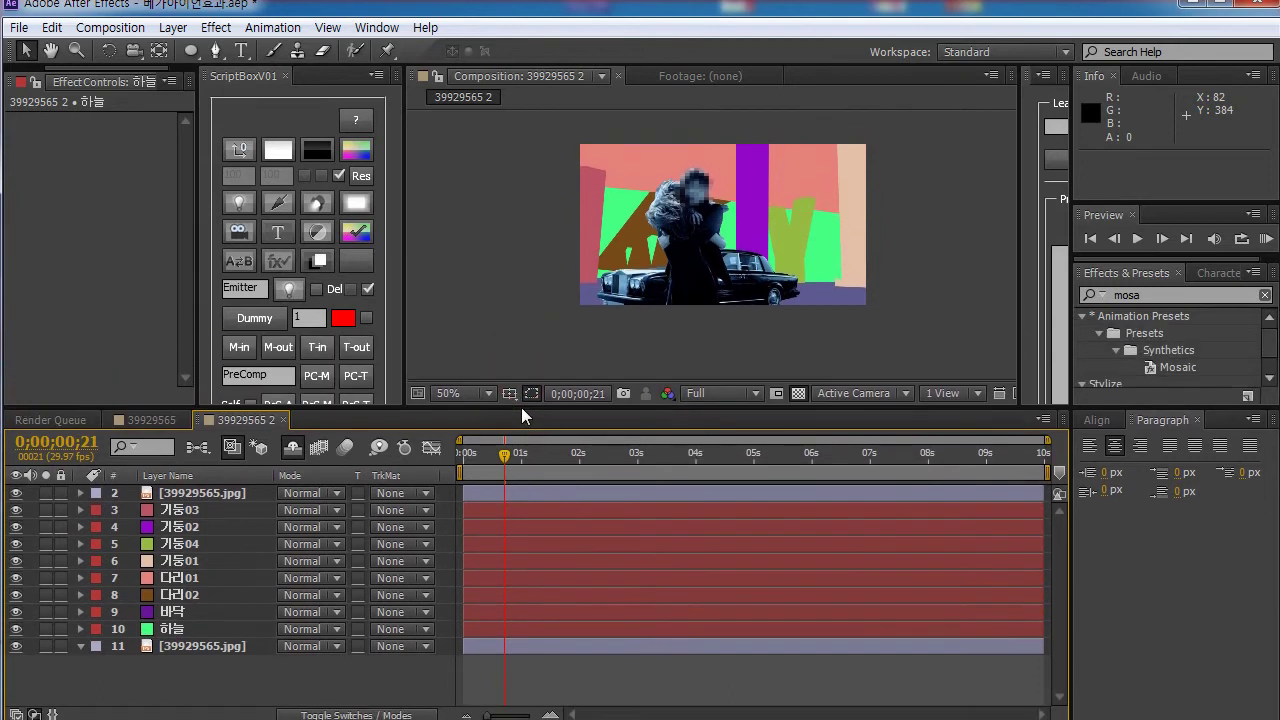
key("z")
left_click(691, 261)
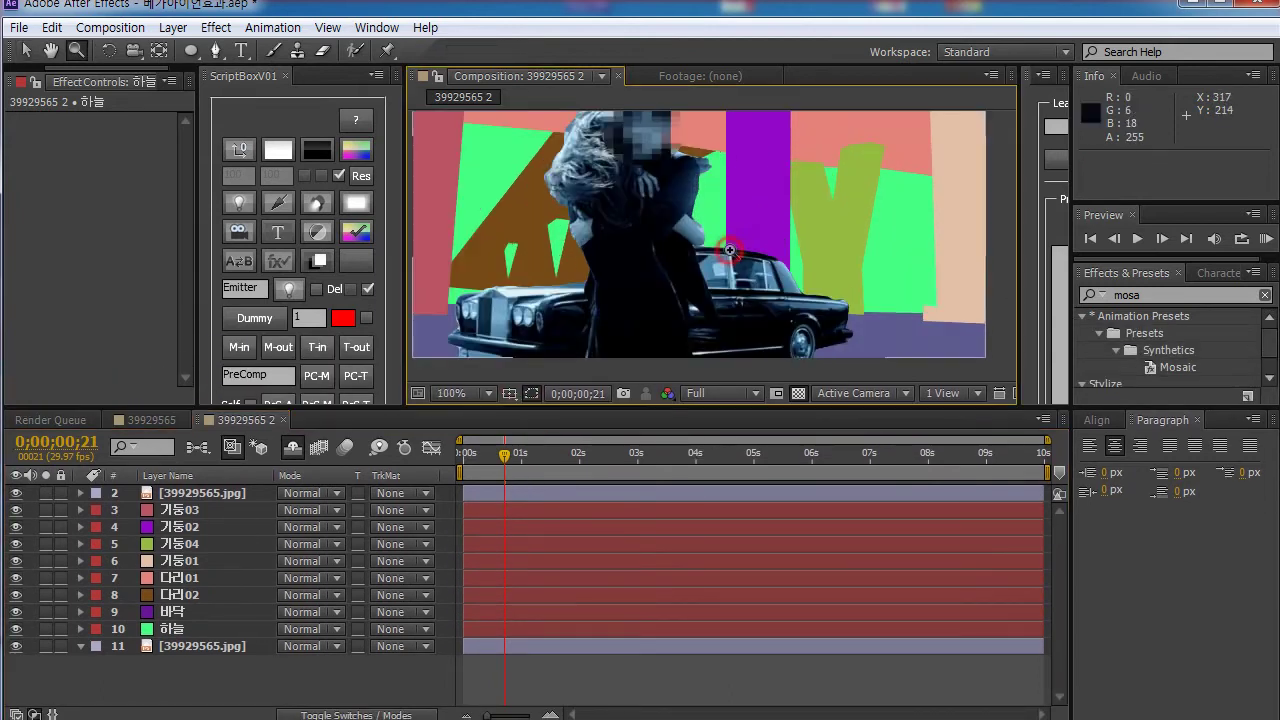
left_click(703, 269, "alt")
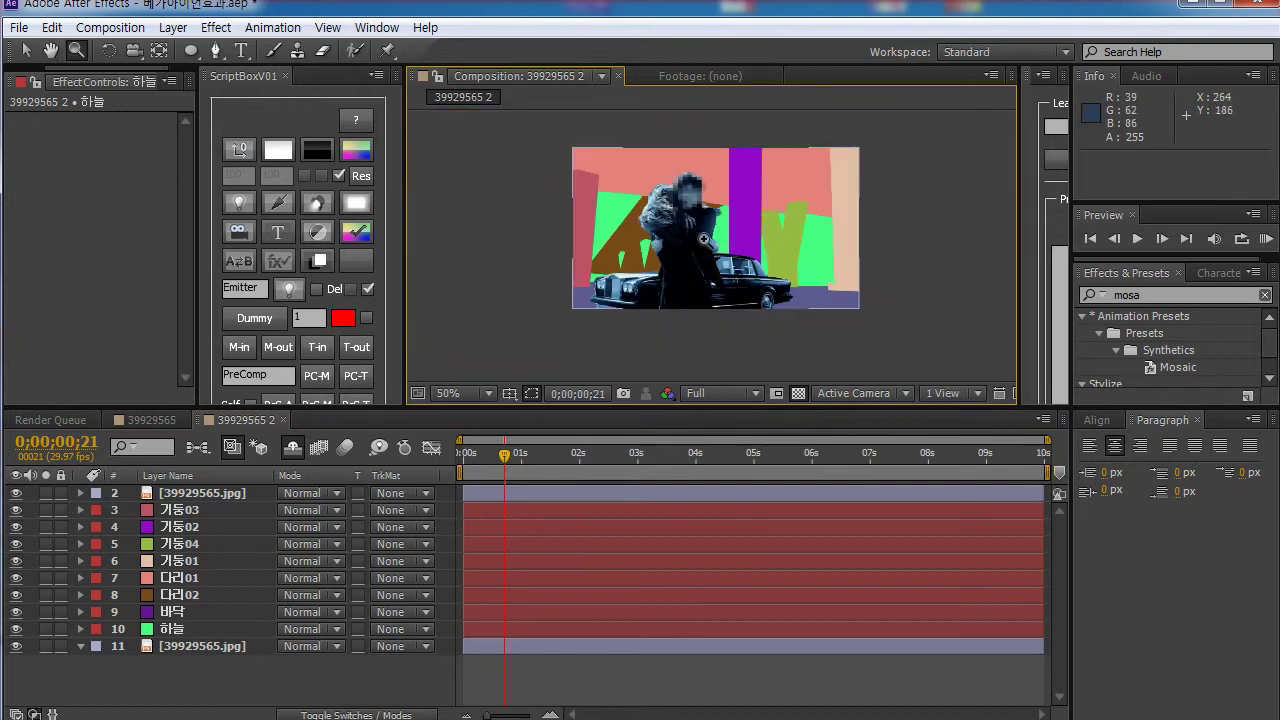
left_click(690, 245)
left_click(683, 286, "alt")
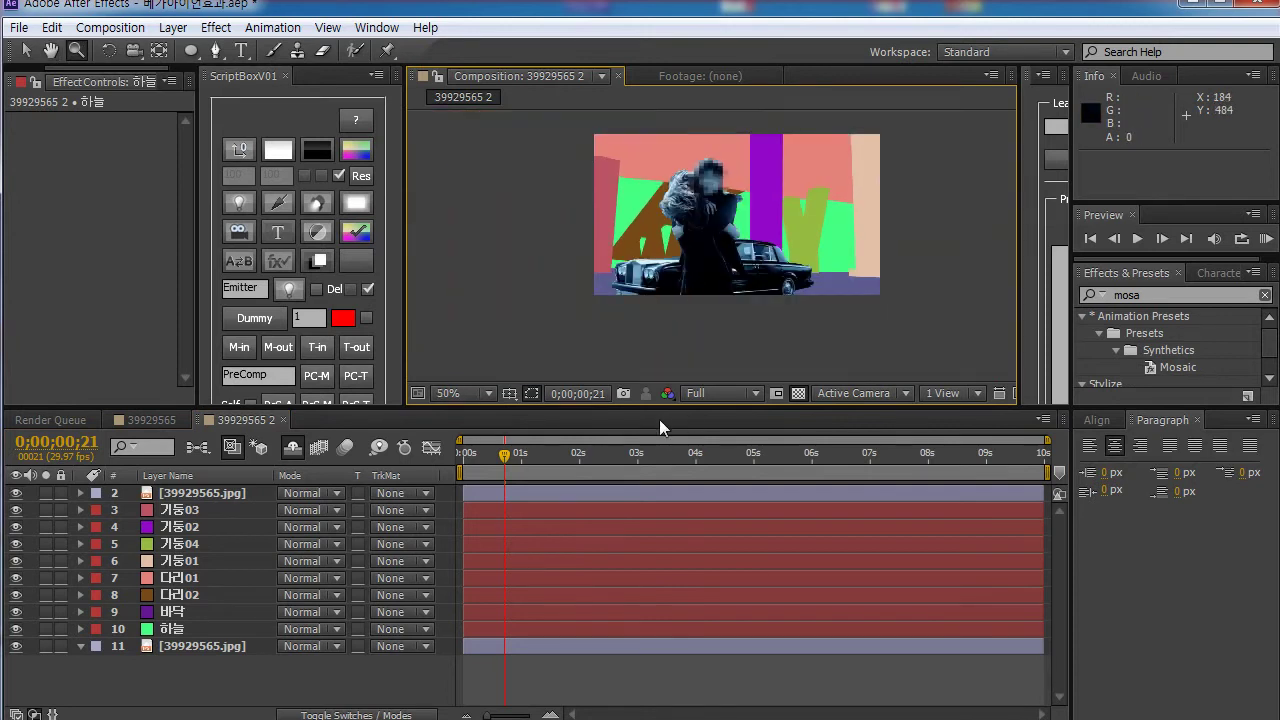
left_click_drag(662, 406, 661, 416)
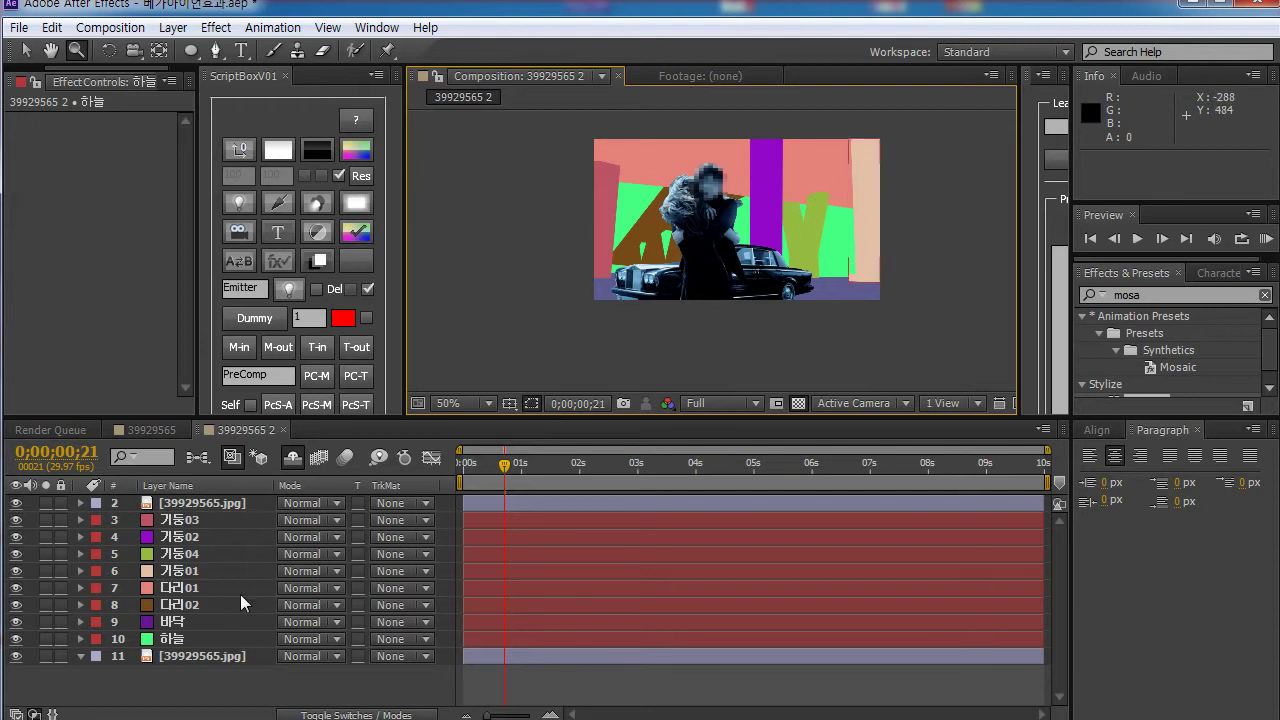
Step: Select all layers from the roto-brushed 39929565.jpg cutout at layer 2 down to the base photo at layer 11
left_click(187, 675)
left_click(181, 571)
left_click(181, 520)
left_click(181, 503)
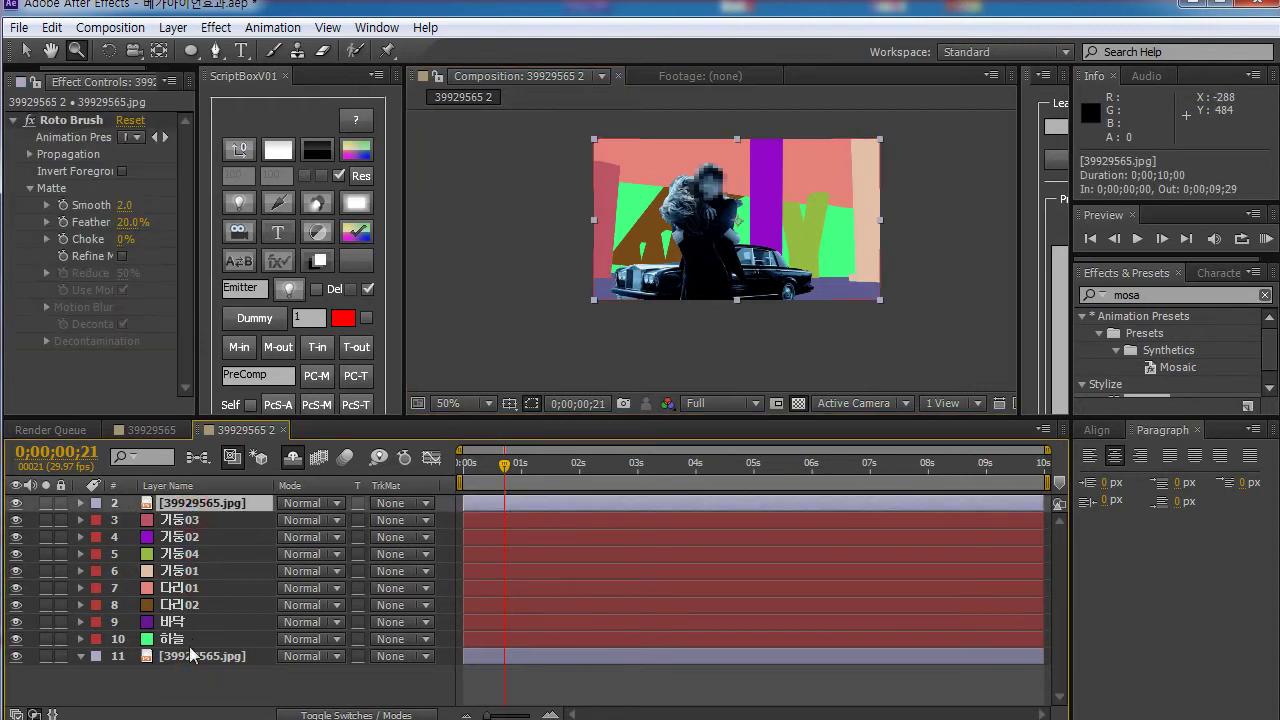
left_click(190, 657, "shift")
left_click_drag(323, 418, 323, 426)
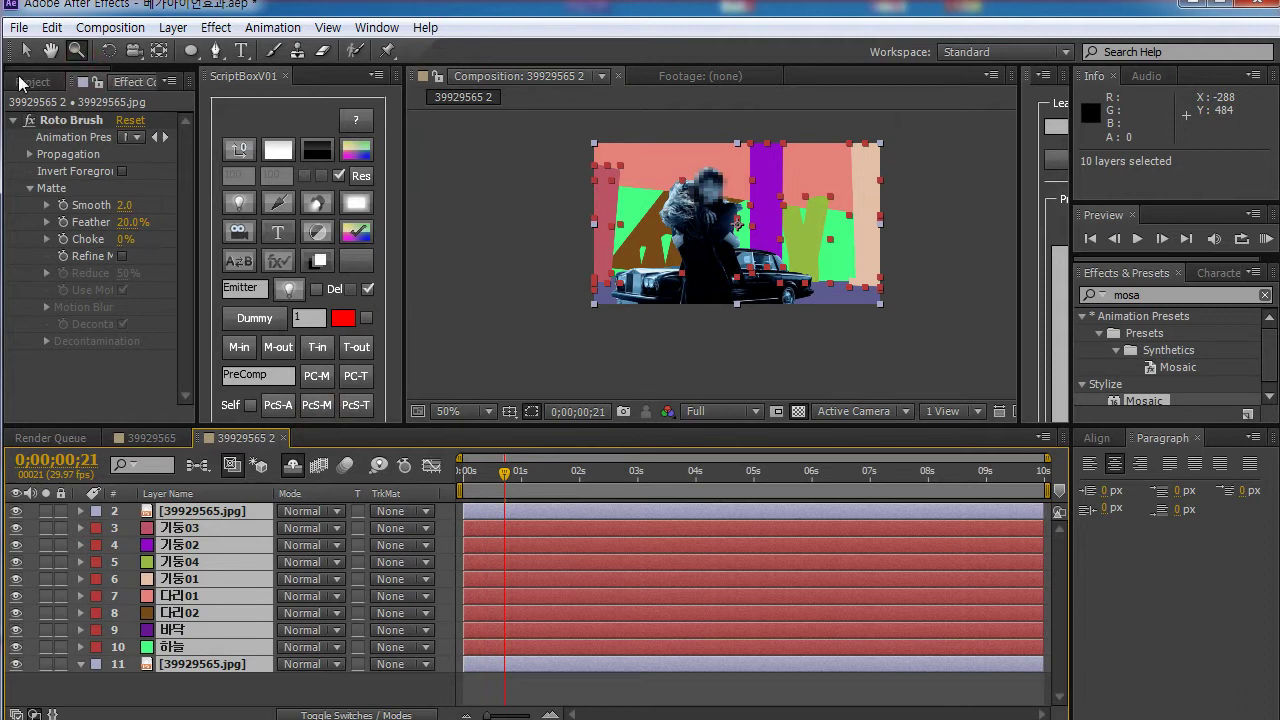
Step: Expand the 01 잉크소스 folder in the project and check the details of each ink video clip
left_click(33, 83)
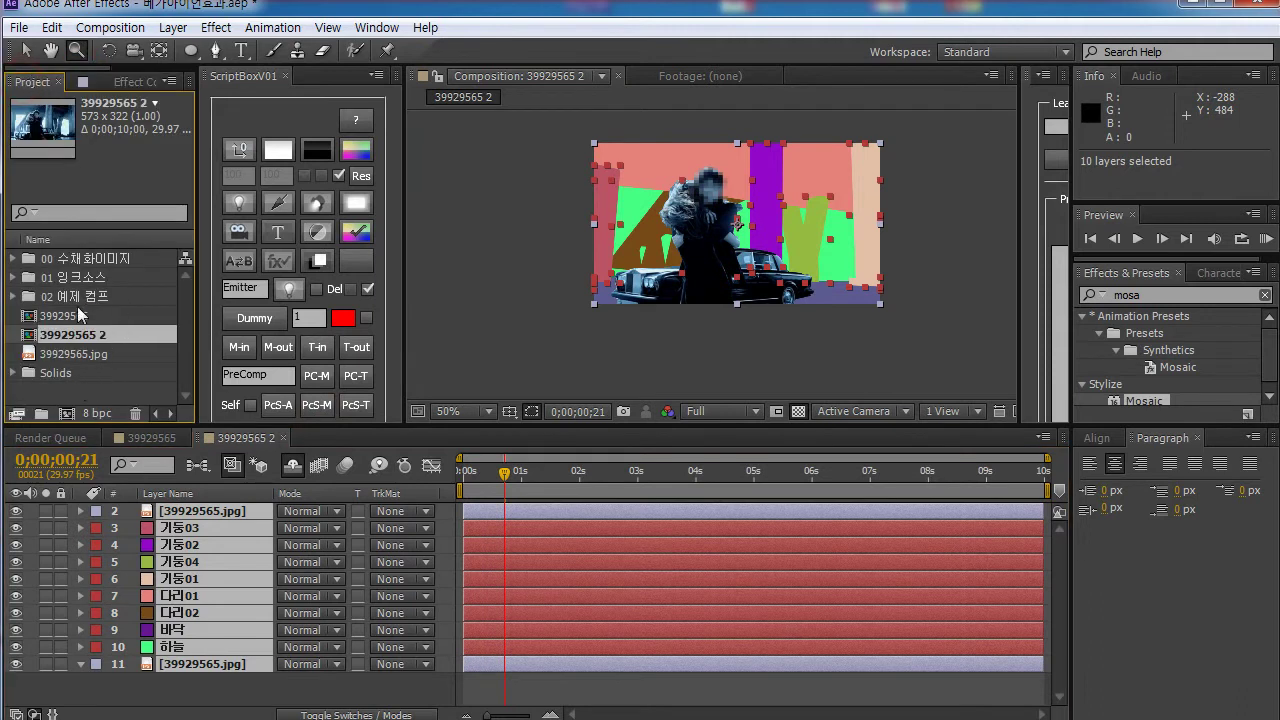
left_click(77, 298)
left_click(45, 278)
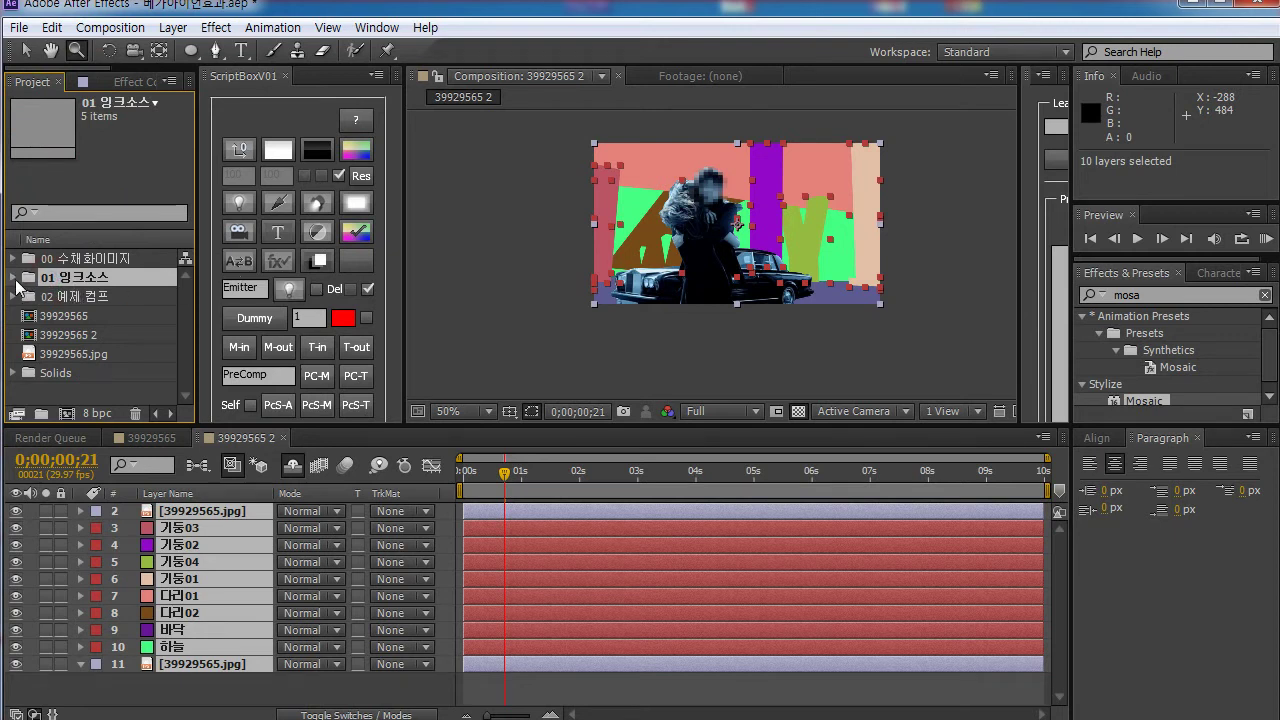
left_click(13, 278)
left_click(50, 297)
left_click(50, 316)
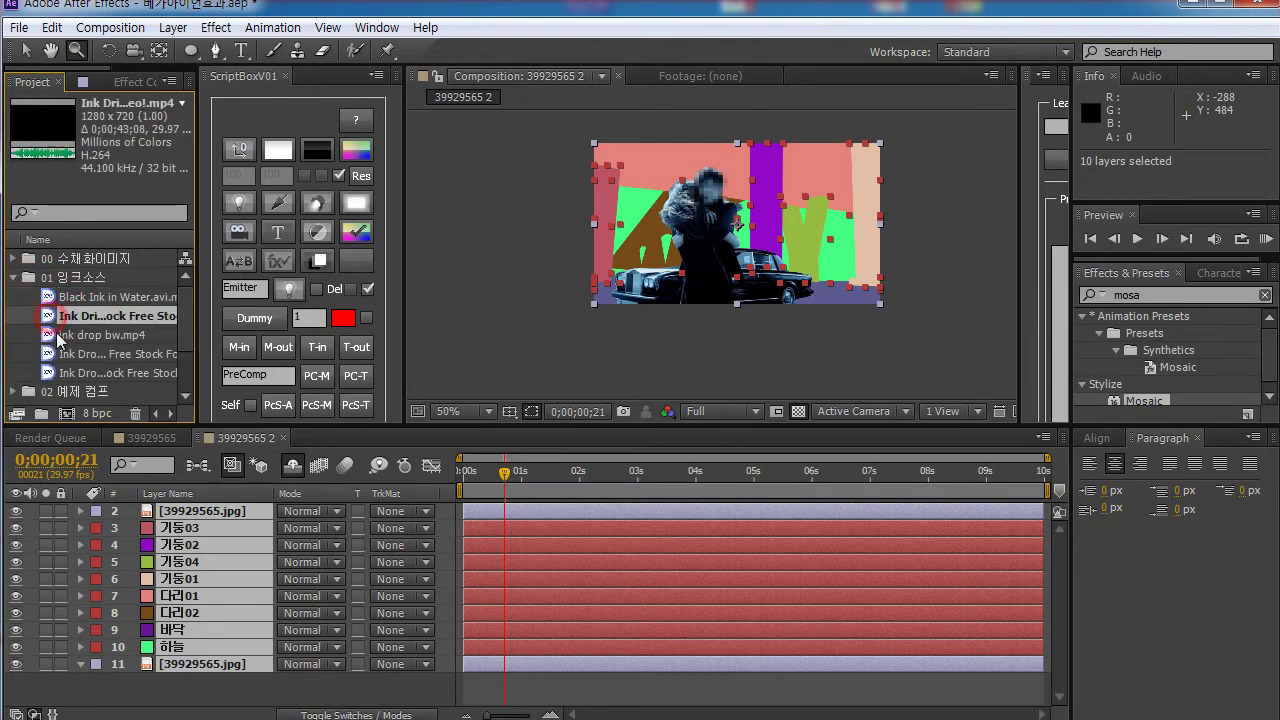
left_click(50, 335)
left_click(50, 354)
left_click(48, 374)
left_click(50, 356)
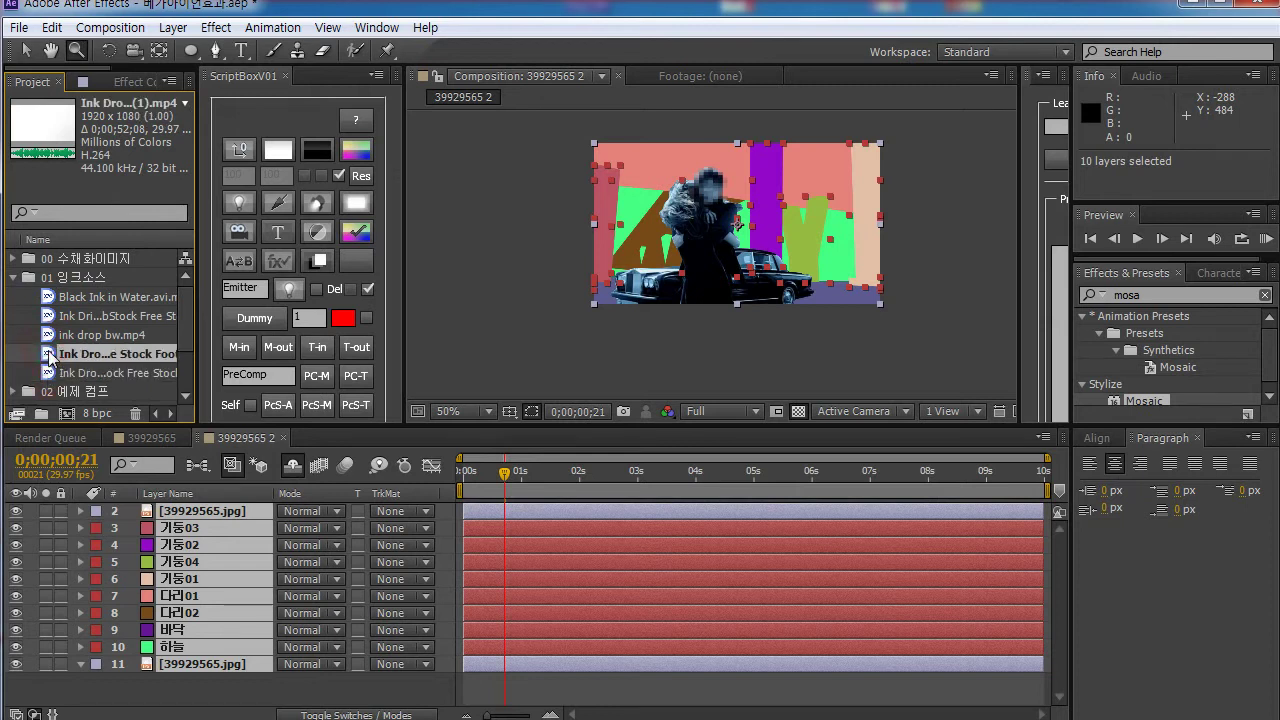
Step: Open the Ink Drop in Water 1080p (1).mp4 clip as footage and scrub through it to about 14 seconds
left_click_drag(48, 352, 48, 350)
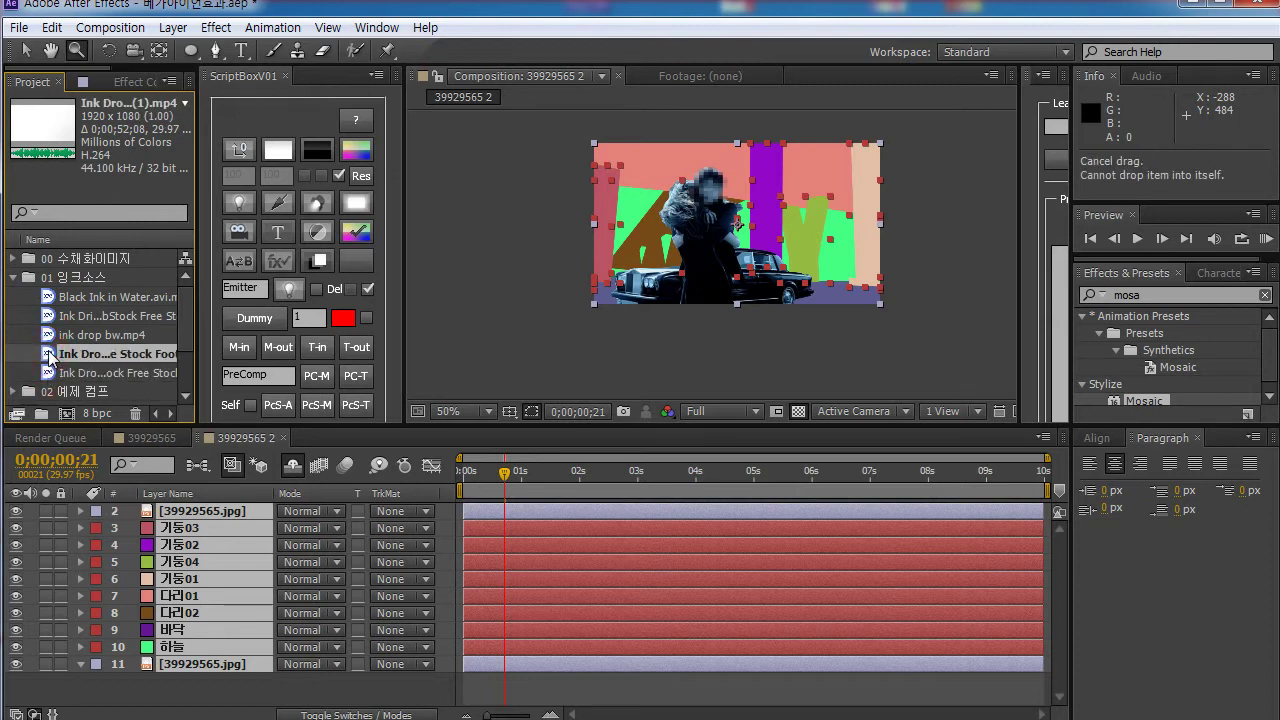
double_click(48, 350)
left_click(437, 368)
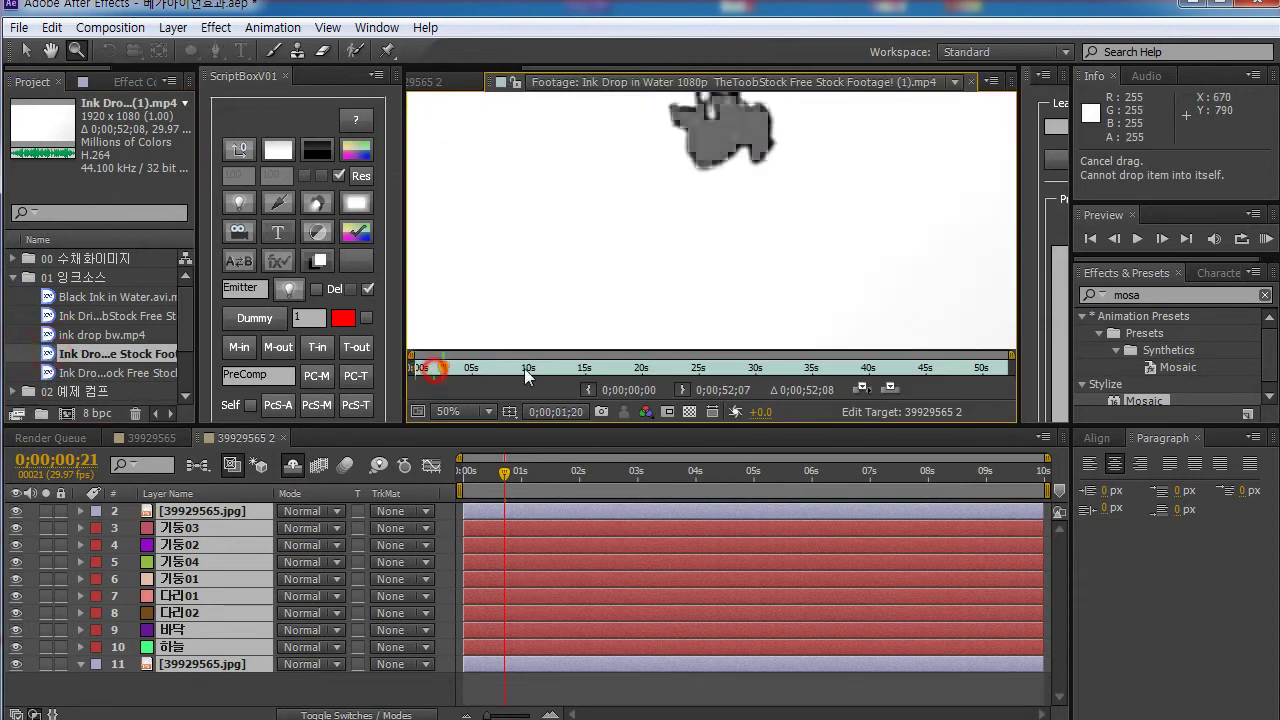
mouse_move(524, 368)
left_mouse_down()
mouse_move(807, 367)
mouse_move(441, 383)
left_mouse_up()
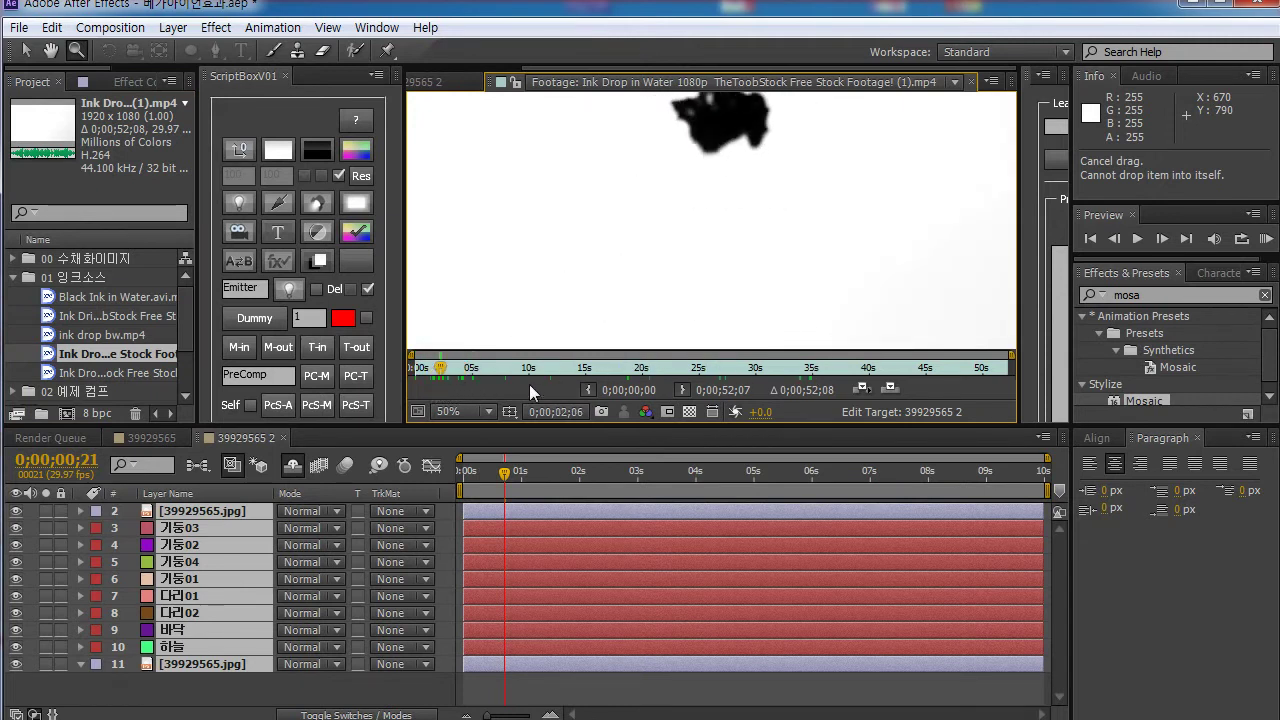
left_click(578, 368)
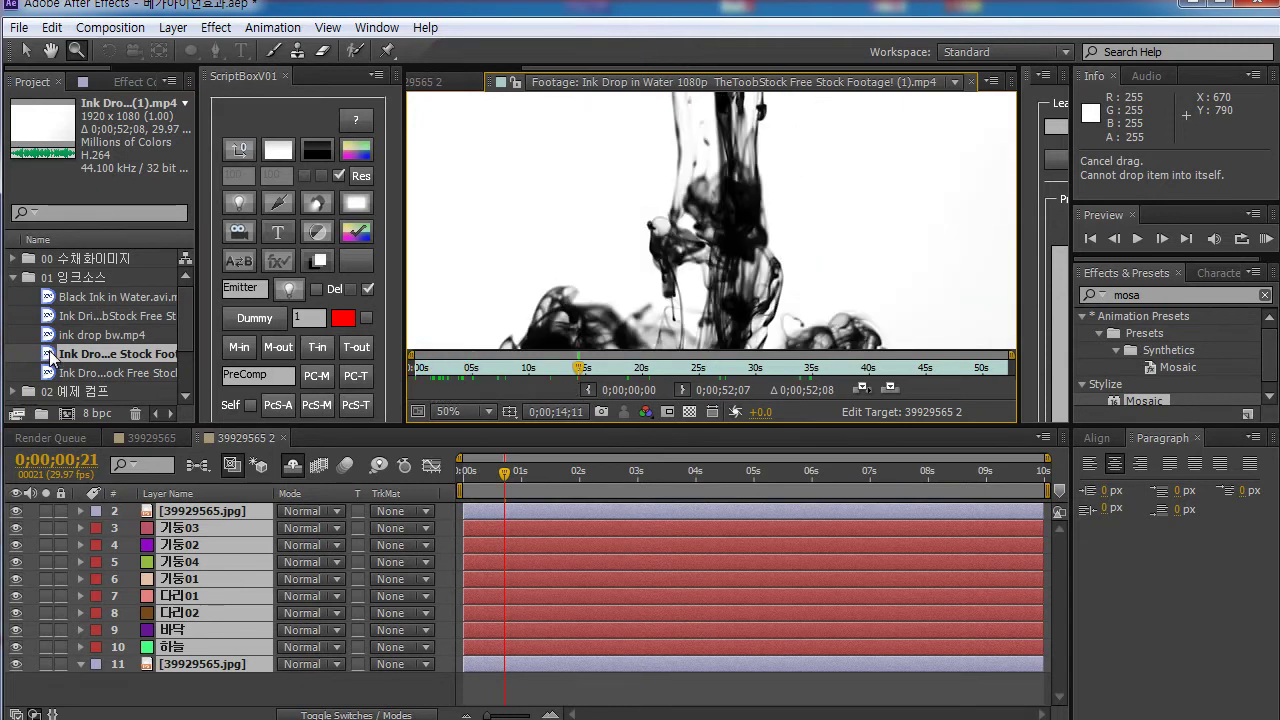
Step: Create a composition from the Ink Drop in Water 1080p (1).mp4 clip and move its time indicator to 0;00;11;21
left_click_drag(53, 360, 67, 414)
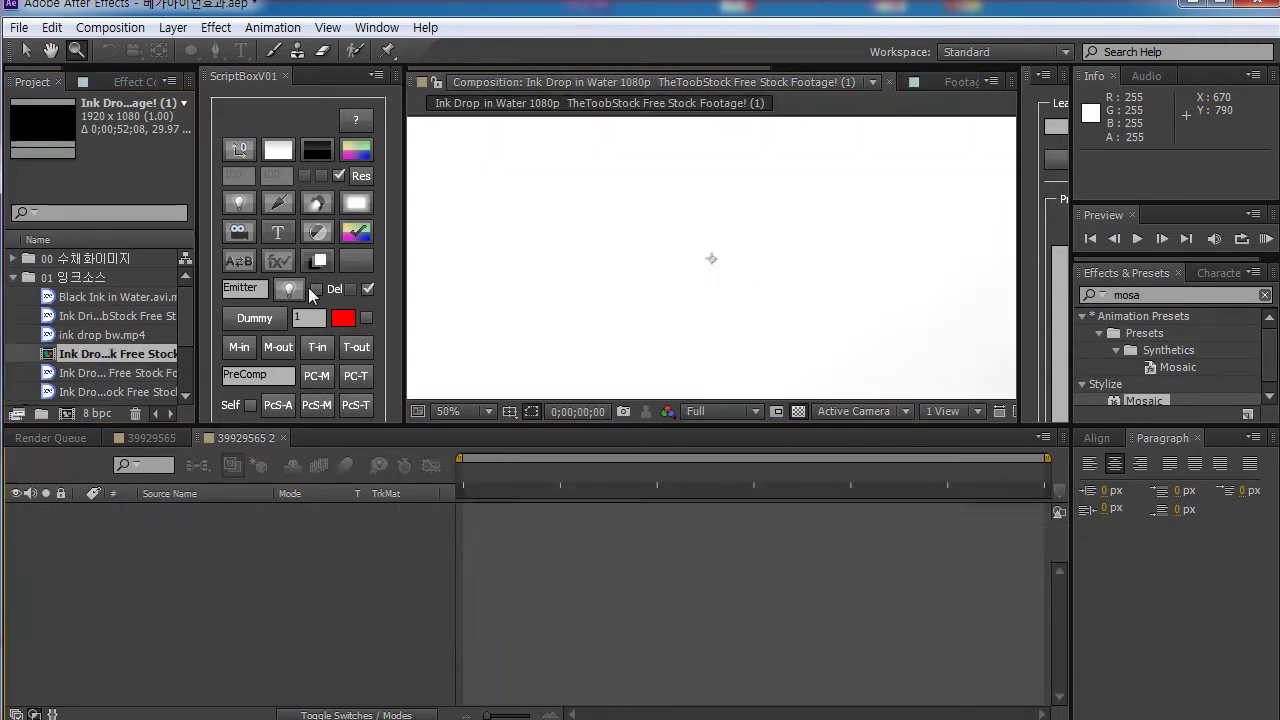
left_click(450, 411)
left_click(478, 580)
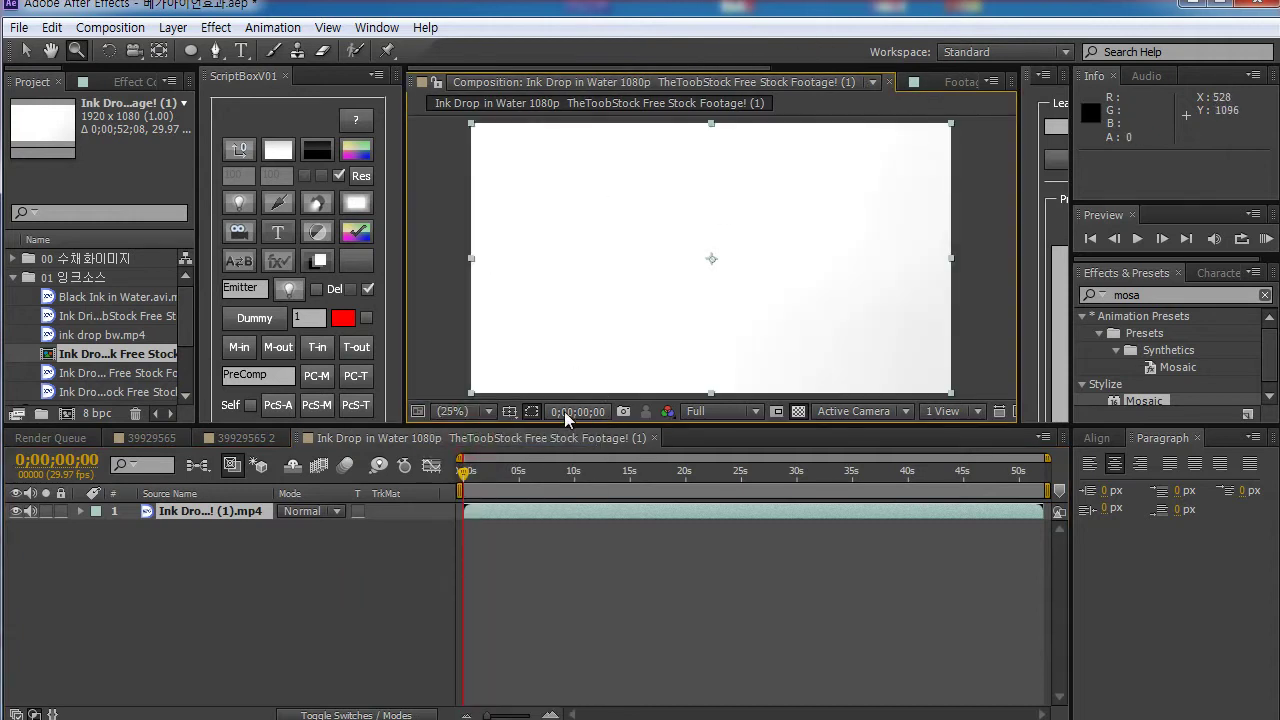
mouse_move(479, 474)
left_mouse_down()
mouse_move(880, 480)
mouse_move(480, 490)
mouse_move(691, 490)
mouse_move(593, 493)
left_mouse_up()
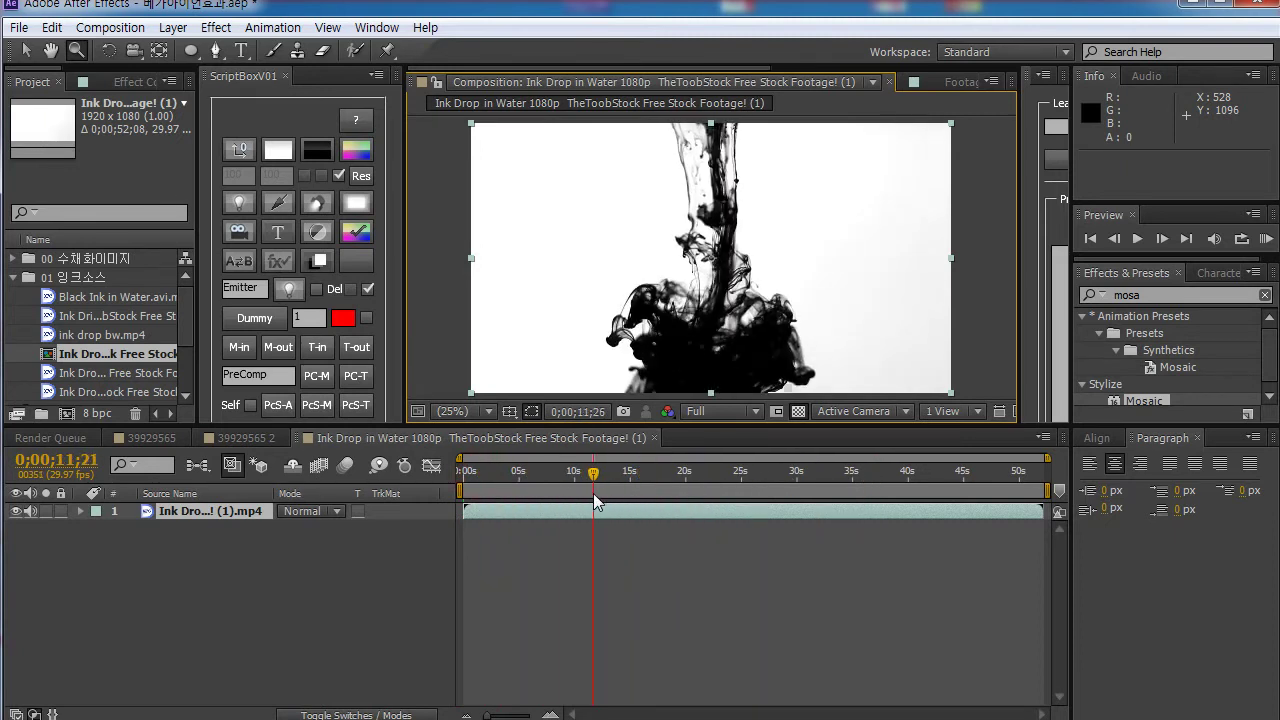
Step: Delete the composition made from the Ink Drop in Water 1080p (1).mp4 clip
left_click(50, 357)
key("Delete")
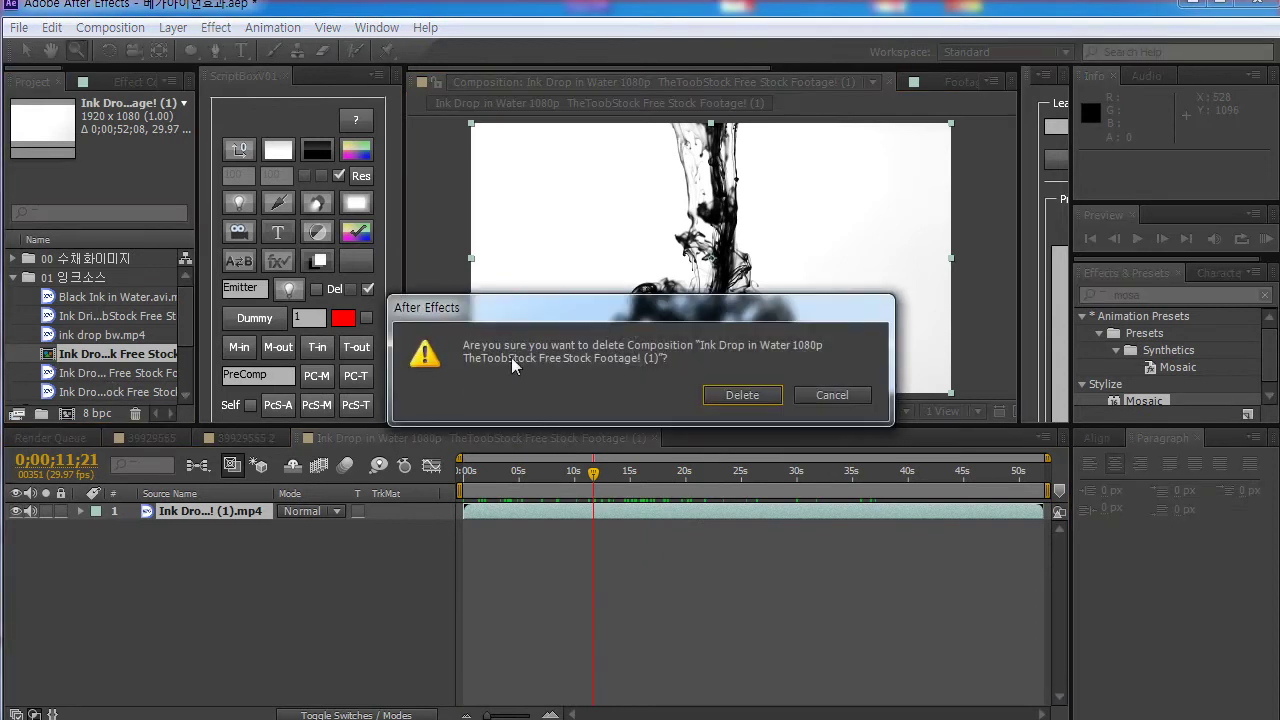
left_click(758, 396)
Step: Preview both Ink Drop in Water 1080p clips, ink drop bw.mp4 and the Ink Drip in Water clip as footage
double_click(52, 373)
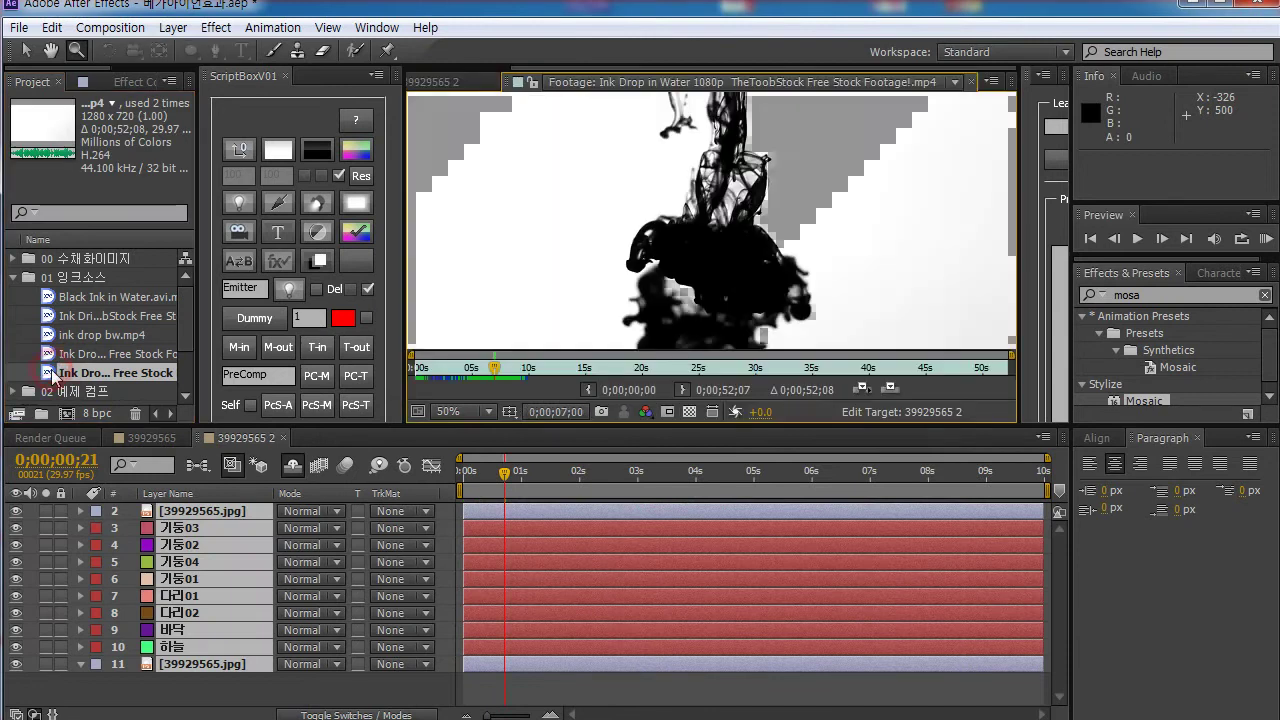
left_click(438, 406)
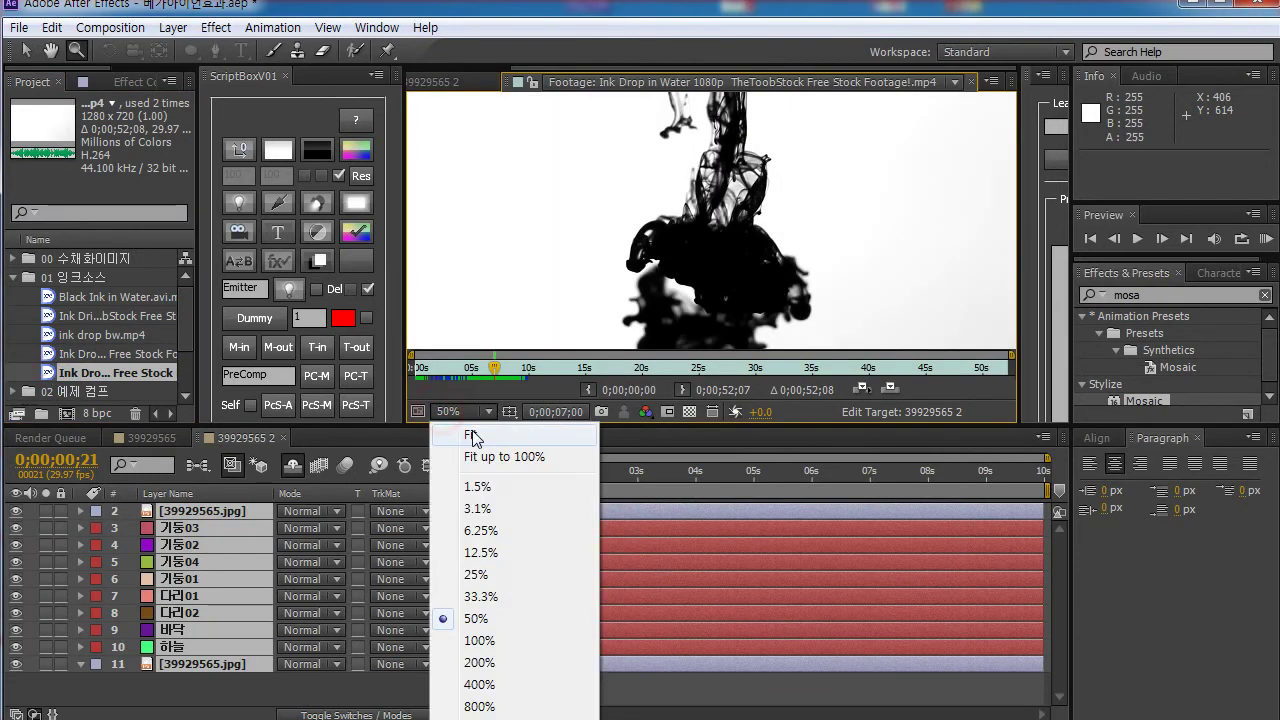
left_click(470, 588)
double_click(50, 354)
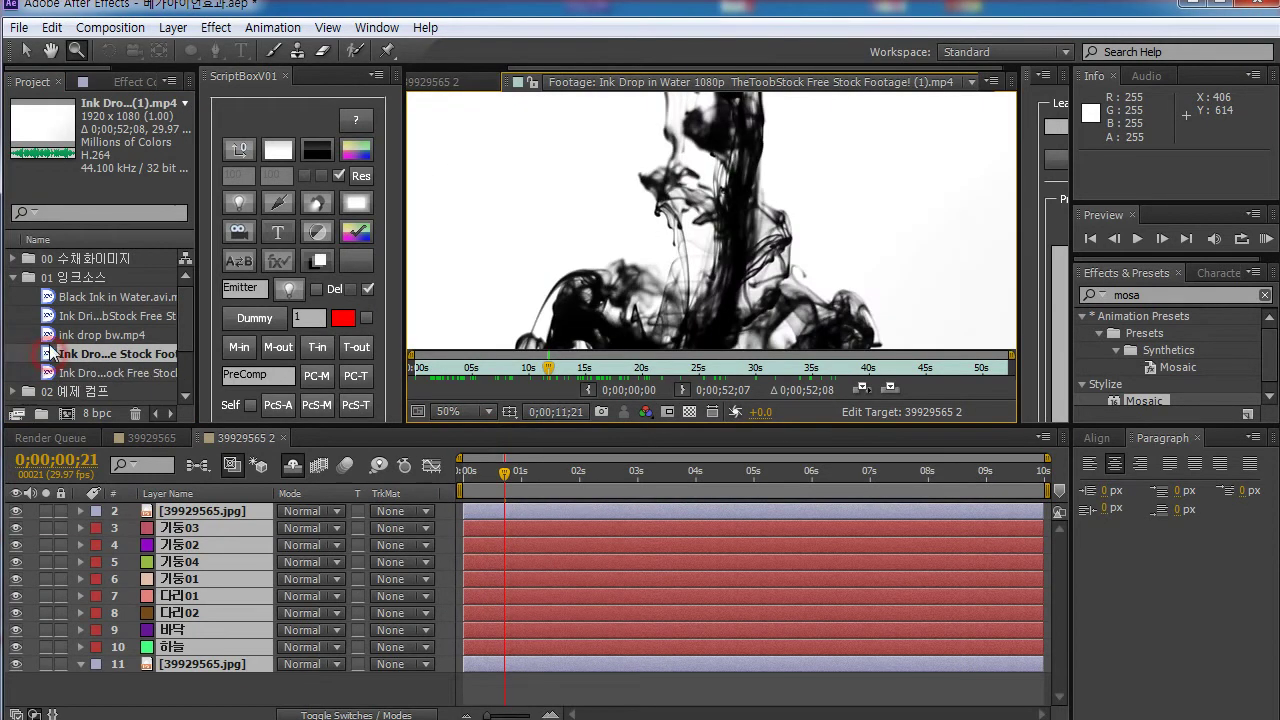
double_click(50, 336)
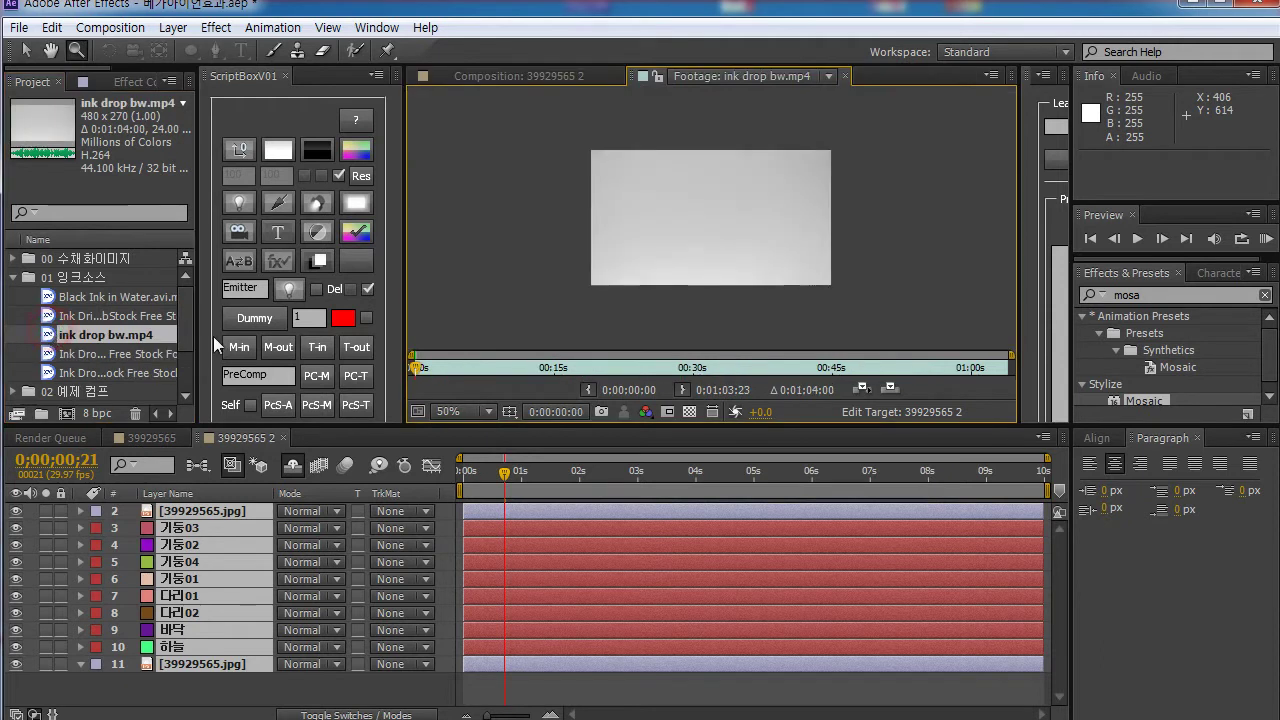
double_click(58, 316)
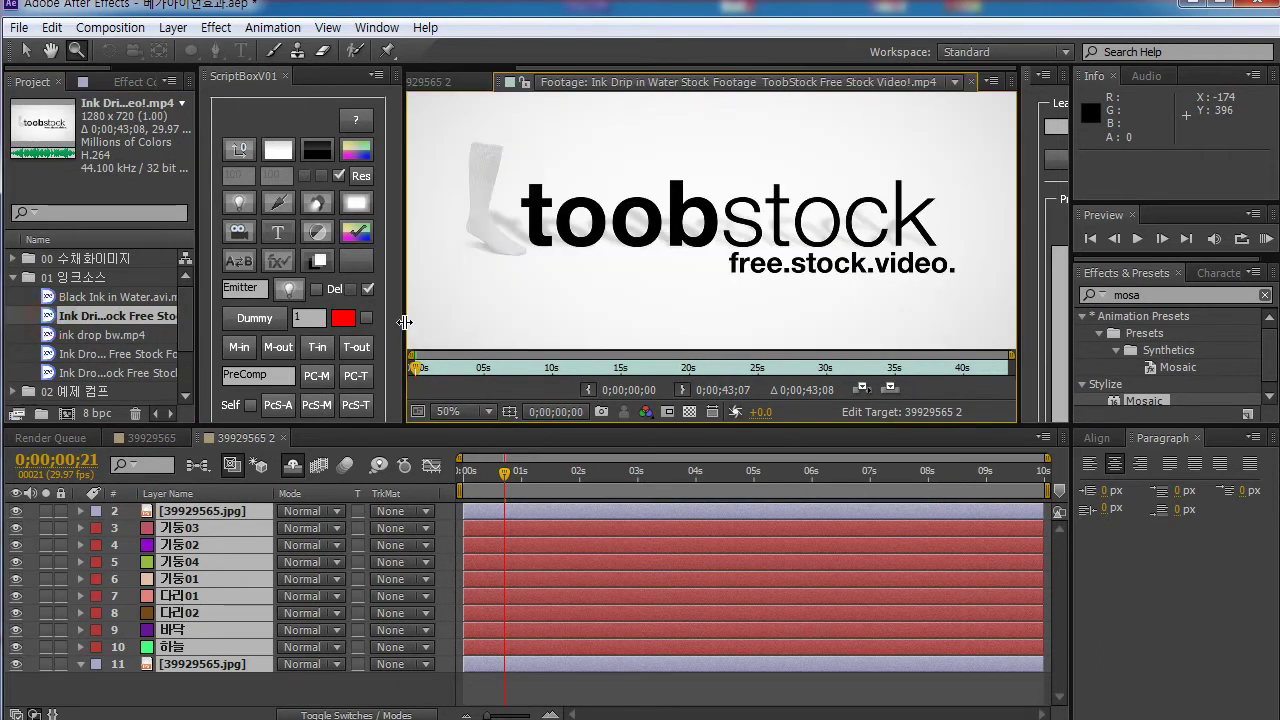
left_click(473, 413)
left_click(488, 436)
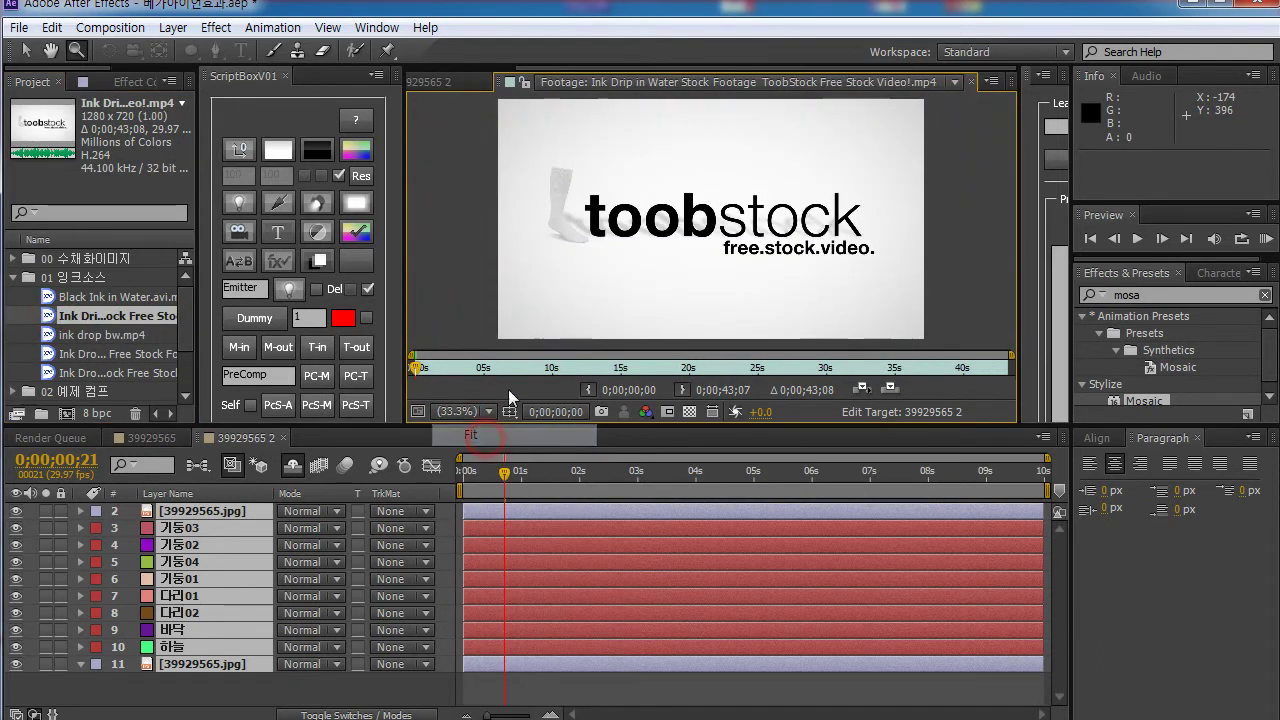
Step: Open Black Ink in Water.avi.mp4 as footage, fit it to the viewer and scrub to about 9 seconds
double_click(52, 294)
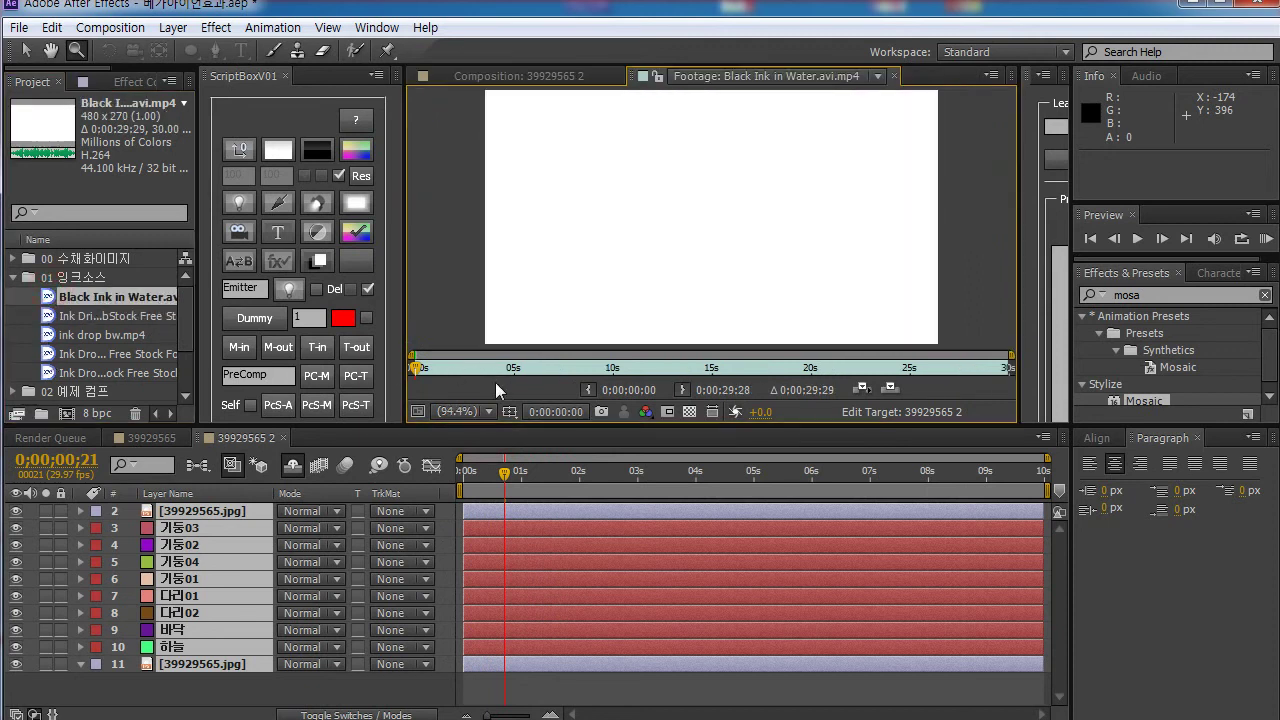
left_click(460, 411)
left_click(471, 430)
mouse_move(416, 368)
left_mouse_down()
mouse_move(1082, 366)
mouse_move(333, 368)
mouse_move(636, 368)
mouse_move(597, 370)
left_mouse_up()
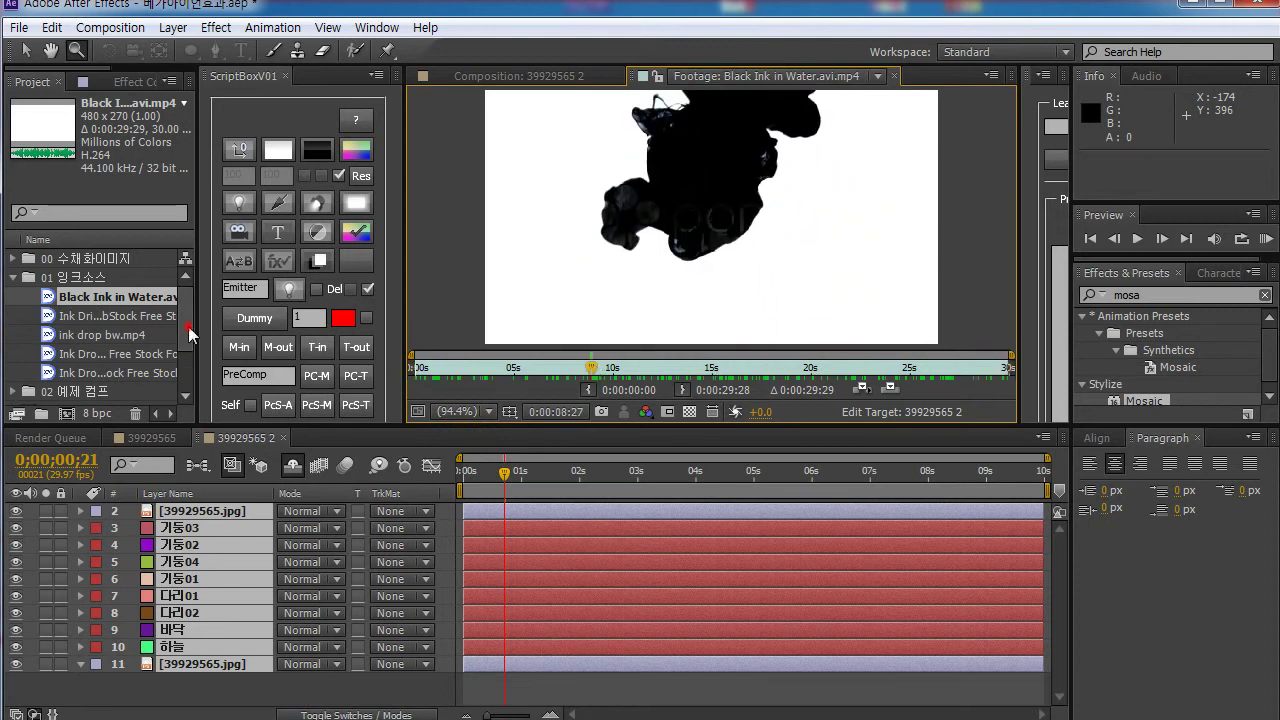
Step: Create a composition from the Black Ink in Water.avi.mp4 clip and move its time indicator to 0:00:12:07
left_click_drag(190, 335, 192, 285)
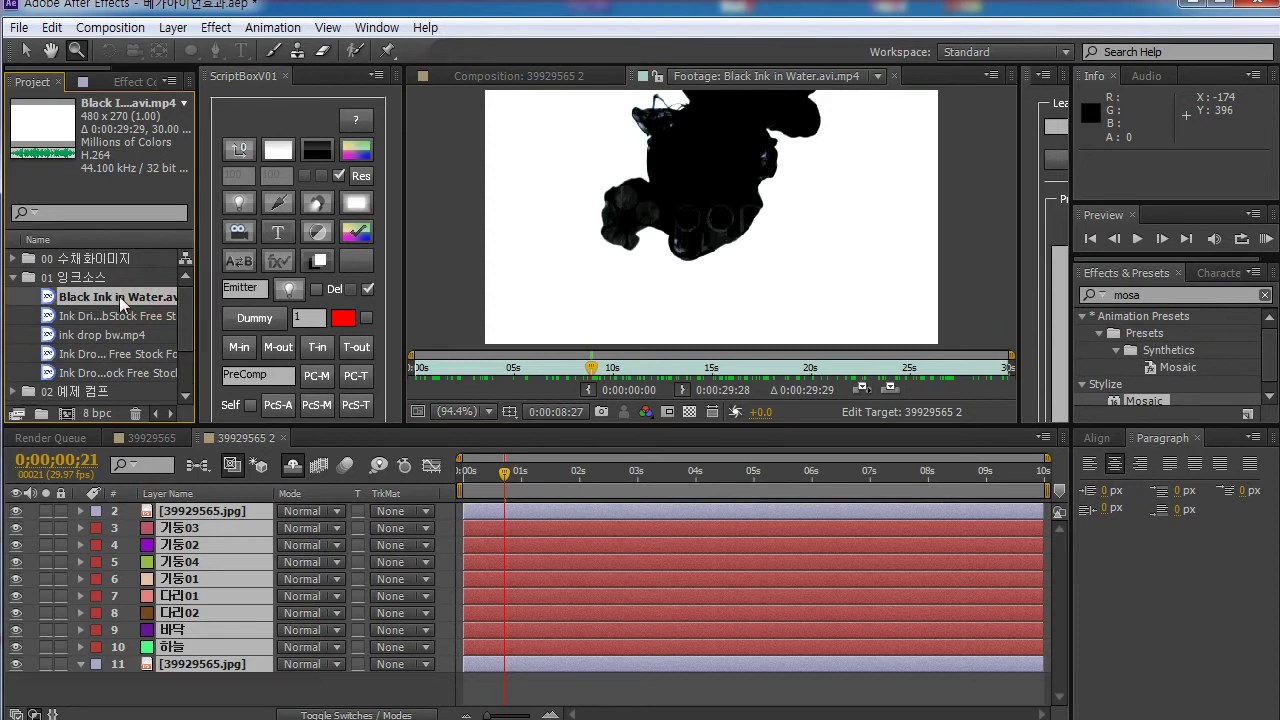
mouse_move(122, 304)
left_mouse_down()
mouse_move(134, 422)
mouse_move(78, 408)
left_mouse_up()
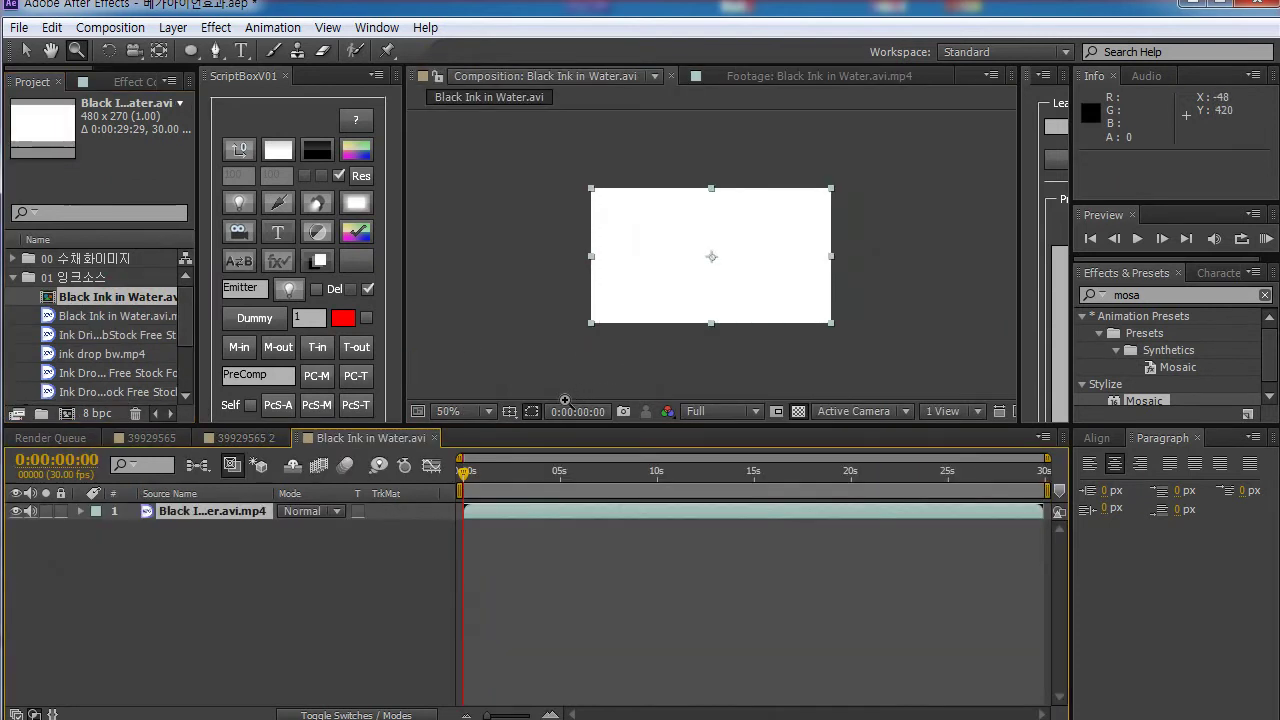
mouse_move(518, 474)
left_mouse_down()
mouse_move(506, 471)
mouse_move(881, 471)
mouse_move(466, 471)
mouse_move(1101, 479)
mouse_move(586, 478)
mouse_move(814, 478)
mouse_move(700, 487)
left_mouse_up()
left_click(314, 600)
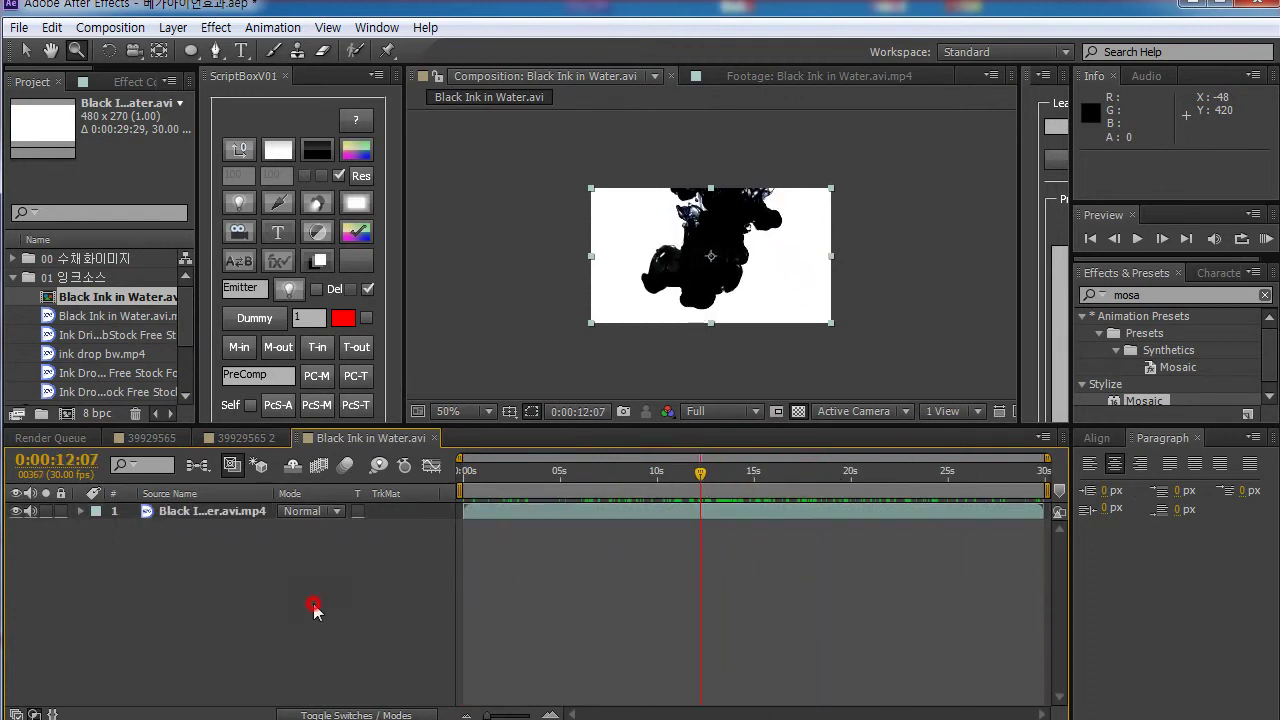
Step: Examine the black ink shape and its white background in the composition at 100% magnification
left_click(177, 506)
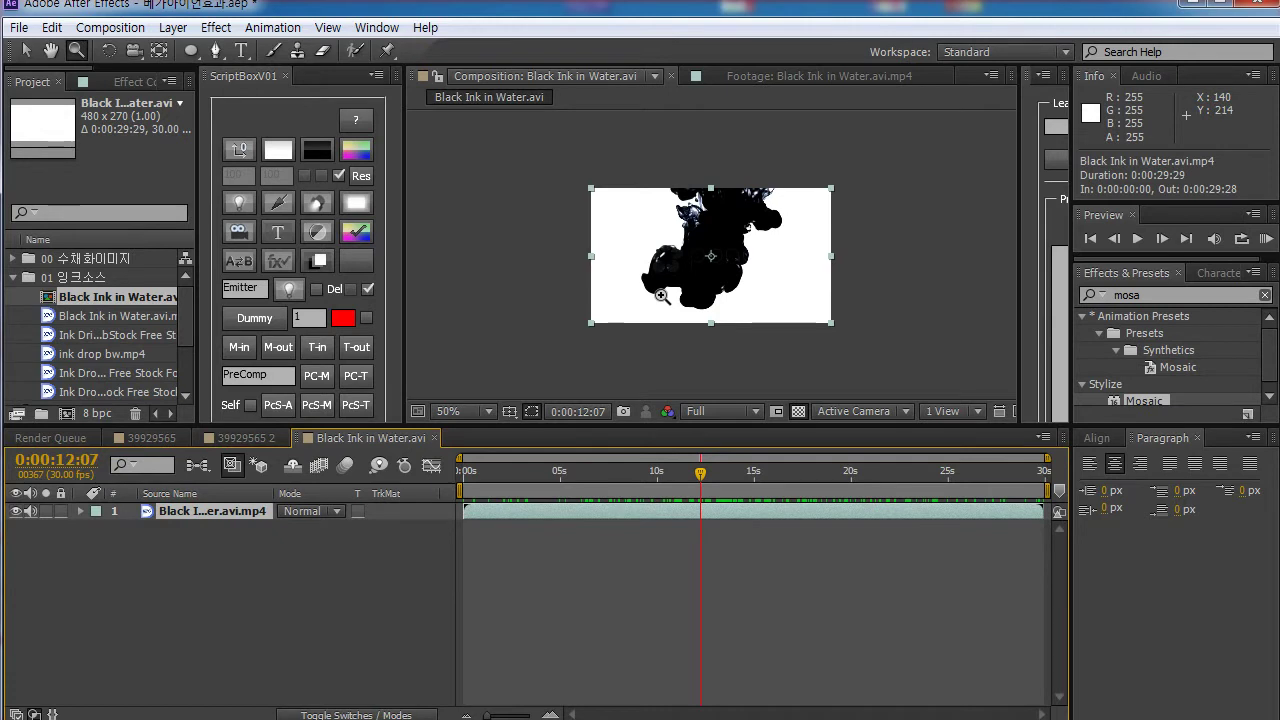
left_click(694, 286)
key("h")
left_click_drag(760, 208, 722, 283)
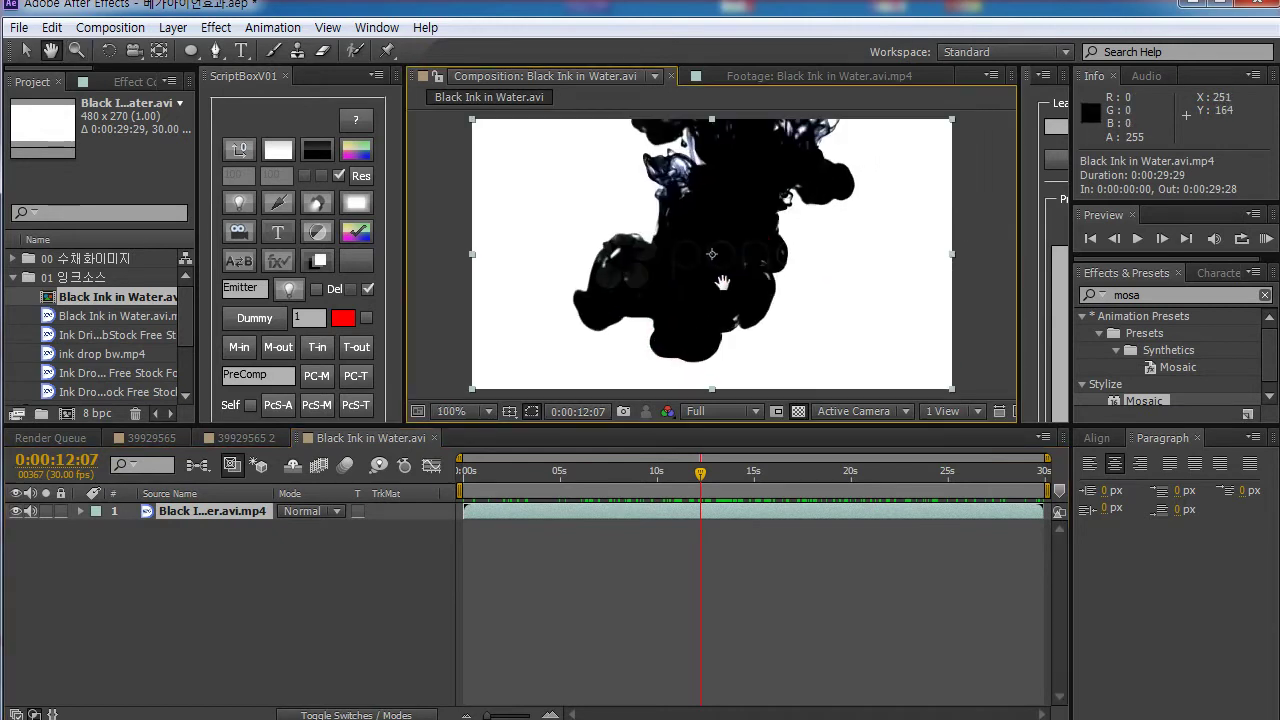
key("z")
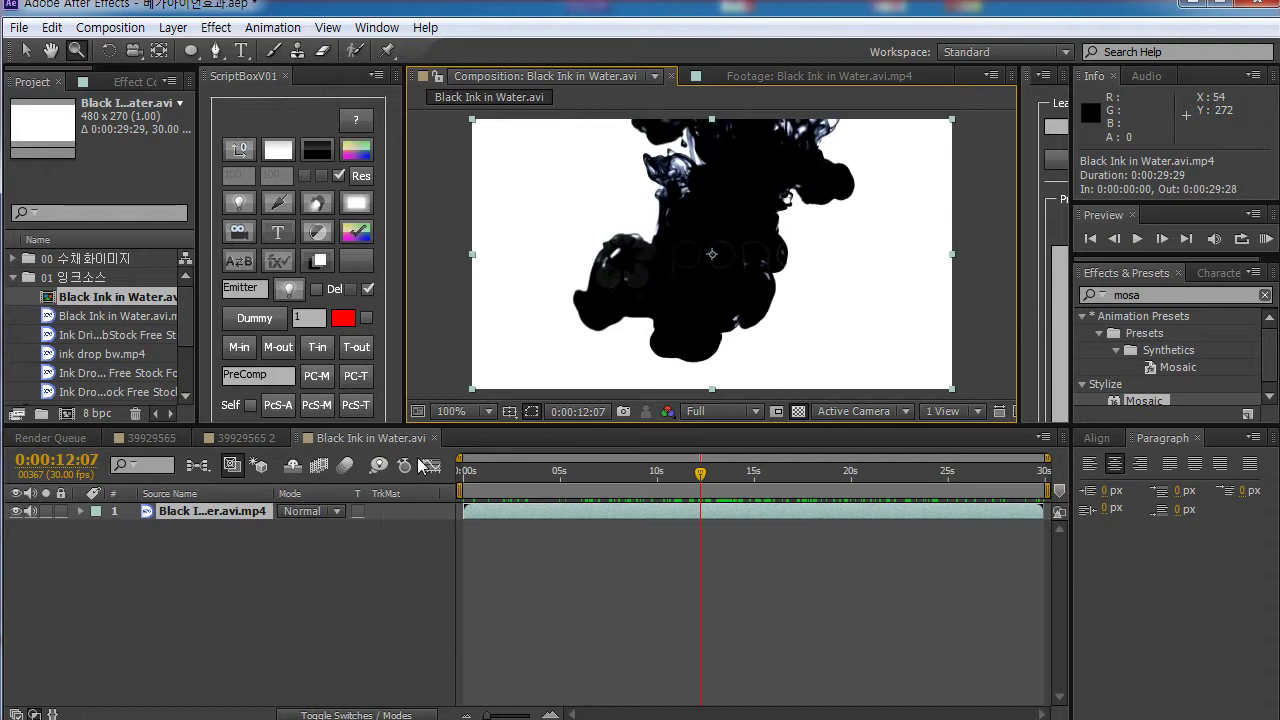
left_click(234, 530)
left_click(234, 513)
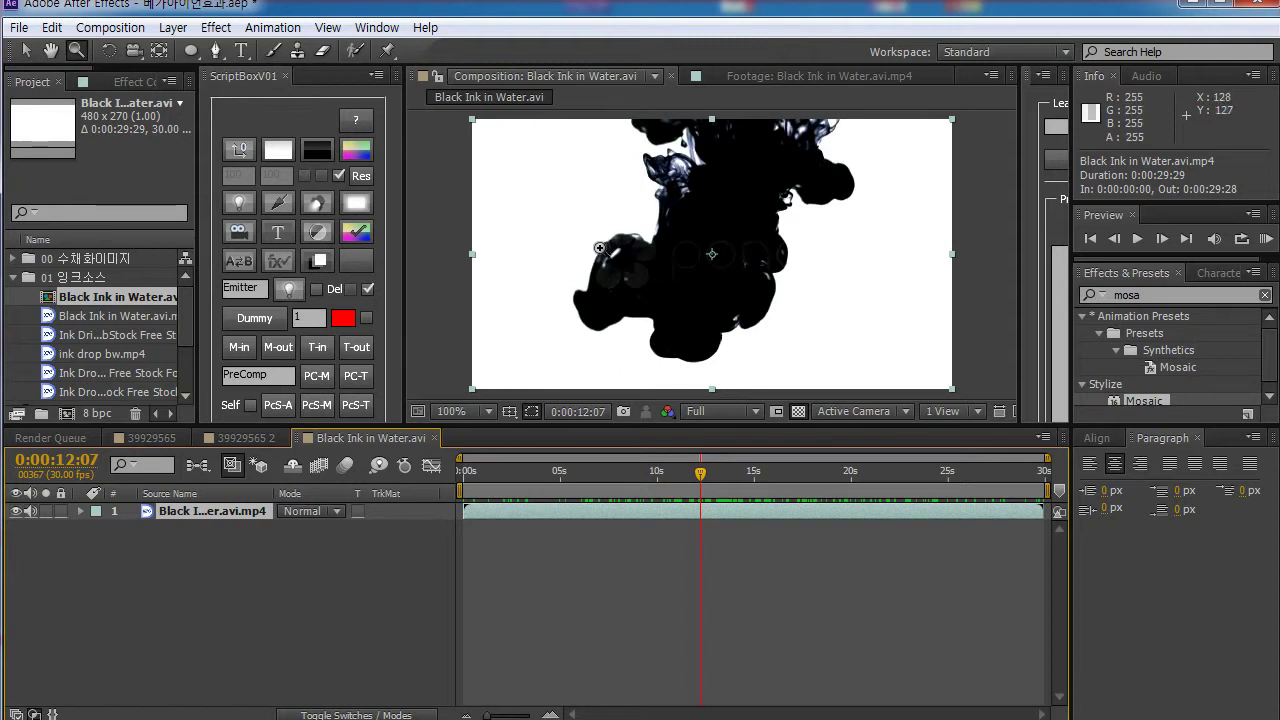
left_click(191, 571)
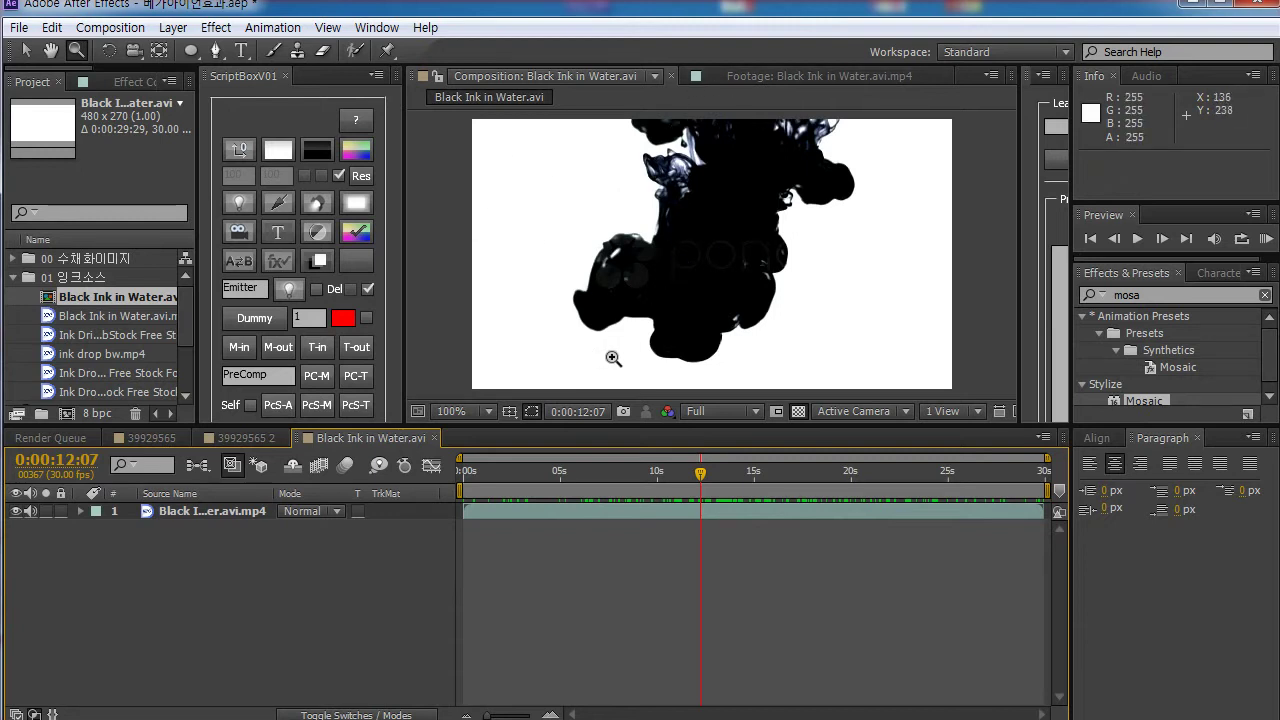
Step: Duplicate the Black Ink in Water.avi.mp4 layer and set the lower copy's track matte to Alpha Matte
left_click(187, 511)
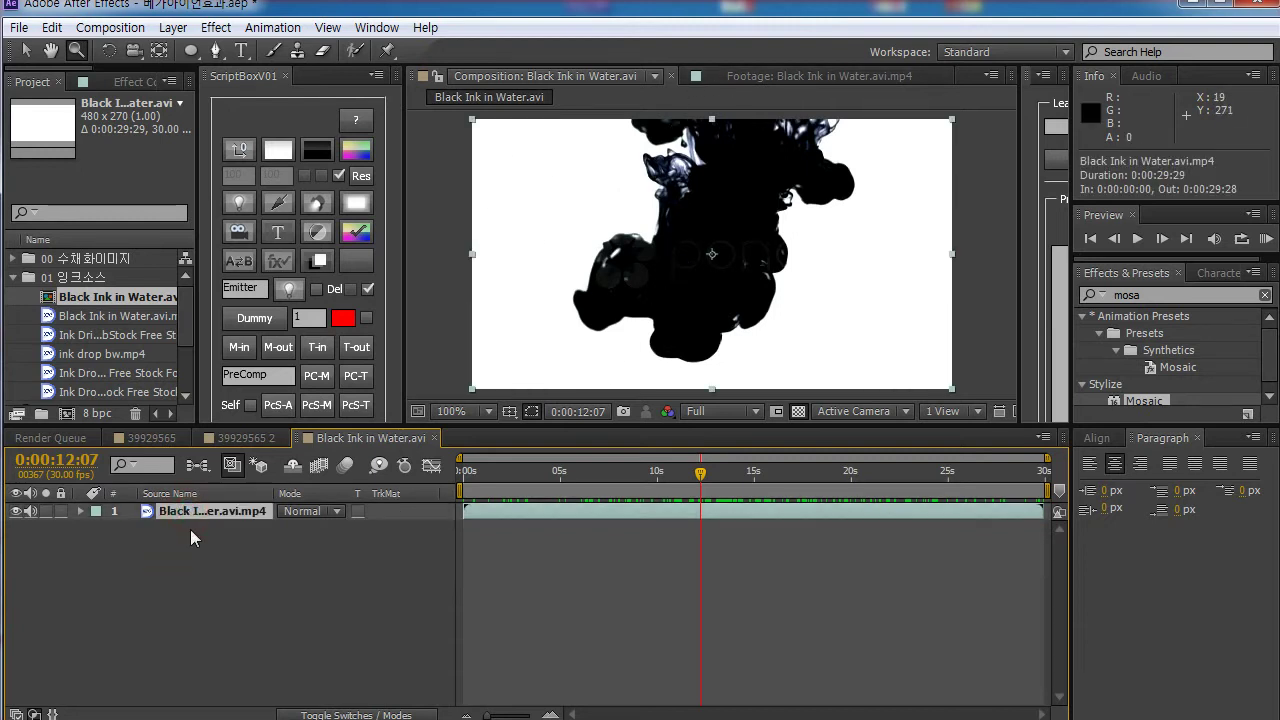
key("ctrl+d")
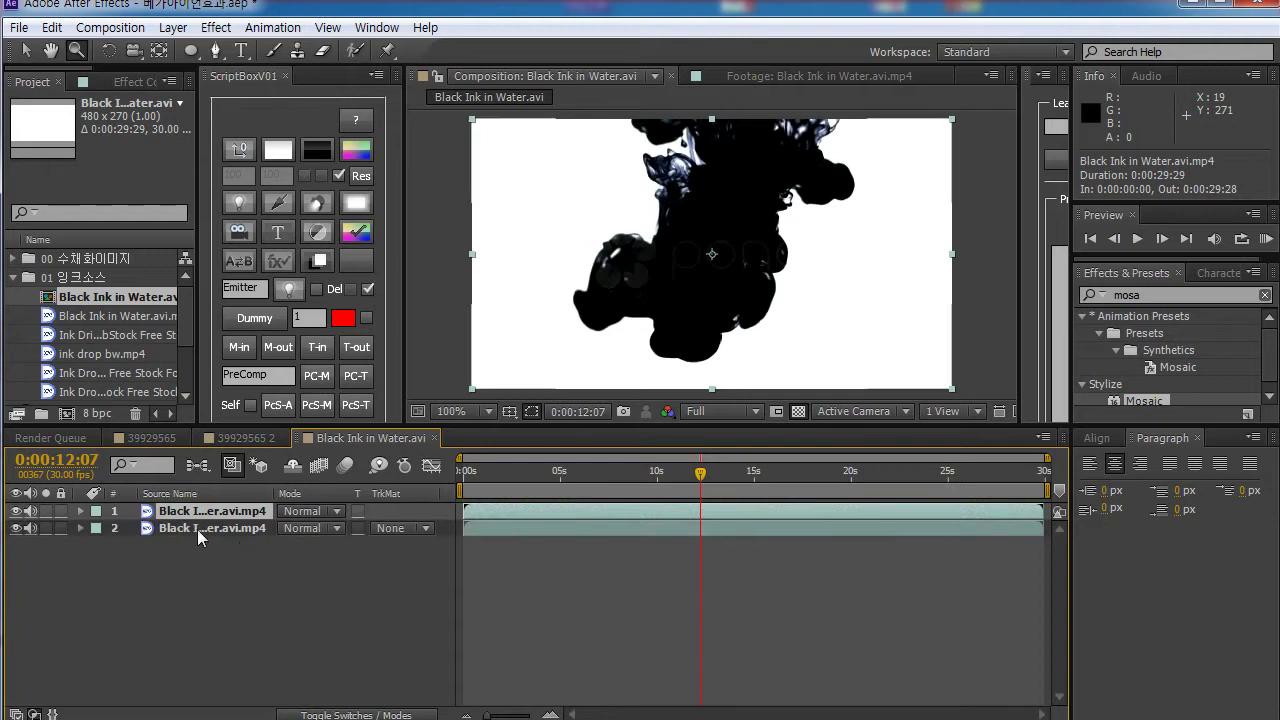
left_click(227, 529)
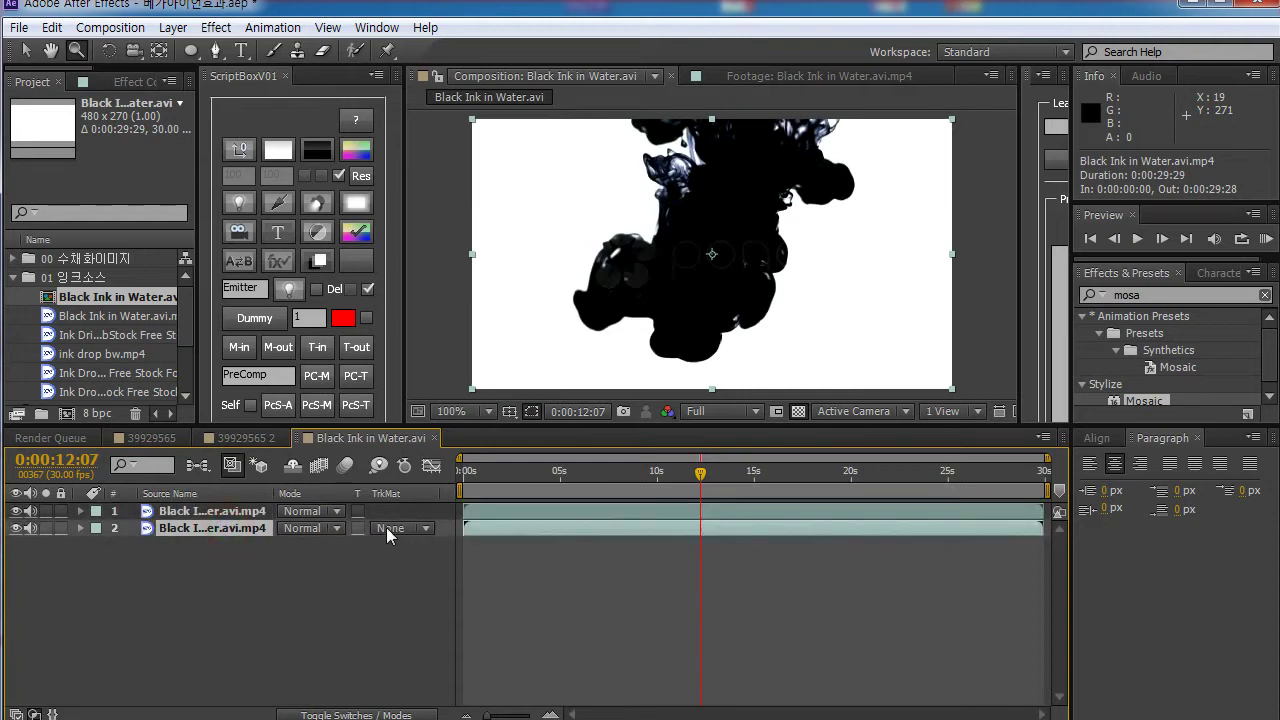
left_click(418, 536)
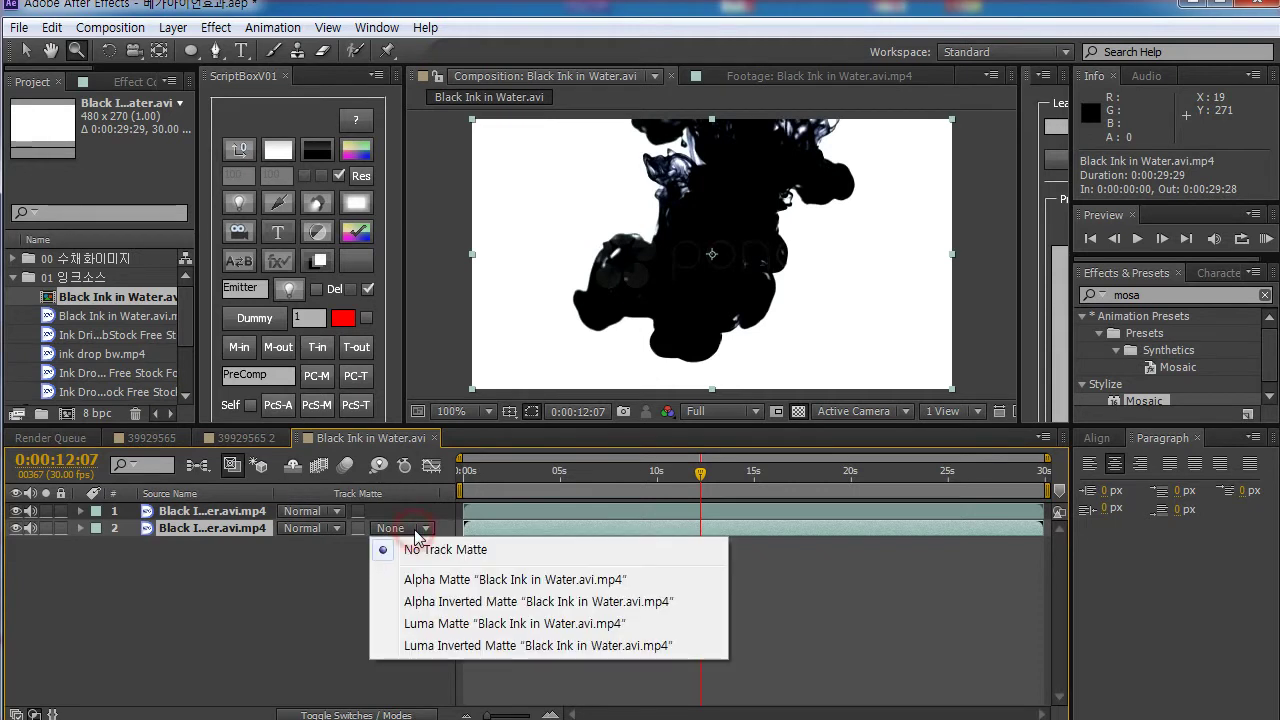
left_click(414, 579)
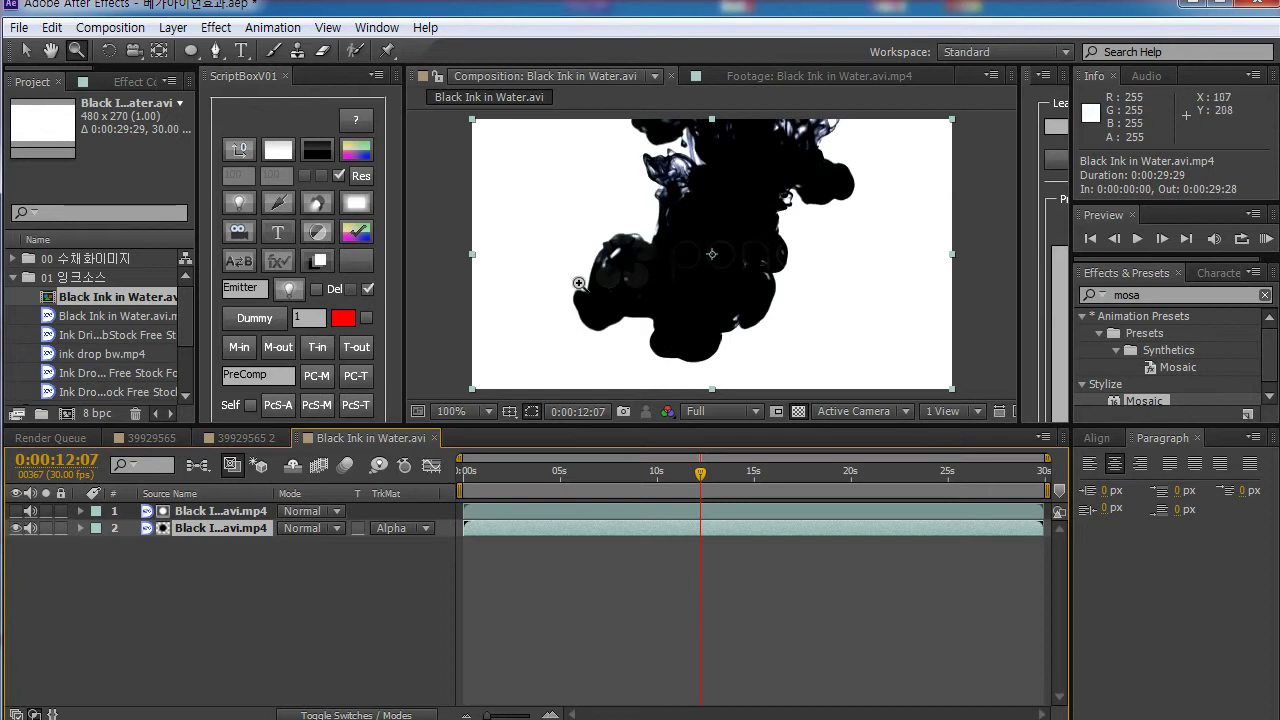
Step: Try Alpha Inverted Matte on the lower ink layer and switch it back to Alpha Matte
left_click(400, 528)
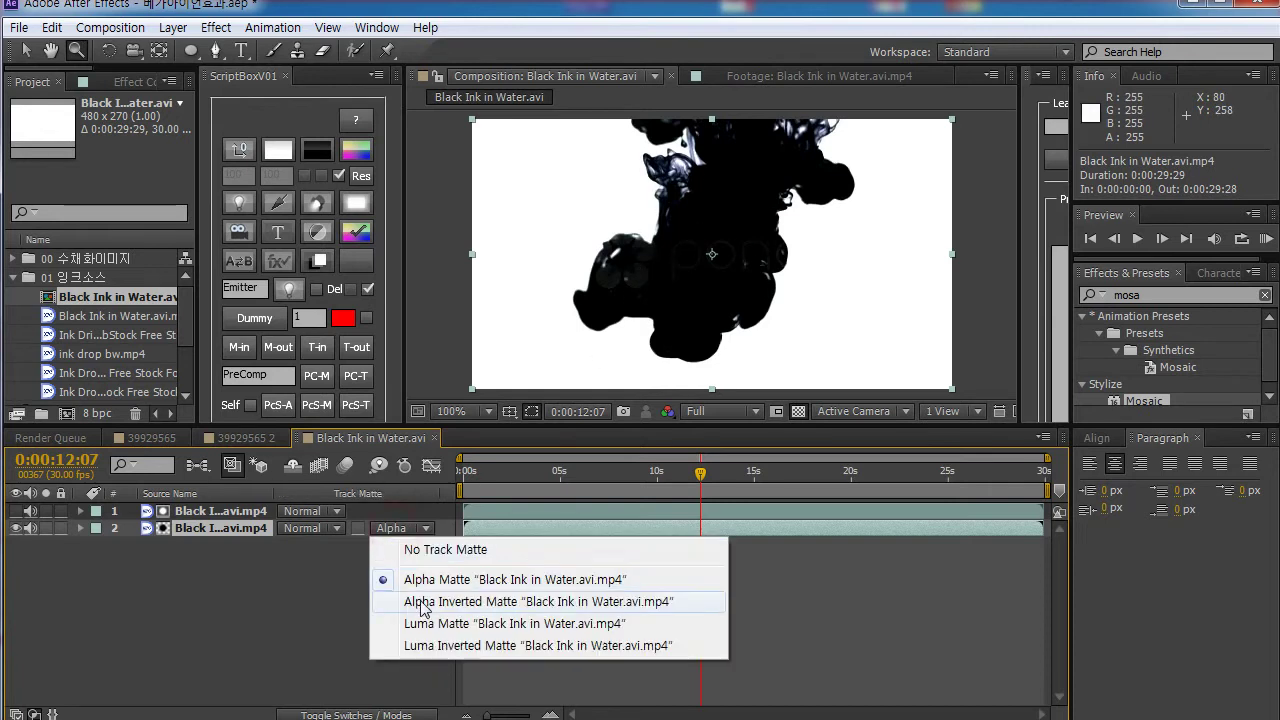
left_click(458, 605)
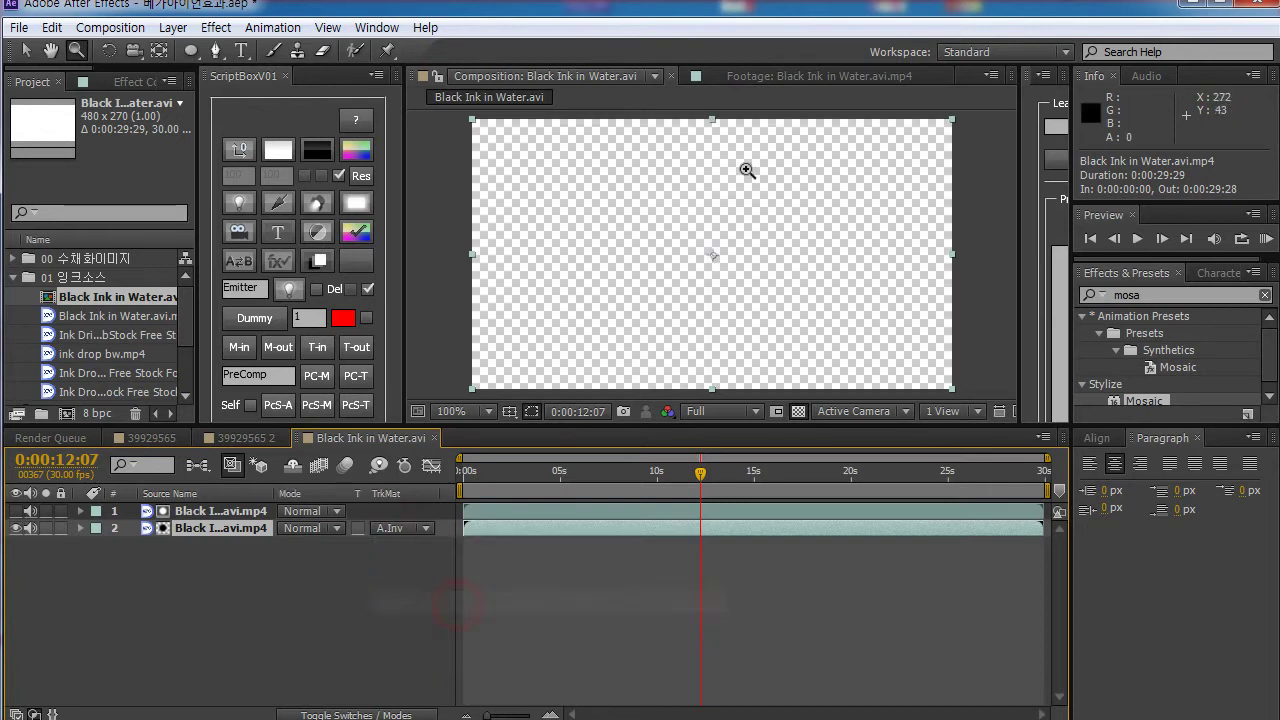
left_click(400, 528)
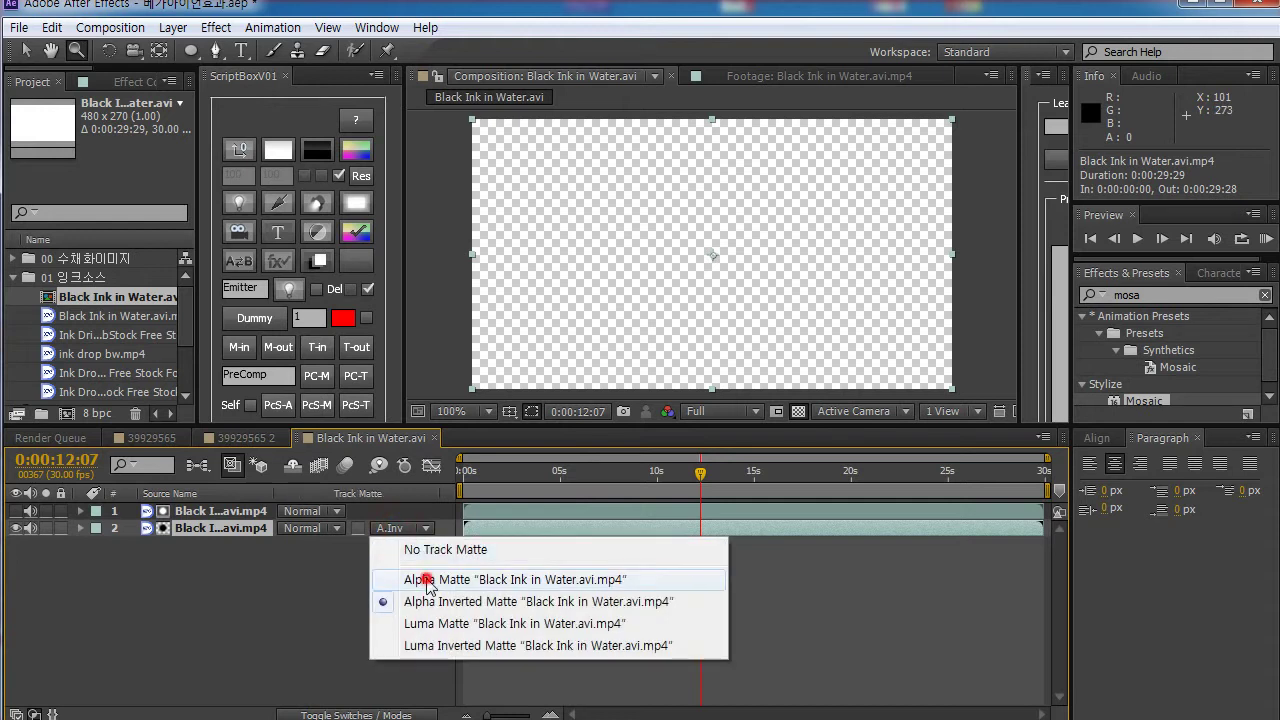
left_click(418, 579)
Step: Test Luma Matte on the lower ink layer before setting its track matte to Luma Inverted Matte
left_click(404, 536)
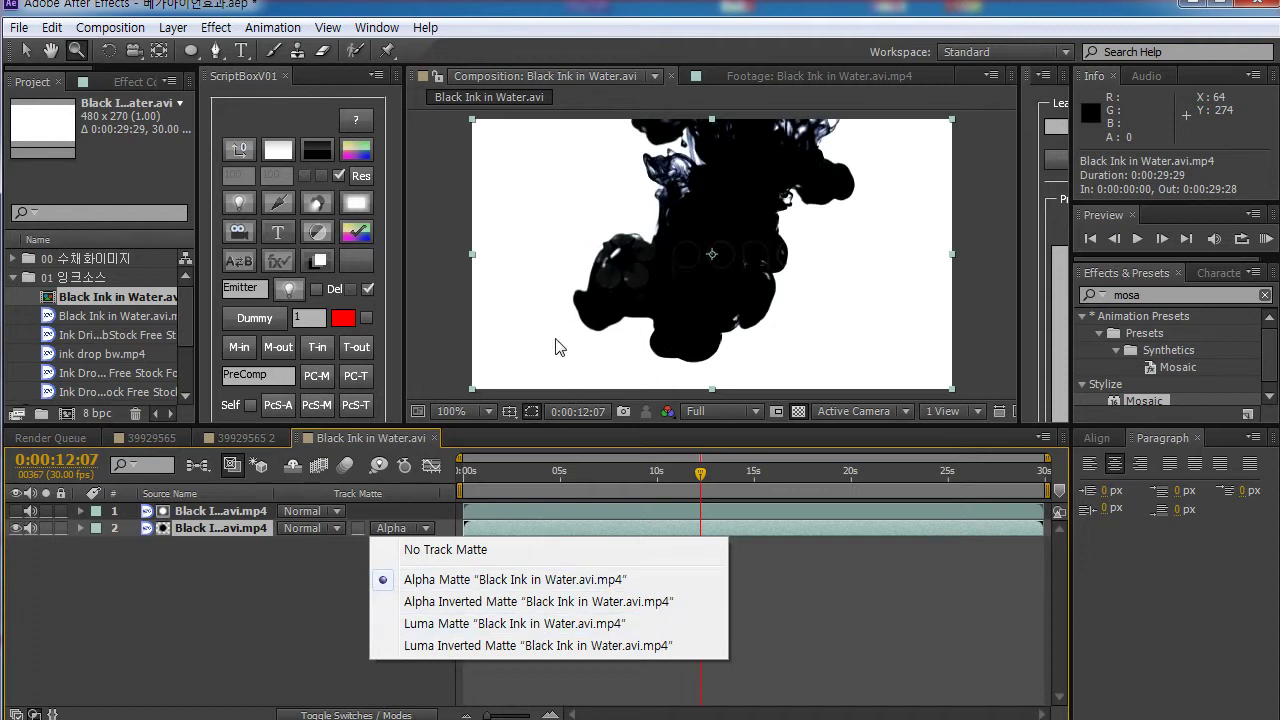
left_click(515, 624)
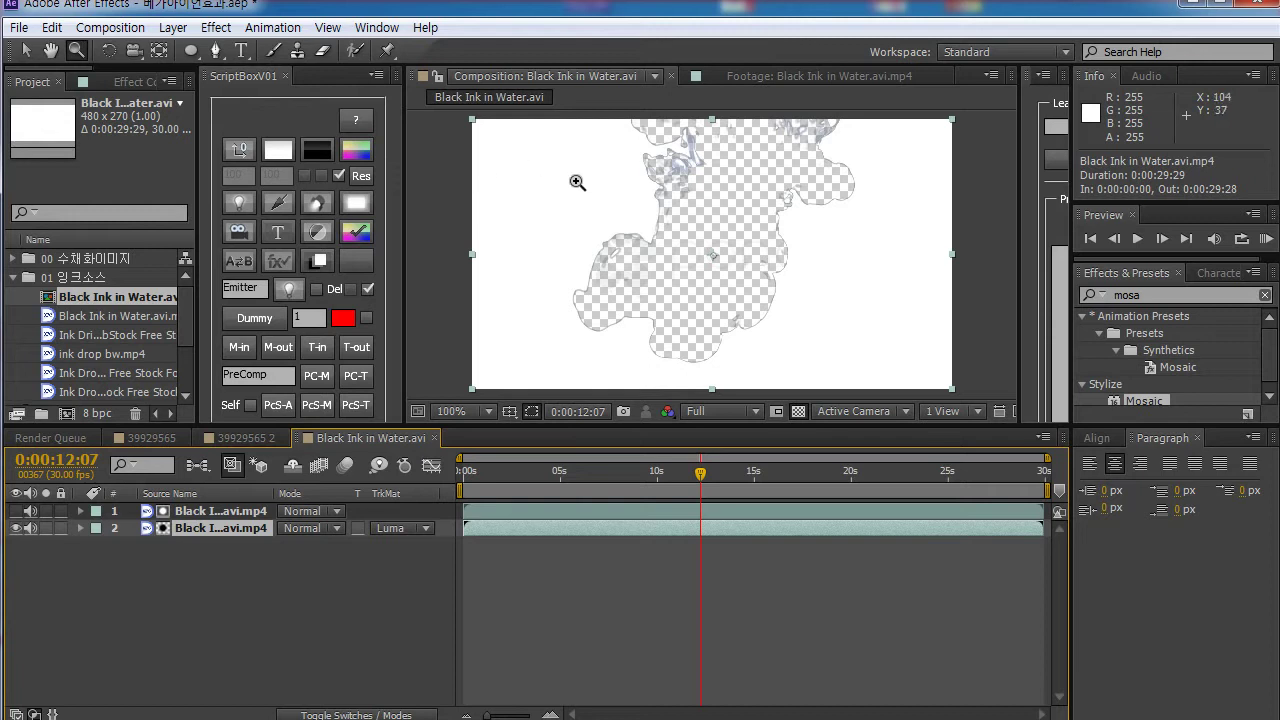
left_click(420, 528)
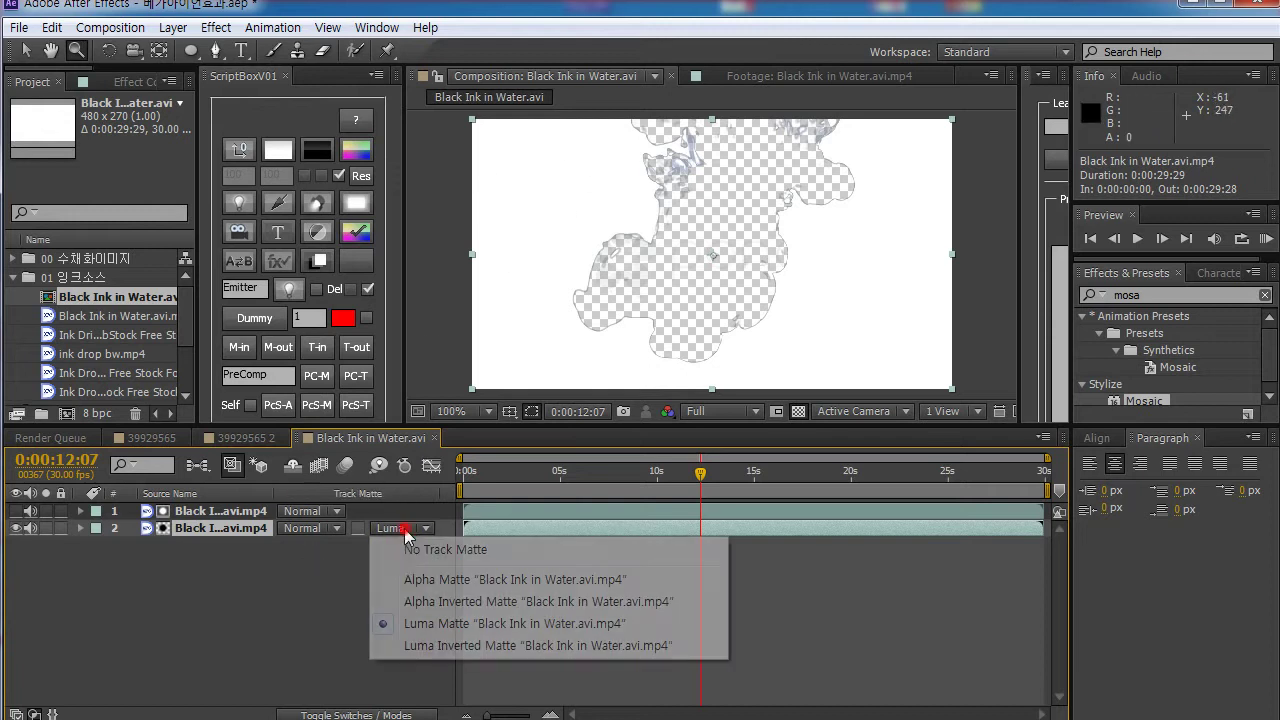
left_click(457, 648)
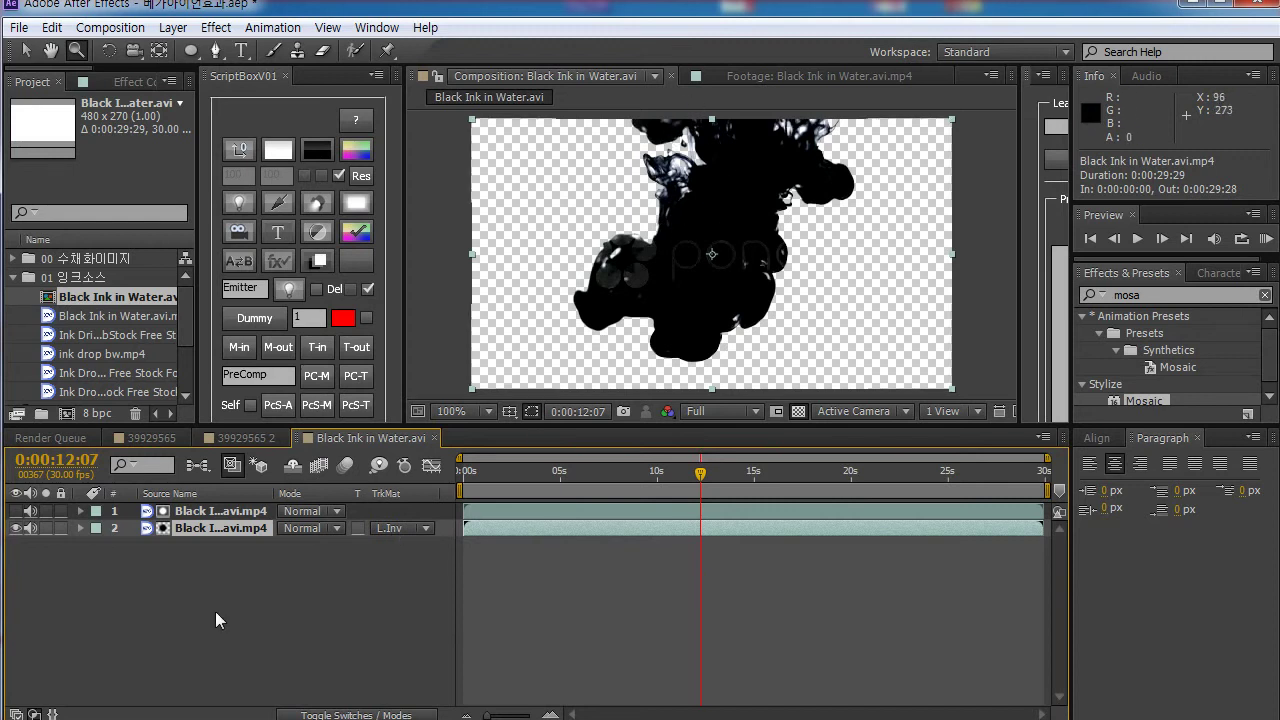
Step: Pre-compose both Black Ink in Water.avi.mp4 layers, moving all attributes into the new composition
left_click_drag(203, 586, 189, 476)
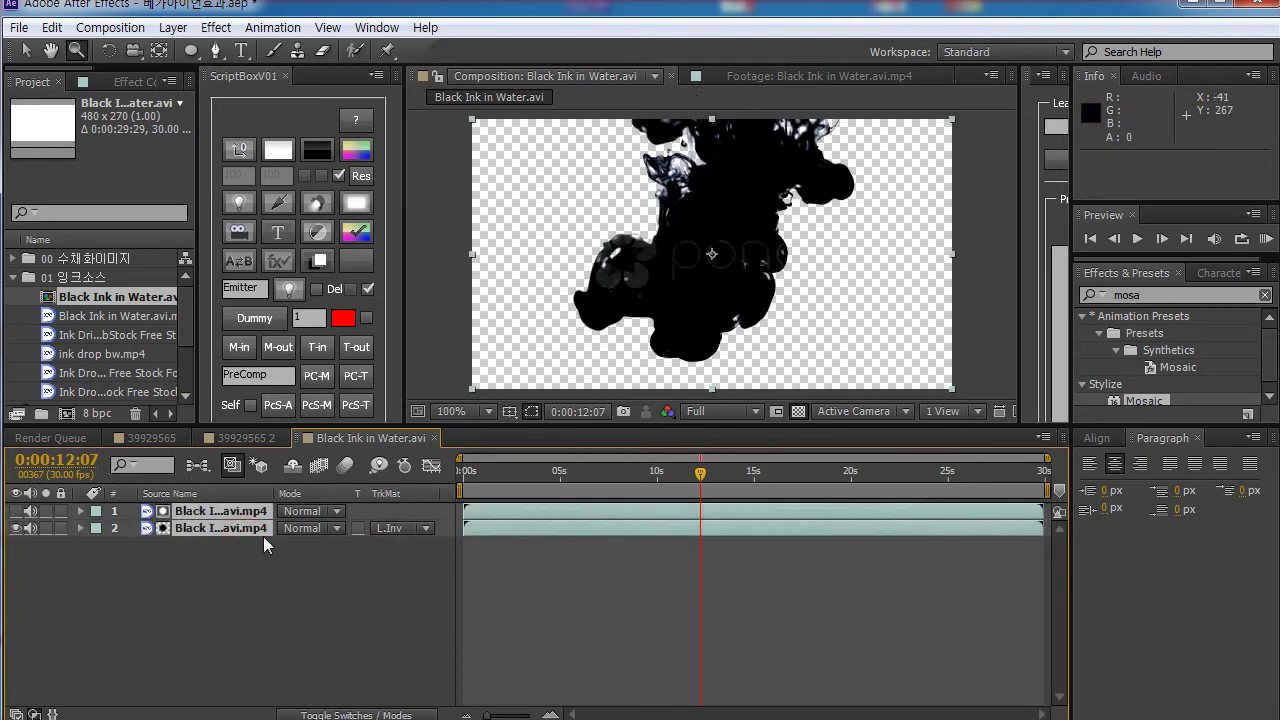
left_click_drag(244, 580, 190, 500)
left_click_drag(281, 592, 196, 504)
left_click(172, 27)
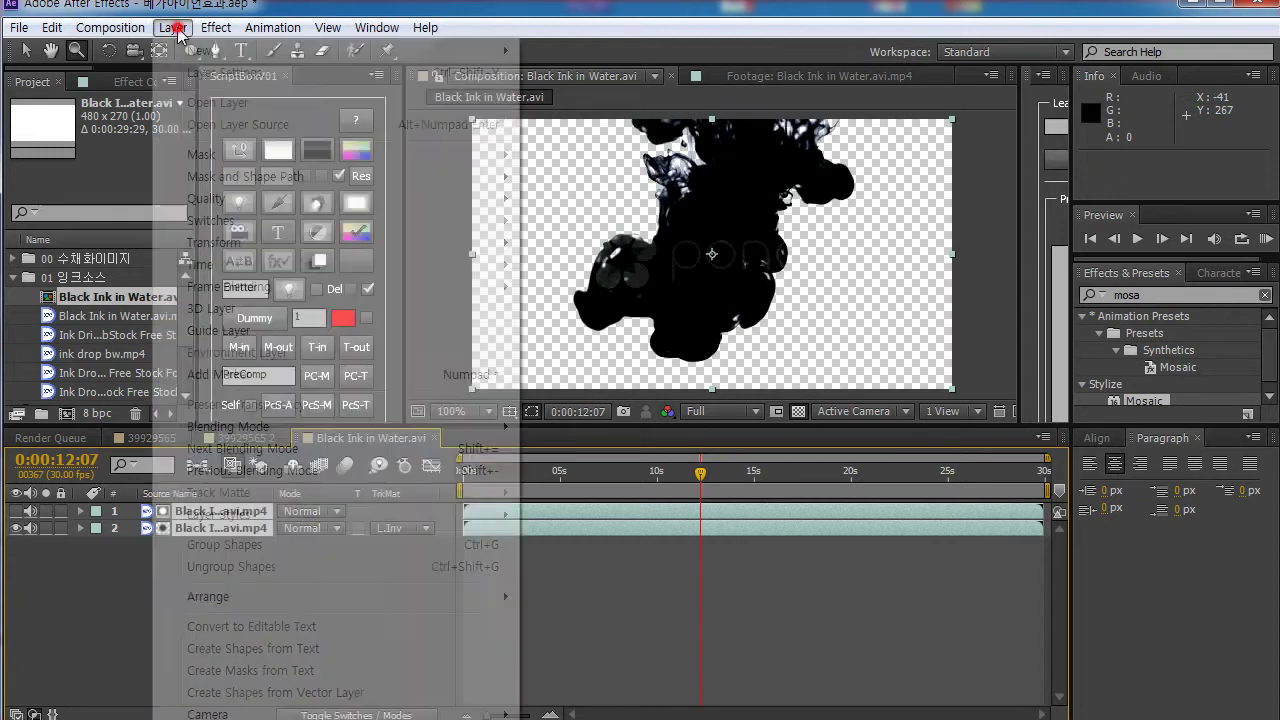
left_click(122, 595)
left_click(213, 568)
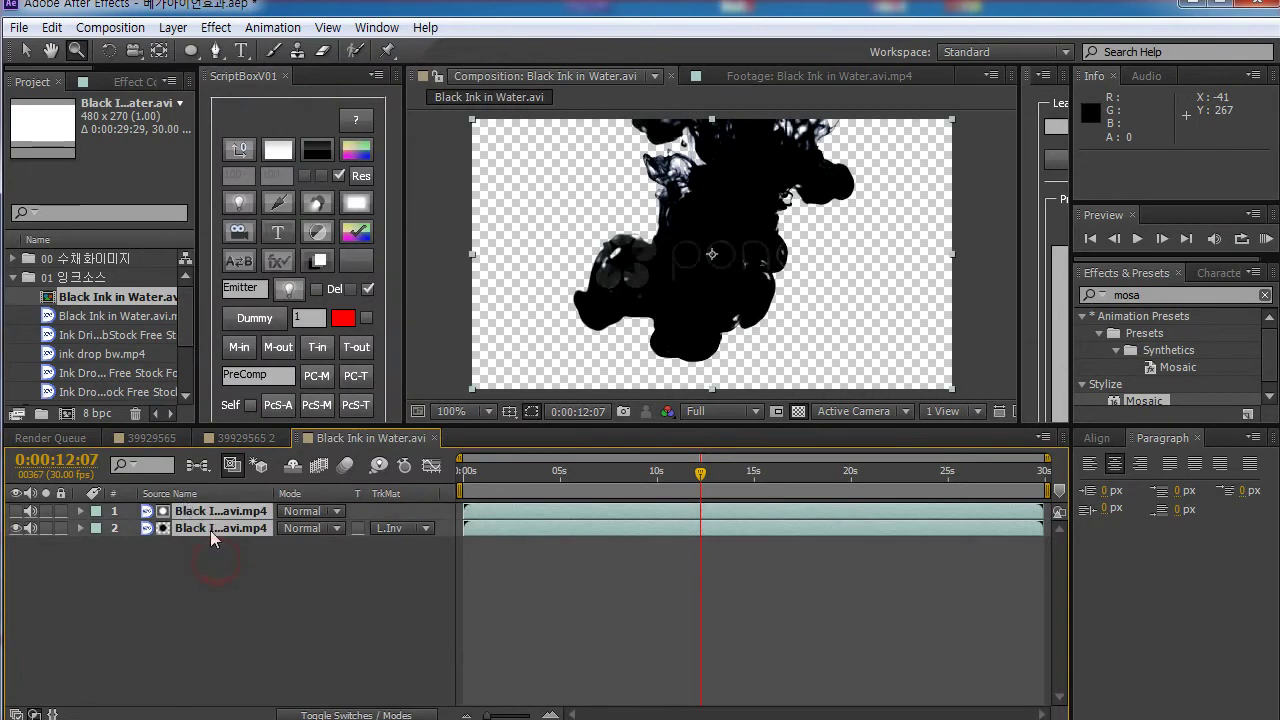
key("ctrl+shift+c")
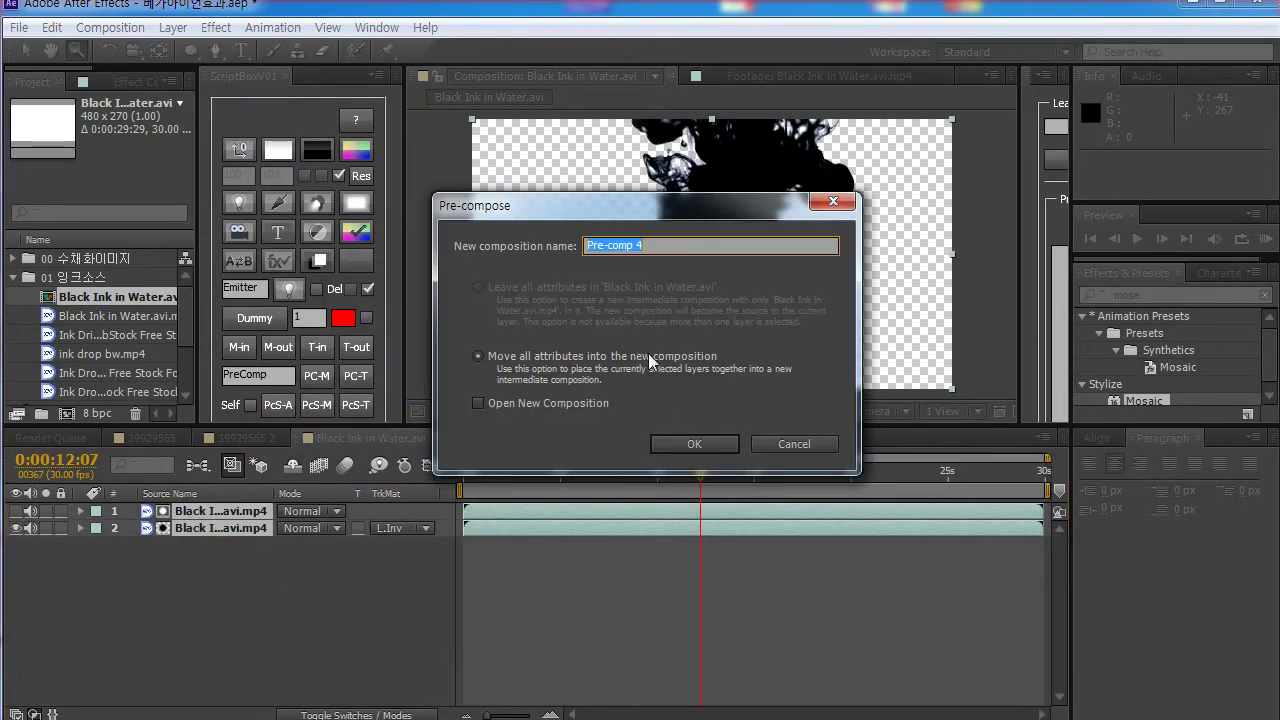
left_click(692, 444)
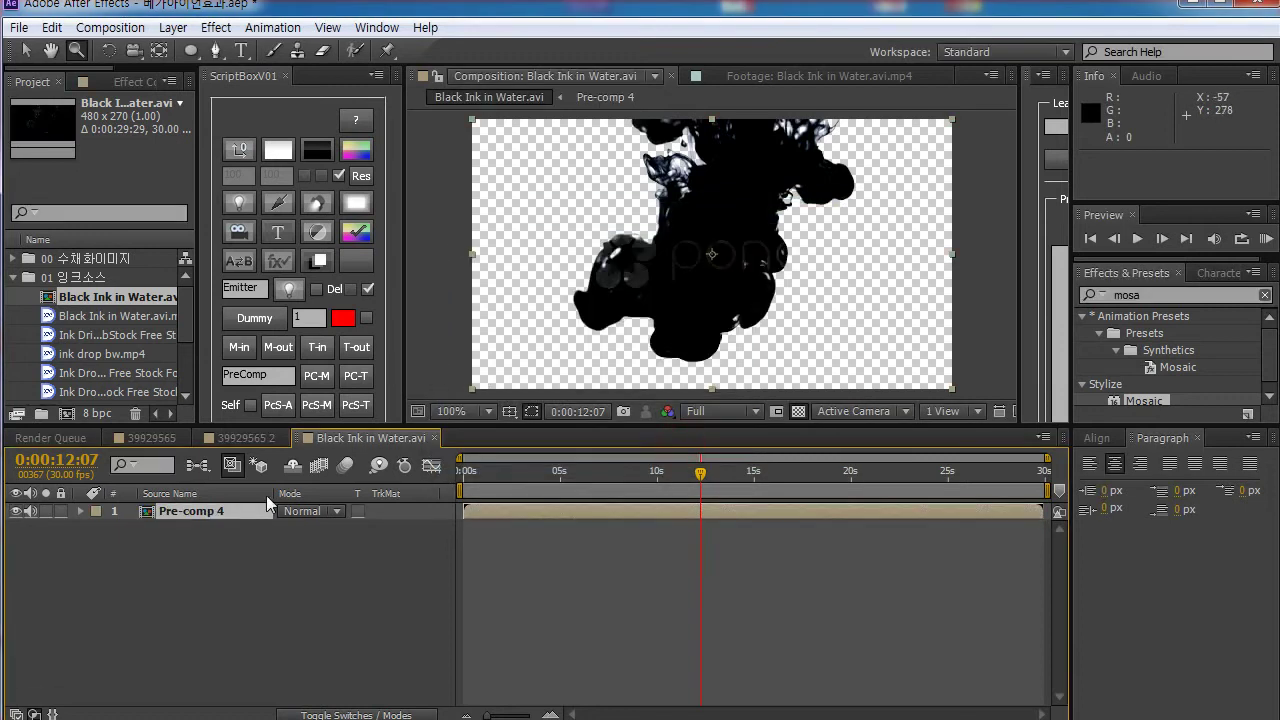
key("v")
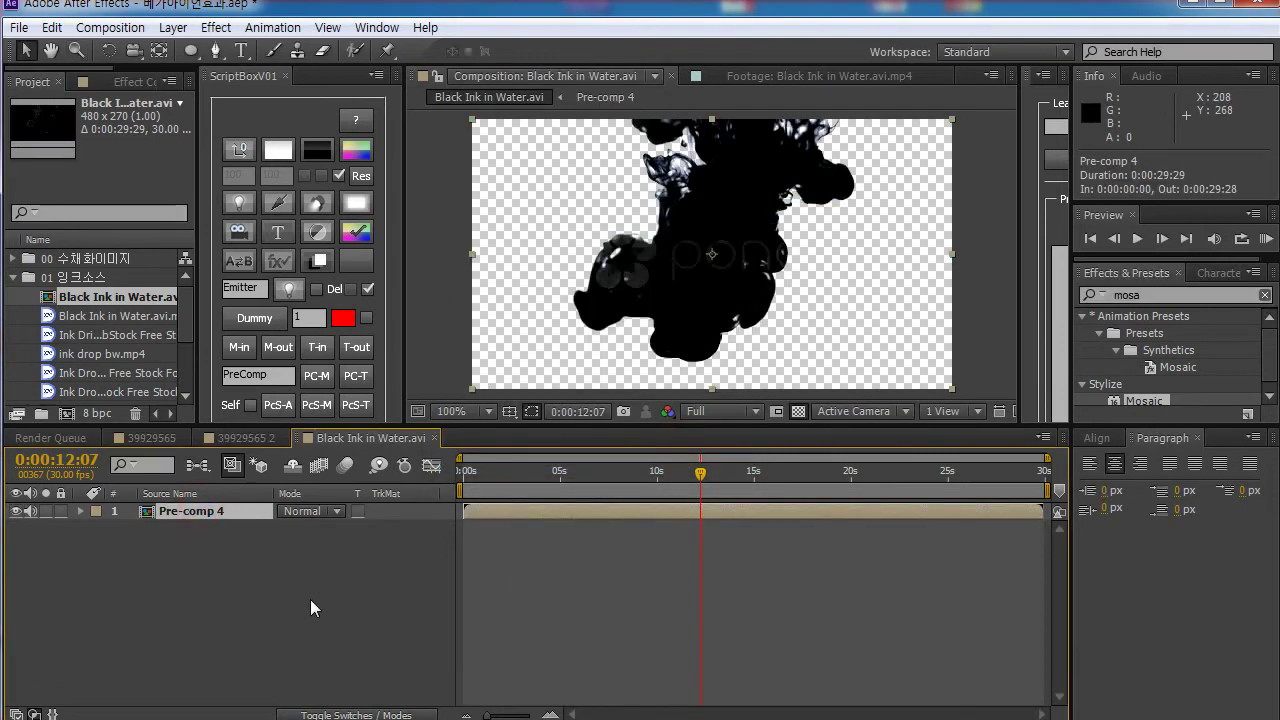
Step: Preview how the pre-composed ink spreads over the transparent background through the first half of the composition
left_click(714, 230)
mouse_move(714, 230)
left_mouse_down()
mouse_move(745, 205)
mouse_move(883, 160)
mouse_move(820, 195)
mouse_move(859, 181)
mouse_move(510, 100)
mouse_move(530, 145)
mouse_move(657, 138)
mouse_move(750, 230)
left_mouse_up()
left_click_drag(509, 470, 716, 472)
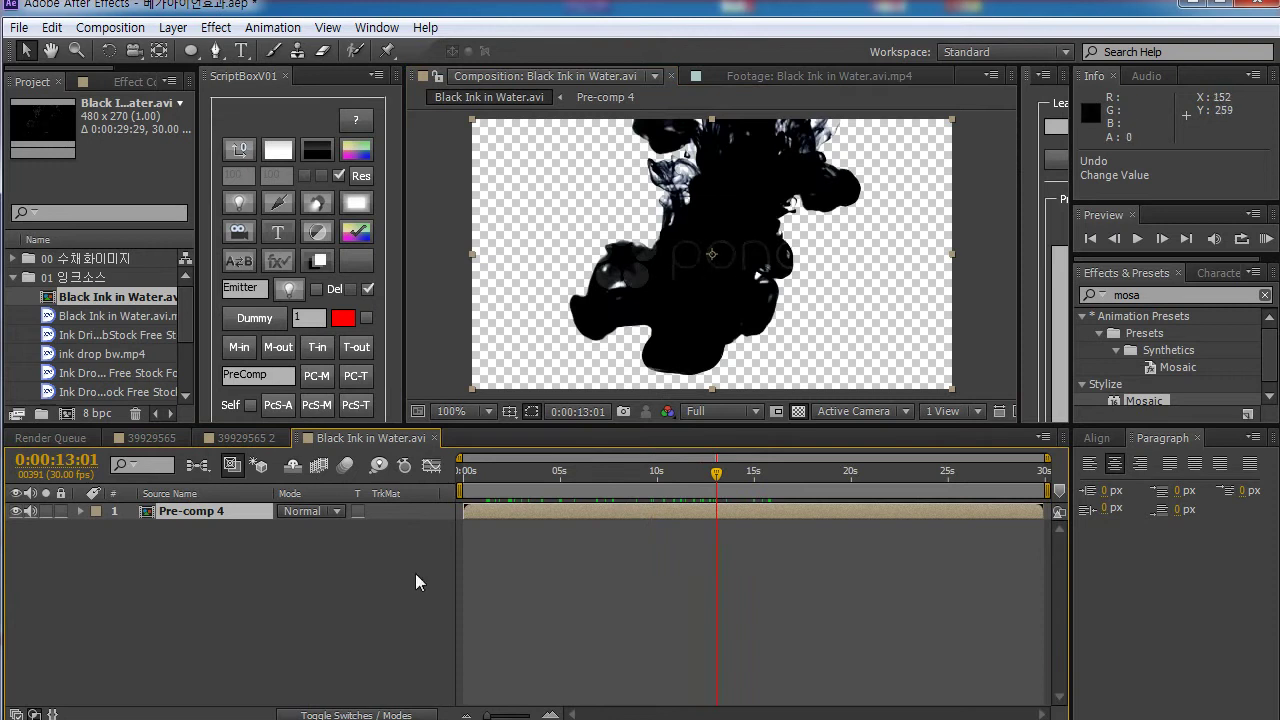
left_click(186, 677)
left_click(570, 511)
left_click(562, 478)
left_click_drag(562, 478, 664, 472)
left_click(224, 572)
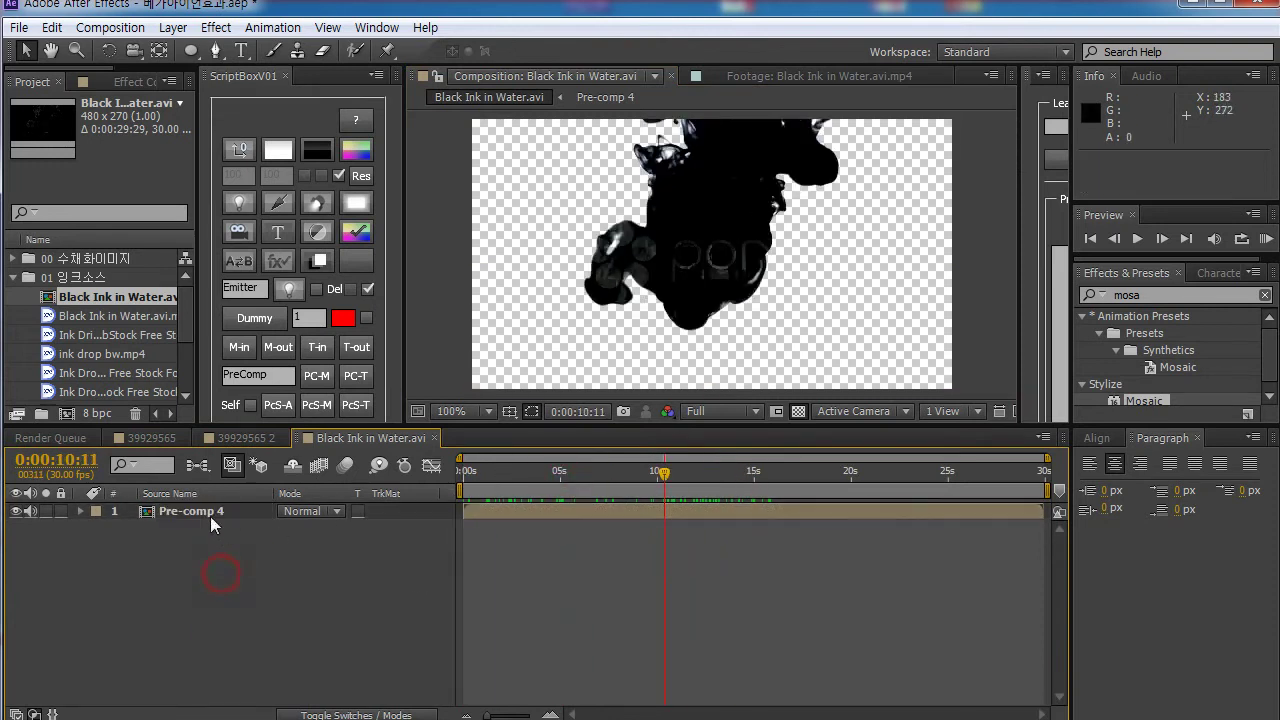
Step: Duplicate the Pre-comp 4 layer, move the copy to position 355, 76 and shift its start to 0:00:05:05
left_click(218, 514)
key("ctrl+d")
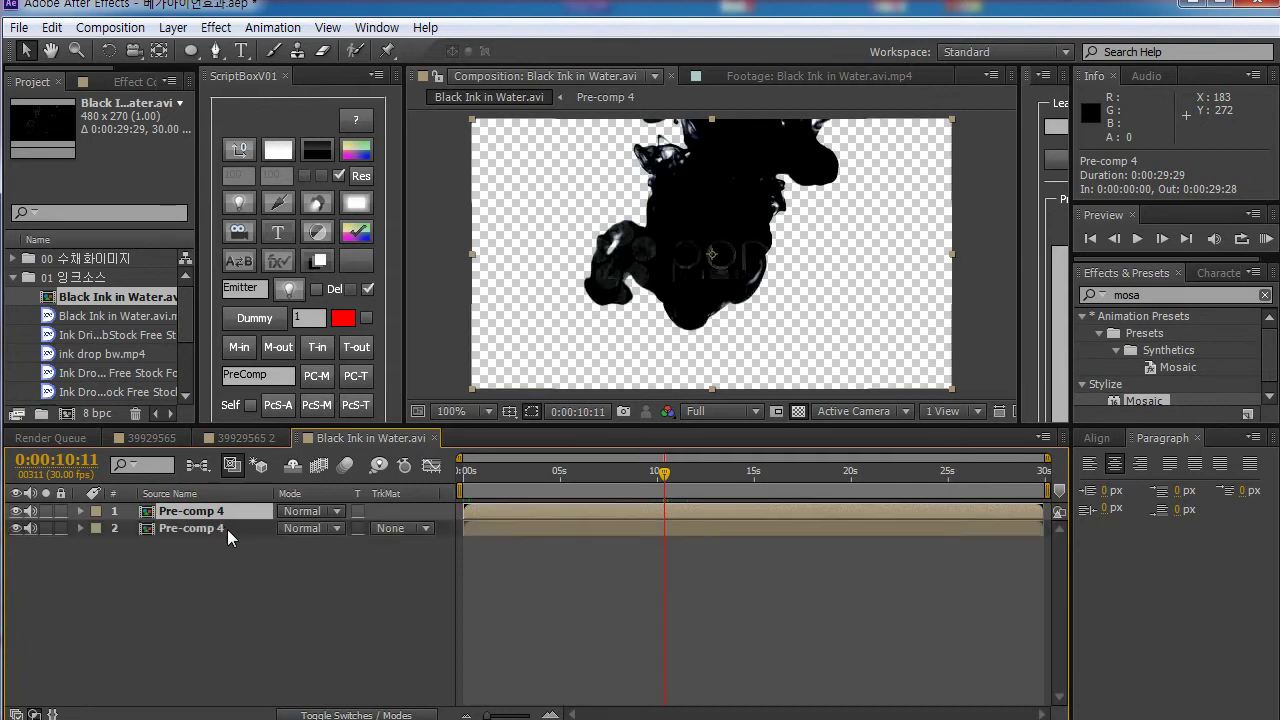
left_click_drag(710, 242, 587, 212)
left_click_drag(604, 197, 828, 167)
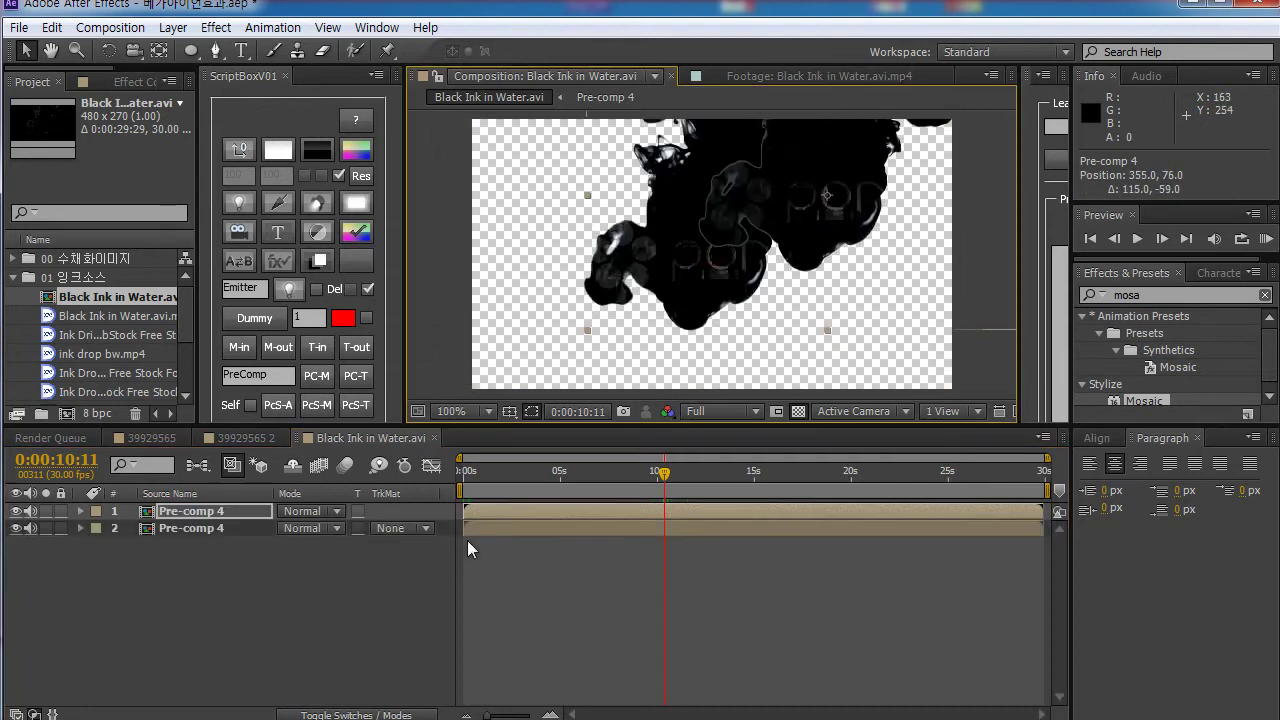
left_click_drag(505, 470, 640, 461)
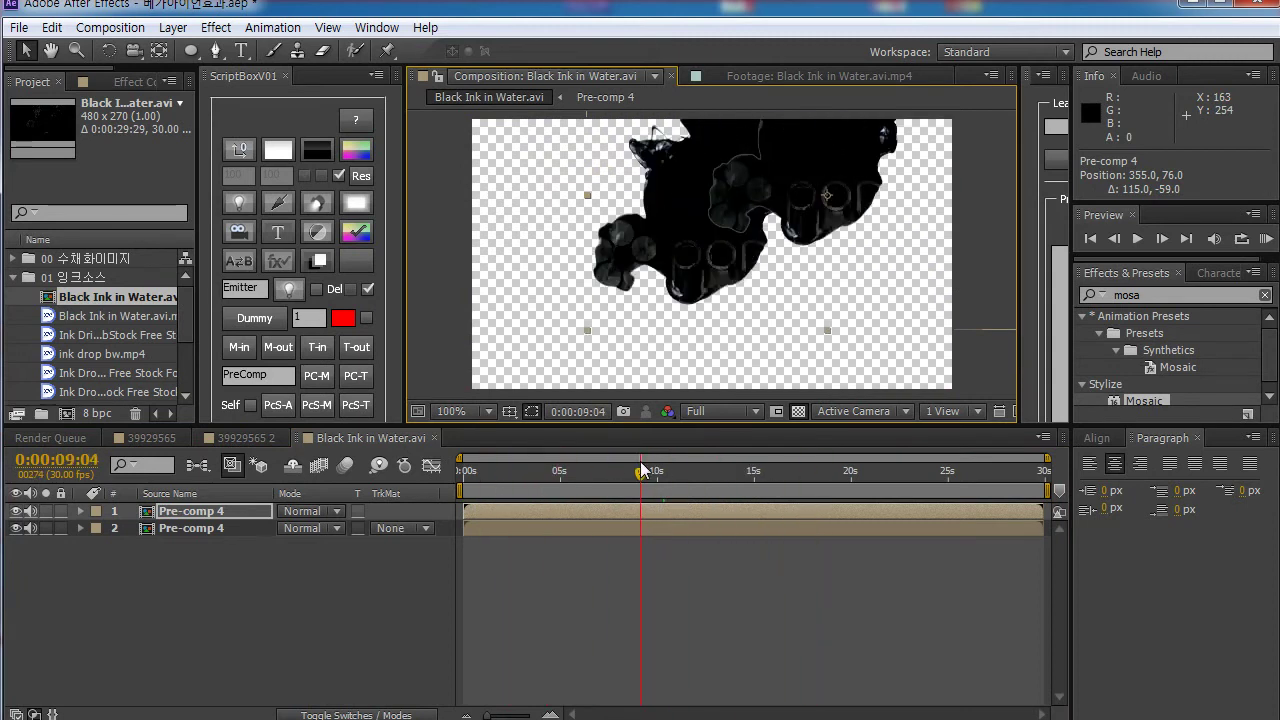
left_click_drag(541, 509, 670, 485)
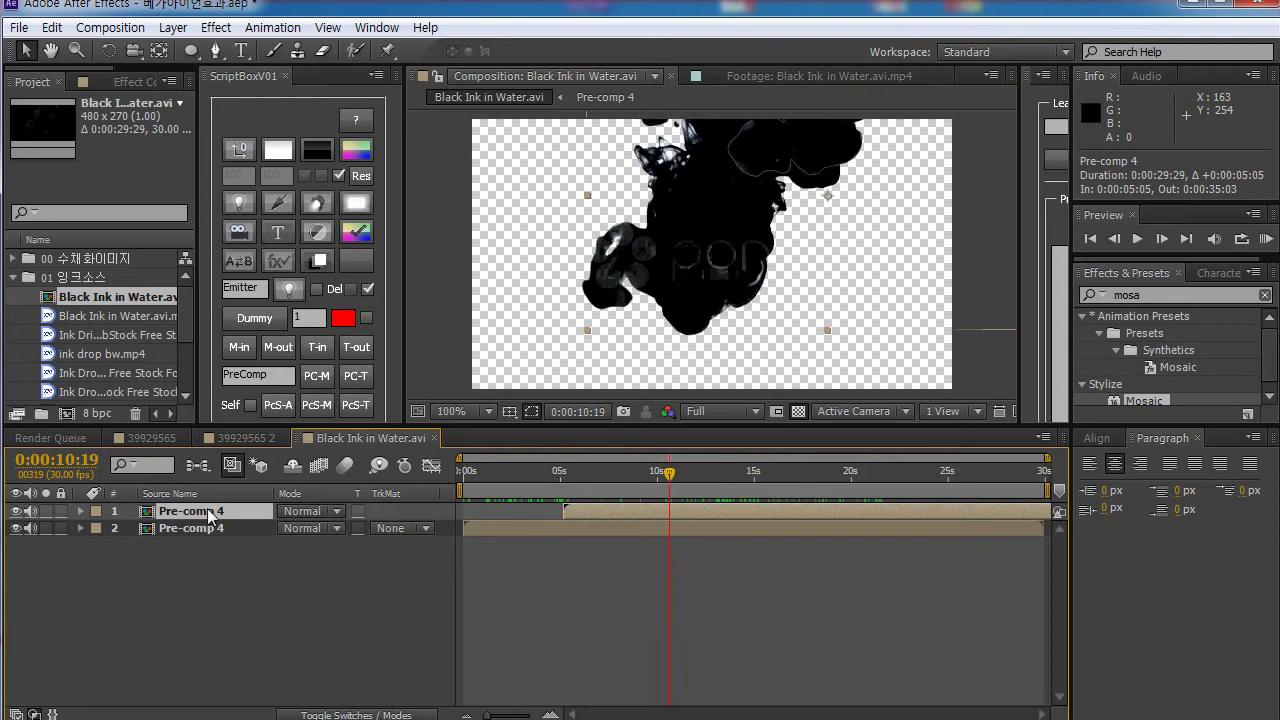
Step: Duplicate the offset ink layer, place the copy at position 178, 77 and start it at 0:00:04:01
key("ctrl+d")
left_click_drag(613, 515, 565, 520)
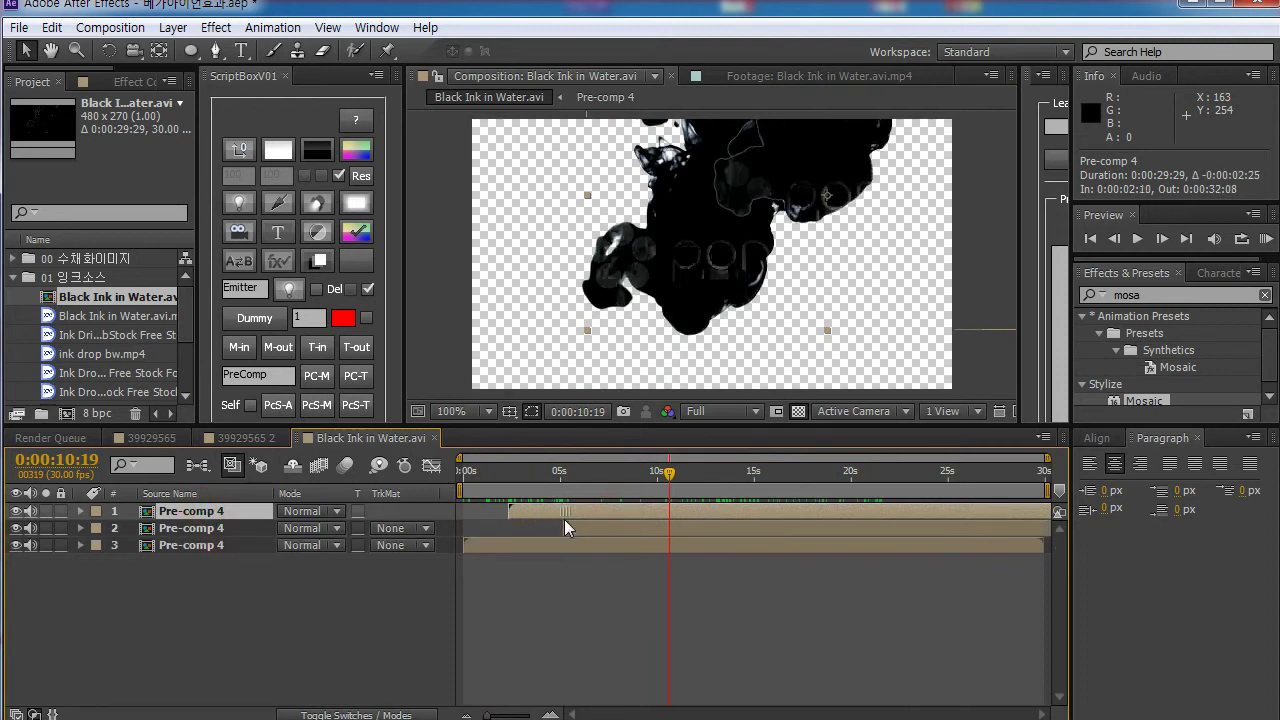
left_click_drag(829, 149, 652, 150)
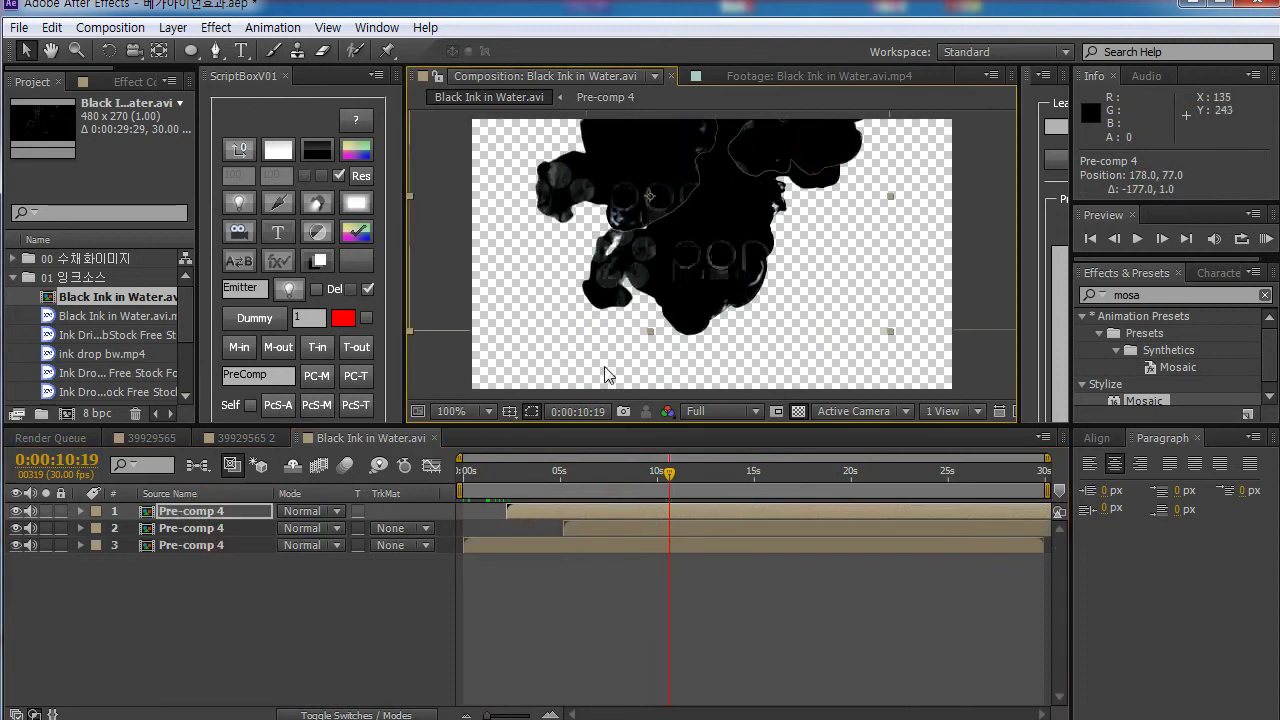
left_click_drag(530, 471, 706, 474)
left_click_drag(588, 509, 619, 510)
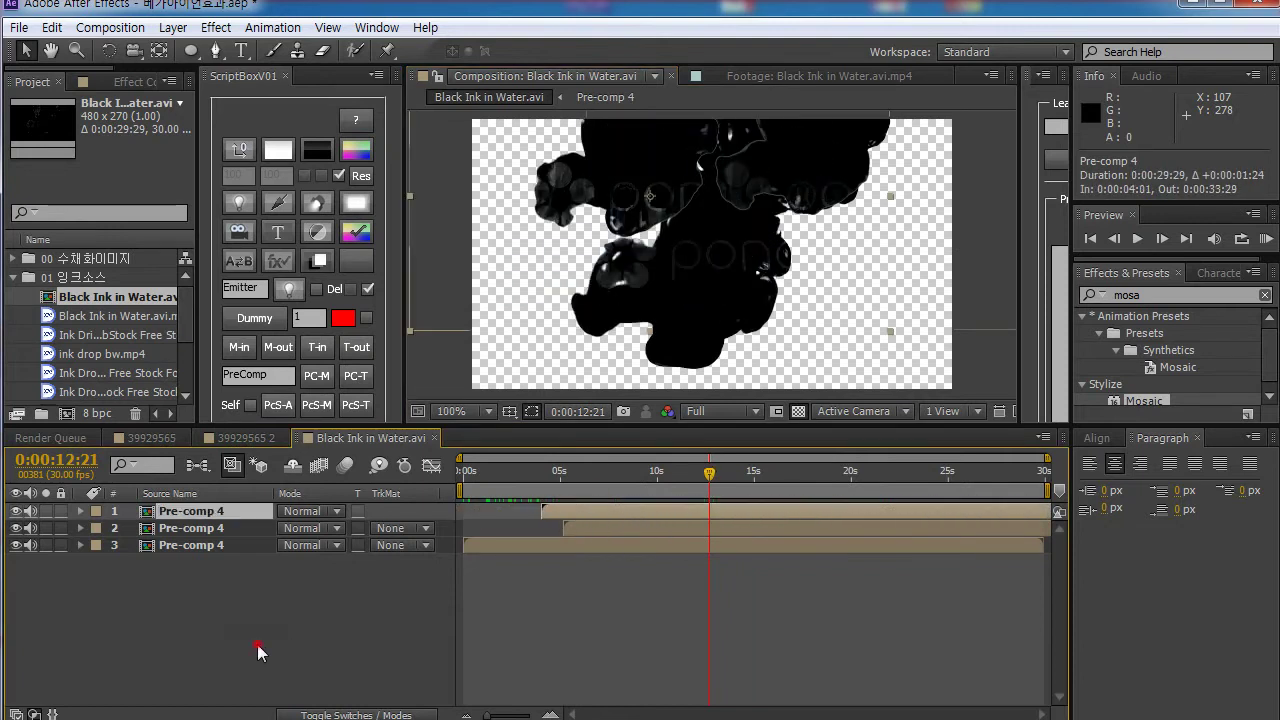
Step: Duplicate the top ink layer, place the copy lower at position 190, 163 and check the spread over time
left_click(168, 510)
key("ctrl+d")
left_click_drag(614, 175, 638, 223)
left_click_drag(567, 468, 705, 468)
Step: Duplicate the lower ink layer again, then move the second layer to position 58, 126 and its start to 0:00:06:12
key("ctrl+d")
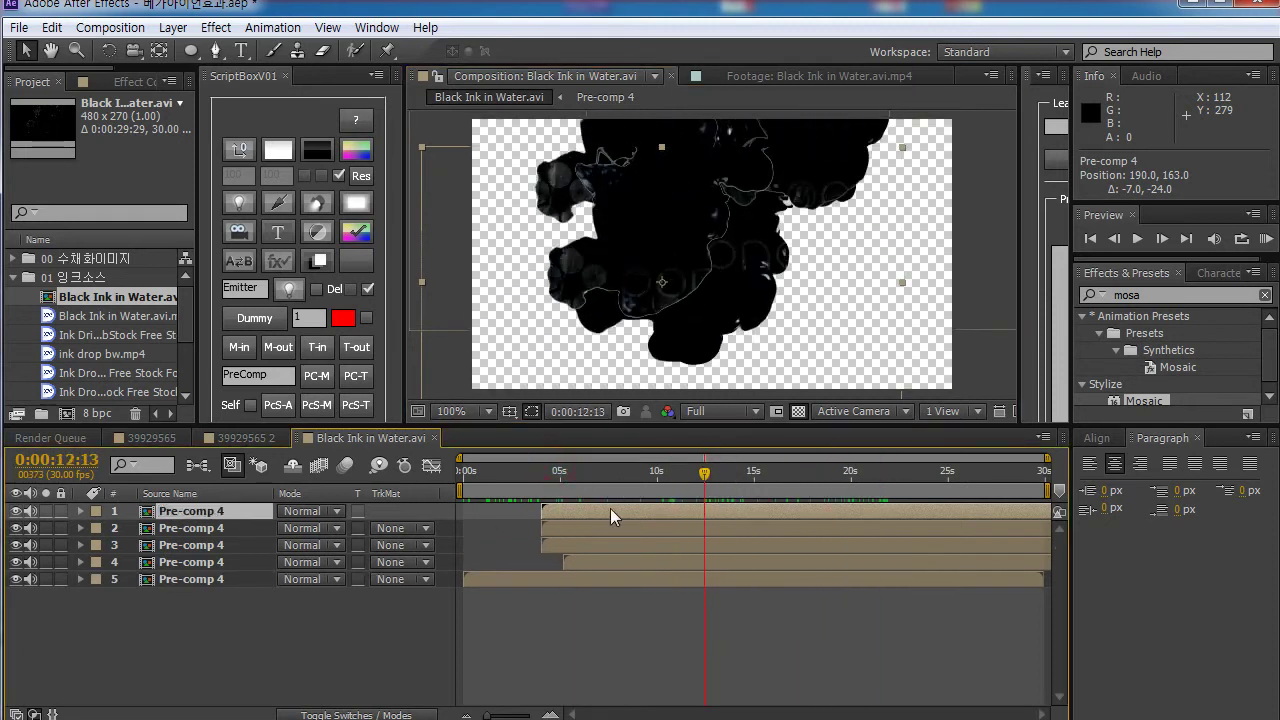
left_click_drag(610, 510, 655, 520)
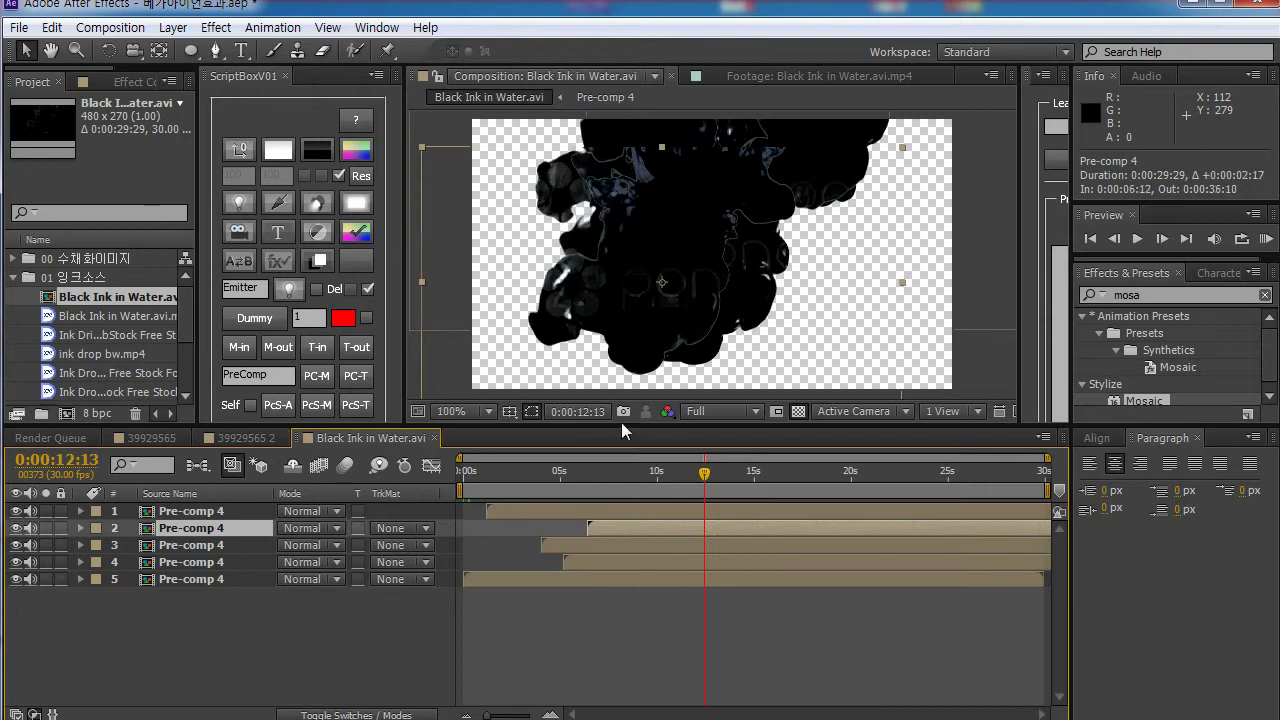
left_click_drag(498, 258, 366, 221)
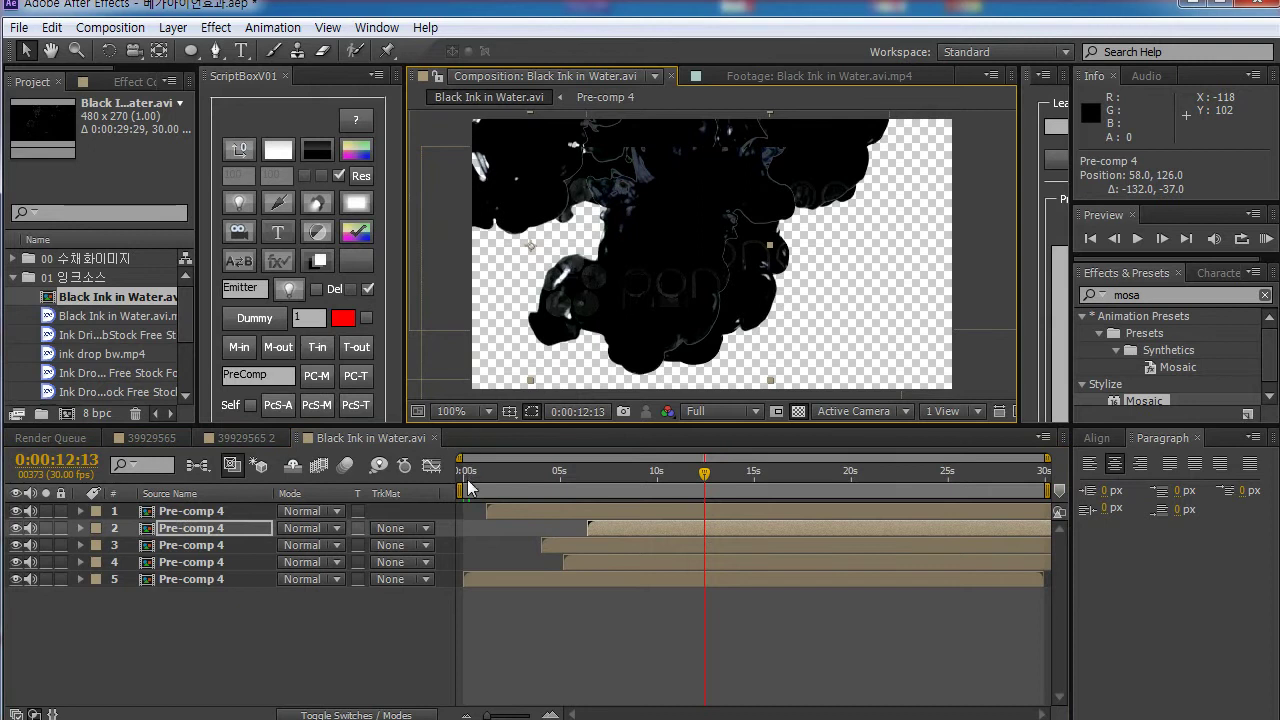
left_click_drag(470, 476, 583, 478)
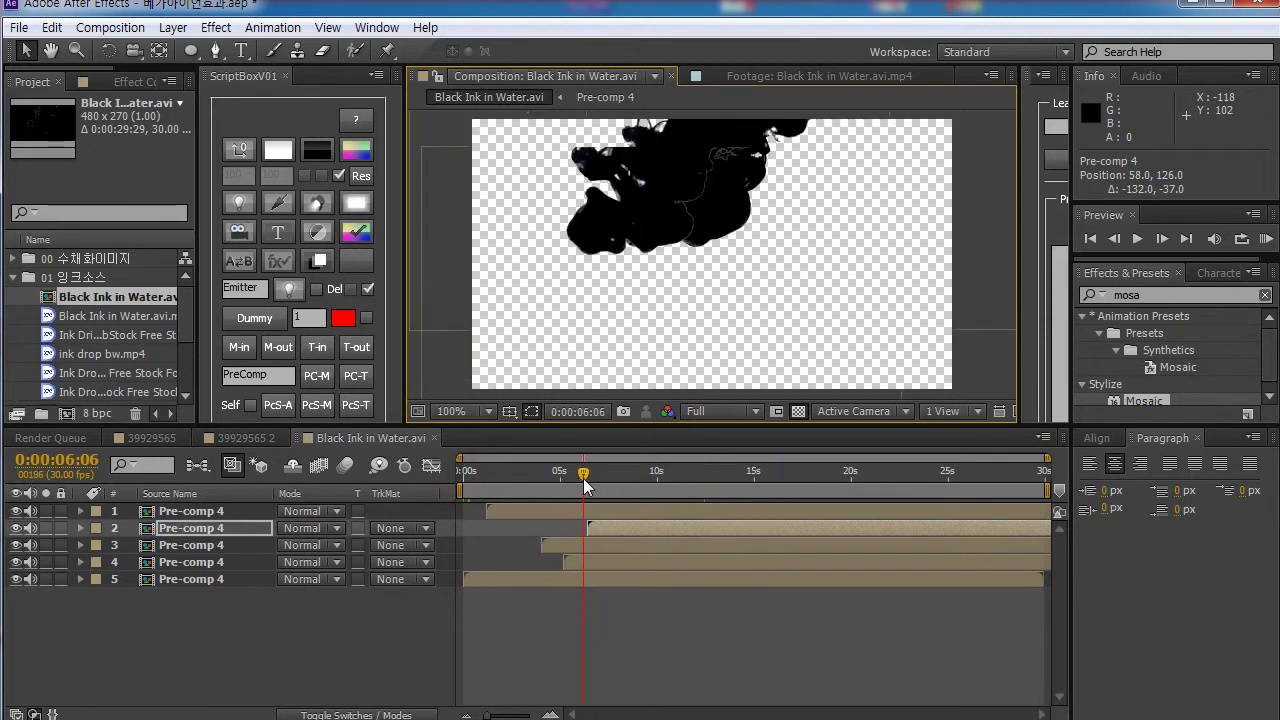
Step: Stagger the upper four ink layers, starting the second at 0:00:03:23, the top one at about 8 seconds and the others earlier
left_click(581, 546)
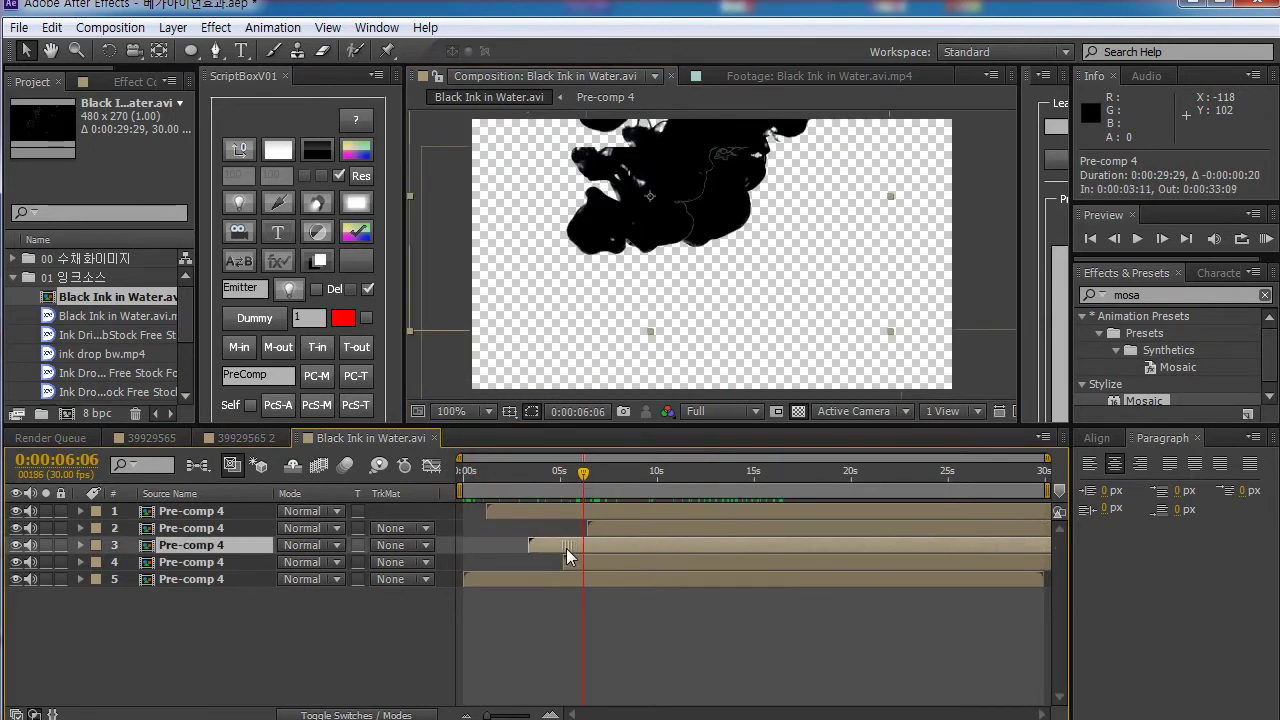
left_click_drag(575, 510, 609, 468)
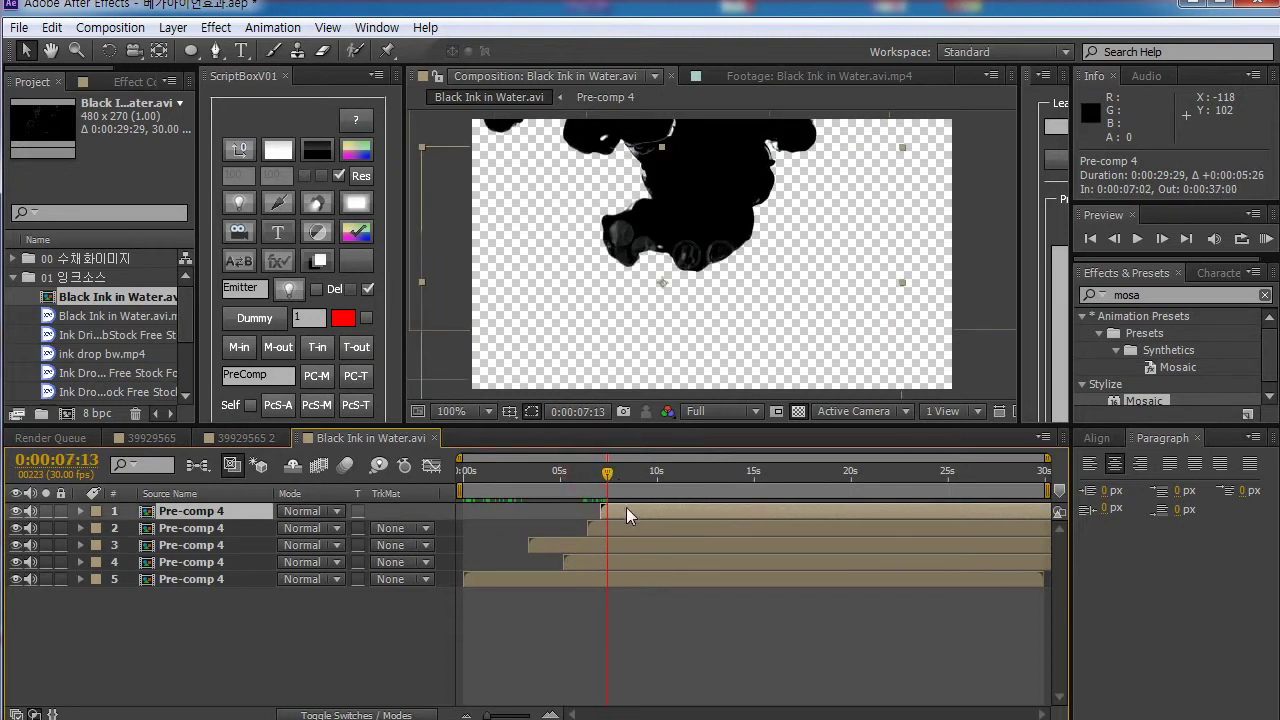
left_click_drag(587, 546, 562, 536)
left_click(593, 563)
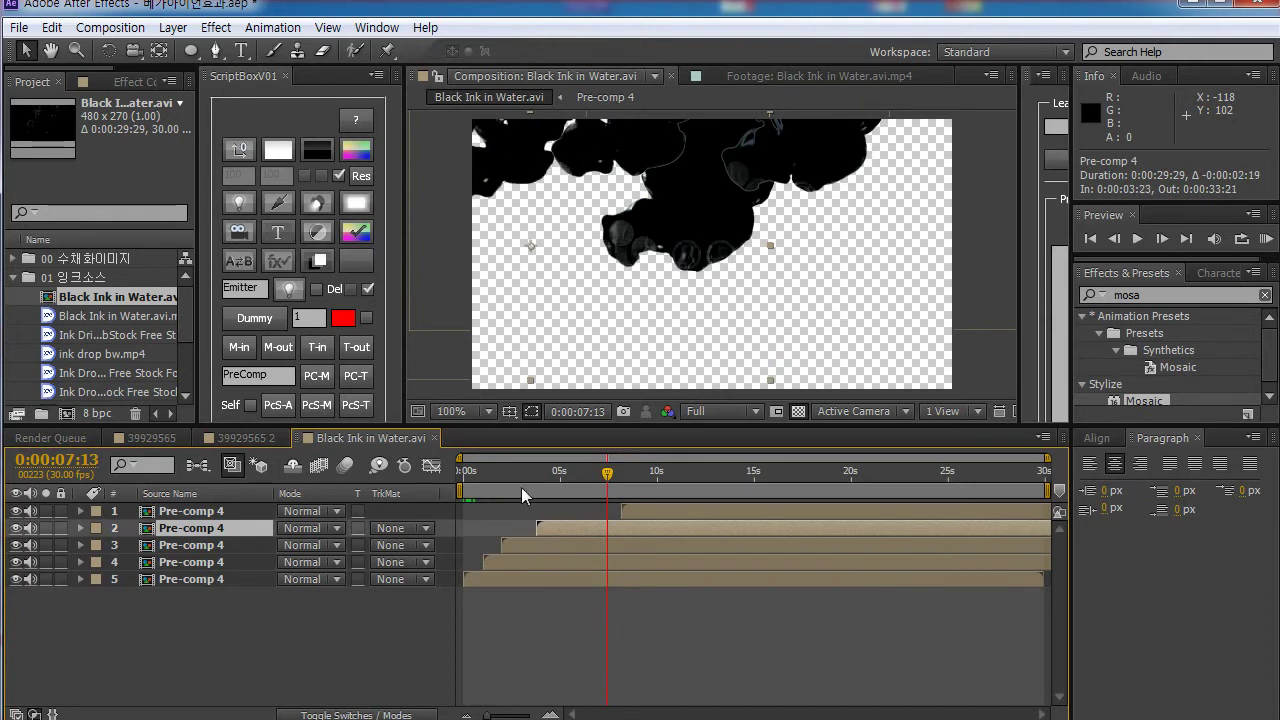
mouse_move(505, 470)
left_mouse_down()
mouse_move(453, 490)
mouse_move(895, 481)
mouse_move(710, 490)
mouse_move(721, 485)
left_mouse_up()
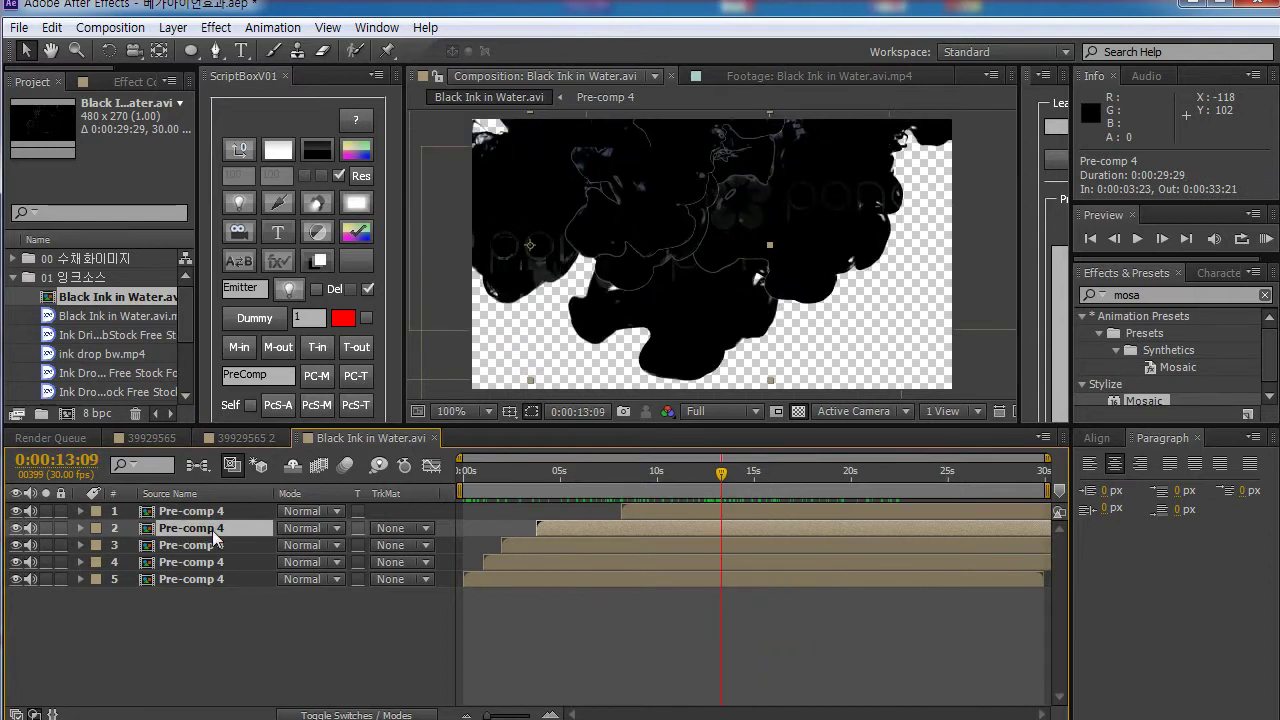
Step: Duplicate the second ink layer, mirror the copy with -100% horizontal scale, move it to the frame's right side and start it at 0:00:05:09
key("ctrl+d")
key("s")
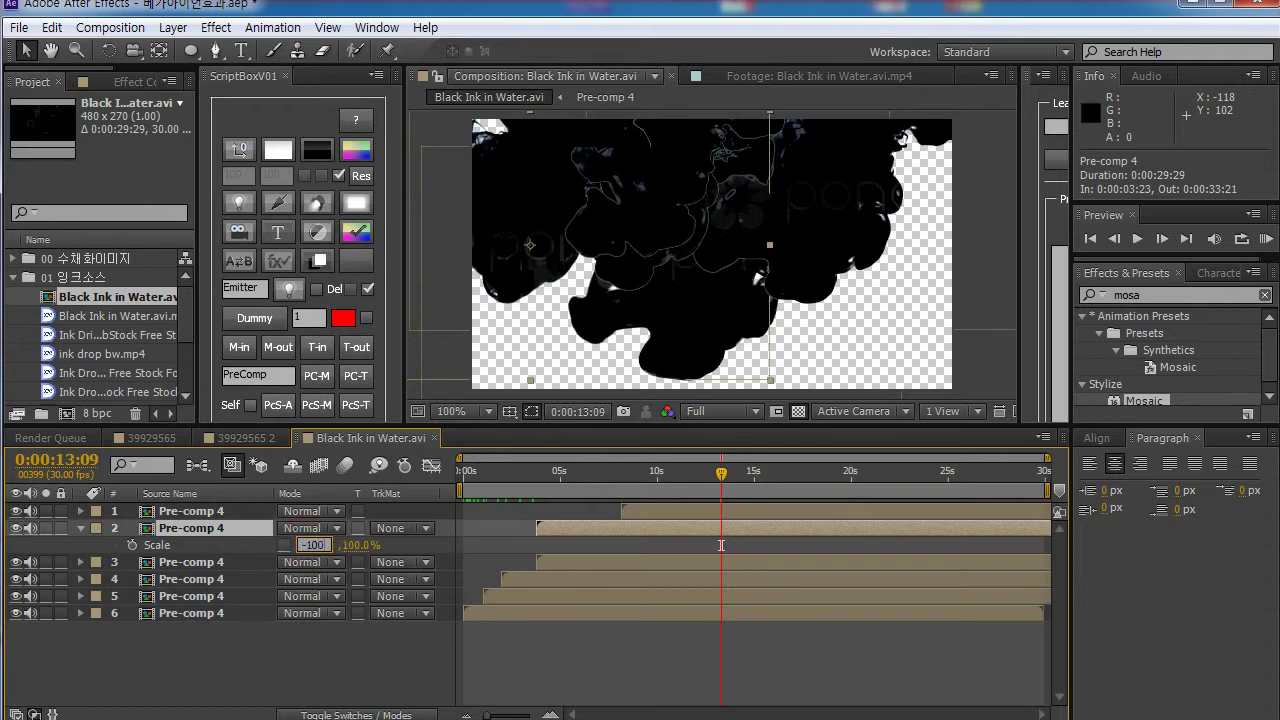
key("Return")
left_click_drag(517, 209, 893, 205)
left_click(195, 684)
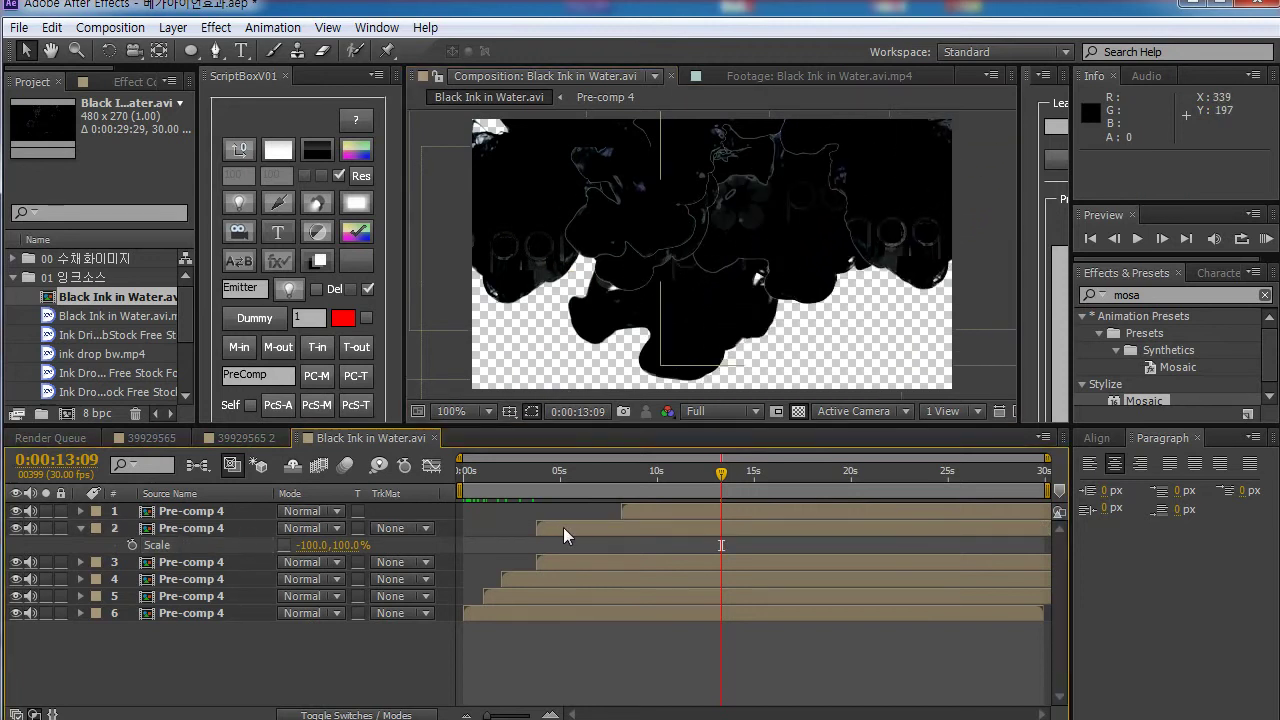
left_click_drag(563, 527, 591, 524)
Step: Duplicate the mirrored ink layer twice, placing one copy at position 309, 234 and the other near the frame's lower right corner
key("ctrl+d")
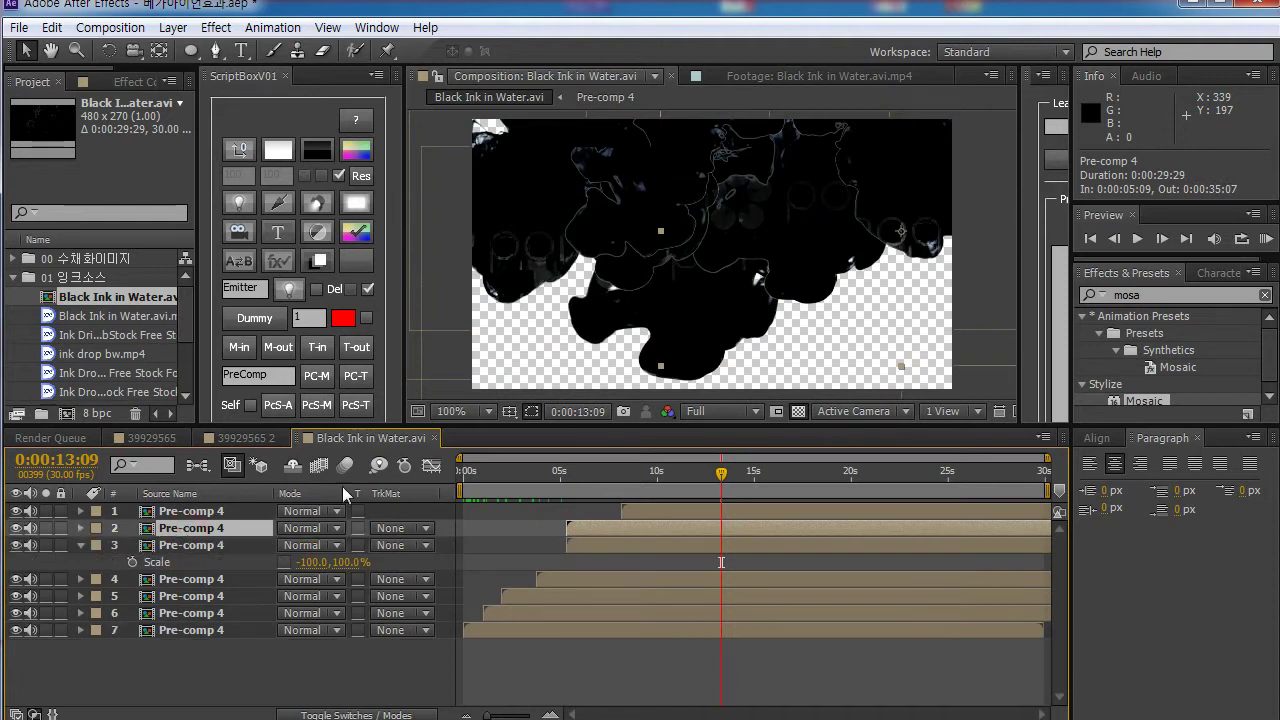
left_click_drag(891, 206, 771, 328)
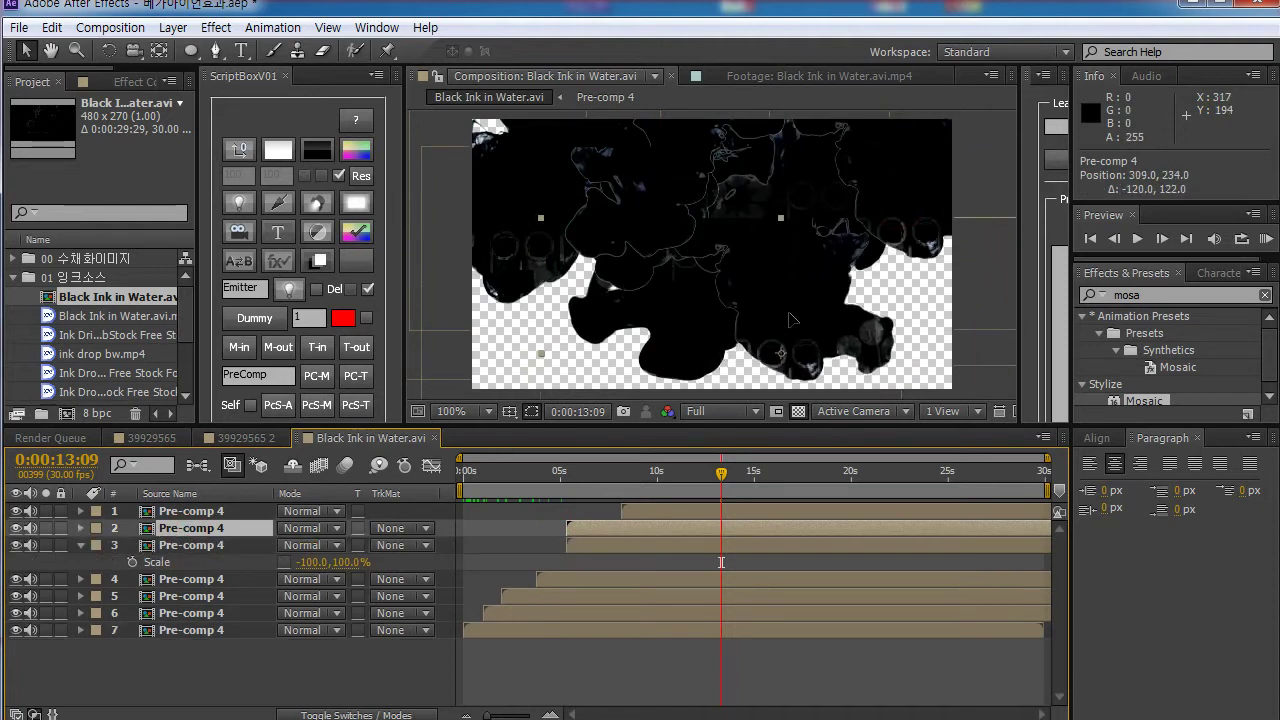
left_click_drag(627, 527, 753, 528)
key("ctrl+d")
left_click_drag(780, 287, 874, 320)
left_click_drag(733, 528, 676, 523)
Step: Retime the ink layers, starting the third at 0:00:09:08 and the second at 0:00:14:00, with the three lower copies earlier
left_click(614, 563)
left_click_drag(659, 471, 612, 497)
left_click_drag(625, 543, 662, 538)
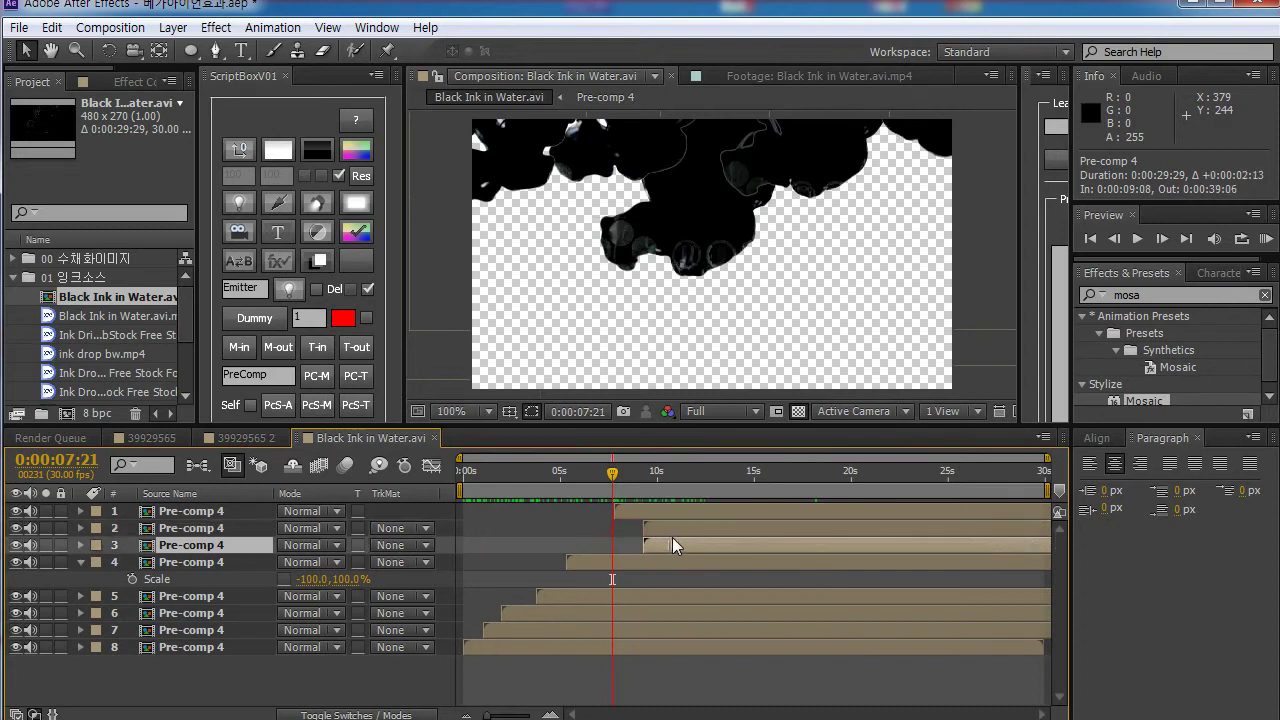
left_click_drag(553, 597, 514, 626)
left_click_drag(506, 474, 728, 520)
left_click_drag(659, 474, 687, 482)
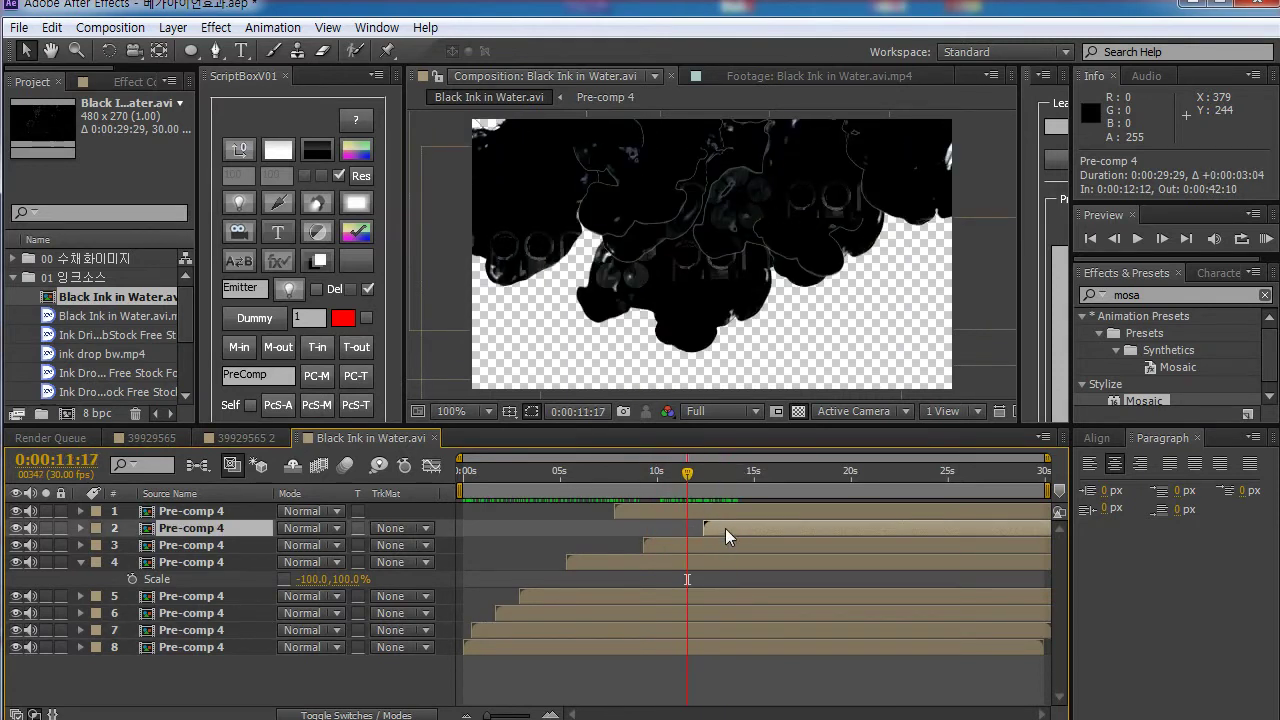
left_click_drag(725, 528, 756, 521)
left_click_drag(687, 472, 829, 490)
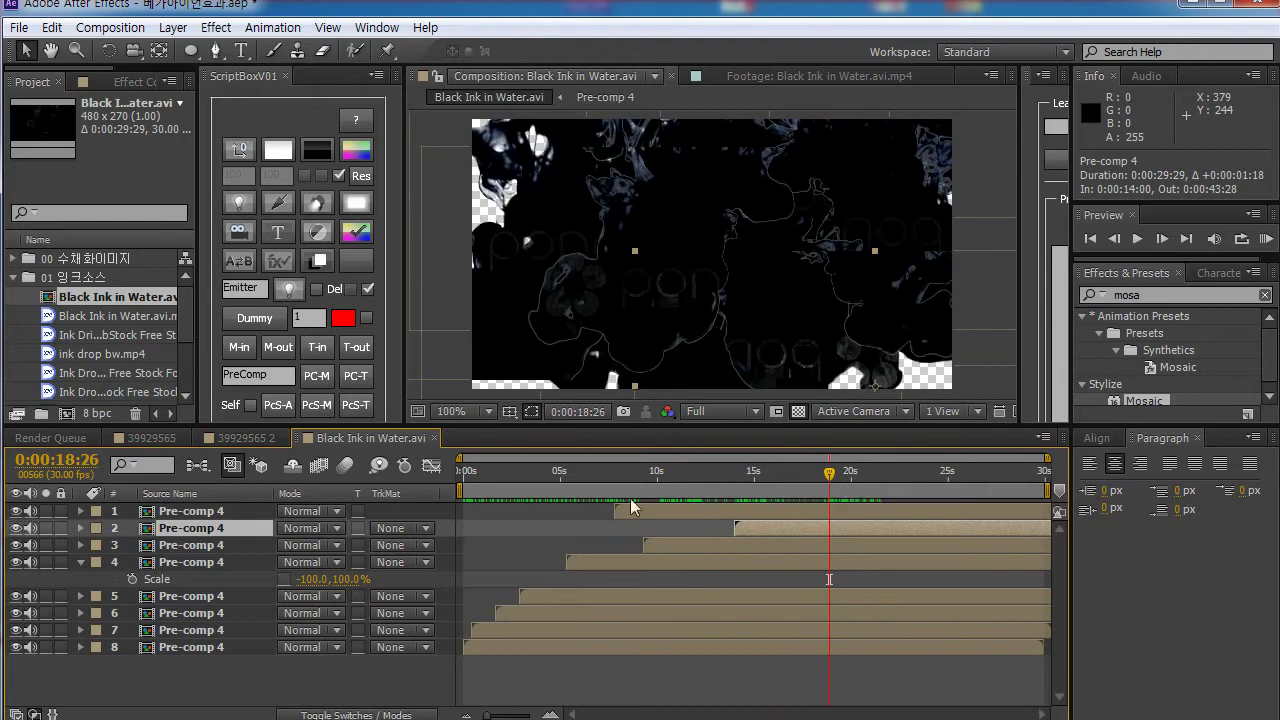
Step: Duplicate the top ink layer, start the copy at 0:00:10:27 and place it at position 34, 119
left_click(721, 511)
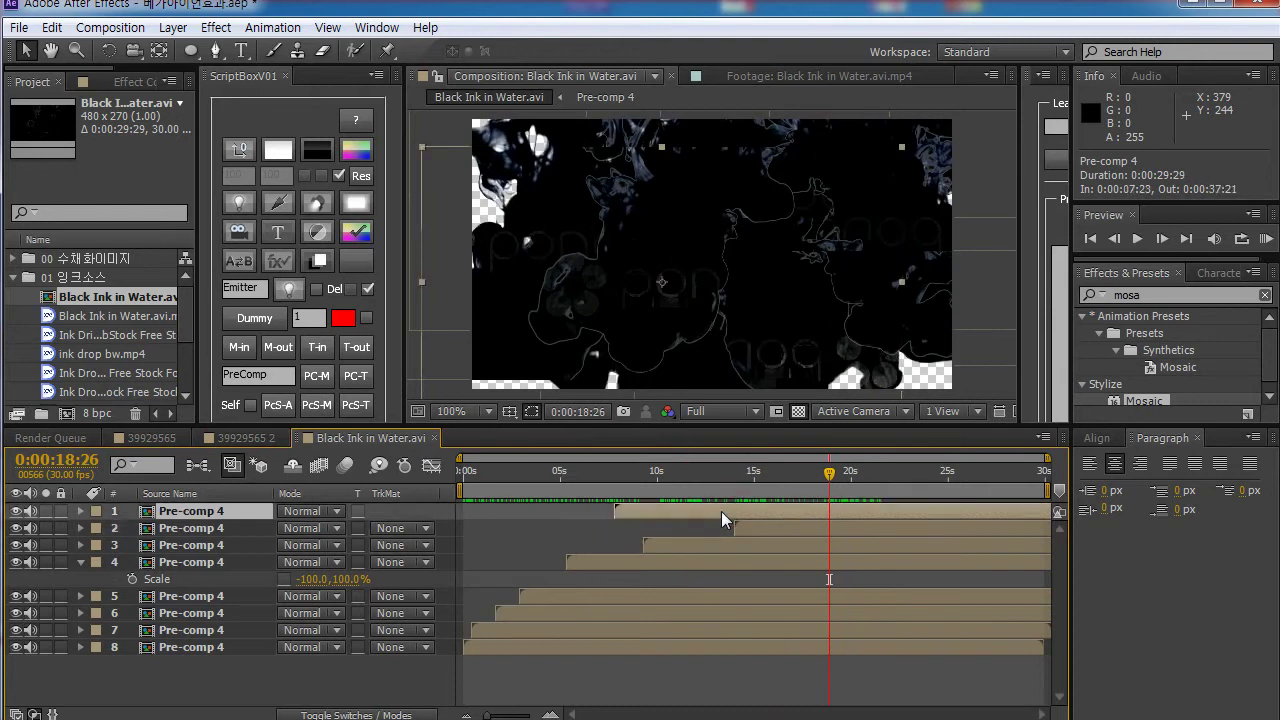
key("ctrl+d")
left_click_drag(675, 511, 730, 508)
left_click_drag(670, 222, 514, 180)
left_click_drag(829, 472, 867, 476)
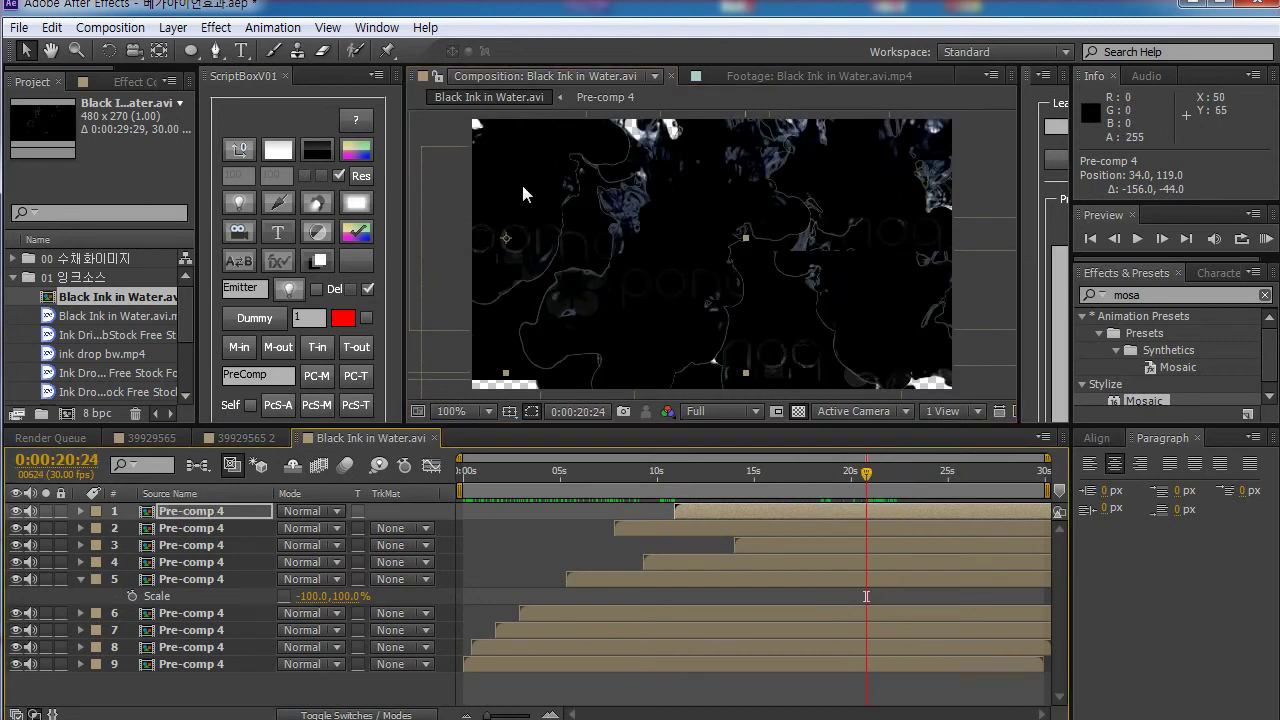
Step: Duplicate the top ink layer twice more, placing the copies at positions 172, 26 and 30, 276
key("ctrl+d")
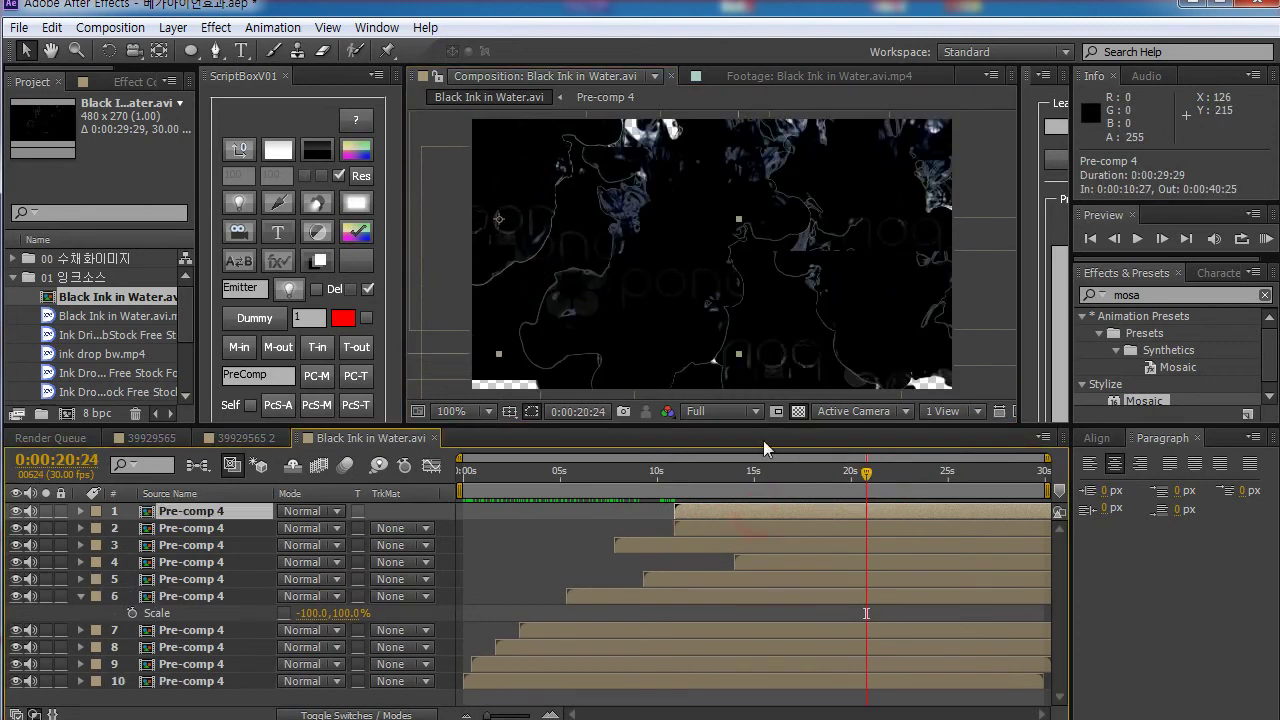
left_click_drag(506, 189, 651, 115)
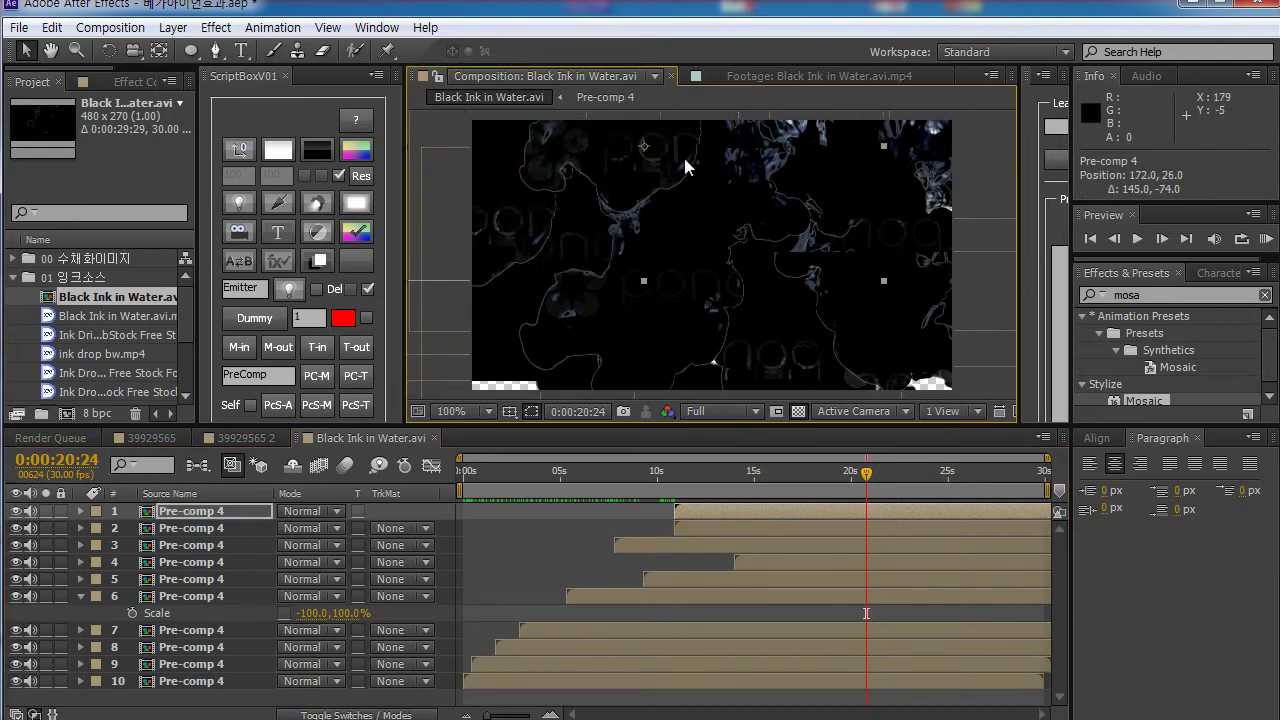
key("ctrl+d")
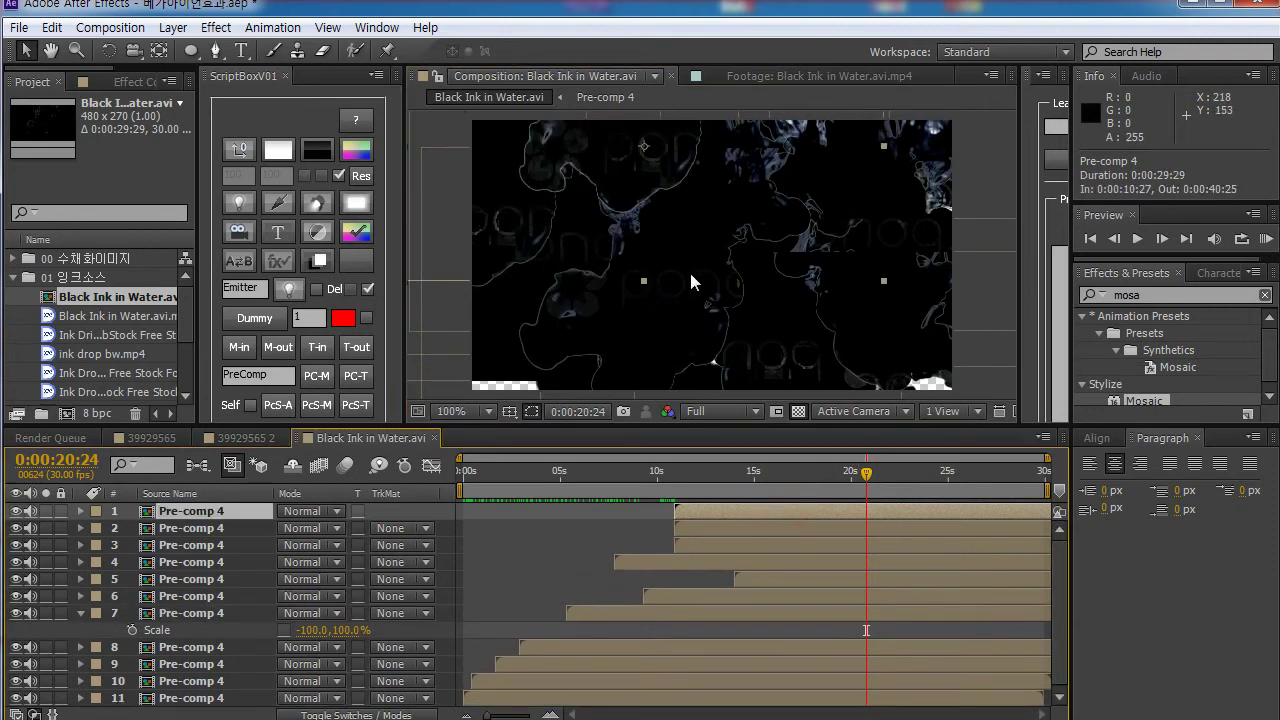
left_click_drag(689, 269, 489, 553)
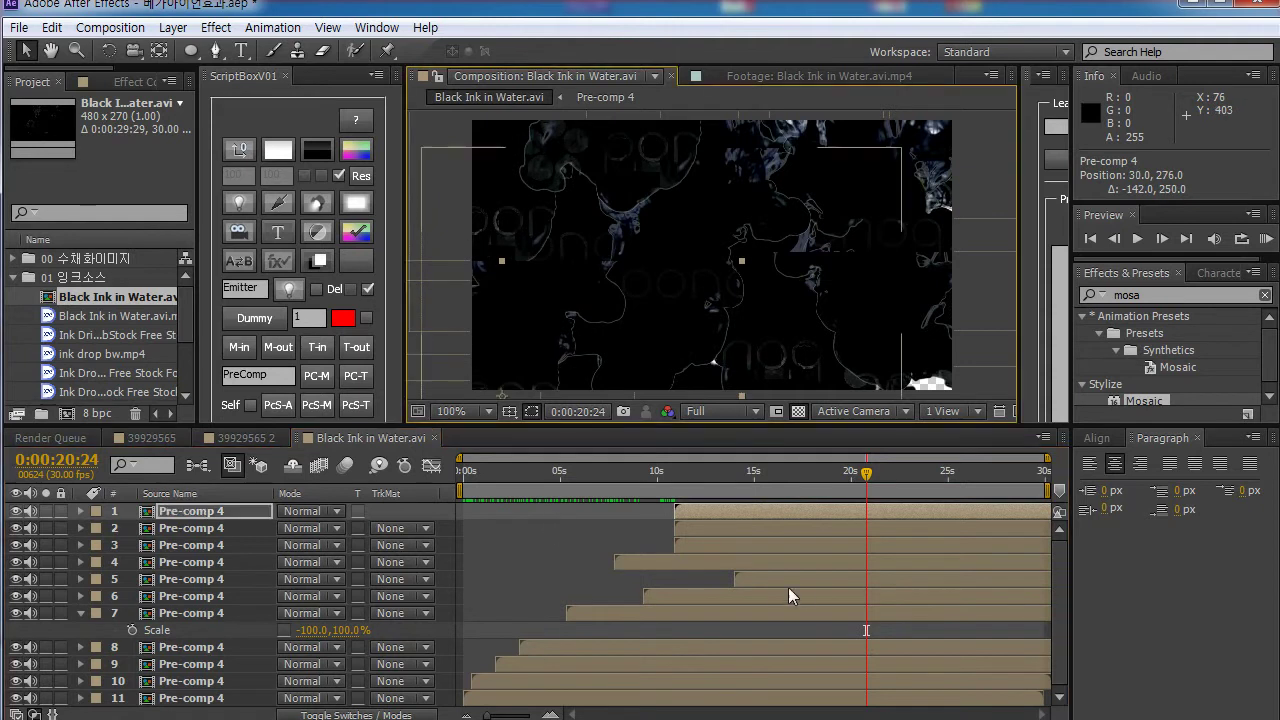
Step: Duplicate the top ink layer into the lower right corner and stagger the upper layers, starting the third at 0:00:11:25
key("ctrl+d")
left_click_drag(566, 303, 1002, 294)
mouse_move(780, 484)
left_mouse_down()
mouse_move(626, 486)
mouse_move(792, 504)
left_mouse_up()
mouse_move(729, 532)
left_mouse_down()
mouse_move(759, 524)
mouse_move(743, 540)
left_mouse_up()
left_click_drag(685, 490, 896, 459)
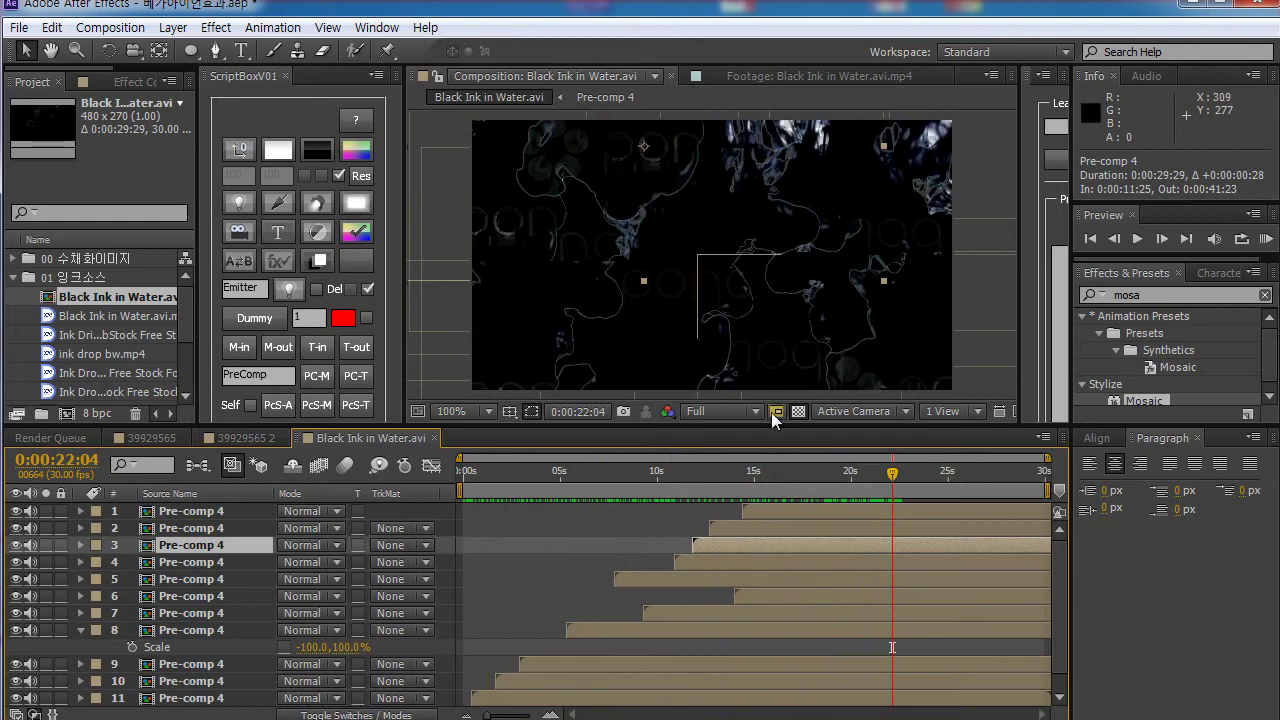
Step: Duplicate the ink layer starting at 0:00:12:20 and move the topmost ink layer to position 323, 39
left_click(755, 526)
key("ctrl+d")
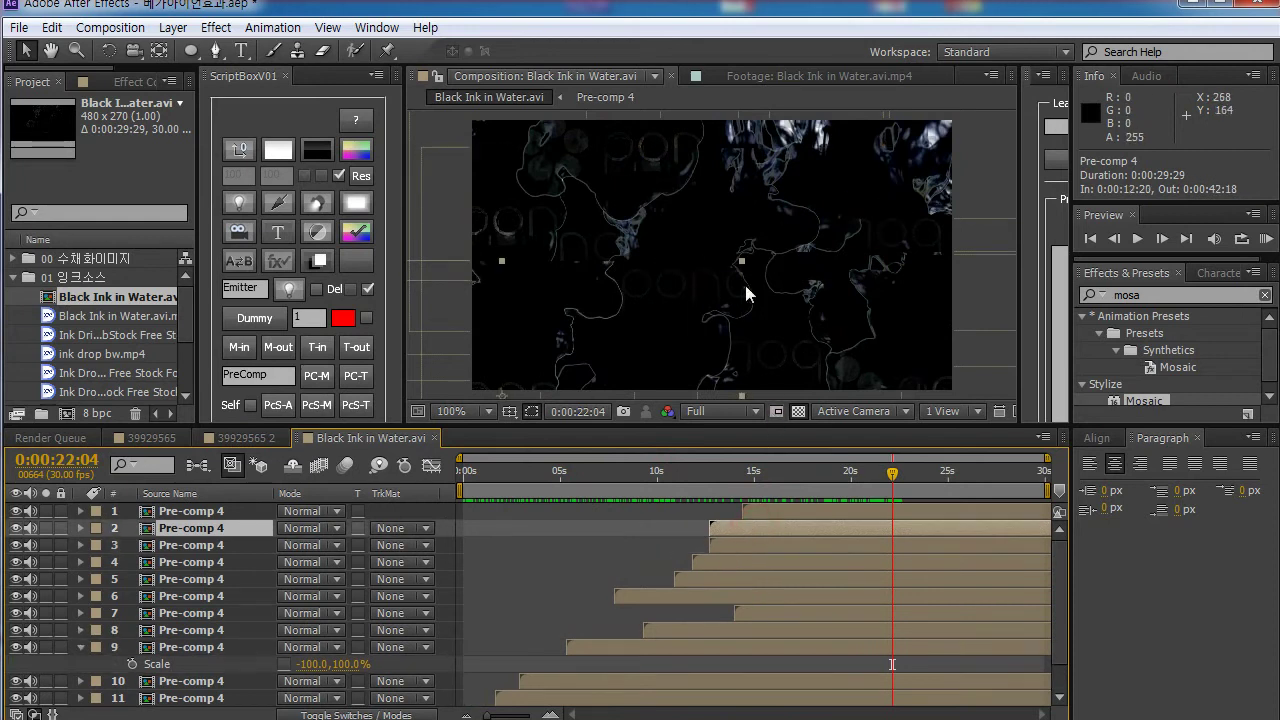
left_click_drag(749, 305, 617, 99)
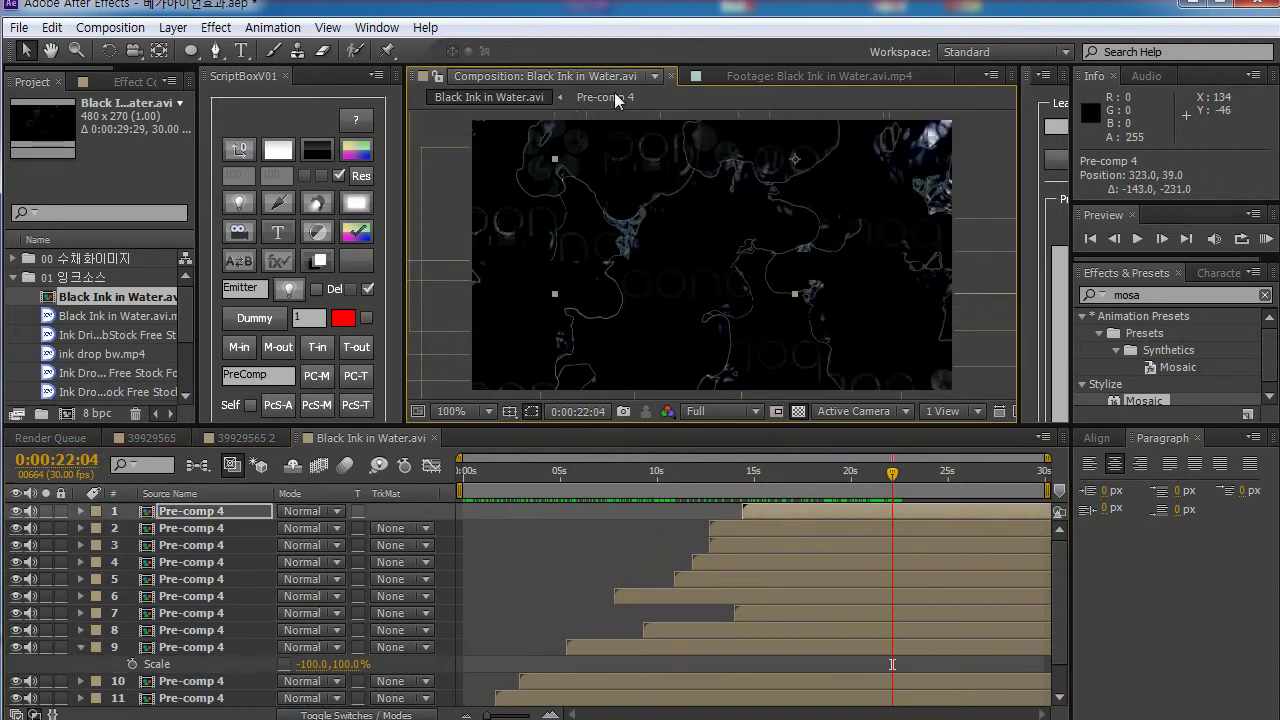
Step: Duplicate the topmost ink layer, place the copy at position 469, 96 and review the layered ink spread
left_click(771, 510)
key("ctrl+d")
left_click_drag(757, 140, 900, 206)
mouse_move(694, 477)
left_mouse_down()
mouse_move(502, 552)
mouse_move(944, 547)
mouse_move(859, 561)
mouse_move(976, 540)
mouse_move(773, 590)
mouse_move(418, 638)
mouse_move(891, 604)
mouse_move(634, 609)
left_mouse_up()
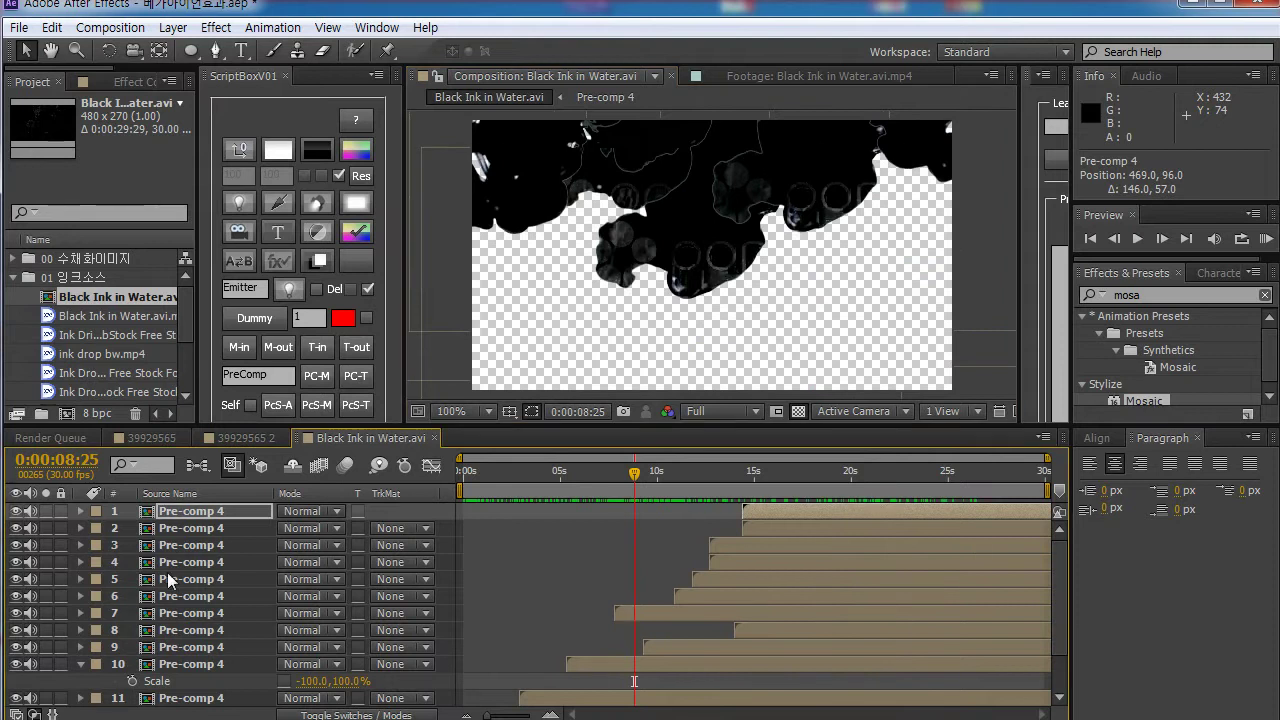
scroll(183, 664, "down", 1)
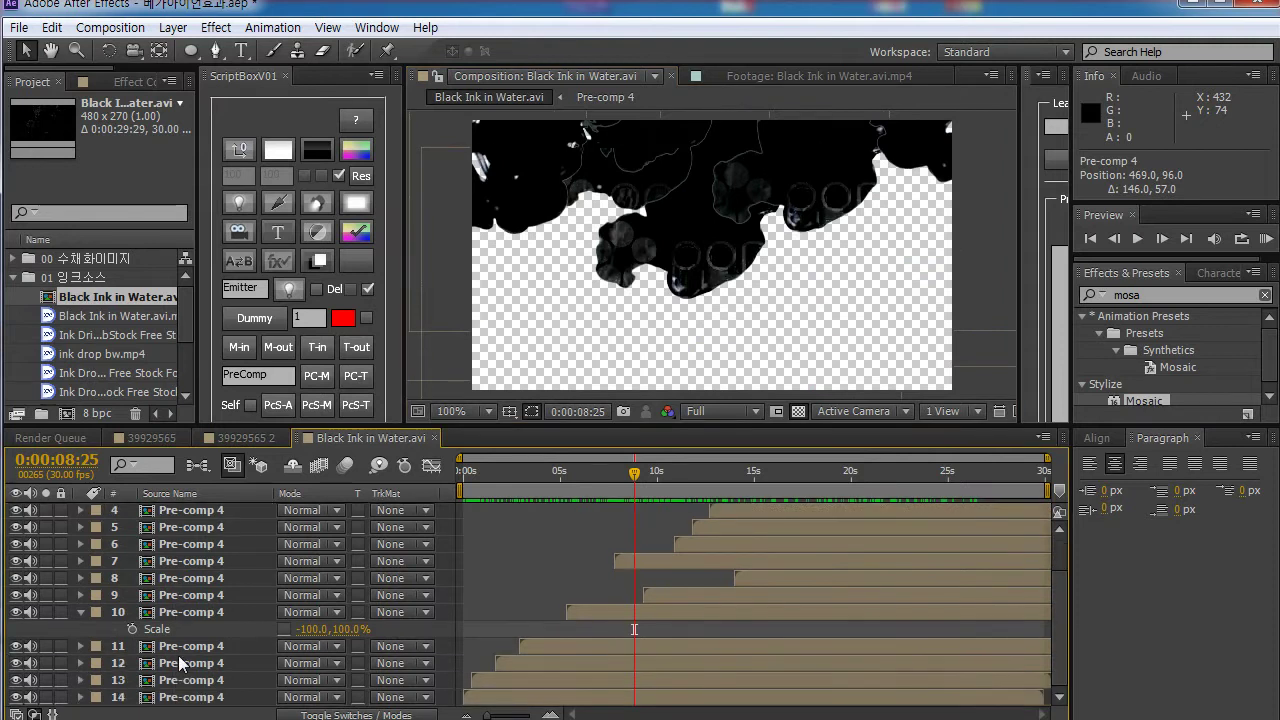
Step: Pre-compose all the staggered ink layers together into one new composition, moving all attributes into it
left_click(183, 698, "shift")
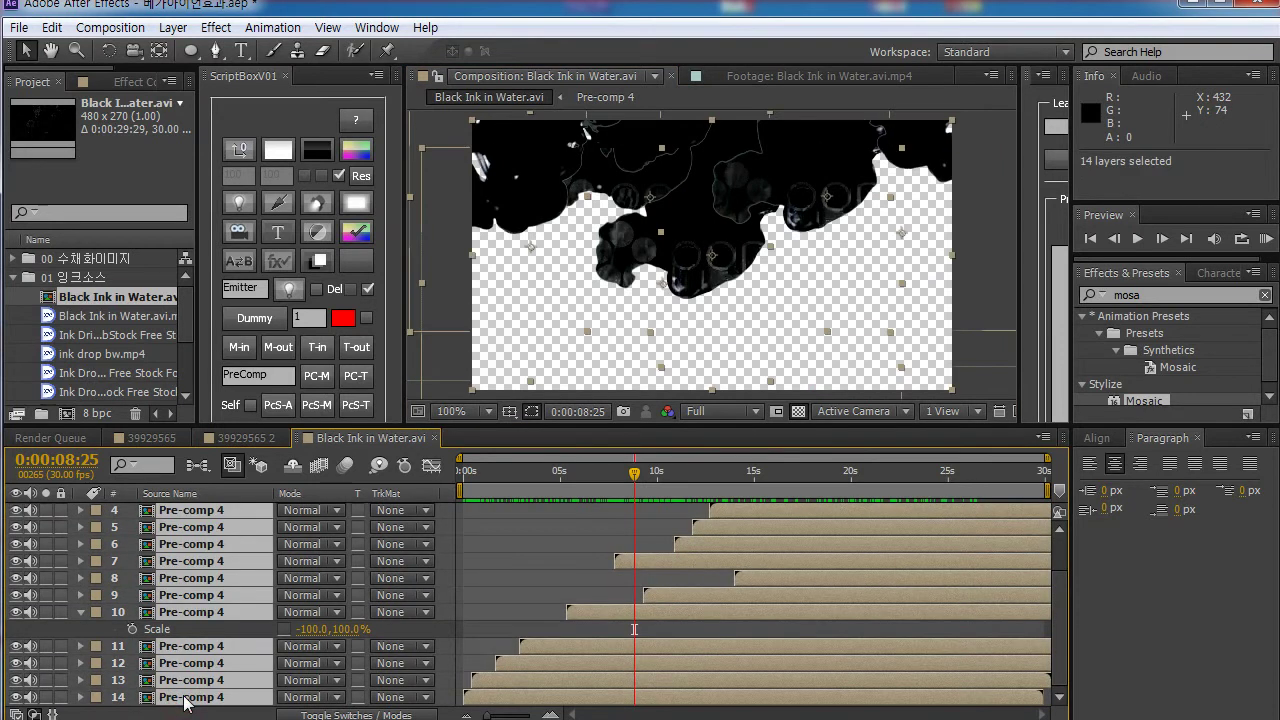
key("ctrl+shift+c")
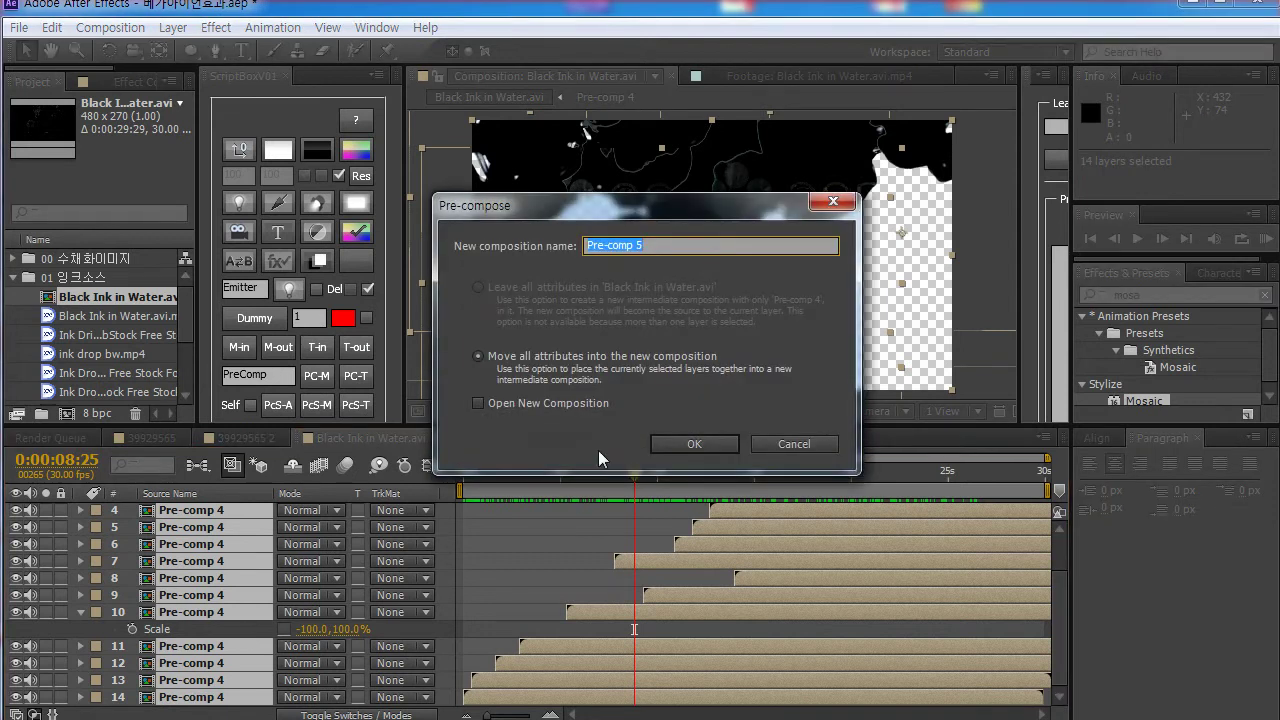
left_click(683, 447)
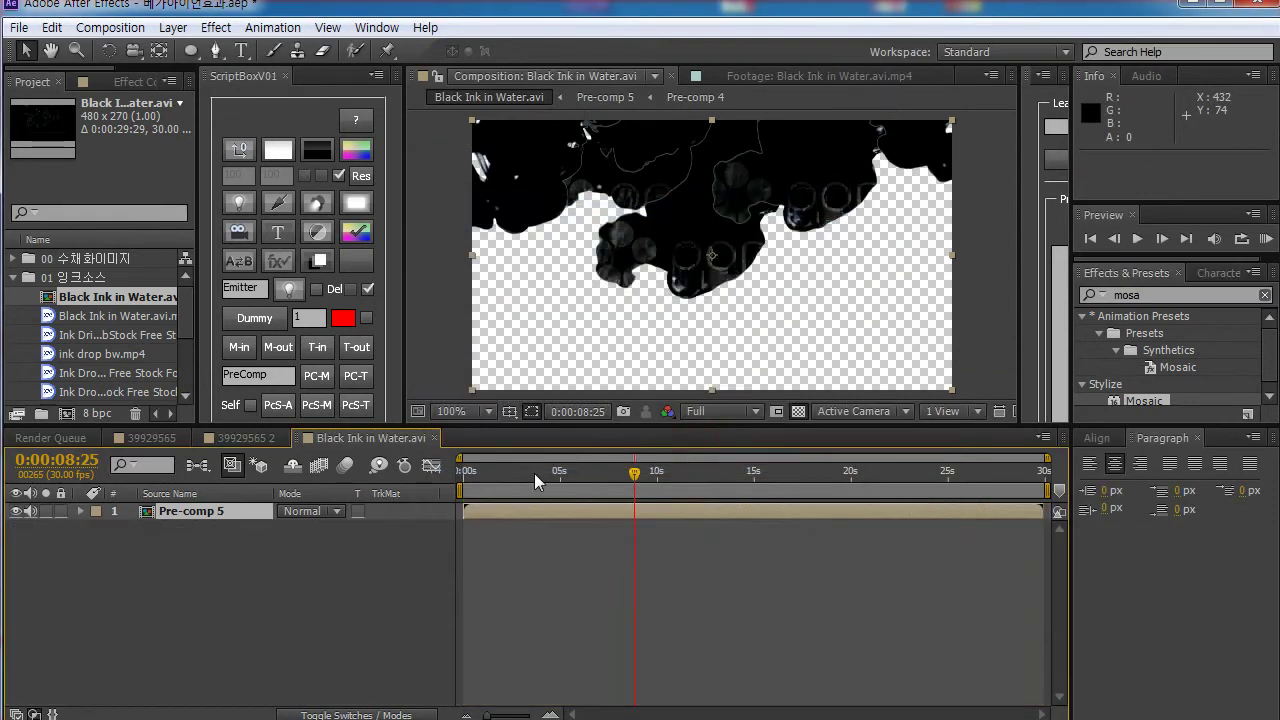
Step: Check the combined ink's alpha at 0:00:03:07 by turning the transparency grid off and back on
mouse_move(534, 473)
left_mouse_down()
mouse_move(491, 473)
mouse_move(563, 473)
mouse_move(528, 487)
left_mouse_up()
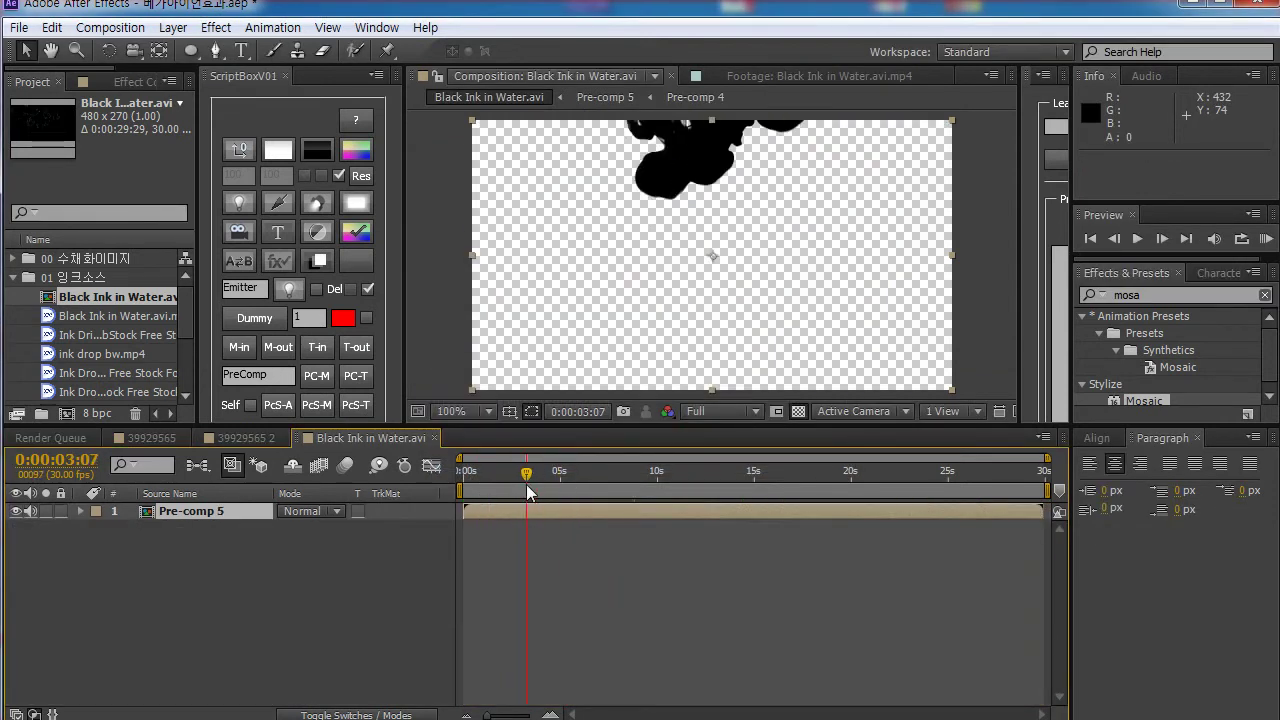
left_click(799, 412)
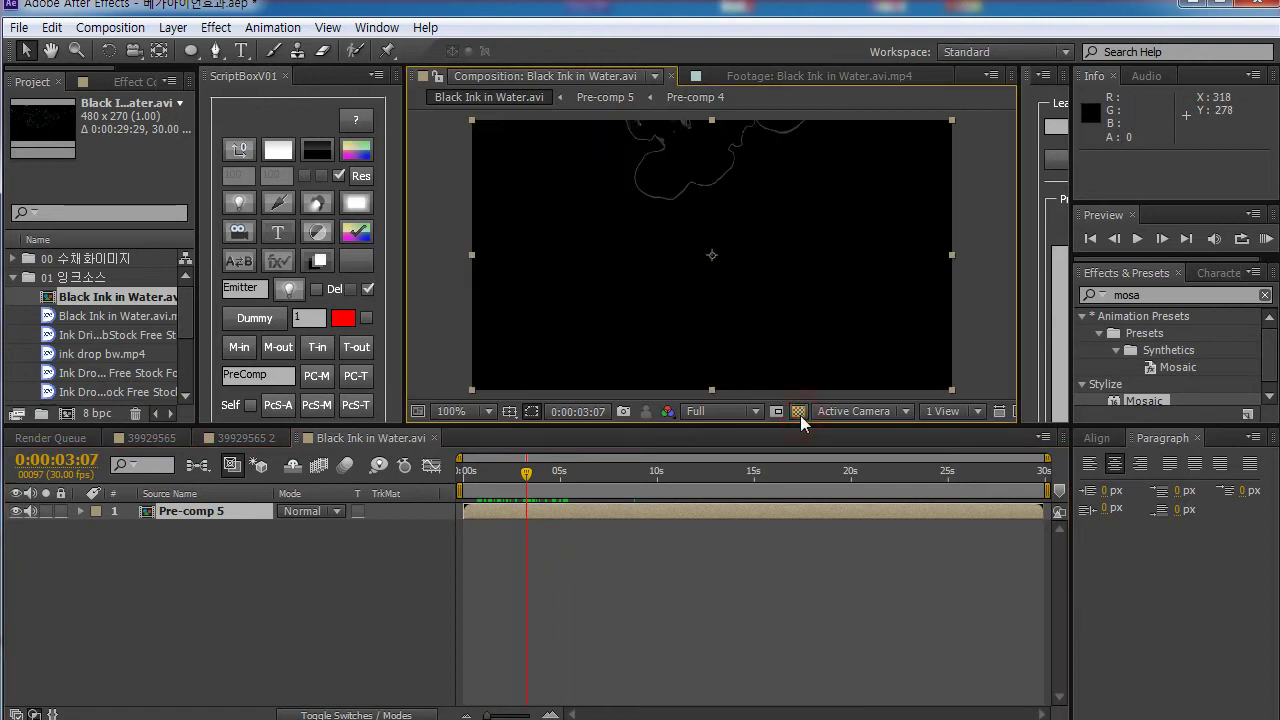
left_click(799, 412)
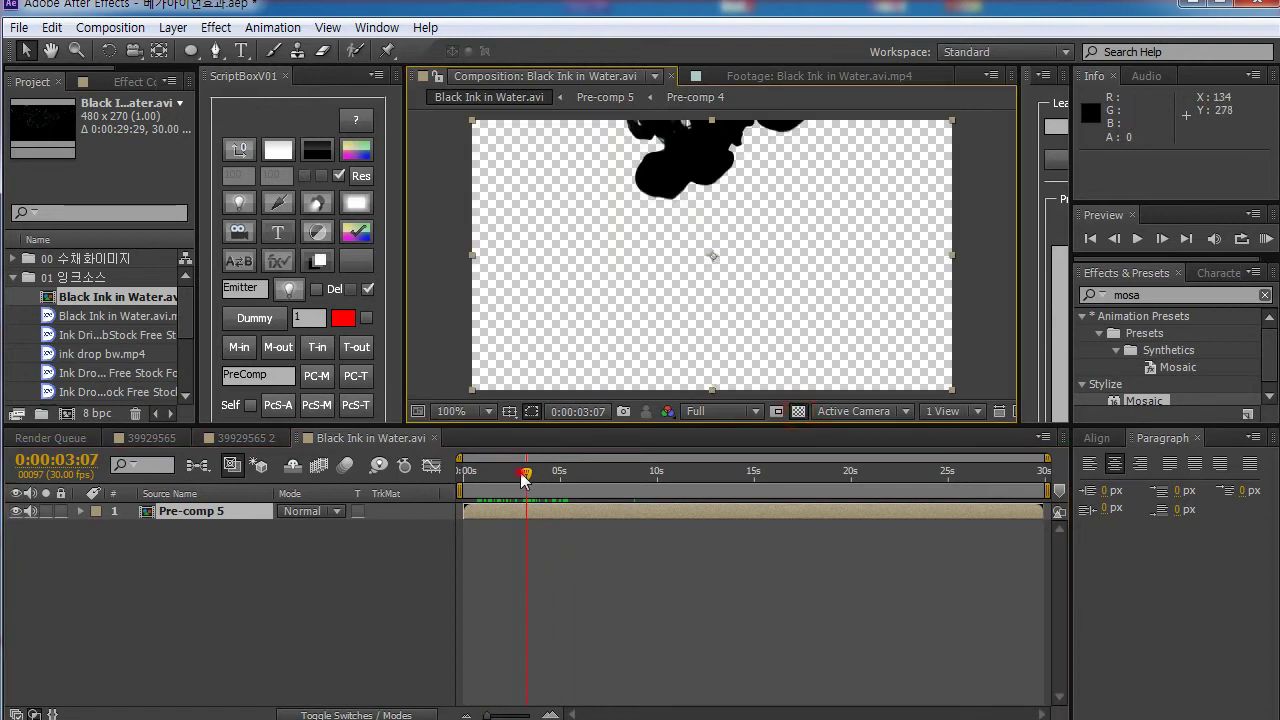
Step: Add the Easter watercolor image from the 00 수채화이미지 folder to the Black Ink in Water composition, beneath Pre-comp 5
mouse_move(525, 478)
left_mouse_down()
mouse_move(931, 478)
mouse_move(568, 482)
mouse_move(814, 480)
mouse_move(581, 480)
left_mouse_up()
left_click(504, 610)
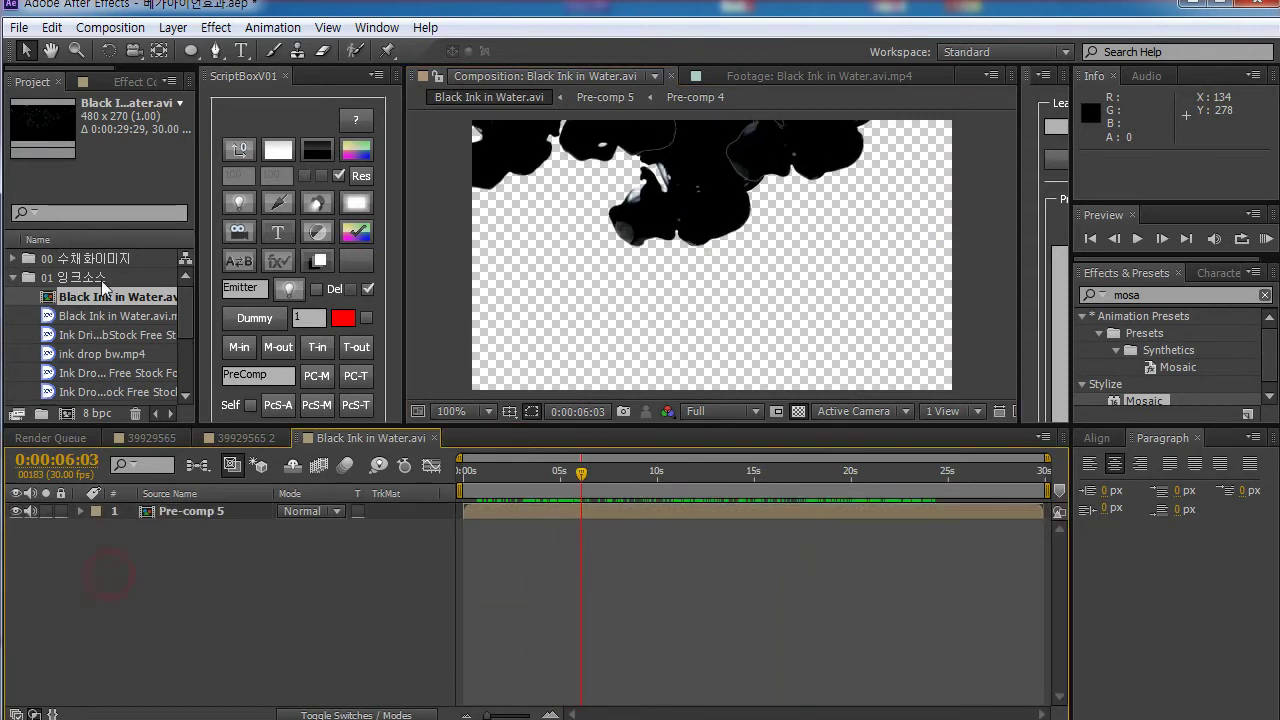
left_click_drag(182, 318, 182, 364)
left_click(68, 373)
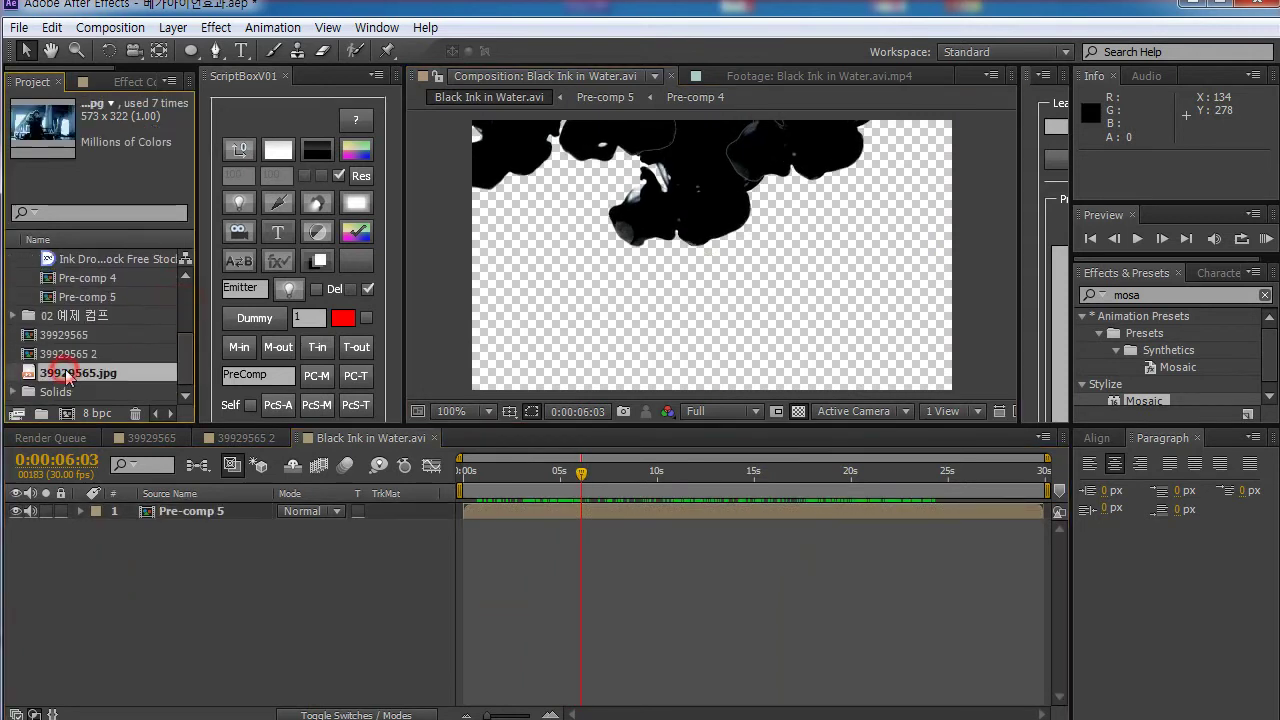
scroll(175, 360, "up", 3)
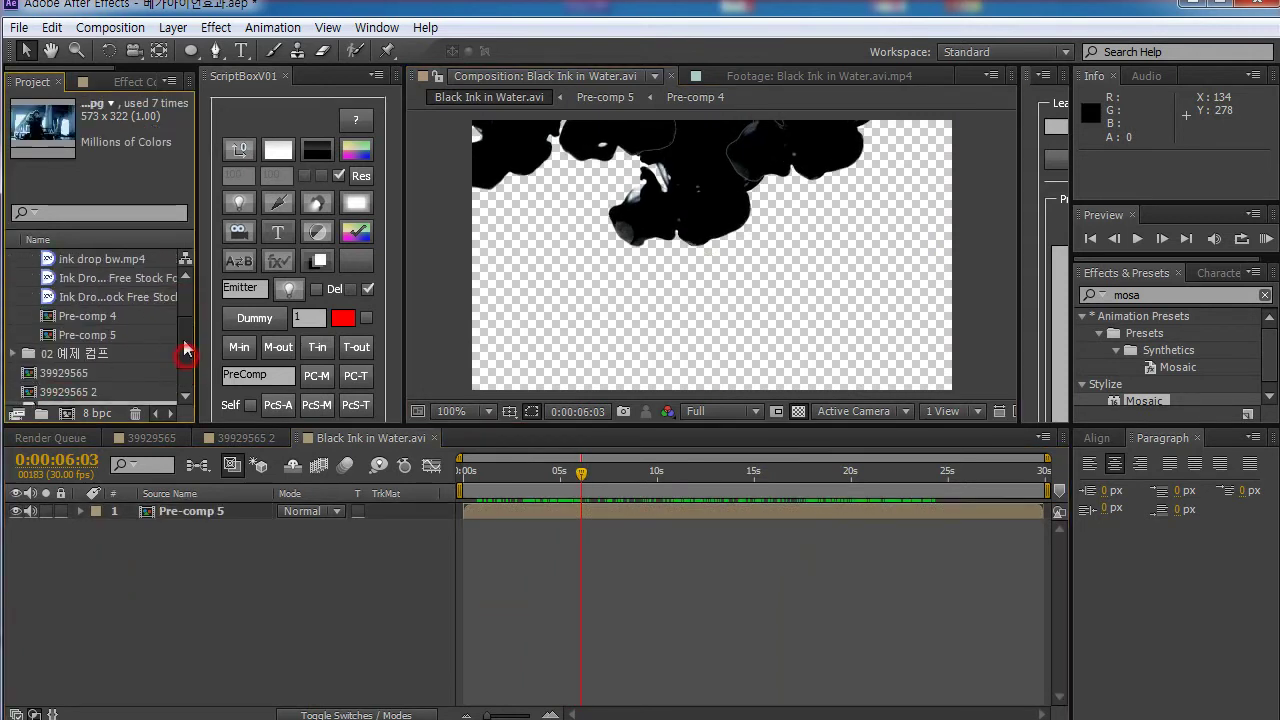
left_click(12, 278)
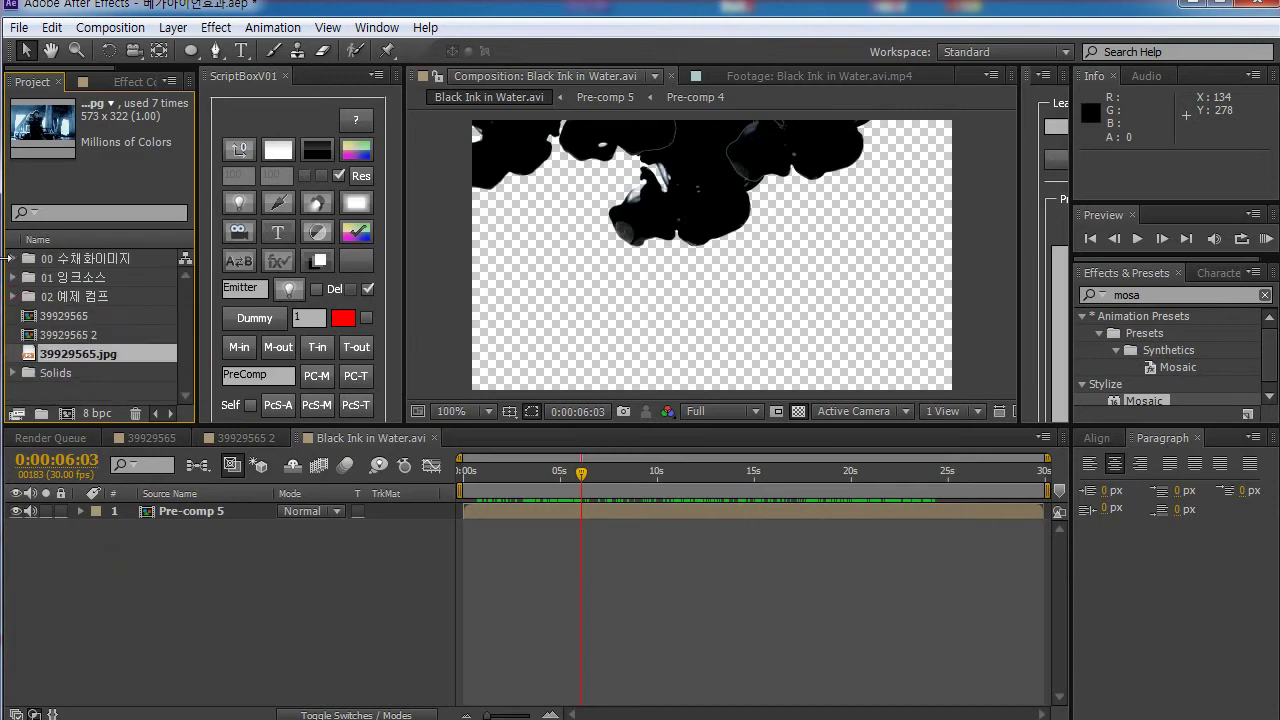
left_click(12, 260)
left_click(90, 280)
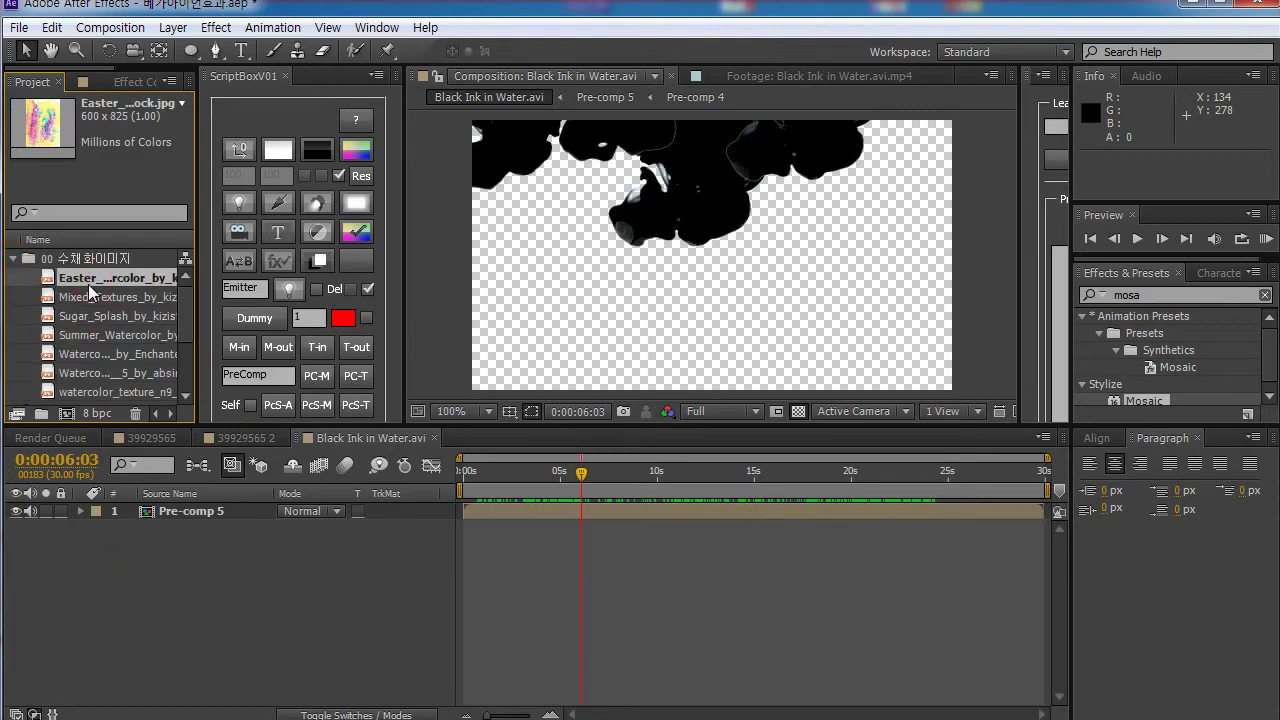
left_click_drag(78, 283, 276, 556)
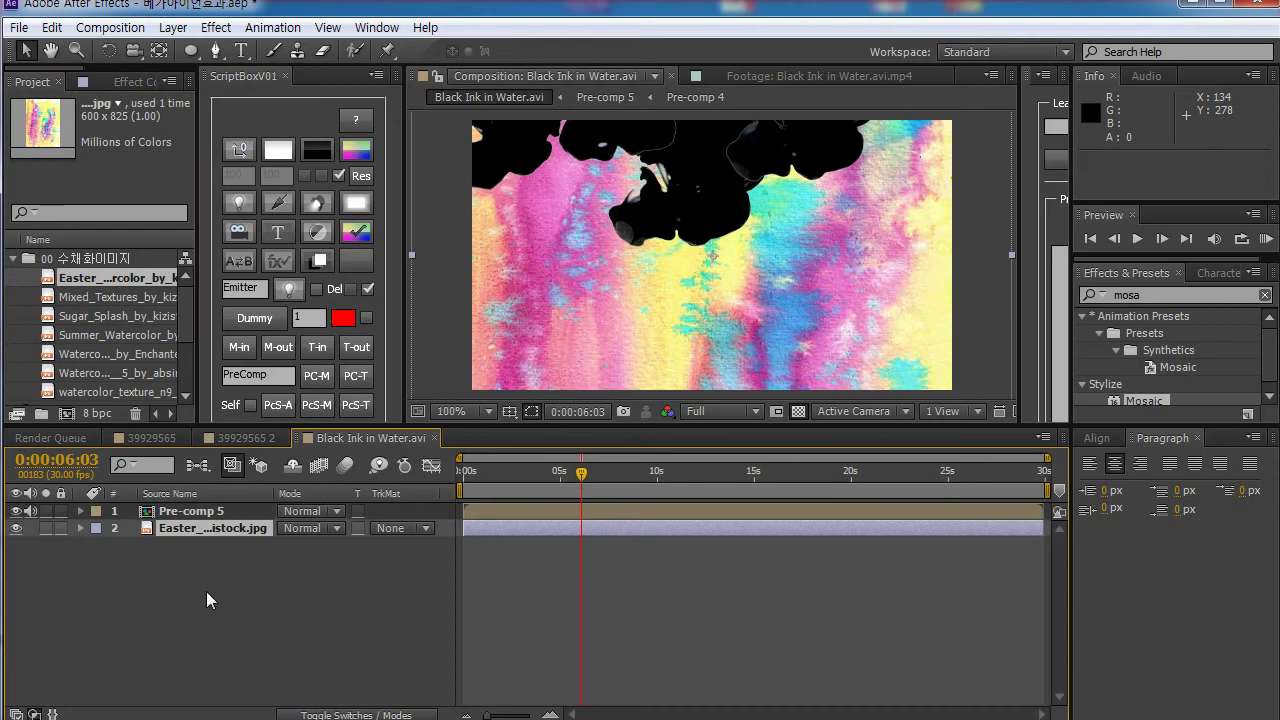
Step: Shrink the Easter watercolor layer proportionally about its centre to about 57% of its original size
left_click(210, 530)
key("comma")
key("comma")
key("comma")
key("comma")
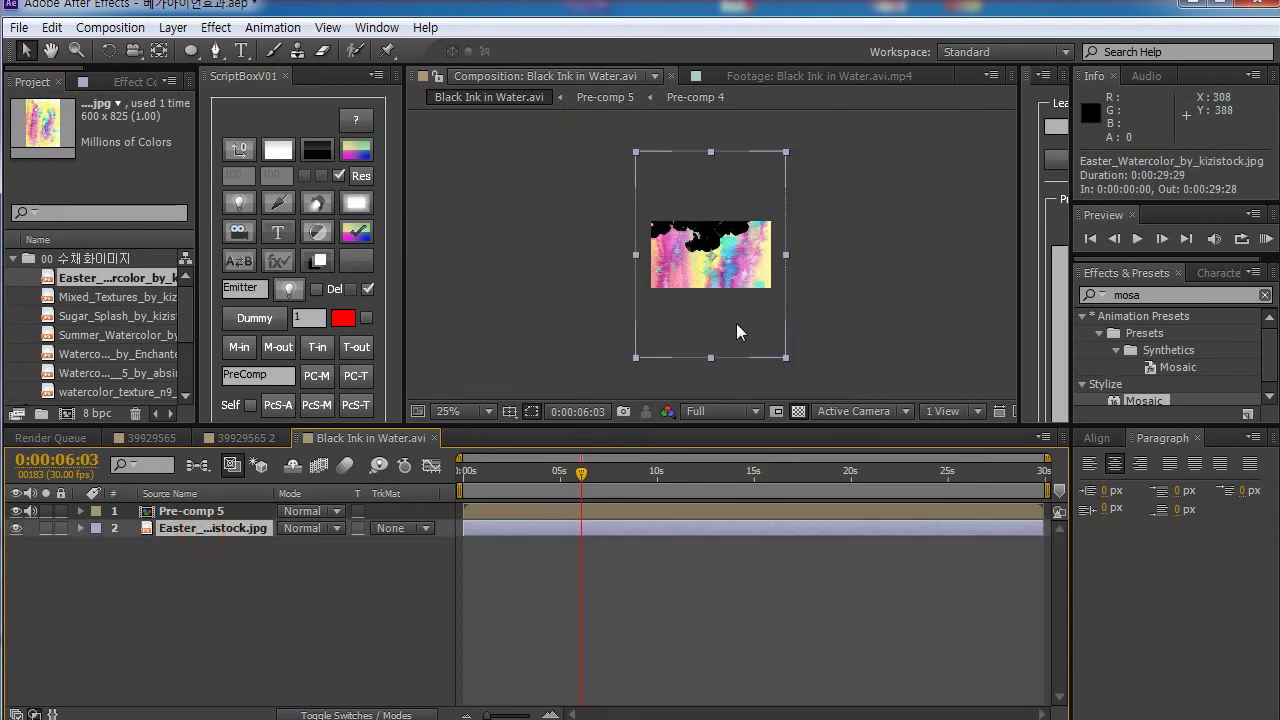
left_click_drag(787, 357, 770, 314)
Step: Rotate the Easter watercolor layer to 90° so its long side runs horizontally across the frame
key("r")
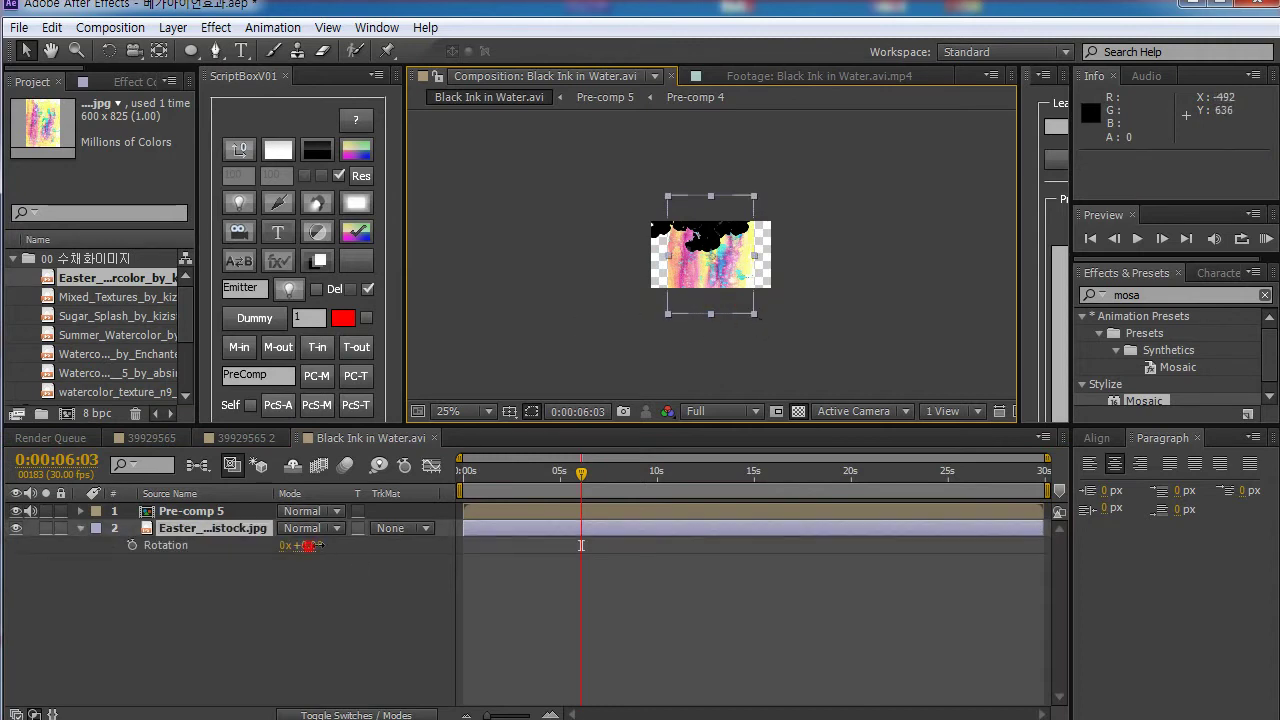
left_click_drag(310, 545, 330, 556)
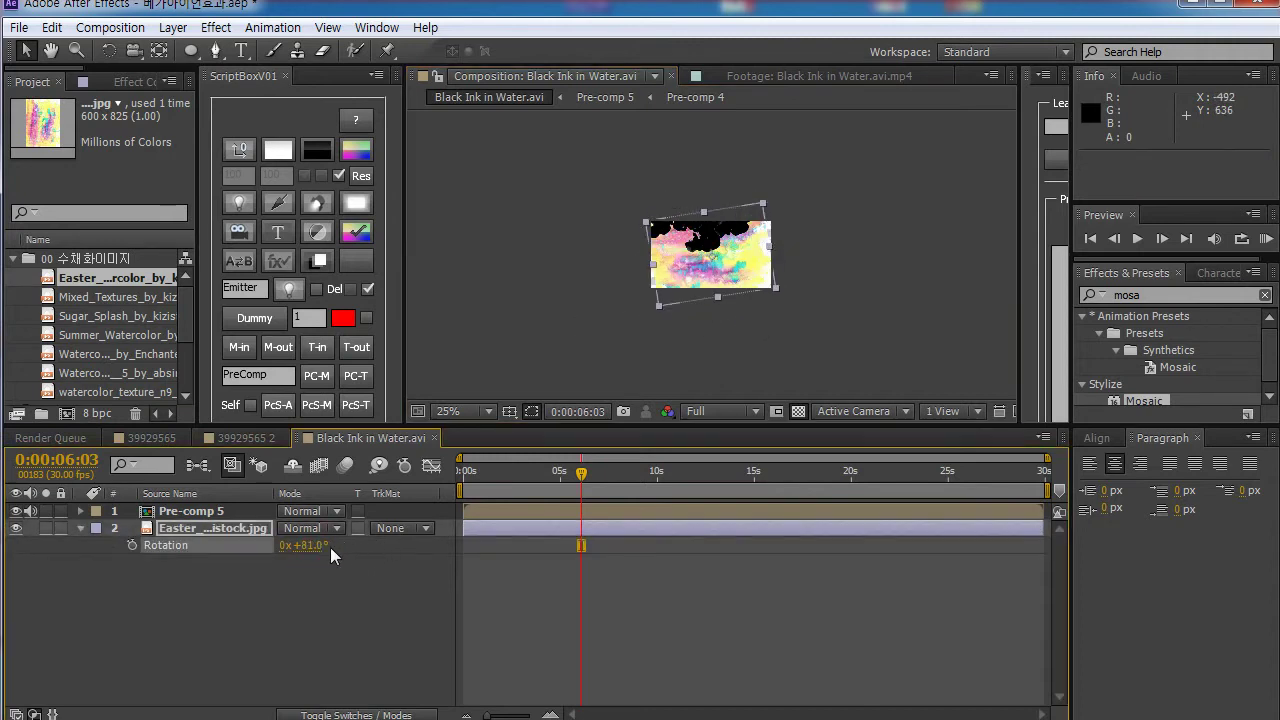
type("90")
key("Return")
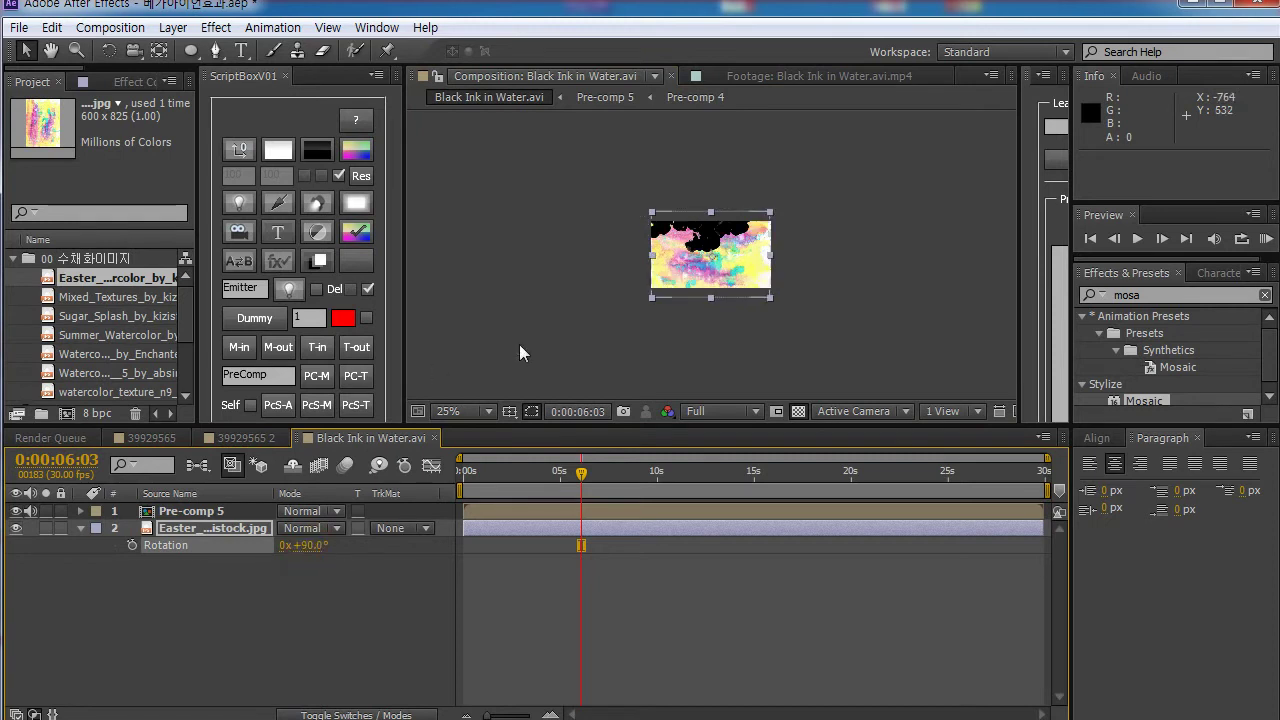
Step: Scale the Easter watercolor layer to 61.3% so it covers the whole frame, checking it at 100% magnification
mouse_move(549, 471)
left_mouse_down()
mouse_move(528, 471)
mouse_move(616, 471)
mouse_move(508, 471)
mouse_move(570, 471)
left_mouse_up()
left_click(450, 411)
left_click(491, 434)
left_click(206, 549)
left_click(222, 533)
key("s")
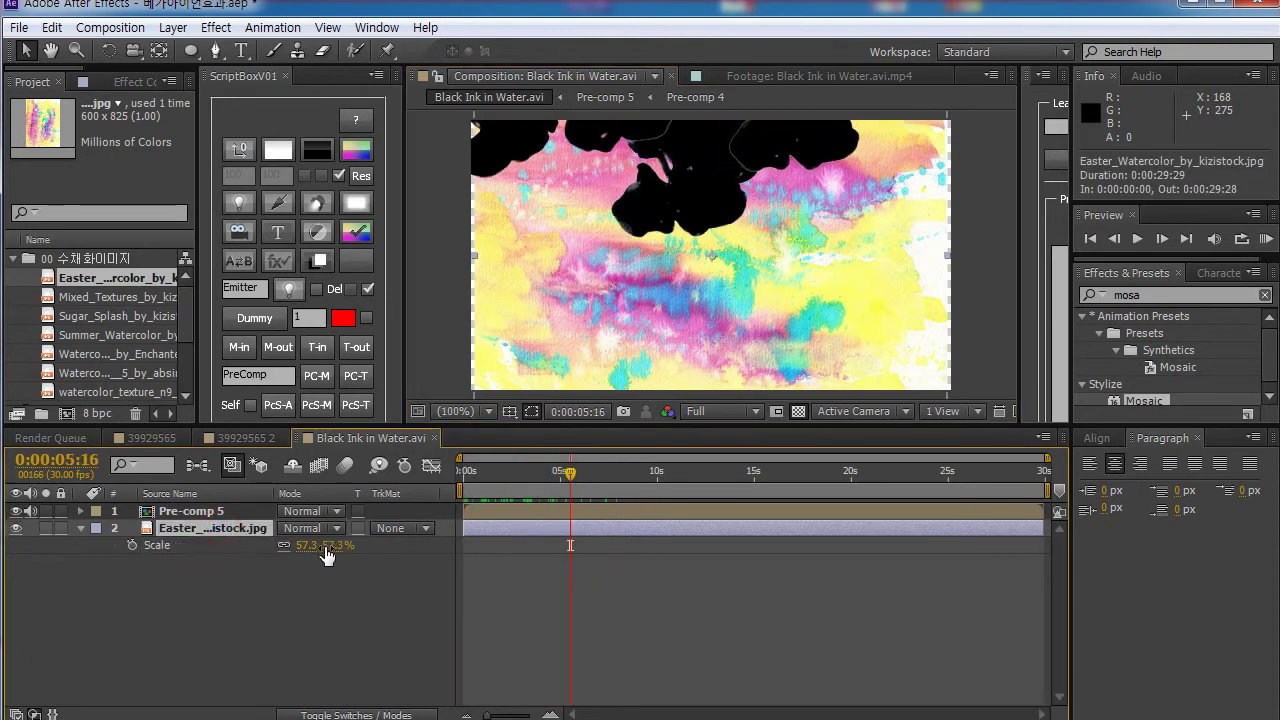
left_click_drag(326, 548, 330, 546)
left_click(206, 605)
mouse_move(497, 478)
left_mouse_down()
mouse_move(486, 476)
mouse_move(923, 478)
mouse_move(460, 478)
mouse_move(793, 488)
mouse_move(568, 491)
mouse_move(657, 490)
mouse_move(589, 495)
left_mouse_up()
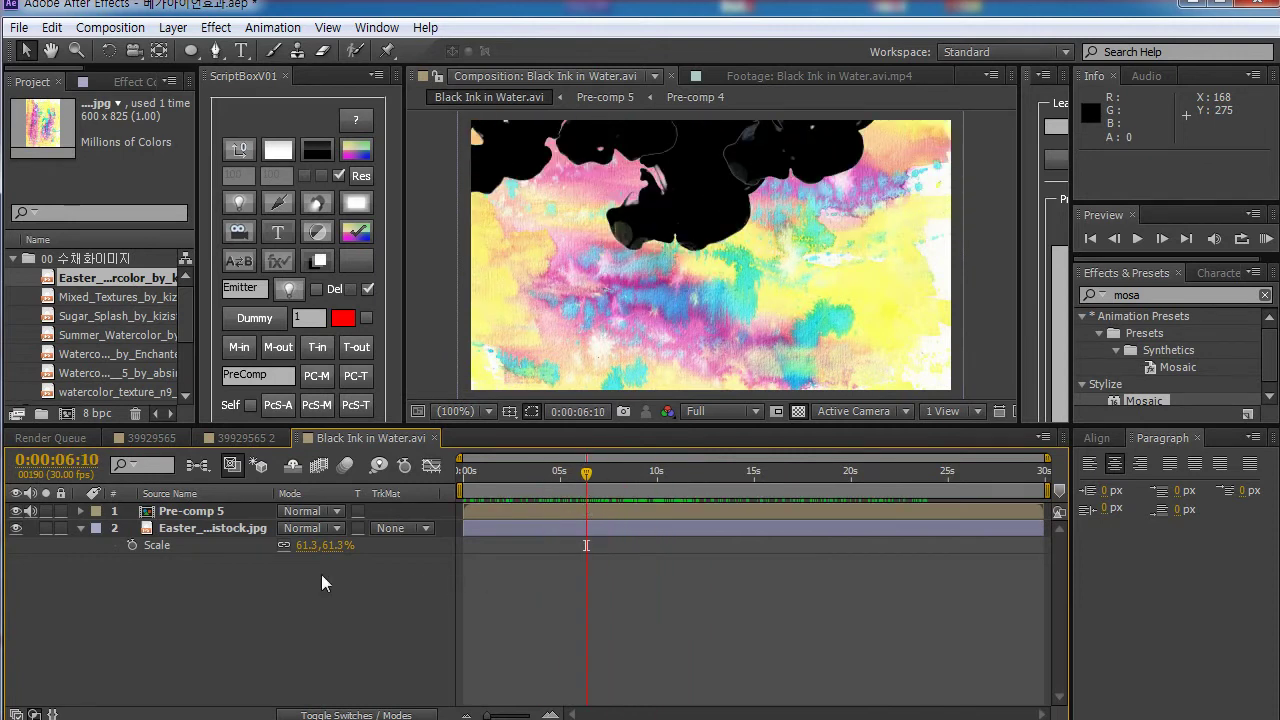
Step: Set the Easter watercolor layer's track matte to Alpha, using the Pre-comp 5 ink layer above it, and preview the result
left_click(186, 540)
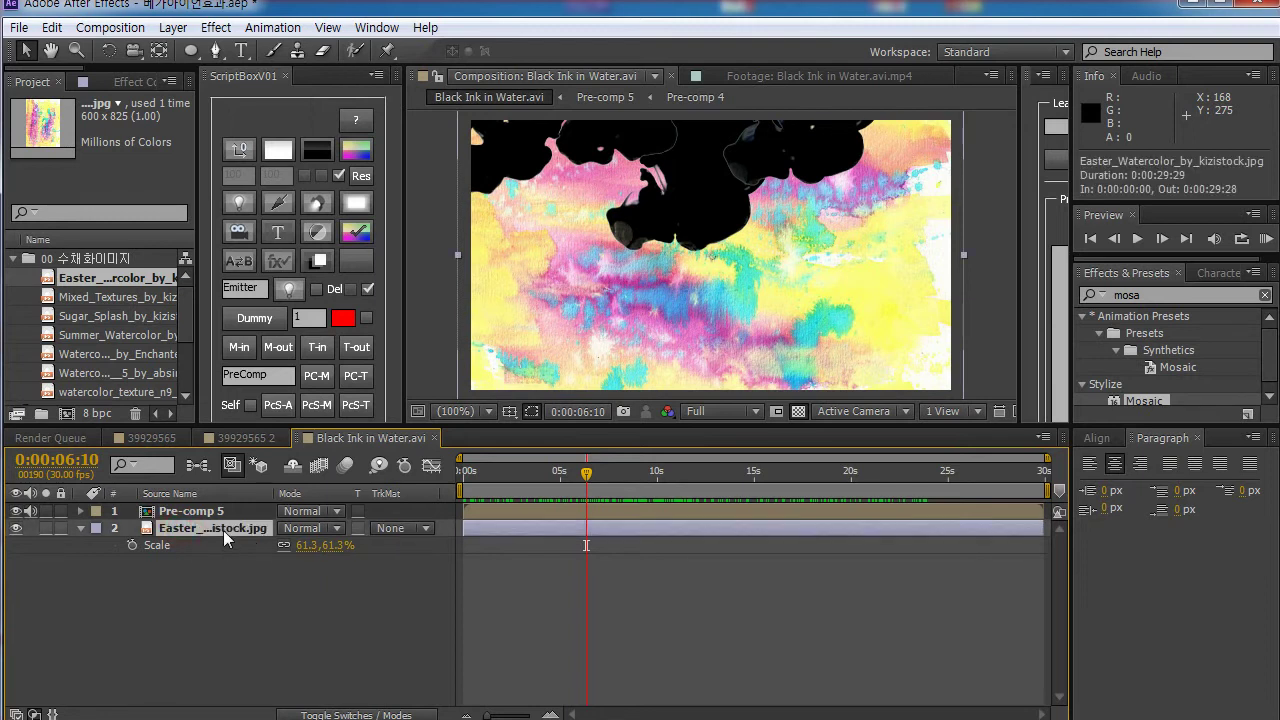
left_click(421, 533)
left_click(446, 585)
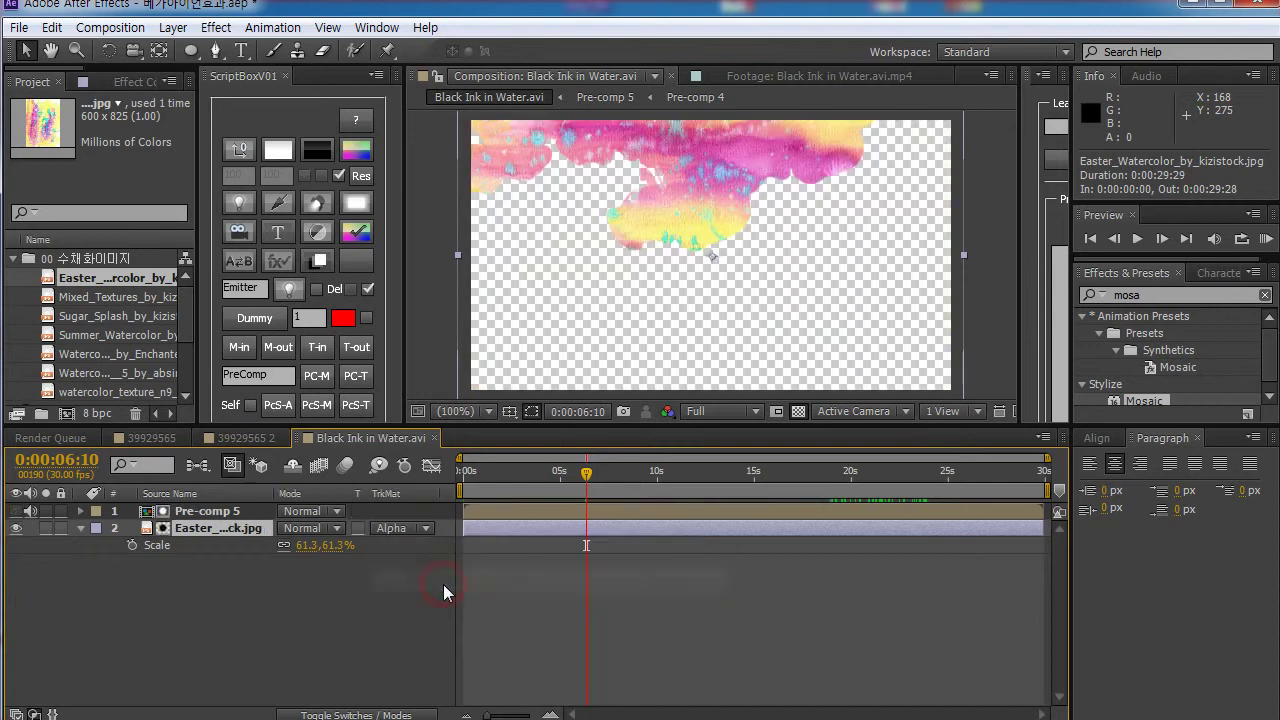
left_click(398, 582)
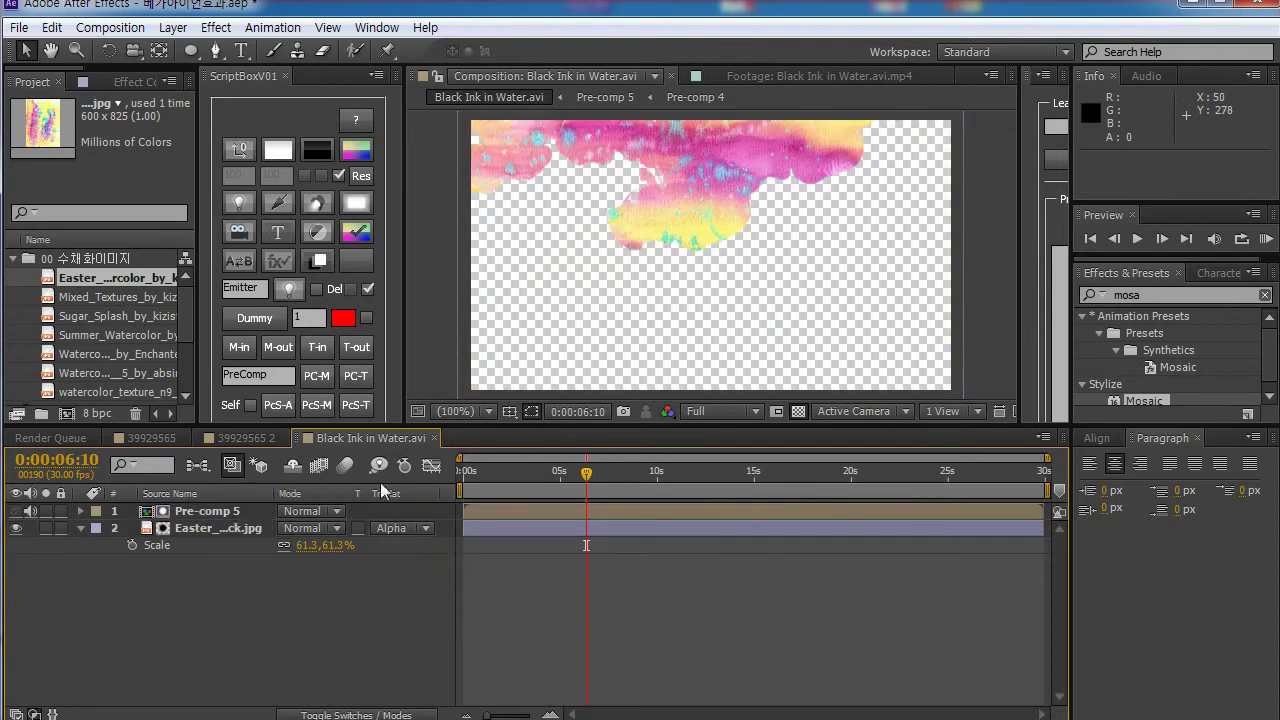
left_click(165, 511)
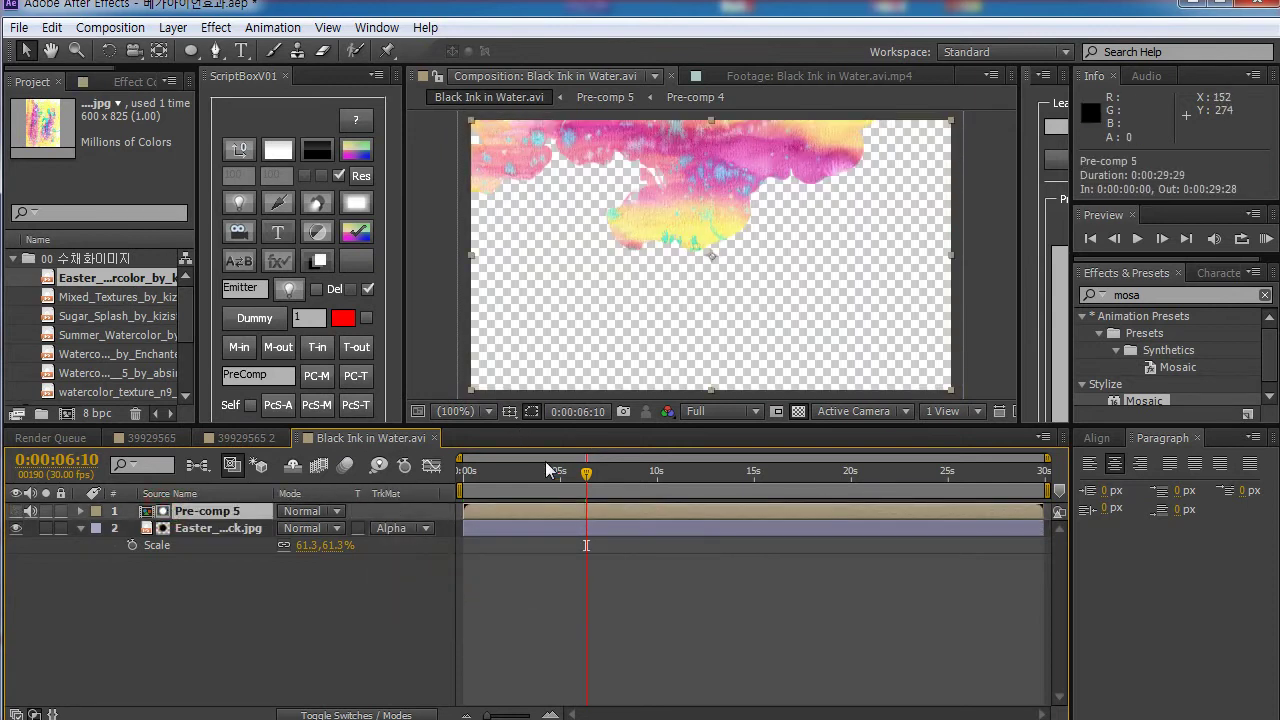
mouse_move(538, 476)
left_mouse_down()
mouse_move(463, 490)
mouse_move(903, 485)
mouse_move(462, 490)
mouse_move(993, 490)
mouse_move(457, 487)
mouse_move(483, 474)
mouse_move(462, 472)
left_mouse_up()
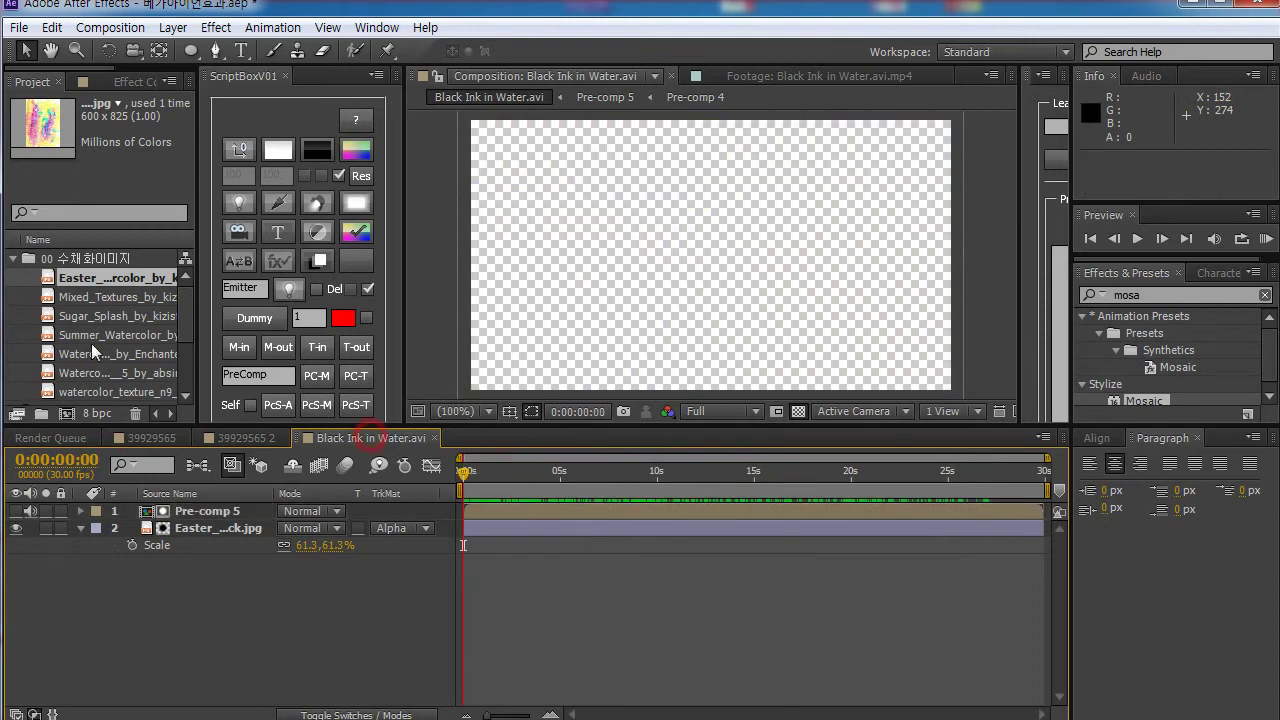
Step: Rename the Black Ink in Water.avi composition in the 01 잉크소스 folder as 수채화01
left_click_drag(182, 292, 184, 356)
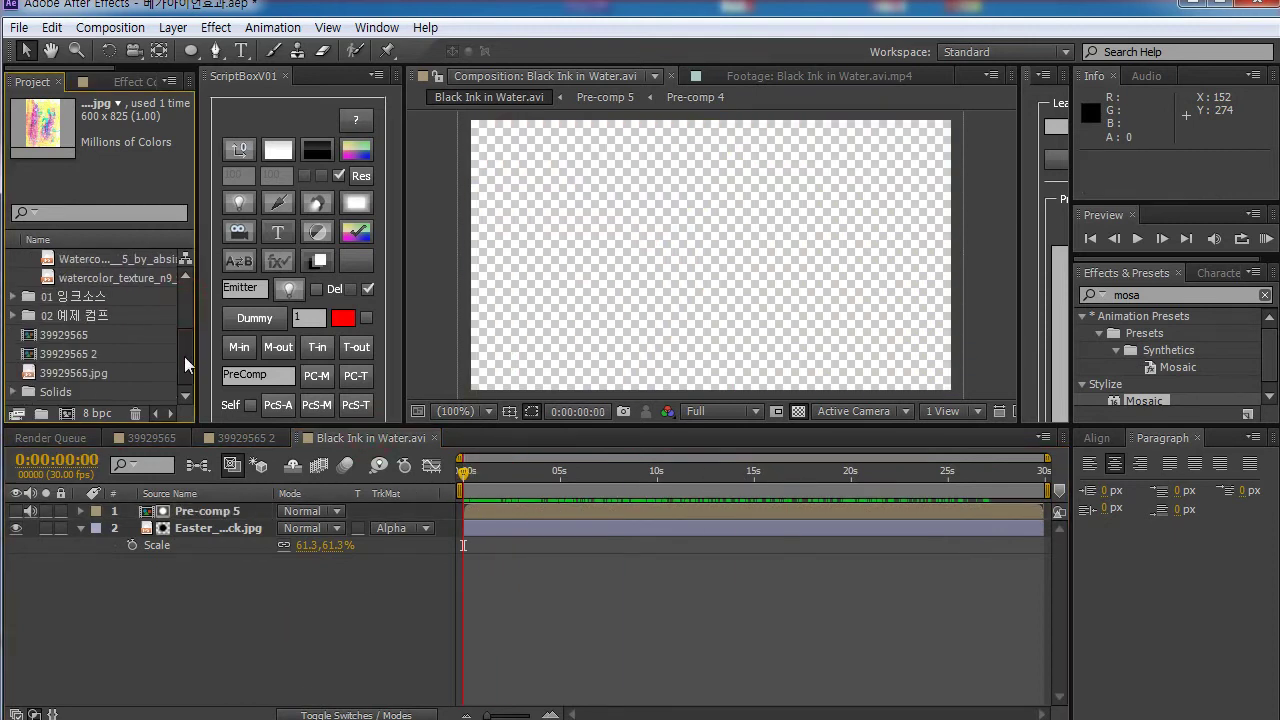
left_click(6, 298)
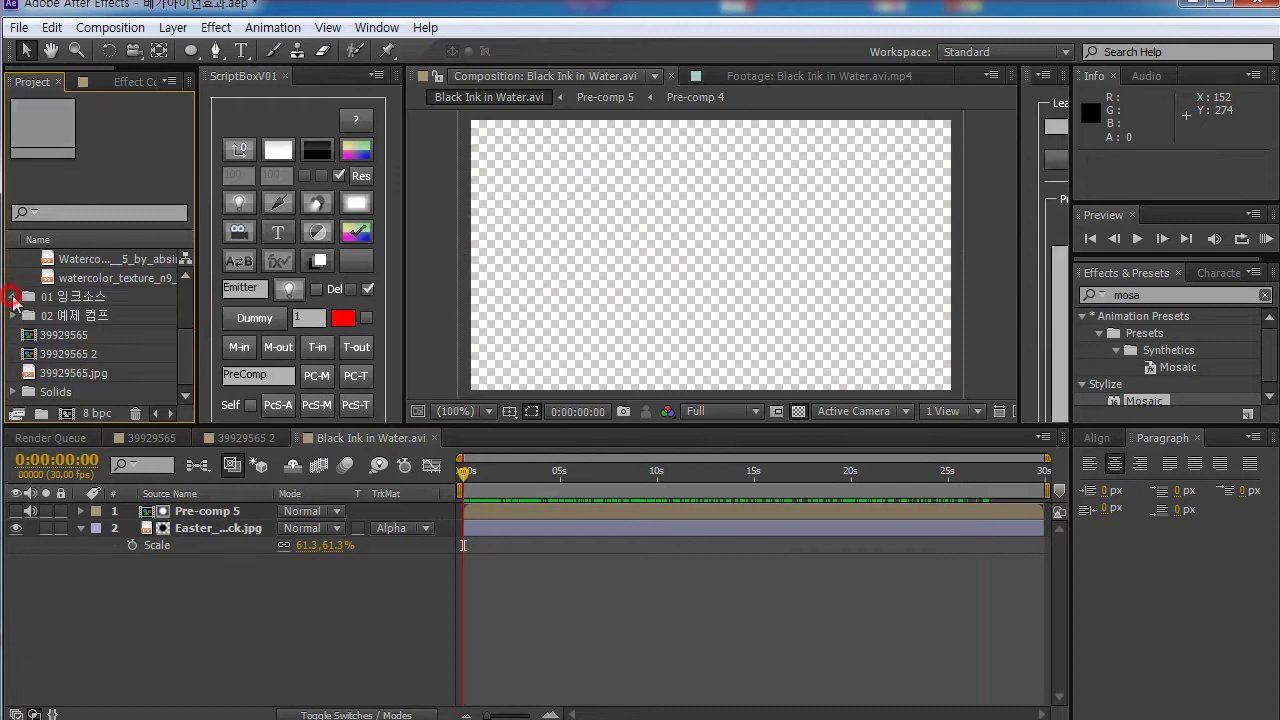
left_click(13, 298)
left_click(97, 281)
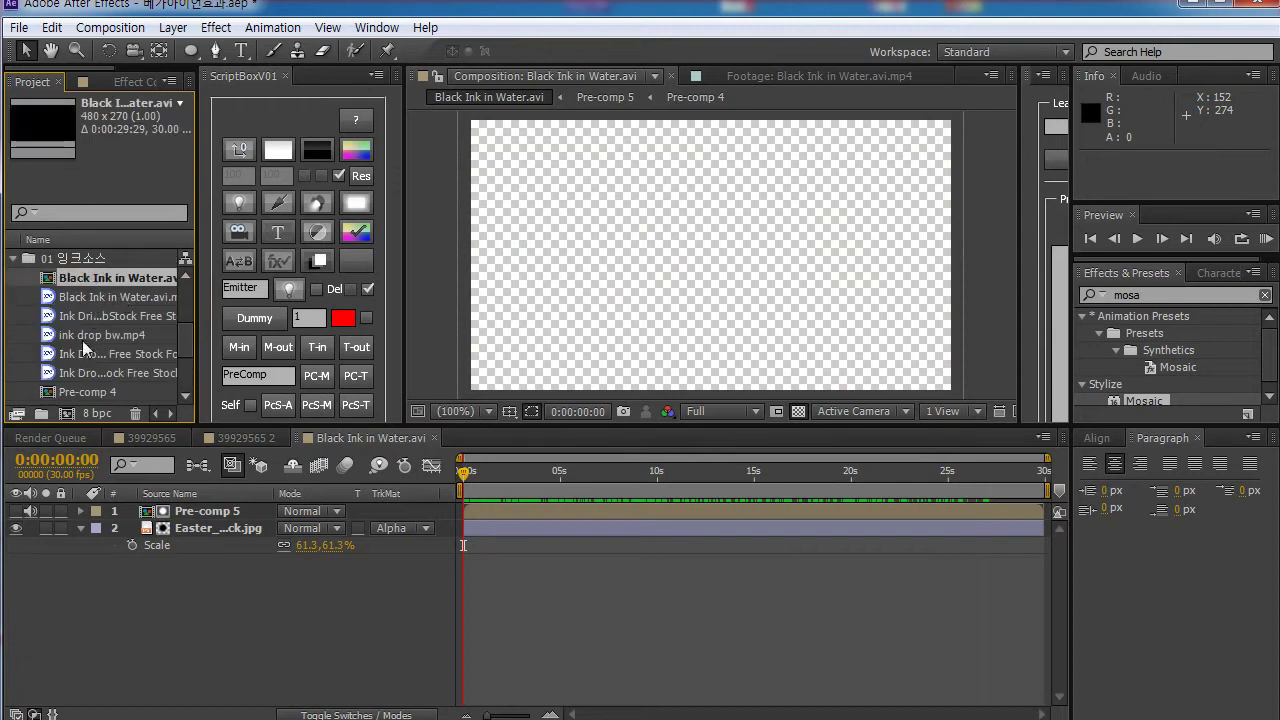
left_click(80, 392)
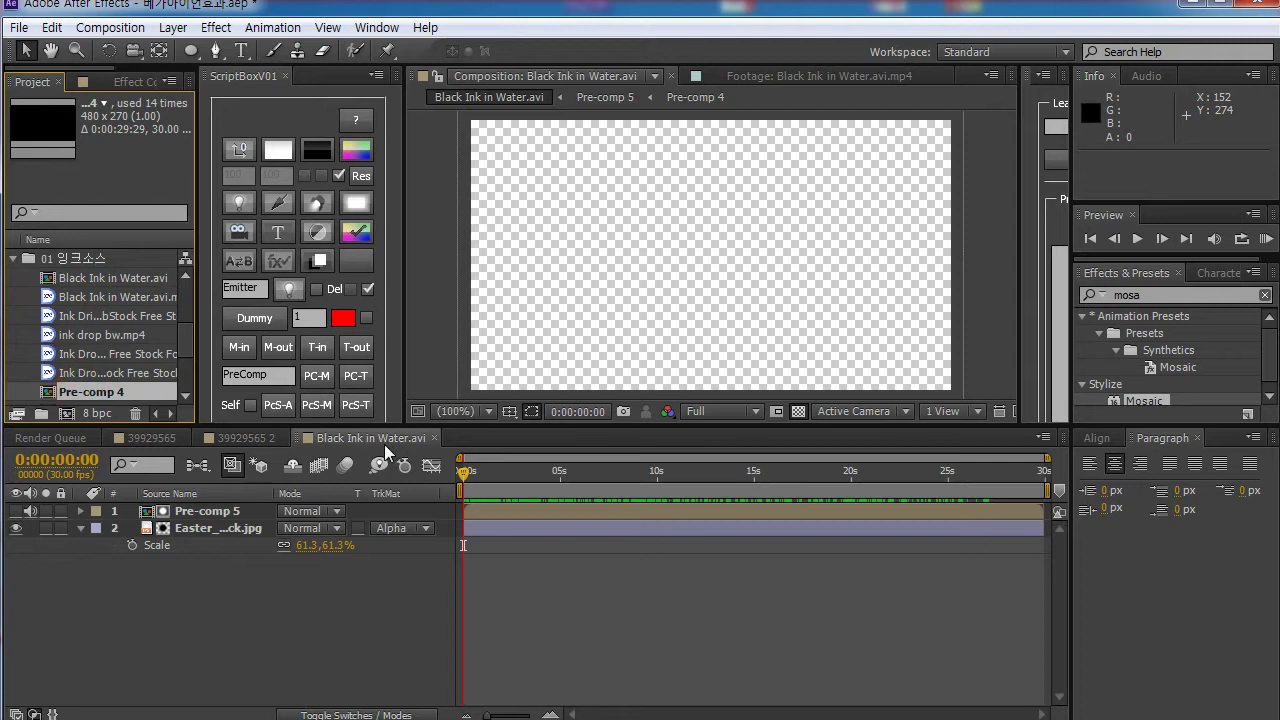
left_click(130, 283)
left_click(100, 283)
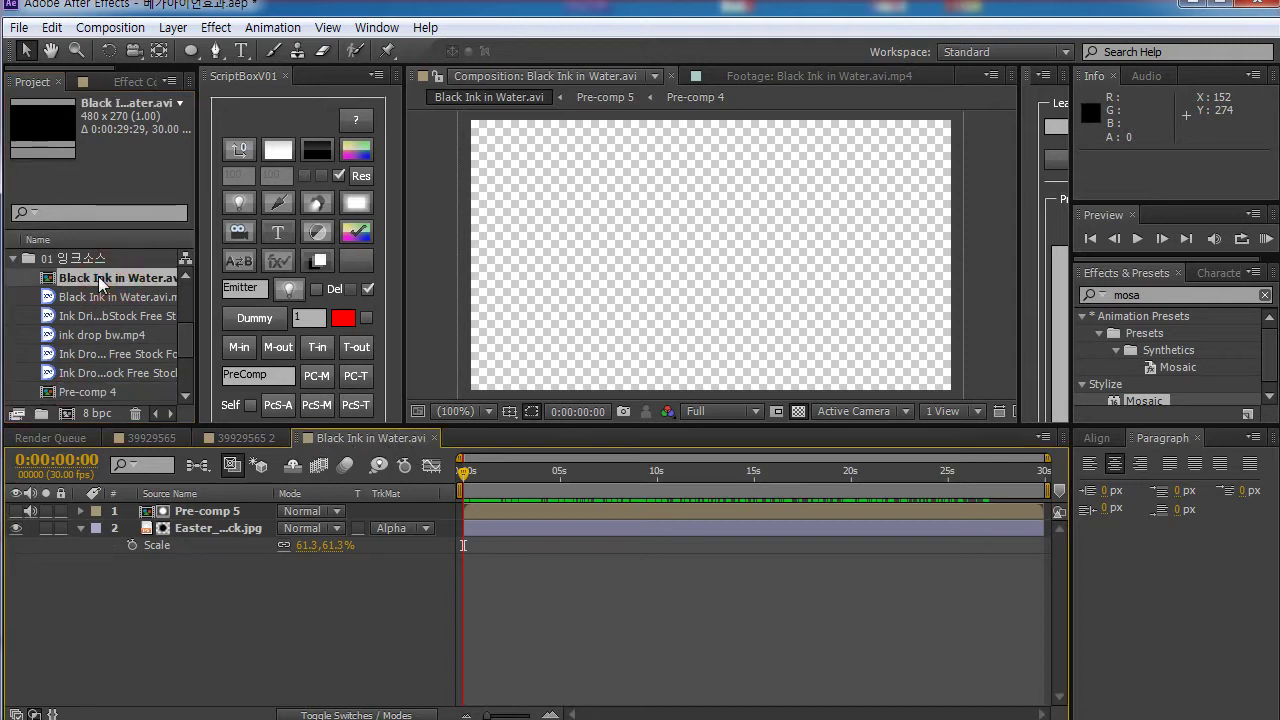
left_click(63, 280)
key("Return")
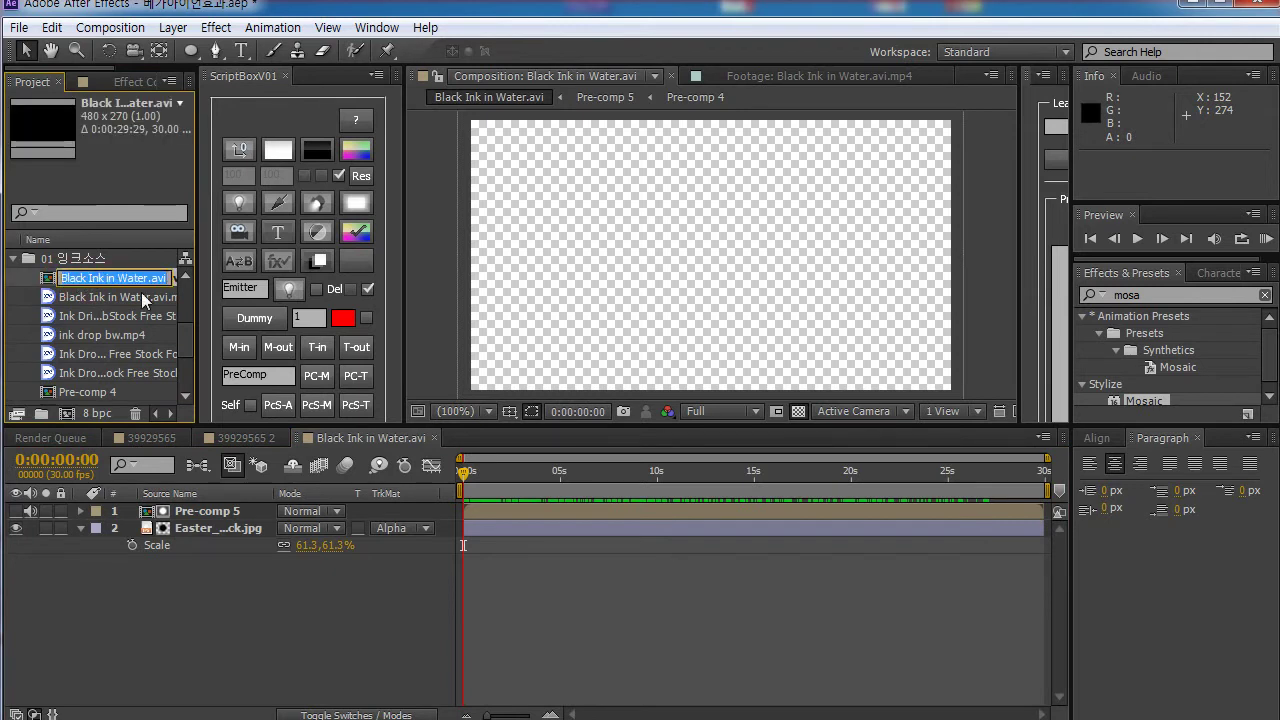
type("tn")
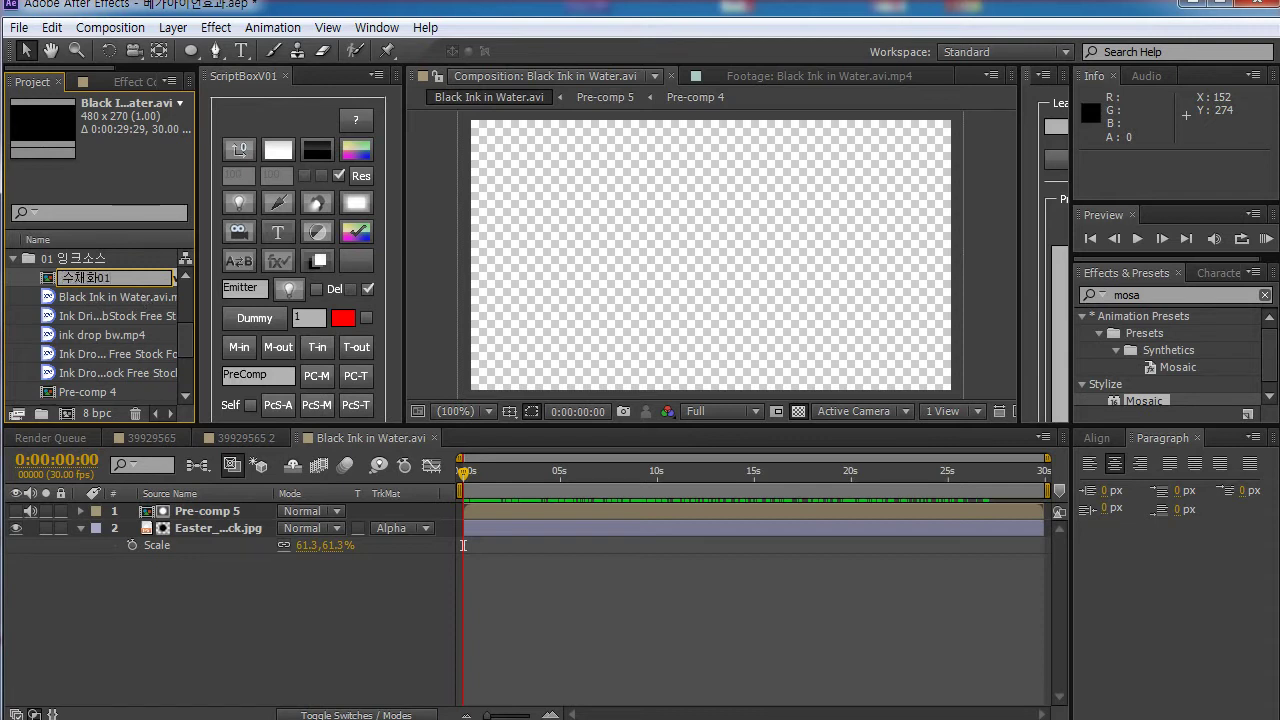
key("Return")
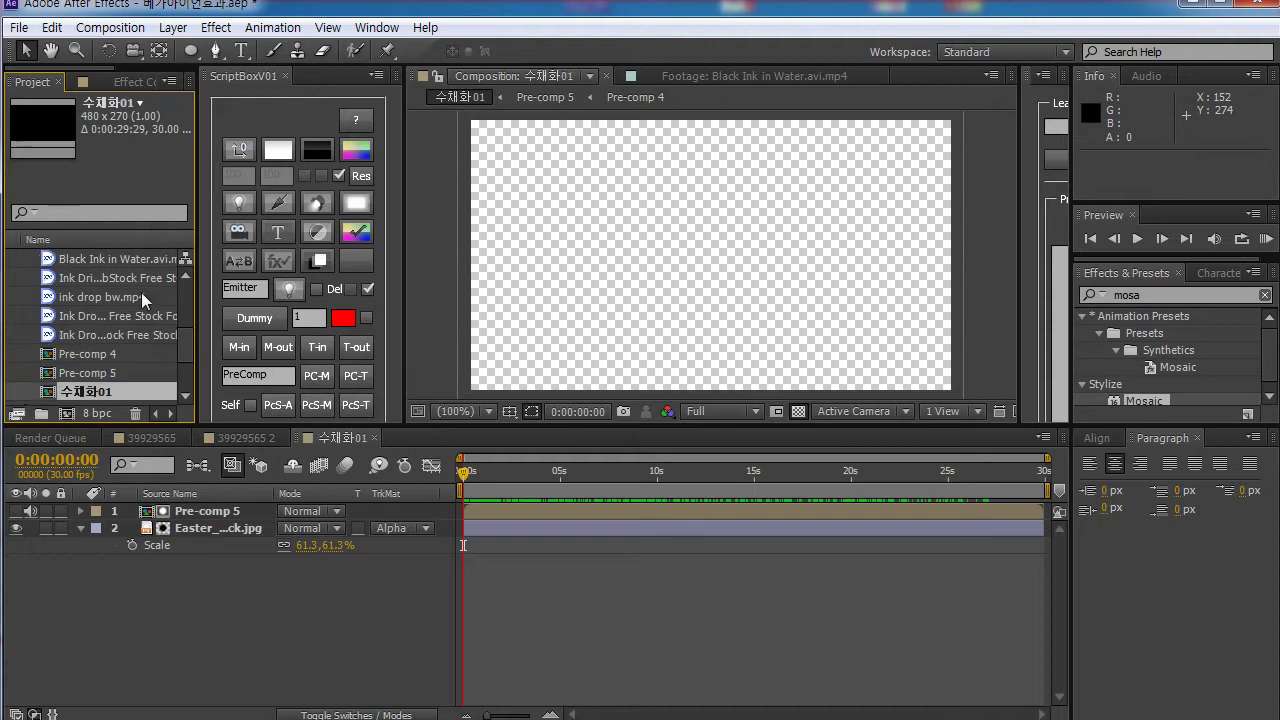
Step: Move the 수채화01 composition out of the 01 잉크소스 folder to the project's root level and collapse the source folders
left_click_drag(81, 391, 79, 328)
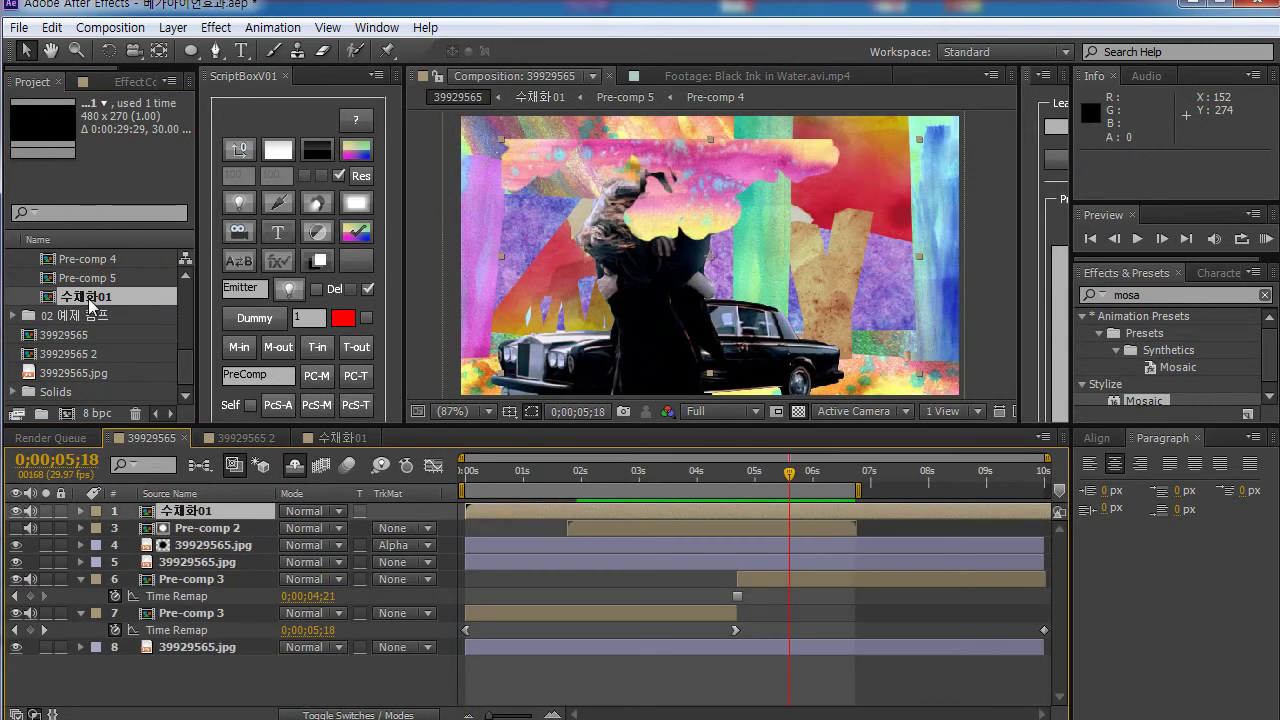
key("ctrl+z")
left_click_drag(112, 310, 35, 370)
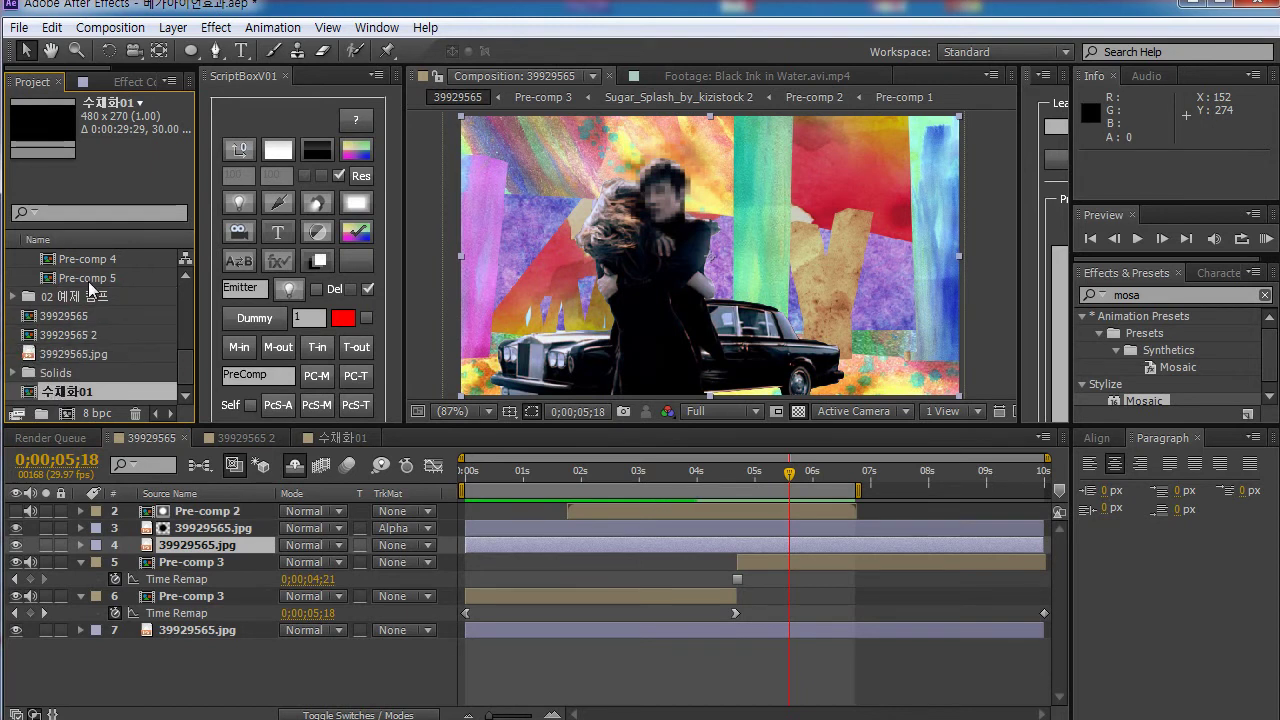
scroll(40, 325, "up", 3)
left_click(12, 316)
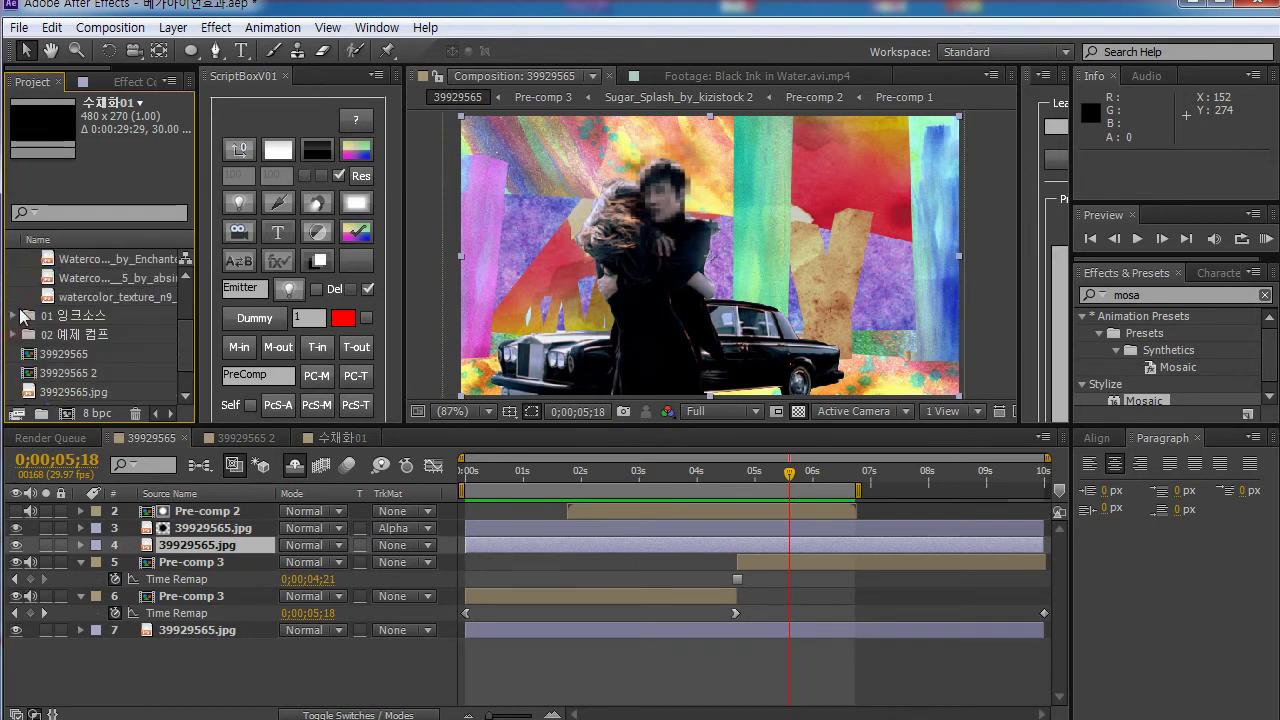
scroll(28, 290, "up", 2)
left_click(13, 258)
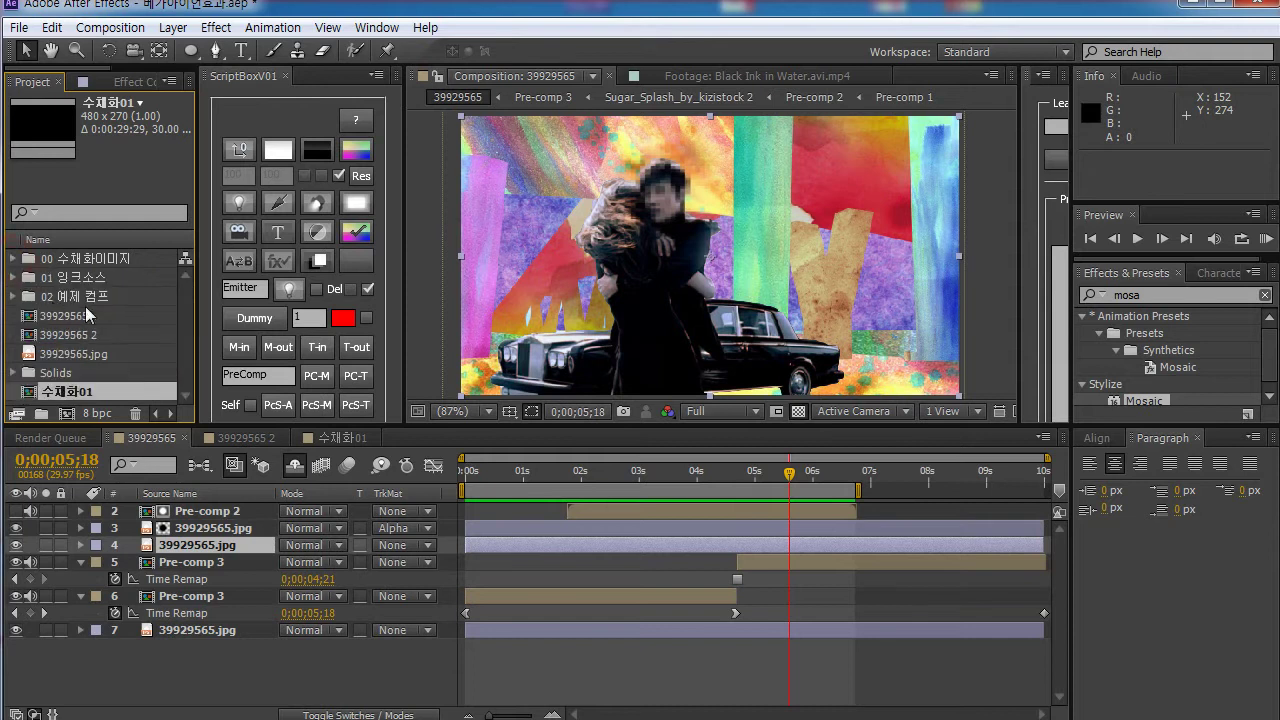
Step: Enlarge the project and viewer areas, and review the watercolor ink motion in the 수채화01 composition at 100% magnification
left_click_drag(196, 281, 268, 509)
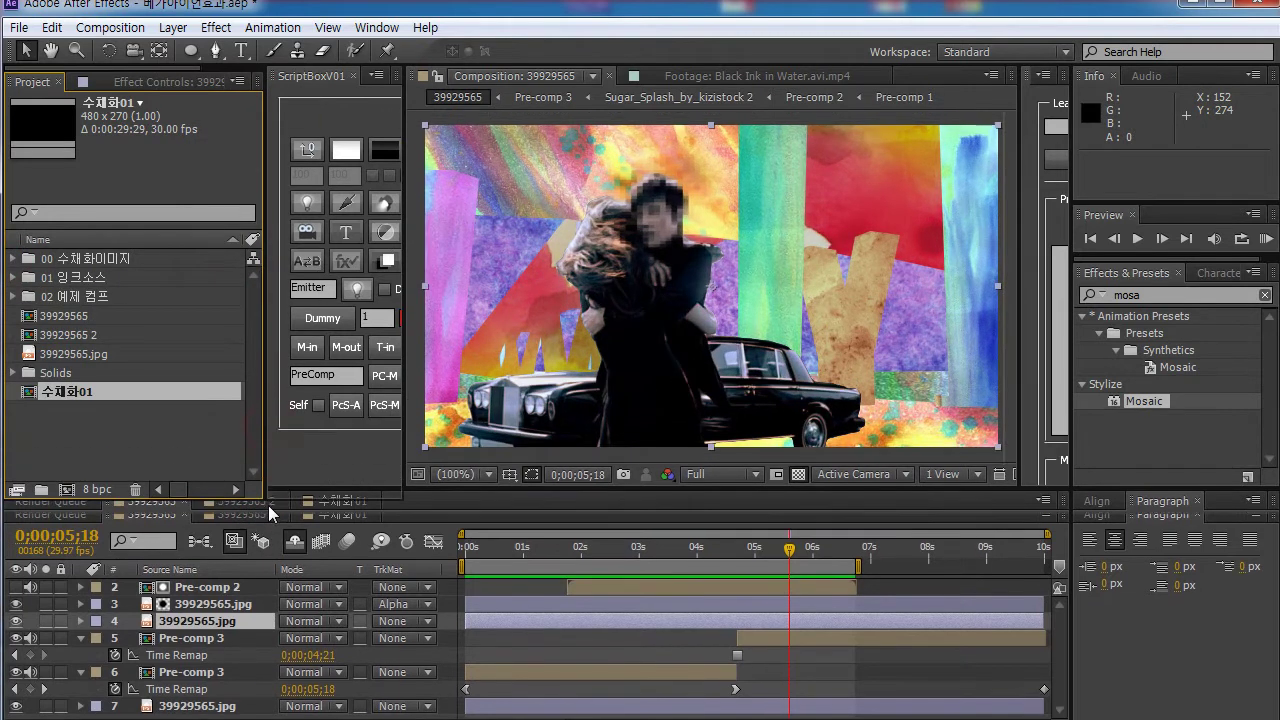
left_click(336, 519)
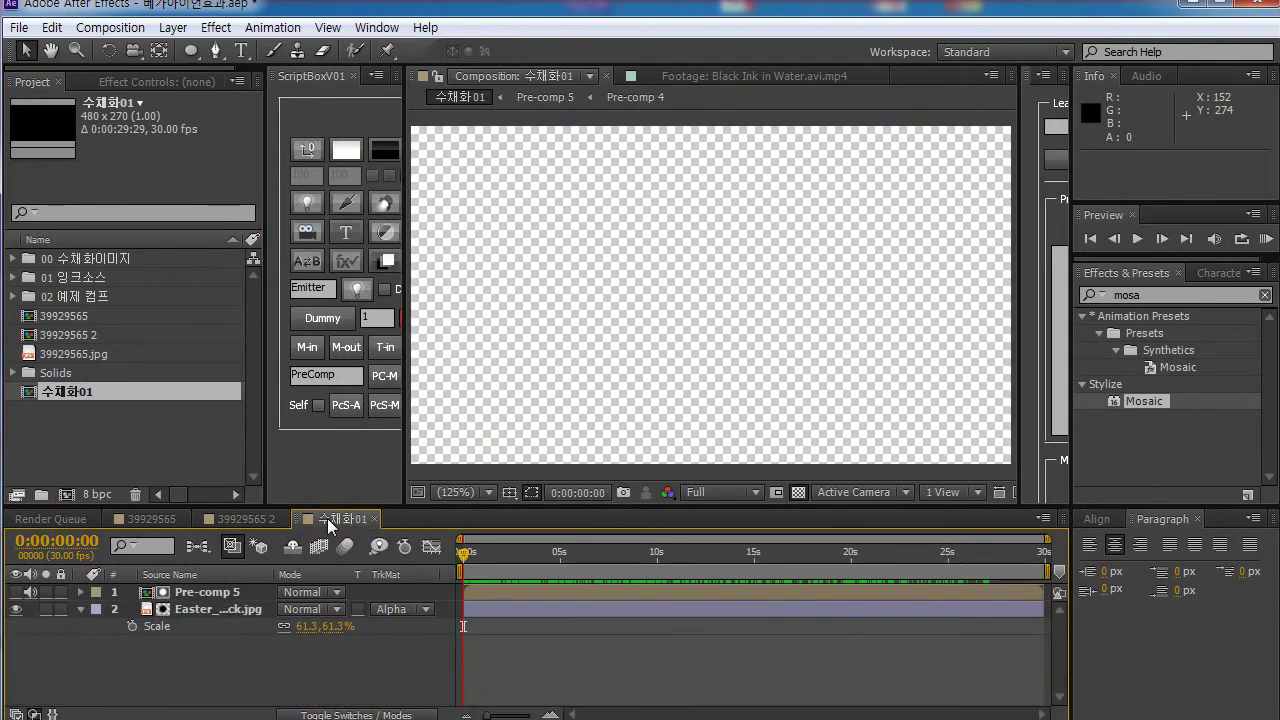
mouse_move(545, 547)
left_mouse_down()
mouse_move(920, 552)
mouse_move(478, 578)
left_mouse_up()
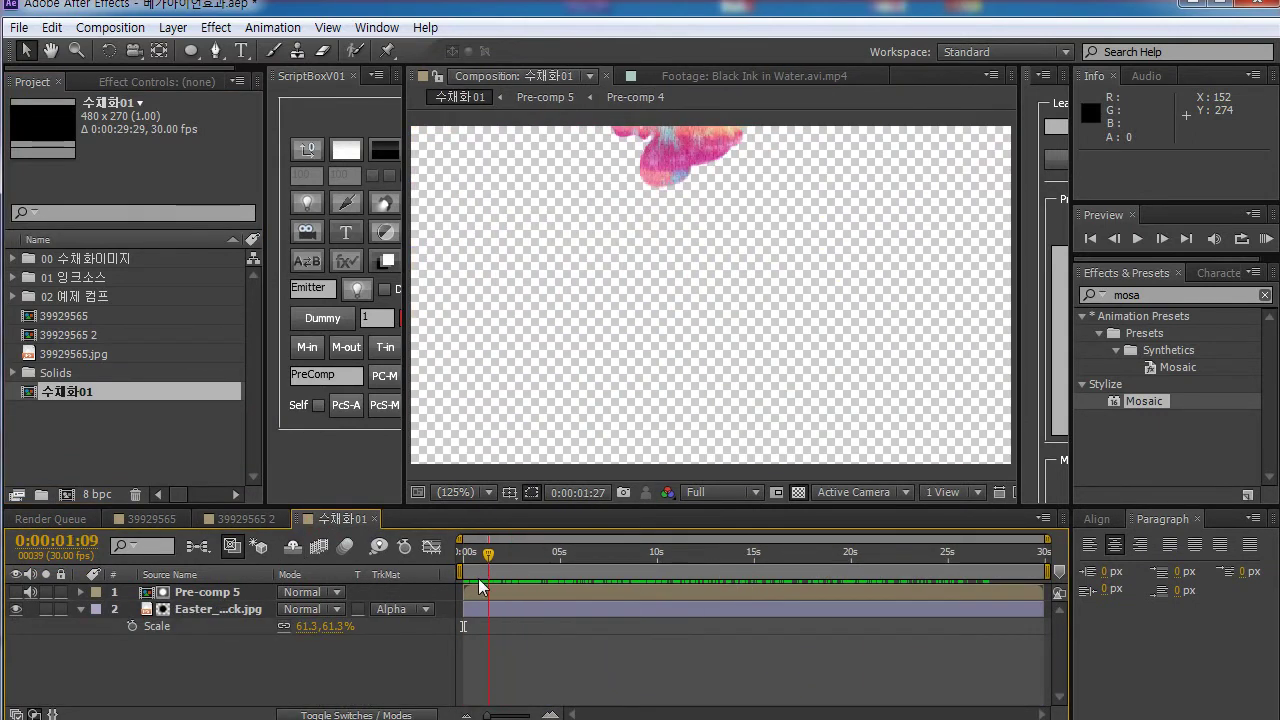
left_click(487, 492)
left_click(478, 716)
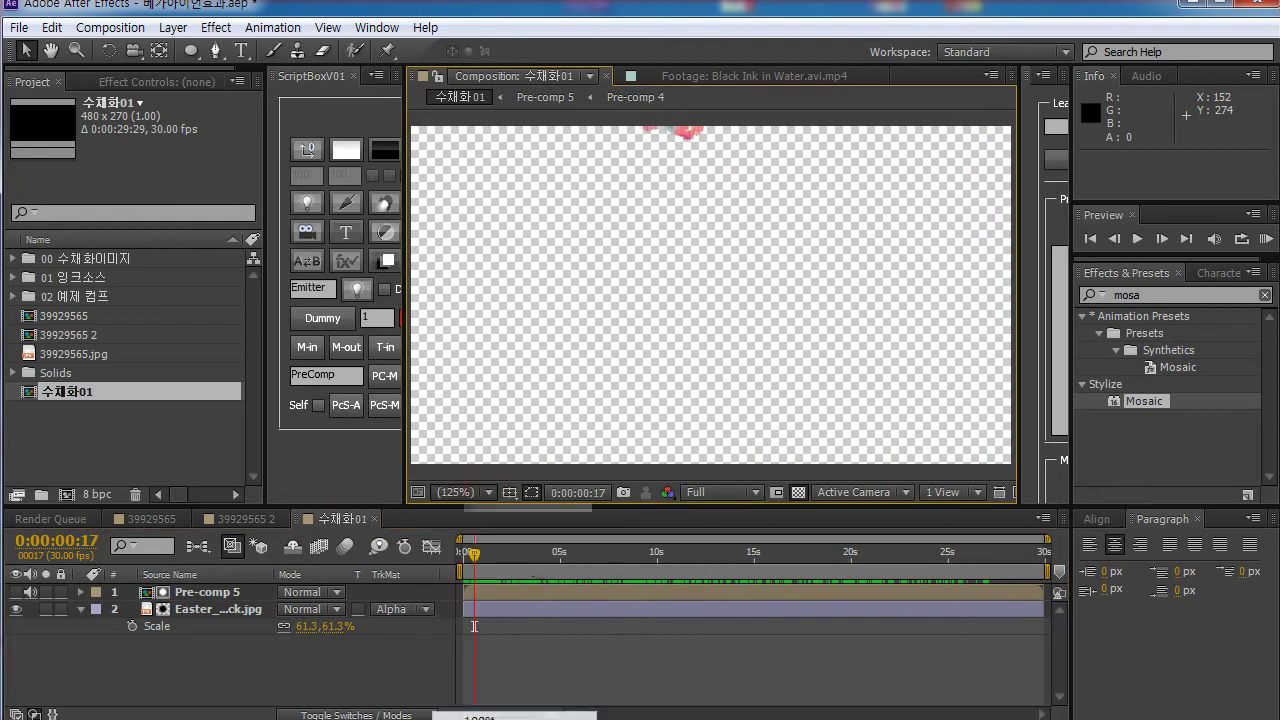
mouse_move(488, 555)
left_mouse_down()
mouse_move(457, 563)
mouse_move(773, 556)
mouse_move(492, 558)
mouse_move(945, 575)
mouse_move(421, 578)
mouse_move(871, 556)
mouse_move(488, 568)
mouse_move(579, 556)
mouse_move(552, 562)
left_mouse_up()
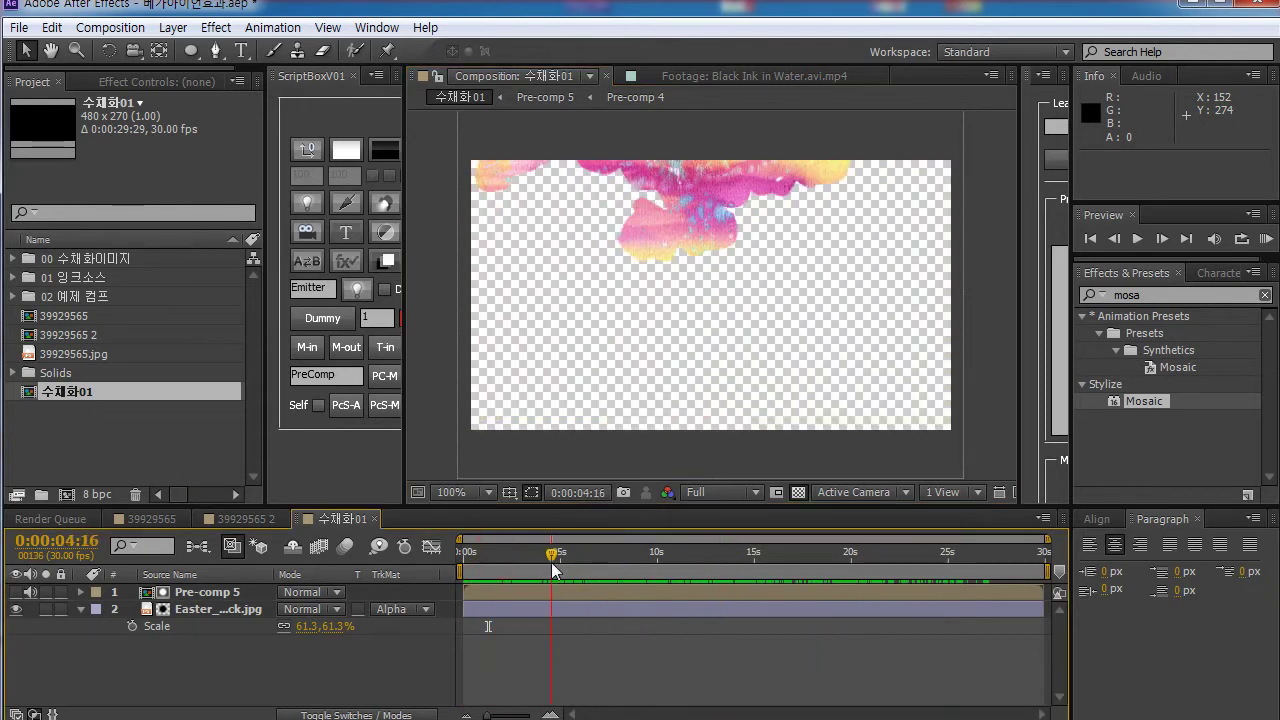
left_click(238, 520)
left_click(331, 519)
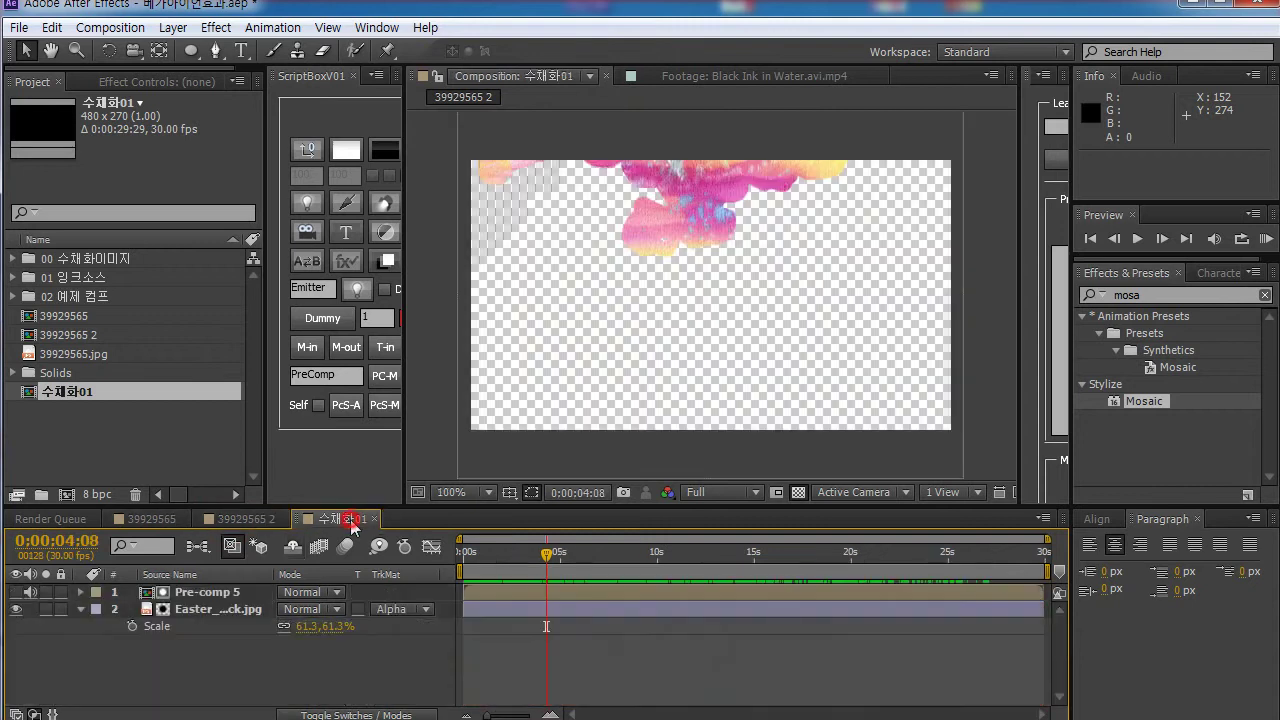
Step: Open the nested Pre-comp 4 and inspect its ink matte at several times, temporarily showing the upper ink footage layer
left_click(545, 97)
left_click(636, 100)
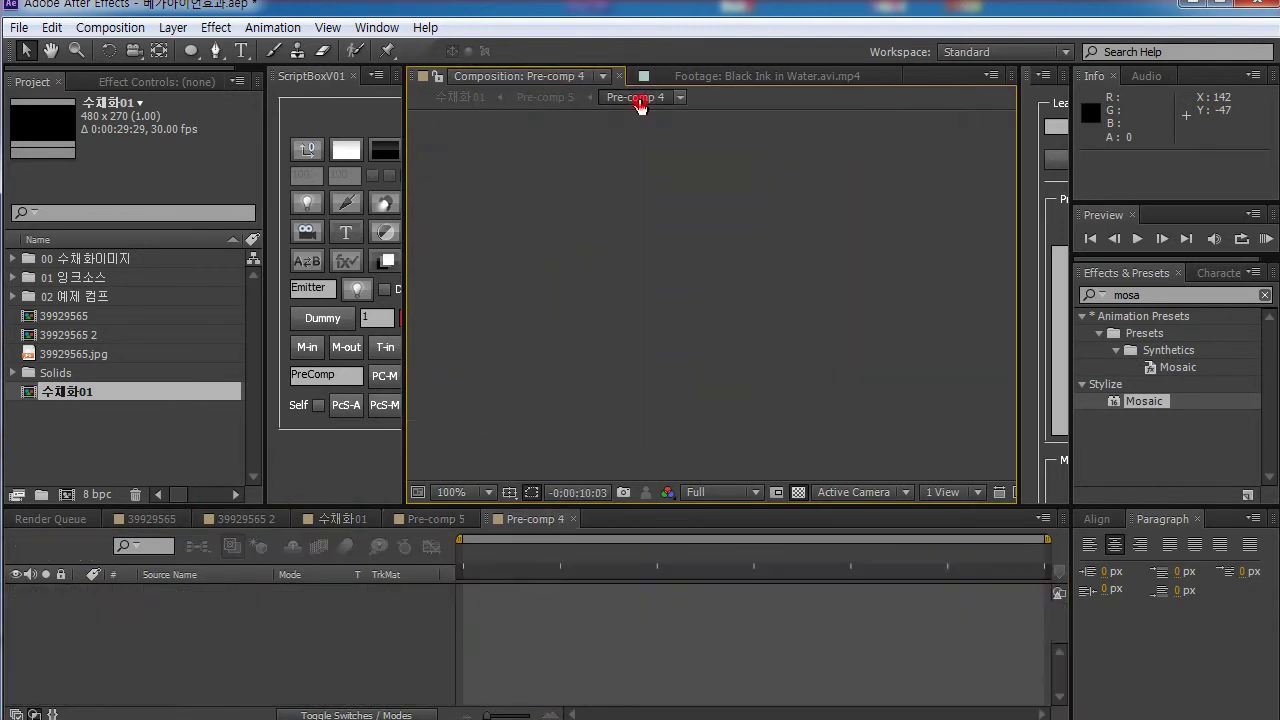
mouse_move(534, 545)
left_mouse_down()
mouse_move(511, 554)
mouse_move(732, 550)
mouse_move(579, 553)
left_mouse_up()
left_click(205, 594)
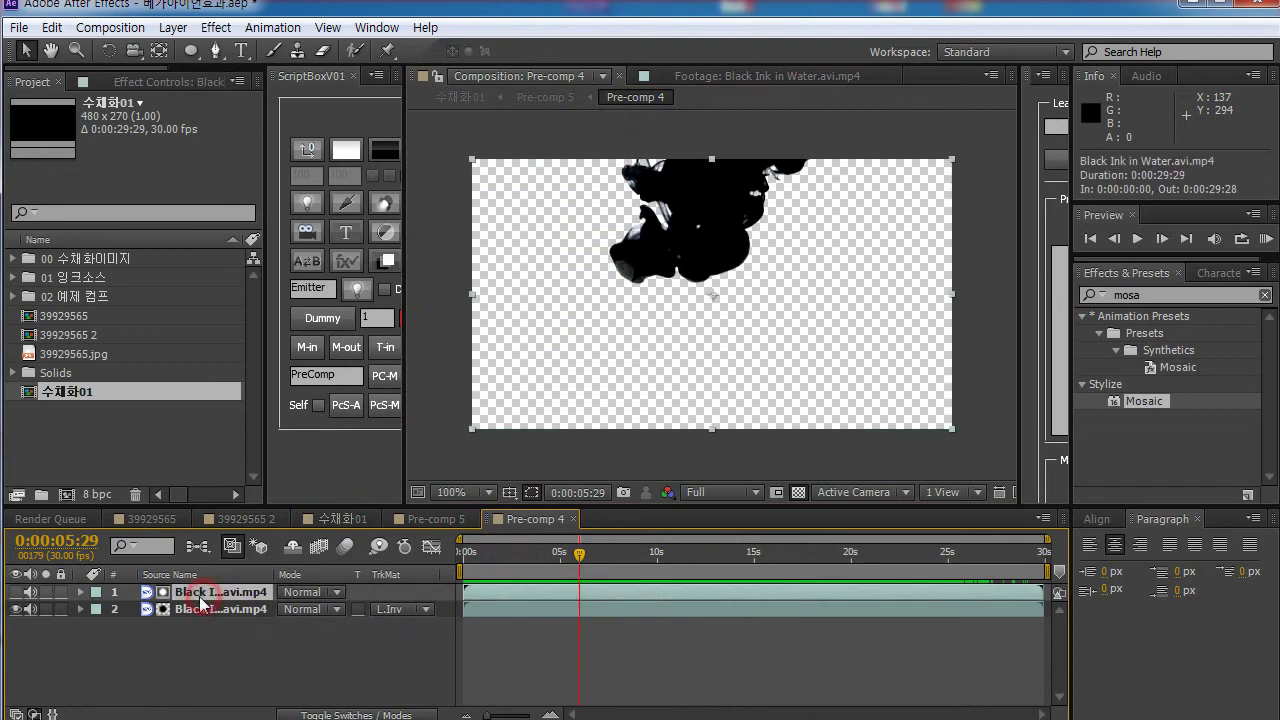
left_click(15, 592)
mouse_move(579, 553)
left_mouse_down()
mouse_move(509, 553)
mouse_move(903, 547)
mouse_move(683, 565)
mouse_move(628, 556)
left_mouse_up()
left_click(15, 592)
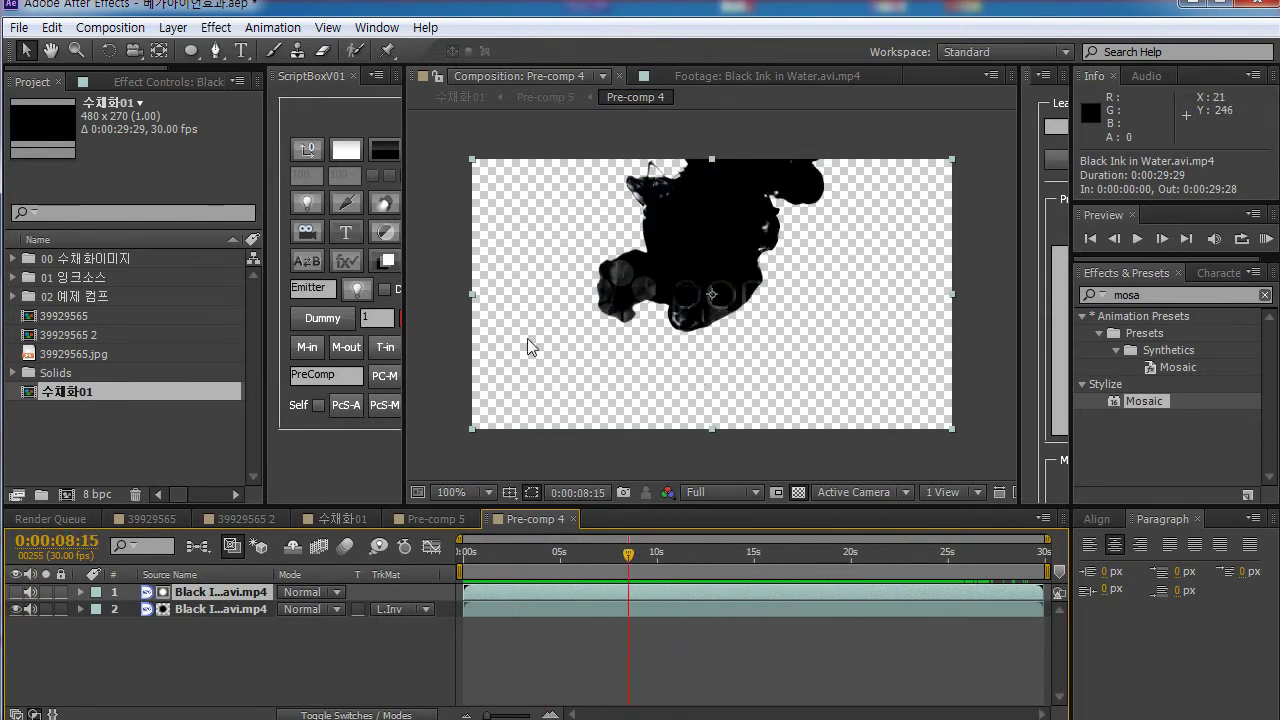
Step: Review the combined ink motion in Pre-comp 5 and return to the 수채화01 composition to check its early frames
left_click(552, 97)
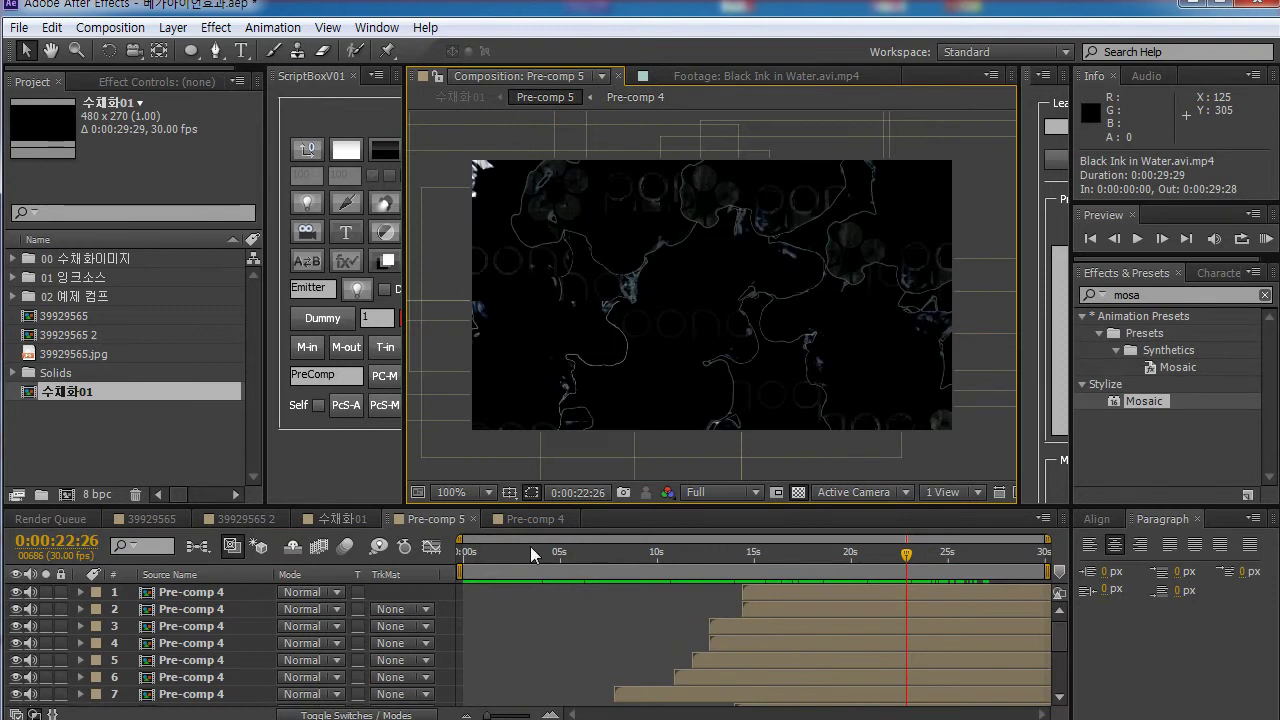
mouse_move(530, 546)
left_mouse_down()
mouse_move(457, 553)
mouse_move(723, 552)
mouse_move(953, 514)
mouse_move(730, 540)
mouse_move(929, 530)
left_mouse_up()
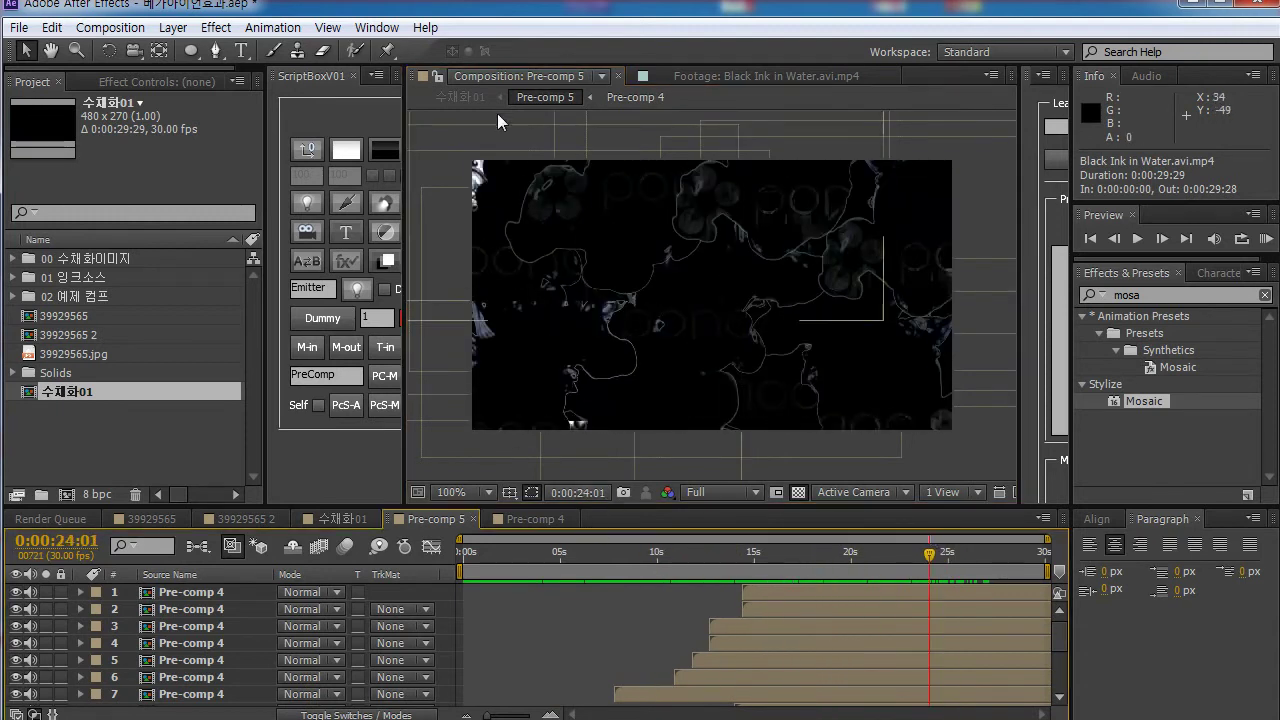
left_click(455, 97)
mouse_move(510, 552)
left_mouse_down()
mouse_move(502, 561)
mouse_move(849, 558)
mouse_move(558, 556)
left_mouse_up()
Step: Try the Alpha Inverted matte on the Easter watercolor layer, examine it over time, and restore the Alpha matte
left_click(519, 612)
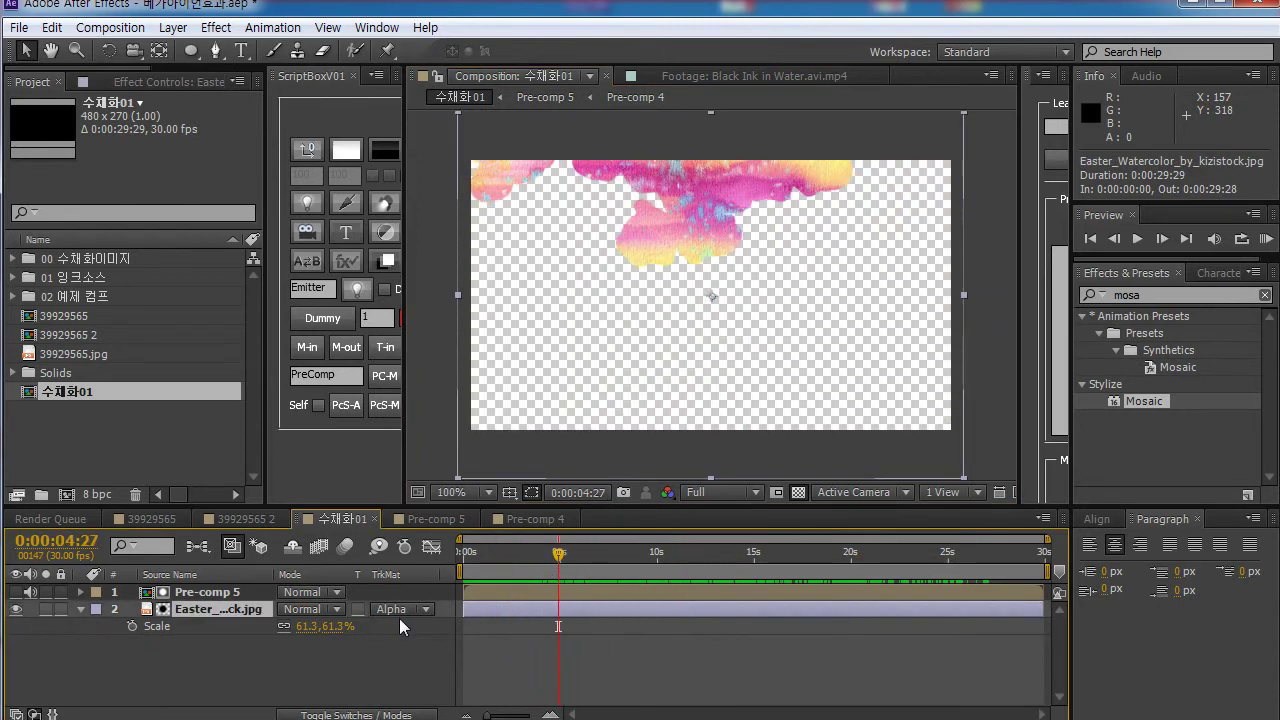
left_click(400, 609)
left_click(451, 686)
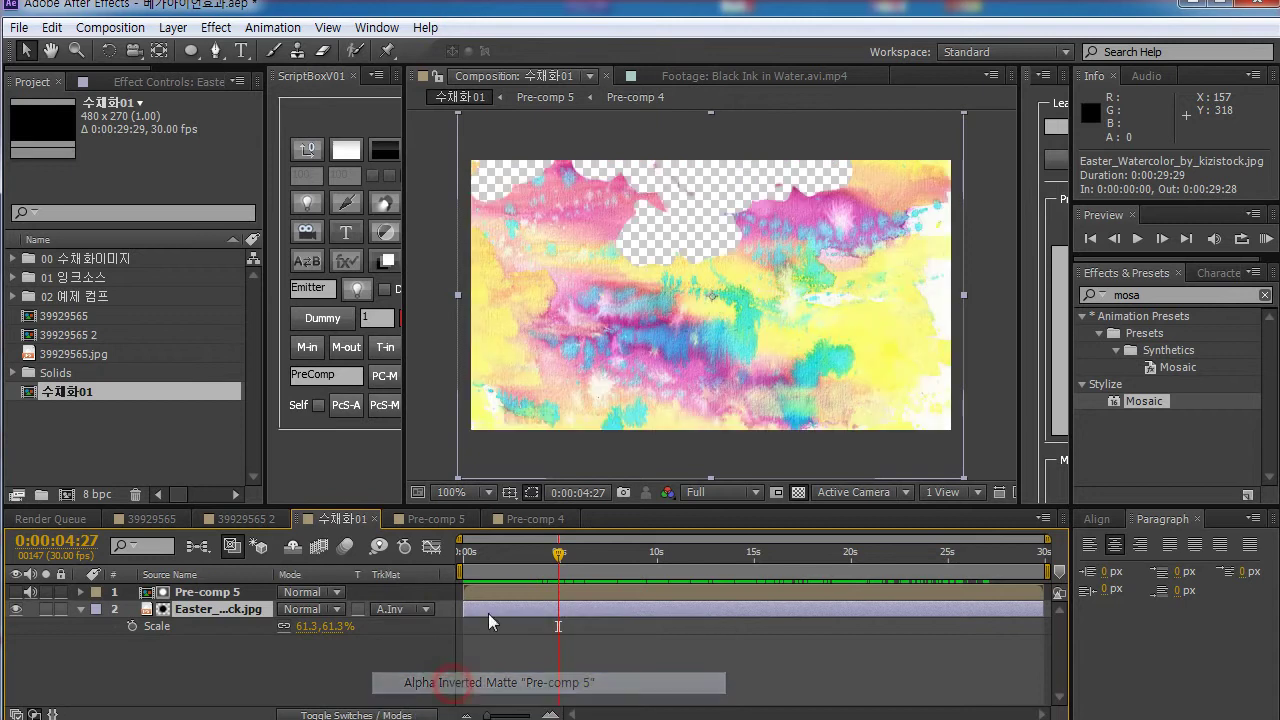
left_click_drag(517, 560, 588, 552)
left_click(389, 609)
left_click(440, 660)
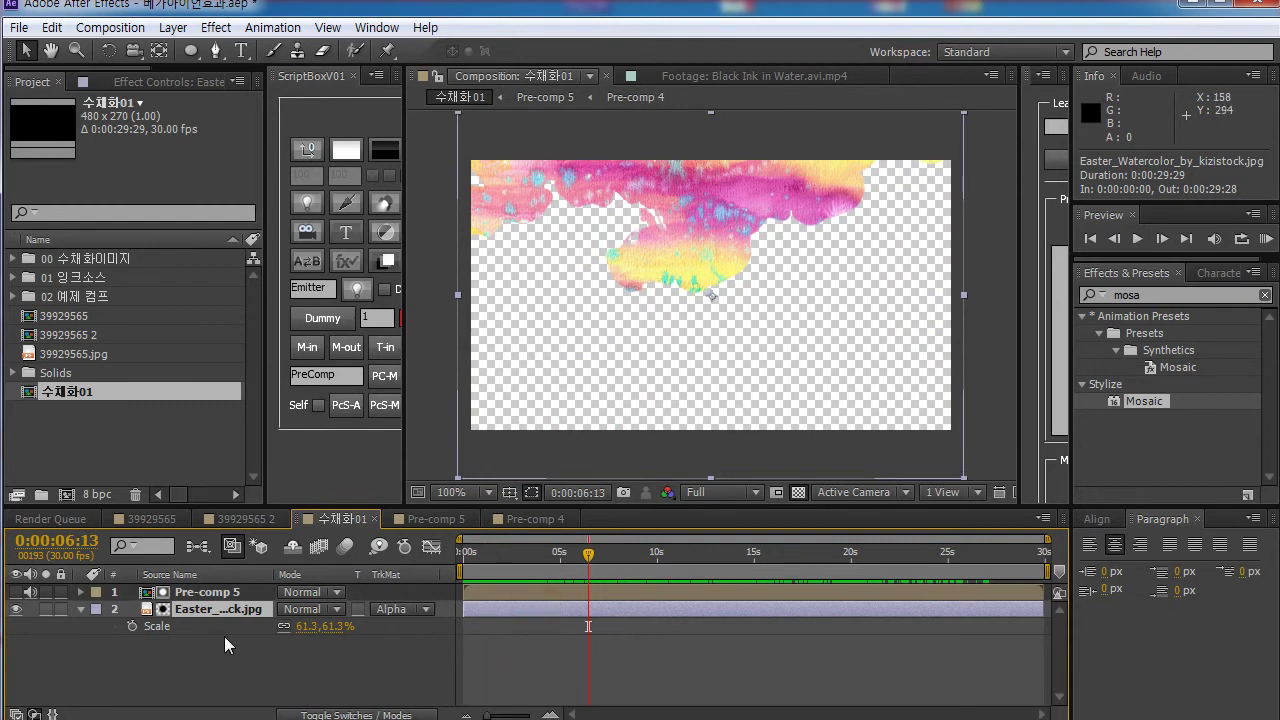
Step: Expand the 00 수채화이미지 folder and preview its watercolor images as possible replacements for the Easter watercolor layer
left_click(68, 393)
left_click_drag(595, 556, 536, 556)
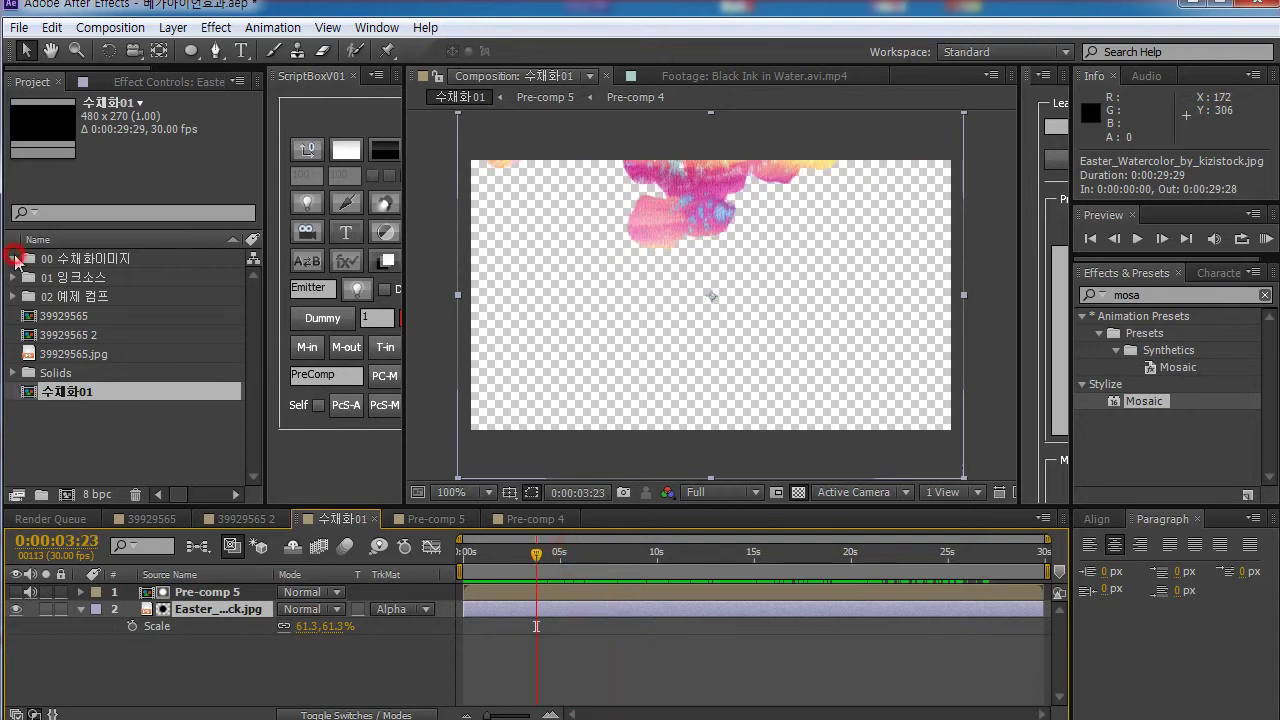
left_click(15, 258)
left_click(150, 353)
left_click(187, 663)
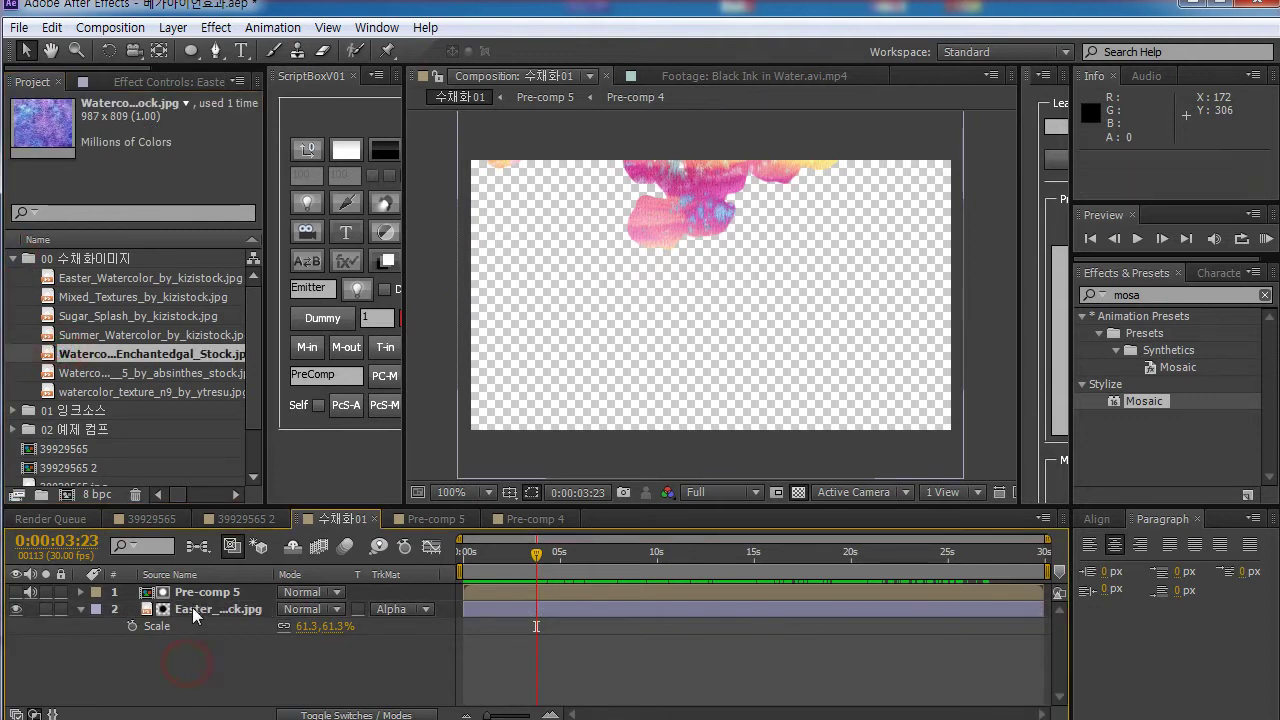
left_click(195, 611)
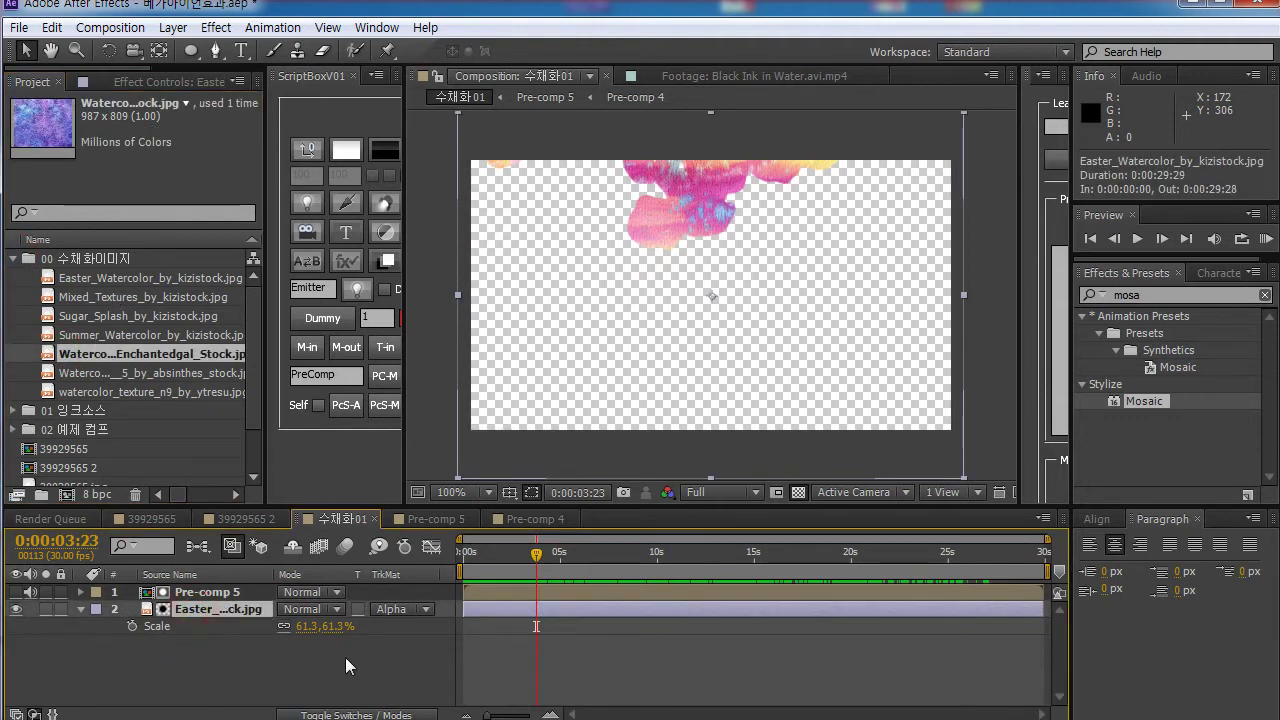
left_click(250, 640)
left_click(205, 609)
left_click(145, 335)
left_click(125, 316)
left_click(125, 335)
left_click(123, 373)
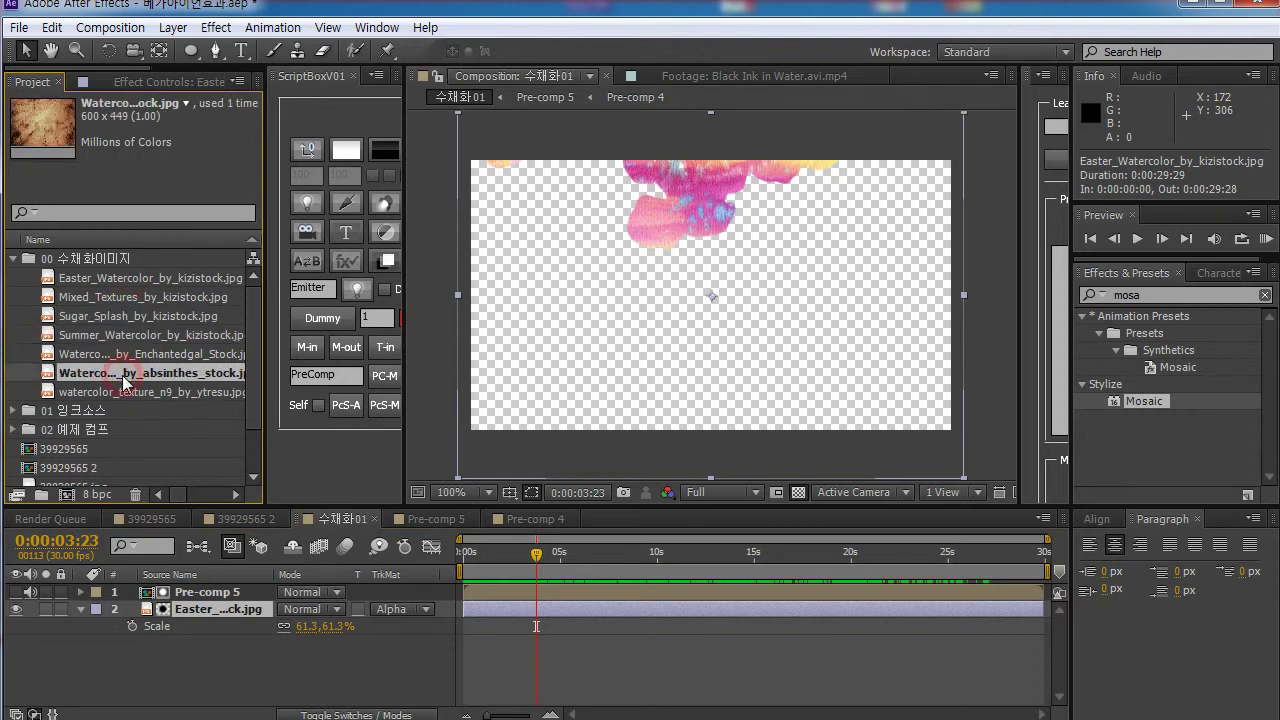
left_click(121, 356)
left_click(122, 373)
left_click(122, 392)
Step: Try replacing the Easter watercolor layer's source with the Watercolor_Stock___5_by_absinthes_stock.jpg image and view the masked result over time
left_click(122, 376)
left_click_drag(120, 378, 216, 612)
left_click_drag(535, 538, 840, 566)
left_click(195, 607)
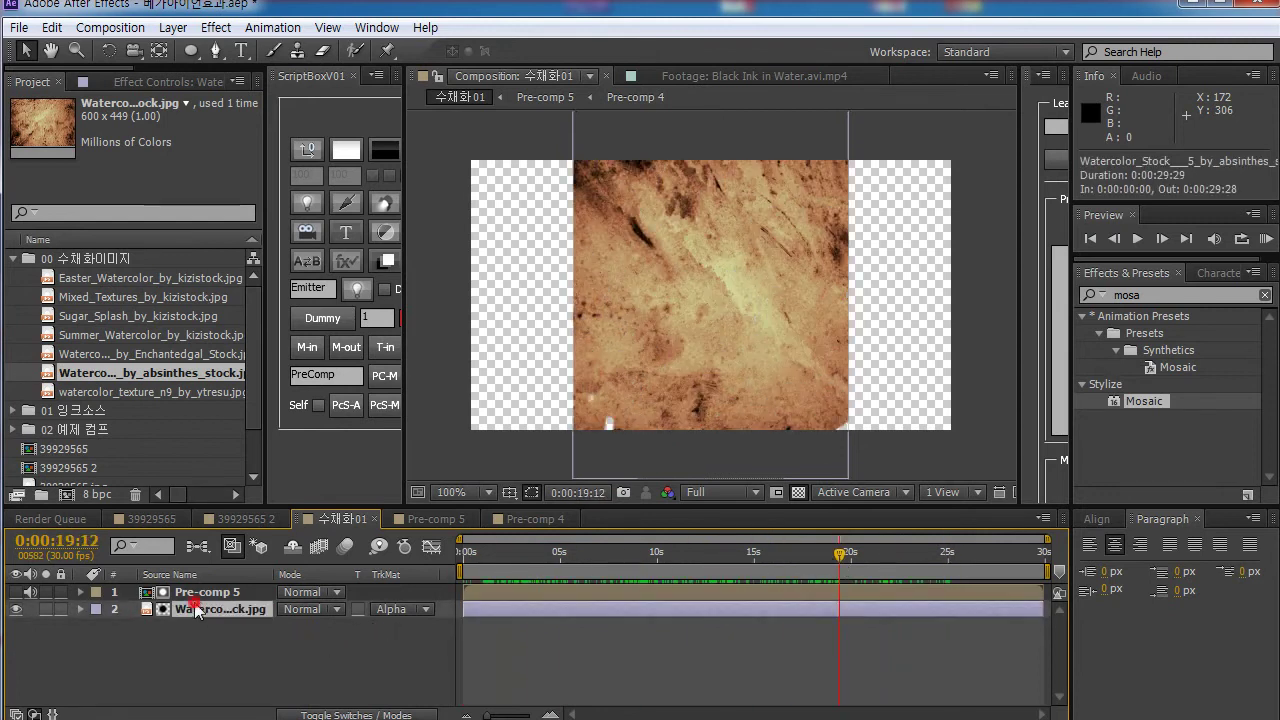
Step: Set the replaced watercolor layer's rotation to 0°
left_click(226, 626)
key("r")
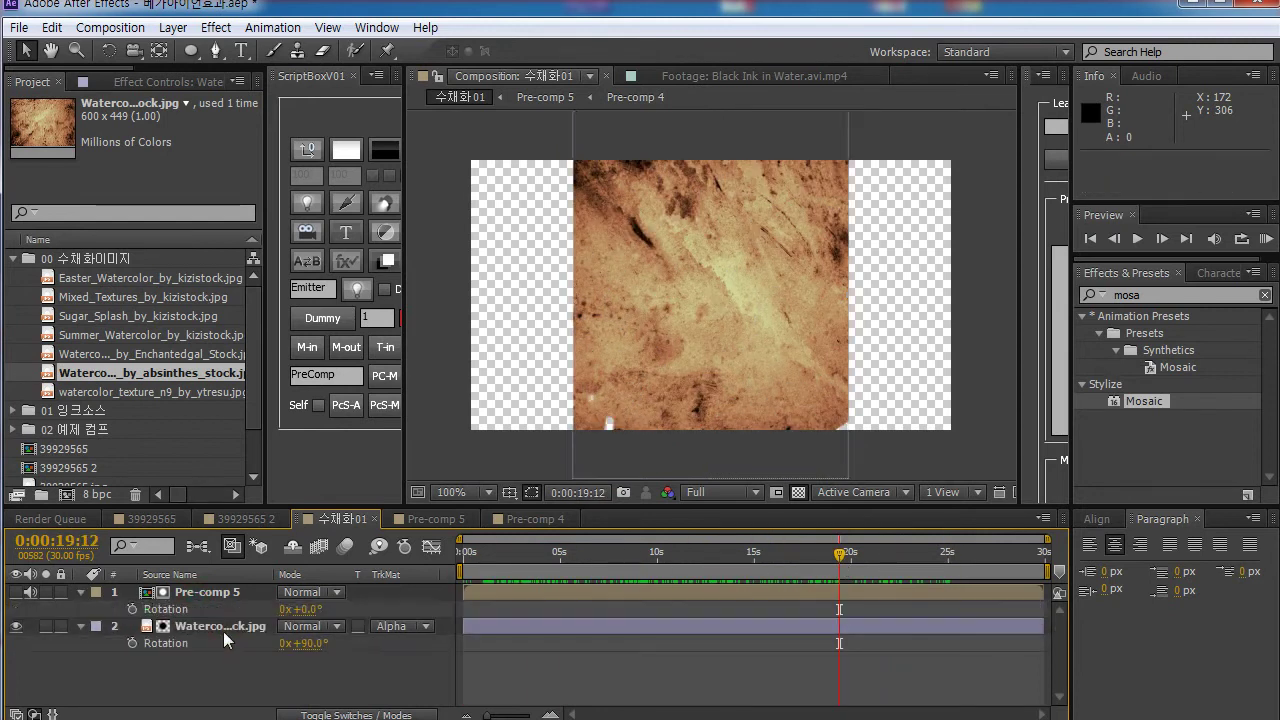
left_click(212, 592)
left_click(216, 627)
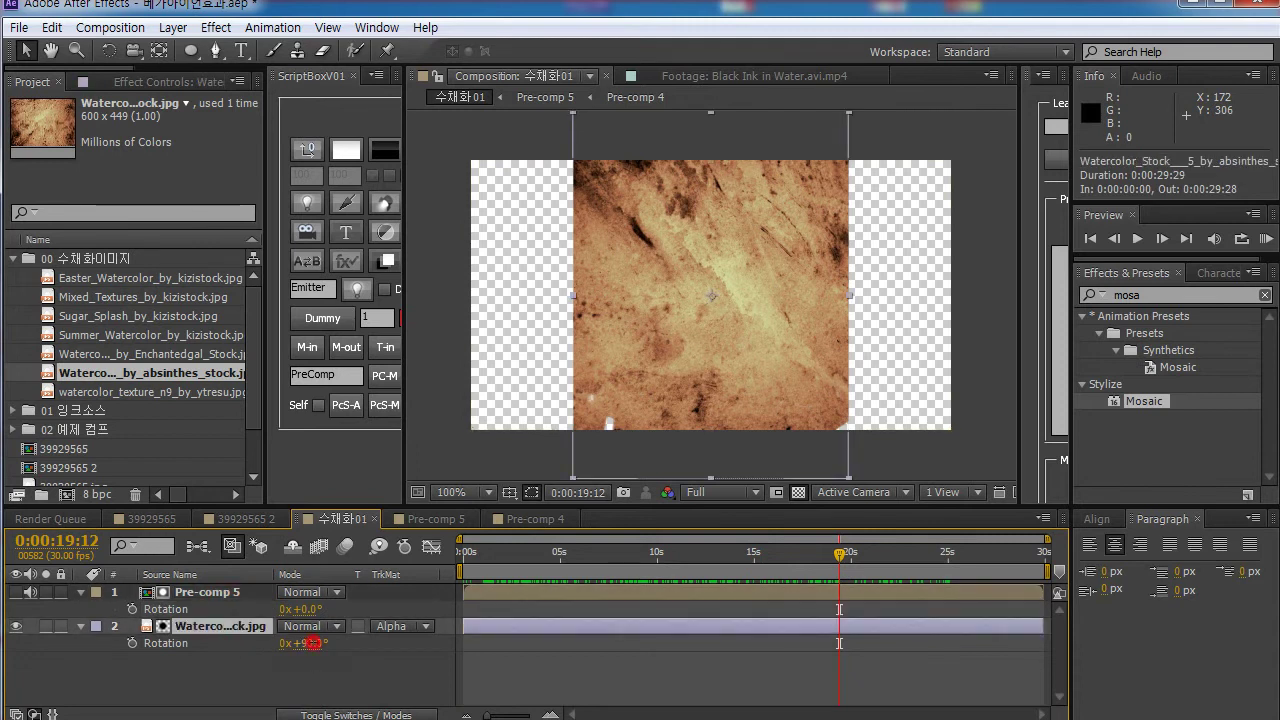
left_click(312, 643)
type("0")
key("Return")
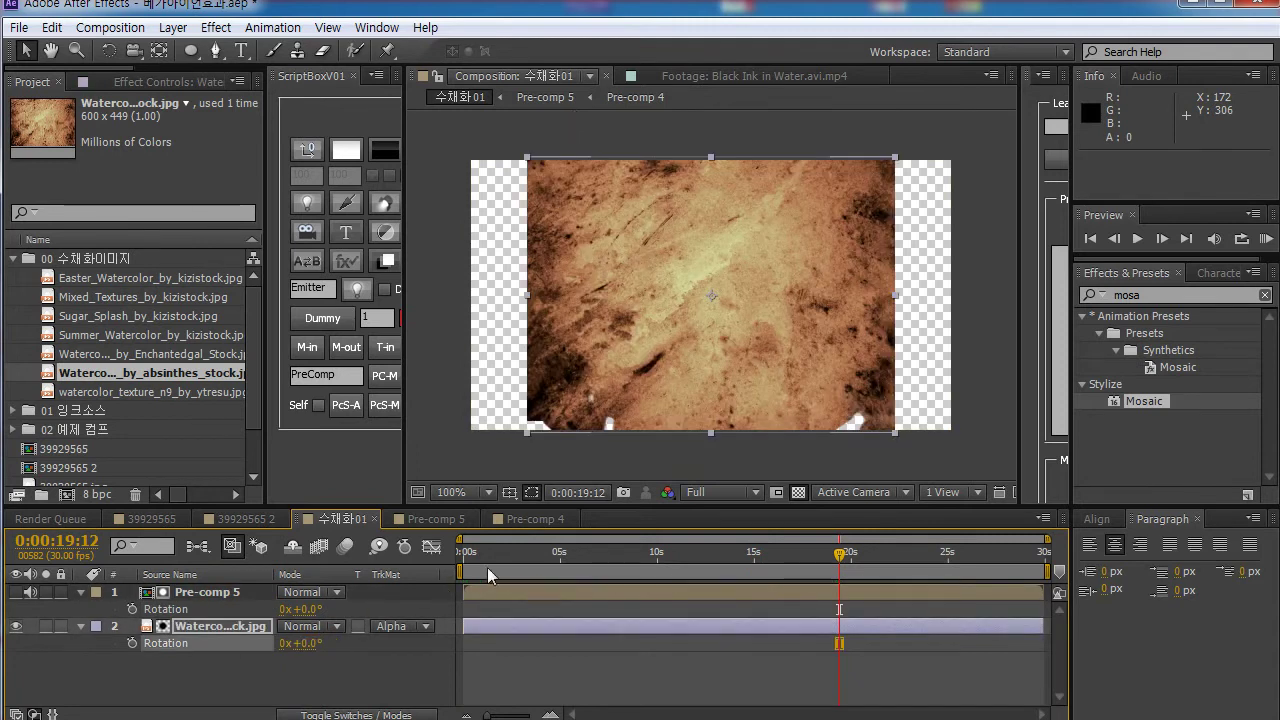
Step: Scale the replaced watercolor layer up to 85.3% to cover the frame and check the motion
key("s")
left_click_drag(300, 643, 324, 643)
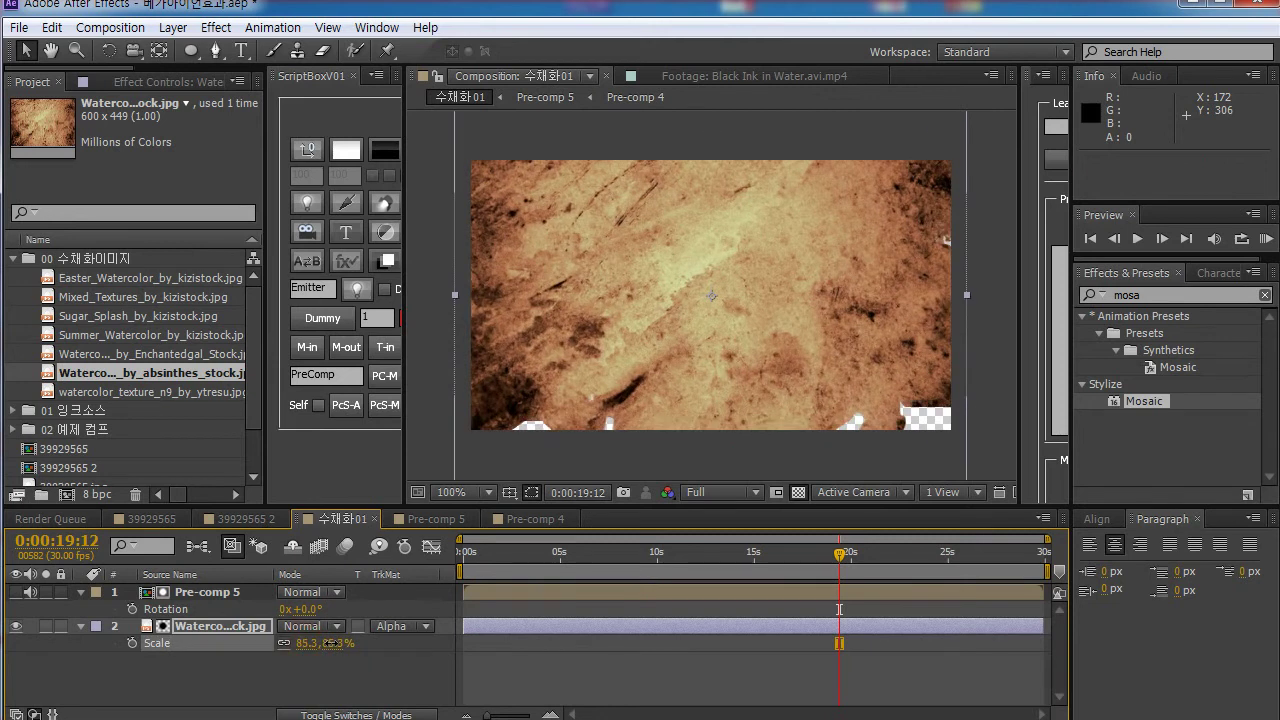
key("KP_0")
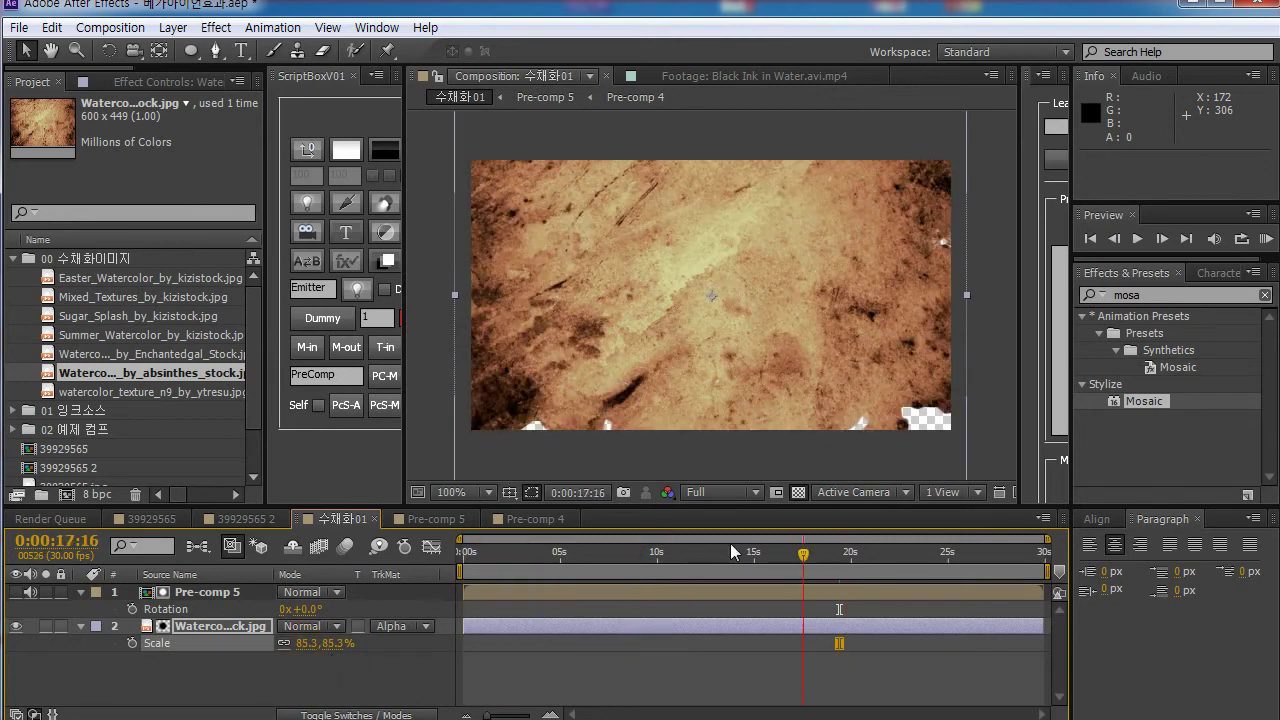
Step: Undo the scaling, rotation and source replacement of the watercolor layer, and return to the start of the timeline
key("ctrl+z")
key("ctrl+z")
key("KP_0")
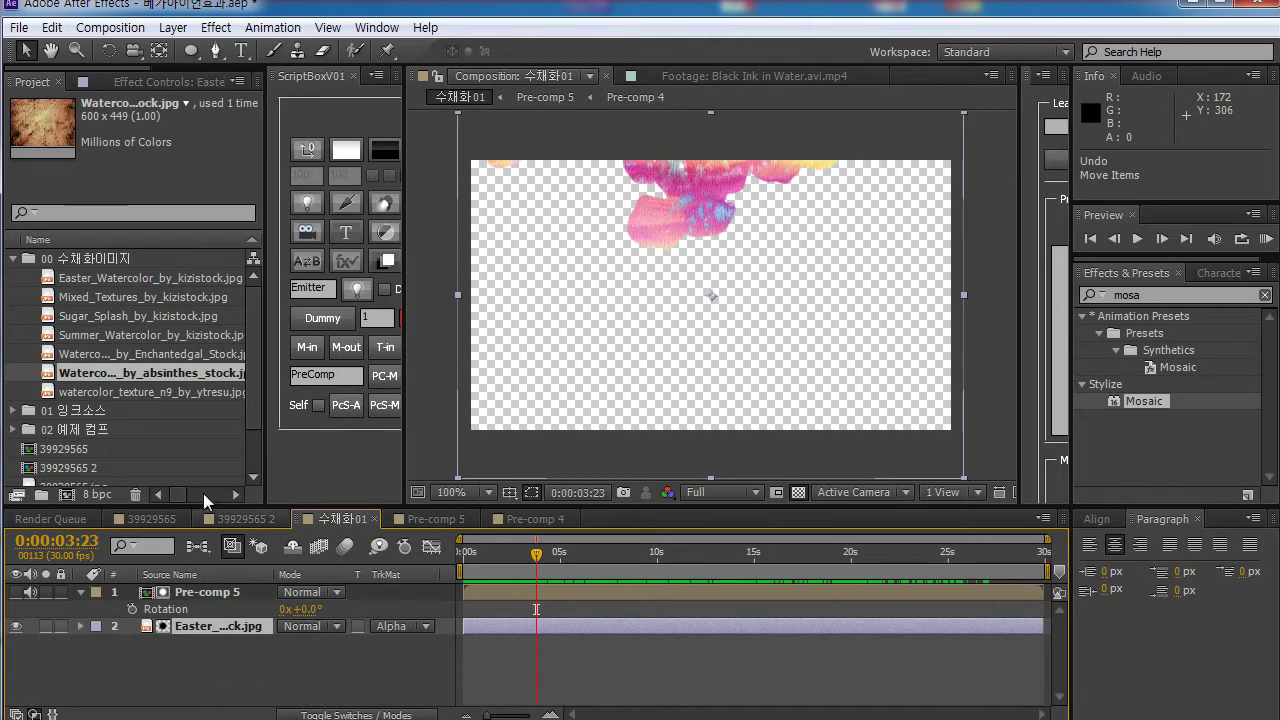
left_click_drag(477, 540, 467, 588)
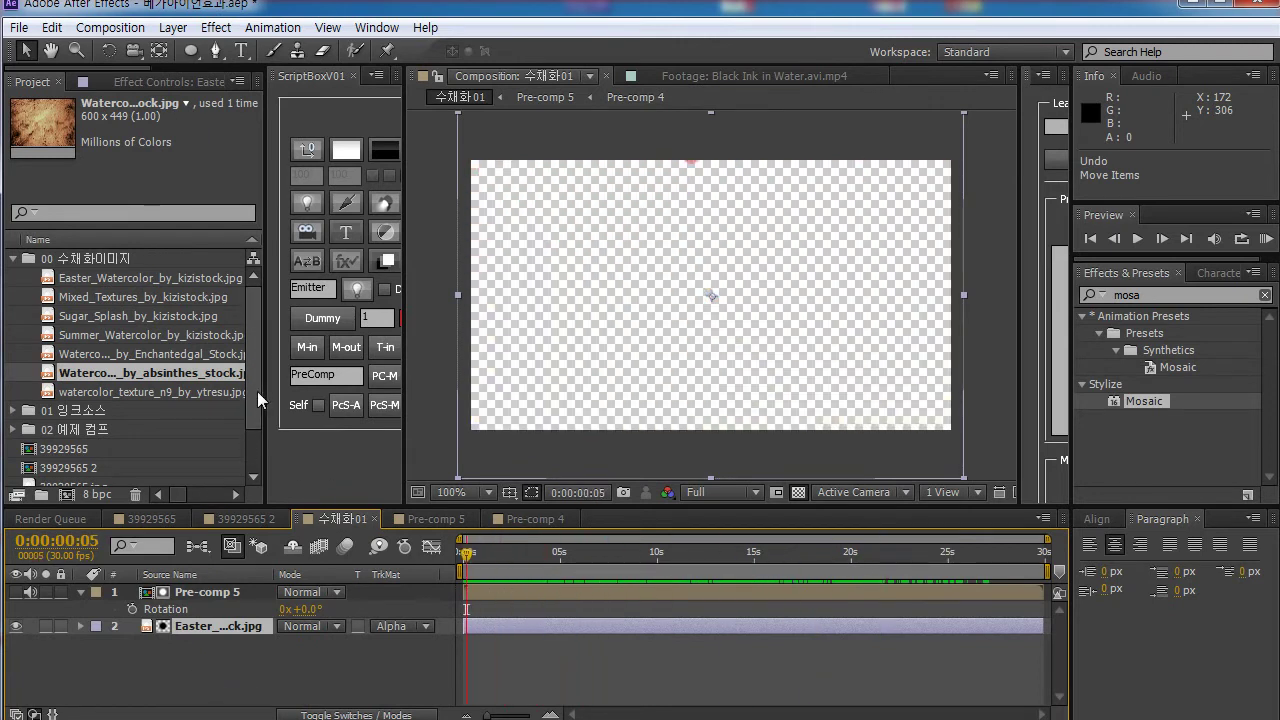
Step: Duplicate the 수채화01 composition six times in the project
left_click_drag(257, 391, 256, 481)
left_click(68, 468)
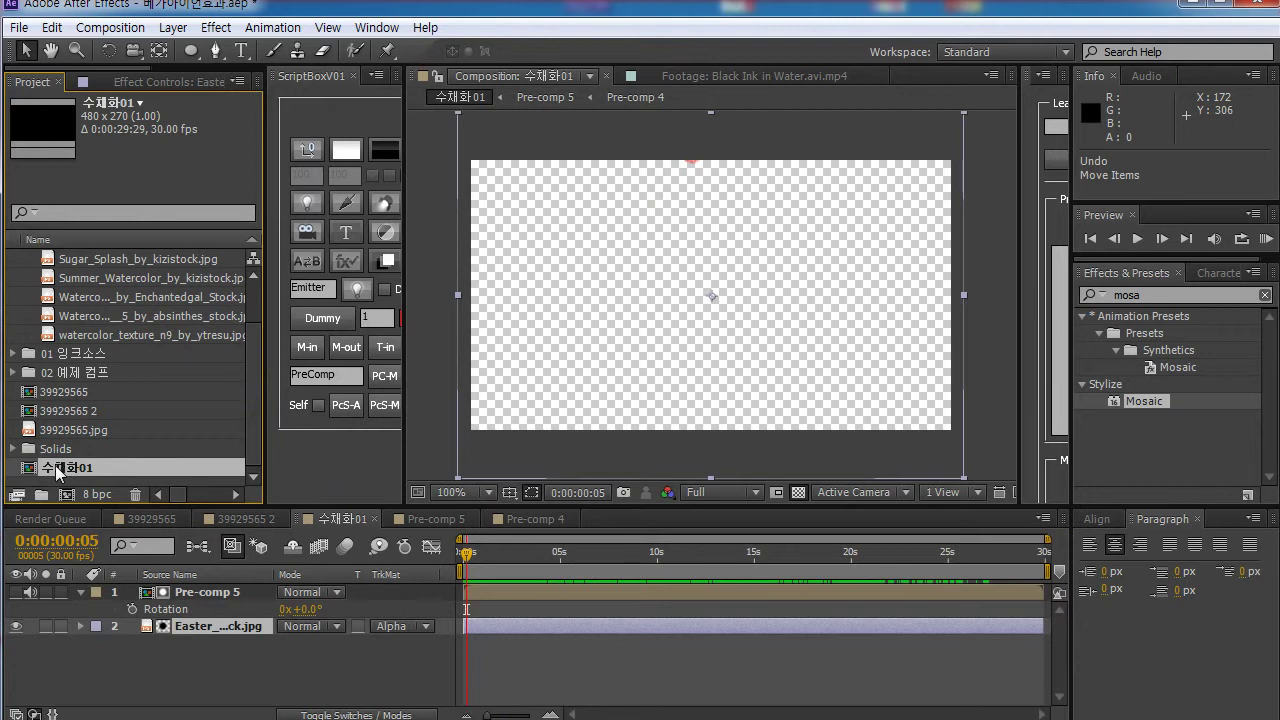
key("ctrl+d")
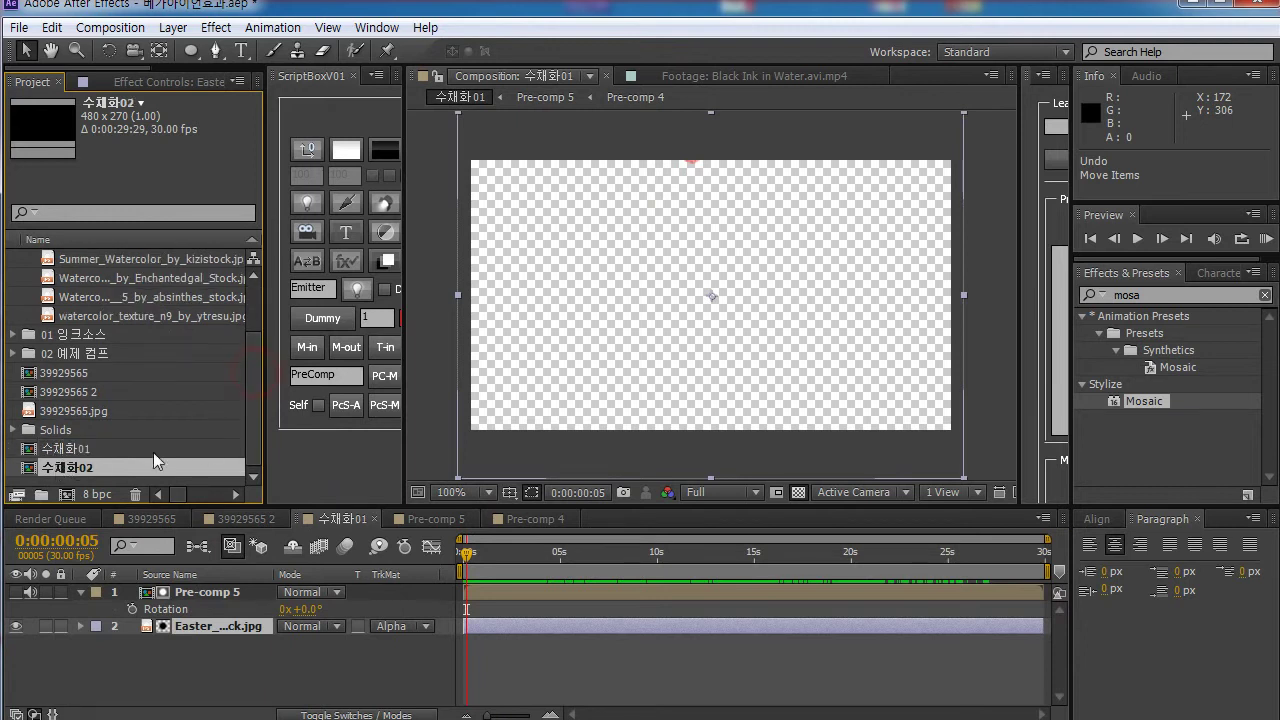
key("ctrl+d")
key("ctrl+d")
key("ctrl+d")
key("ctrl+d")
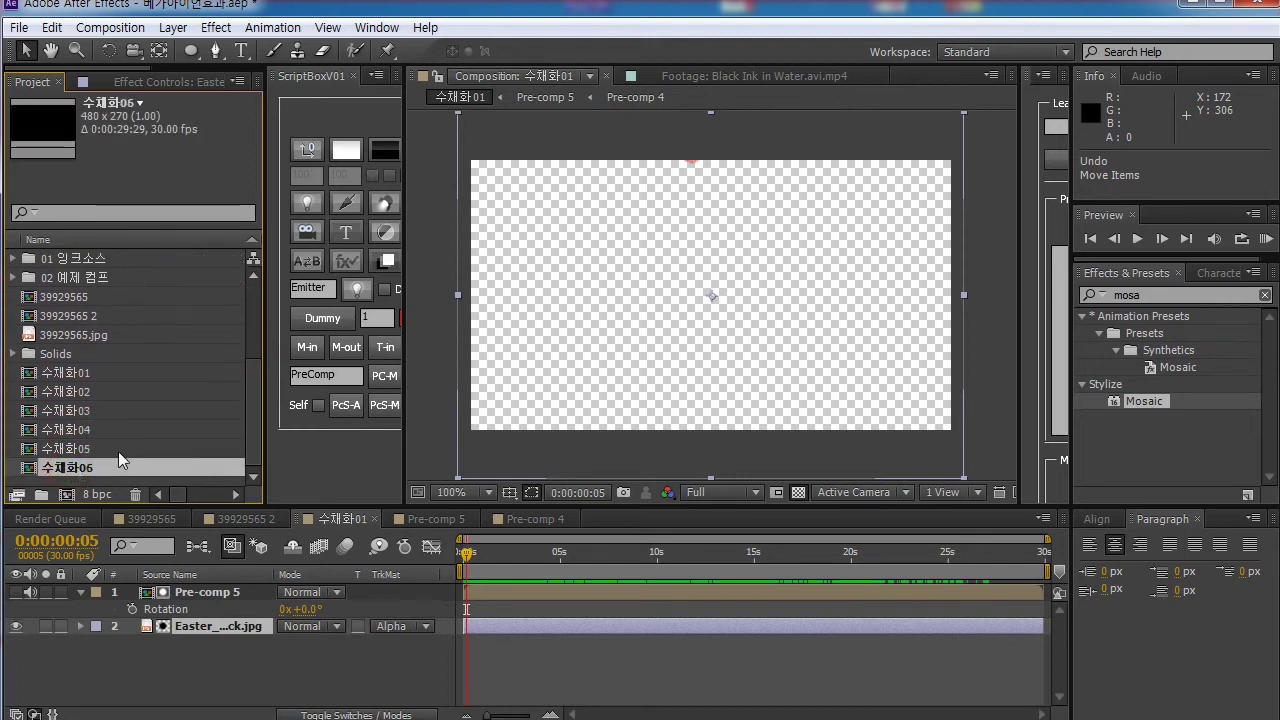
key("ctrl+d")
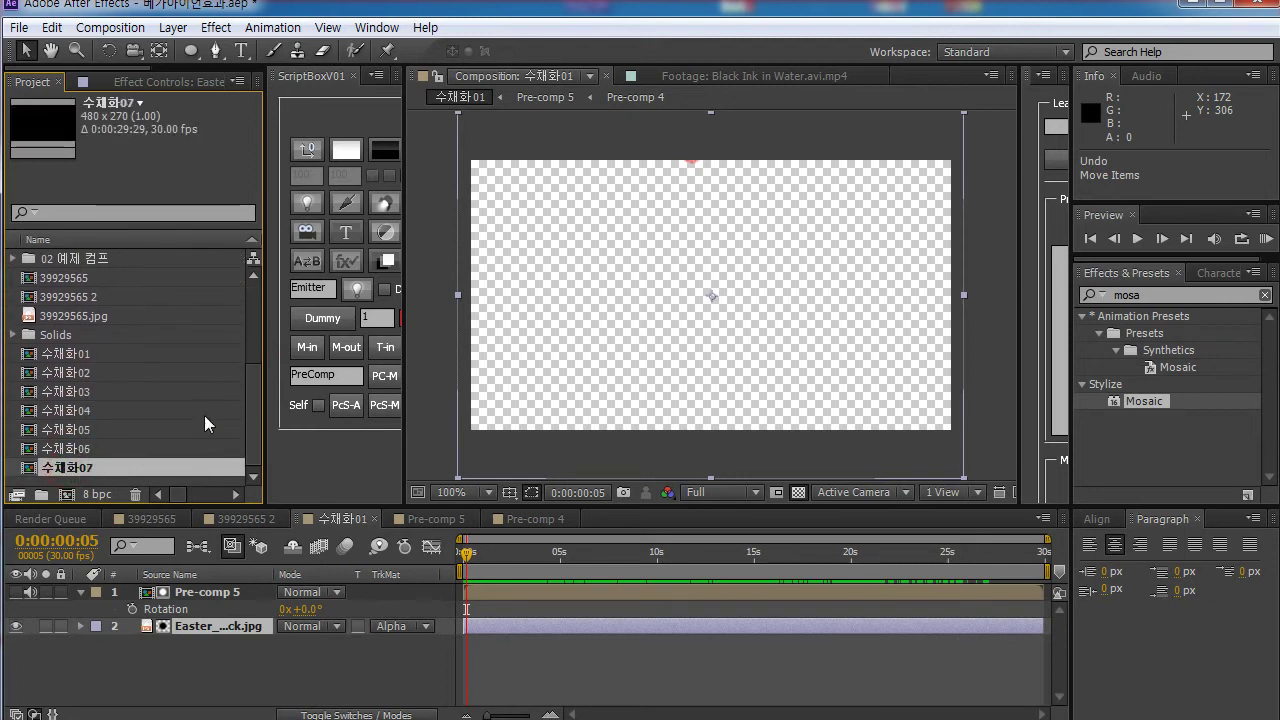
Step: Look through the duplicated compositions in the project list and compare them with 수채화01
left_click(72, 378)
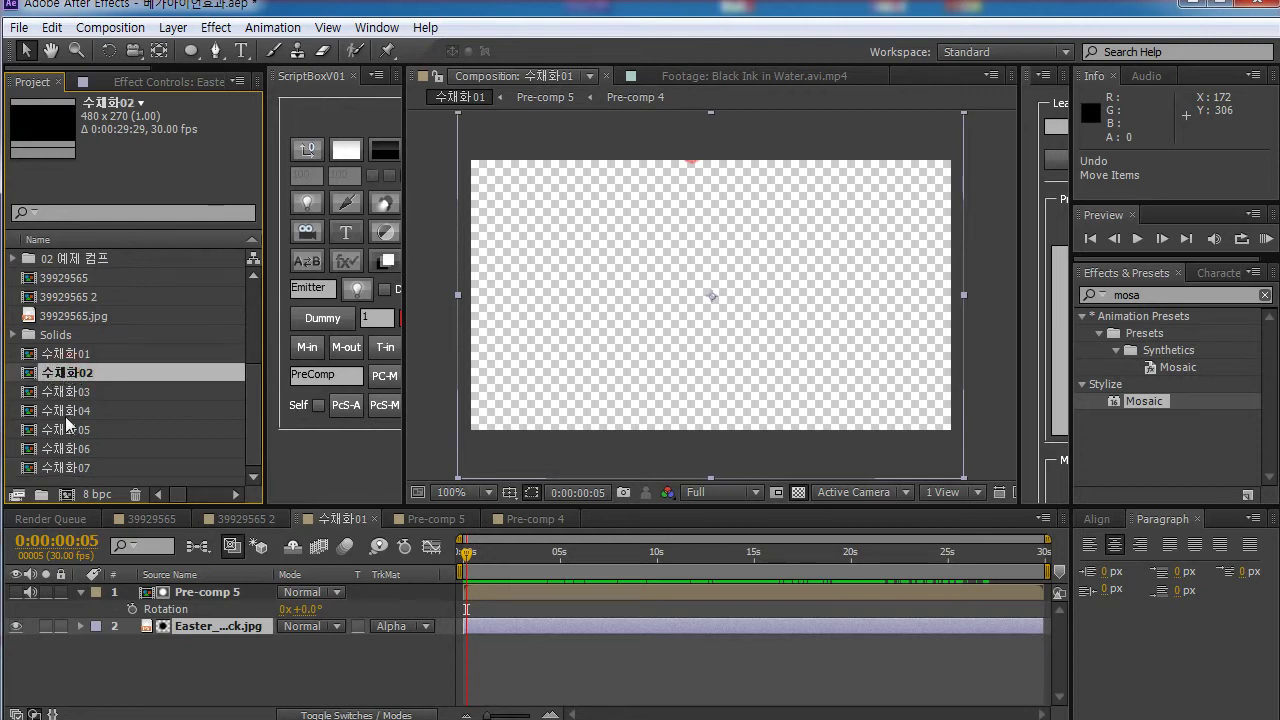
left_click(63, 391)
left_click(62, 430)
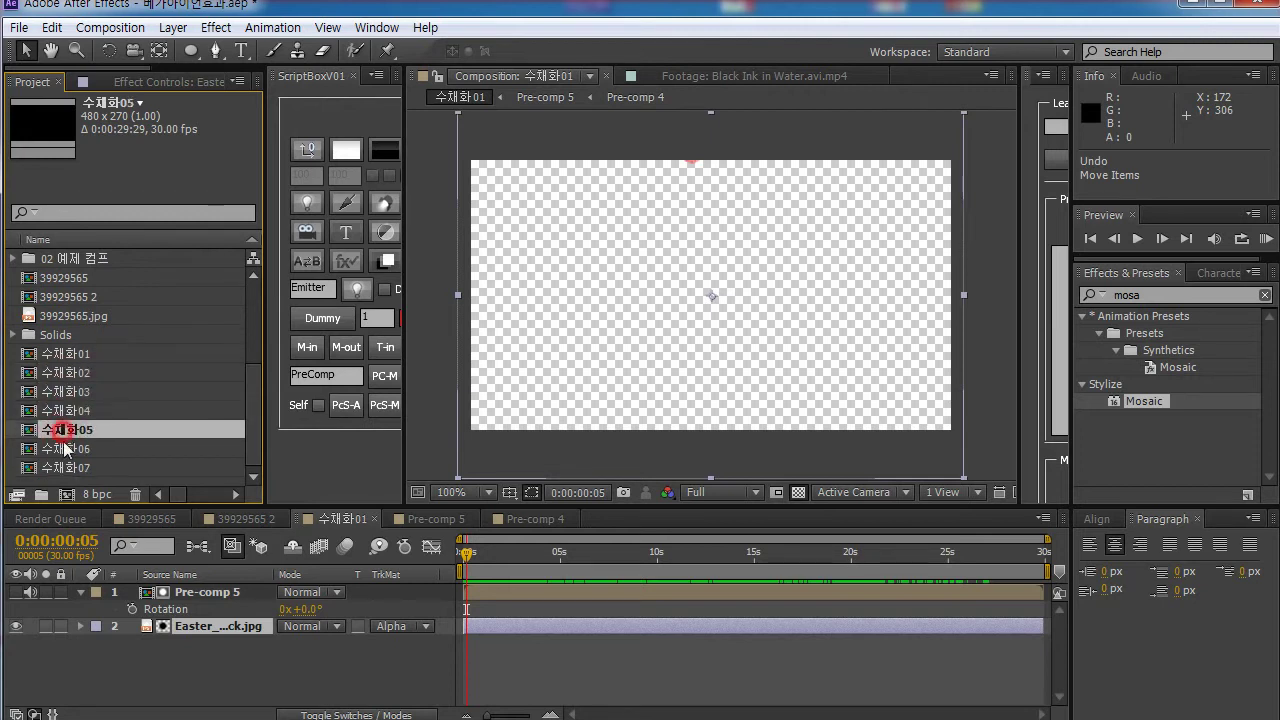
left_click(63, 449)
left_click(63, 467)
left_click(62, 410)
left_click(55, 372)
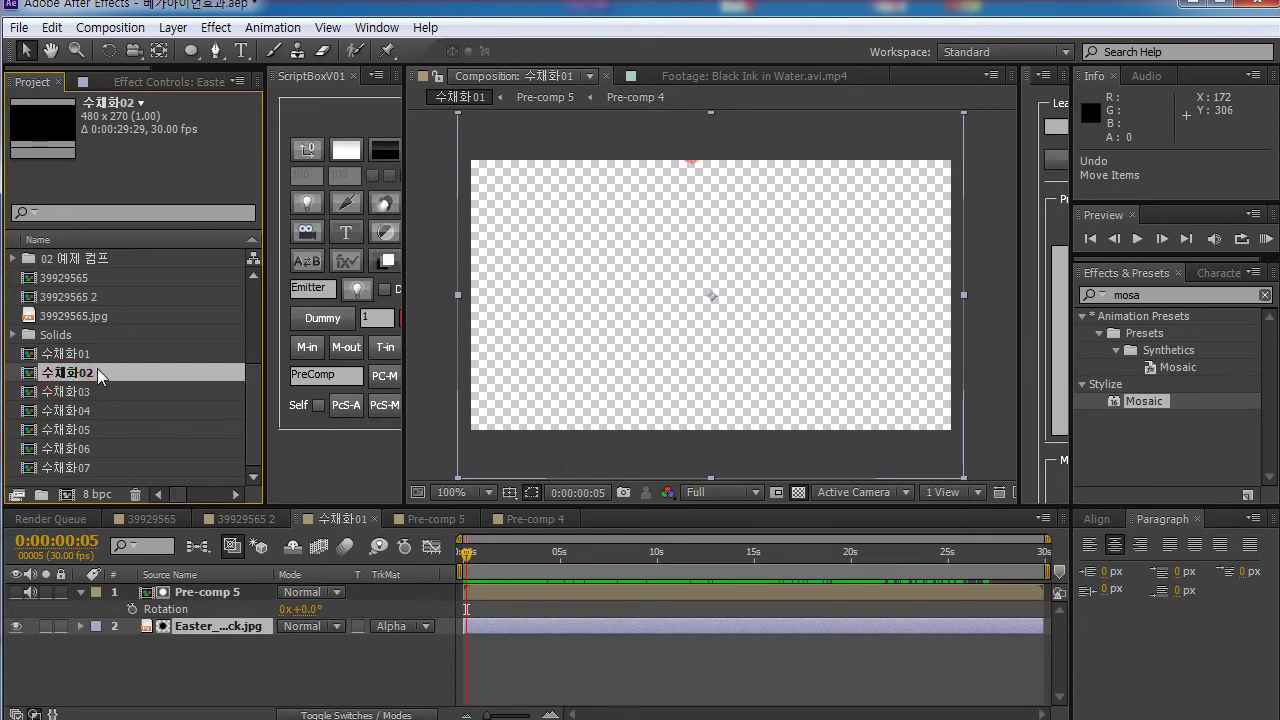
left_click(60, 353)
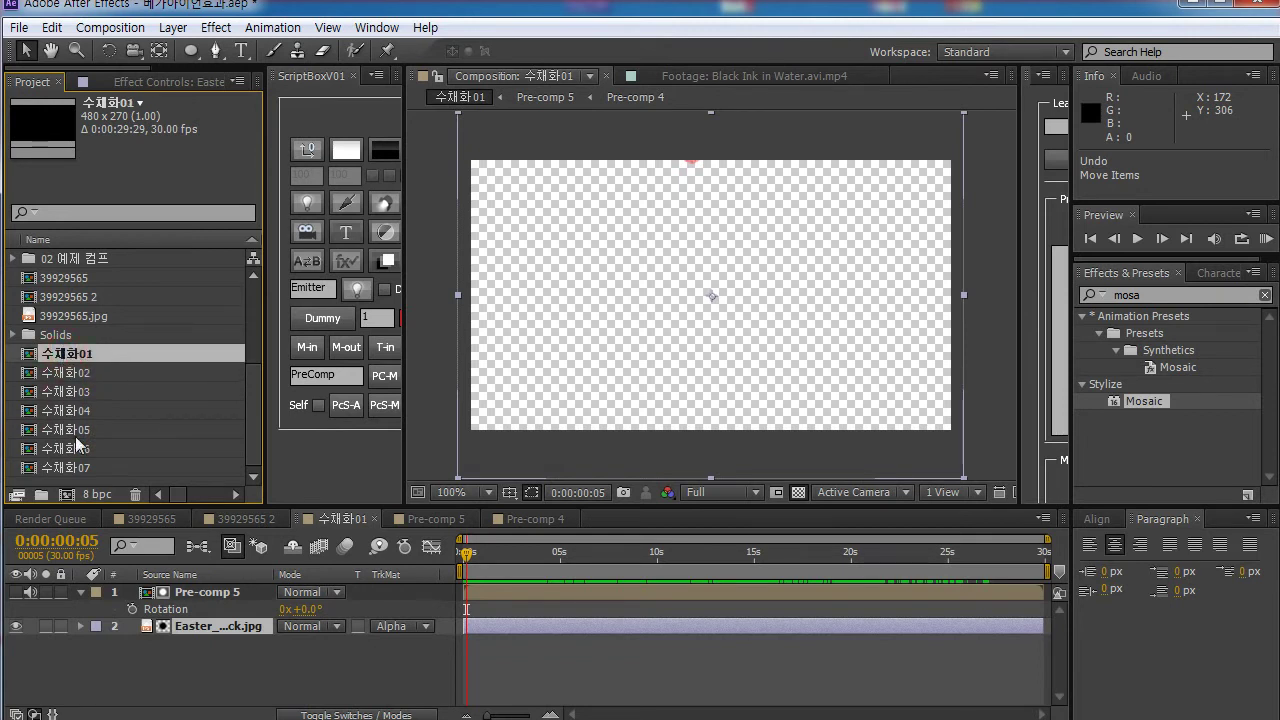
left_click(63, 372)
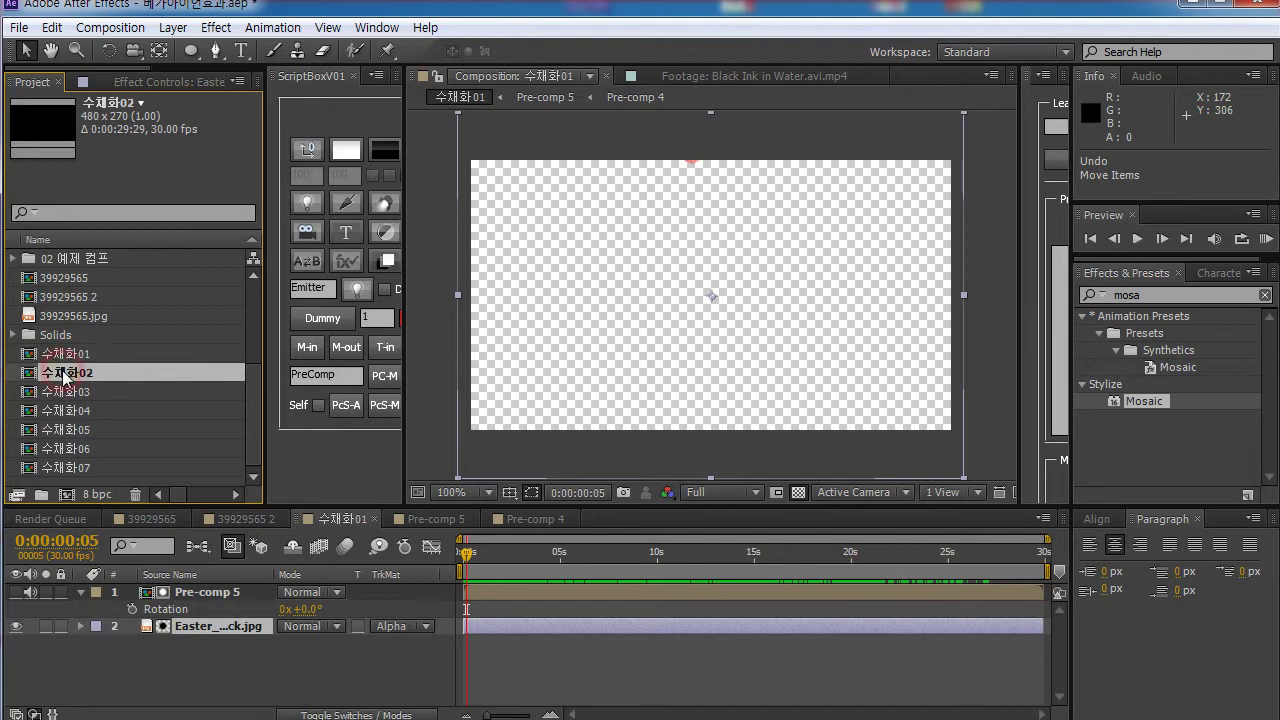
left_click(60, 353)
Step: Compare the layers of 수채화01 and 수채화02 by opening the two compositions in turn
left_click(182, 593)
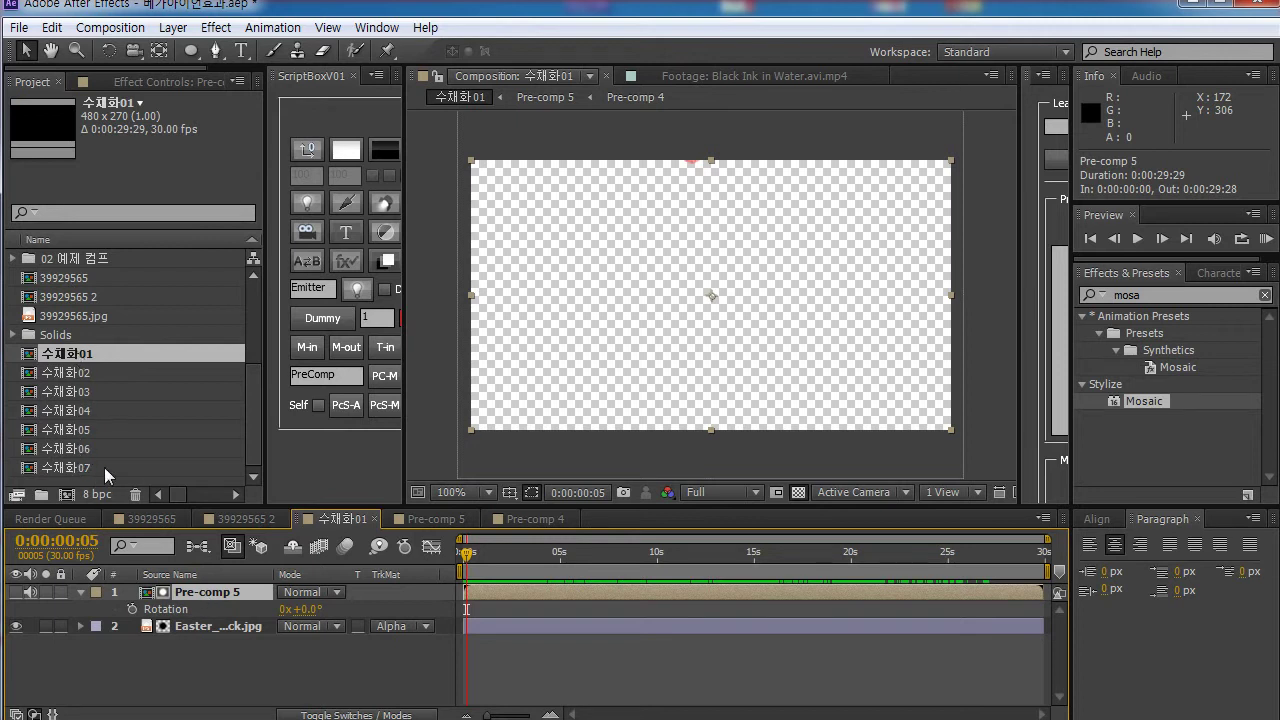
double_click(72, 373)
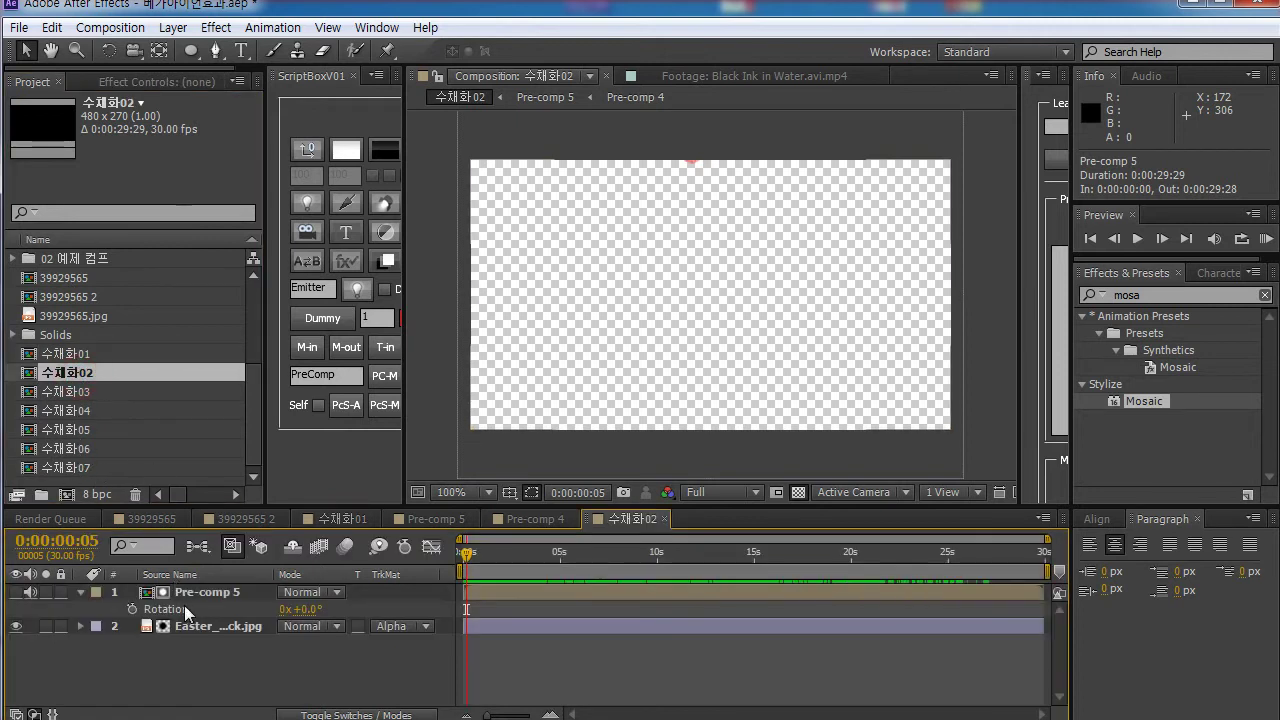
double_click(63, 353)
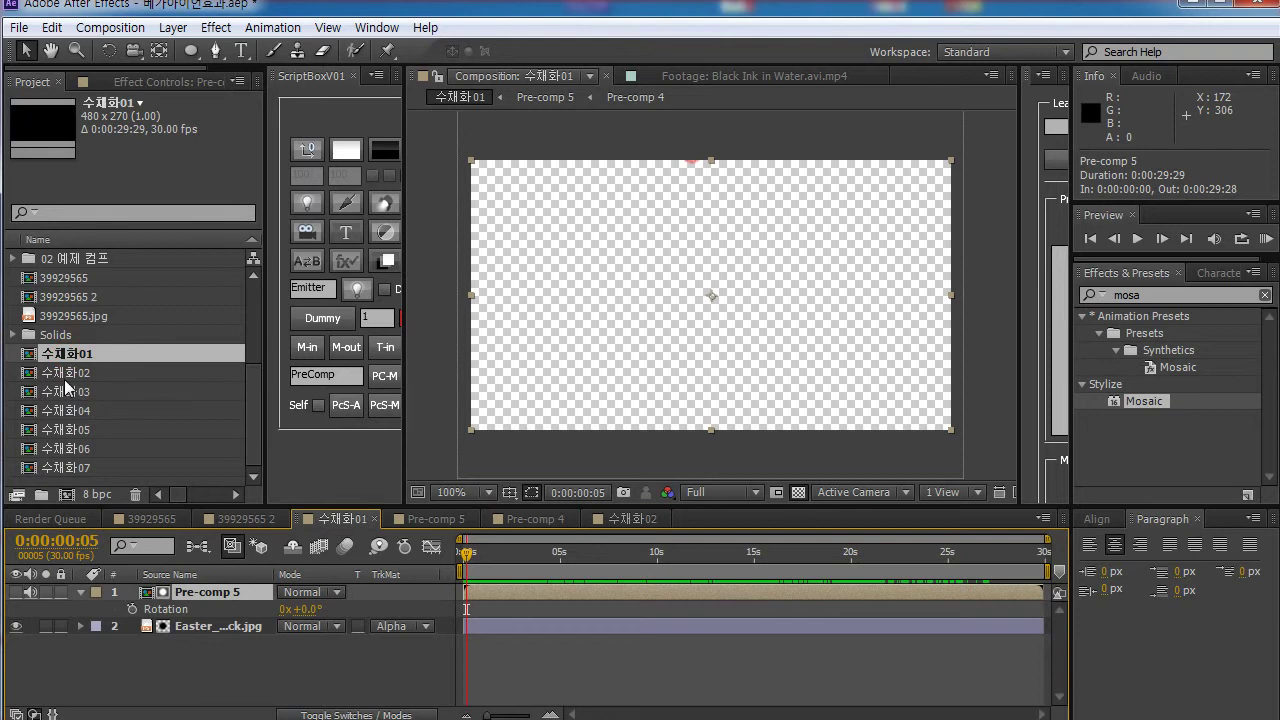
Step: In the 수채화02 composition, replace the watercolor layer's source with Mixed_Textures_by_kizistock.jpg and scrub through the result
left_click(68, 373)
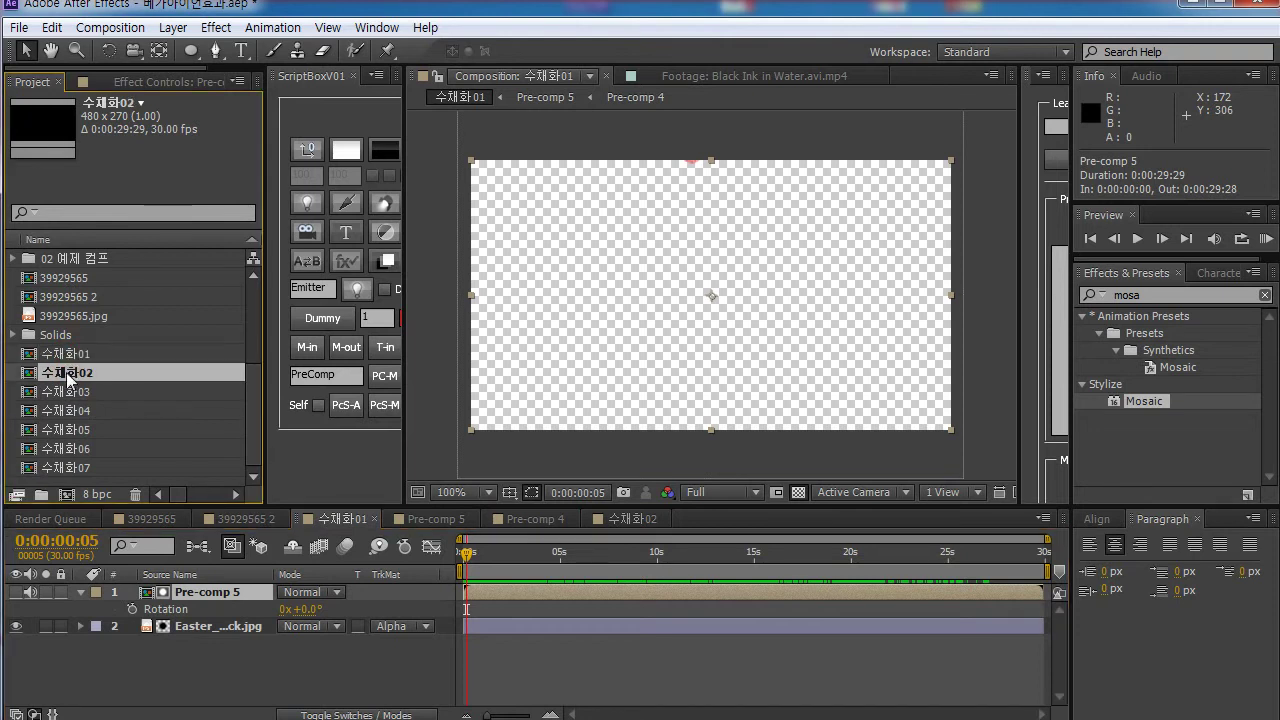
double_click(68, 373)
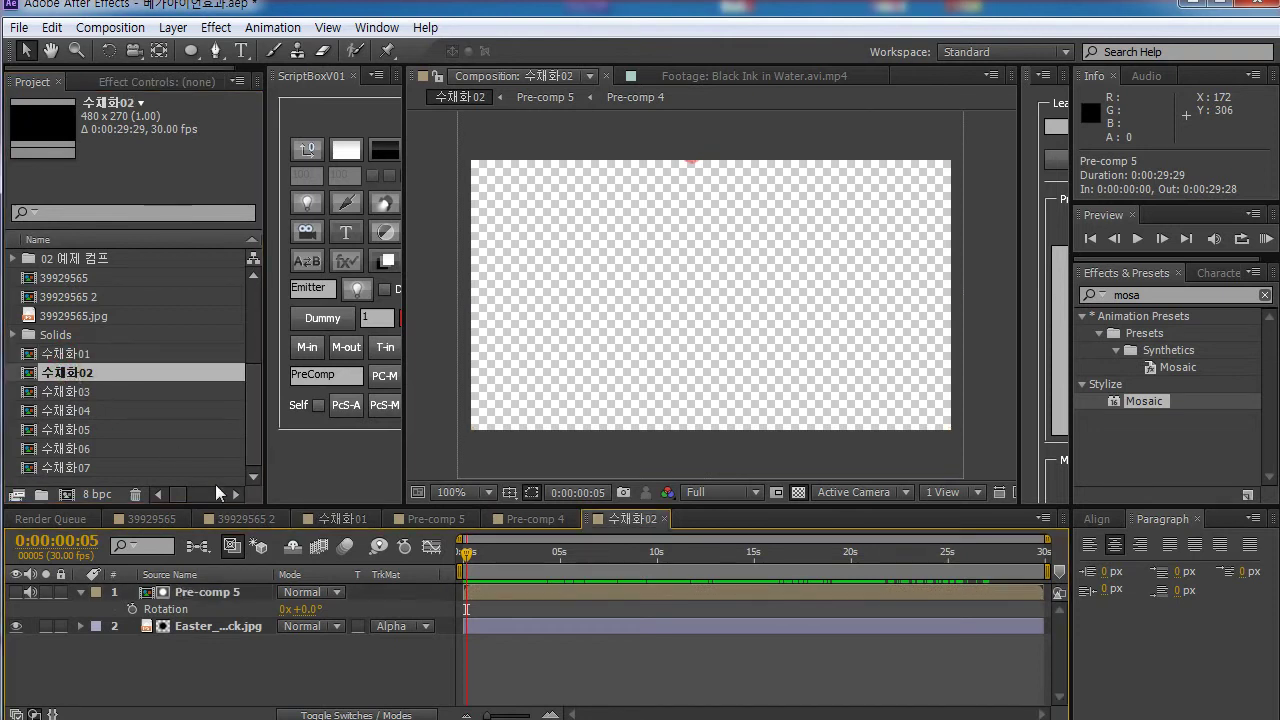
left_click(240, 627)
left_click_drag(490, 552, 660, 556)
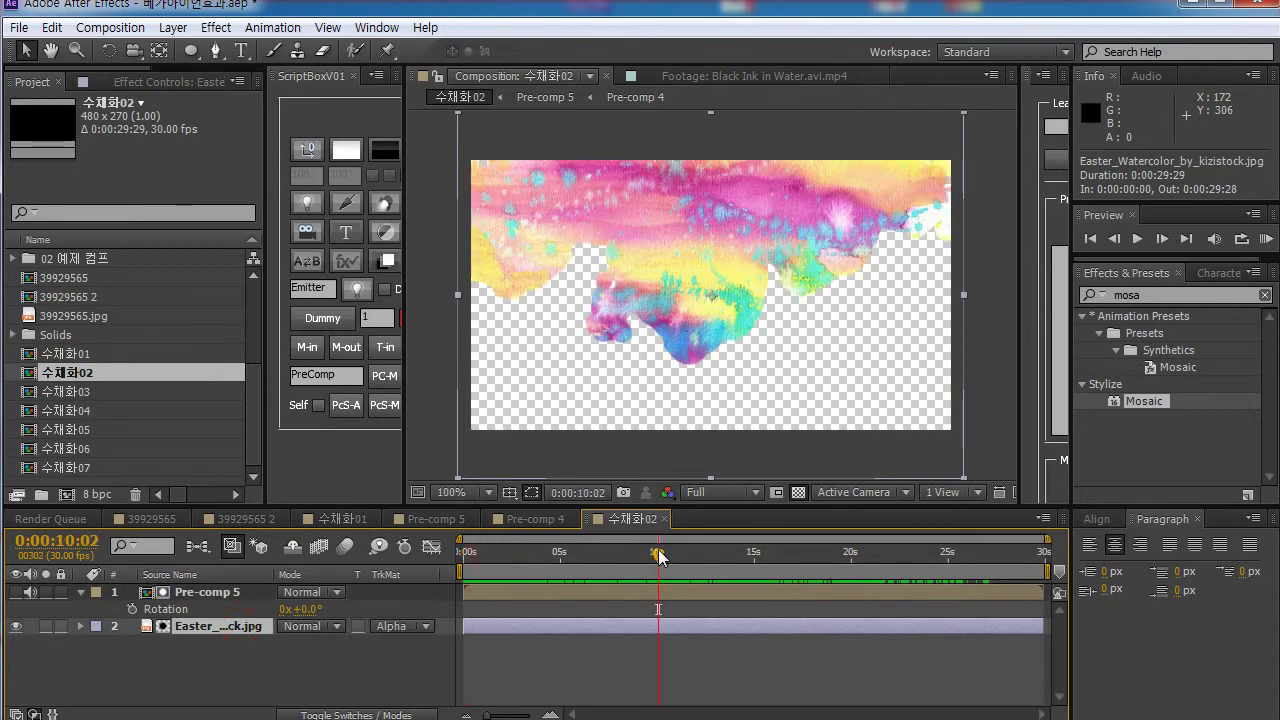
scroll(256, 404, "up", 3)
left_click(127, 298)
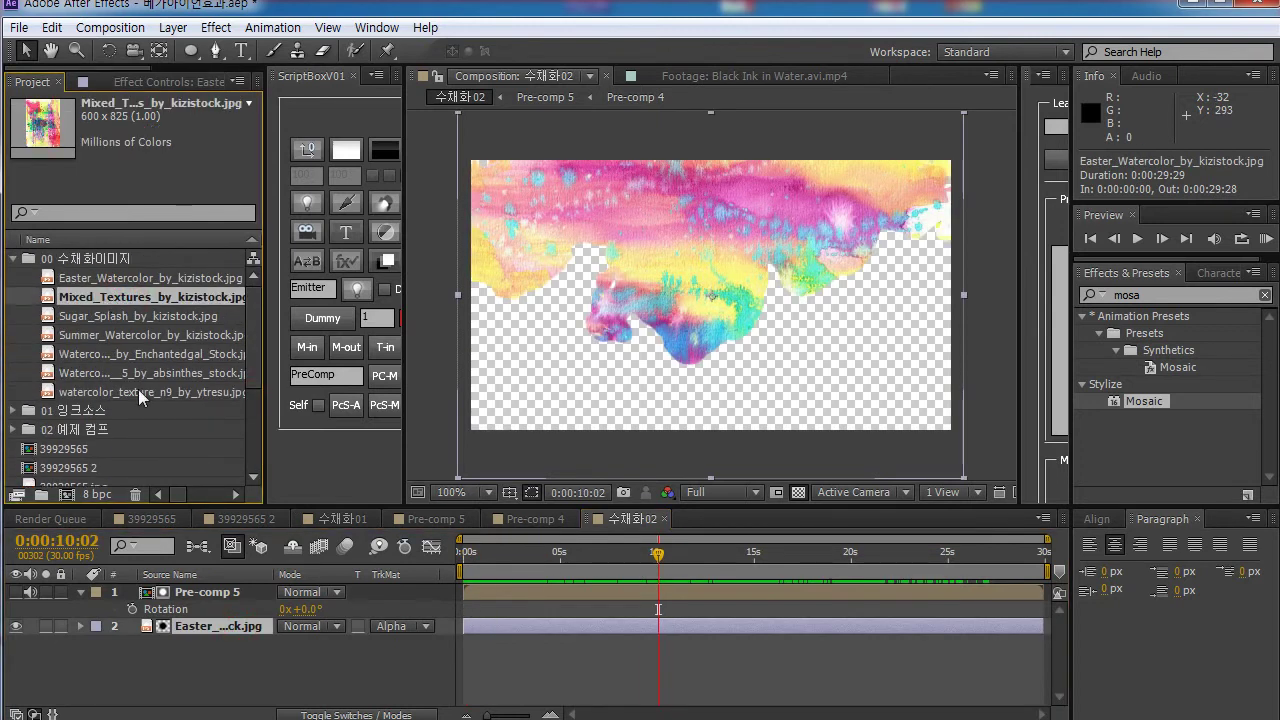
left_click_drag(107, 302, 218, 626)
left_click_drag(485, 552, 616, 555)
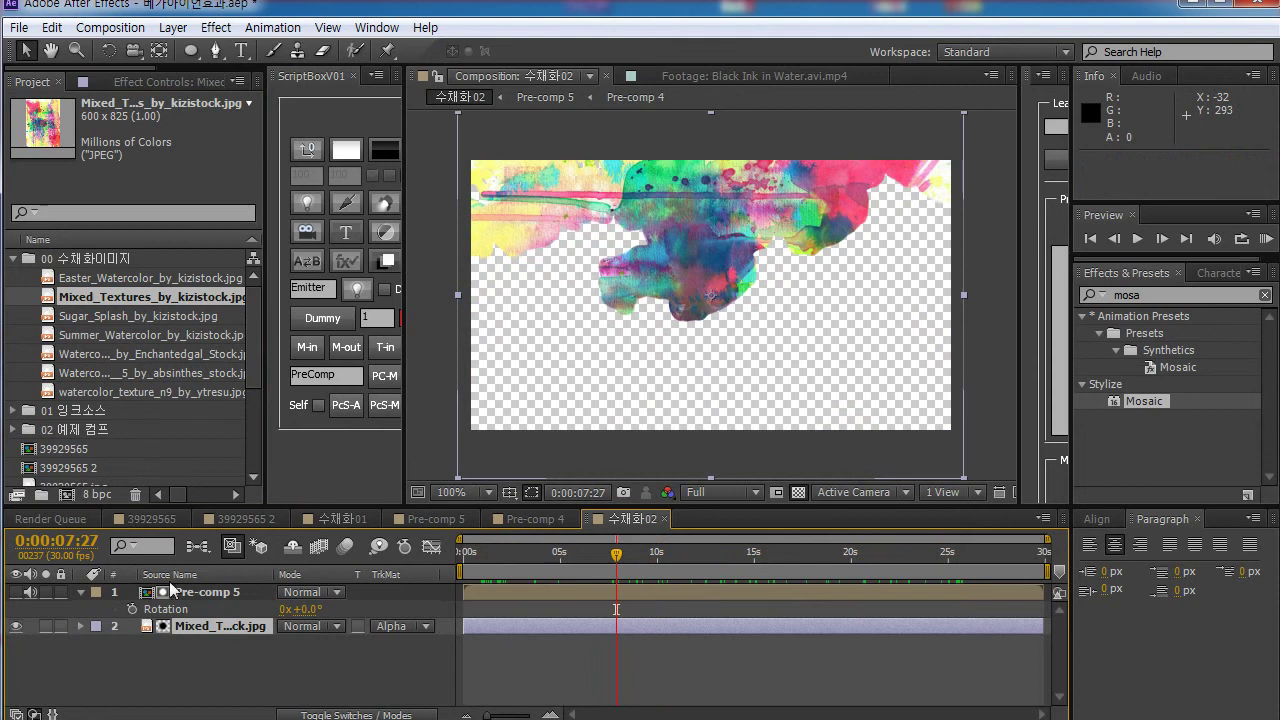
Step: In the 수채화03 composition, replace the Easter watercolor layer's source with Sugar_Splash_by_kizistock.jpg and scrub through the result
left_click_drag(251, 334, 251, 432)
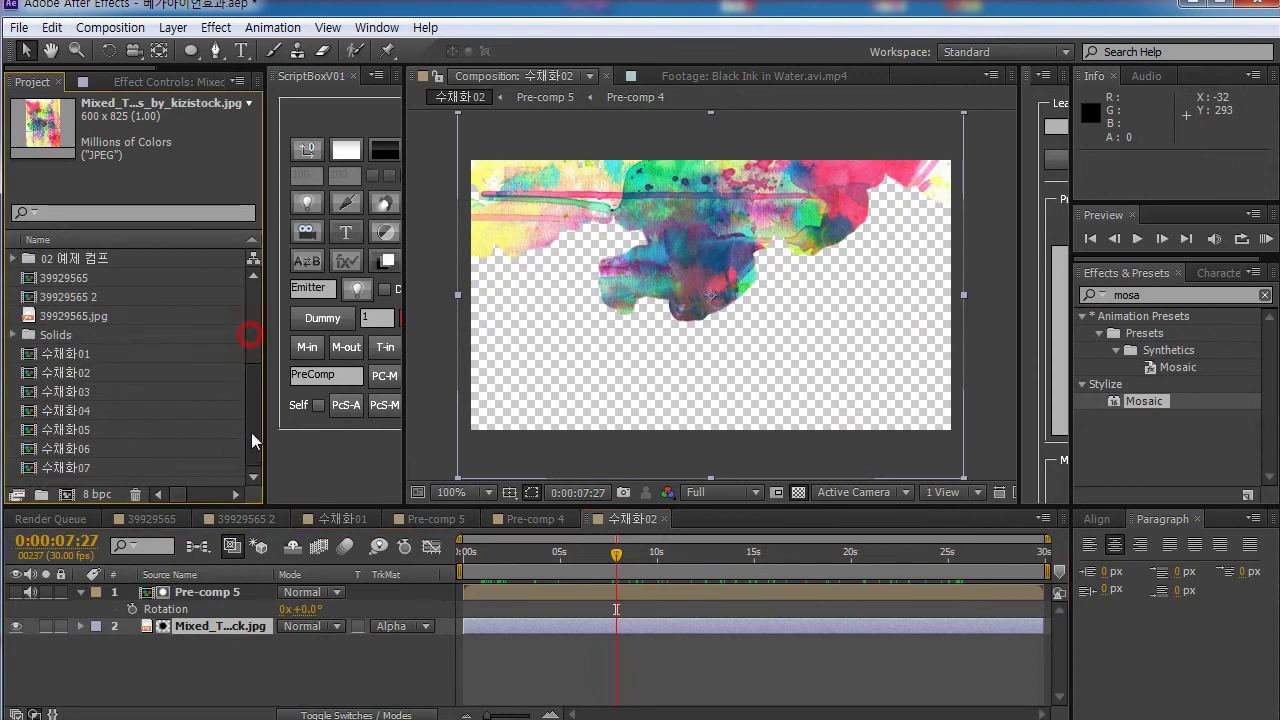
double_click(50, 391)
left_click_drag(253, 380, 255, 274)
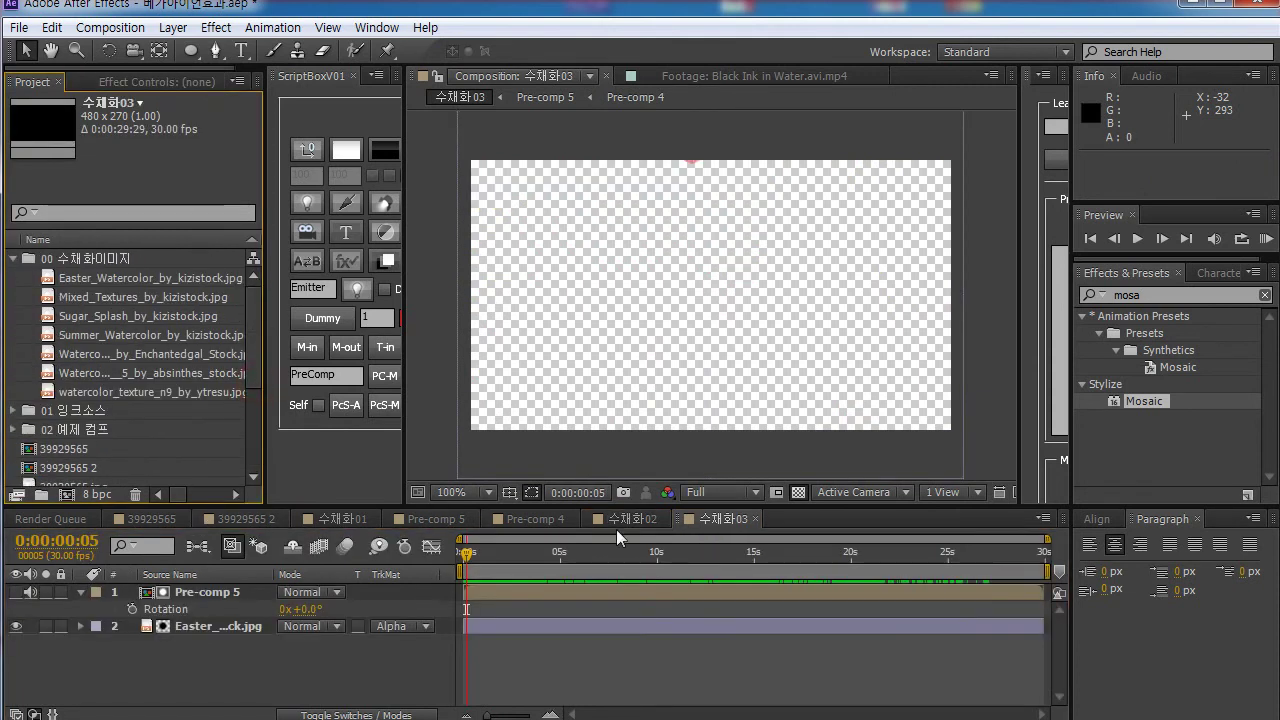
left_click_drag(616, 552, 662, 552)
left_click(209, 630)
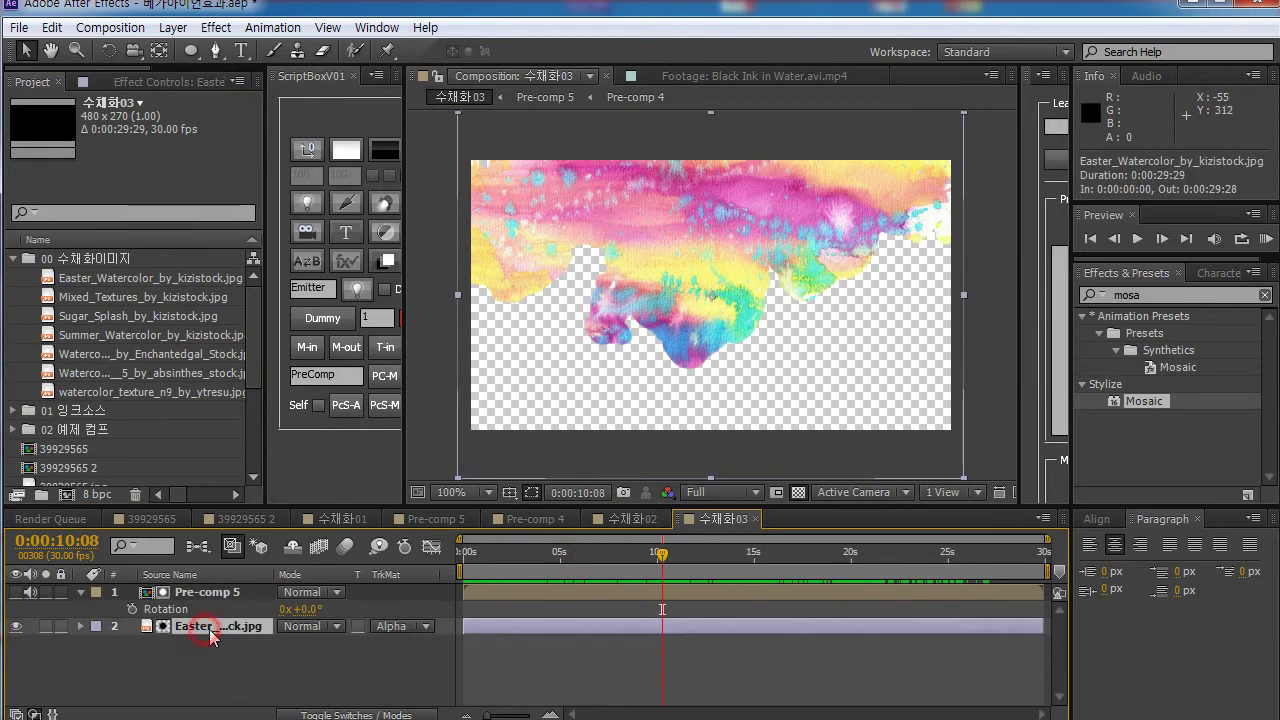
left_click(105, 316)
left_click_drag(105, 316, 218, 626)
left_click_drag(500, 565, 804, 560)
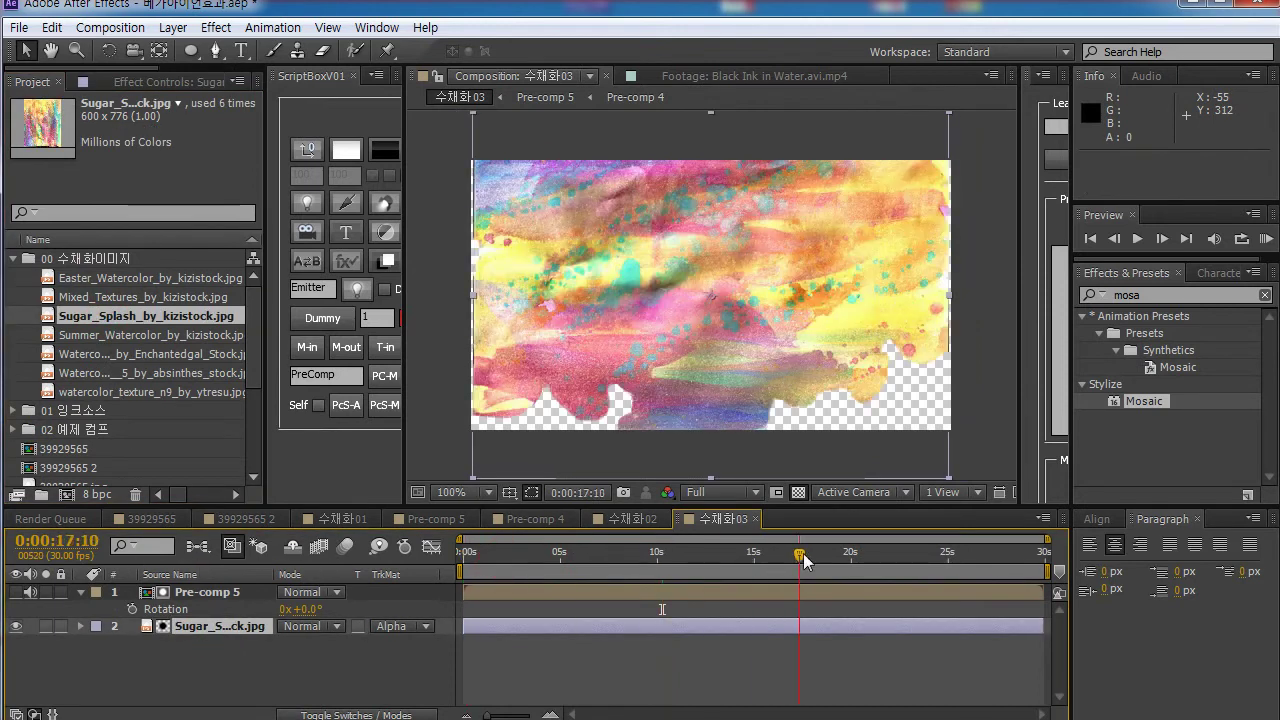
Step: In the 수채화04 composition, replace the Easter watercolor layer's source with Summer_Watercolor_by_kizistock.jpg
left_click_drag(252, 322, 258, 433)
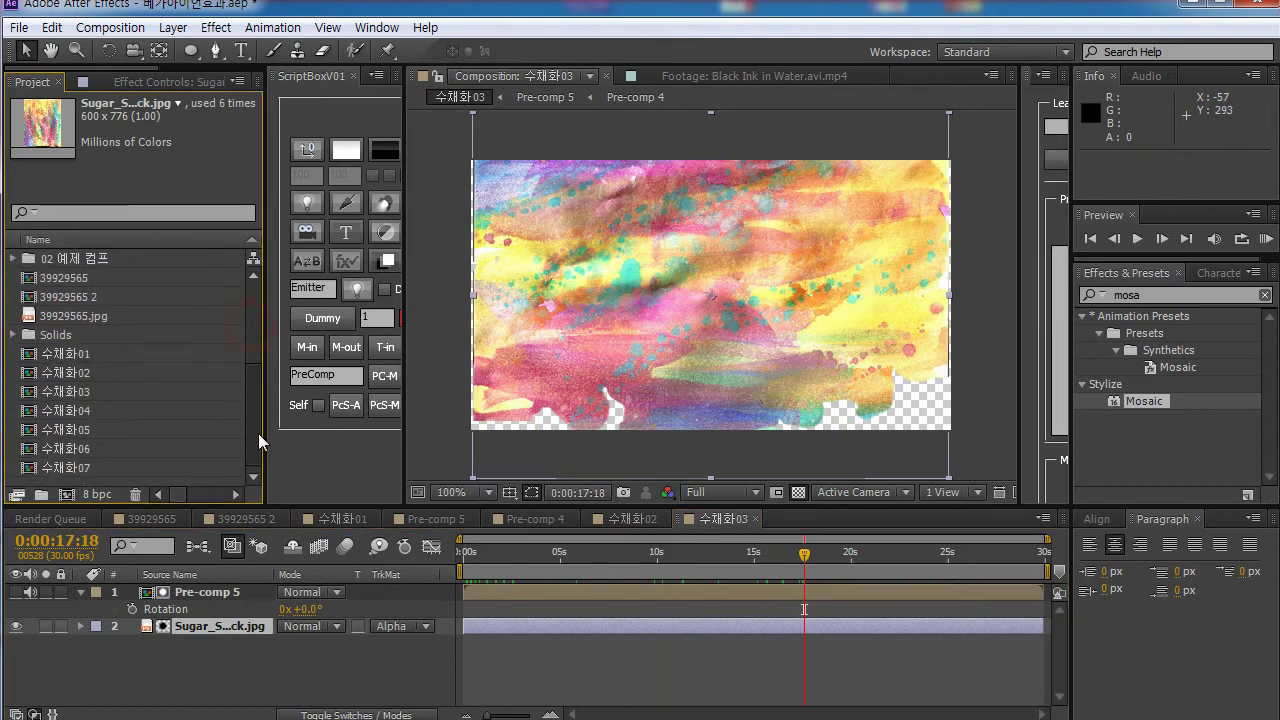
double_click(90, 411)
left_click_drag(506, 562, 638, 561)
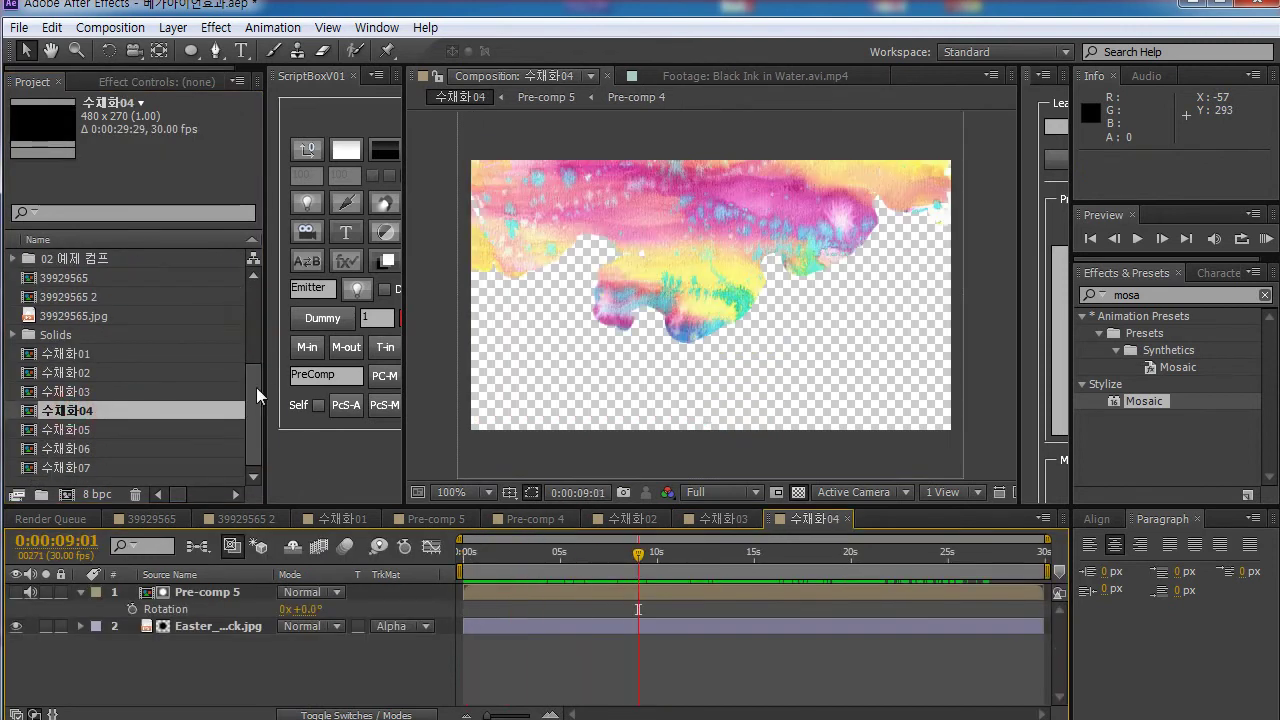
left_click_drag(256, 395, 256, 282)
left_click(110, 335)
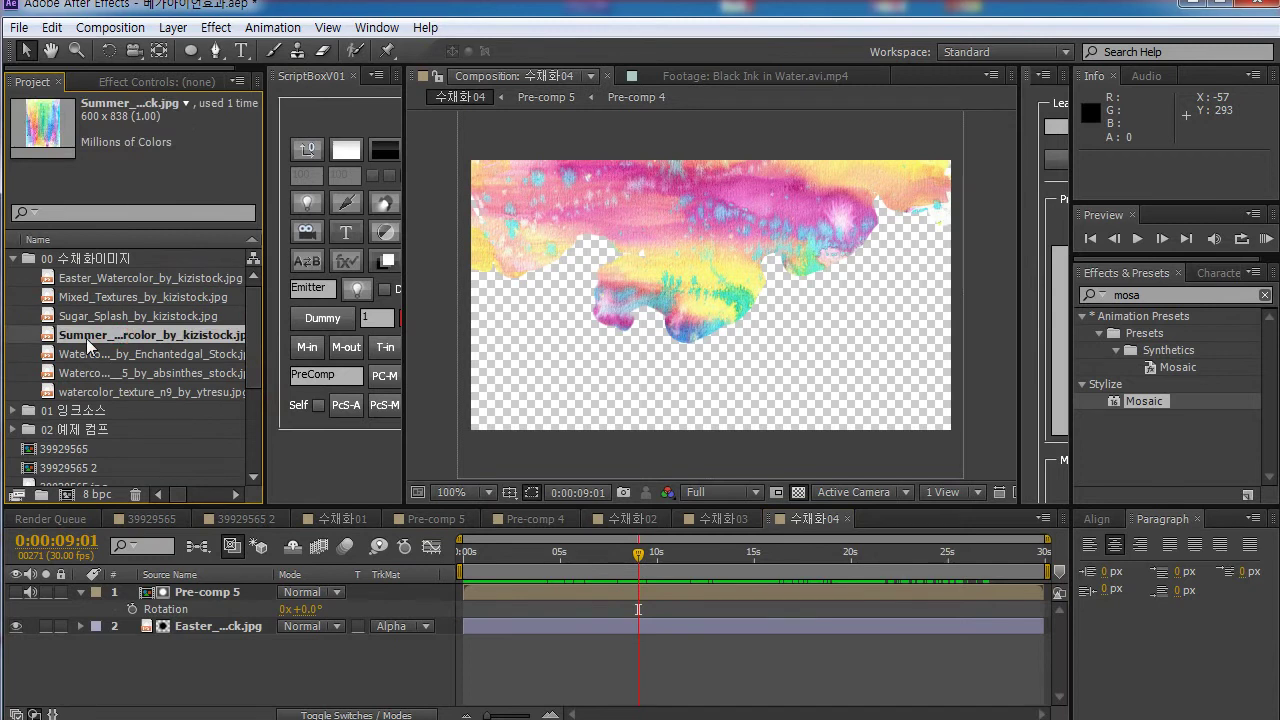
left_click(215, 626)
left_click_drag(133, 343, 217, 625)
Step: In the 수채화05 composition, replace the Easter watercolor layer's source with the Enchantedgal_Stock watercolor image and scrub through the result
left_click_drag(247, 396, 247, 464)
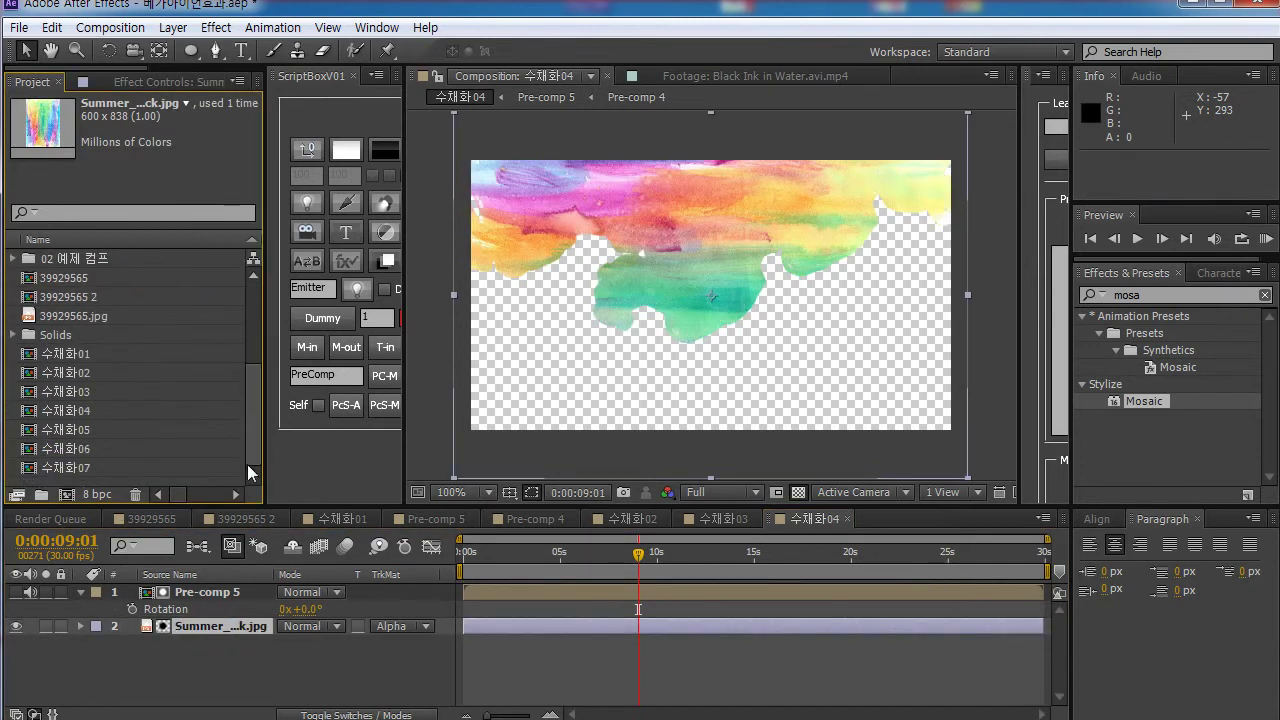
double_click(66, 429)
left_click_drag(508, 564, 609, 556)
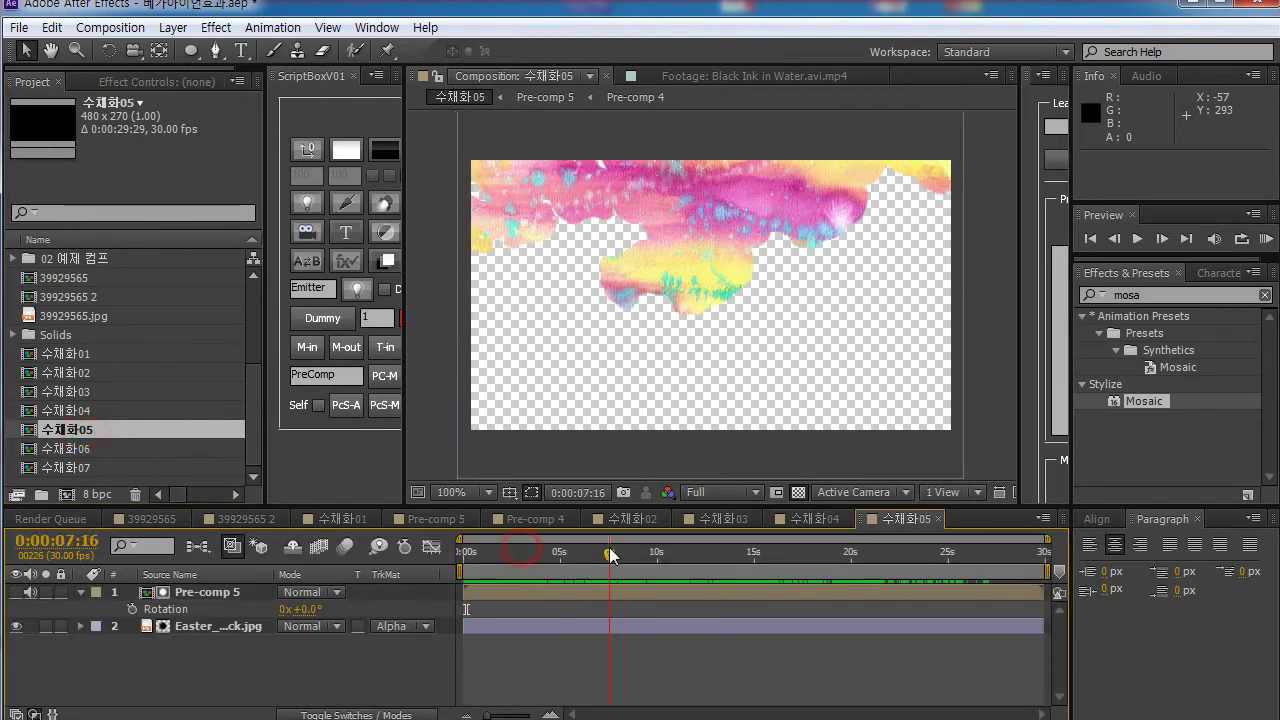
scroll(254, 385, "up", 3)
left_click(133, 372)
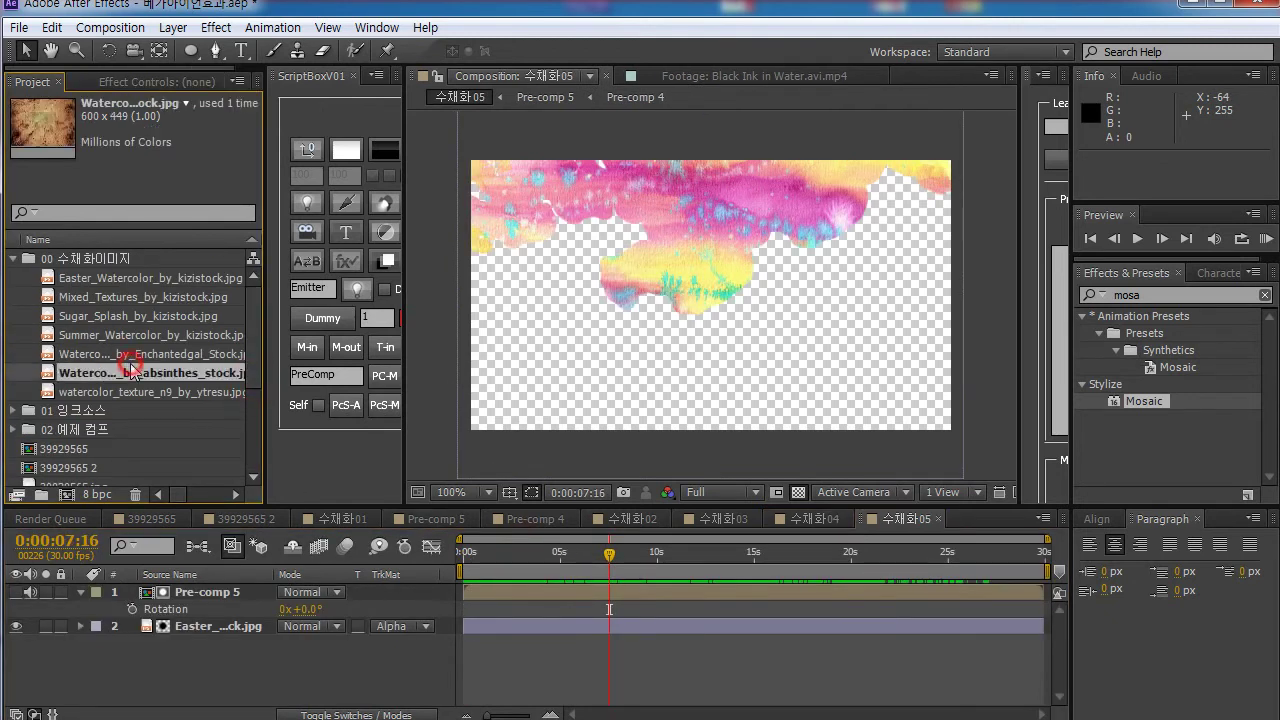
left_click(133, 355)
left_click(210, 626)
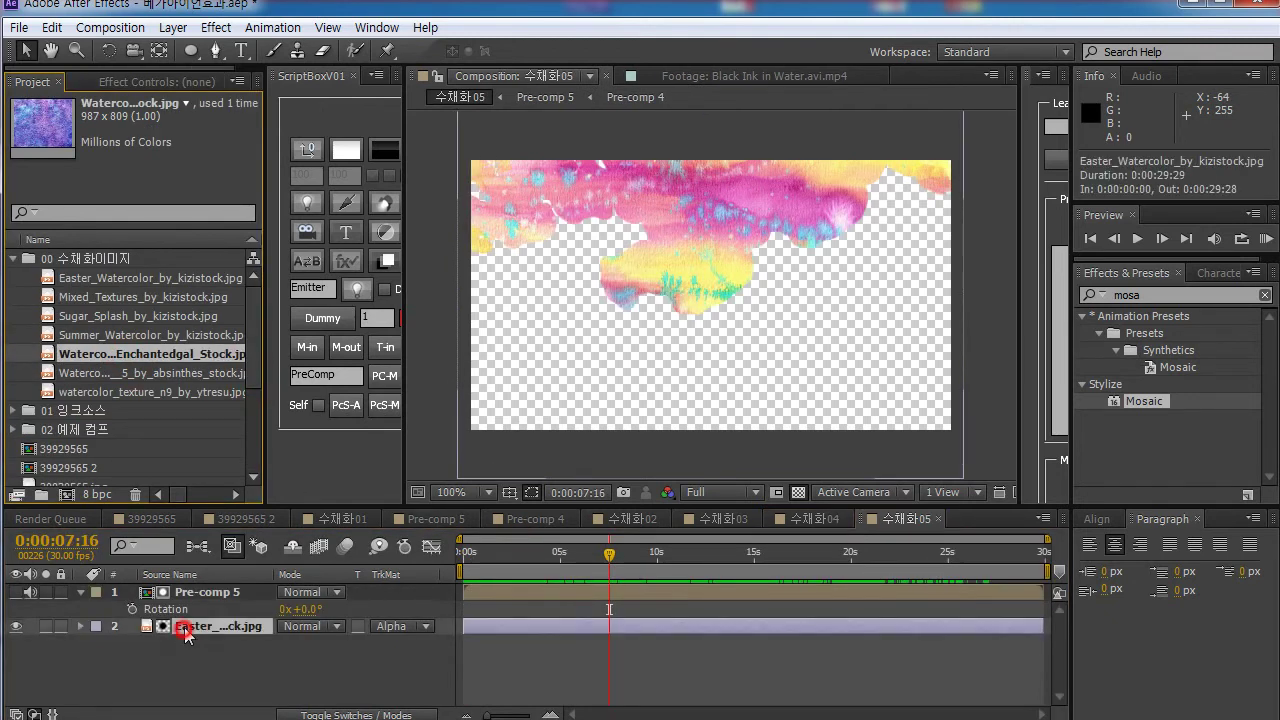
left_click_drag(139, 355, 231, 625)
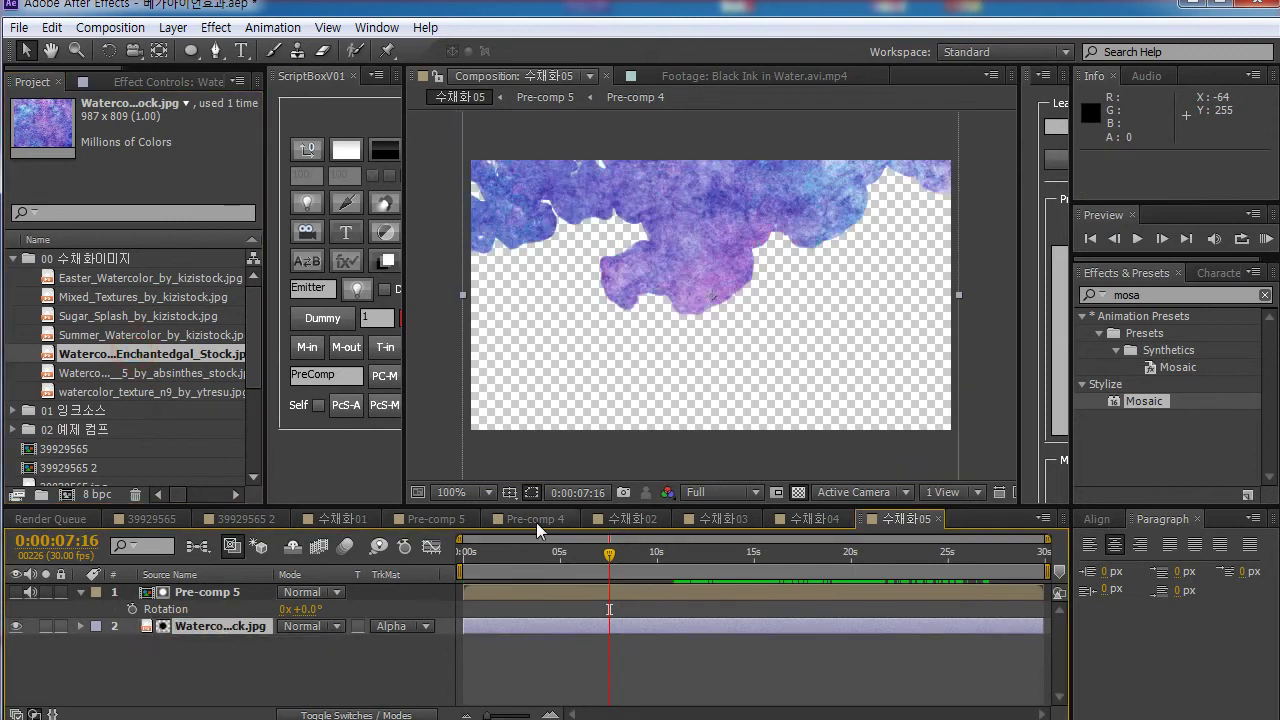
left_click_drag(491, 552, 742, 560)
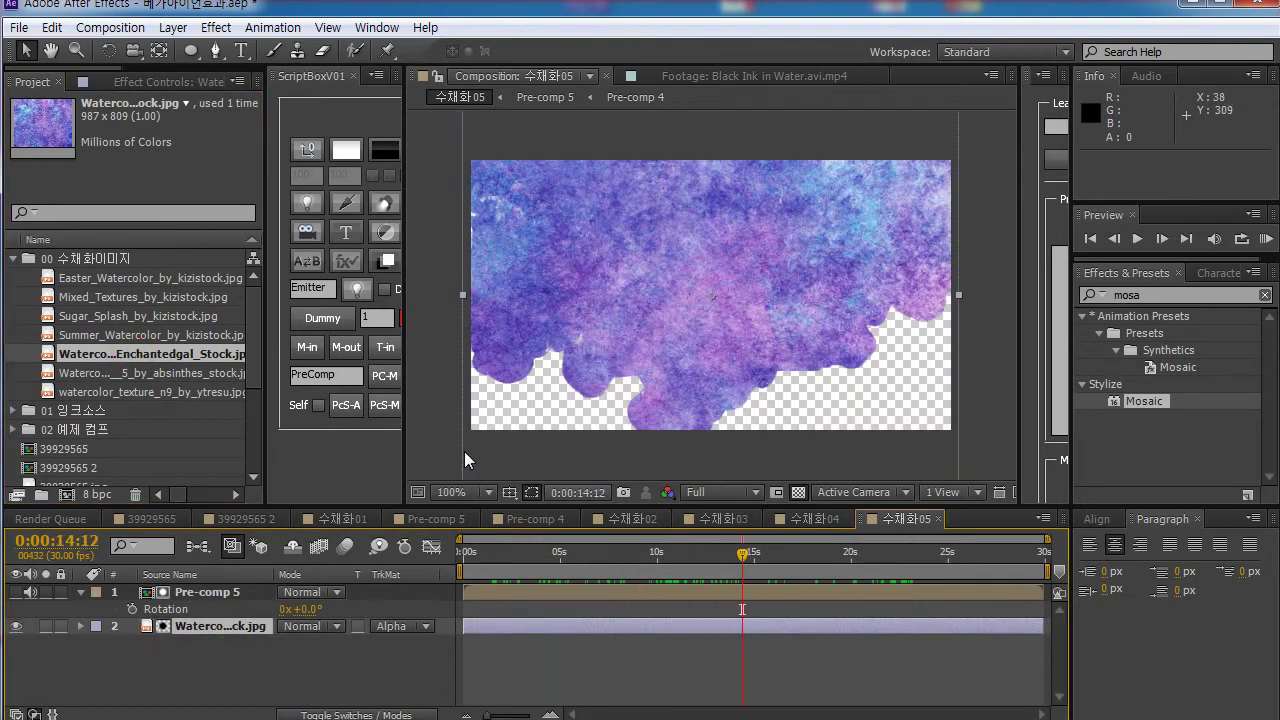
Step: In the 수채화06 composition, replace the Easter watercolor layer's source with the Watercolor_Stock___5_by_absinthes_stock image
left_click(257, 357)
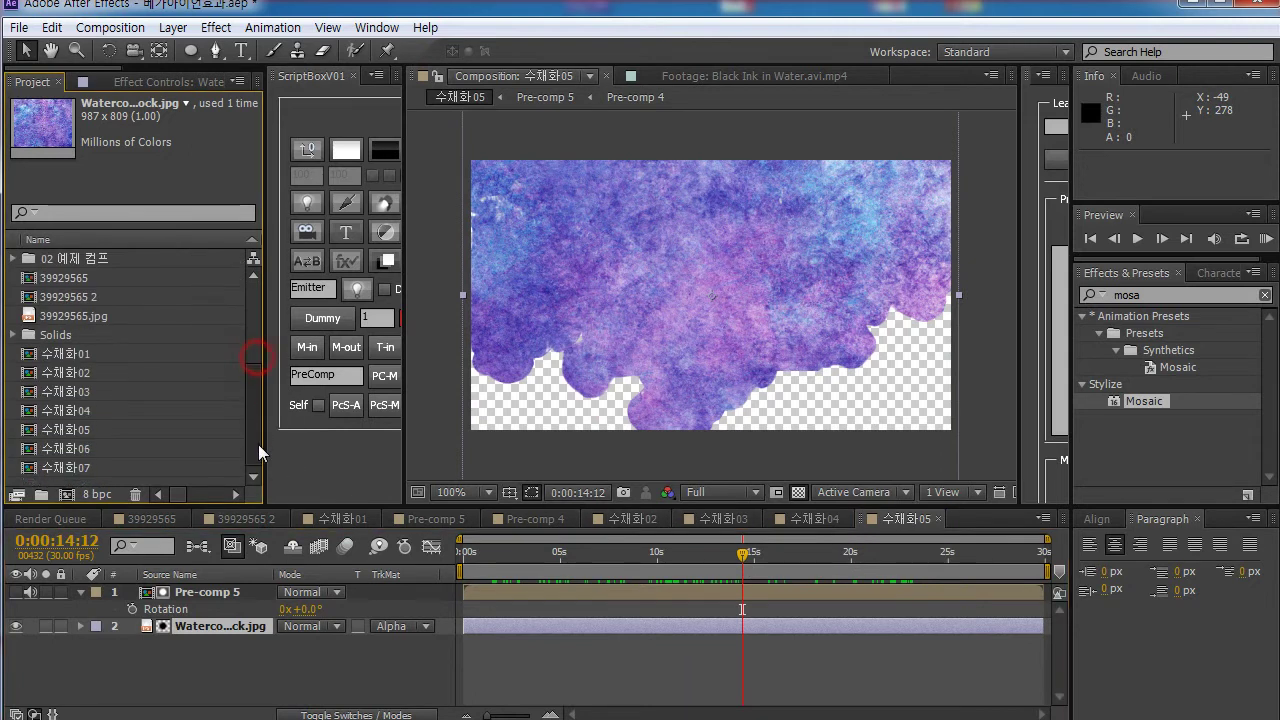
double_click(48, 451)
left_click(206, 630)
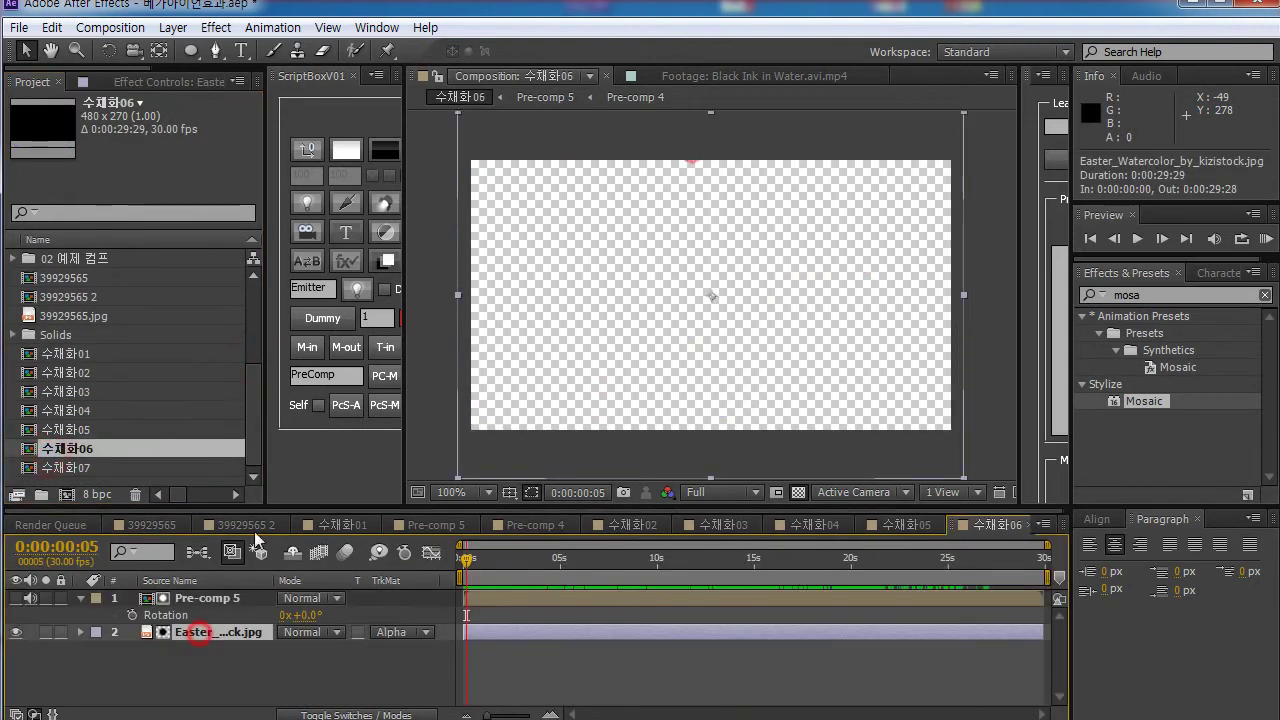
left_click(258, 430)
left_click_drag(258, 430, 266, 306)
left_click(90, 373)
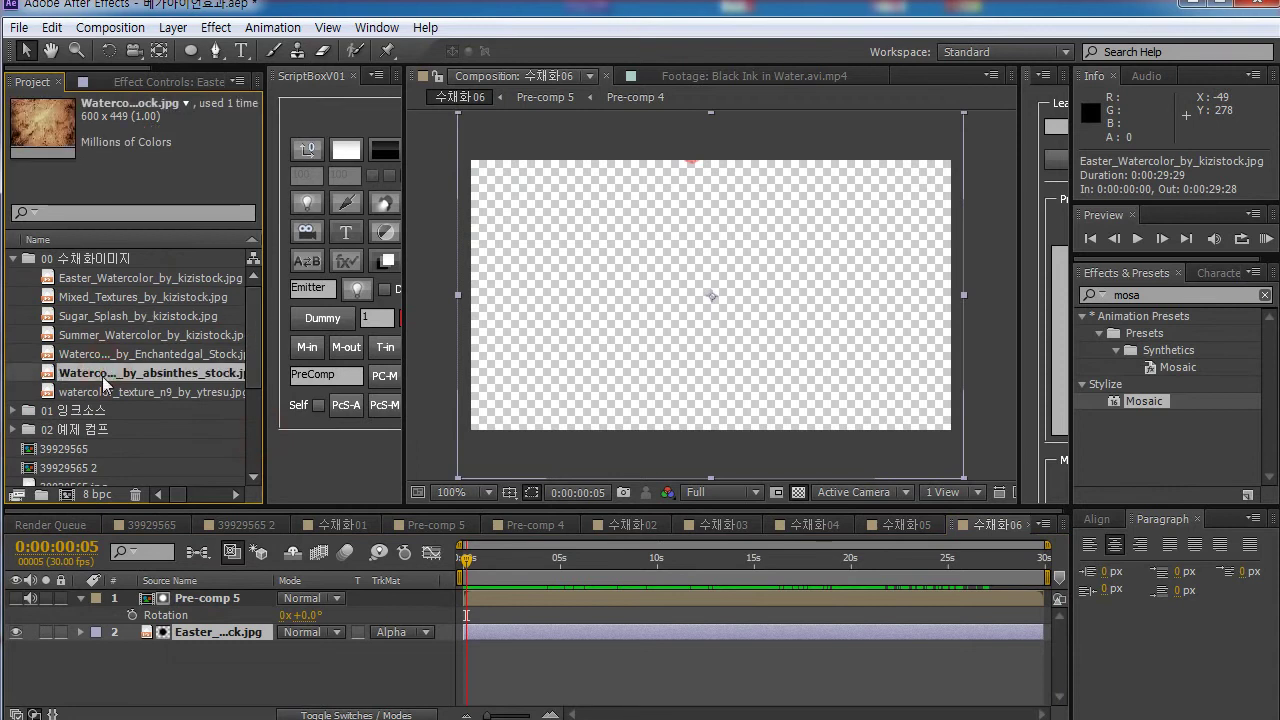
left_click_drag(163, 520, 209, 632)
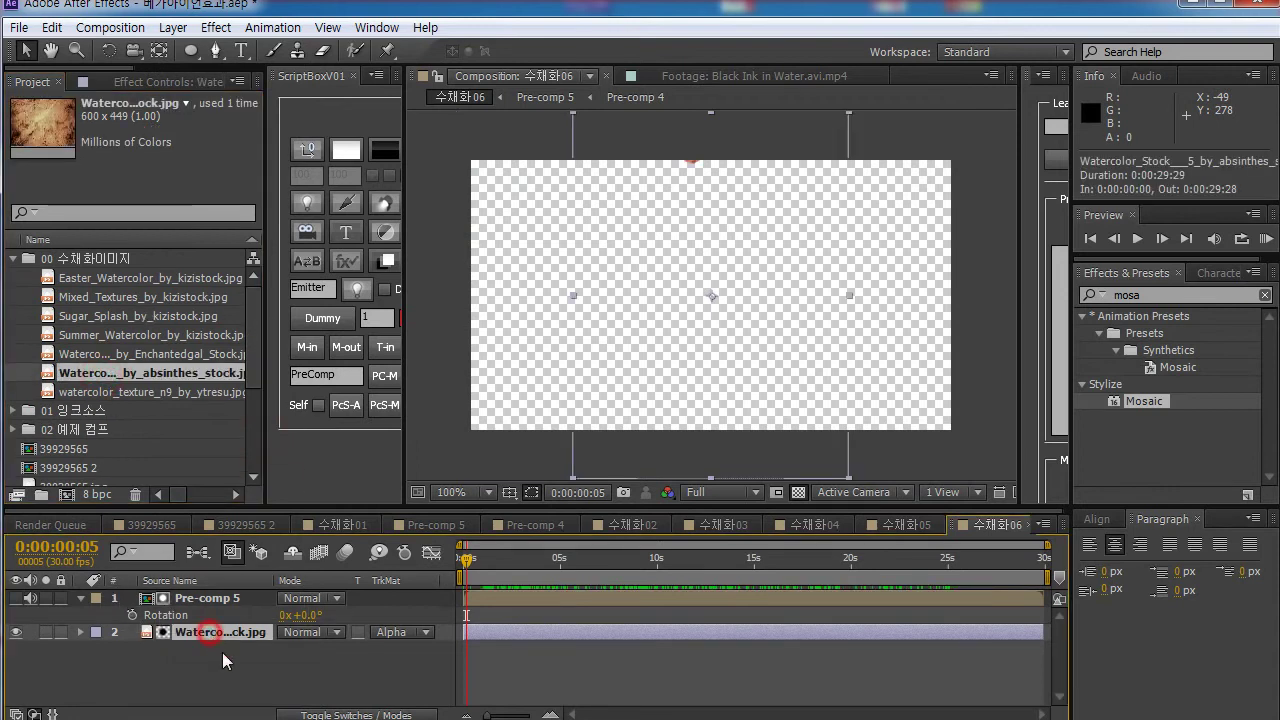
Step: Set the 수채화06 watercolor layer's rotation to 0° and its scale to 84.3% to fill the frame, and check it along the timeline
key("r")
left_click(313, 649)
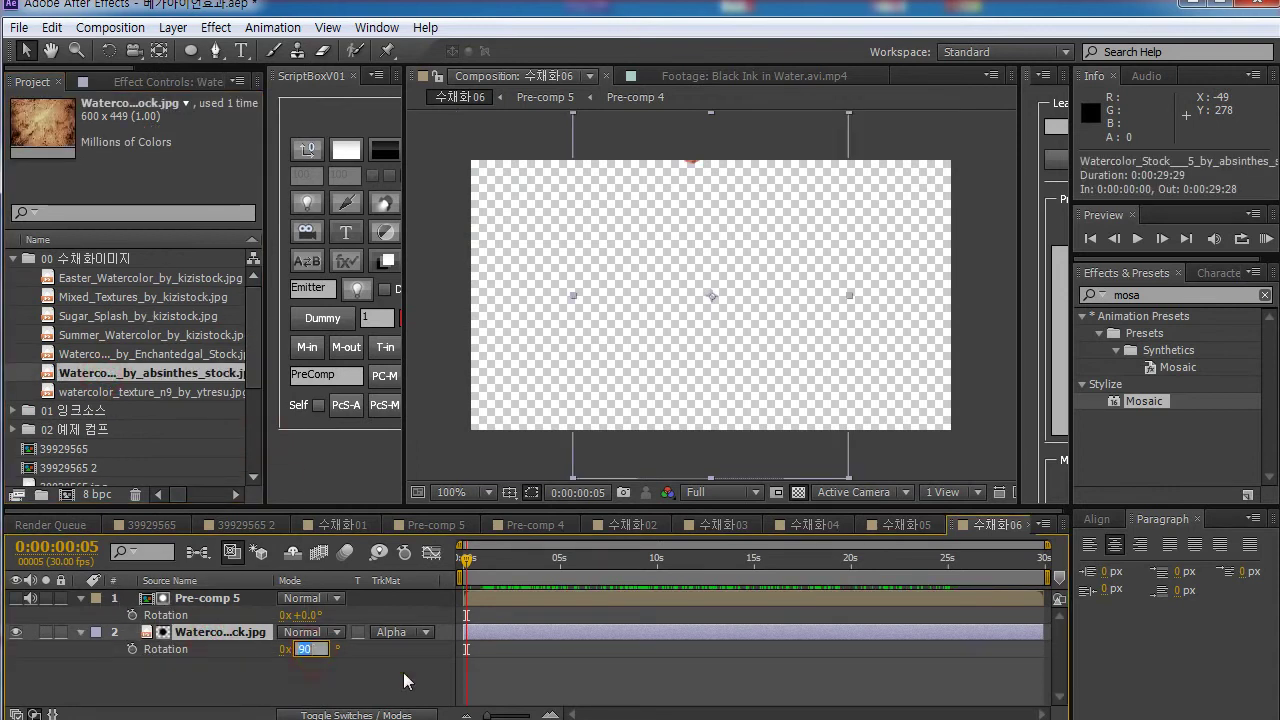
type("0")
key("Return")
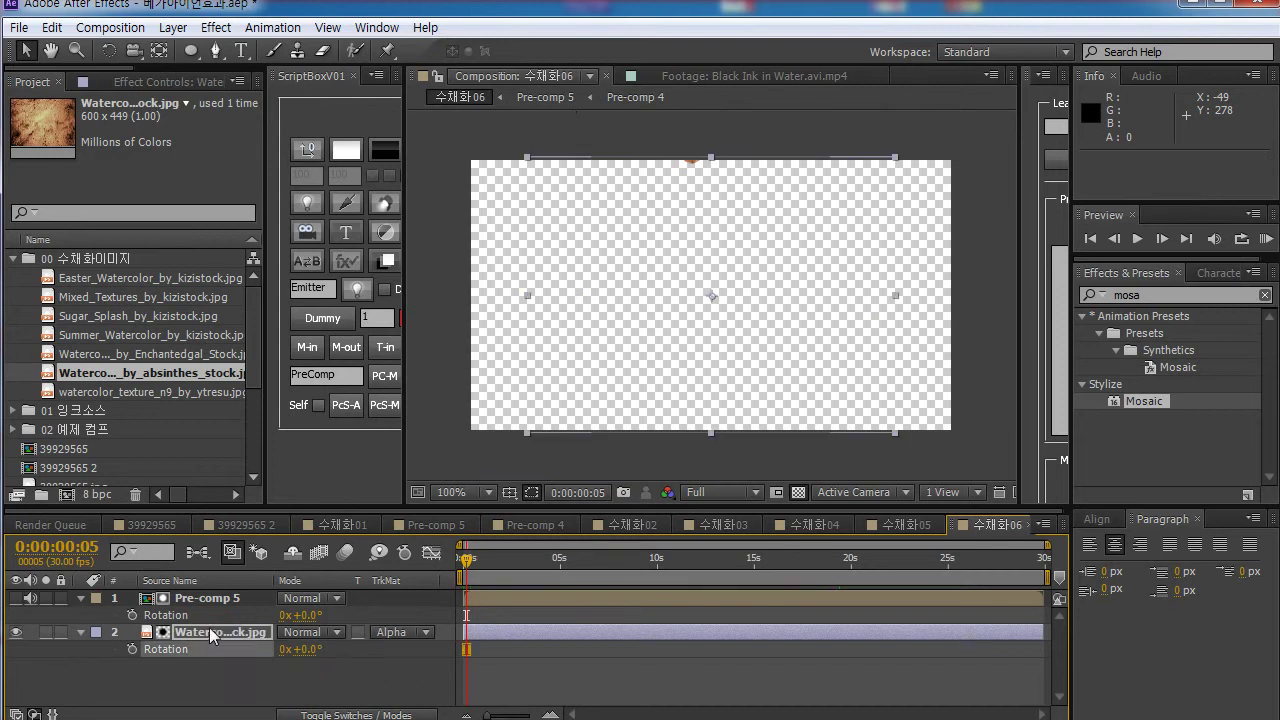
left_click(209, 630)
key("s")
left_click_drag(306, 649, 329, 649)
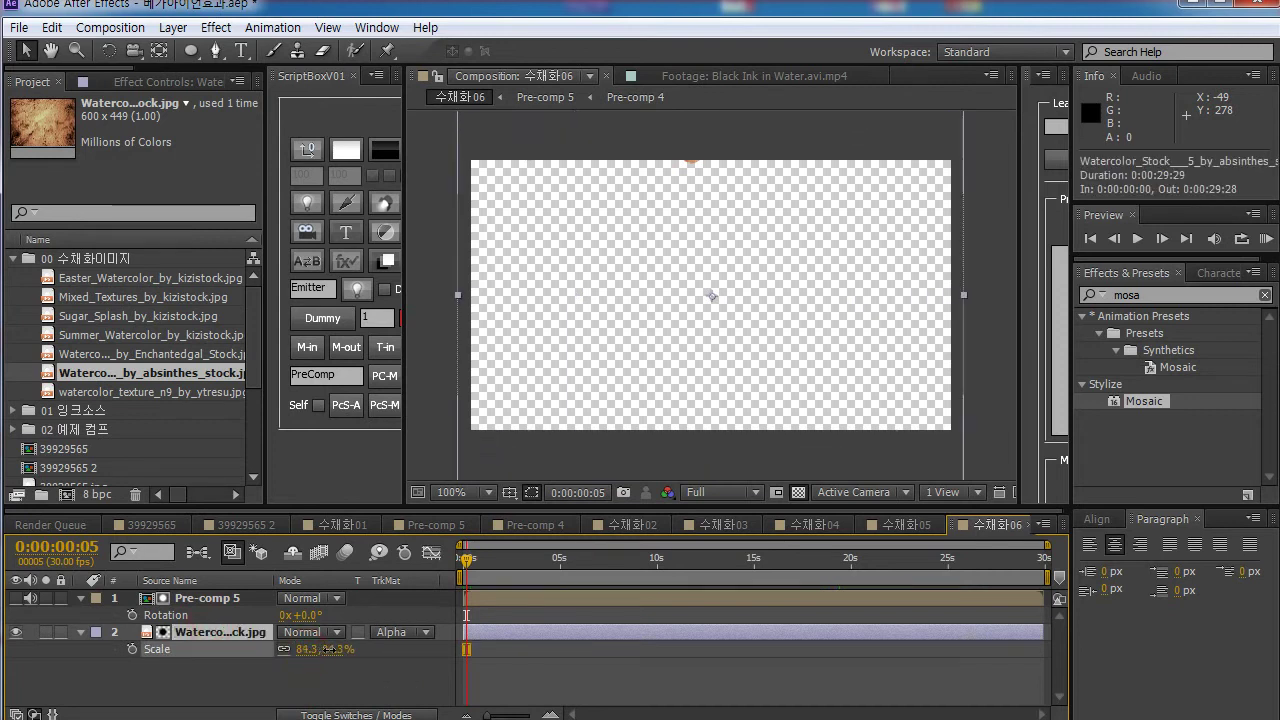
left_click_drag(515, 560, 567, 558)
left_click(806, 558)
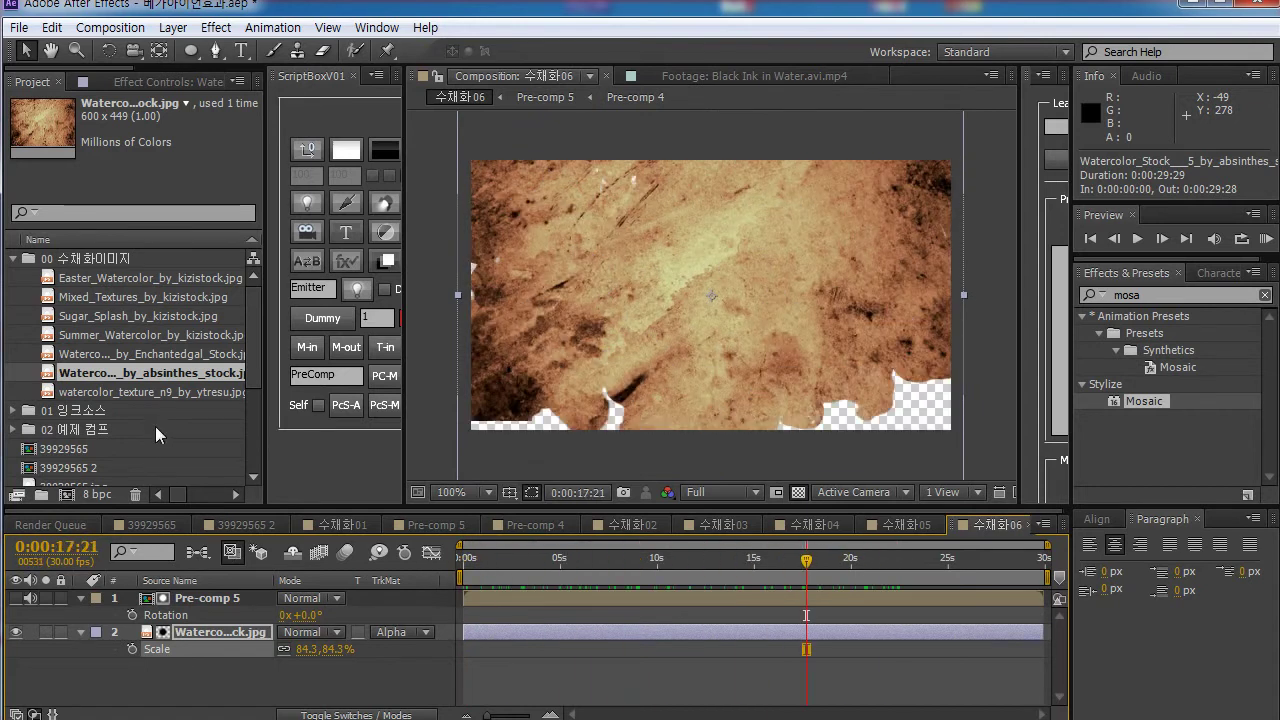
Step: In the 수채화07 composition, replace the Easter watercolor layer's source with watercolor_texture_n9_by_ytresu.jpg and scrub through the result
scroll(249, 342, "down", 3)
double_click(92, 466)
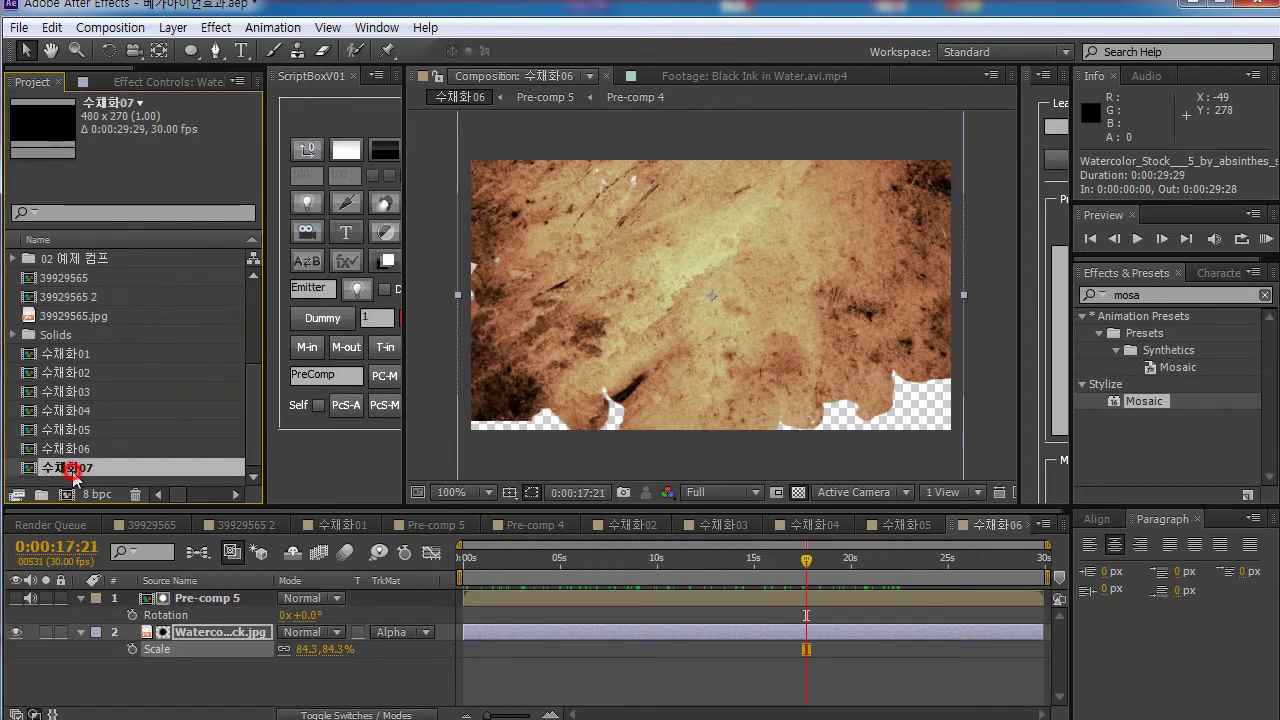
left_click_drag(248, 386, 250, 289)
left_click(205, 632)
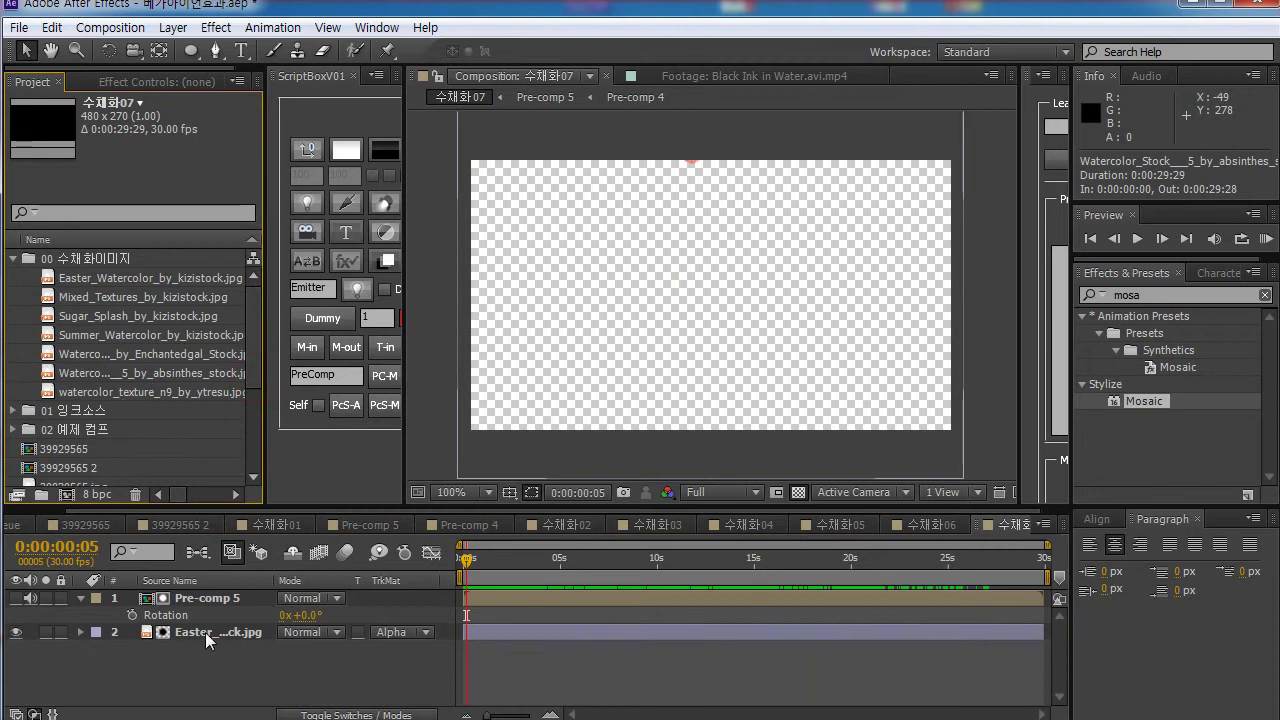
left_click_drag(150, 393, 300, 634)
left_click_drag(478, 559, 600, 562)
scroll(624, 405, "down", 4)
scroll(624, 405, "up", 2)
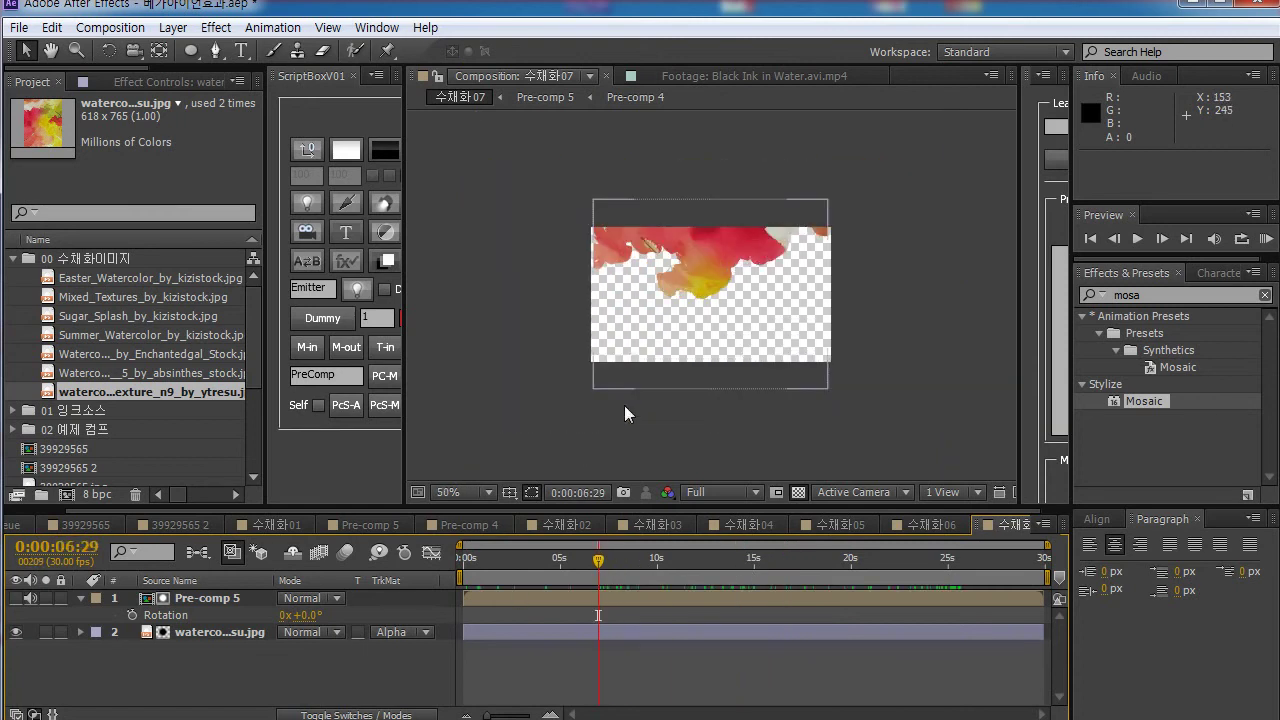
Step: Scale the watercolor texture layer in 수채화07 to 65.3% so it covers the whole frame
left_click(225, 632)
key("s")
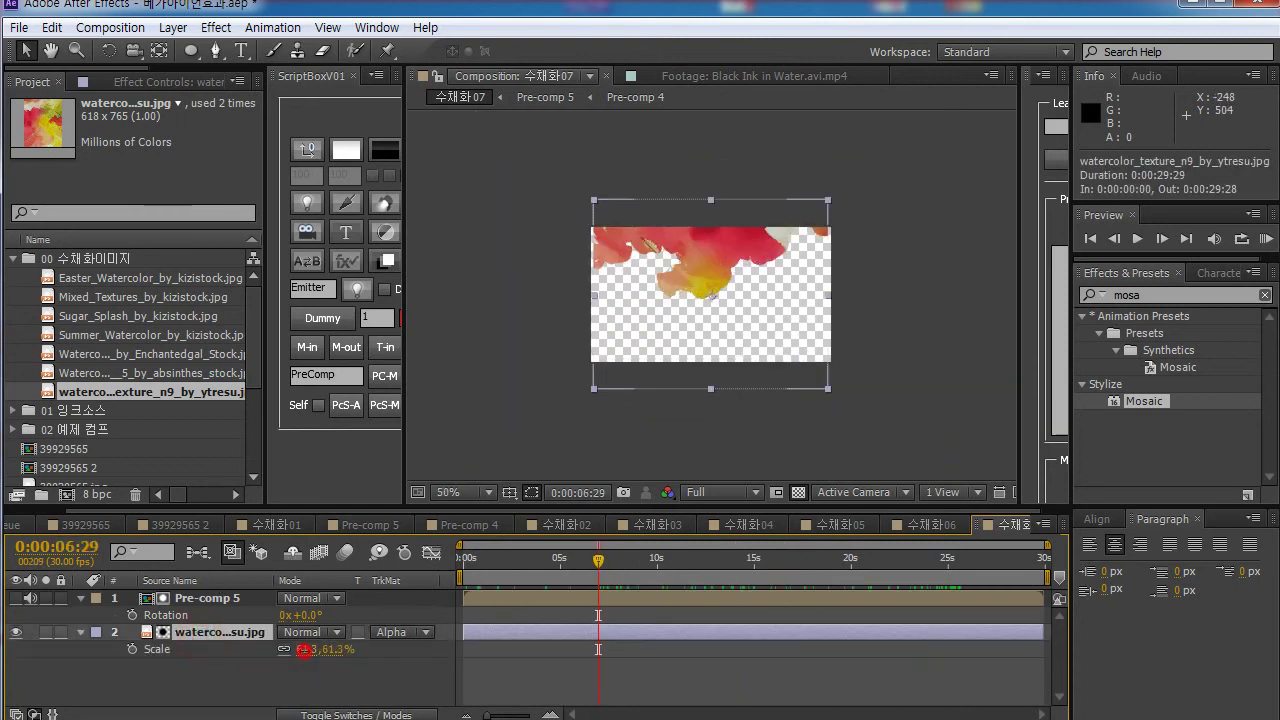
left_click_drag(304, 649, 307, 649)
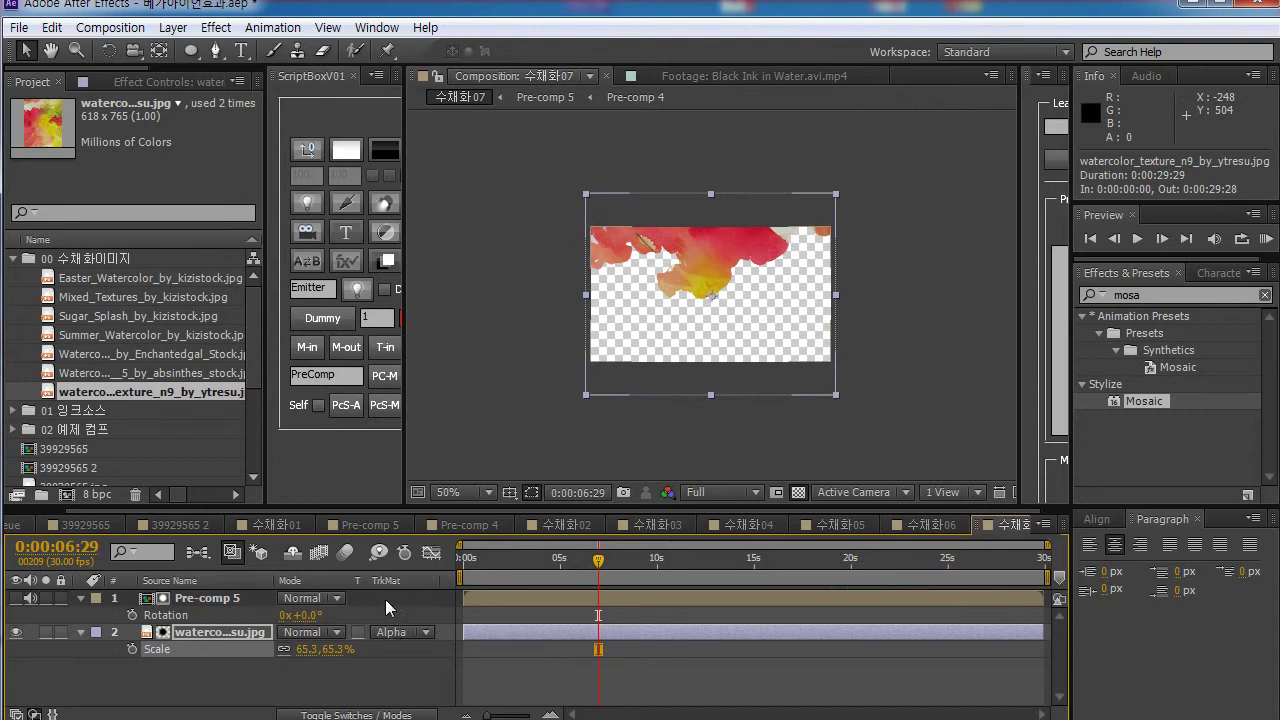
Step: Try shifting the watercolor texture layer's position inside the ink matte in 수채화07, and undo both moves
left_click(218, 599)
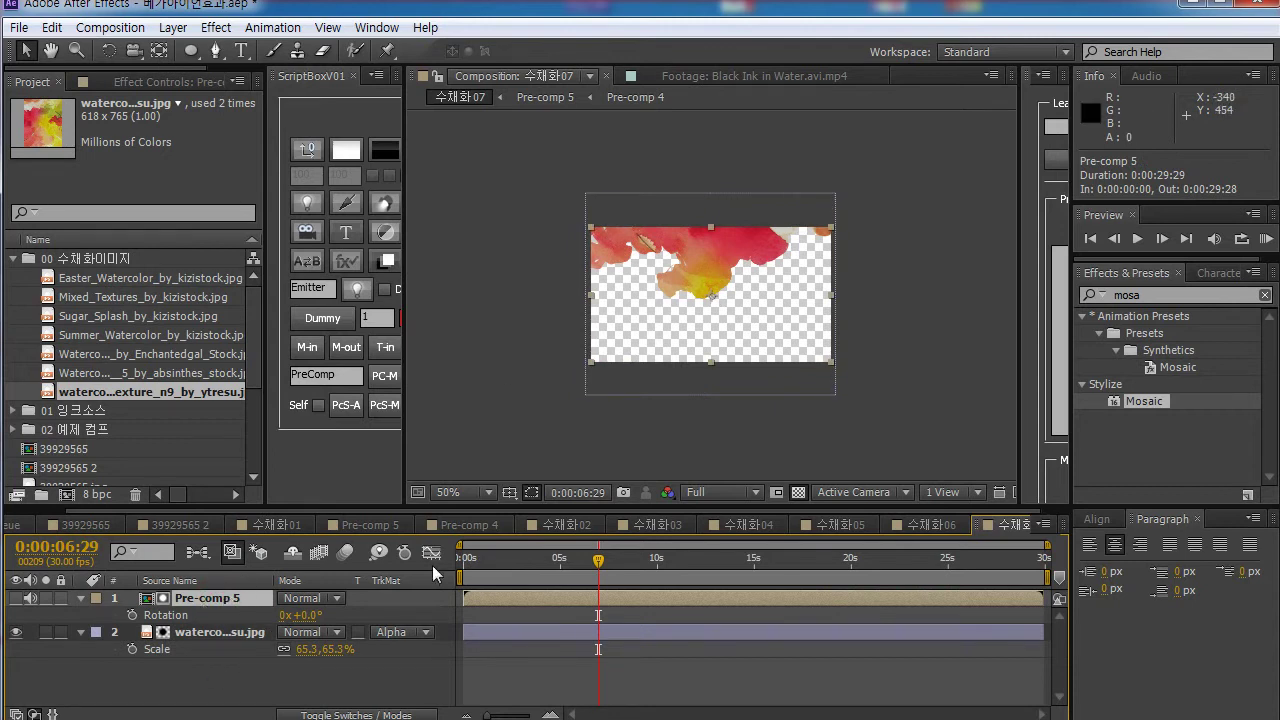
key("KP_0")
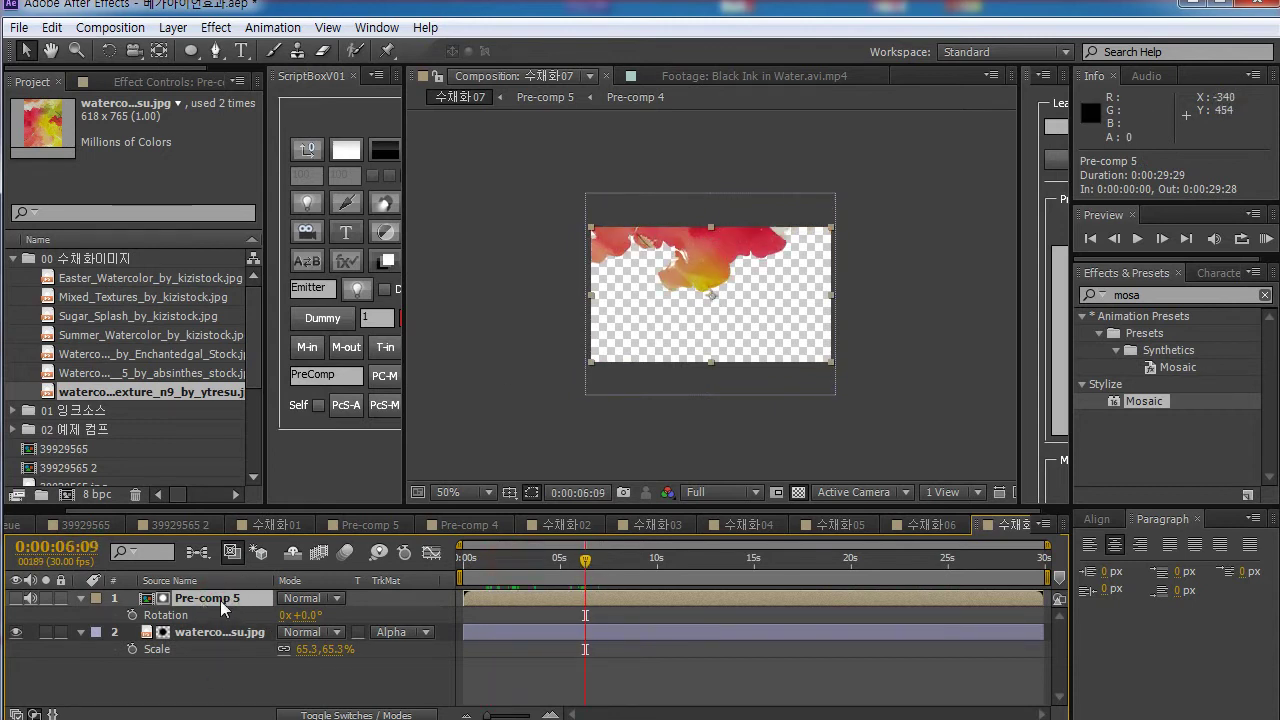
left_click(222, 632)
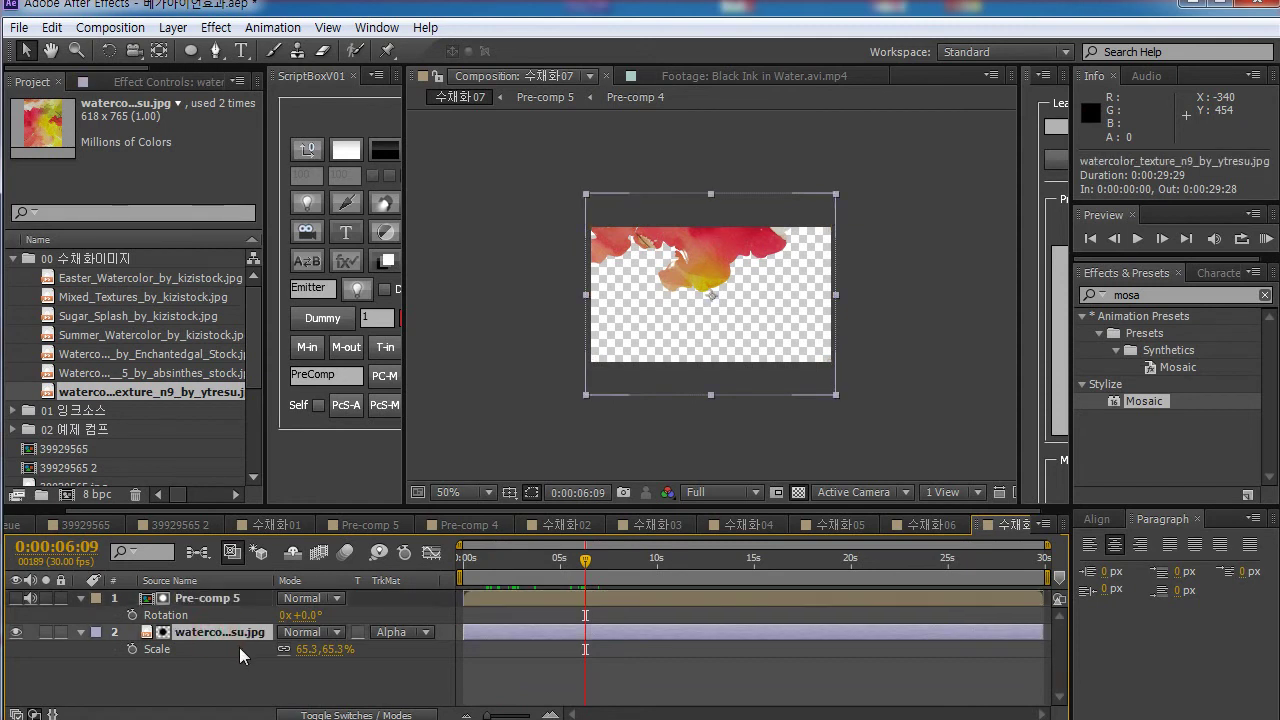
key("p")
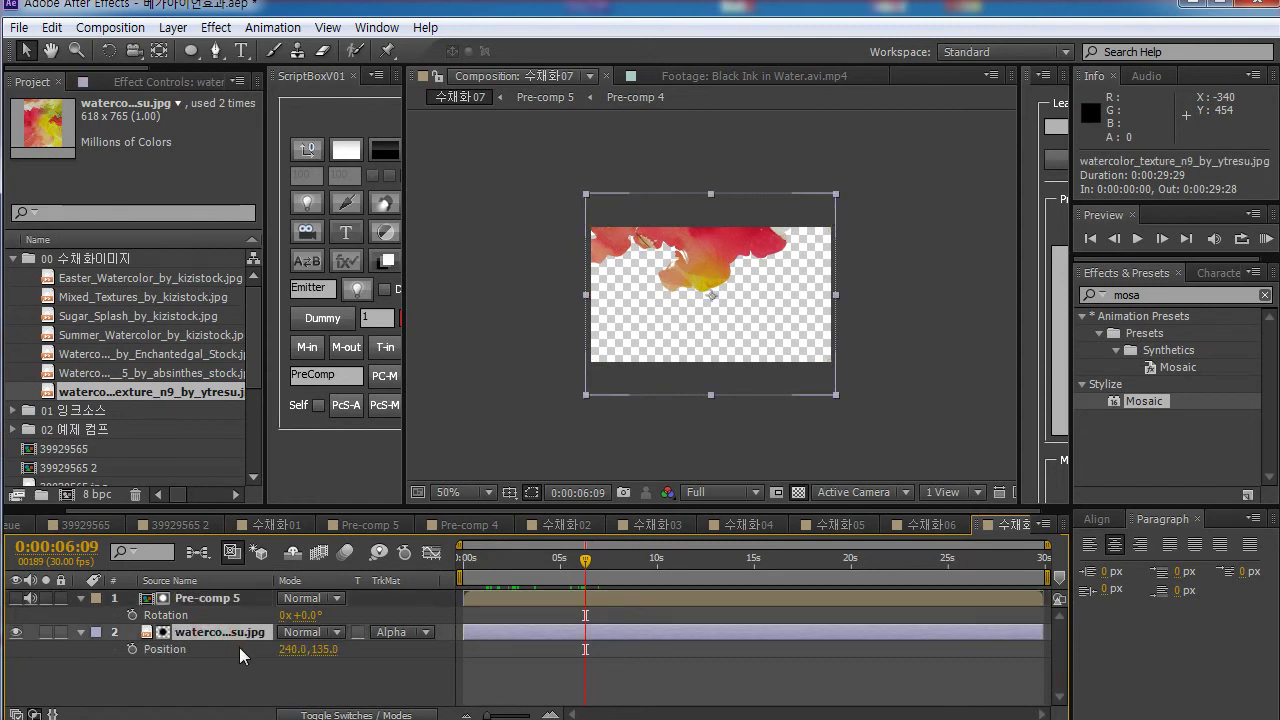
left_click_drag(688, 373, 765, 376)
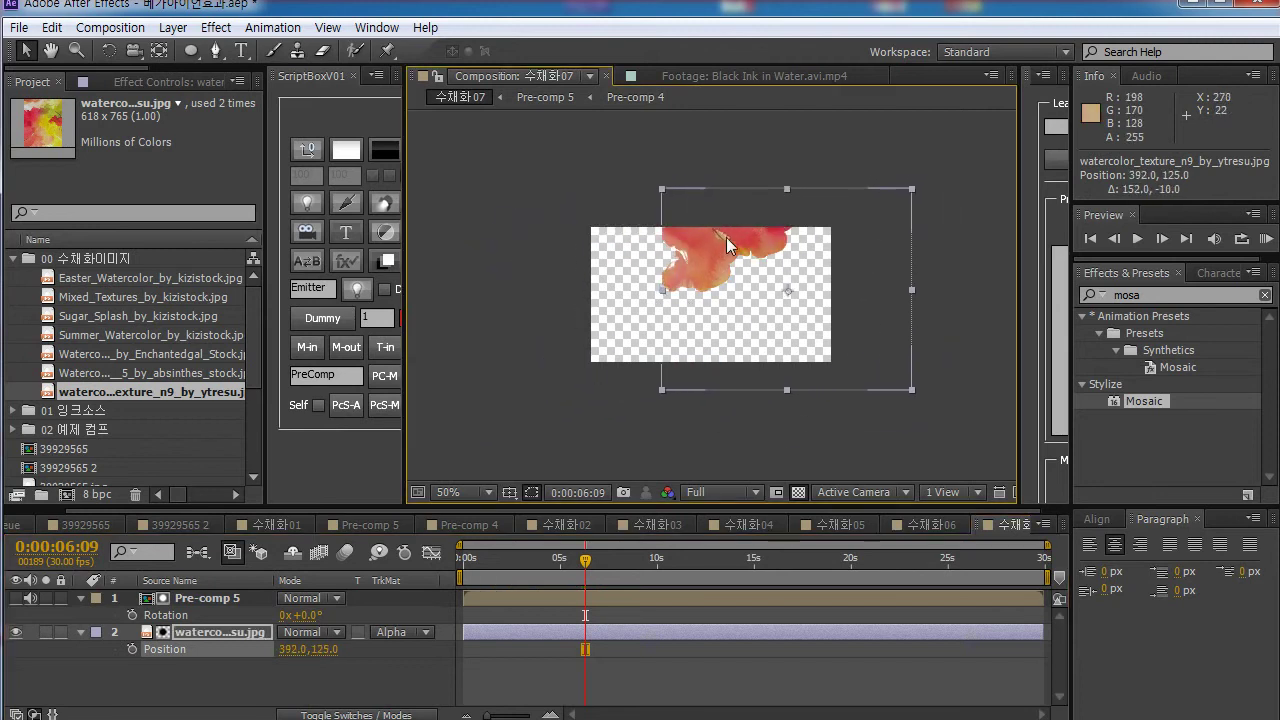
left_click_drag(817, 343, 759, 327)
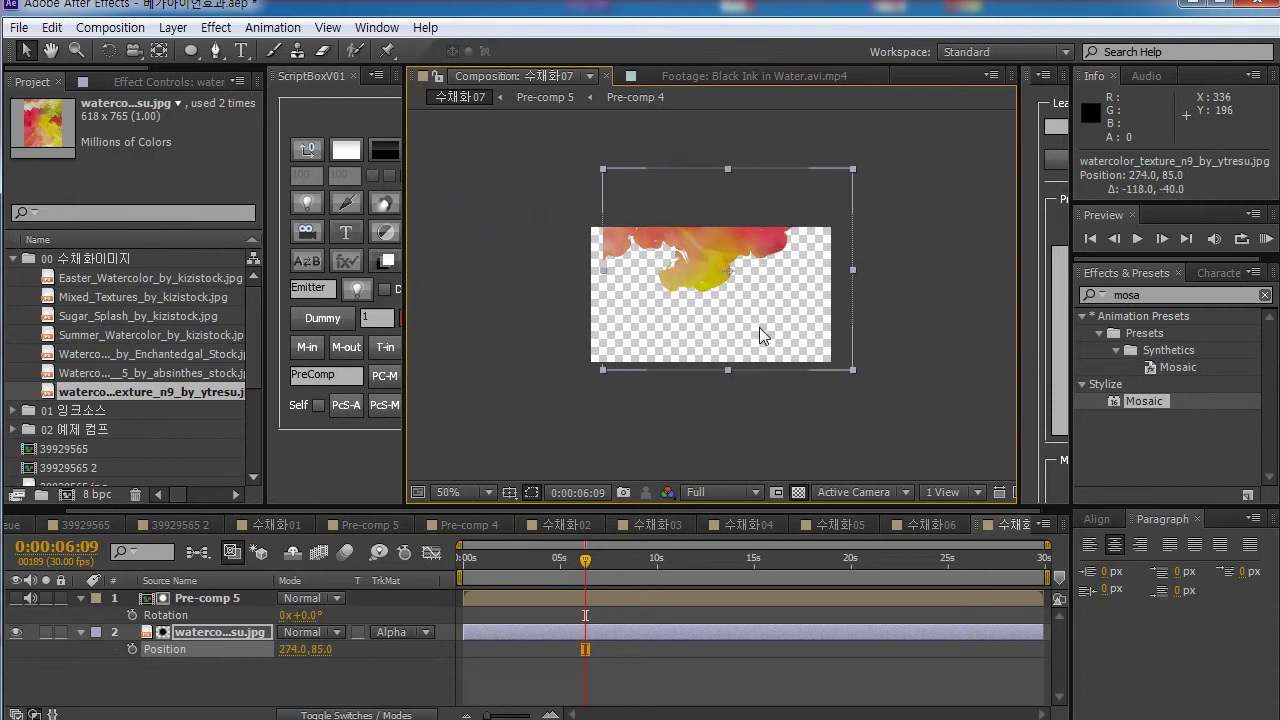
key("ctrl+z")
key("ctrl+z")
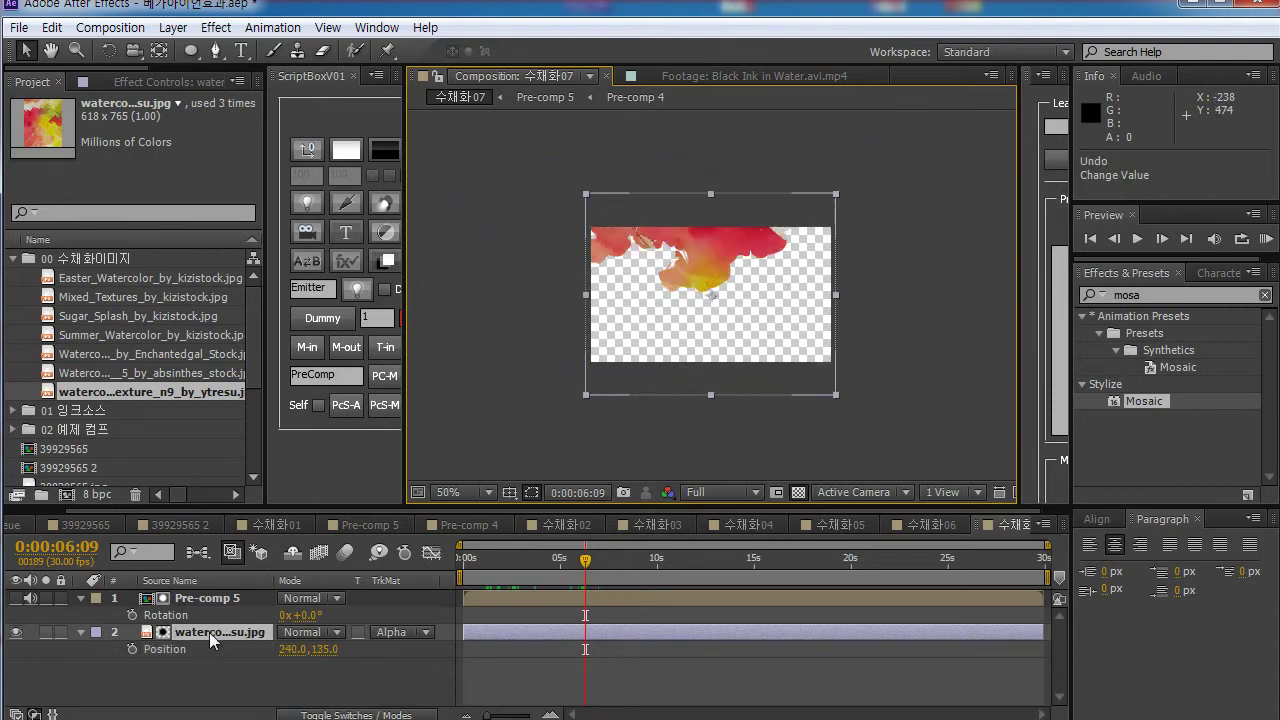
Step: Add watercolor_texture_n9_by_ytresu.jpg as the top layer of 수채화07, draw an elliptical mask around its centre and solo the layer
left_click_drag(150, 391, 219, 636)
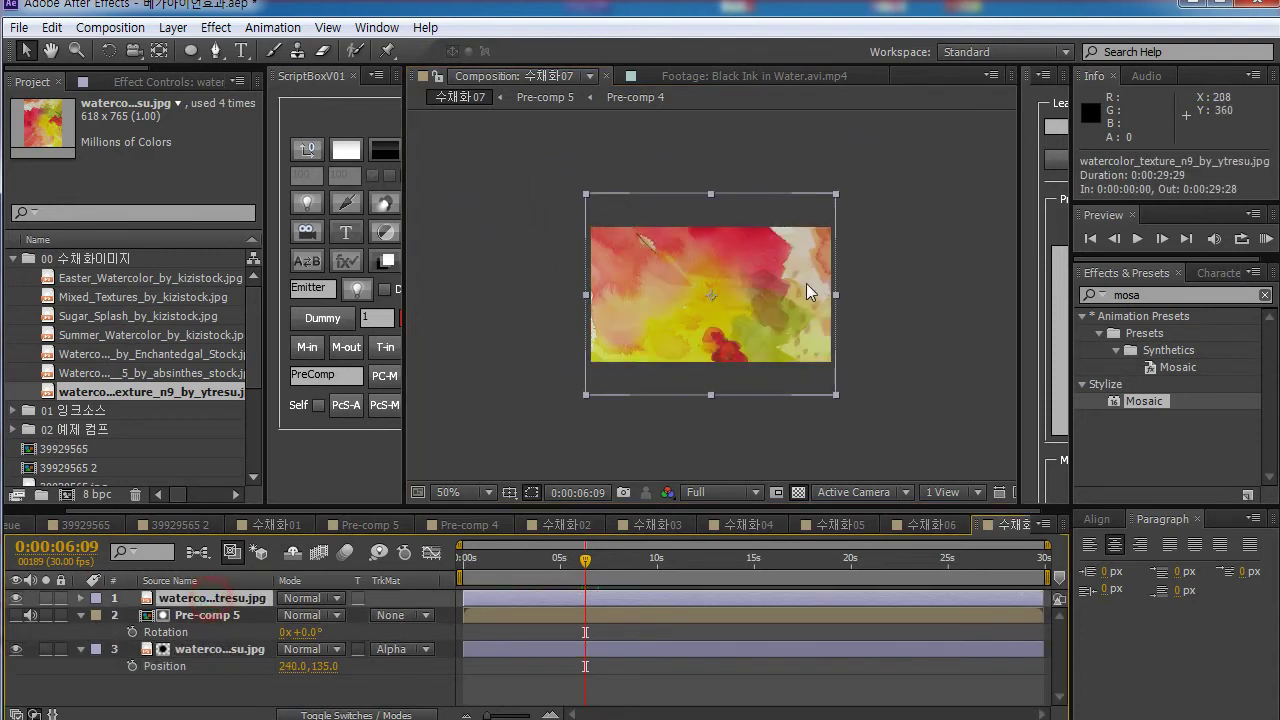
left_click(191, 51)
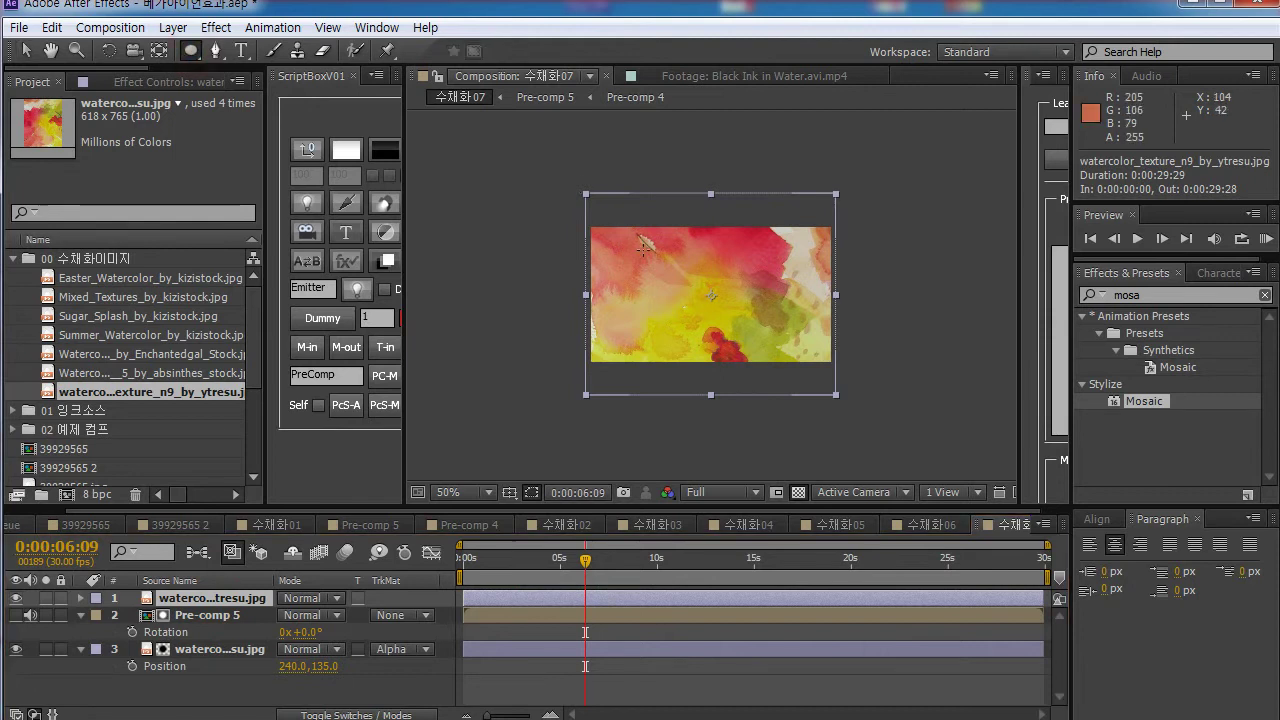
left_click_drag(643, 253, 765, 339)
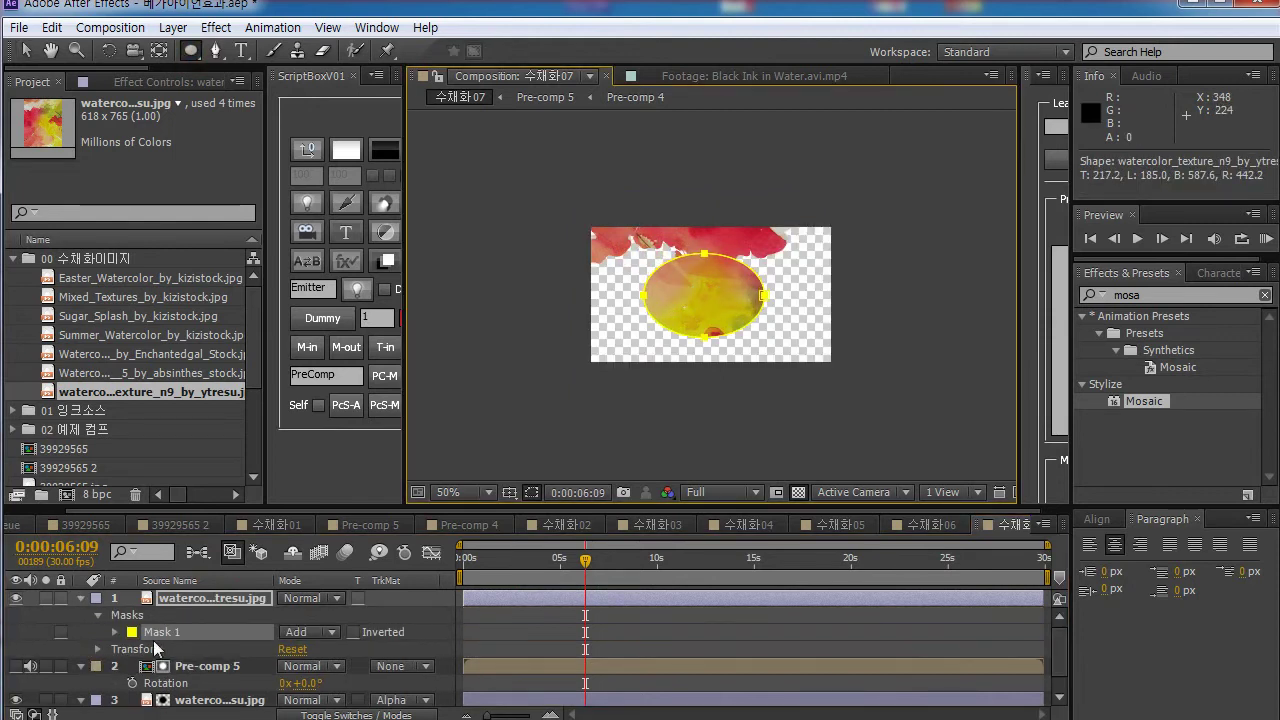
left_click(47, 598)
key("v")
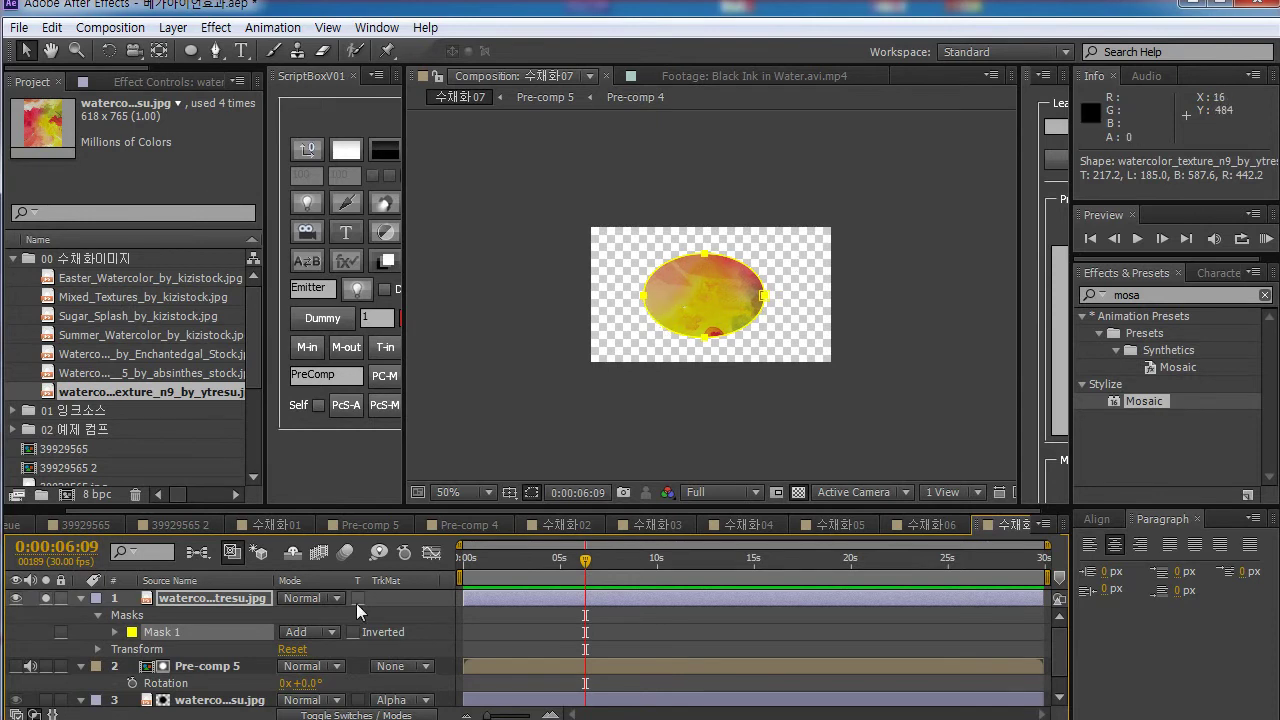
Step: Try moving the masked watercolor layer, undo the move, and switch between selecting the layer and its elliptical mask
left_click(197, 599)
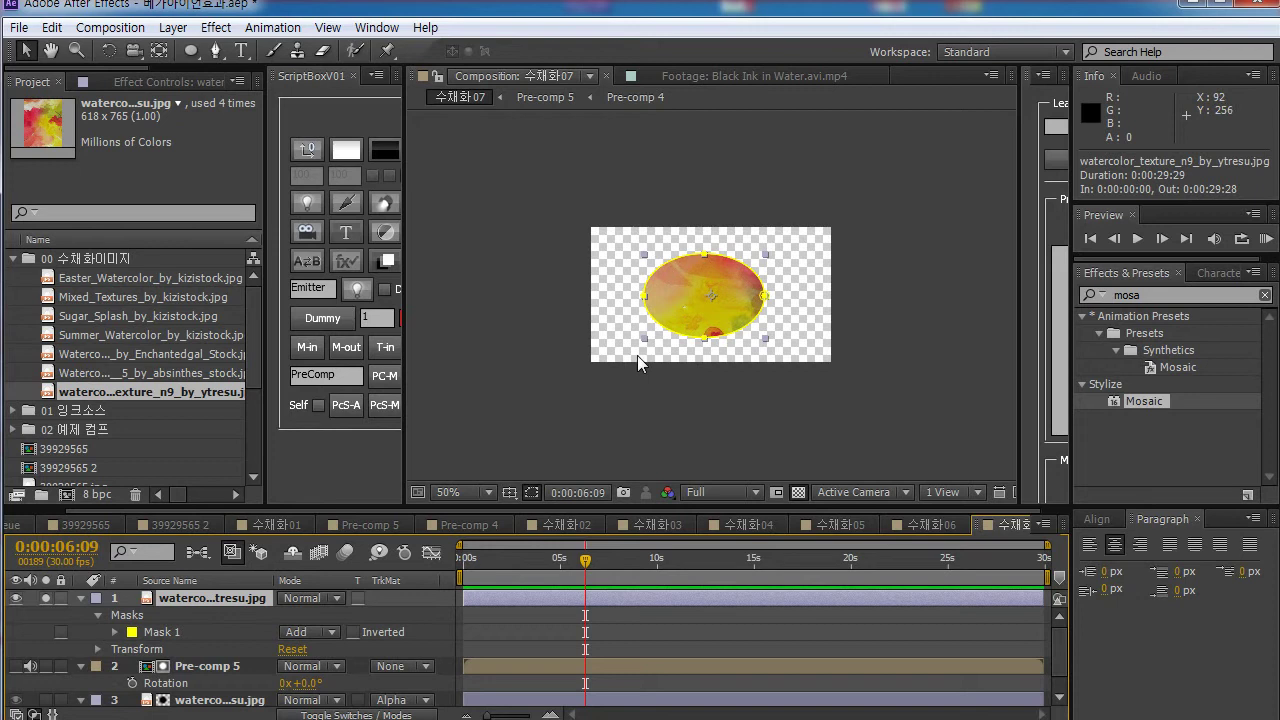
left_click(157, 633)
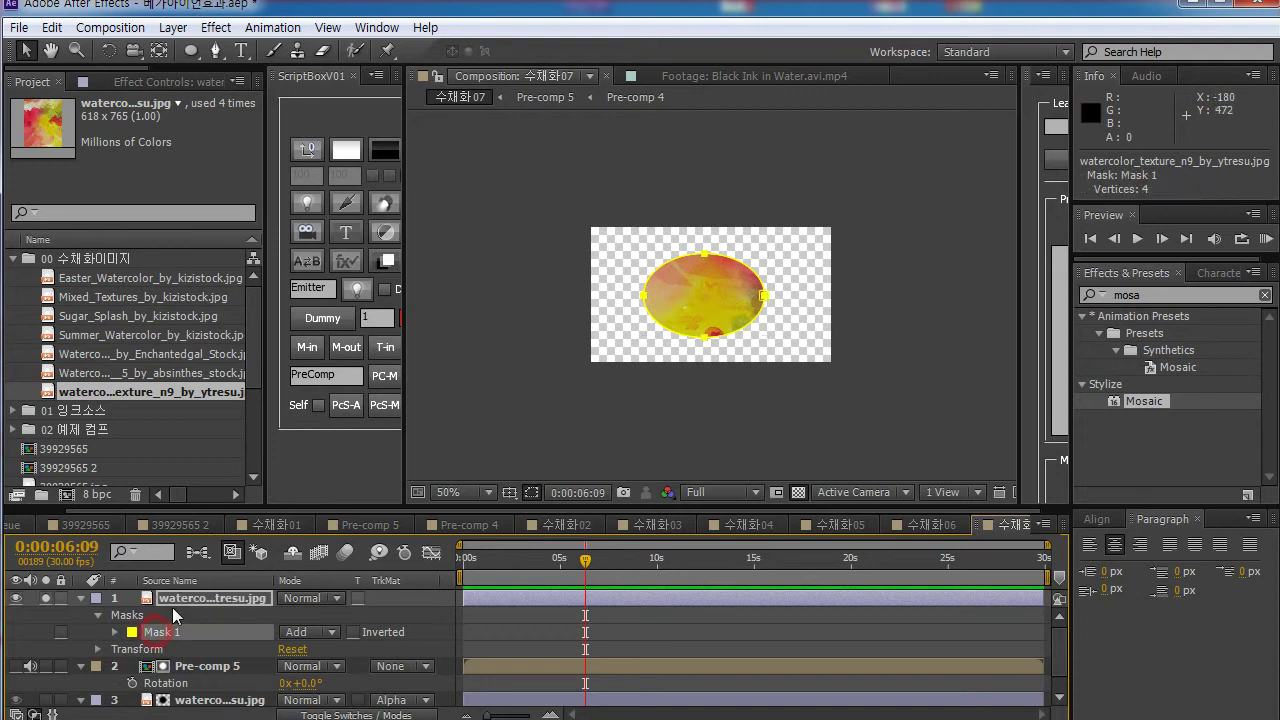
left_click(176, 601)
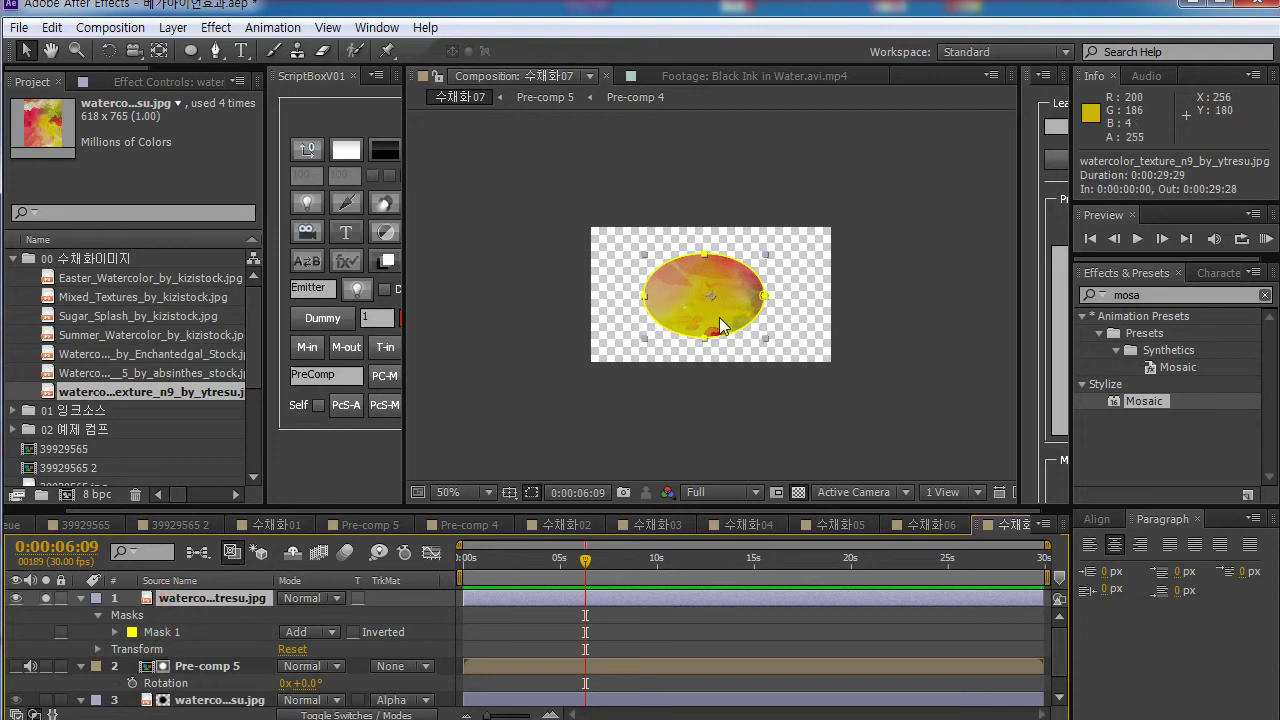
mouse_move(689, 309)
left_mouse_down()
mouse_move(595, 290)
mouse_move(755, 284)
mouse_move(618, 340)
mouse_move(694, 349)
mouse_move(674, 294)
left_mouse_up()
key("ctrl+z")
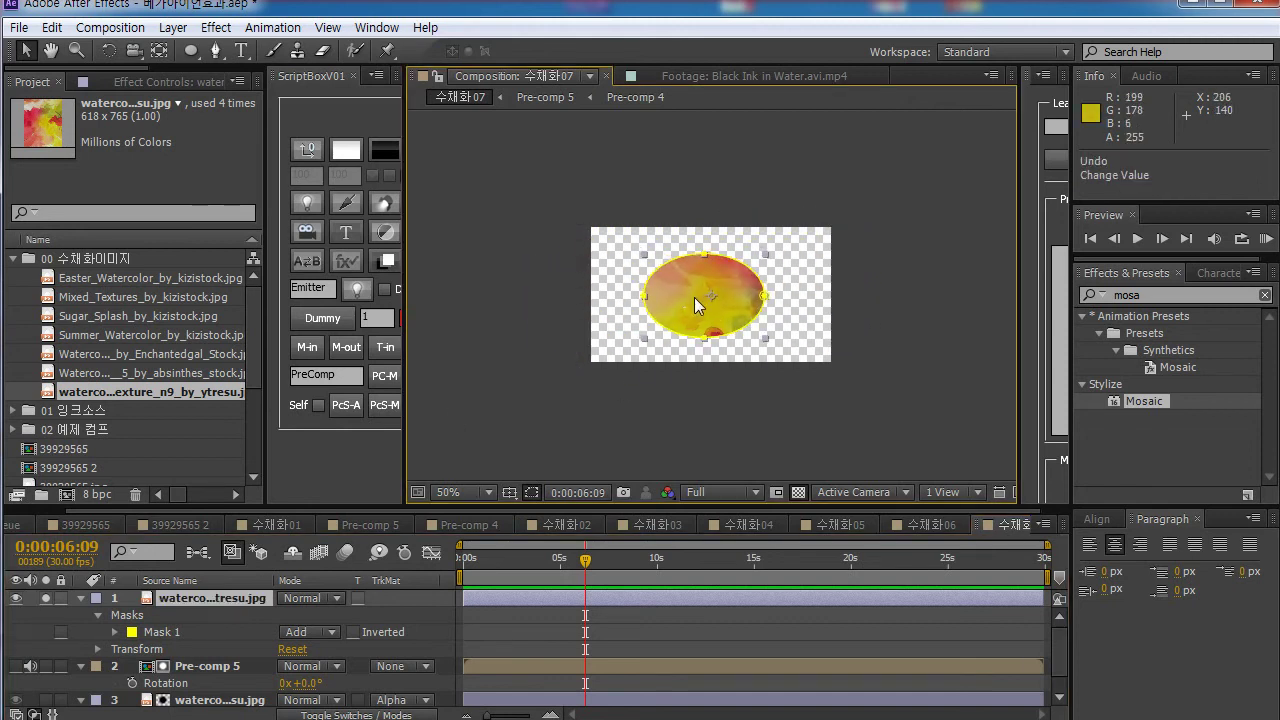
double_click(645, 297)
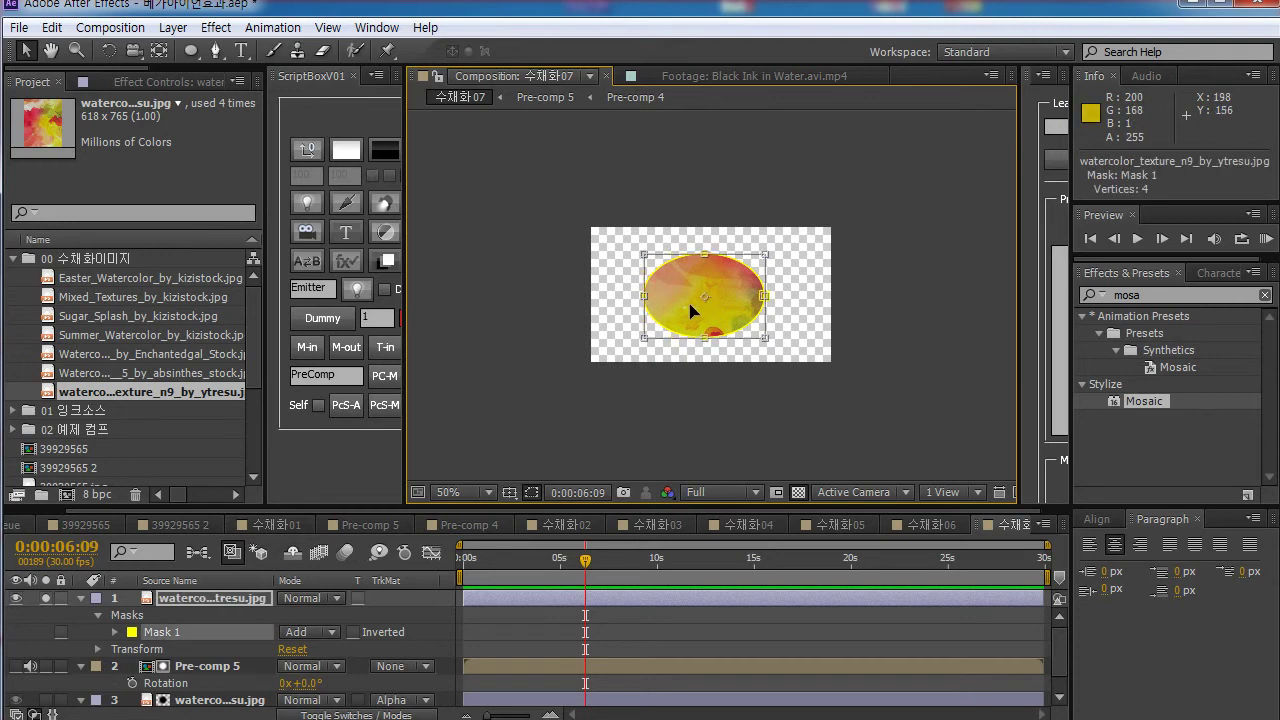
key("Return")
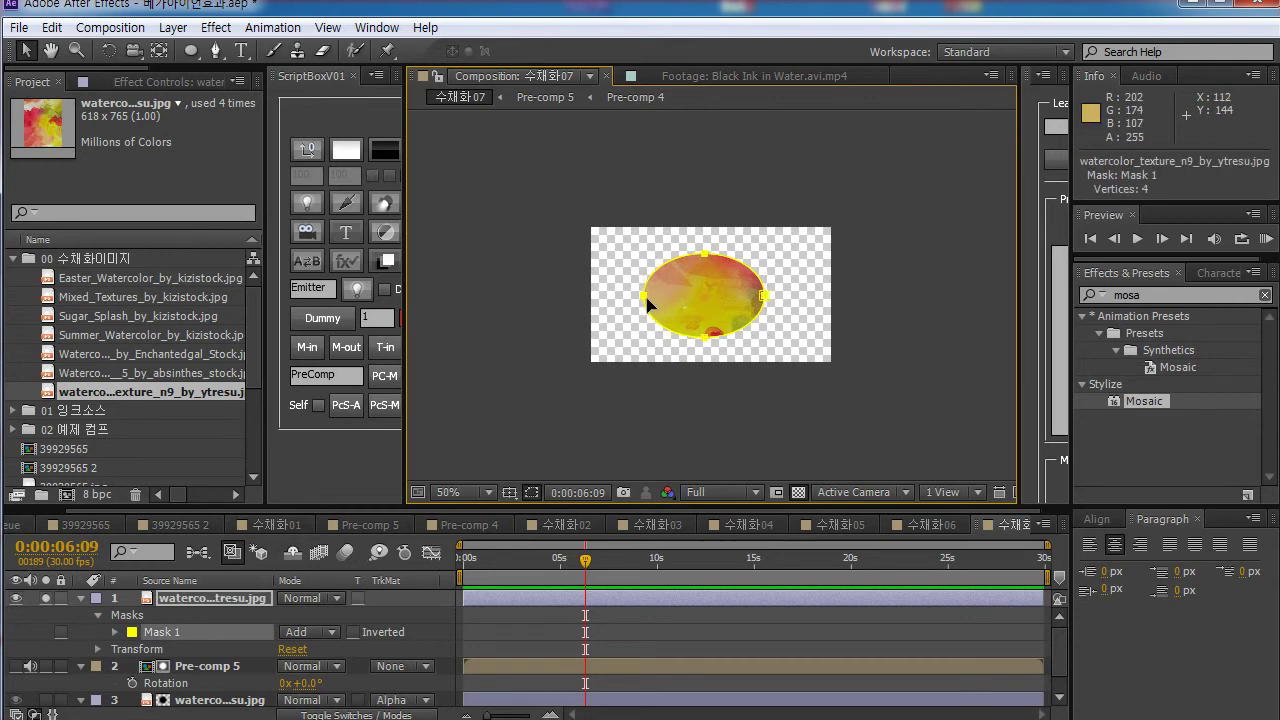
double_click(706, 297)
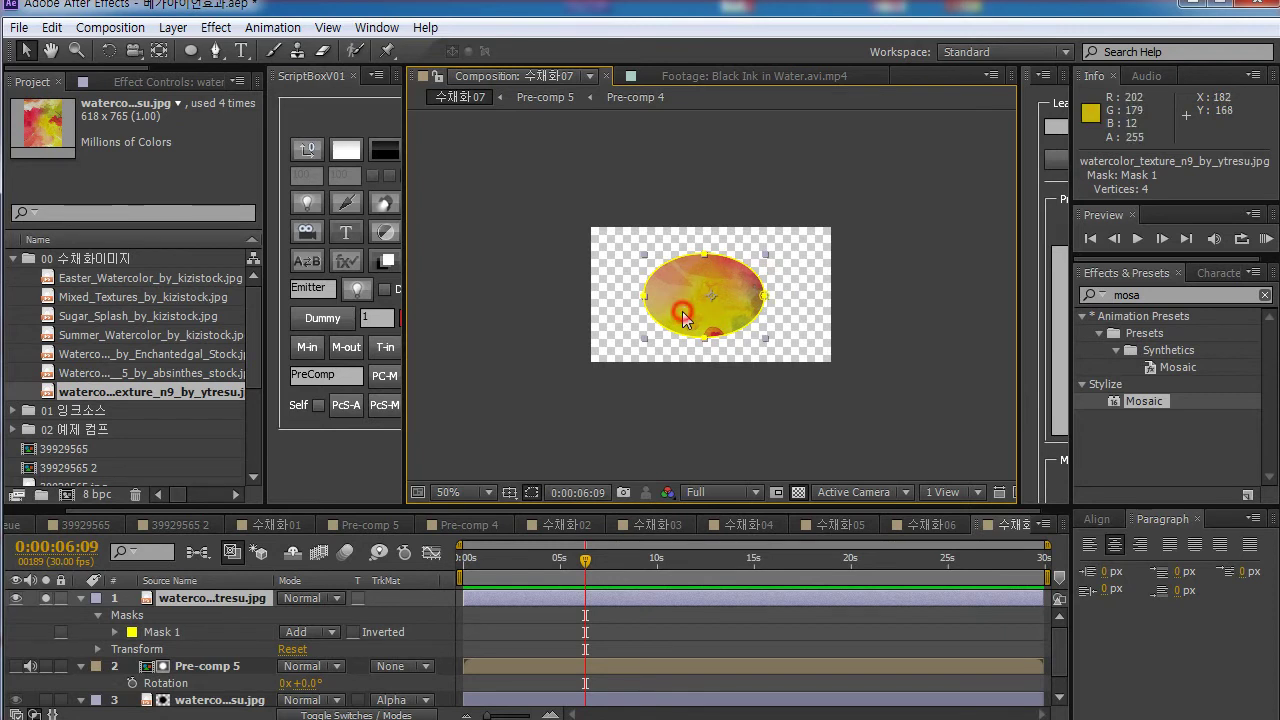
double_click(648, 296)
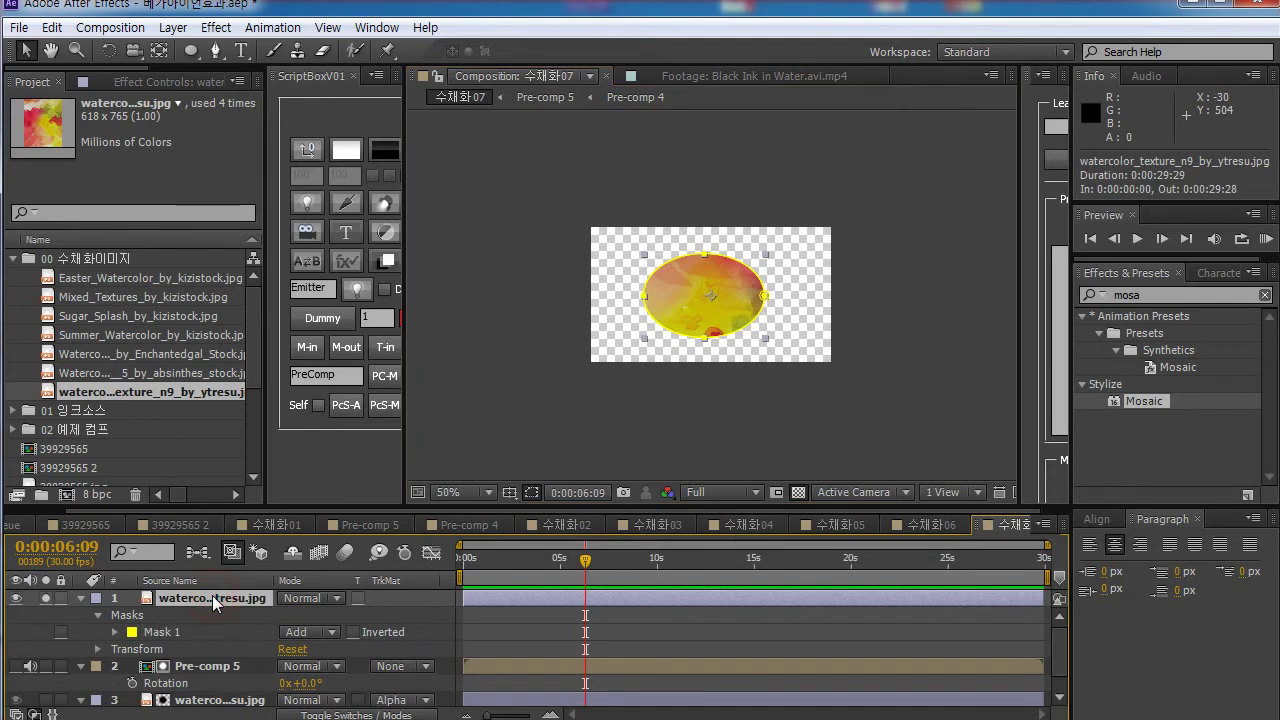
Step: Delete the masked test layer from 수채화07 and return the current time to 0:00:00:00
key("Delete")
left_click_drag(515, 554, 369, 578)
left_click(157, 632)
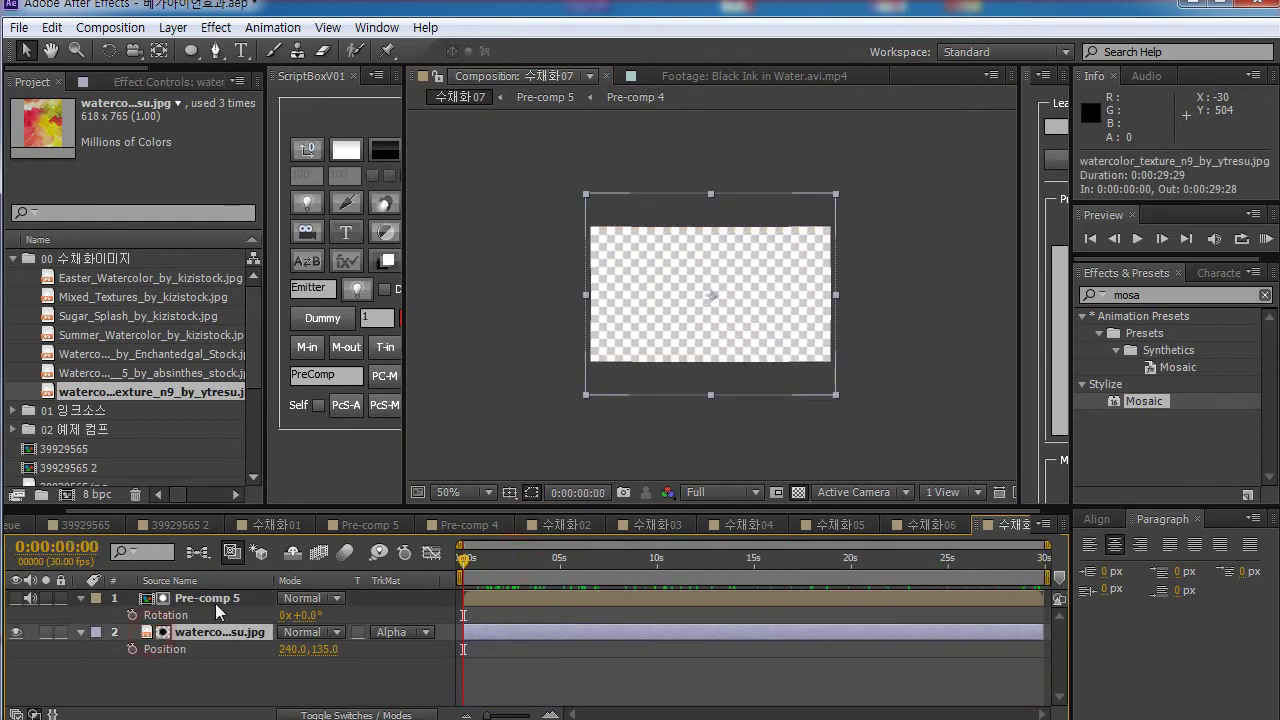
left_click(212, 599)
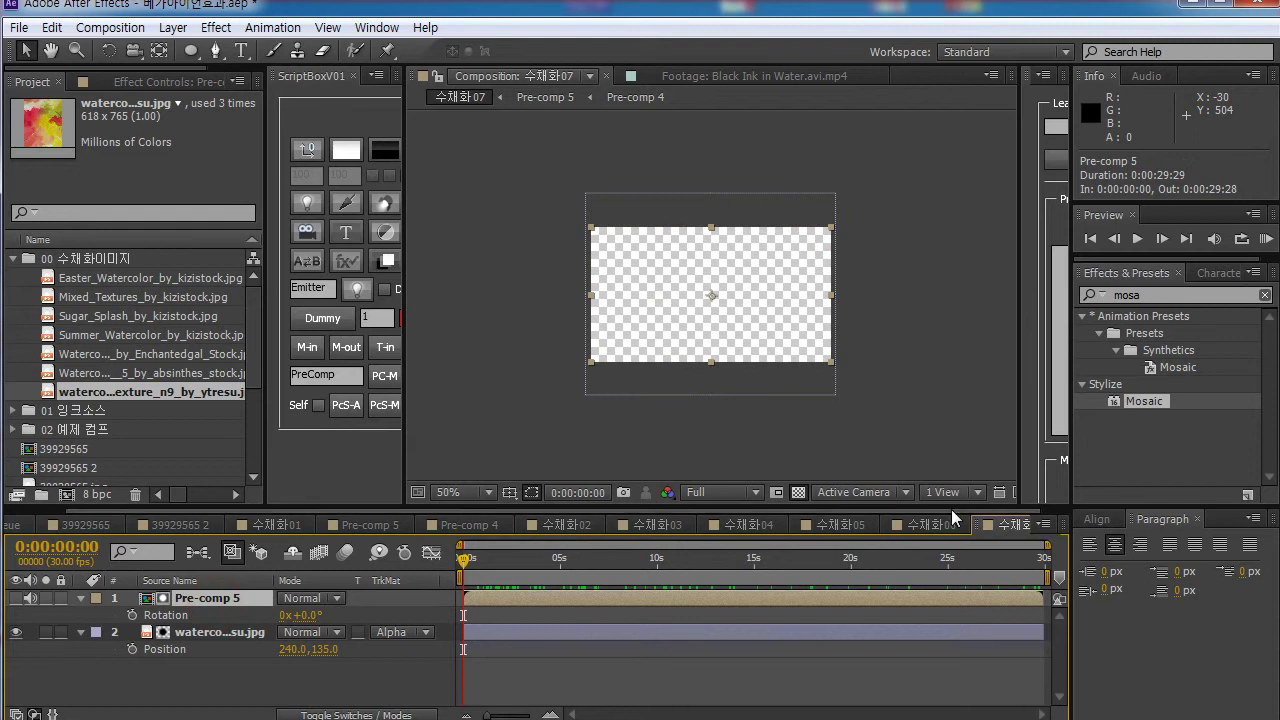
Step: Close the open watercolor compositions from 수채화07 back to 수채화02
left_click(1010, 524)
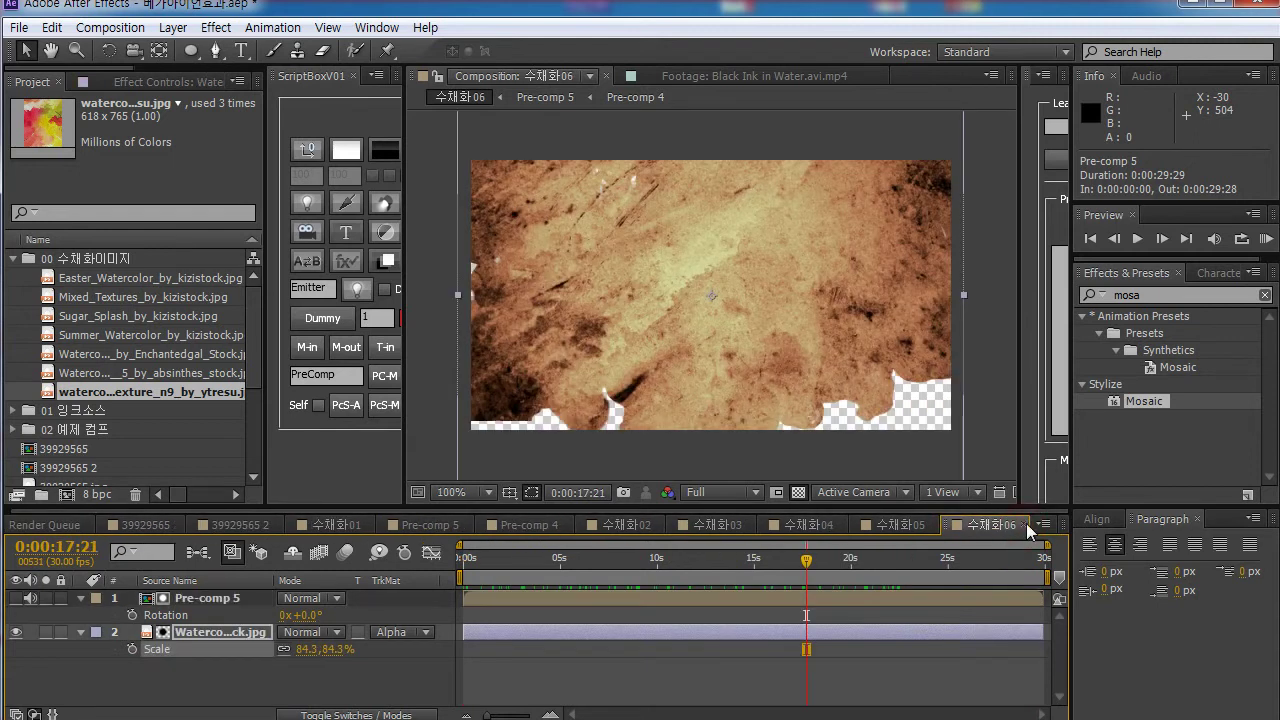
left_click(1022, 523)
left_click(939, 519)
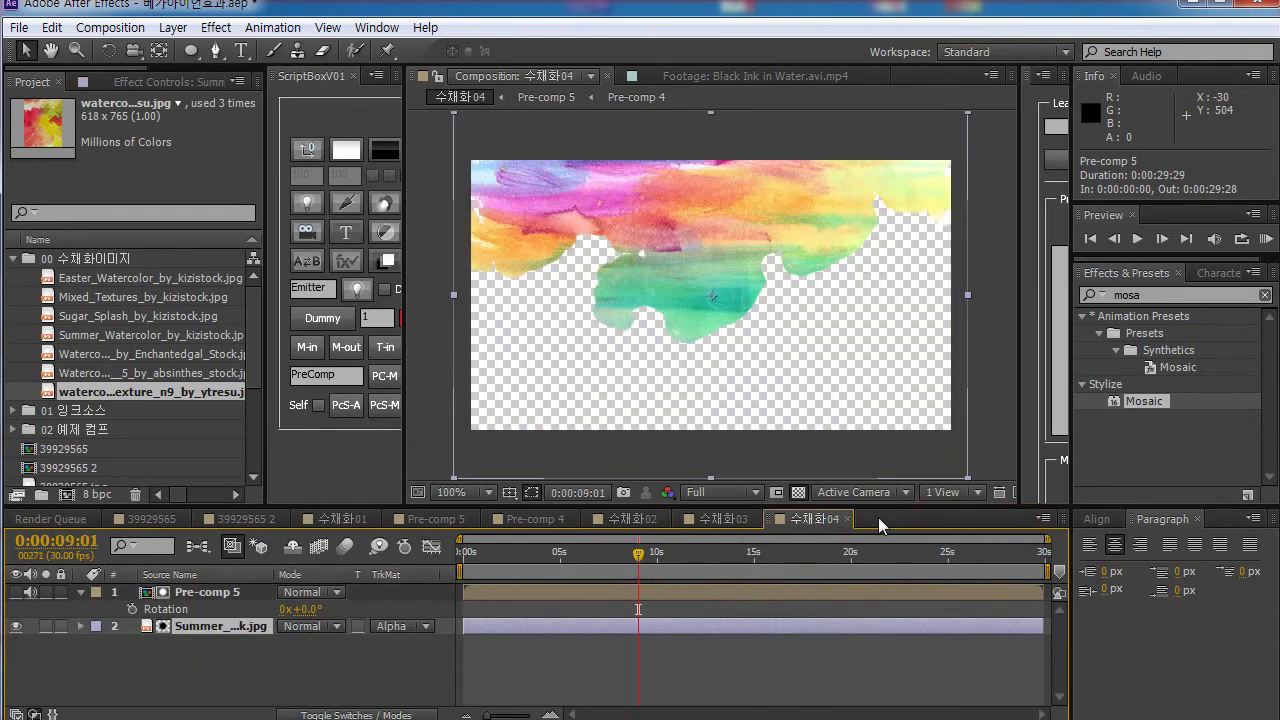
left_click(849, 519)
left_click(760, 520)
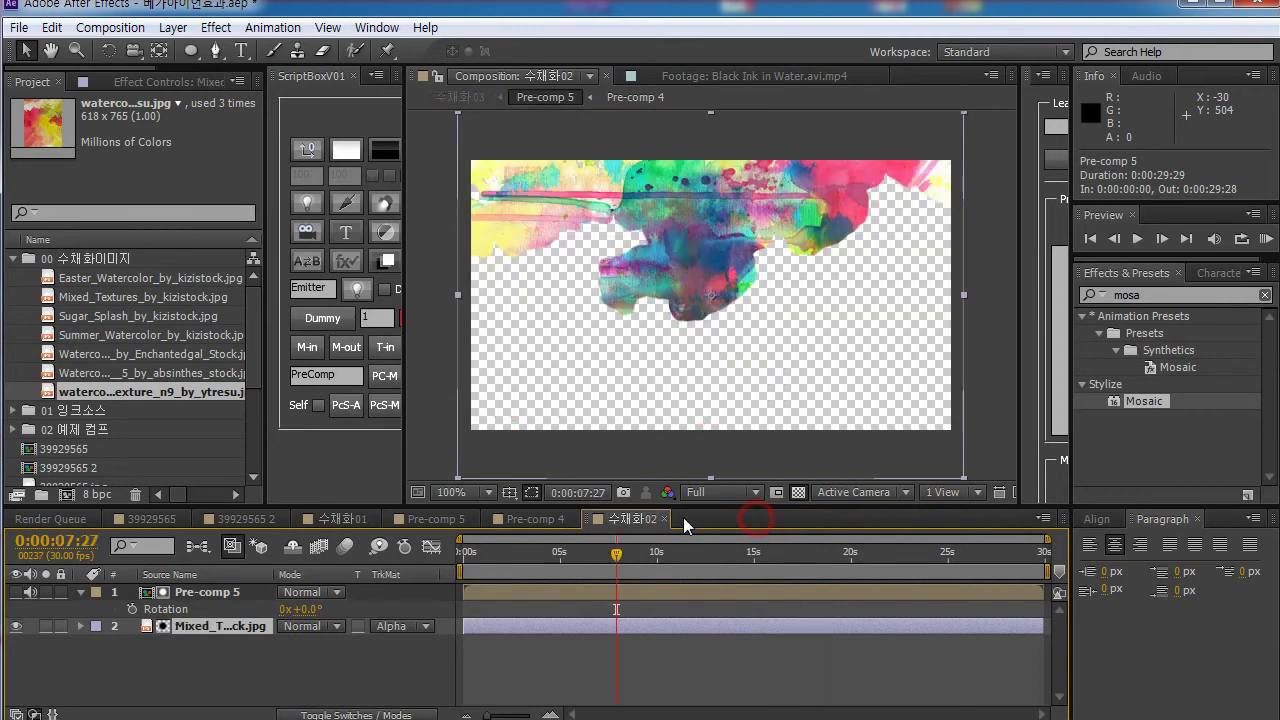
left_click(666, 519)
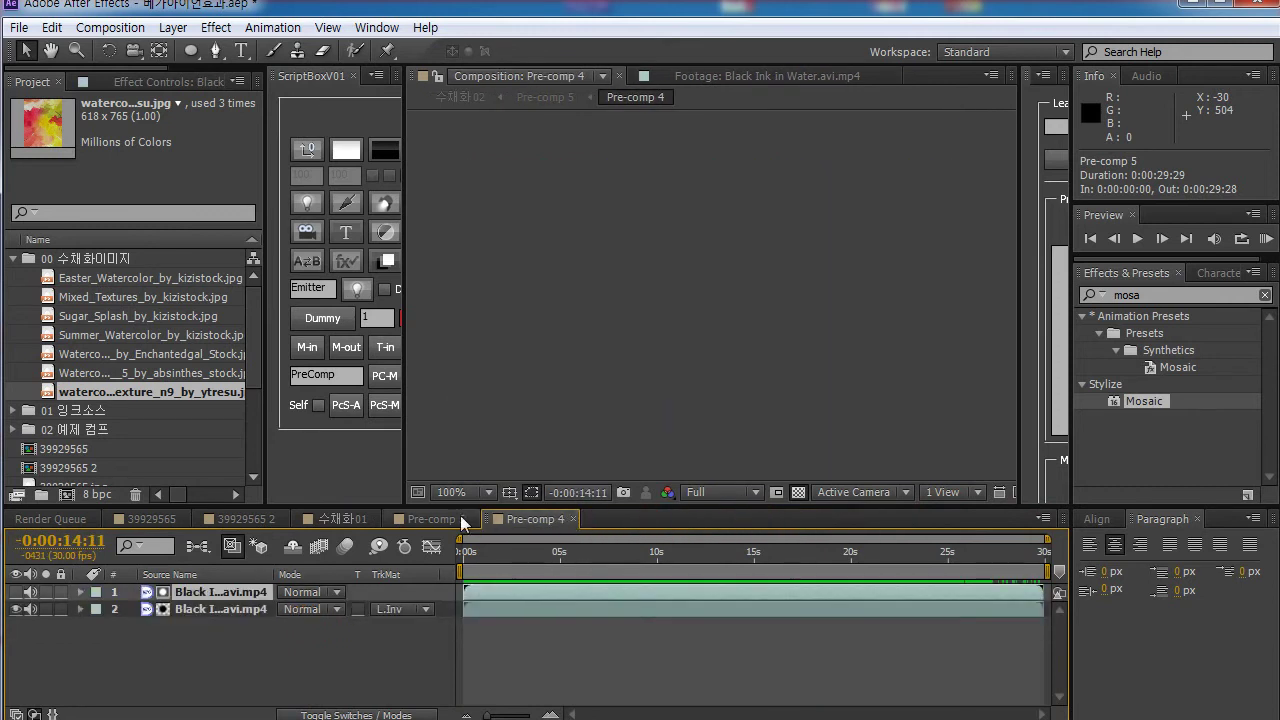
Step: Close the Pre-comp 4 and 수채화01 compositions
left_click(418, 519)
left_click(516, 520)
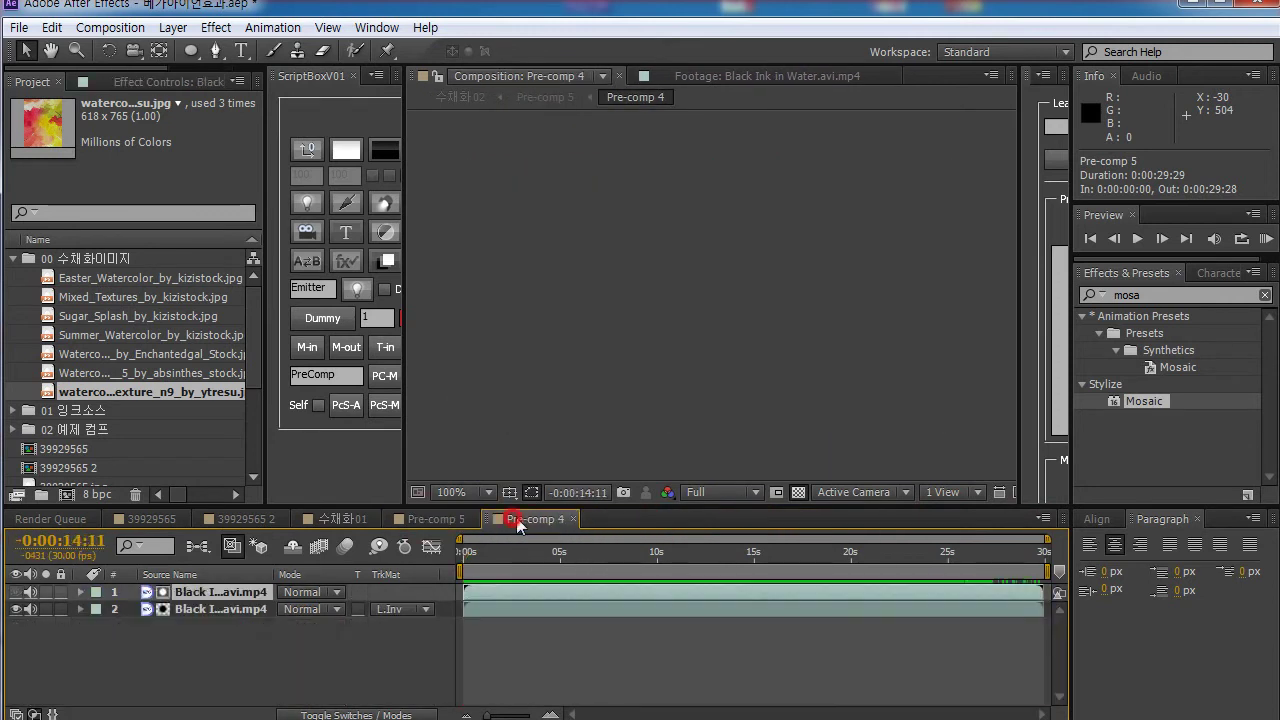
left_click(573, 519)
left_click(342, 519)
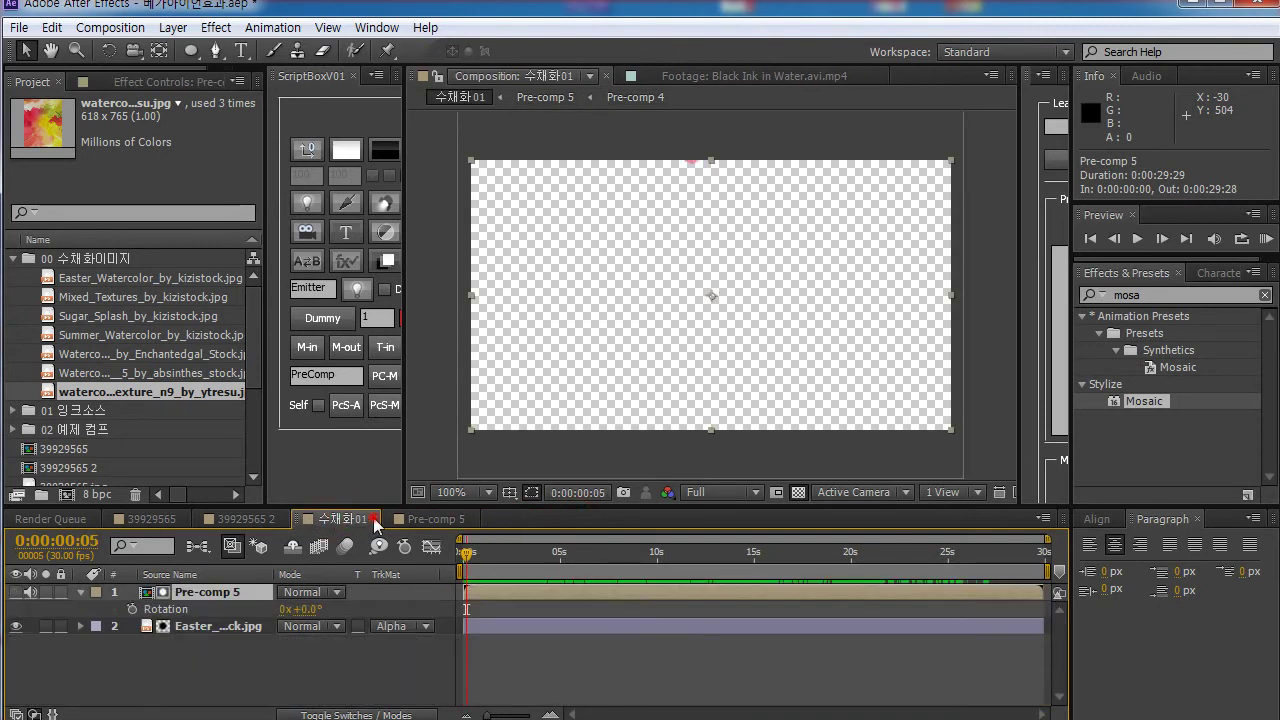
left_click(374, 519)
Step: Switch to the 39929565 2 composition at 0;00;00;06, enlarge the timeline to show its layers down to 11, and fit the composition view
left_click(242, 519)
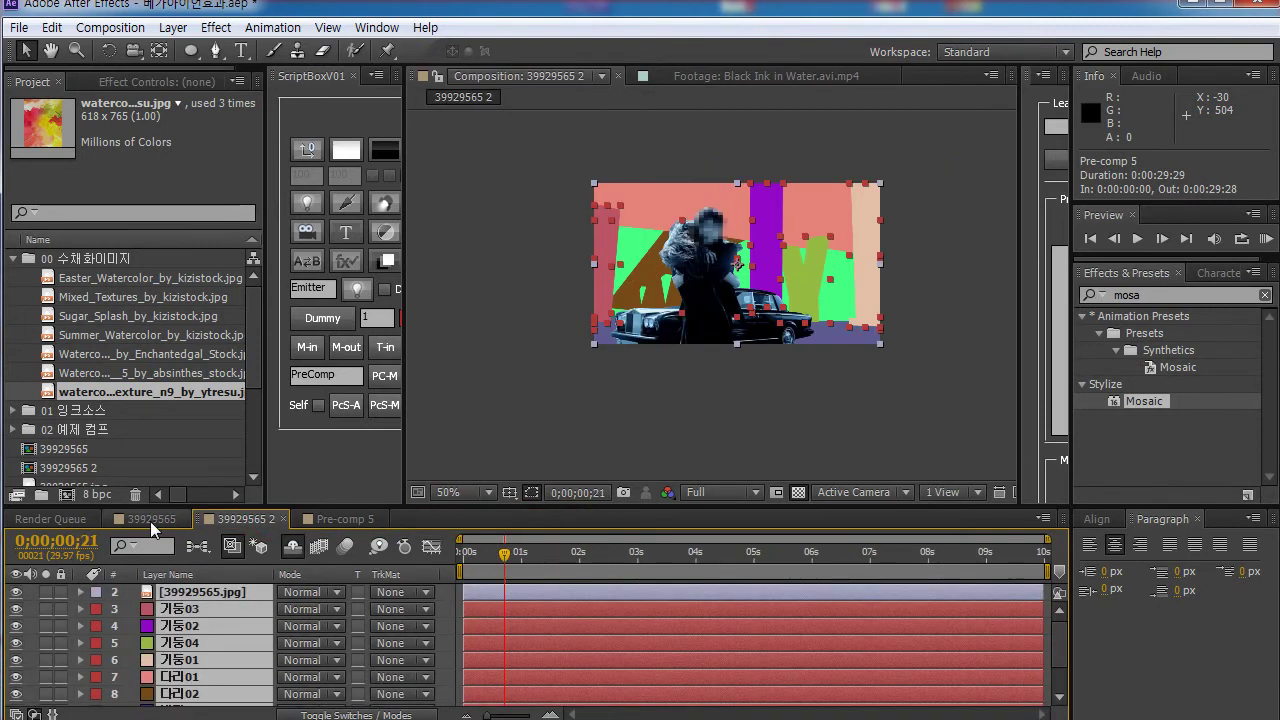
left_click_drag(504, 553, 473, 567)
left_click(148, 519)
left_click(215, 519)
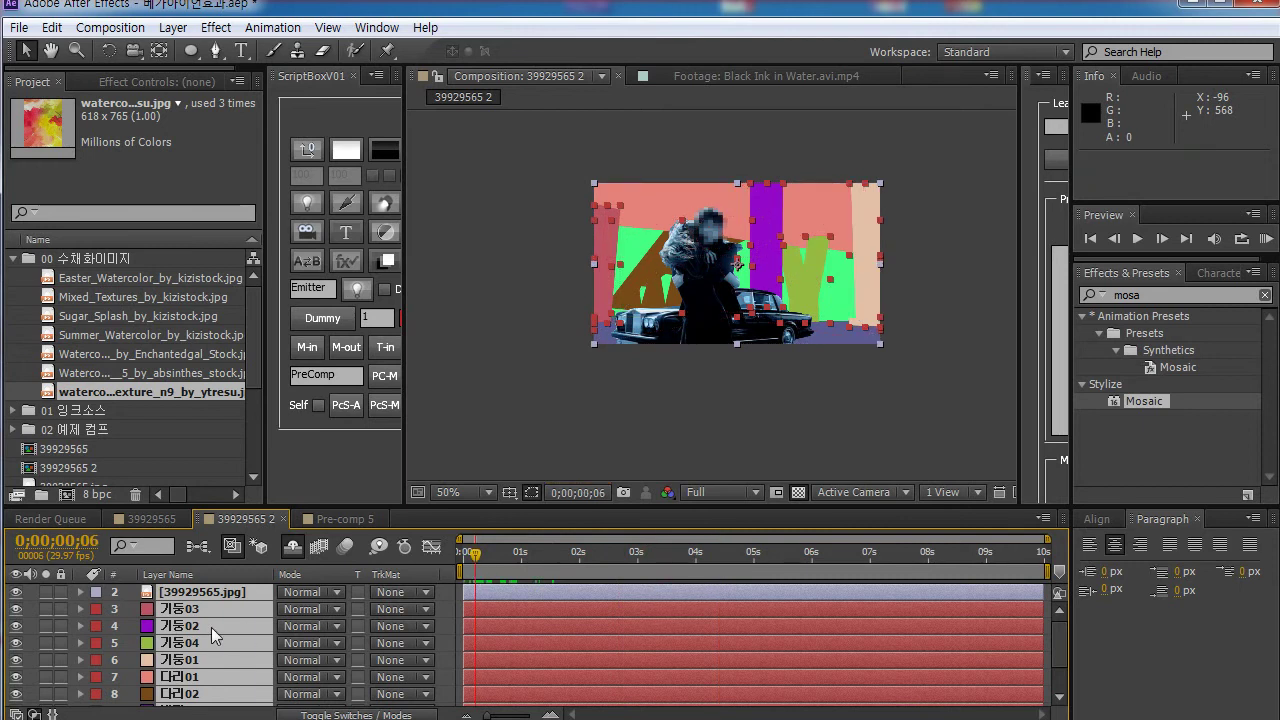
left_click_drag(355, 507, 366, 408)
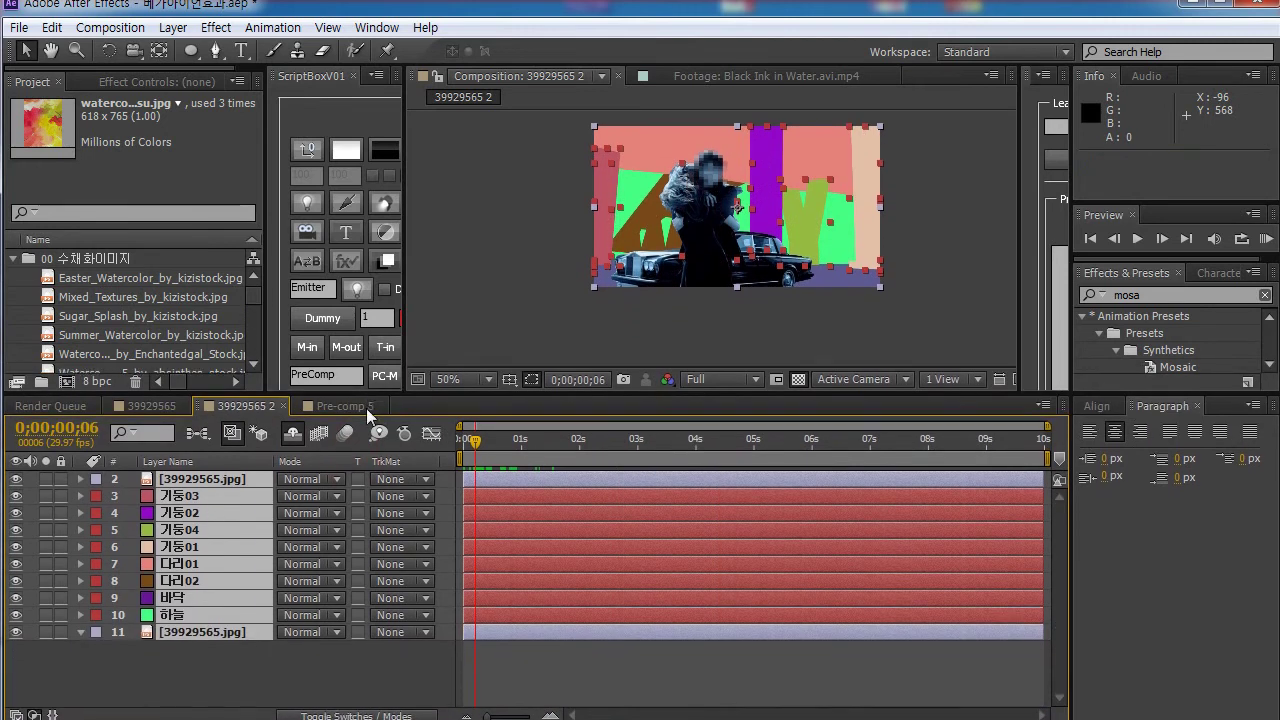
left_click(481, 399)
left_click(478, 413)
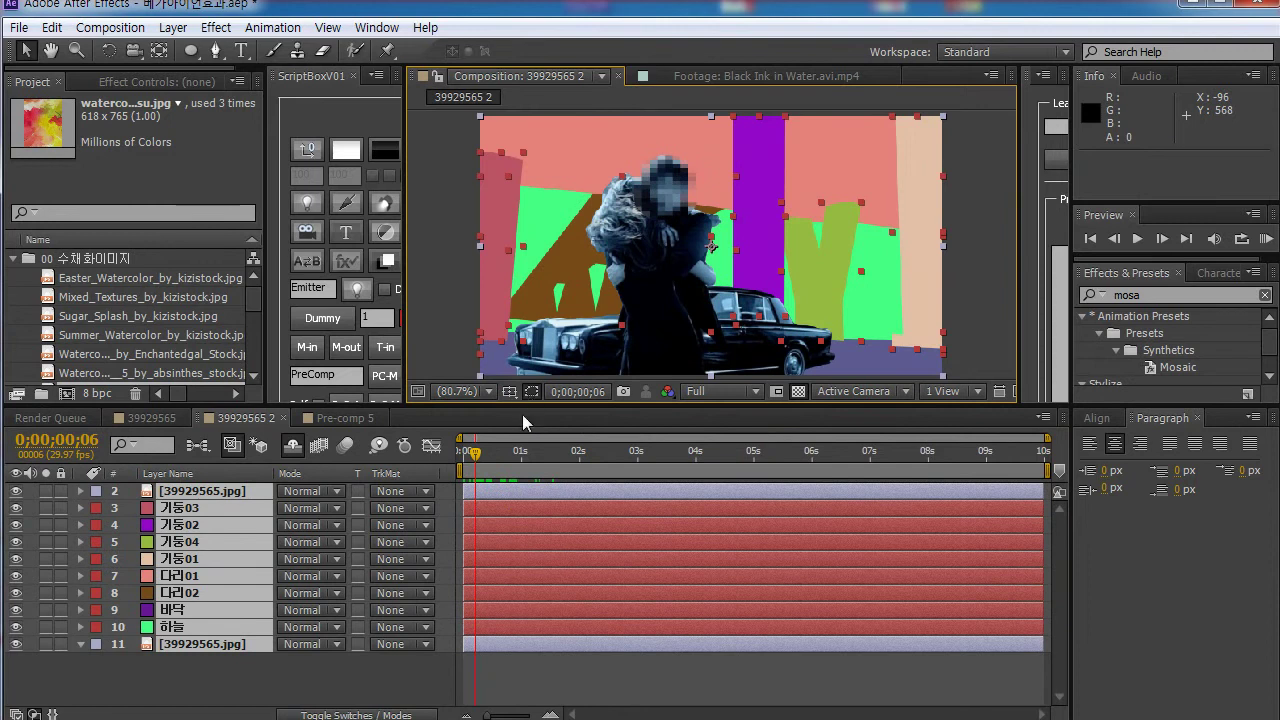
Step: Select the eight coloured background layers from 기둥03 through 하늘, leaving both 39929565.jpg layers unselected
left_click(185, 692)
left_click(175, 627)
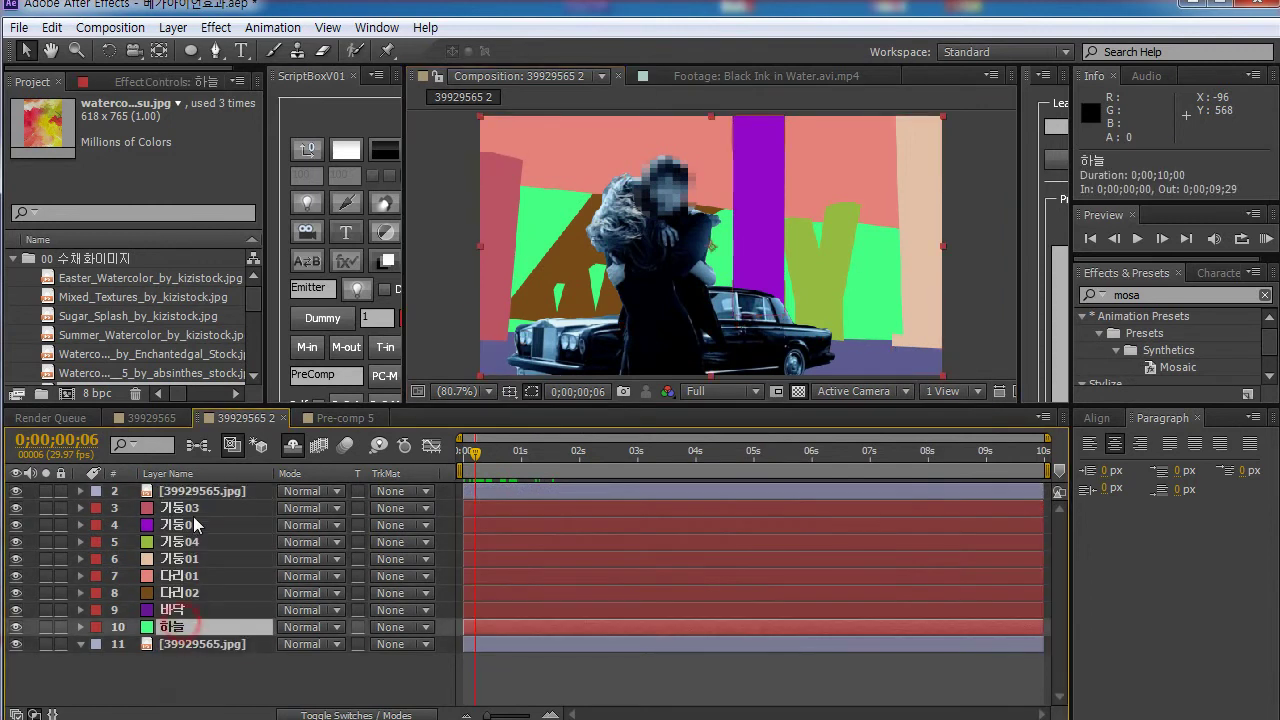
left_click(190, 508, "shift")
left_click(266, 687)
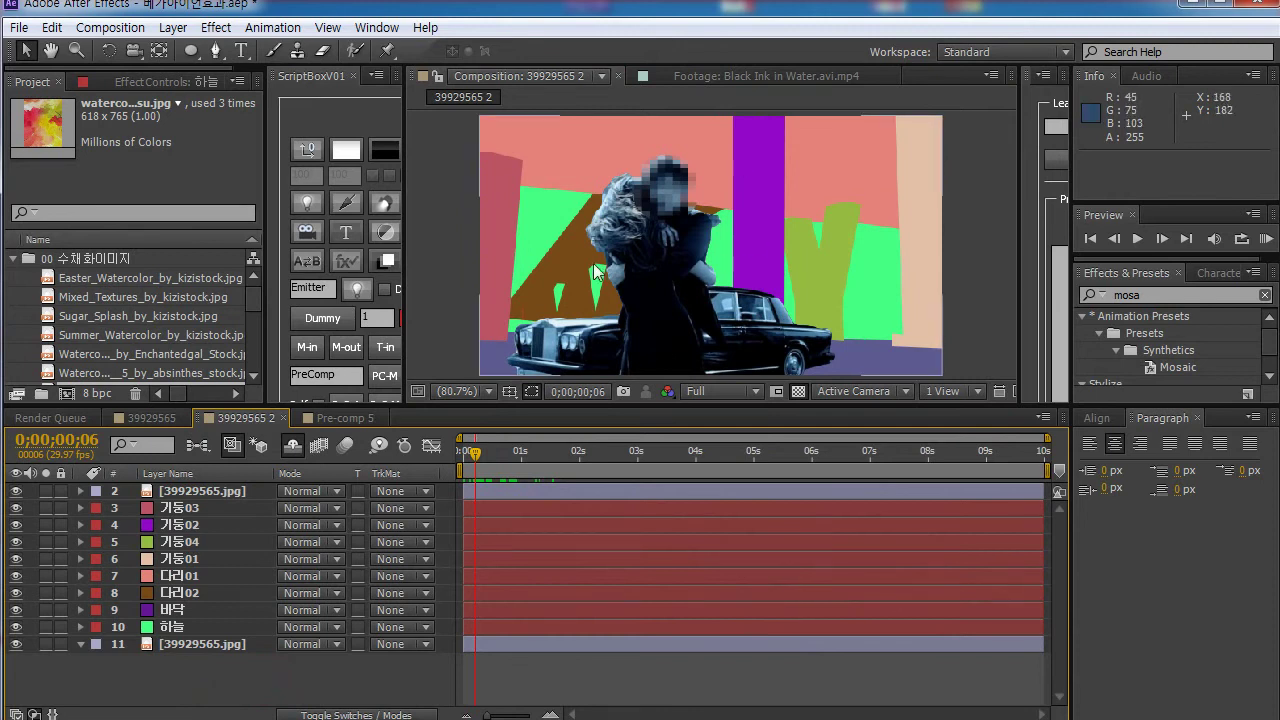
left_click(185, 491)
left_click(185, 508)
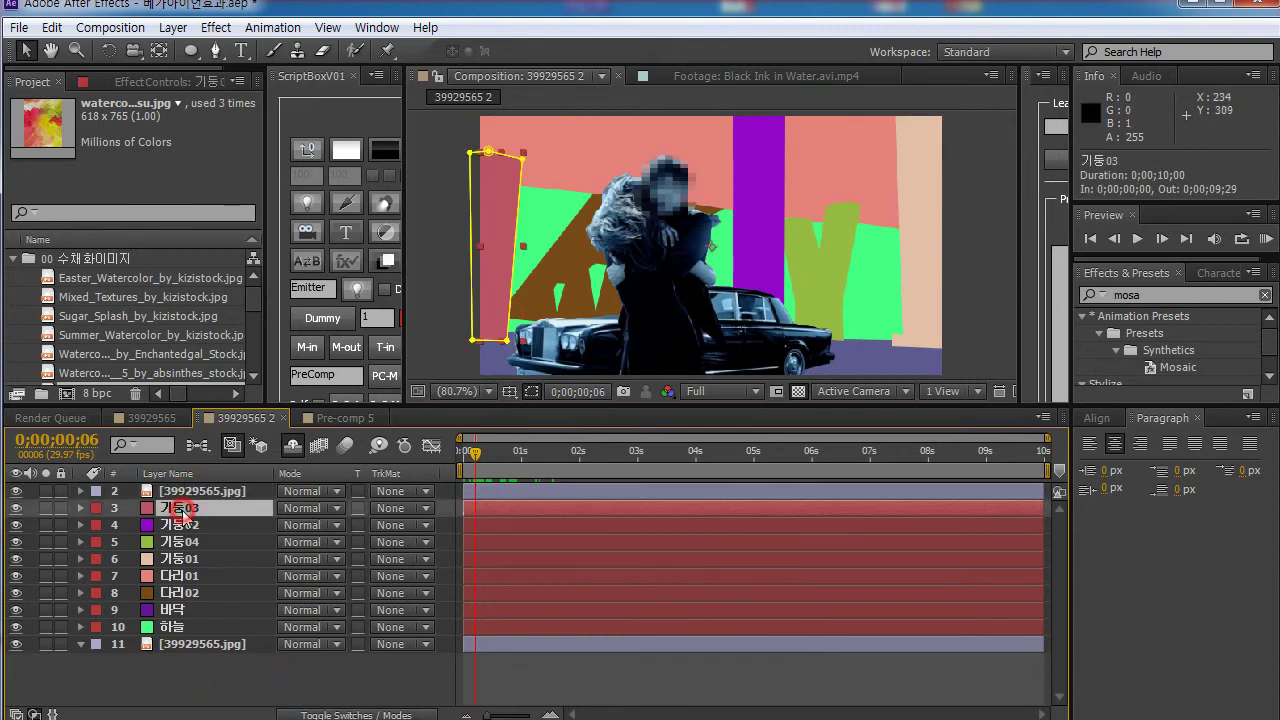
left_click(180, 626, "shift")
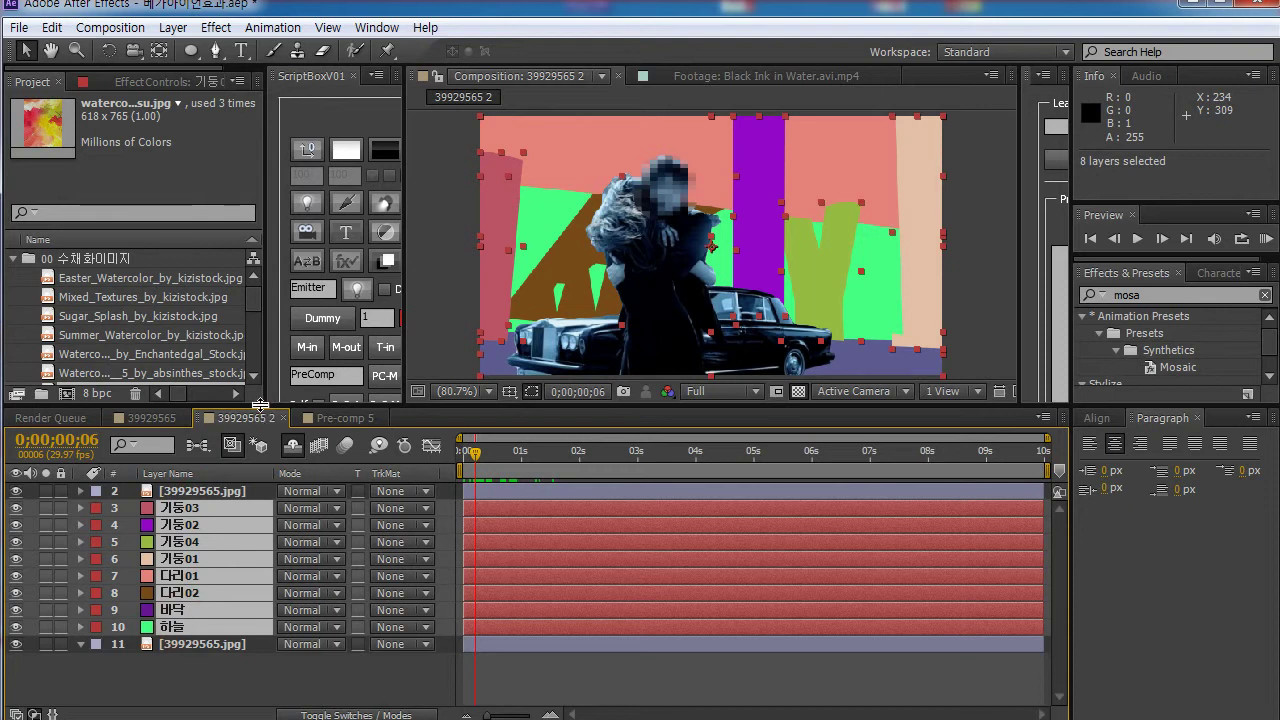
Step: Add the 수채화01 composition to the 39929565 2 timeline as a layer directly above 기둥03
left_click_drag(262, 407, 258, 441)
left_click_drag(258, 318, 257, 389)
left_click(75, 297)
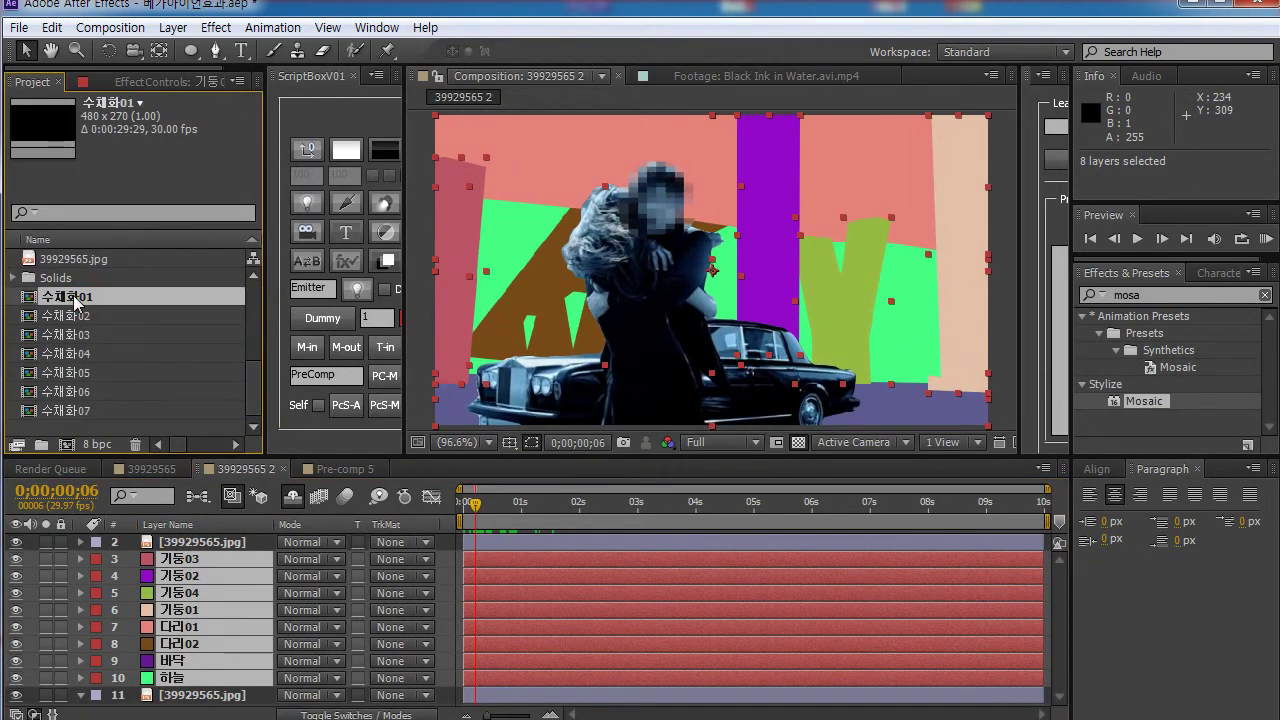
left_click_drag(70, 300, 211, 552)
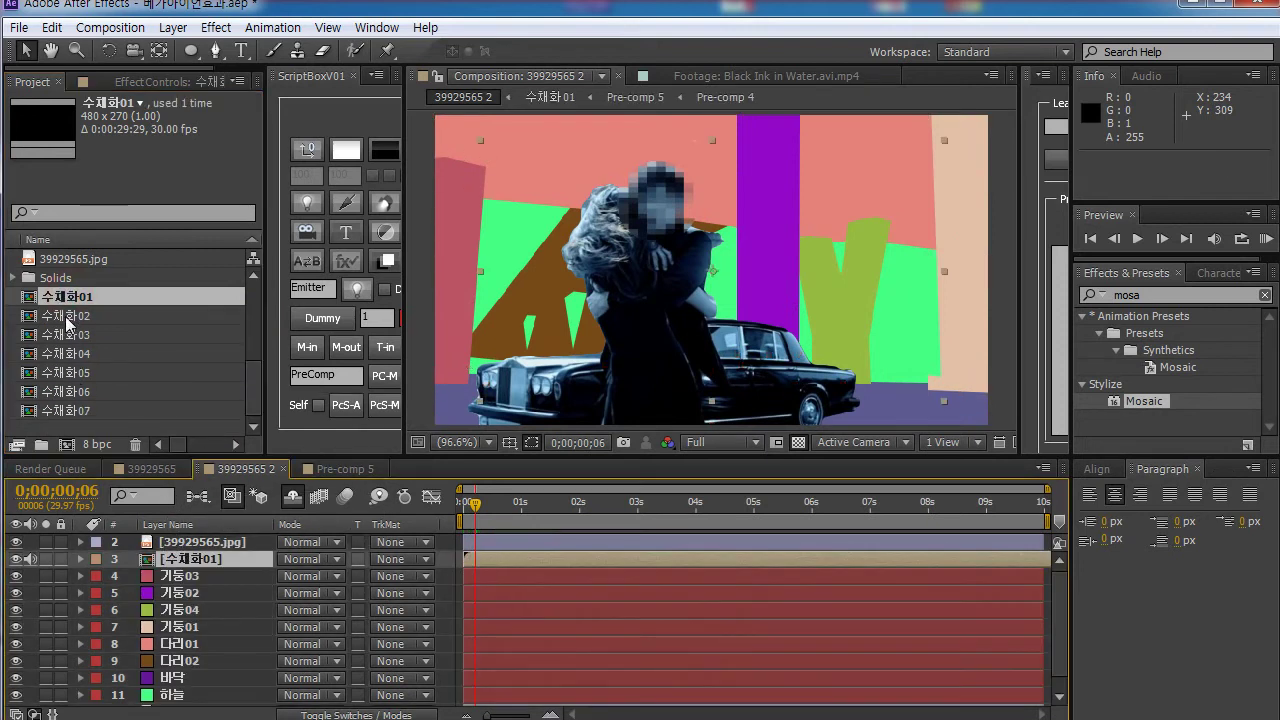
Step: Place the 수채화01 layer directly below 기둥03 and set its track matte to Alpha Matte "기둥03"
left_click_drag(68, 320, 186, 566)
left_click(188, 578)
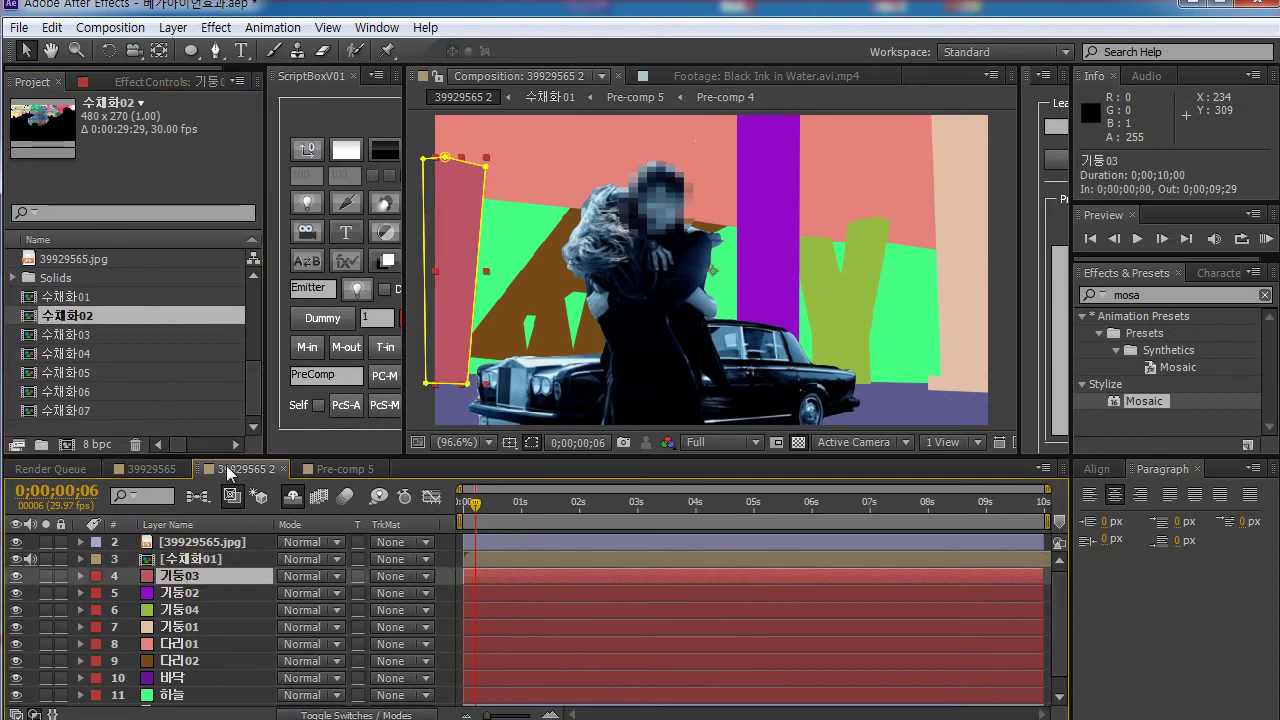
left_click(200, 559)
left_click(190, 576)
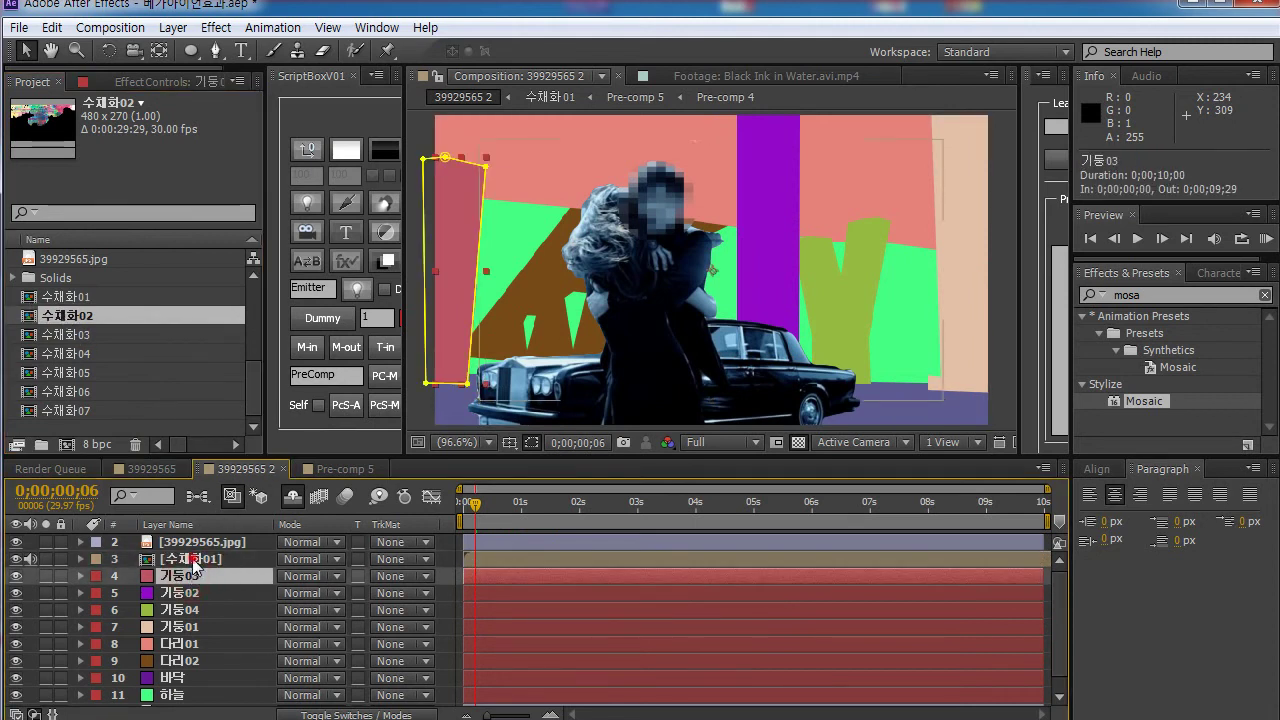
left_click_drag(200, 559, 203, 576)
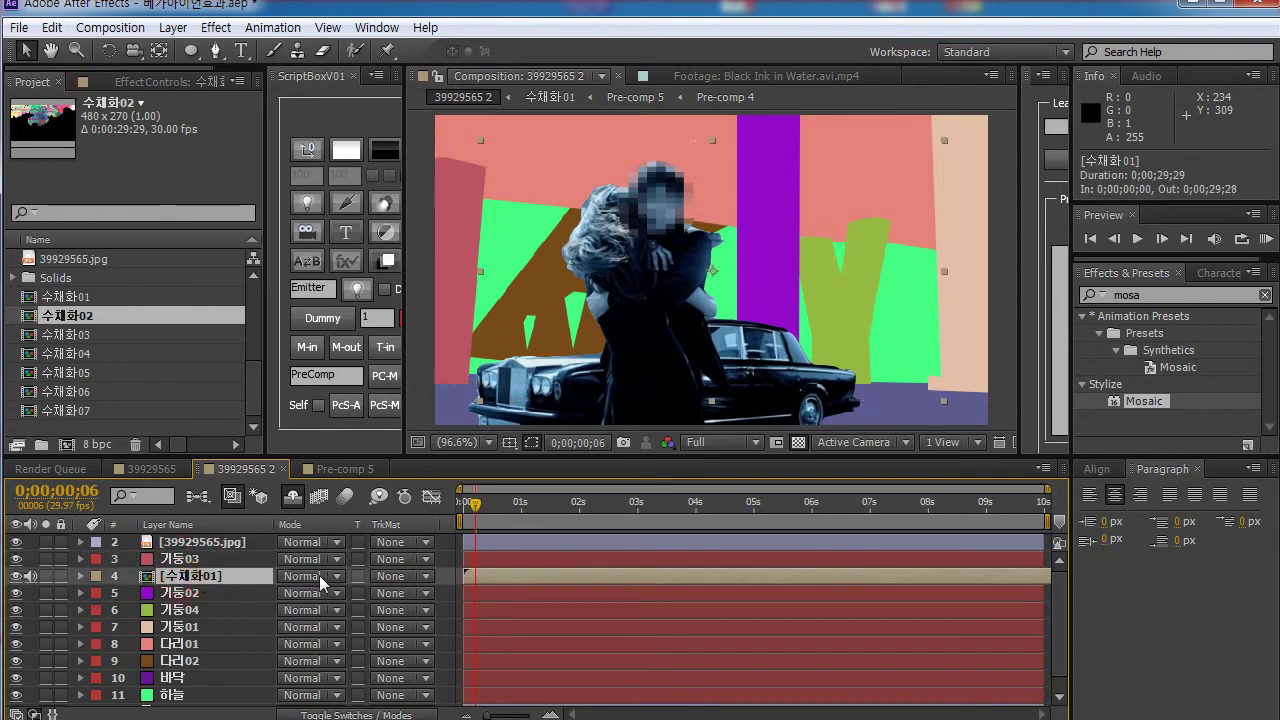
left_click(424, 576)
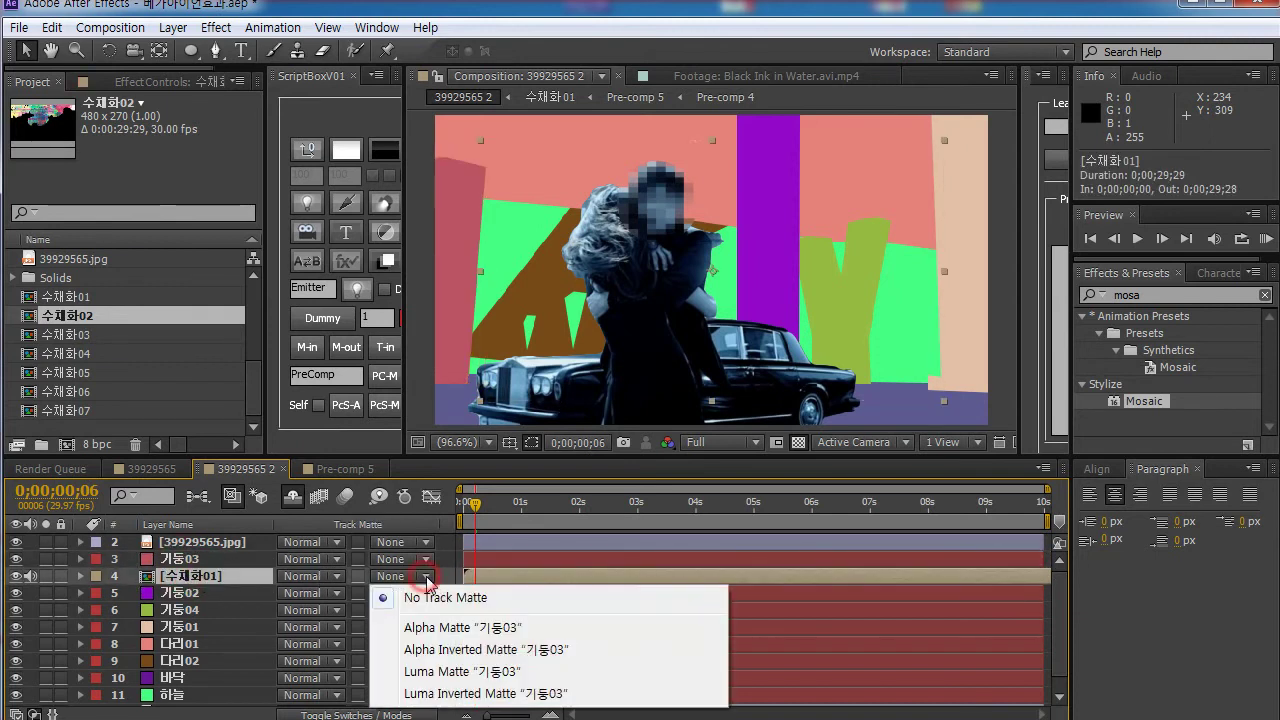
left_click(473, 630)
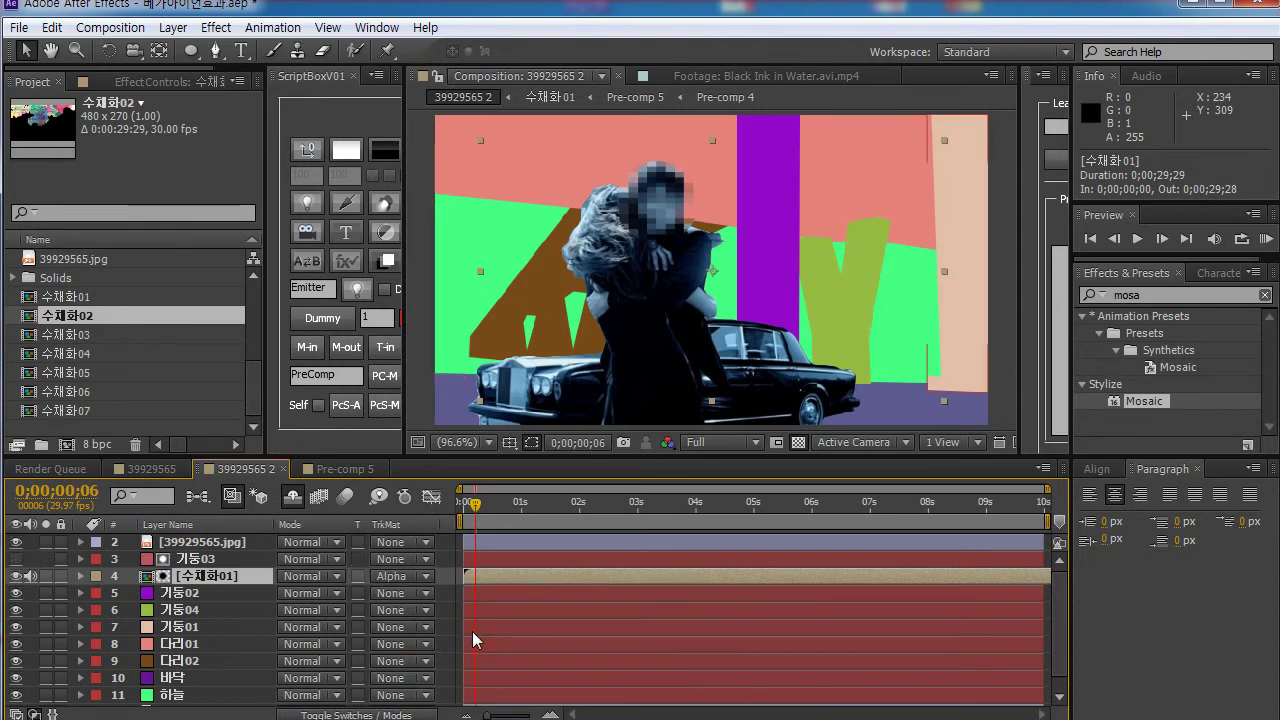
Step: Lower the composition preview resolution to Third and move the current time to 0;00;09;04
left_click_drag(463, 515, 891, 506)
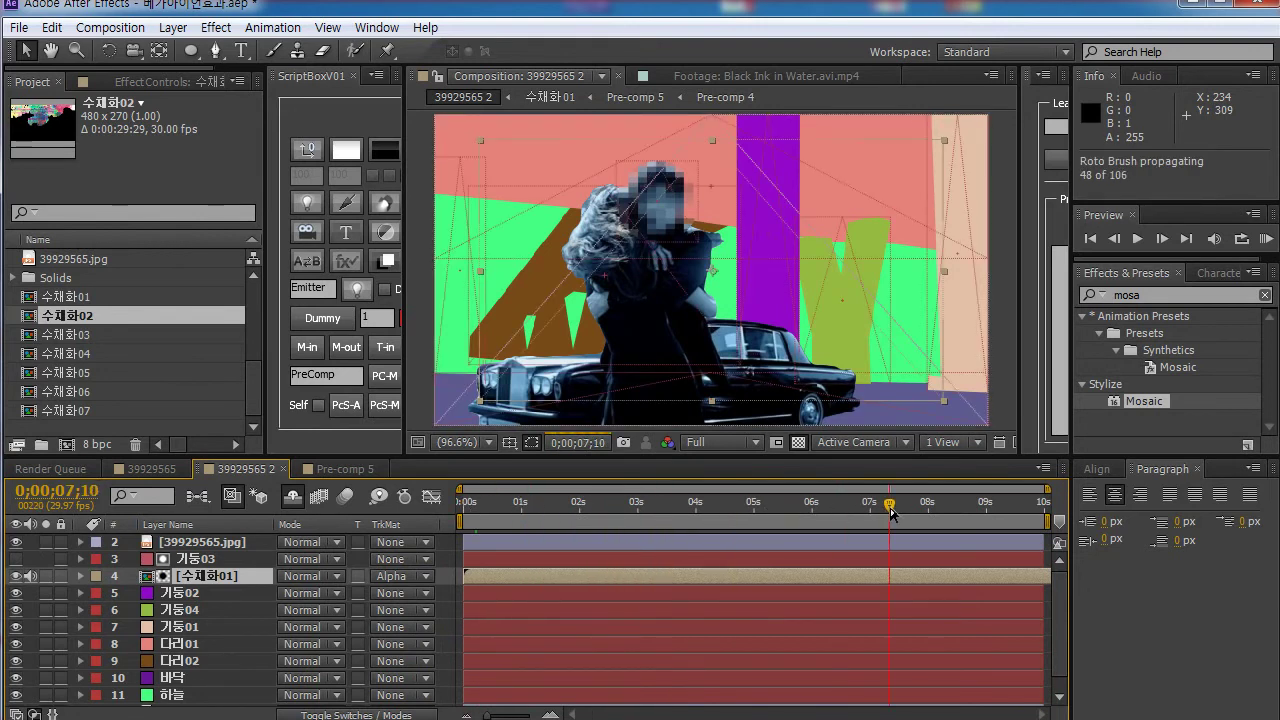
left_click(722, 442)
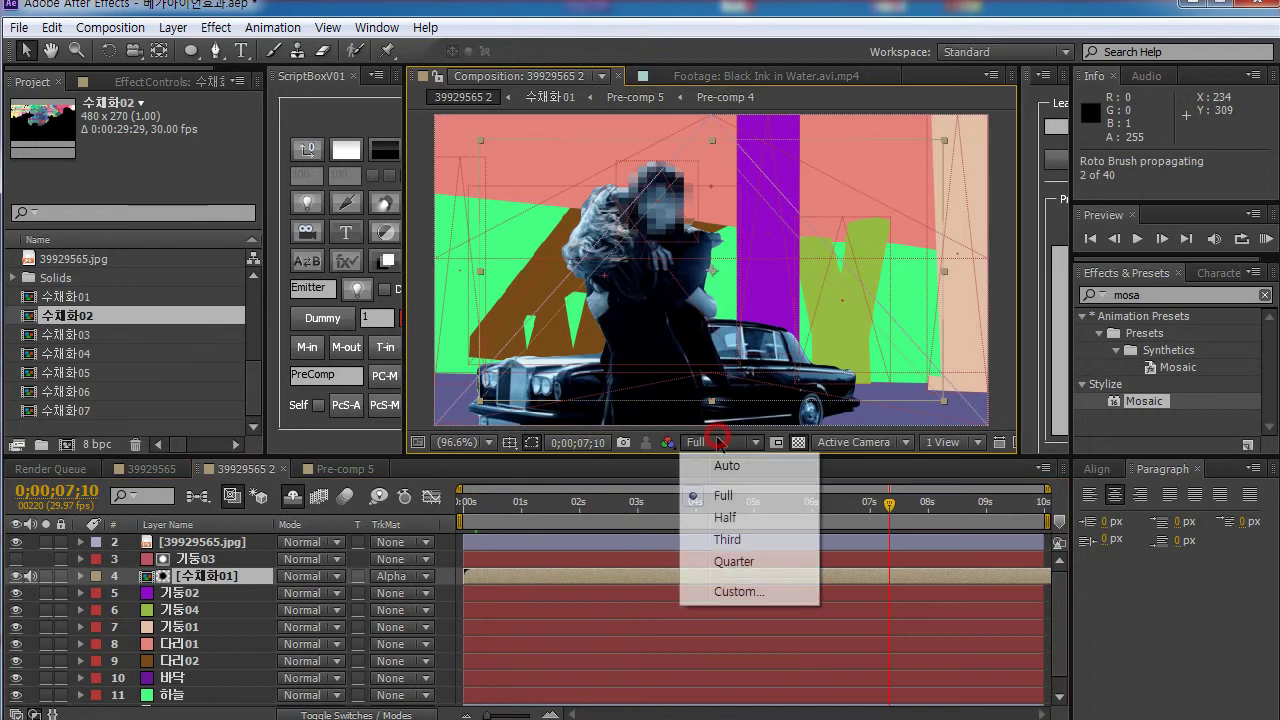
left_click(727, 541)
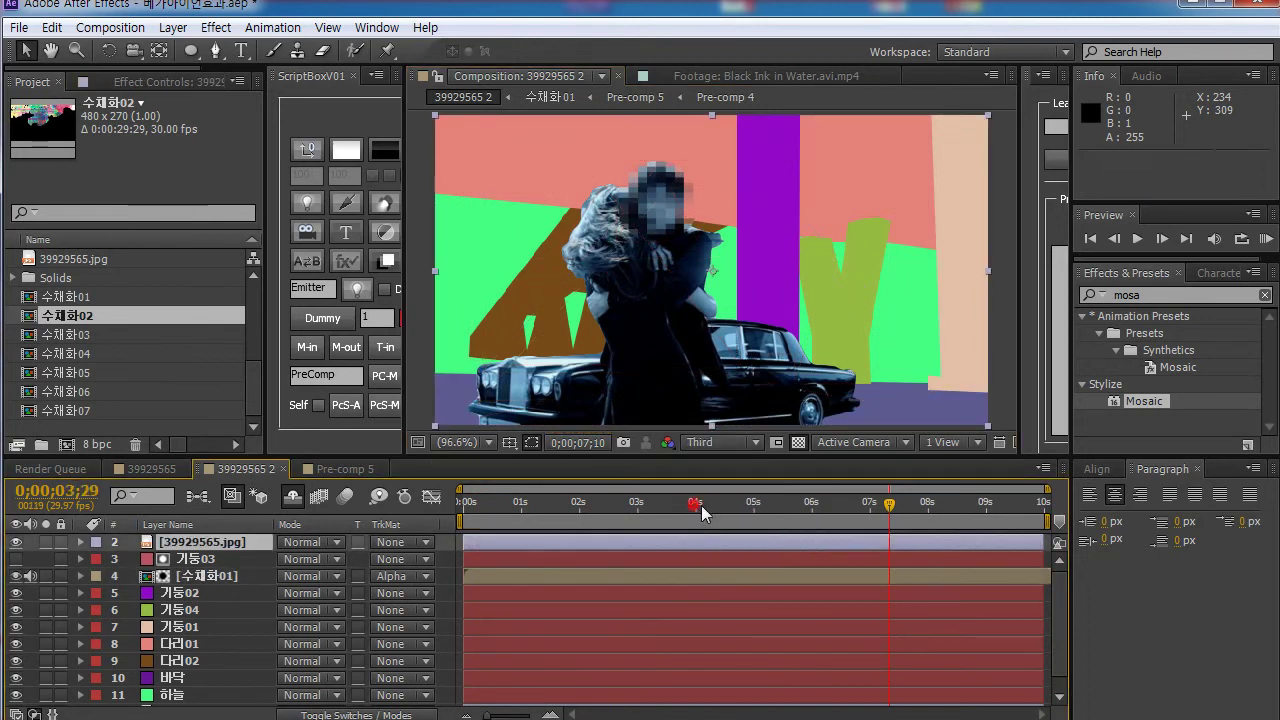
left_click_drag(703, 512, 937, 507)
left_click(993, 506)
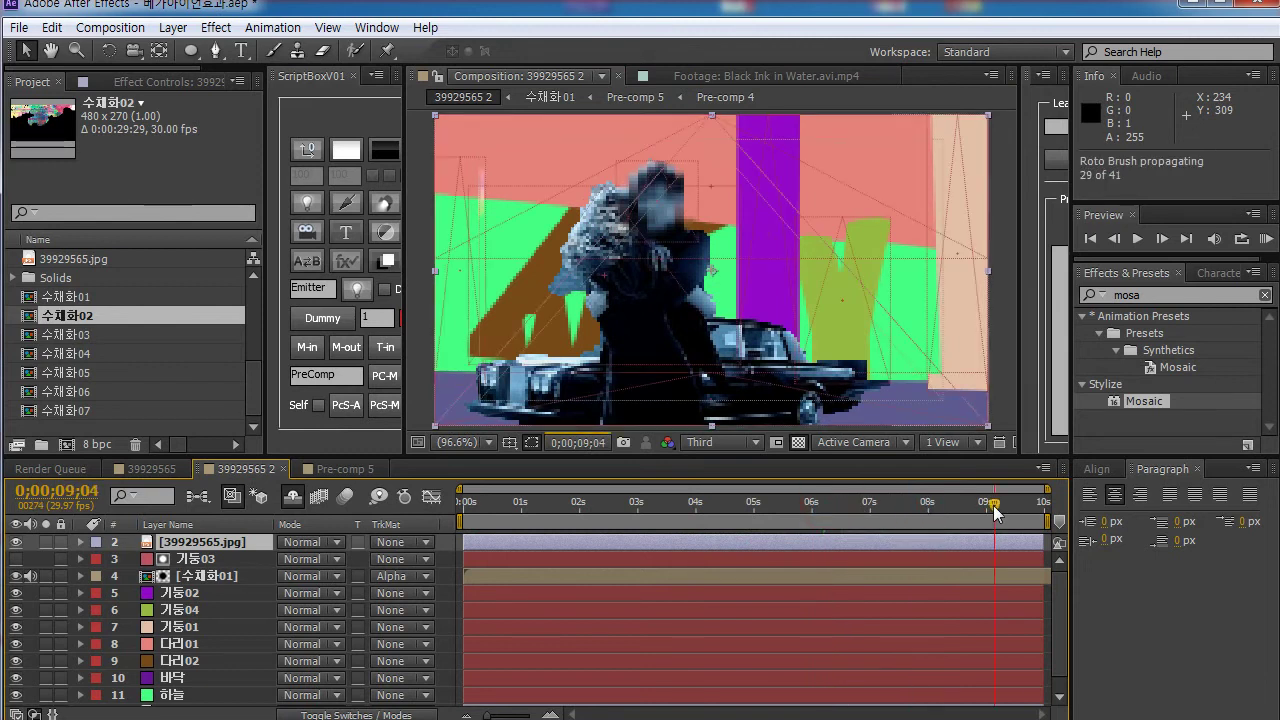
scroll(727, 247, "down", 2)
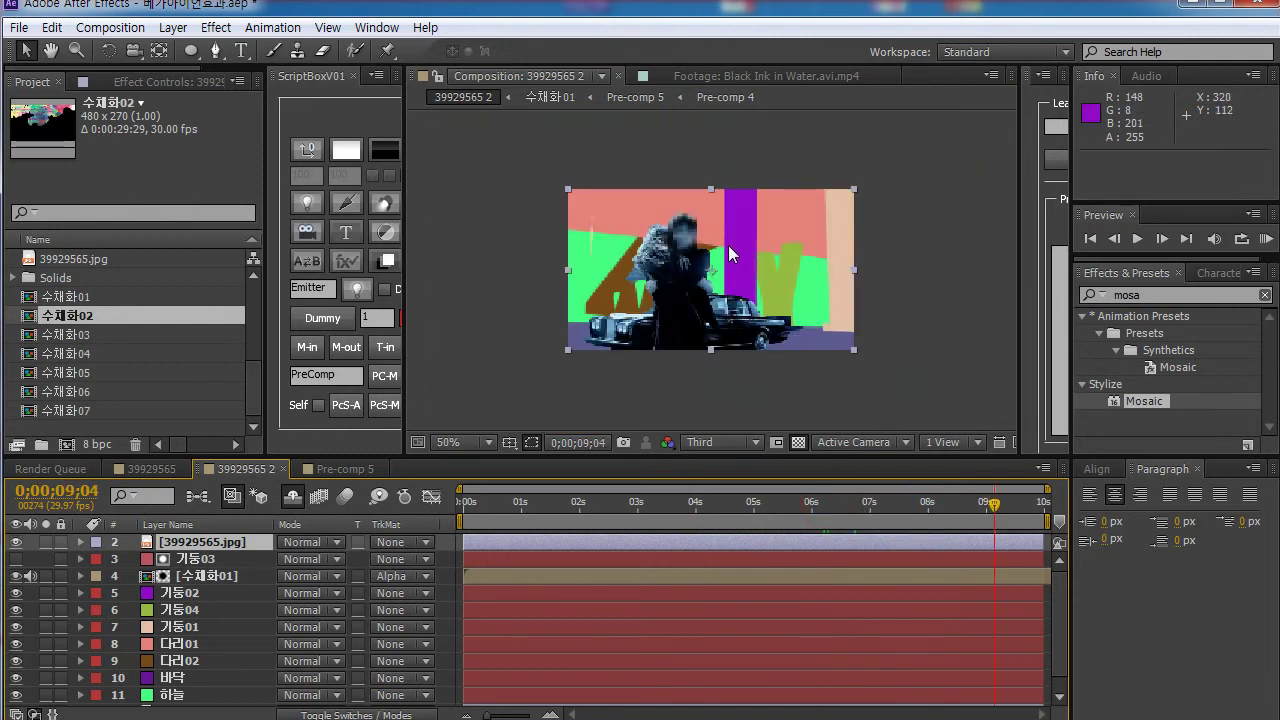
scroll(730, 262, "up", 2)
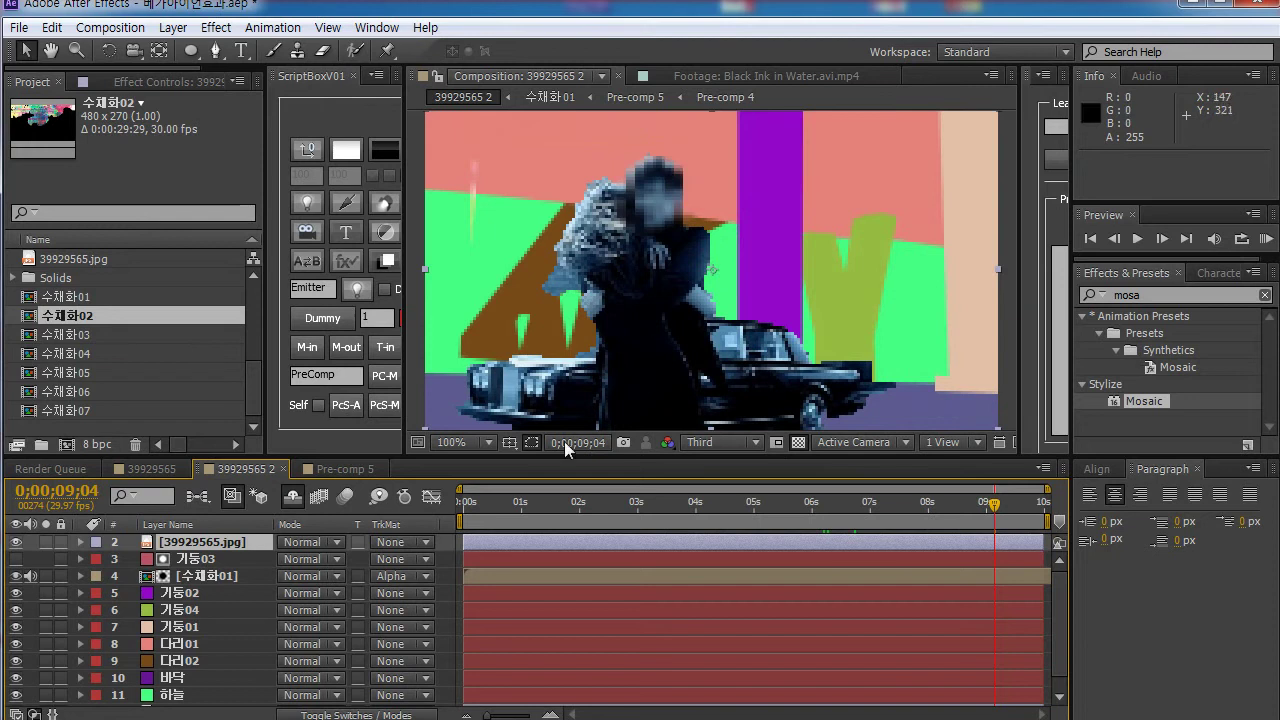
Step: Move the 수채화01 layer left onto the 기둥03 pillar, to position about 5.5, 167
left_click(205, 562)
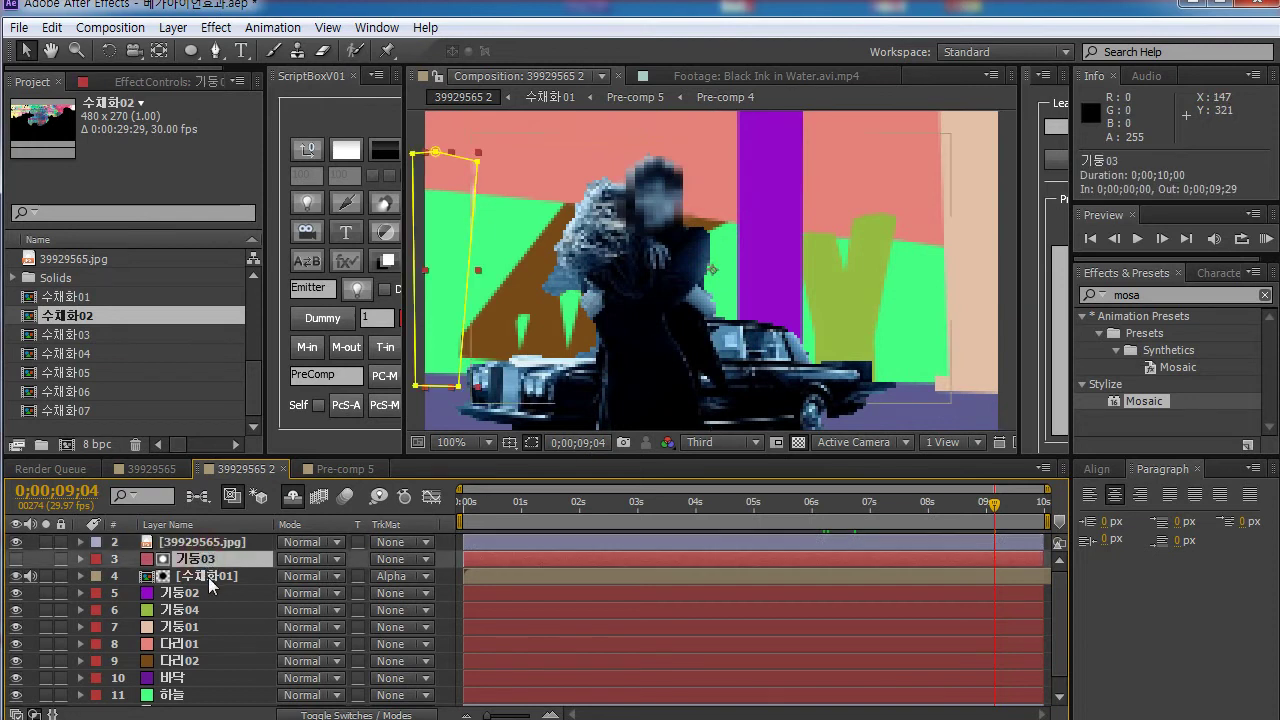
left_click(205, 576)
left_click(612, 283)
left_click_drag(590, 285, 334, 292)
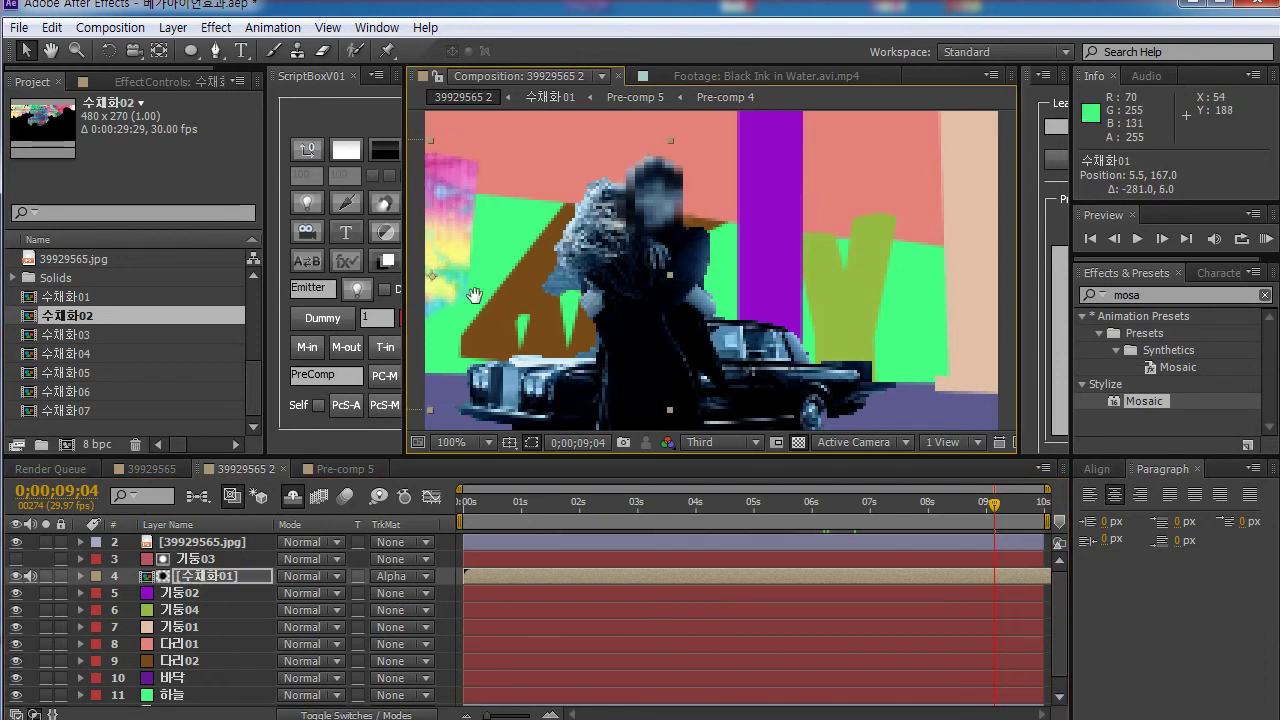
left_click_drag(533, 296, 633, 296)
key("comma")
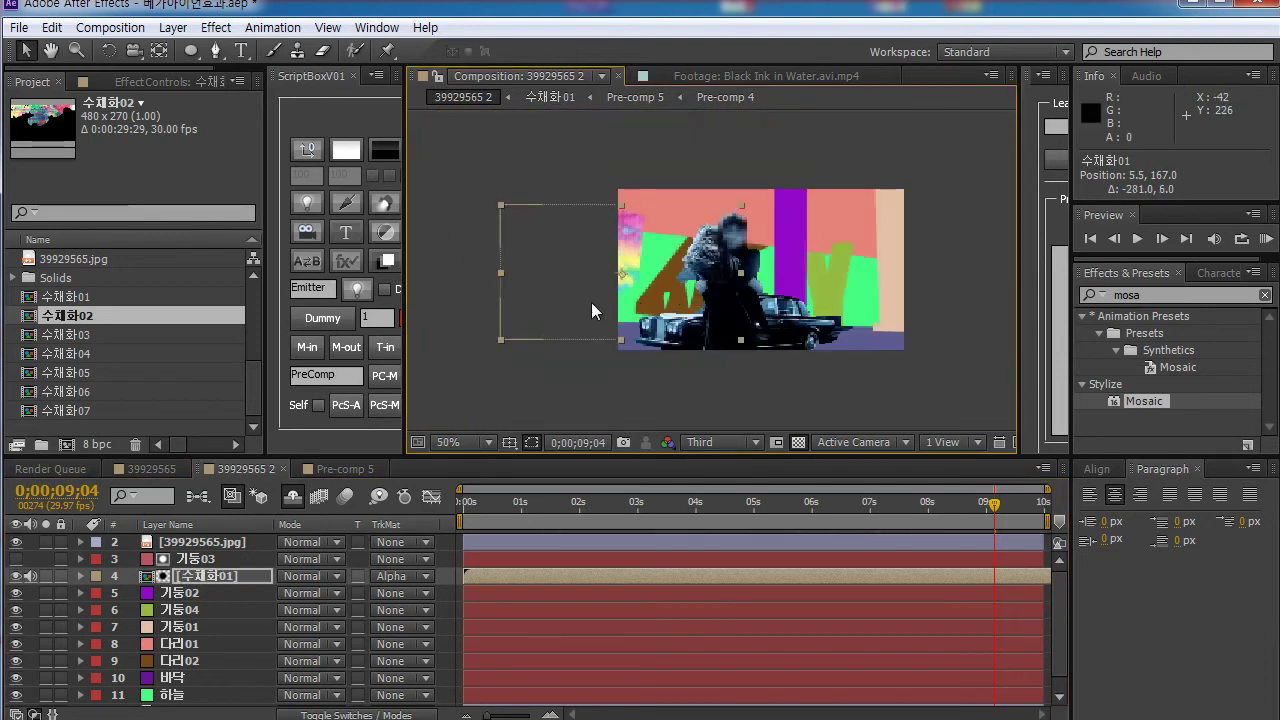
Step: Nudge the 수채화01 layer slightly right and down, and review the ink spread through to 0;00;09;29
left_click(190, 560)
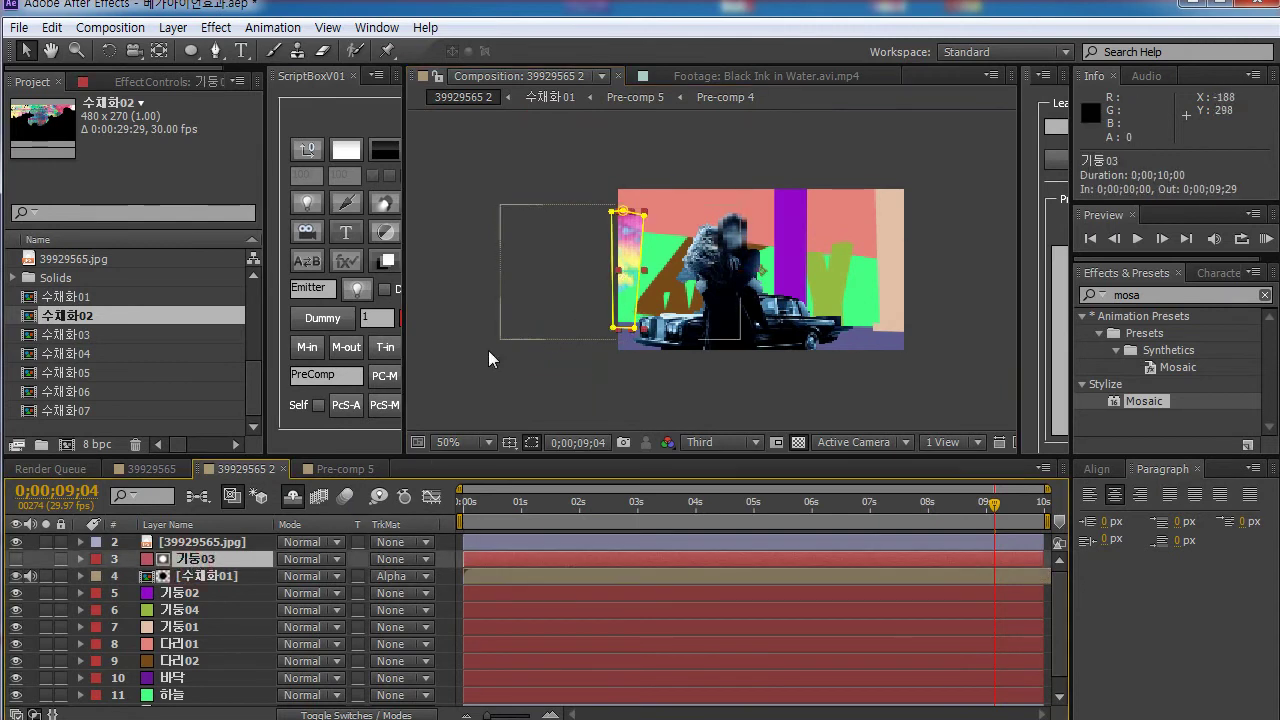
left_click(203, 580)
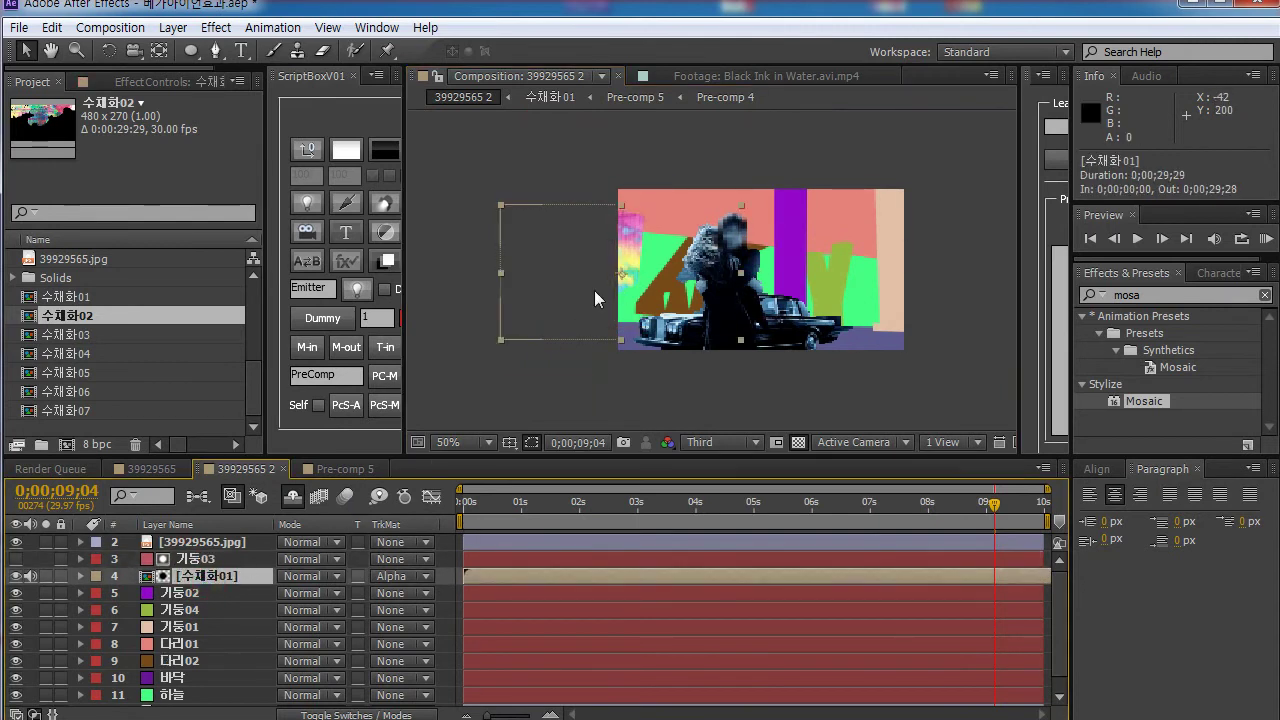
mouse_move(548, 298)
left_mouse_down()
mouse_move(549, 269)
mouse_move(555, 297)
left_mouse_up()
left_click_drag(660, 503, 473, 516)
left_click_drag(602, 501, 1145, 507)
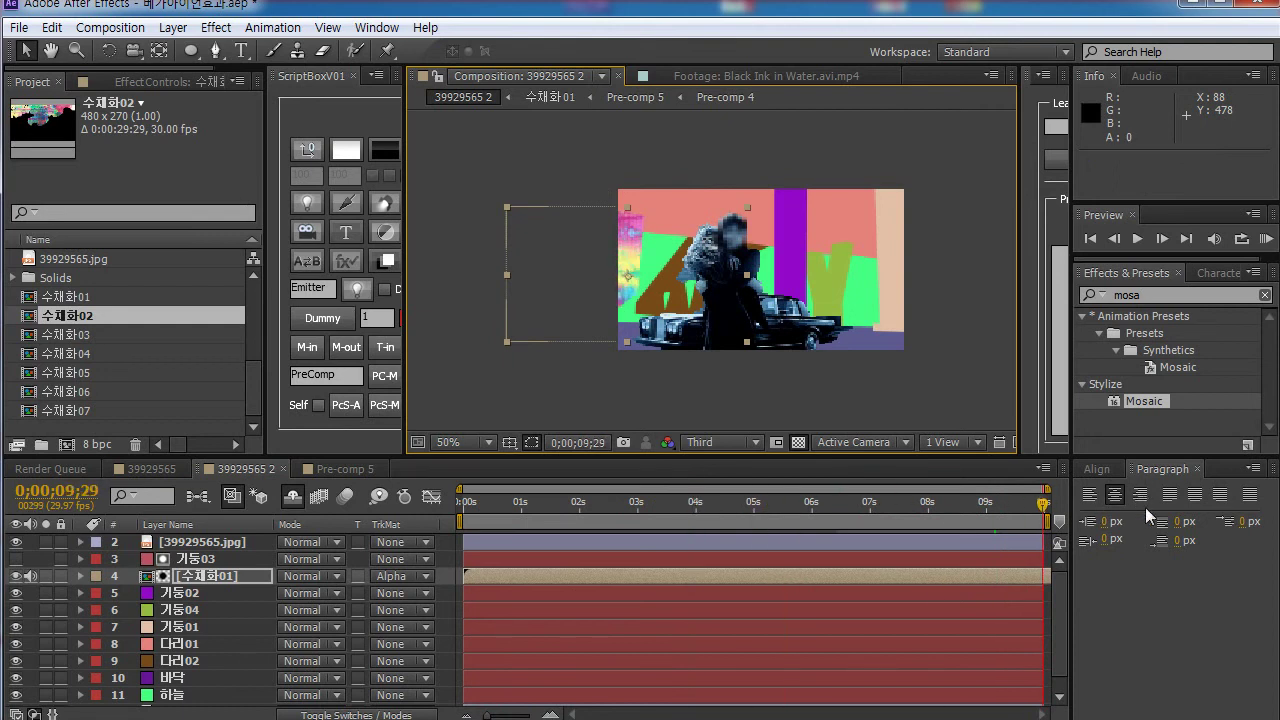
Step: Try scaling the 수채화01 layer to 135% and undo the scaling
left_click(197, 578)
key("s")
left_click_drag(311, 600, 346, 596)
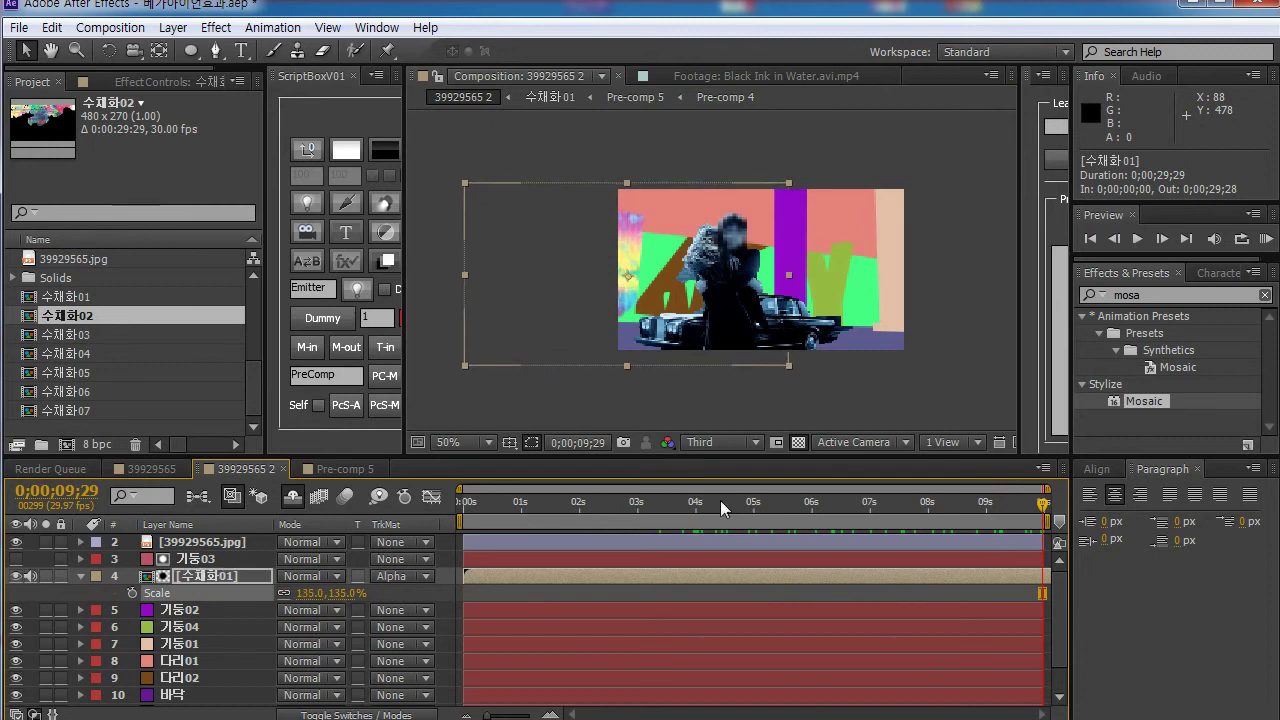
mouse_move(688, 505)
left_mouse_down()
mouse_move(571, 505)
mouse_move(686, 505)
left_mouse_up()
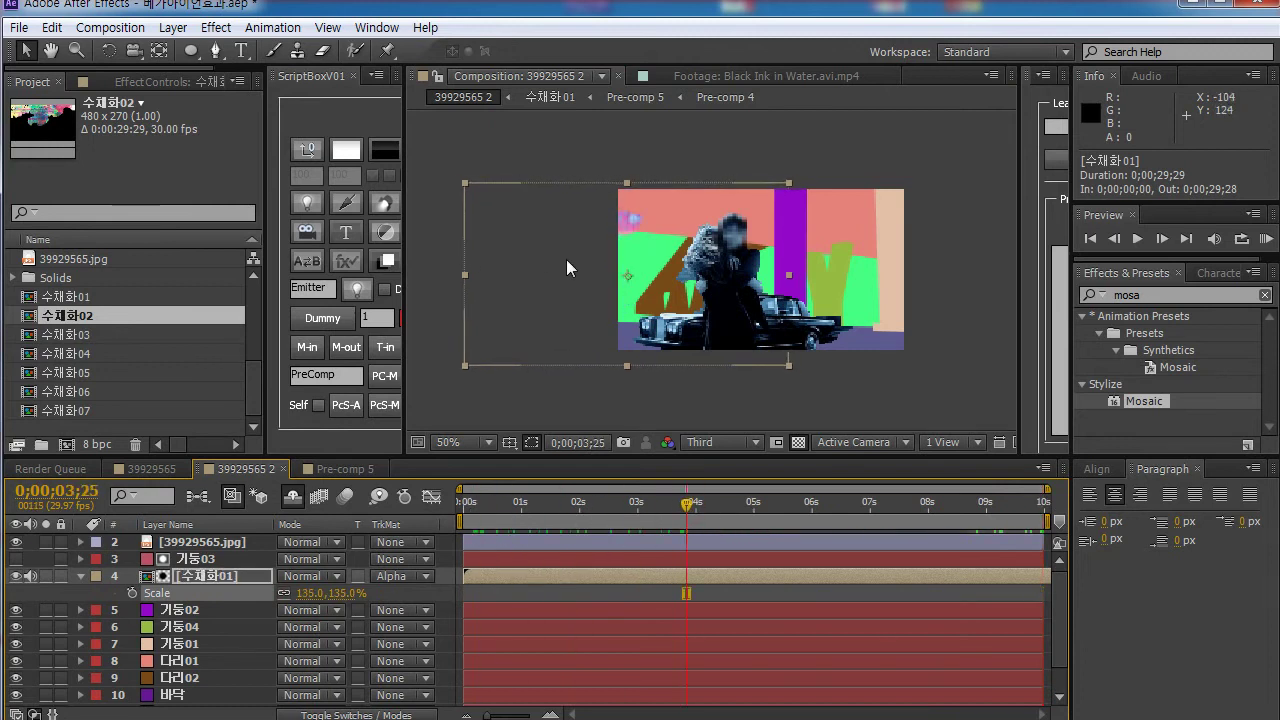
key("ctrl+z")
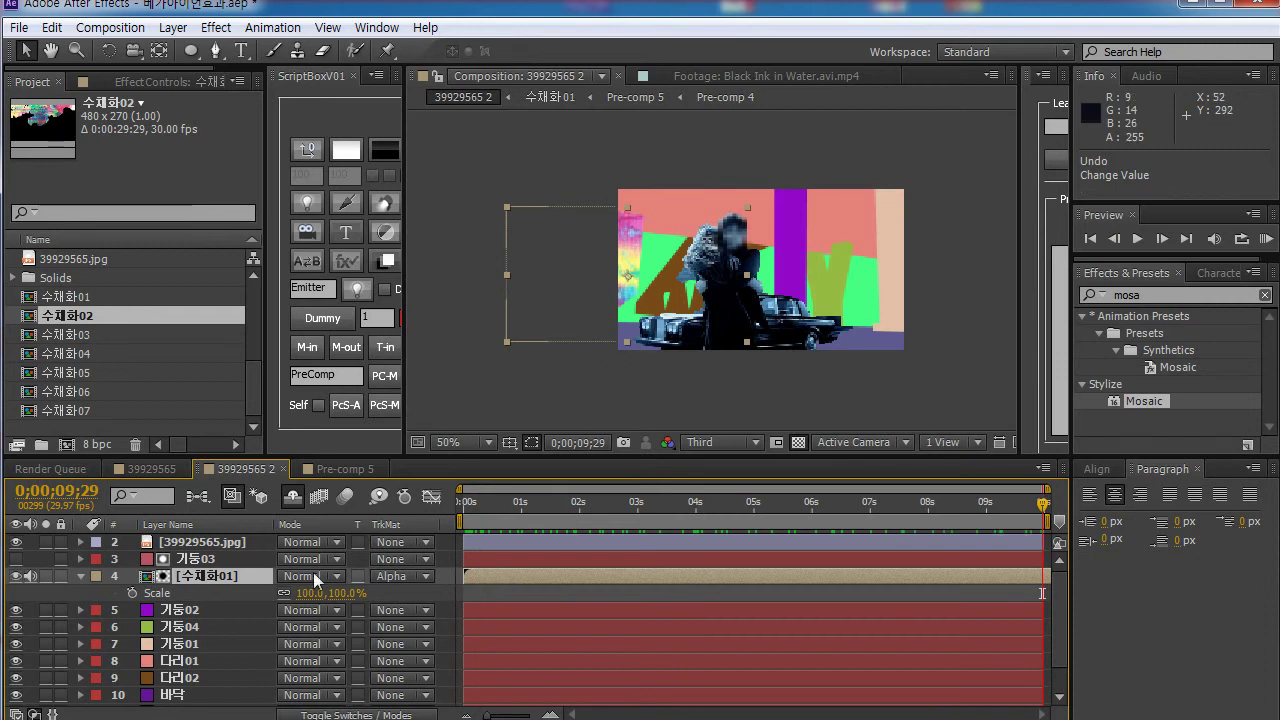
Step: Scale the 수채화01 layer to 120%, lower it to position about 17.5, 197, and return to 0;00;00;00
left_click(314, 596)
left_click_drag(310, 592, 330, 592)
left_click_drag(536, 308, 539, 320)
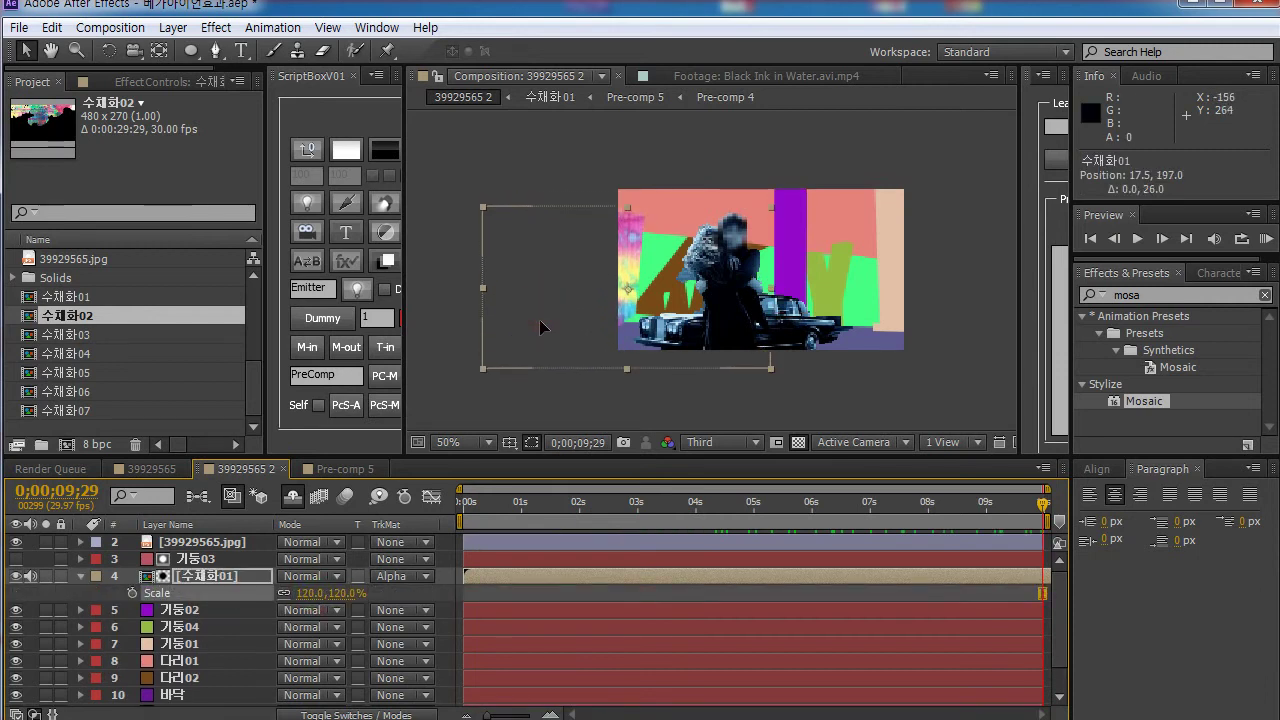
left_click_drag(562, 507, 475, 510)
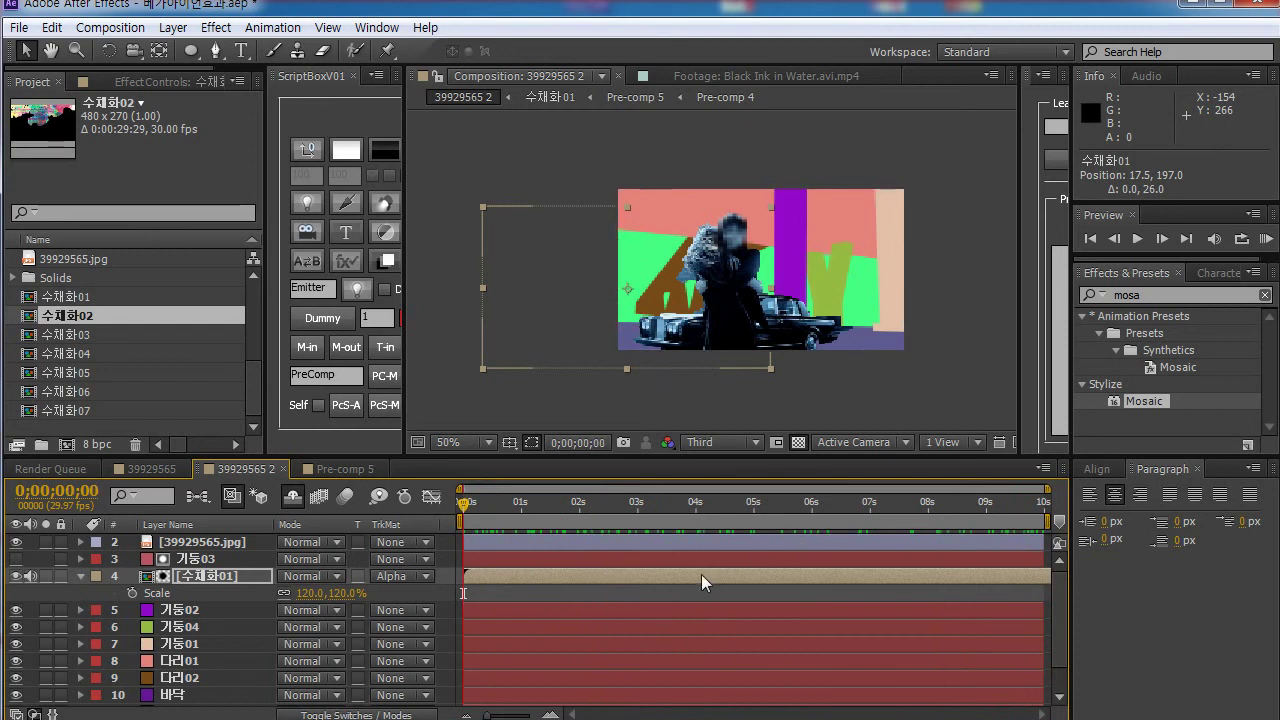
right_click(673, 578)
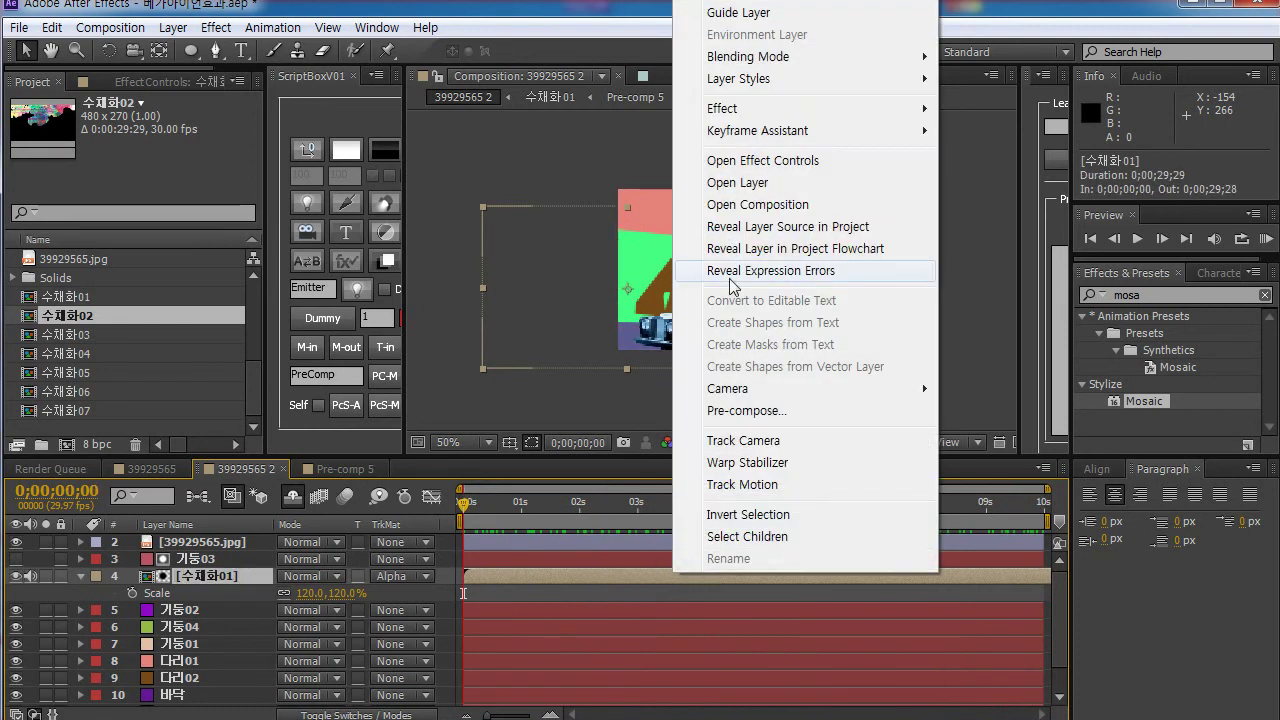
left_click(530, 588)
left_click(536, 576)
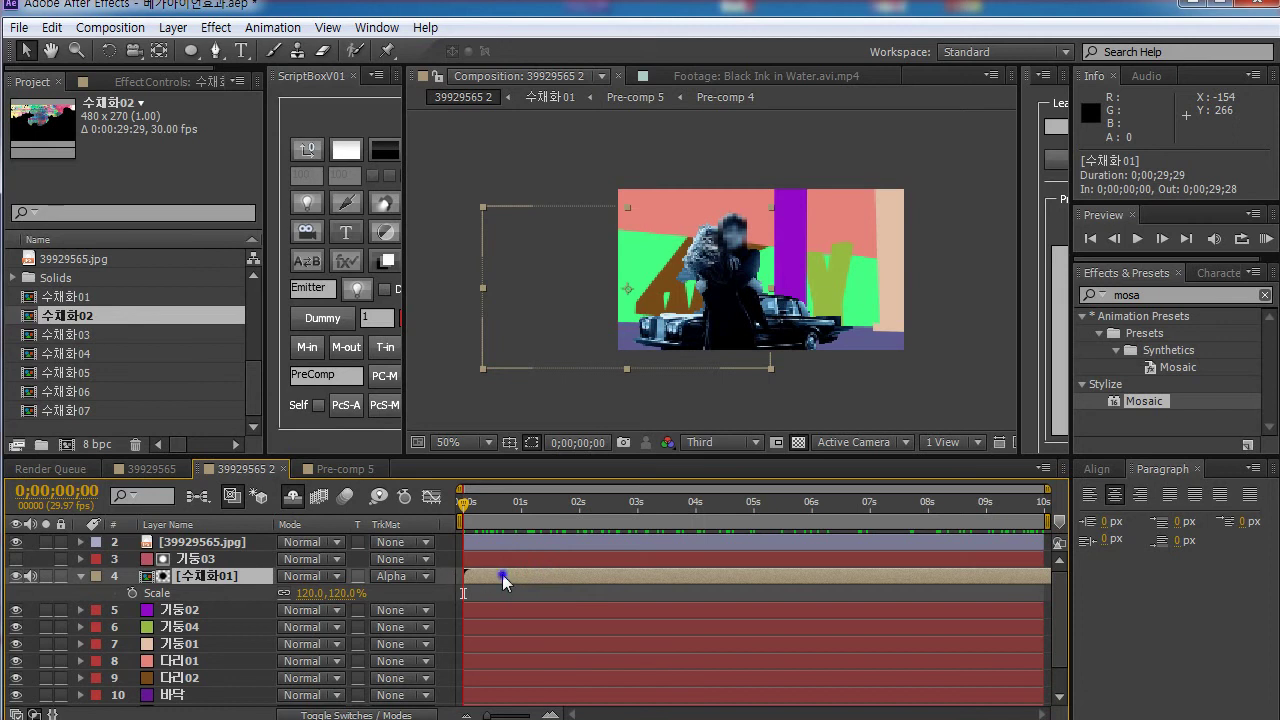
right_click(502, 578)
mouse_move(578, 100)
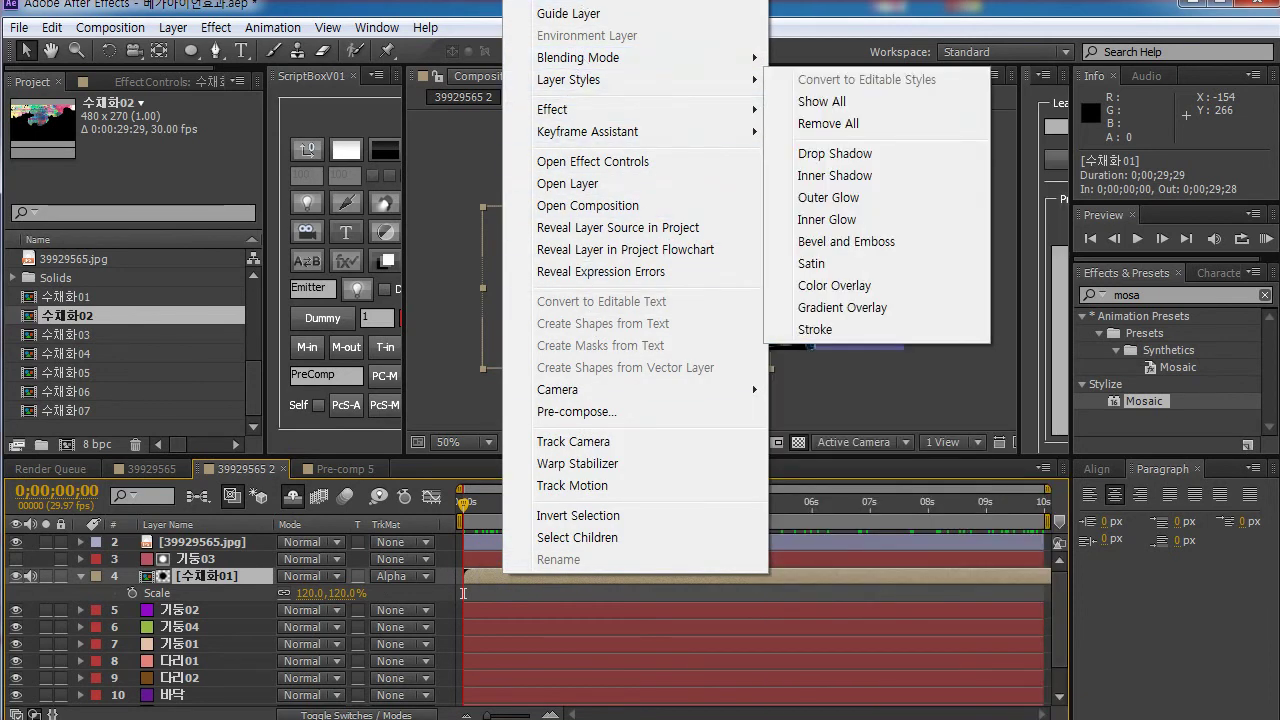
left_click(501, 518)
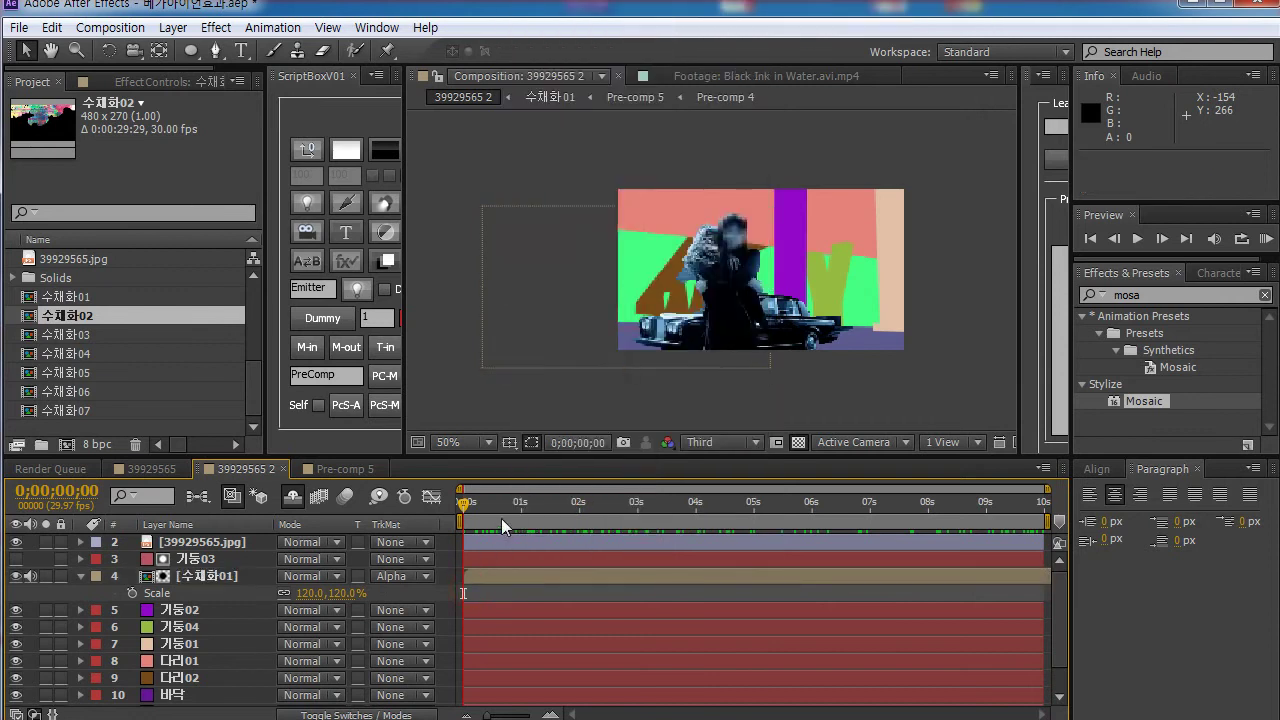
Step: Time-stretch the 수채화01 layer with a stretch factor of 35%, holding the layer in-point
left_click_drag(518, 455, 516, 567)
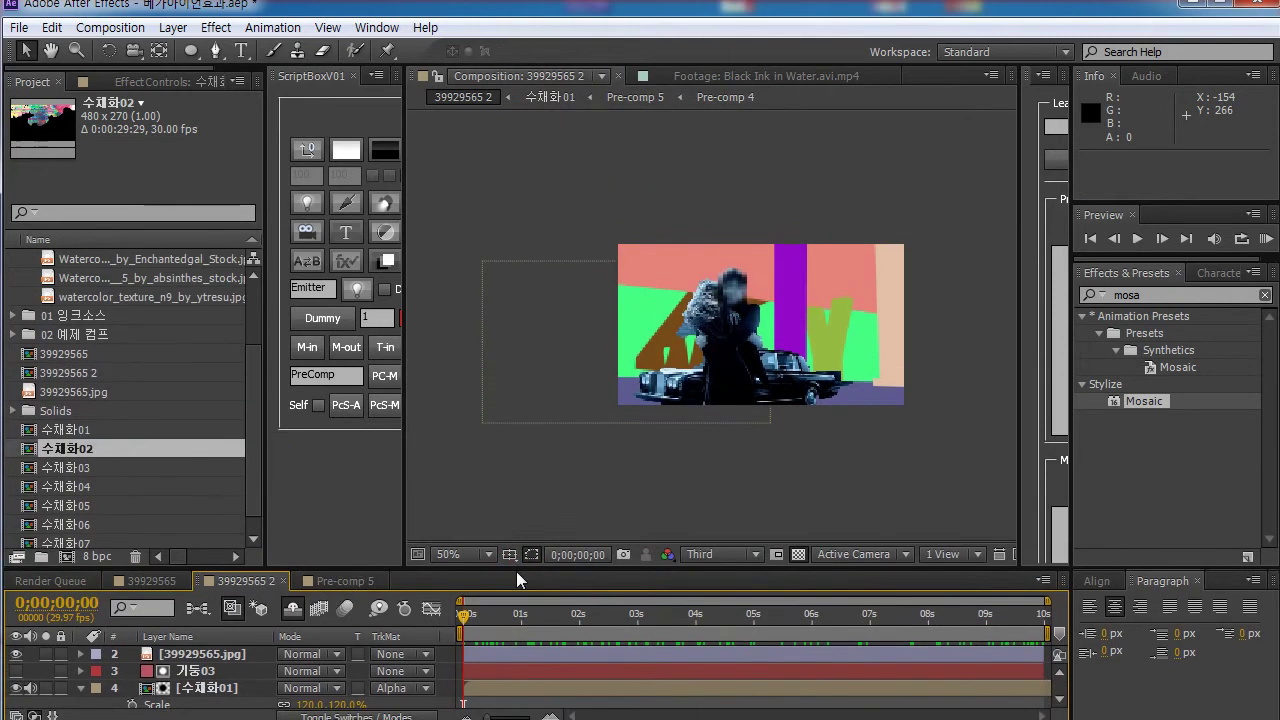
left_click(510, 690)
right_click(510, 690)
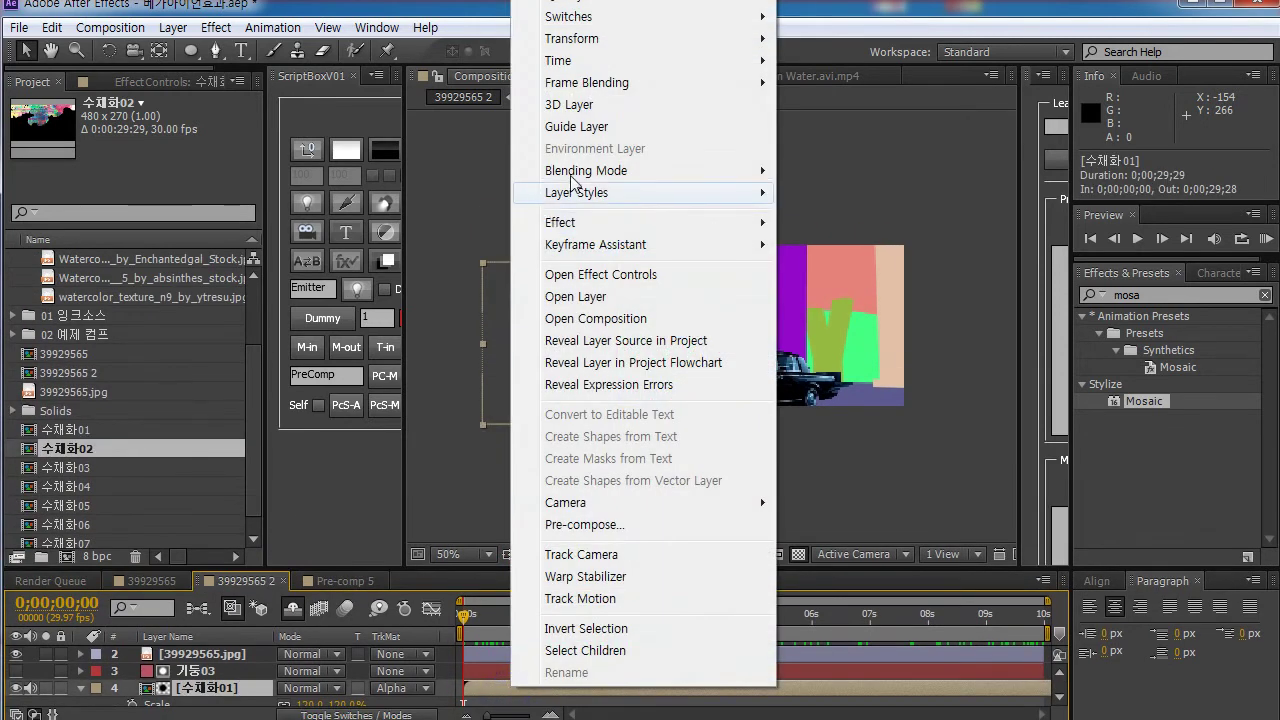
mouse_move(560, 60)
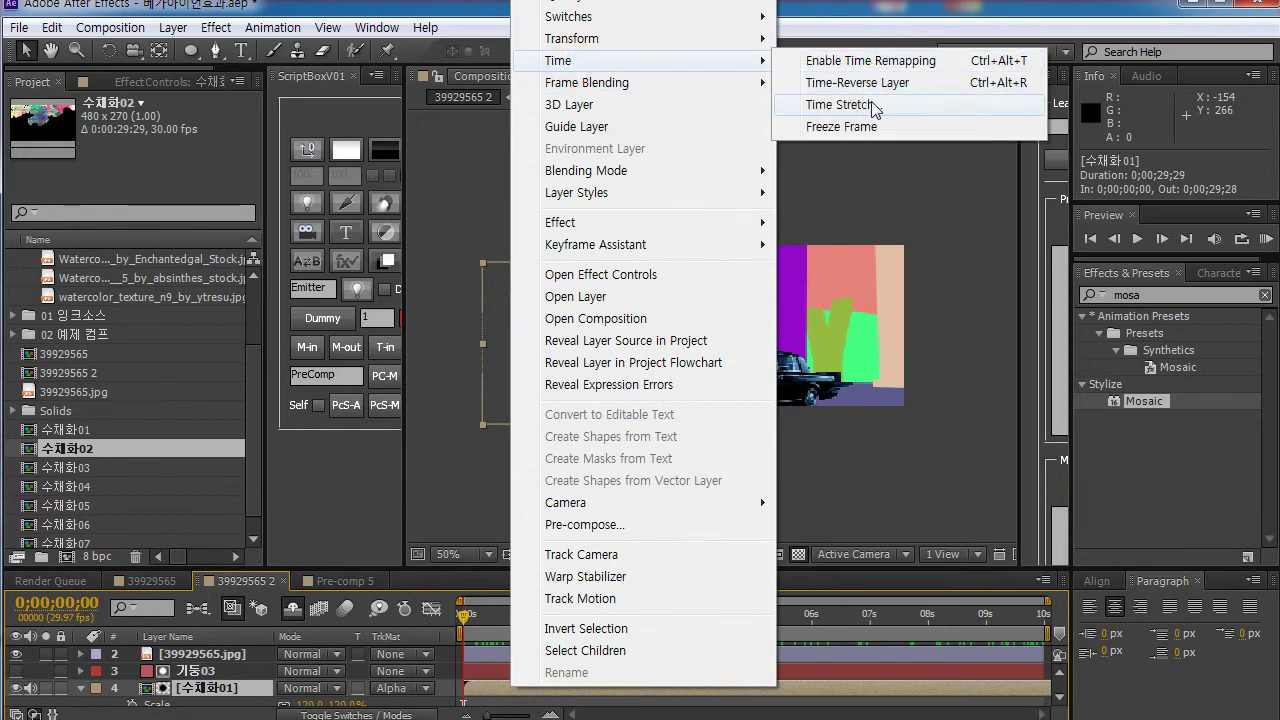
left_click(840, 104)
left_click_drag(990, 344, 648, 258)
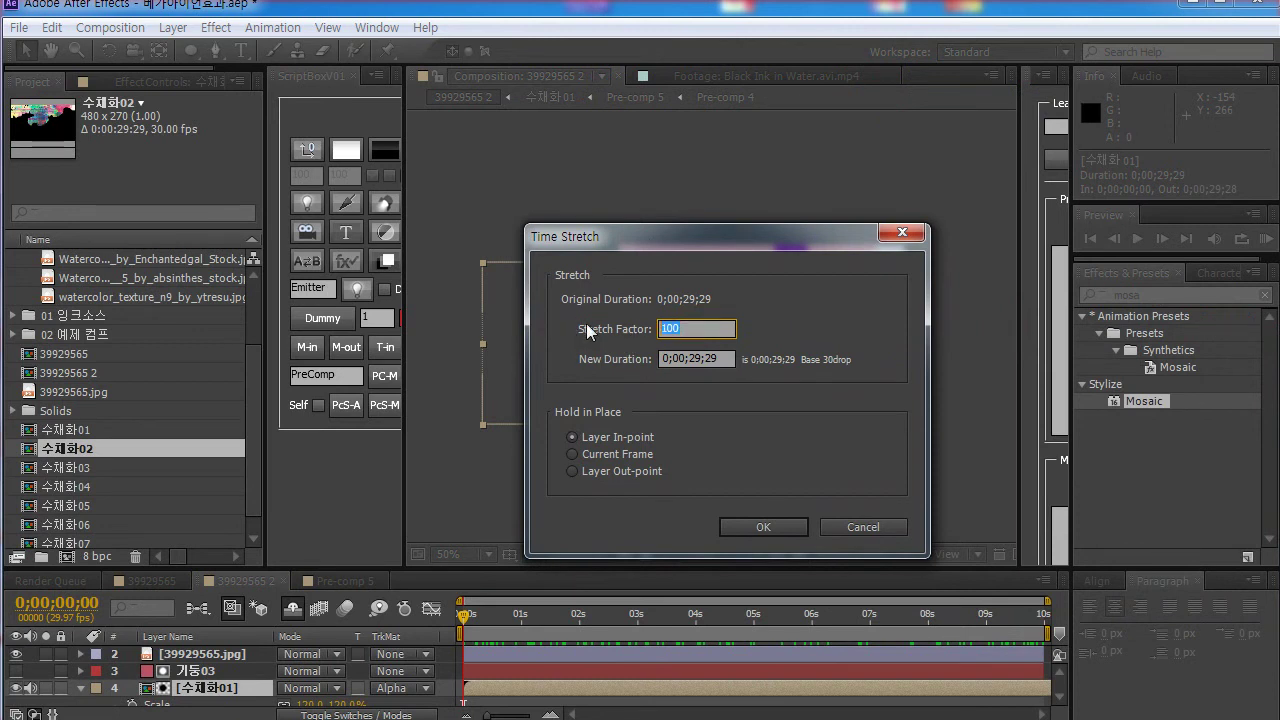
type("30")
left_click(768, 524)
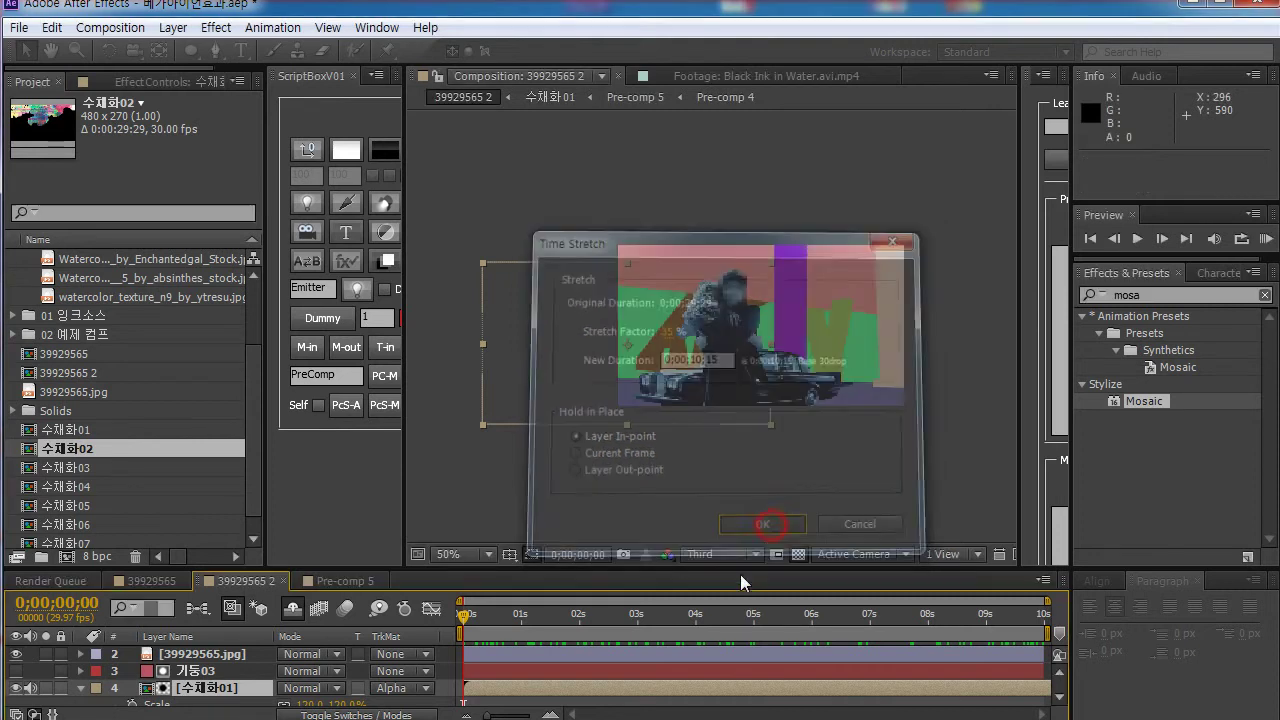
Step: At 0;00;01;20, nudge the 수채화01 layer to position about 23.5, 195 and view the composition at 100%
mouse_move(529, 615)
left_mouse_down()
mouse_move(494, 621)
mouse_move(796, 628)
mouse_move(471, 628)
mouse_move(559, 620)
left_mouse_up()
left_click_drag(546, 384, 568, 379)
left_click_drag(575, 387, 550, 393)
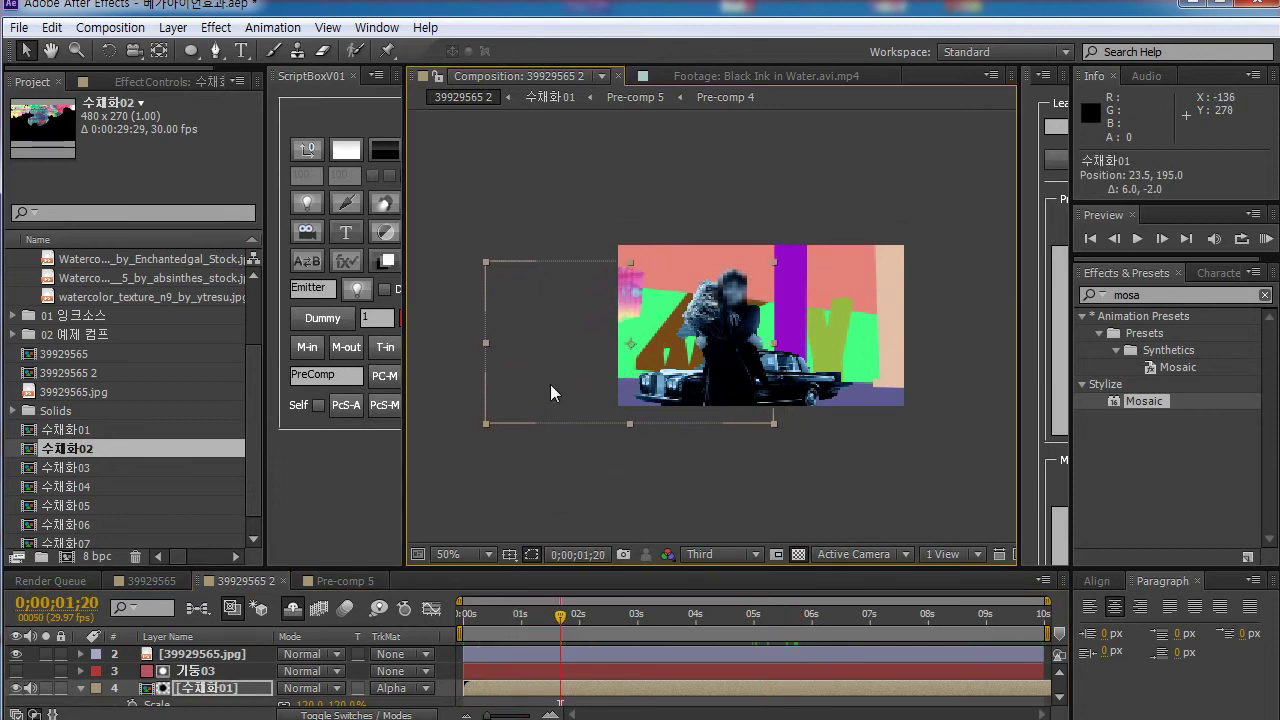
left_click(481, 555)
left_click(532, 497)
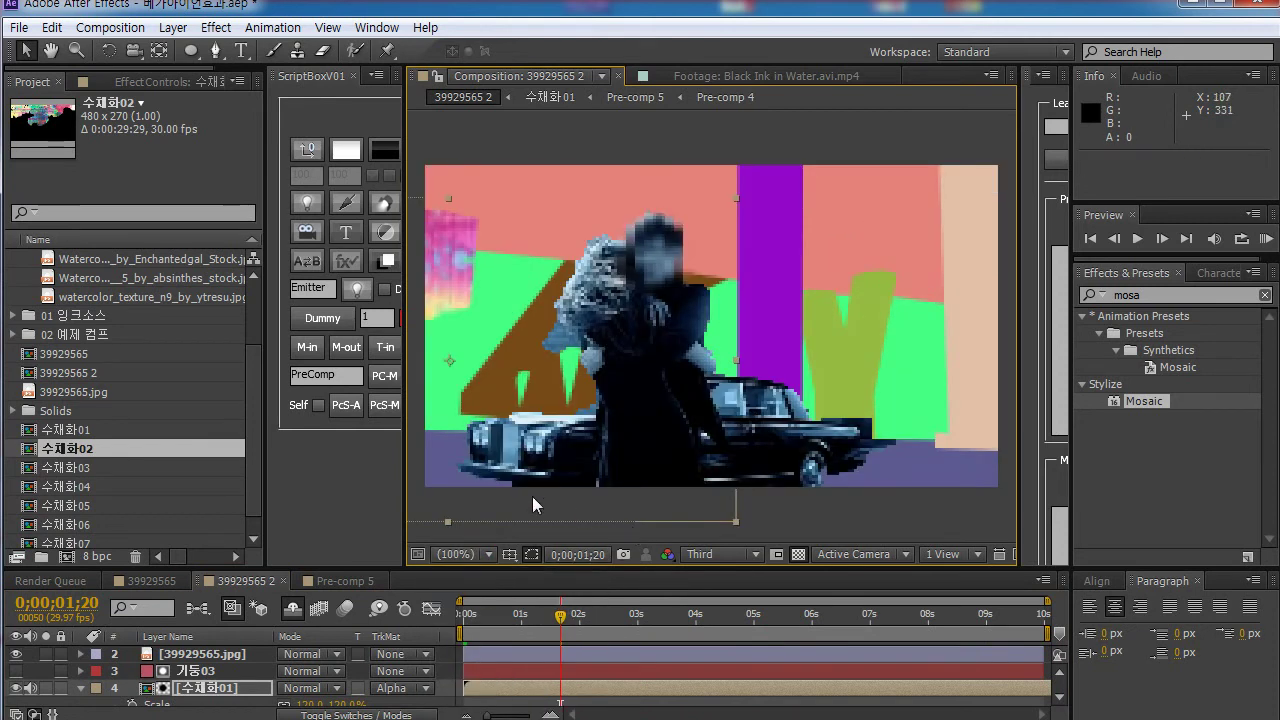
Step: Switch the preview resolution to Full, enlarge the timeline area, and examine the 수채화01 ink fill inside the 기둥03 shape up to 0;00;06;16
left_click(724, 554)
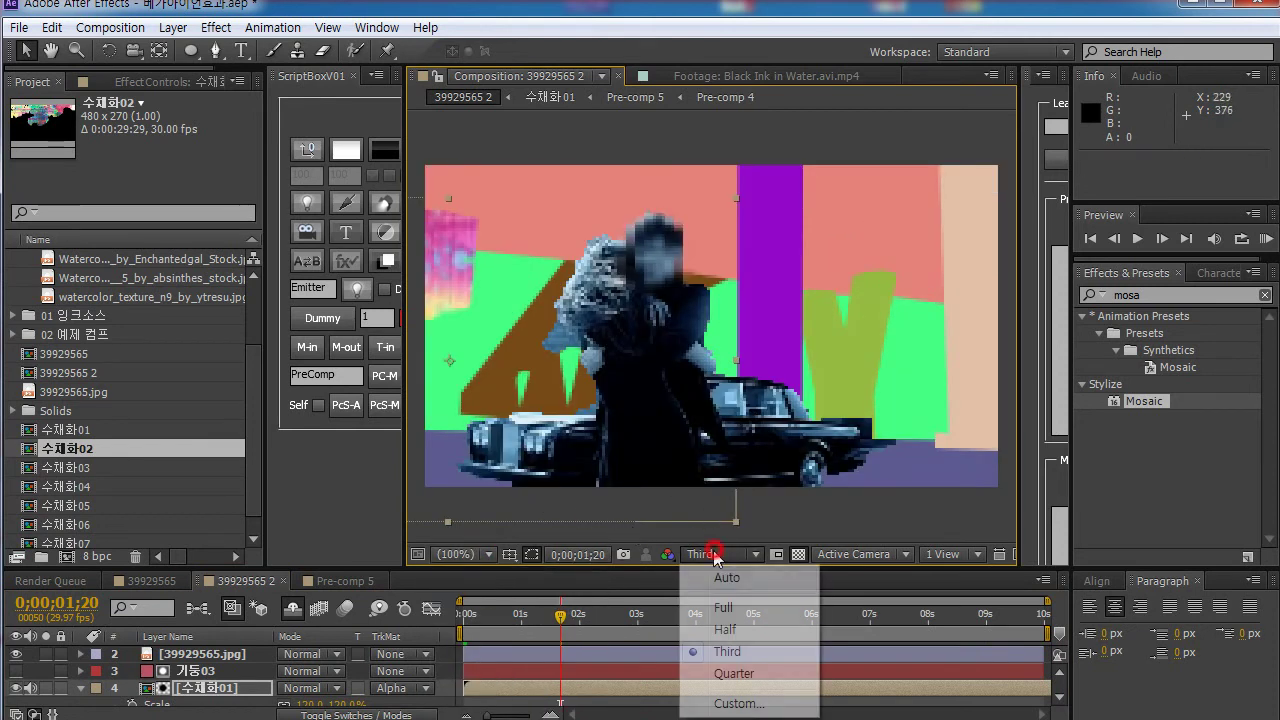
left_click(723, 607)
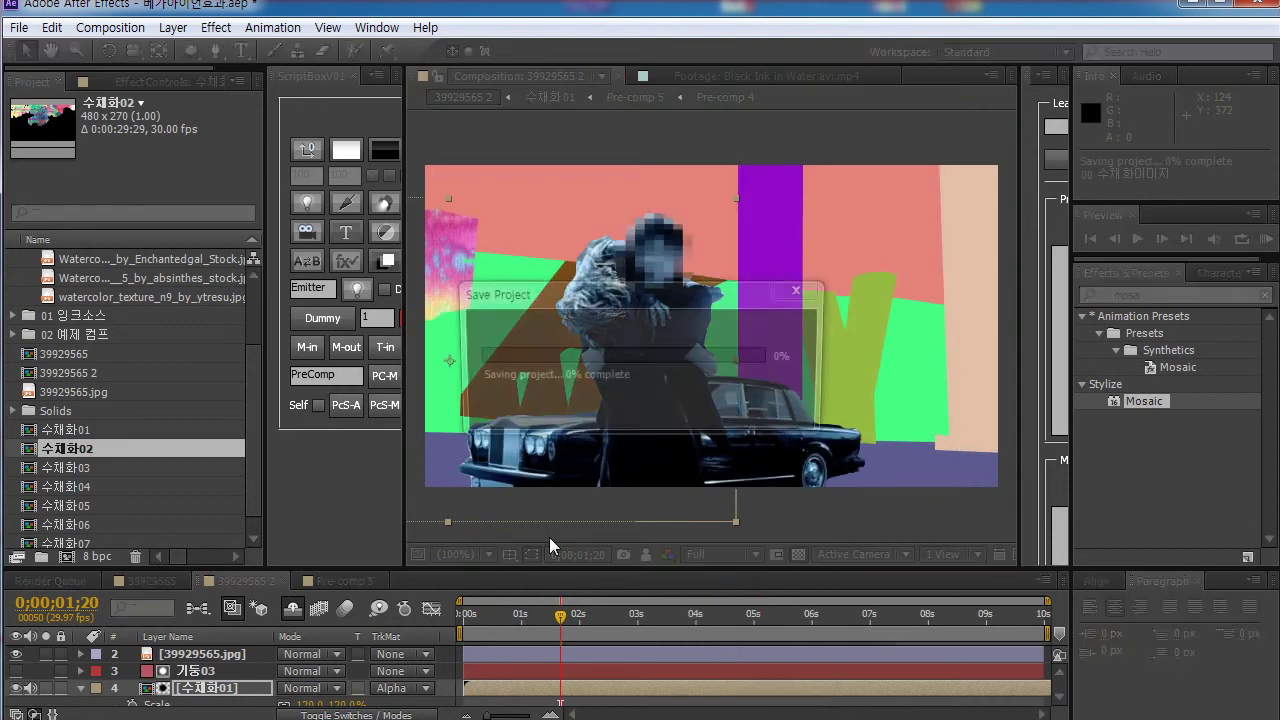
left_click_drag(560, 612, 498, 612)
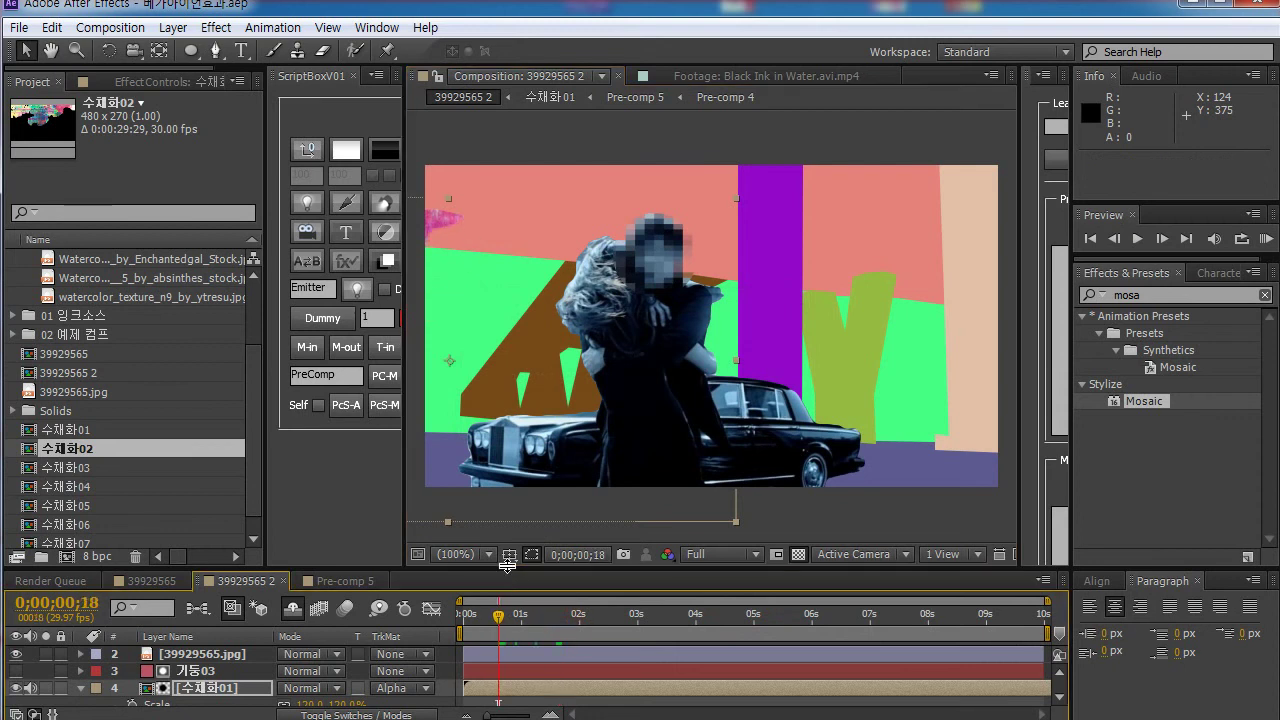
left_click_drag(507, 566, 510, 457)
mouse_move(498, 506)
left_mouse_down()
mouse_move(463, 506)
mouse_move(646, 510)
left_mouse_up()
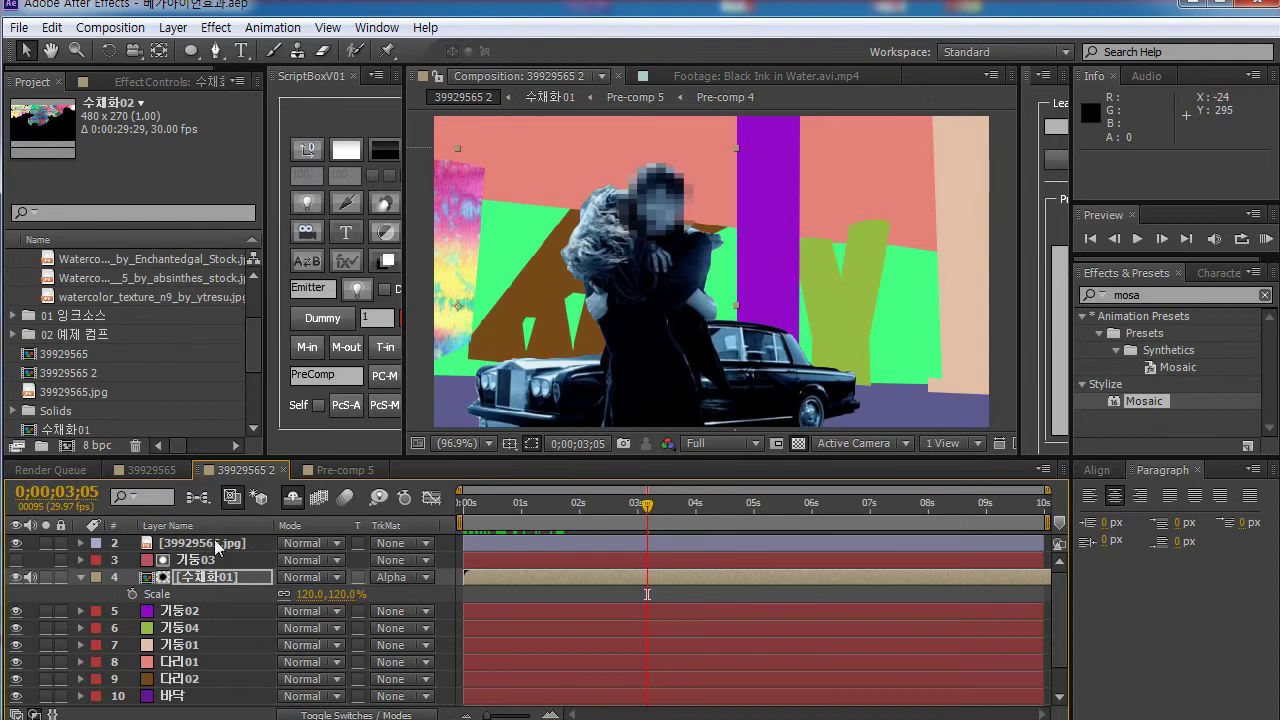
left_click(468, 300)
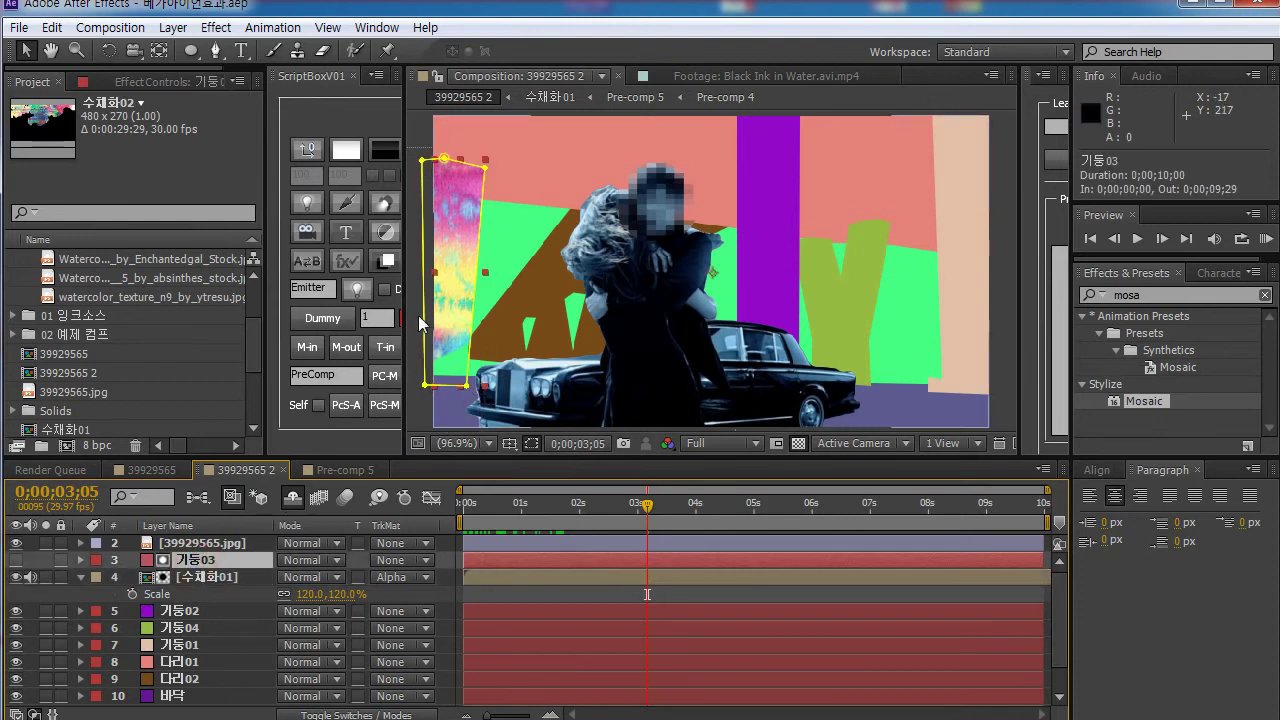
mouse_move(503, 515)
left_mouse_down()
mouse_move(474, 515)
mouse_move(842, 520)
left_mouse_up()
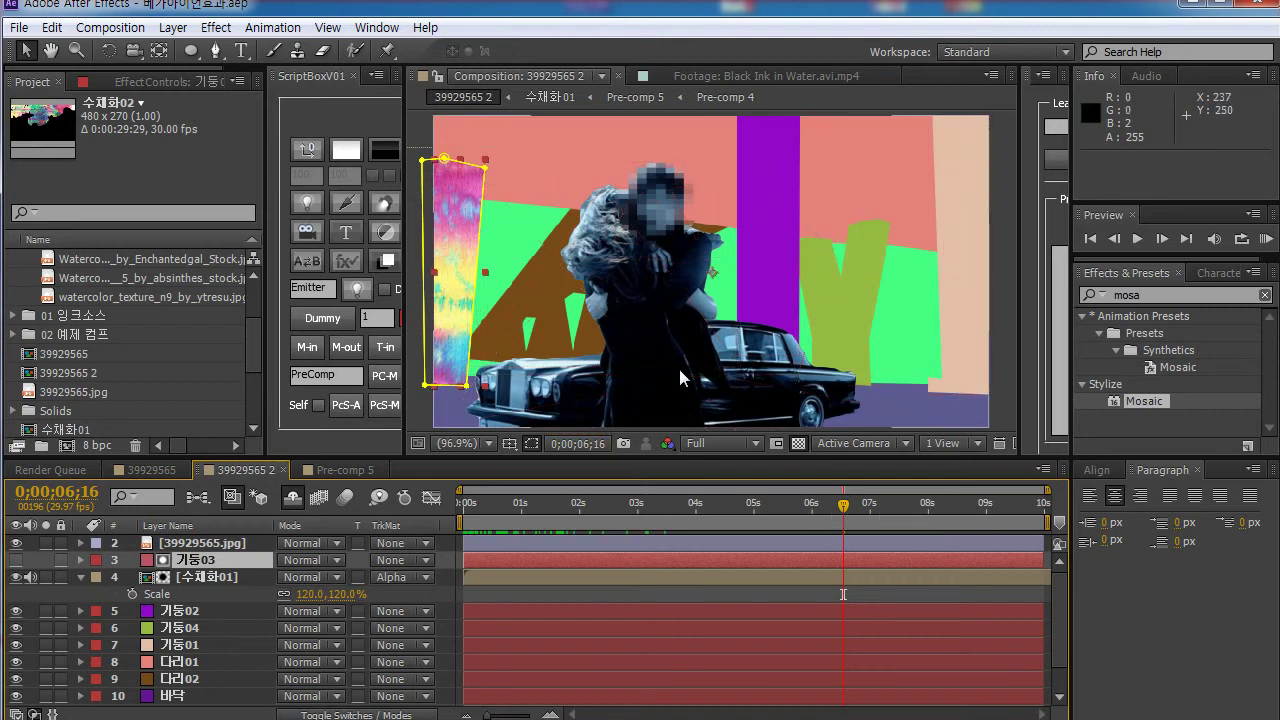
Step: Set the preview resolution to Half, end the work area at 0;00;03;07, and preview it
left_click(720, 443)
left_click(750, 519)
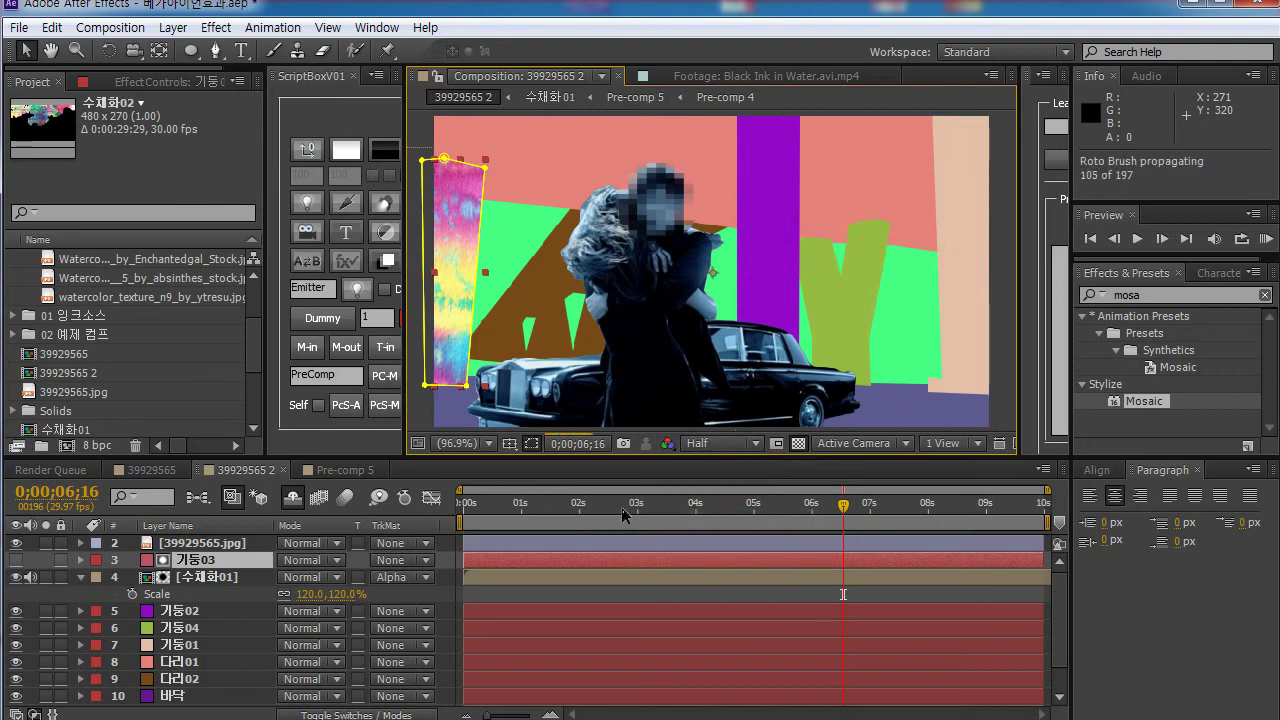
left_click_drag(622, 515, 651, 512)
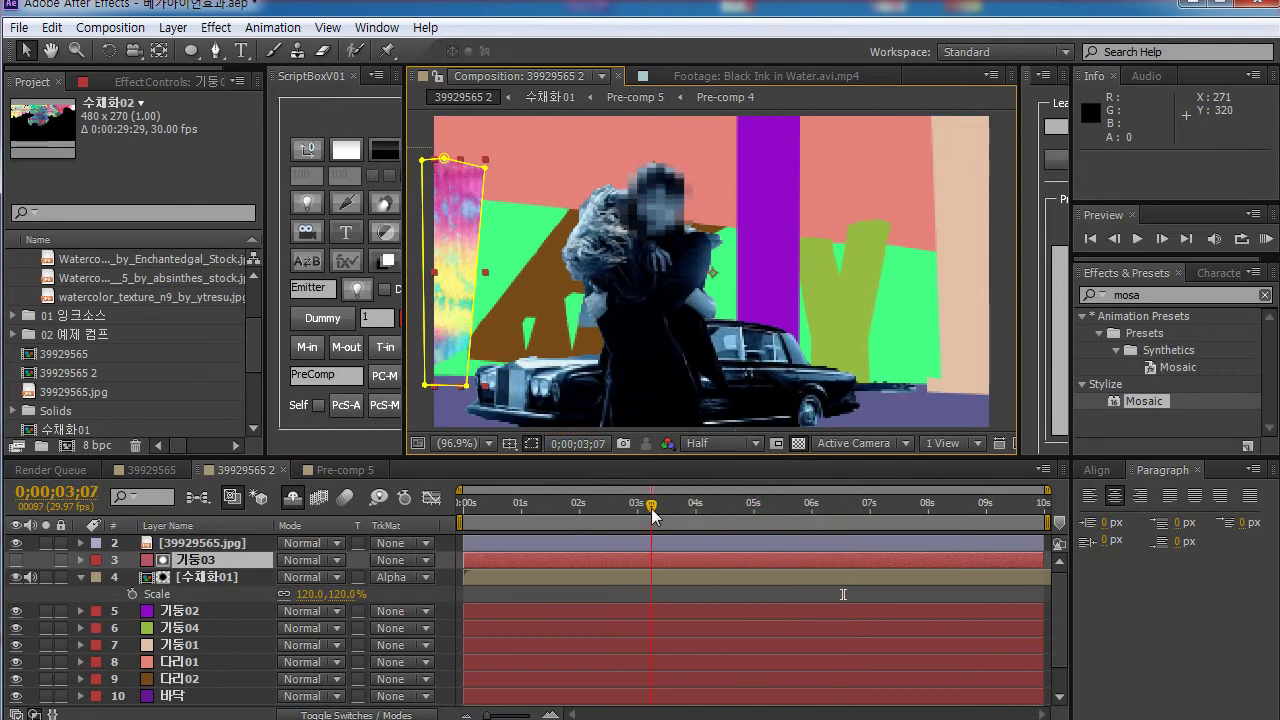
key("n")
key("KP_0")
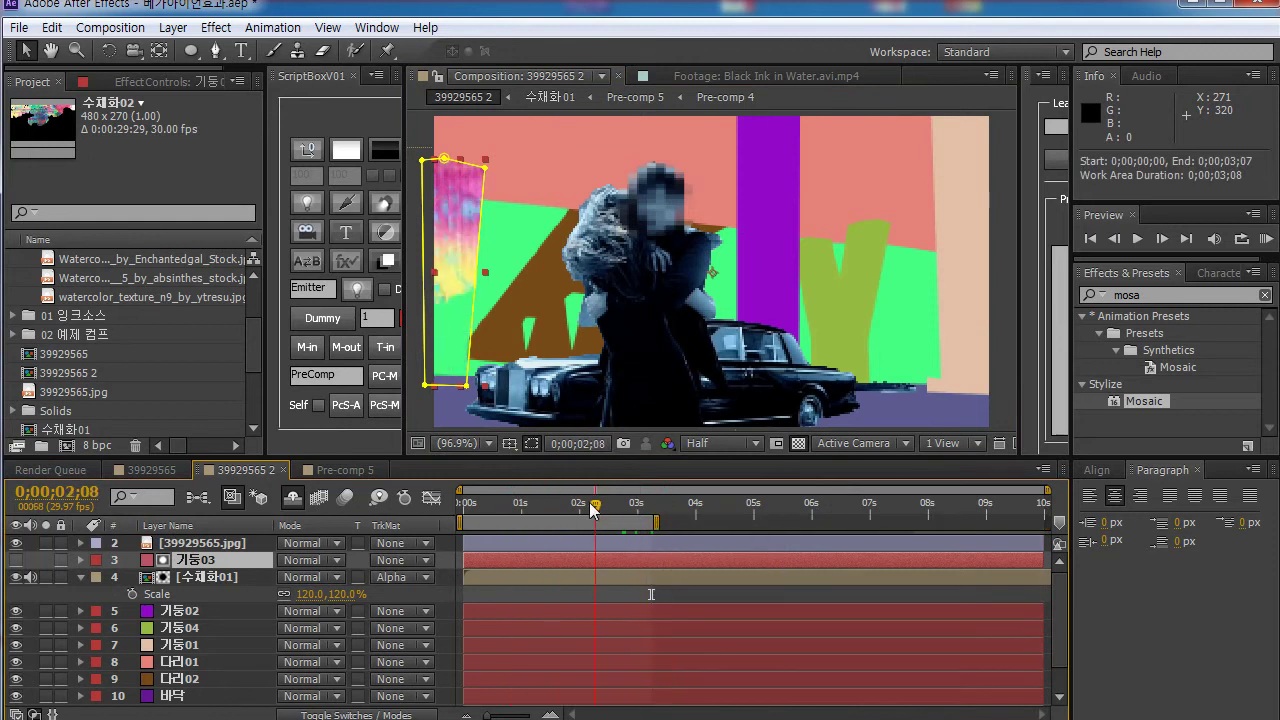
Step: Try starting the 수채화01 layer at -0;00;02;15, check the ink spread, and return the layer's start to 0;00;00;00
left_click_drag(605, 577, 455, 578)
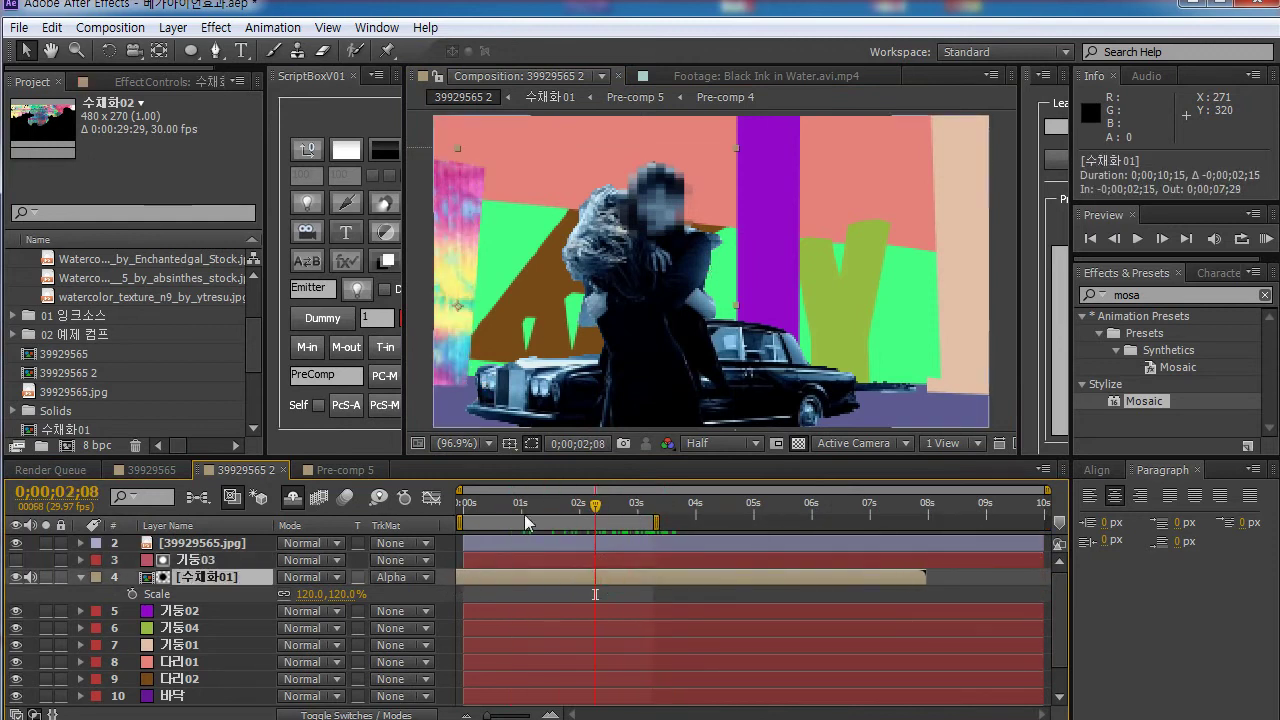
left_click_drag(530, 505, 588, 516)
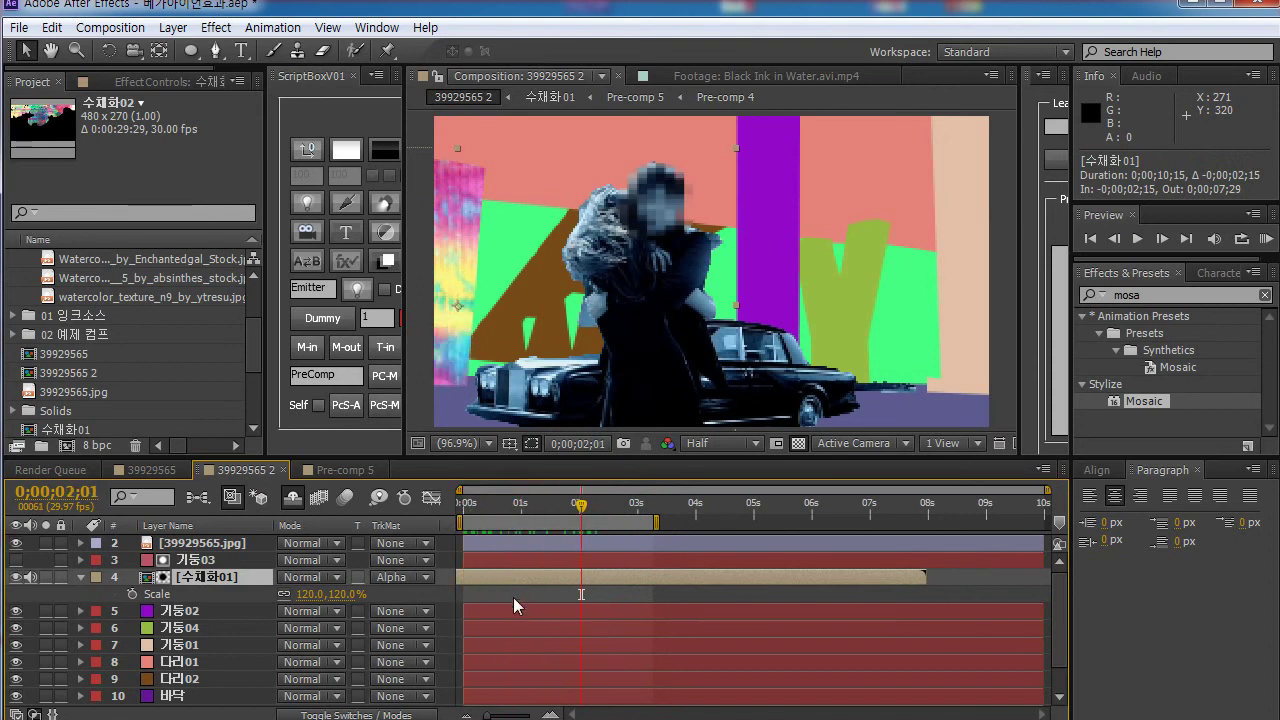
left_click_drag(534, 578, 651, 581)
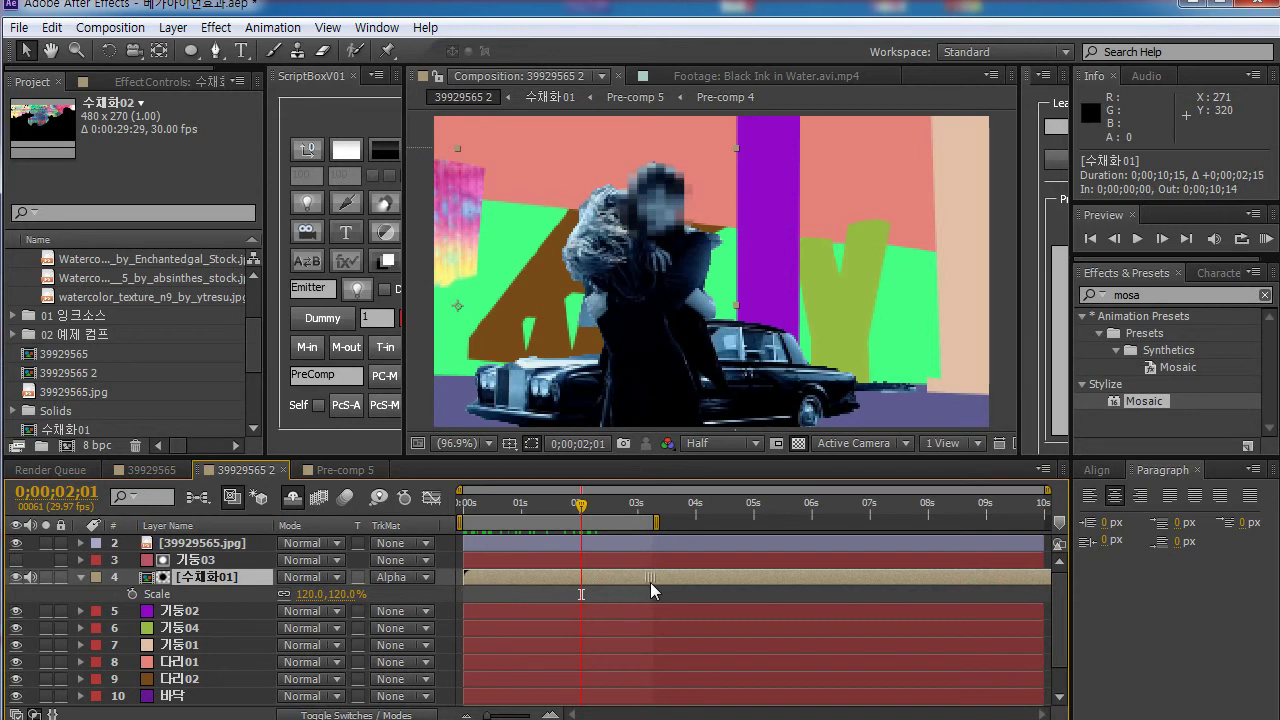
Step: At 0;00;01;10, try rotating the 수채화01 layer 180° and moving it over the 기둥03 shape, then check the ink spread up to 0;00;02;08
left_click_drag(252, 331, 253, 375)
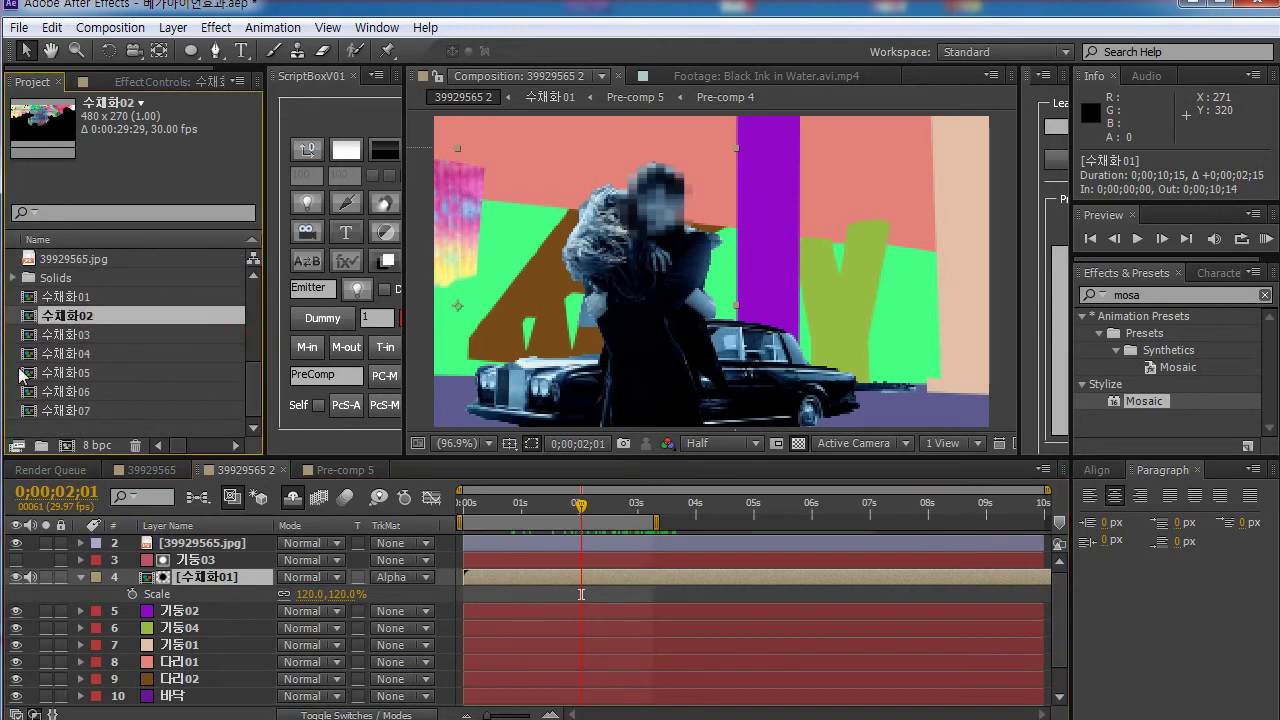
left_click(95, 336)
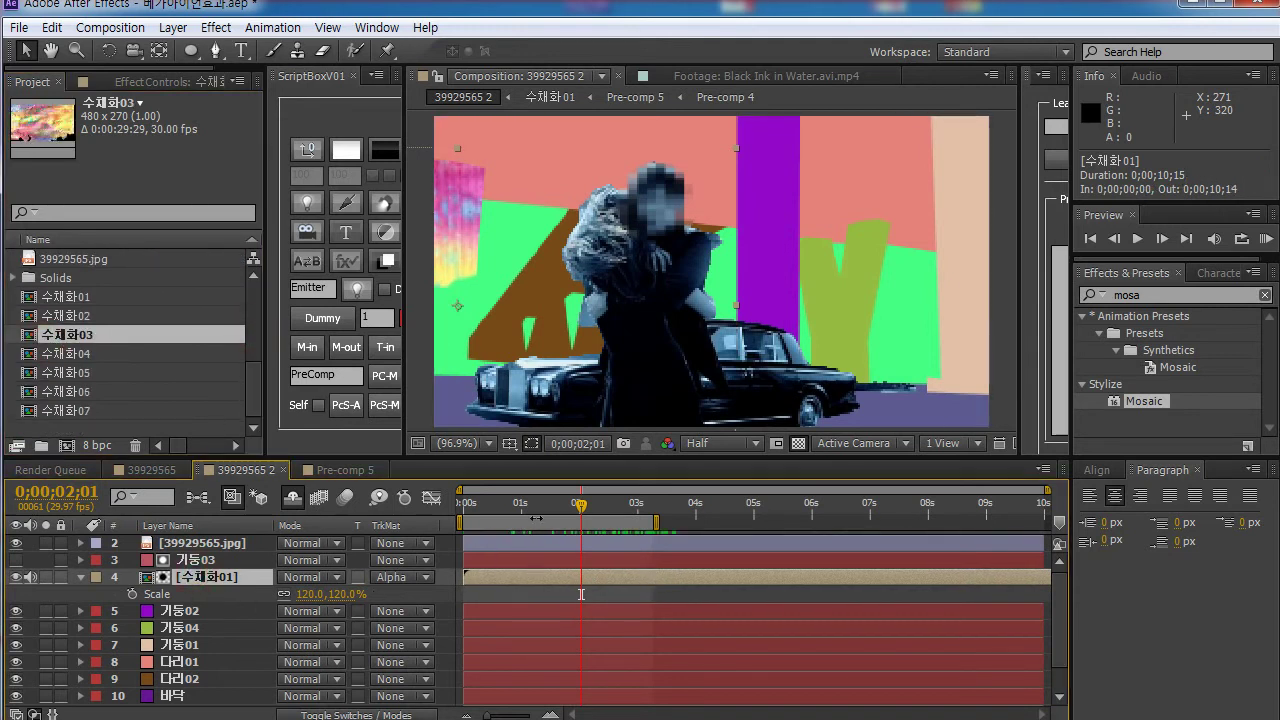
mouse_move(540, 508)
left_mouse_down()
mouse_move(491, 508)
mouse_move(541, 510)
left_mouse_up()
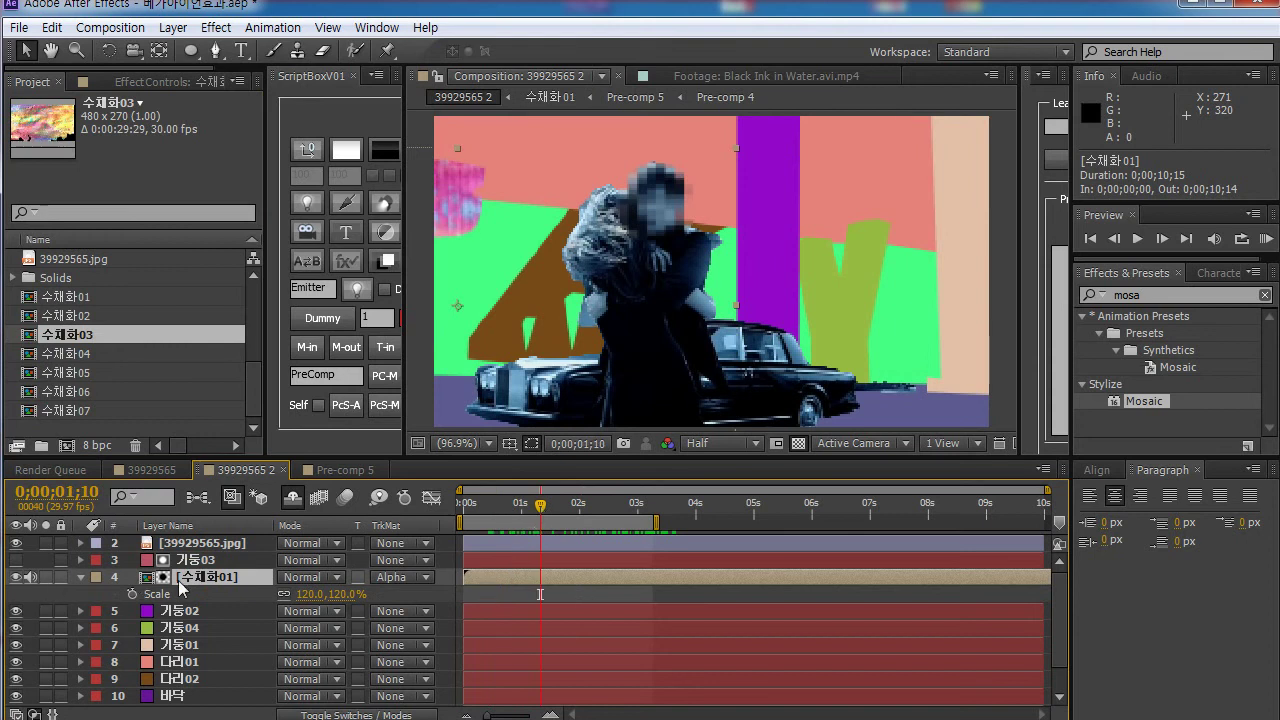
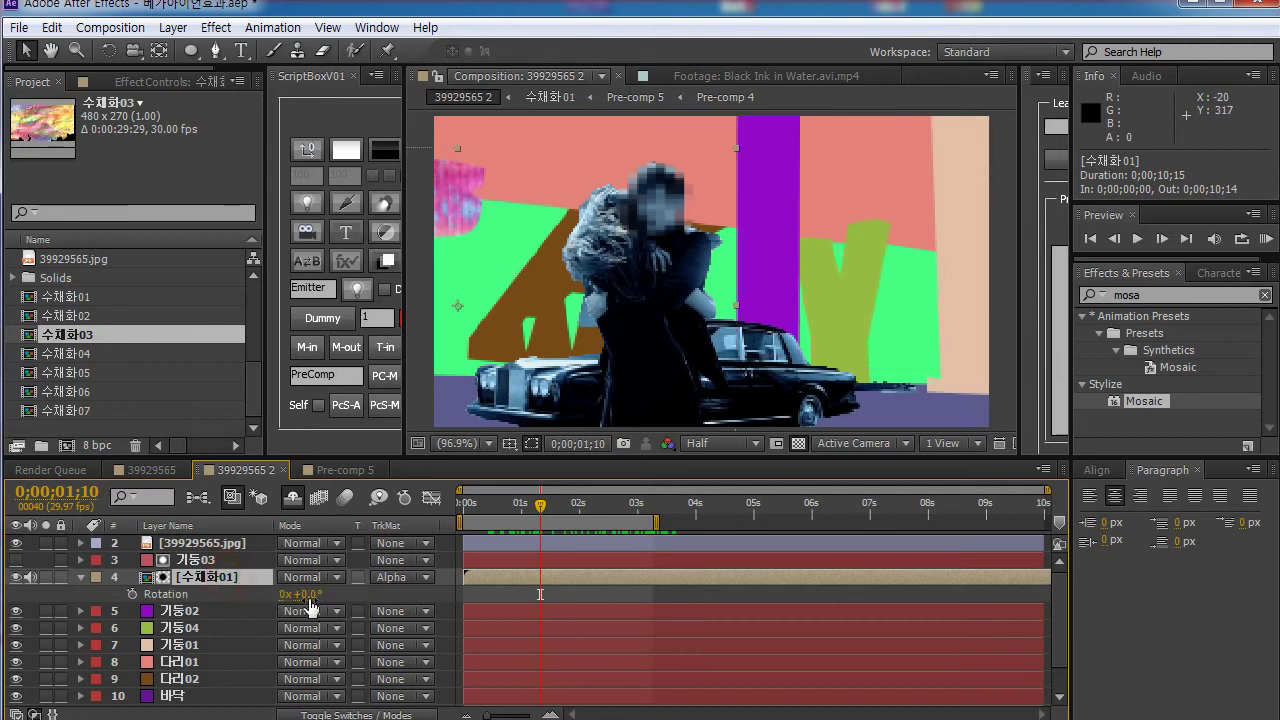
left_click_drag(310, 596, 394, 593)
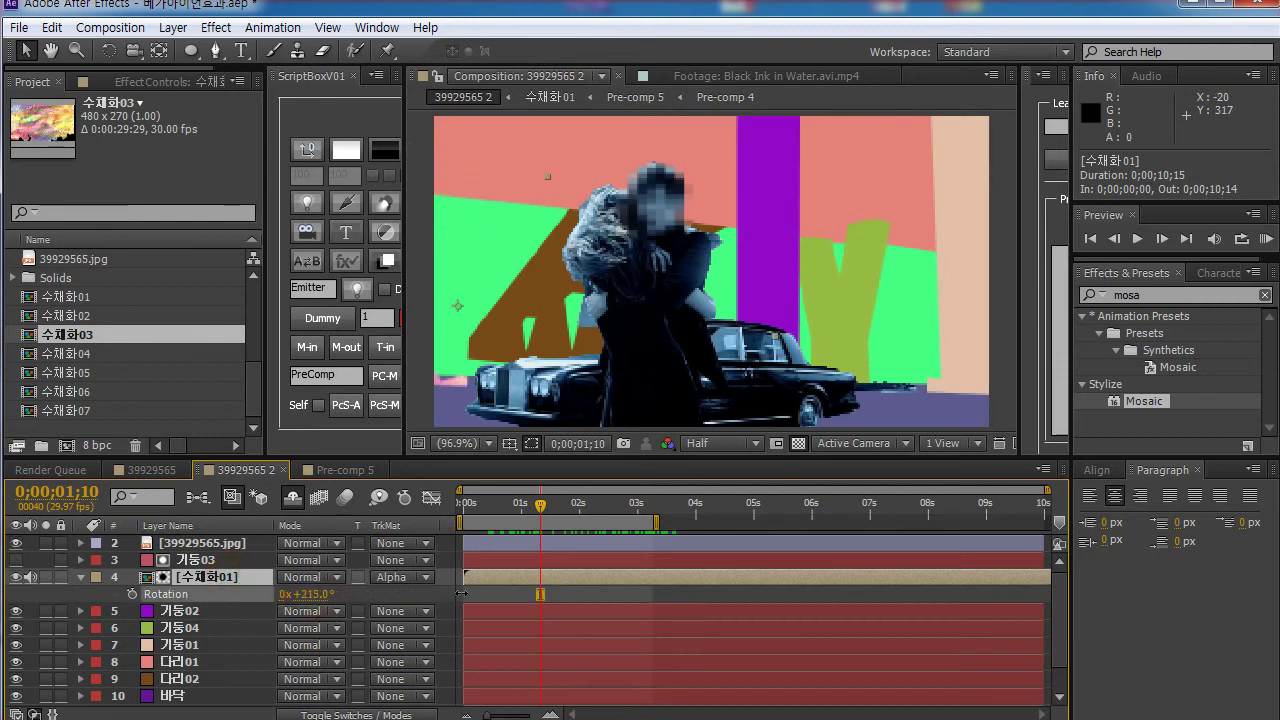
left_click(314, 595)
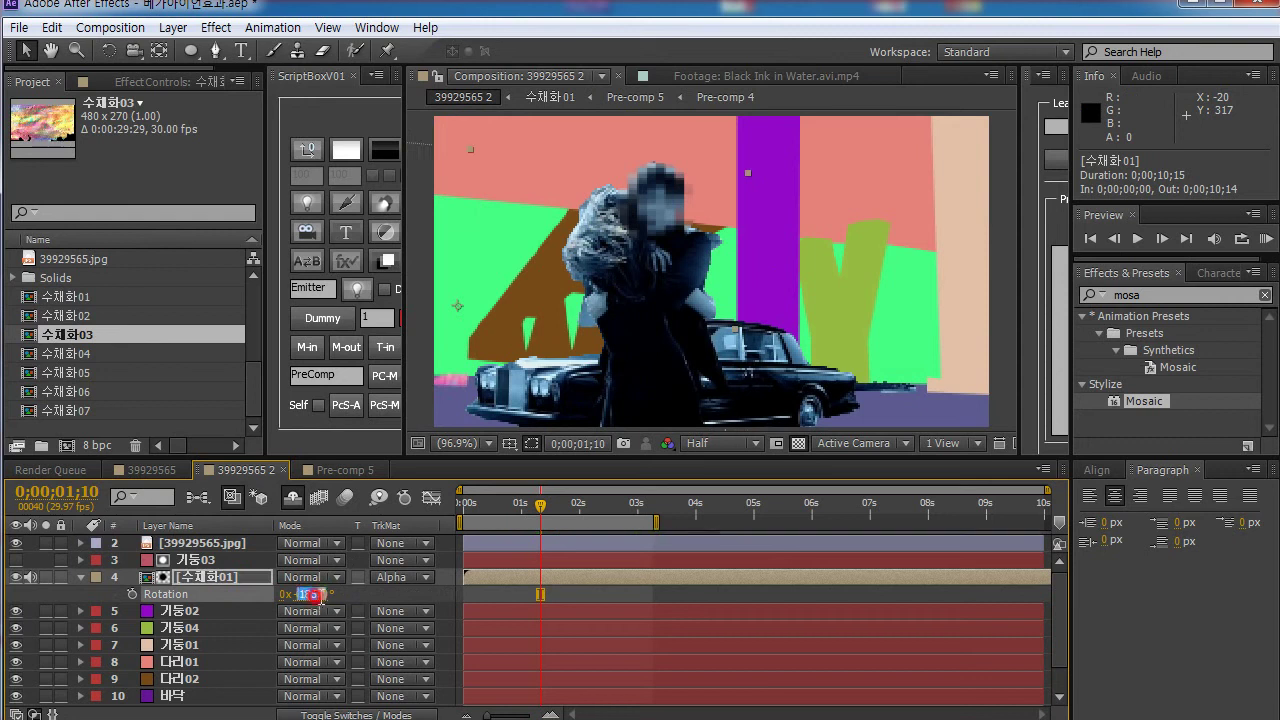
type("180")
key("Return")
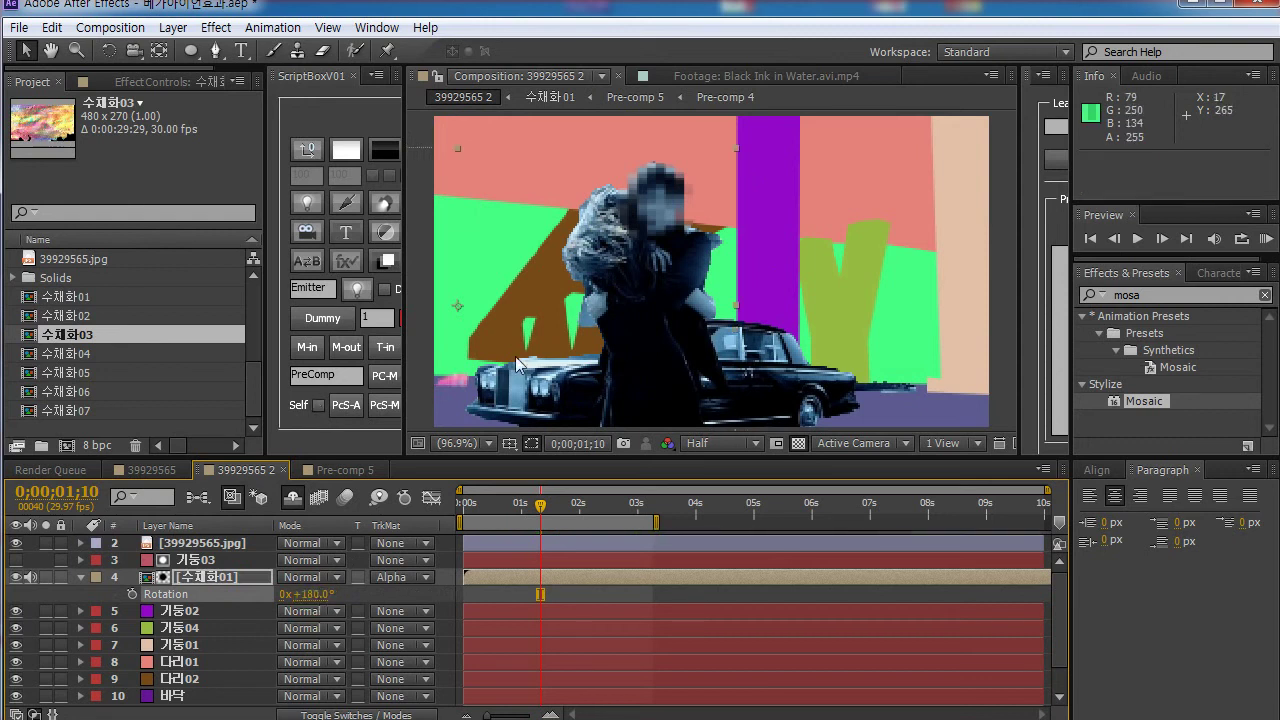
left_click_drag(601, 266, 549, 283)
left_click_drag(530, 515, 595, 505)
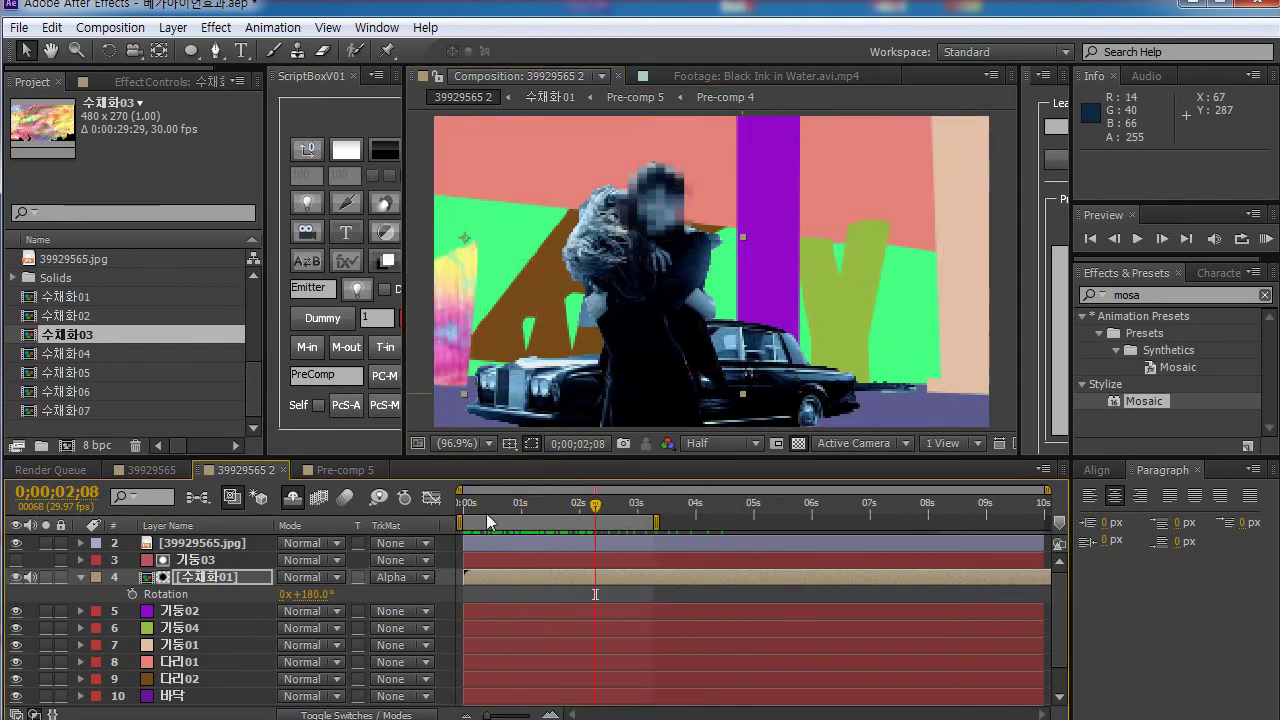
Step: Try rotating the 수채화01 layer to 90° and moving it to position about -104.5, 103.1, checking it at 0;00;00;16
left_click(219, 580)
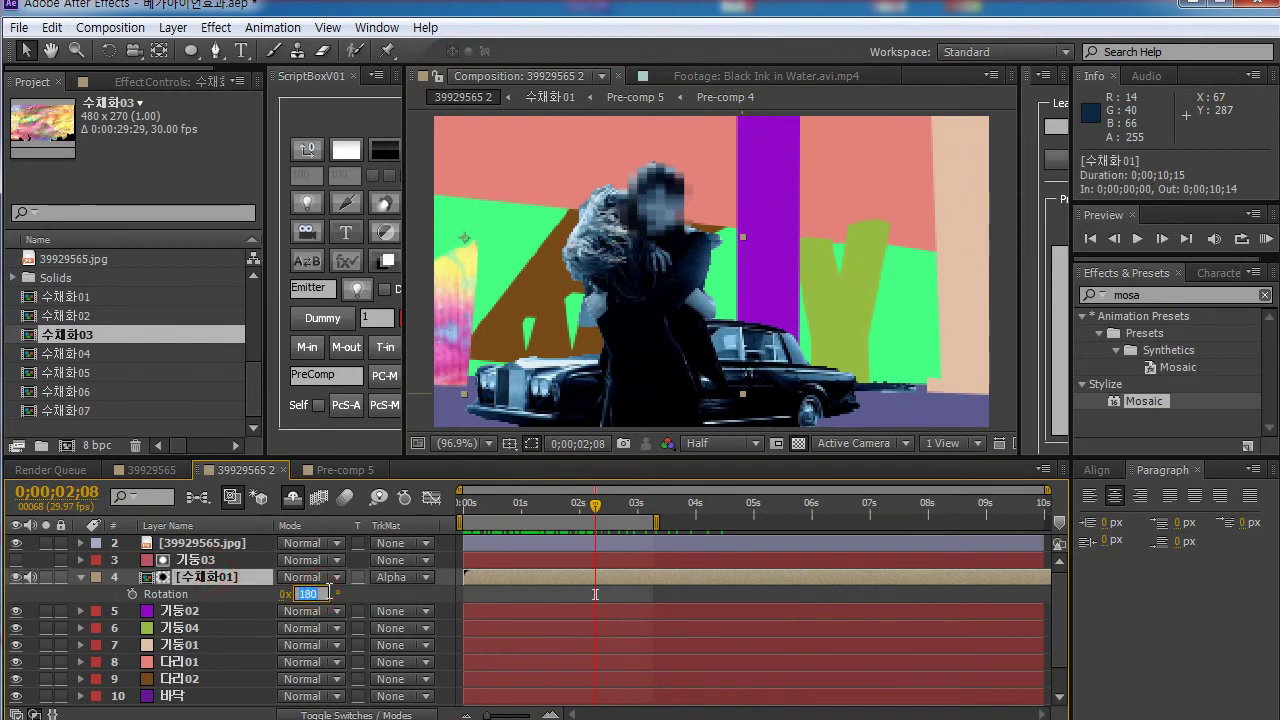
type("90")
key("Return")
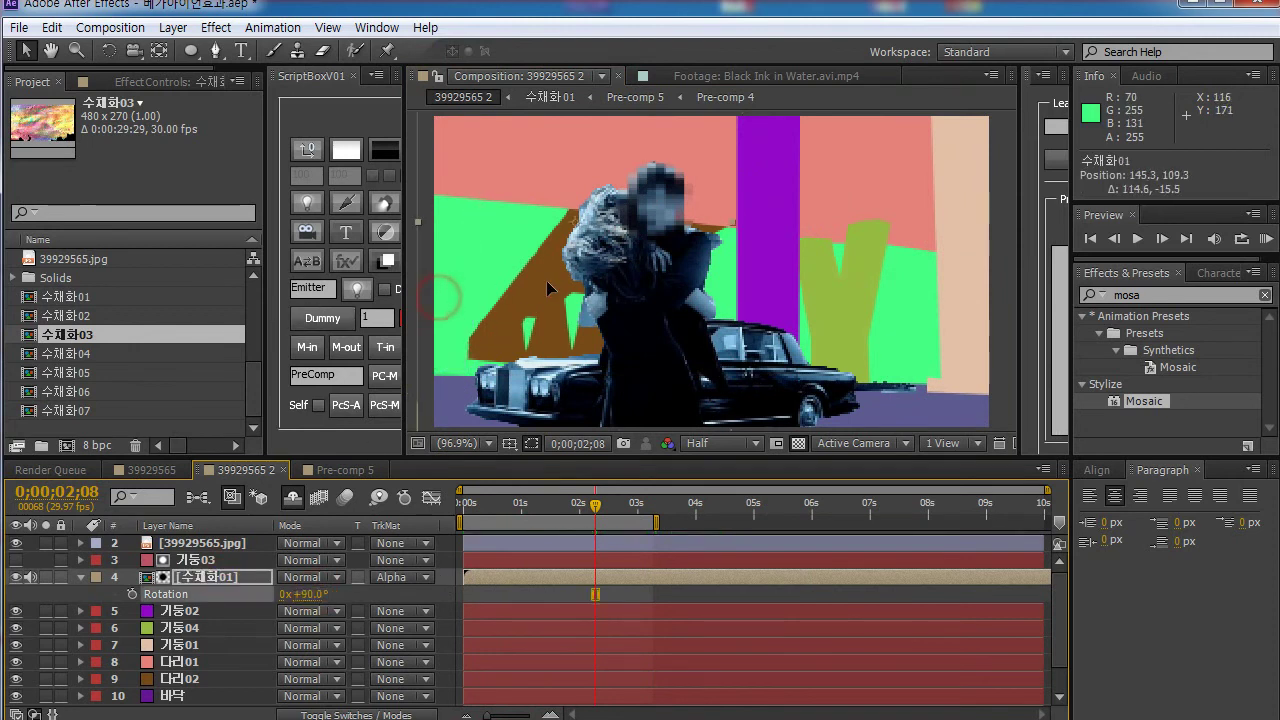
mouse_move(546, 288)
left_mouse_down()
mouse_move(298, 268)
mouse_move(307, 284)
left_mouse_up()
left_click_drag(530, 508, 494, 508)
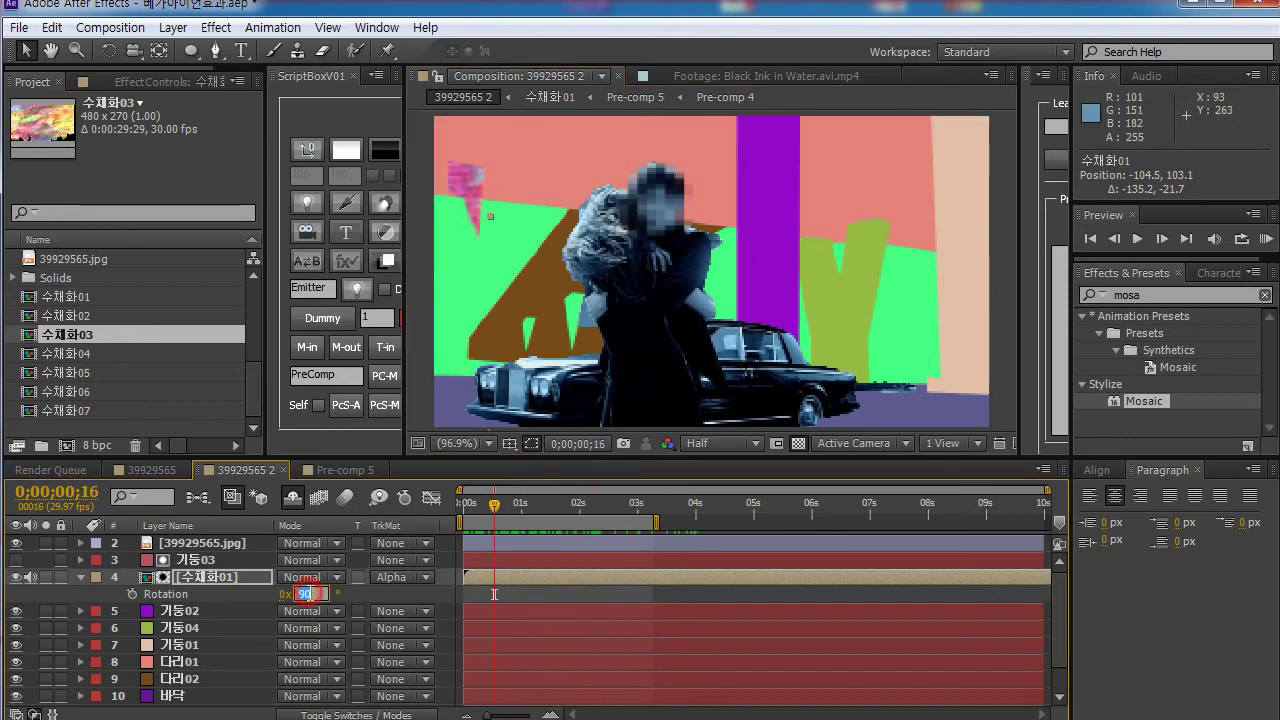
Step: Reset the 수채화01 layer's rotation to 0°, move it to position about 30.7, 204.3, and return to 0;00;00;00
left_click_drag(306, 596, 310, 598)
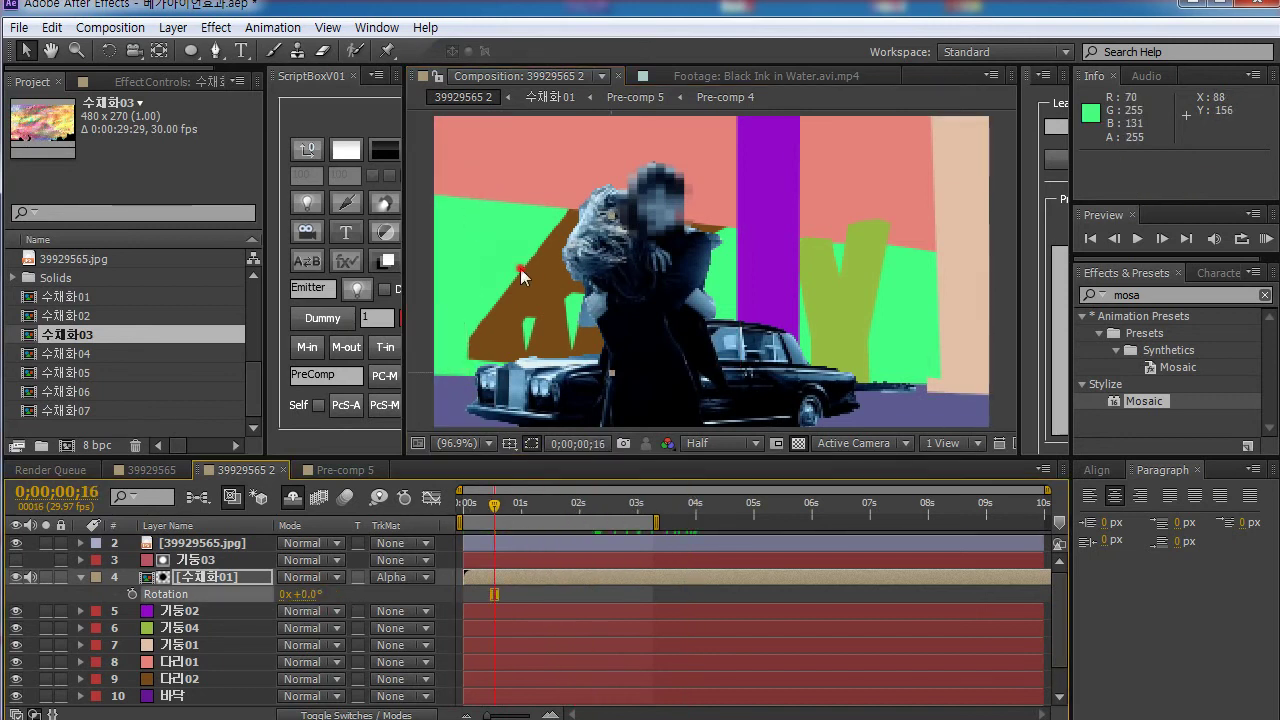
mouse_move(520, 274)
left_mouse_down()
mouse_move(697, 394)
mouse_move(652, 376)
mouse_move(606, 392)
mouse_move(647, 373)
mouse_move(669, 385)
mouse_move(651, 372)
left_mouse_up()
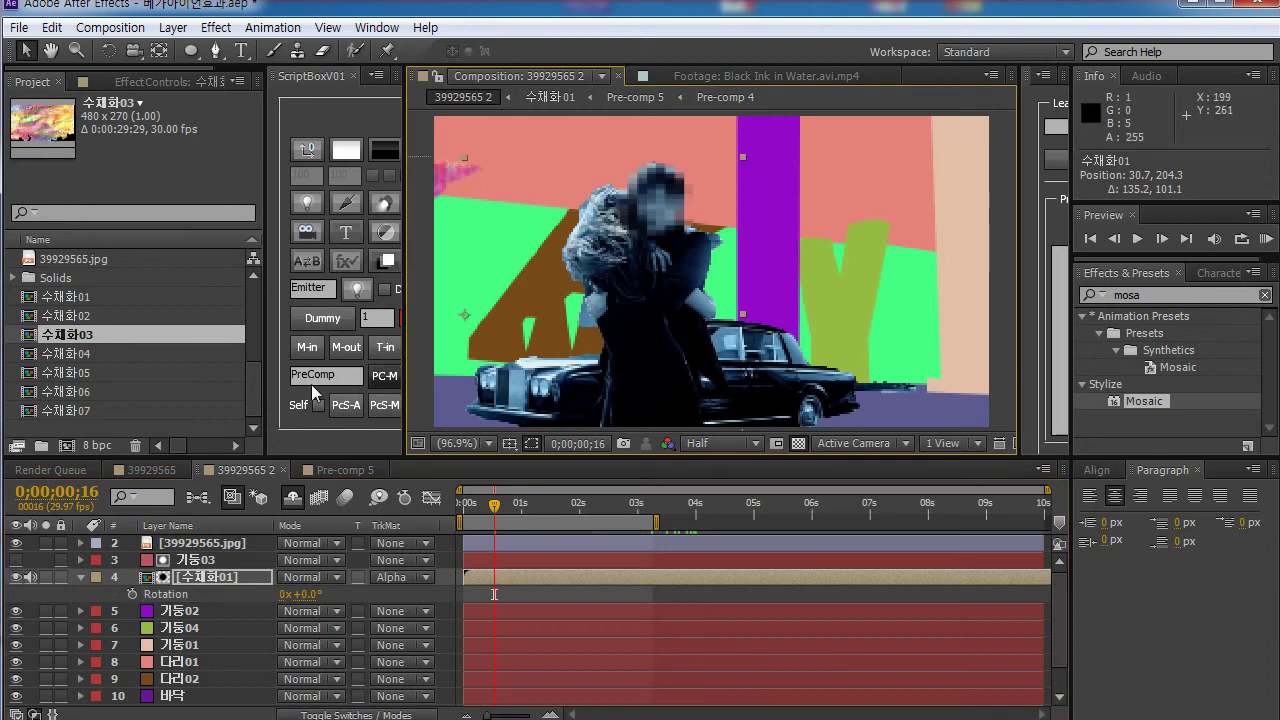
left_click(185, 560)
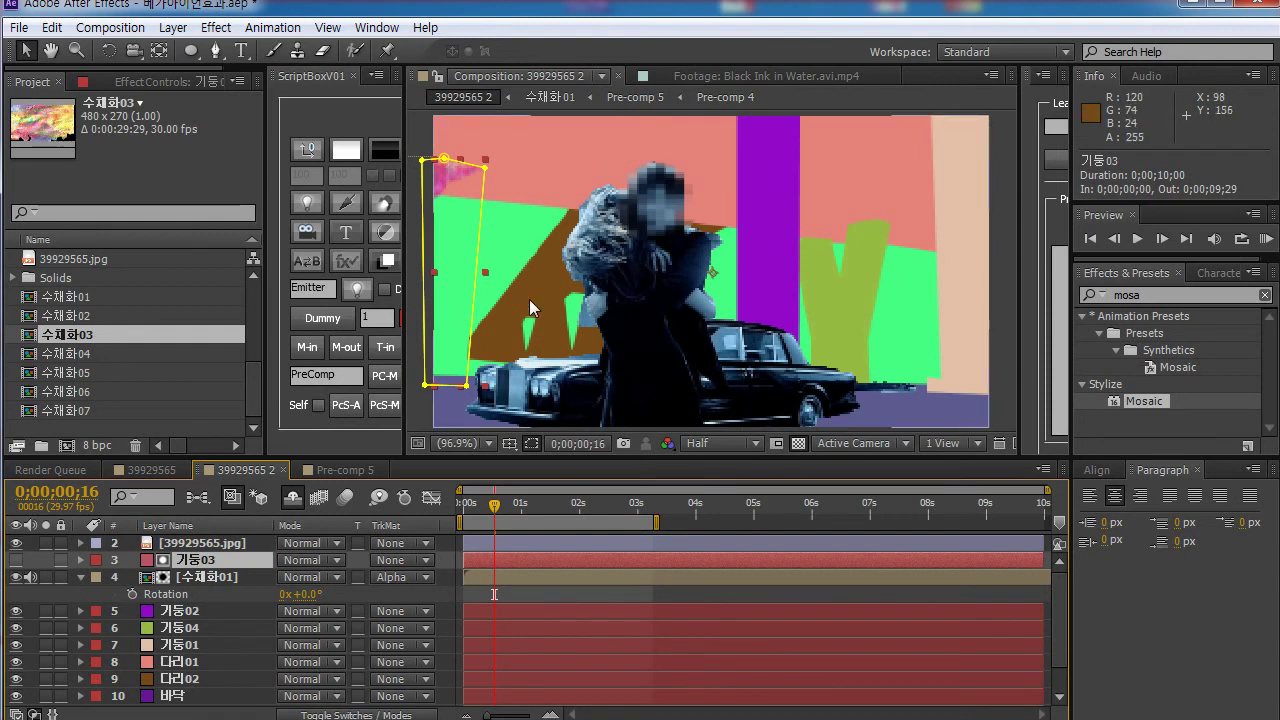
left_click_drag(489, 510, 457, 520)
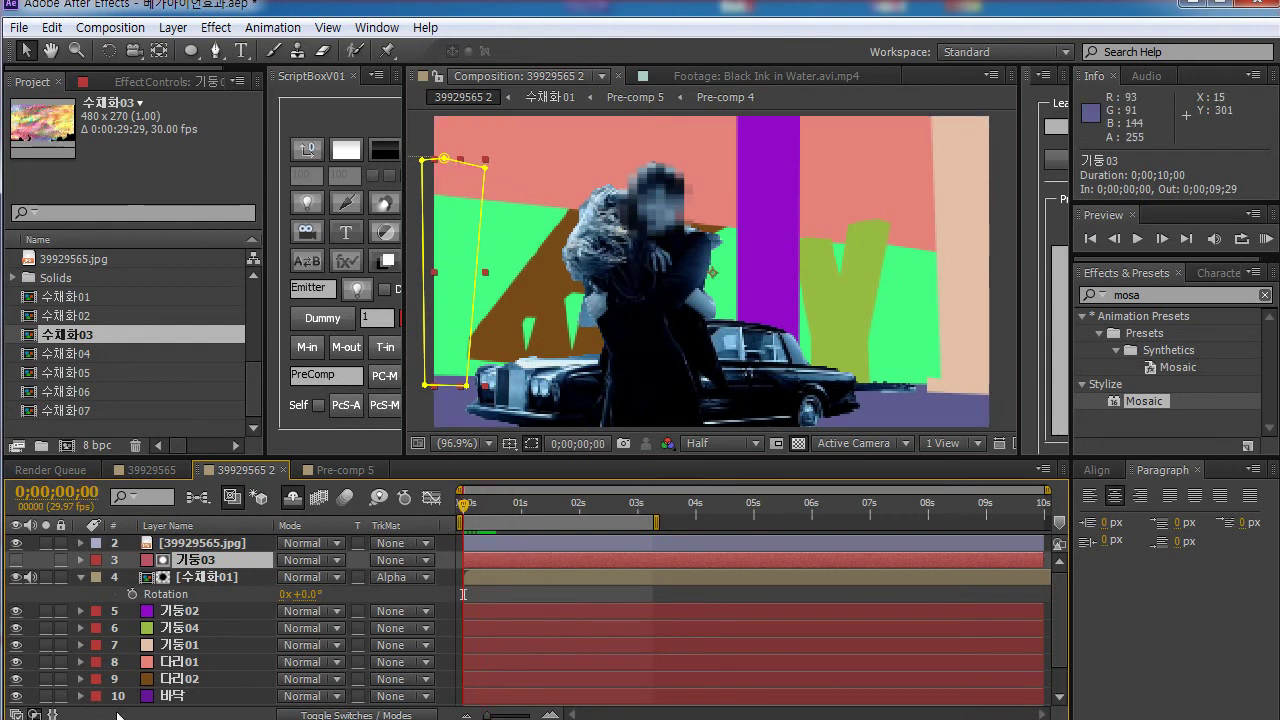
Step: Add the 수채화02 composition to the timeline directly below the 기둥02 layer
left_click(181, 613)
left_click(60, 317)
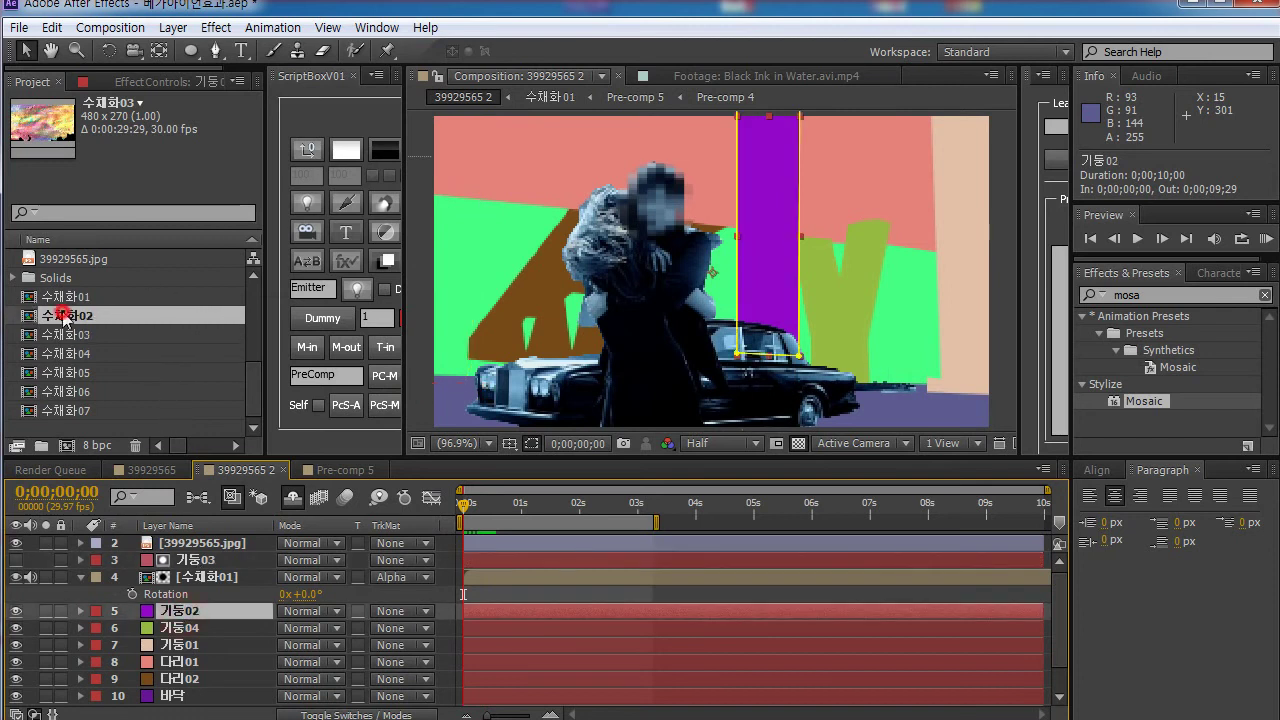
left_click(60, 352)
left_click_drag(60, 316, 175, 628)
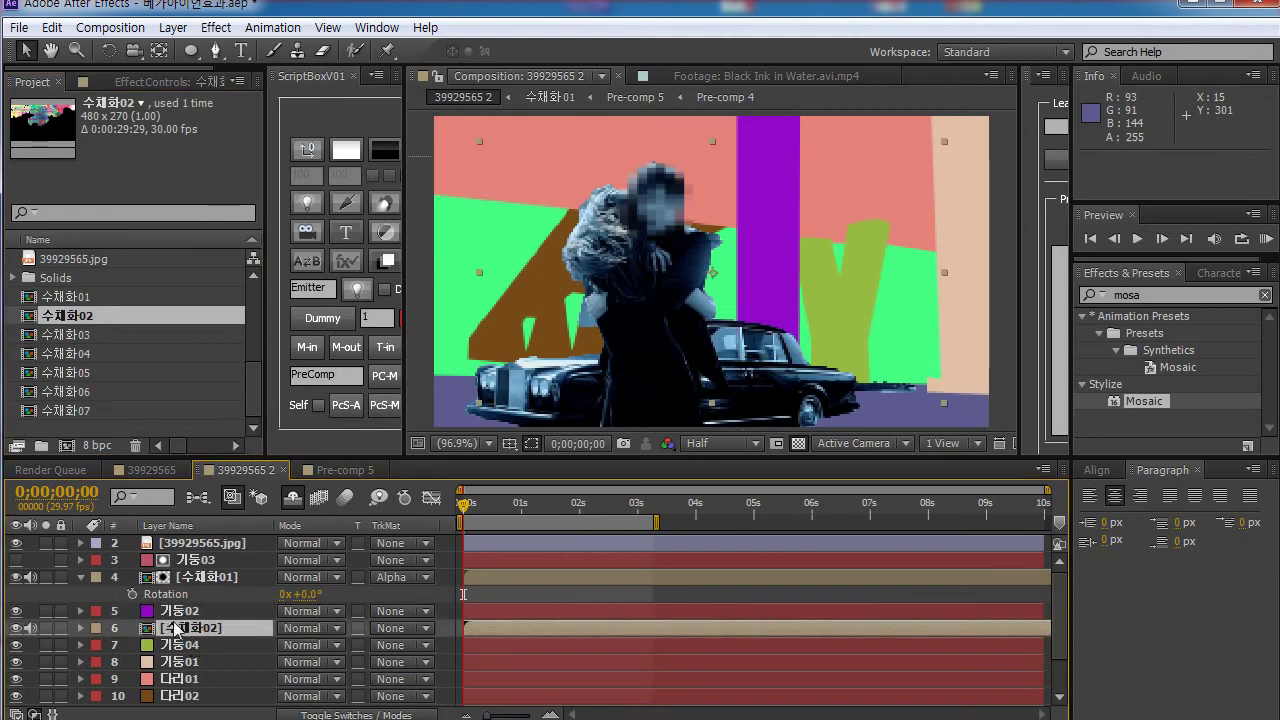
Step: Set the 수채화02 layer's track matte to Alpha Matte using the 기둥02 layer
left_click(180, 611)
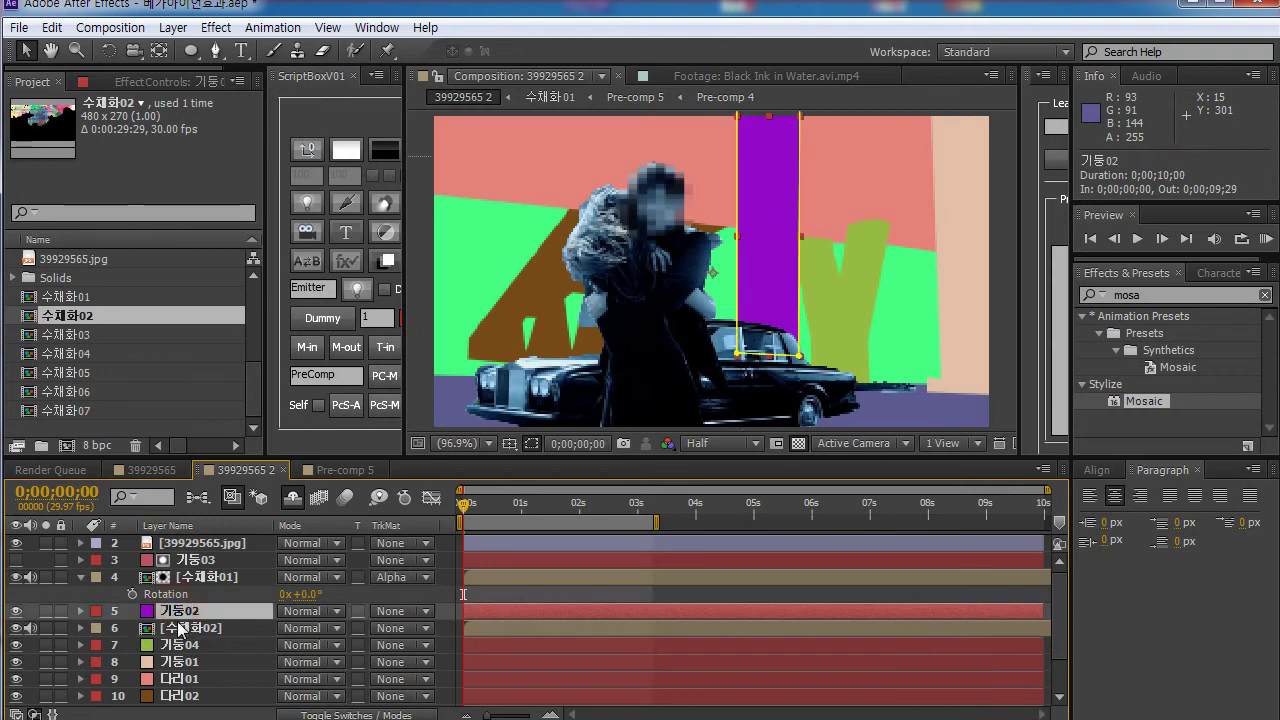
left_click(180, 627)
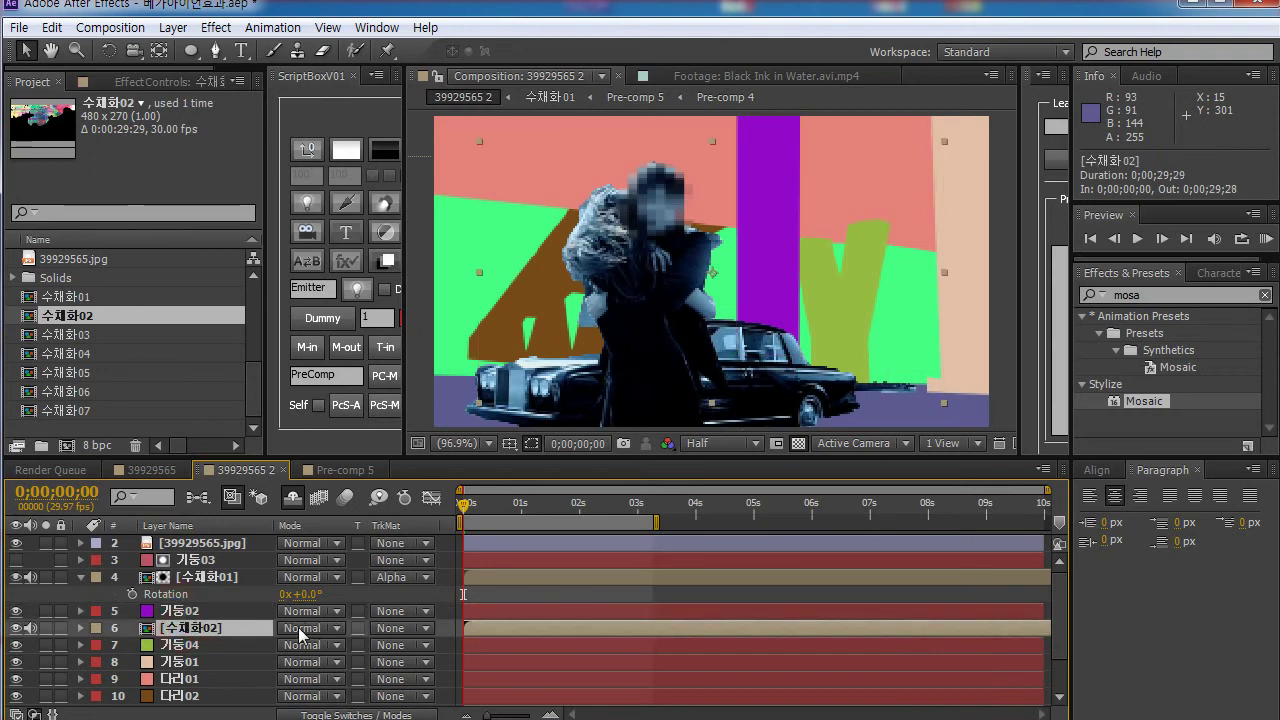
left_click(392, 628)
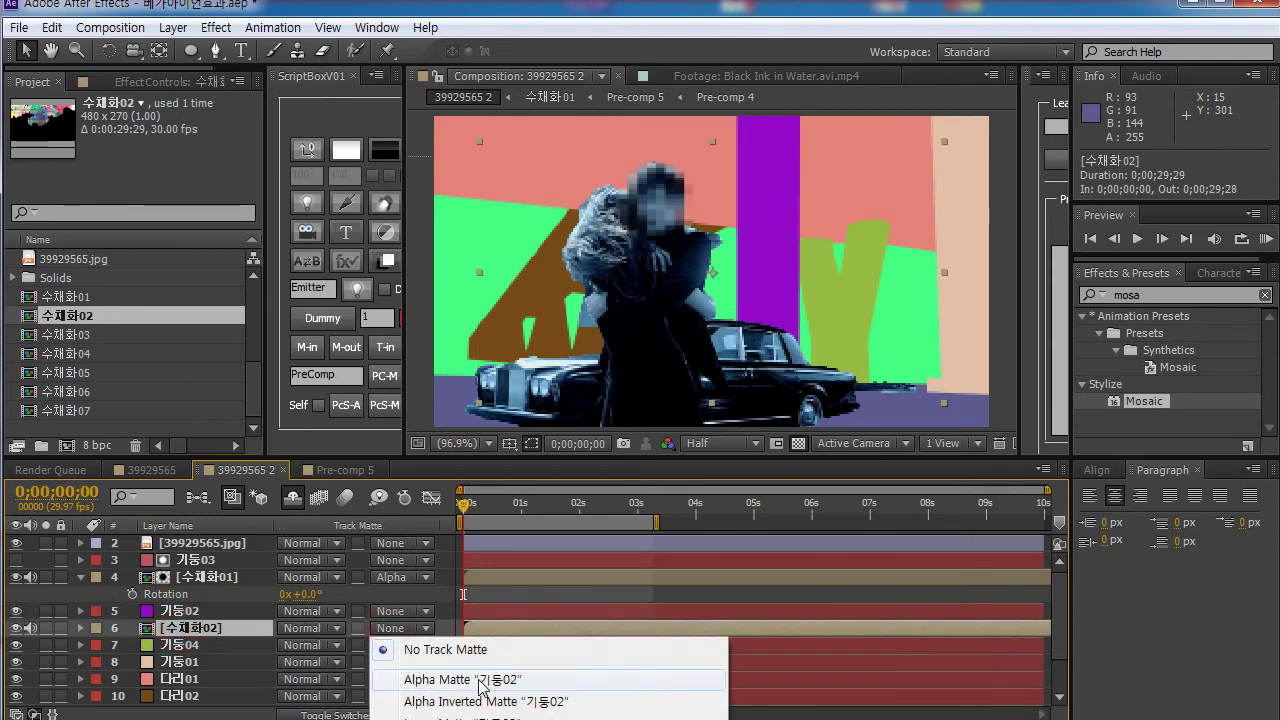
left_click(481, 680)
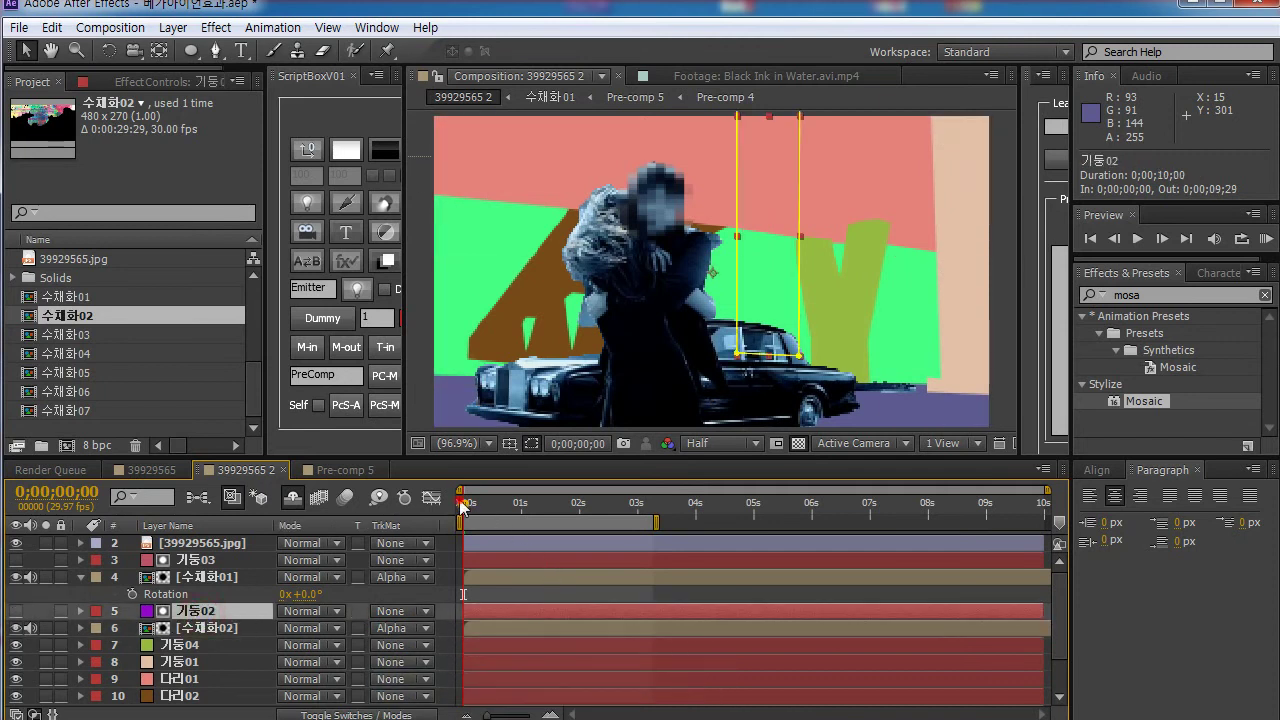
Step: At 0;00;03;04, move the 수채화02 layer up to position about 288.6, 112.5
left_click_drag(463, 505, 645, 505)
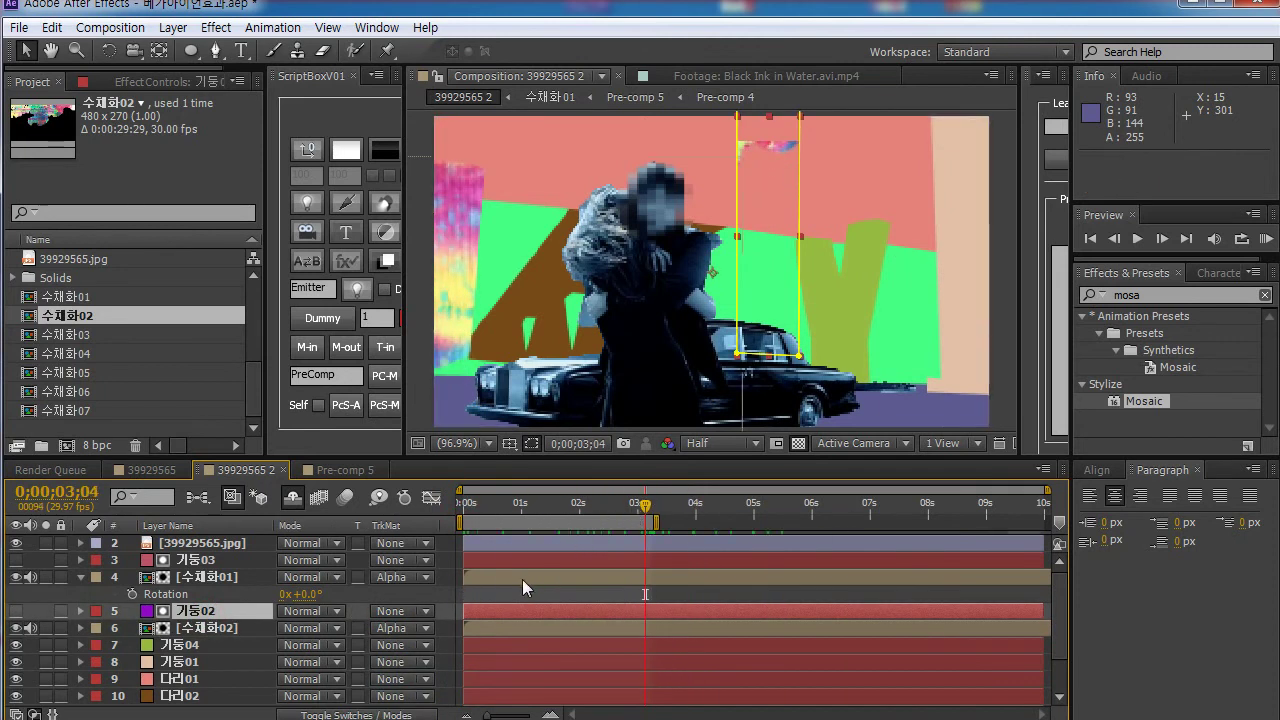
left_click(505, 630)
left_click_drag(708, 290, 710, 242)
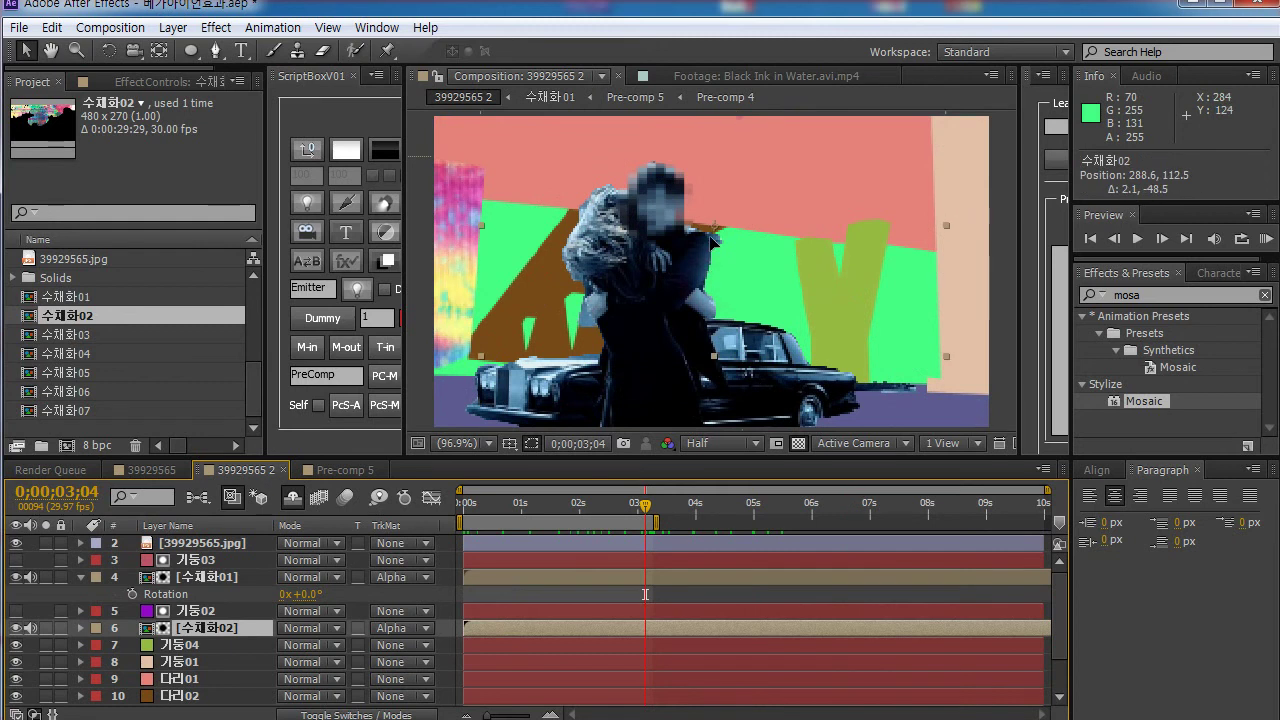
Step: Scale the 수채화02 layer to 133% and move it to position about 298.6, 168.5
scroll(572, 280, "down", 1)
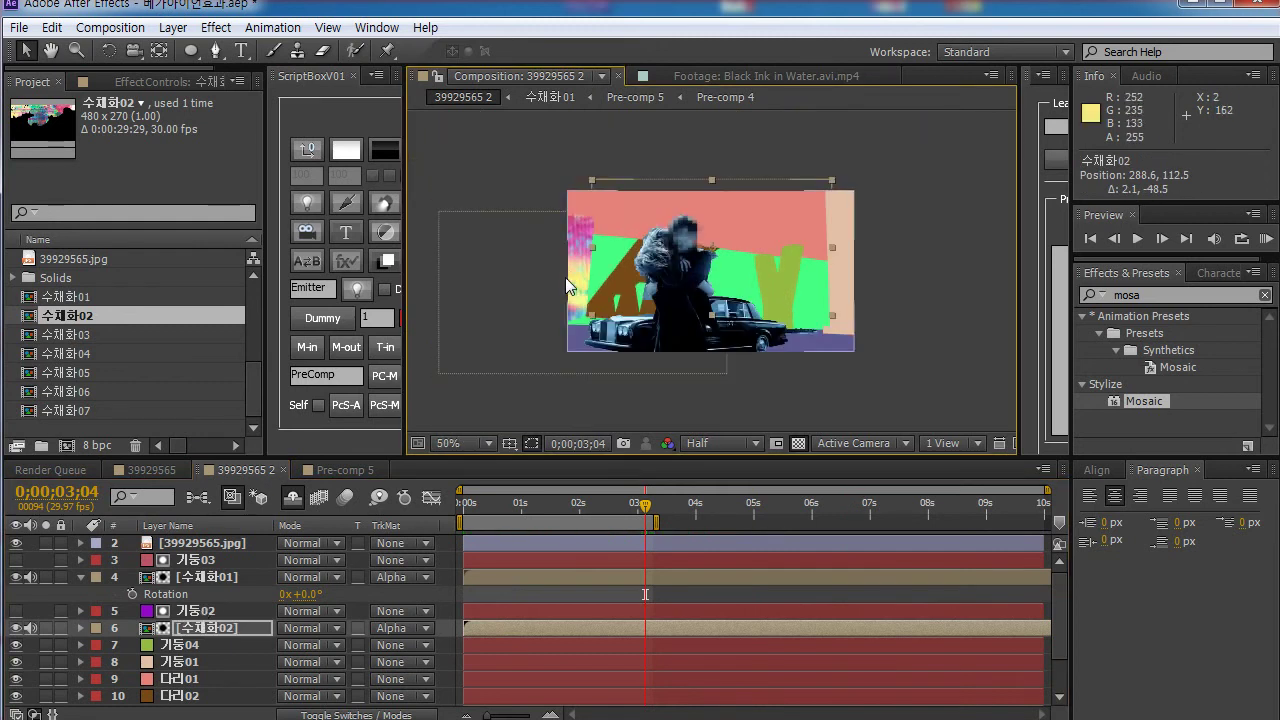
scroll(627, 262, "up", 1)
scroll(575, 313, "down", 2)
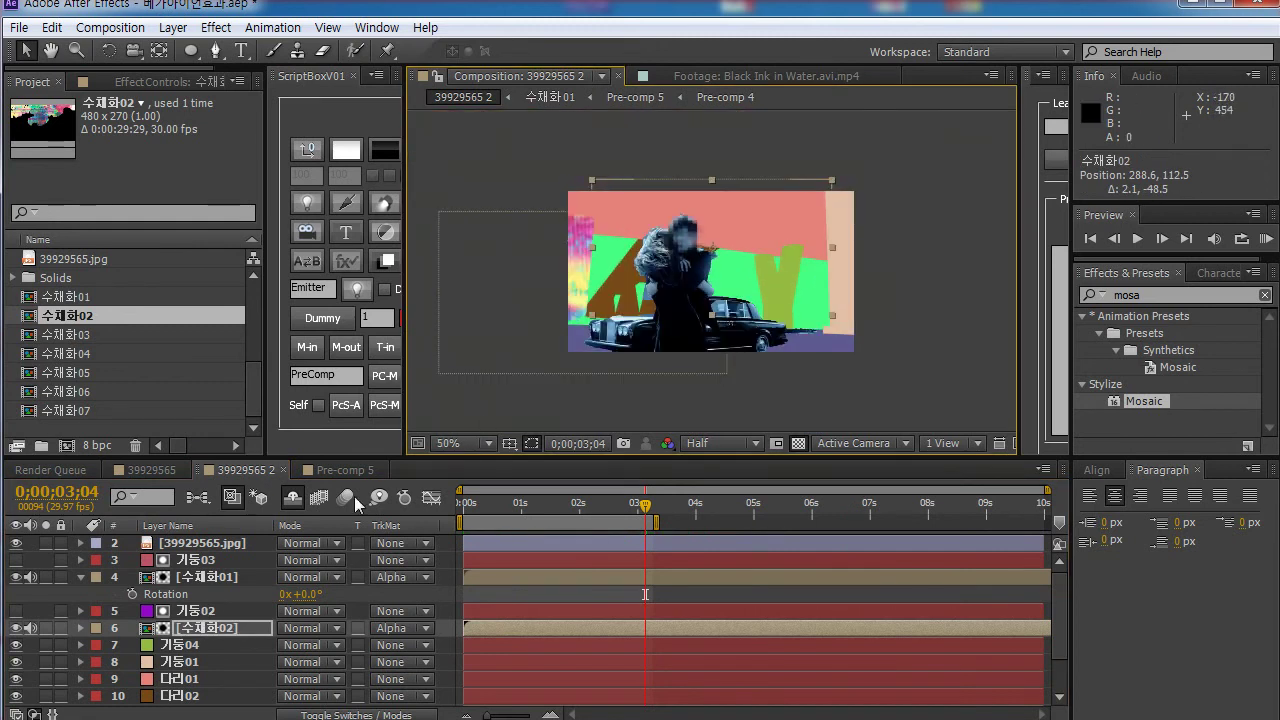
left_click(193, 630)
key("s")
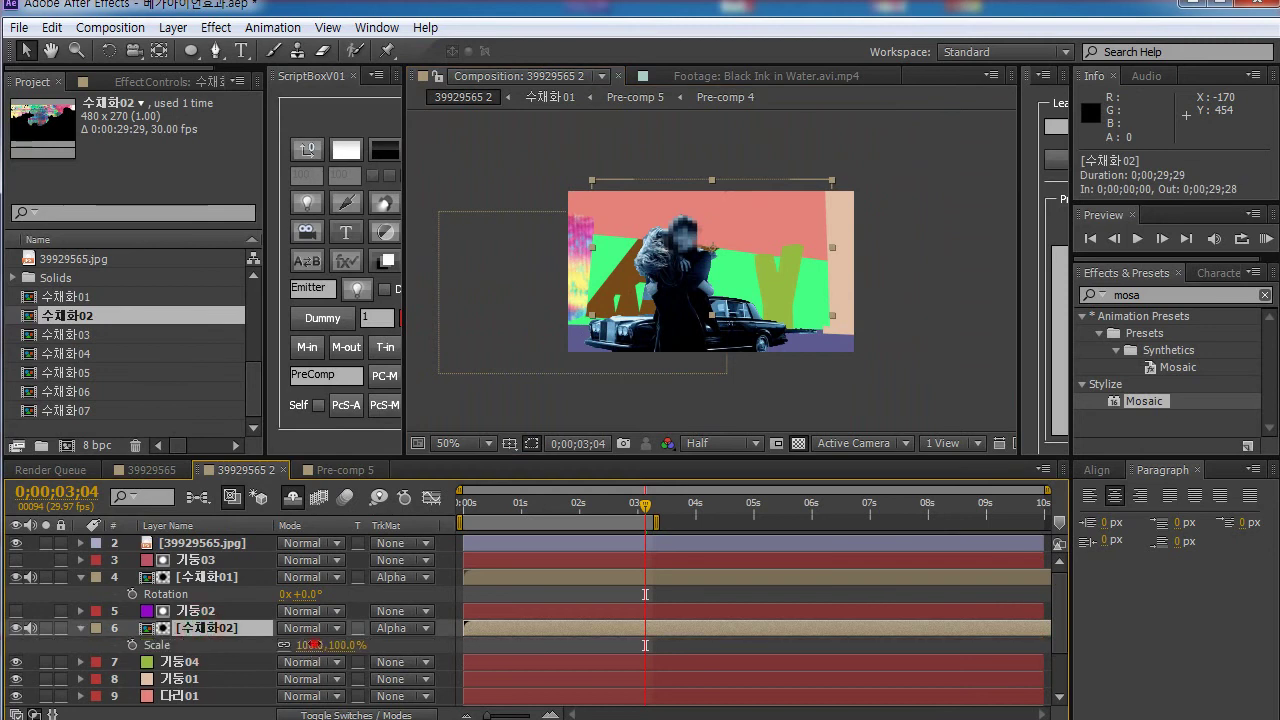
left_click_drag(313, 645, 377, 646)
left_click_drag(791, 238, 796, 285)
left_click_drag(313, 645, 288, 648)
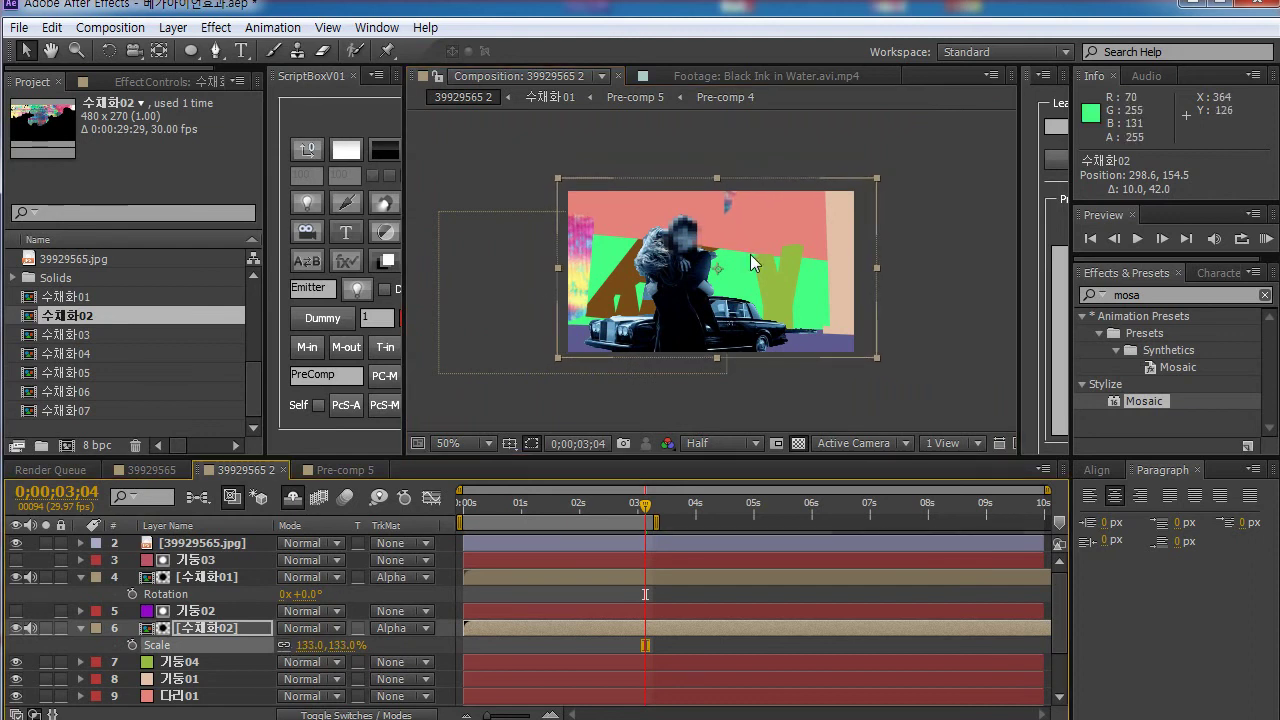
left_click_drag(750, 254, 738, 284)
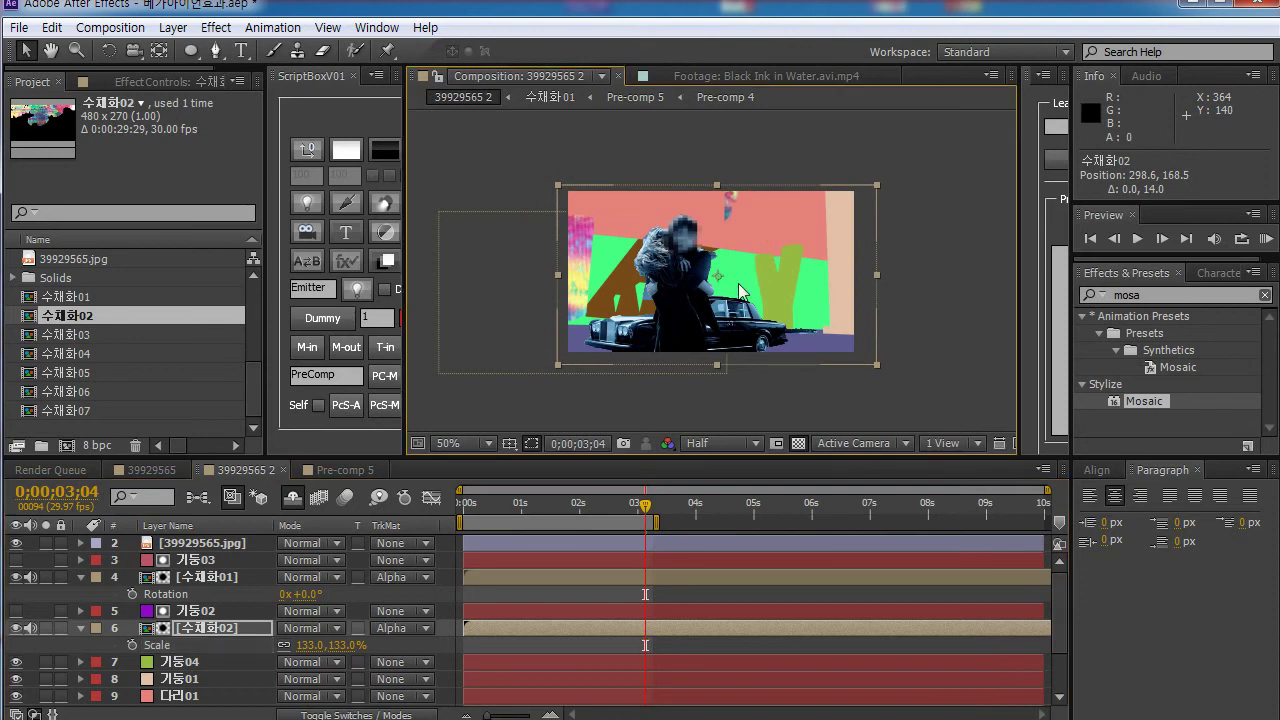
left_click_drag(640, 497, 920, 510)
left_click(584, 525)
right_click(535, 634)
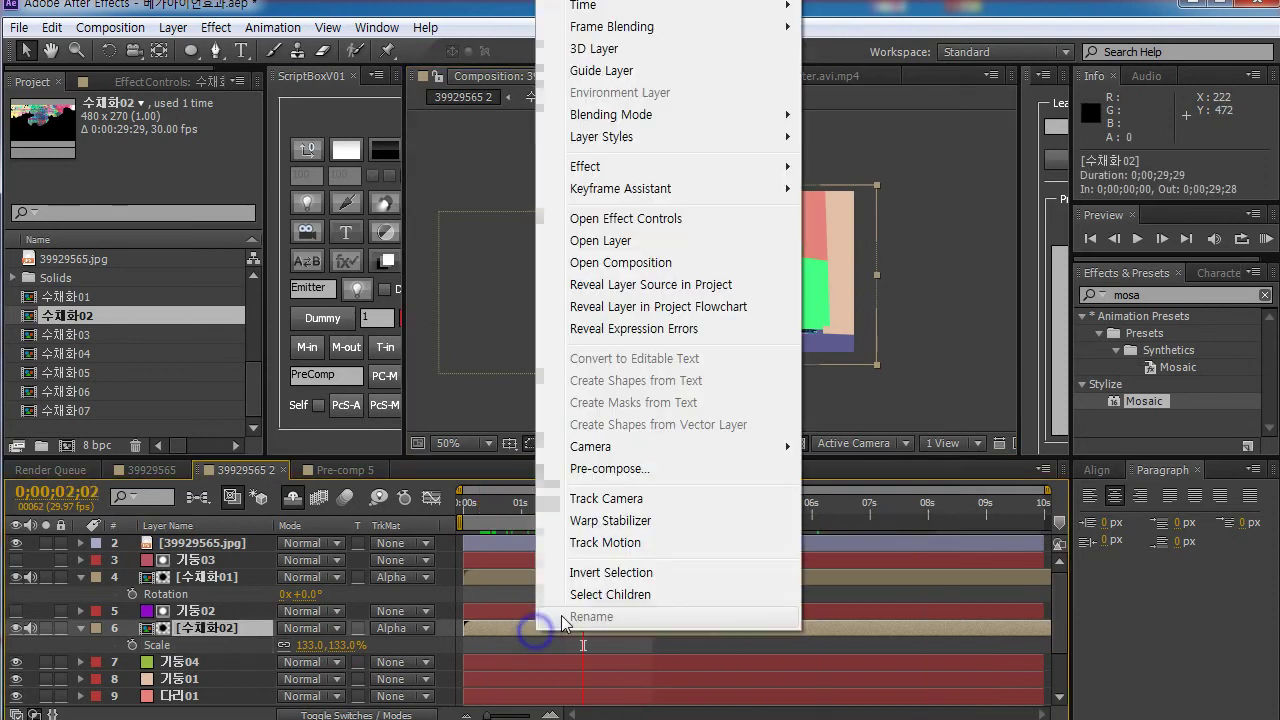
mouse_move(648, 166)
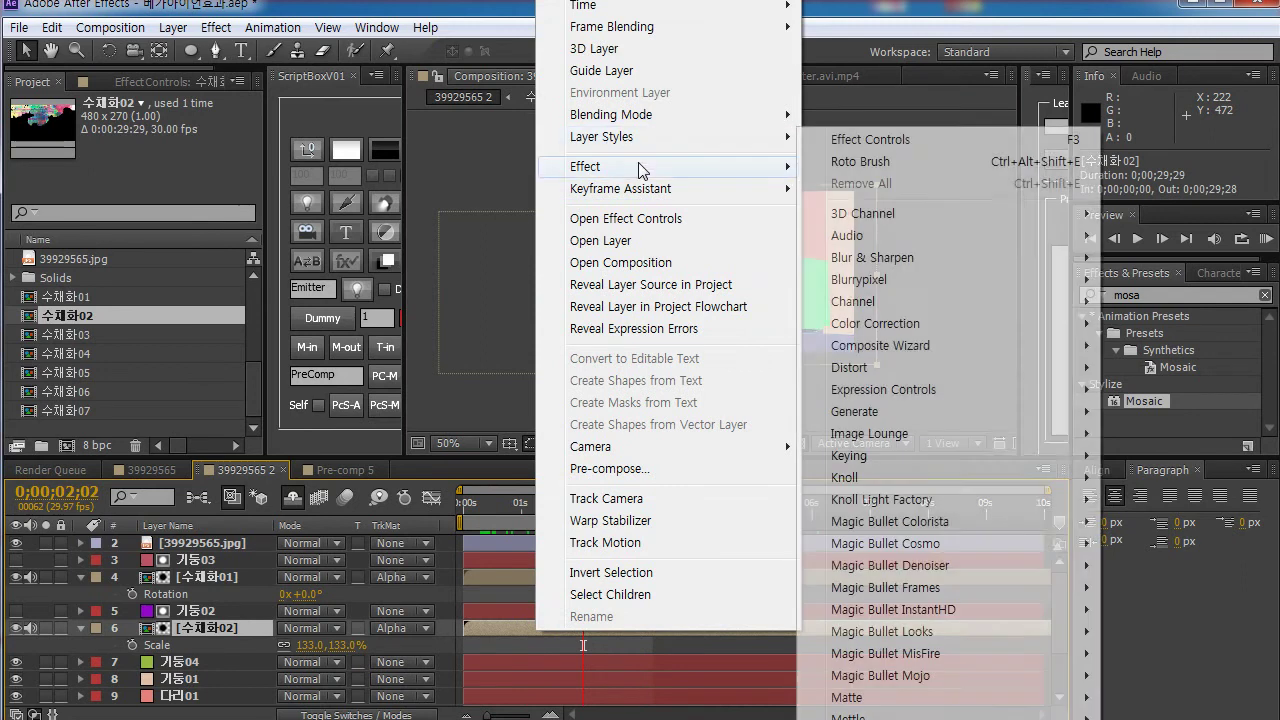
left_click(480, 323)
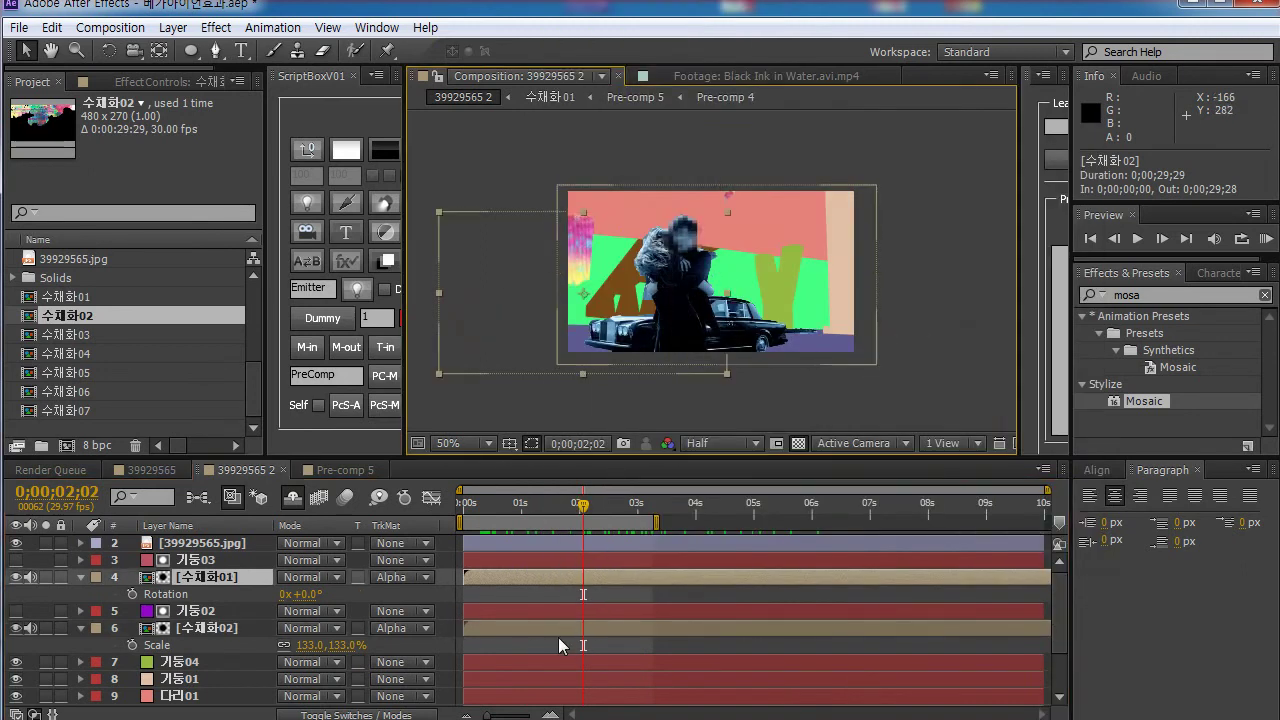
Step: Time-stretch the 수채화02 layer with a stretch factor of 35 and check the fill at 0;00;05;01
left_click(558, 637)
right_click(558, 637)
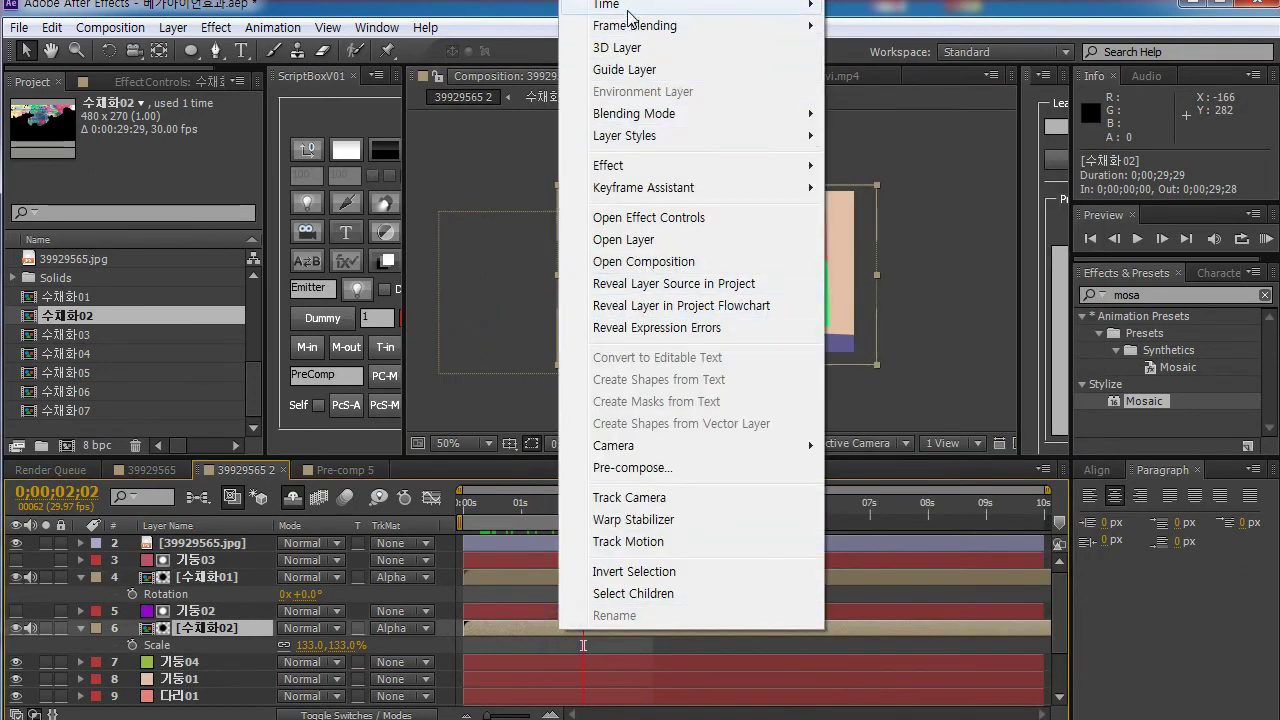
mouse_move(612, 5)
left_click(932, 49)
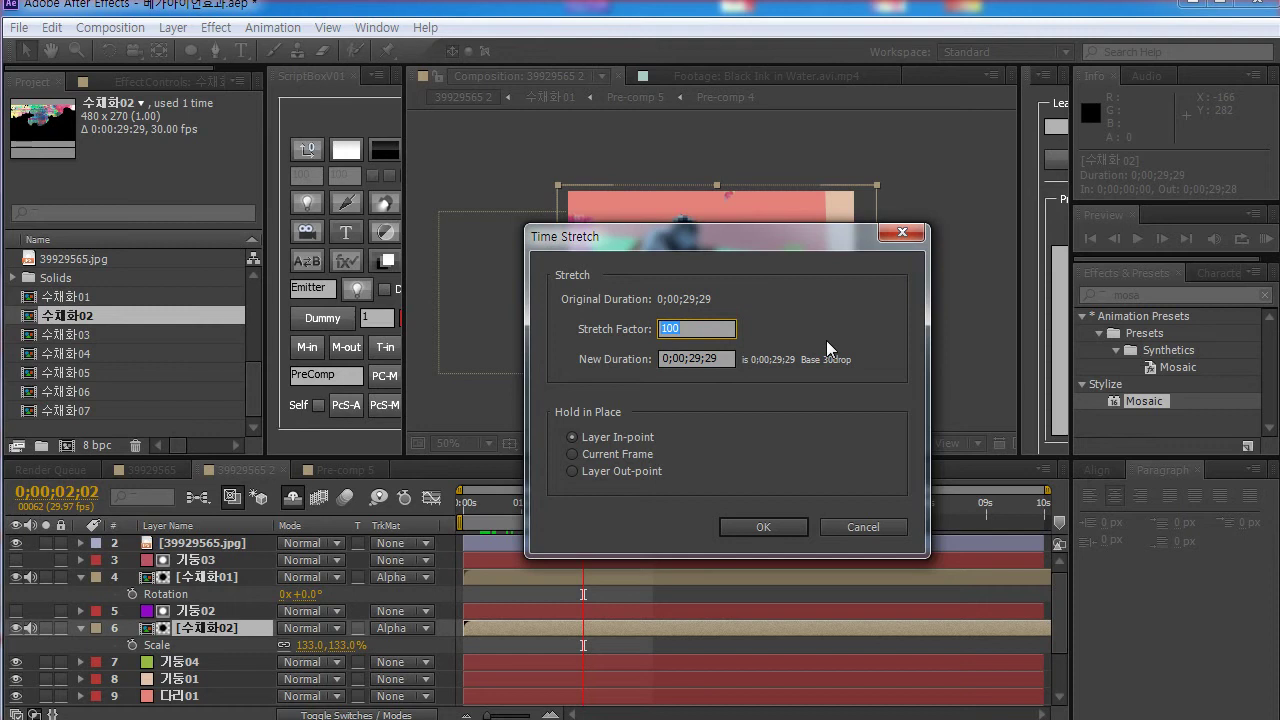
type("35")
key("Return")
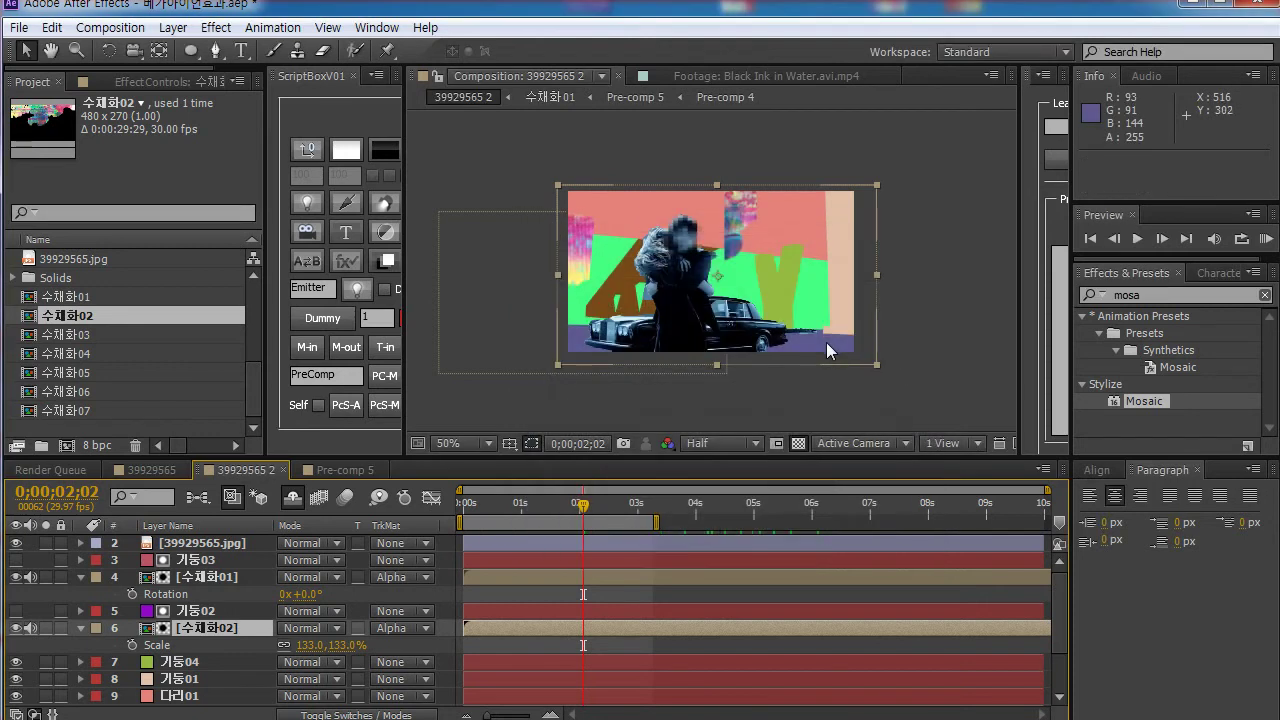
left_click_drag(532, 508, 755, 516)
left_click(657, 212)
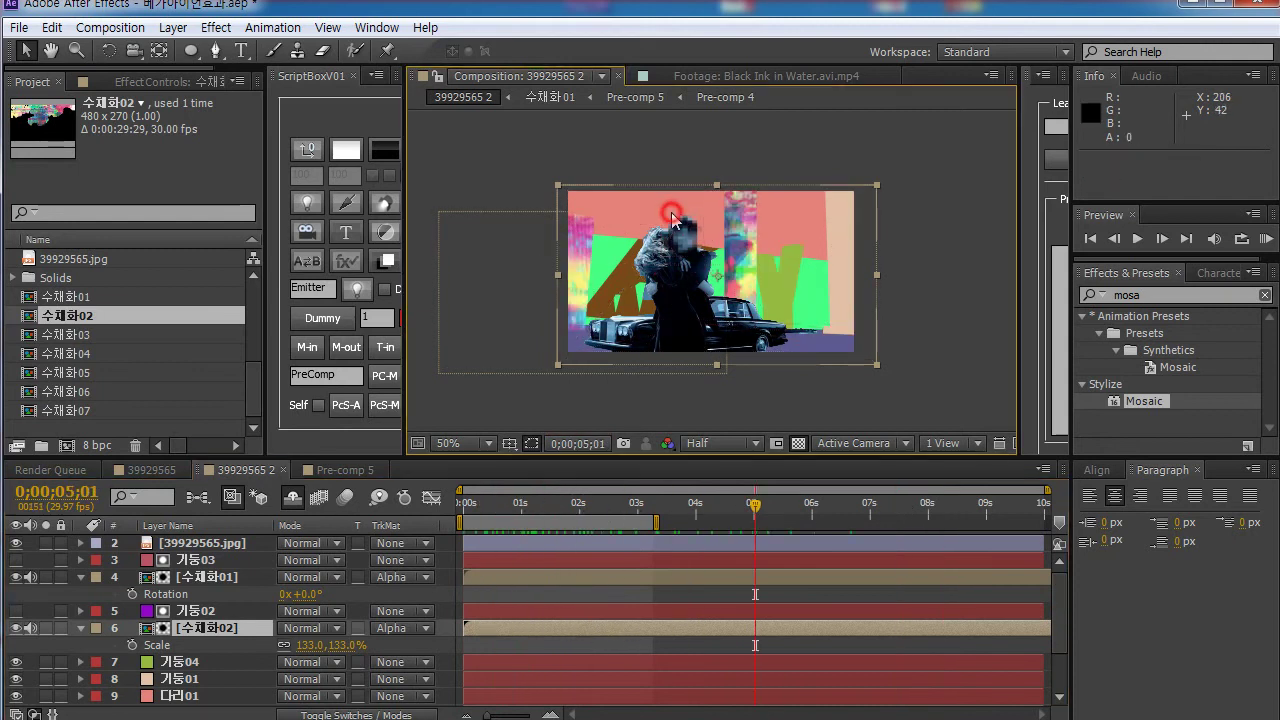
Step: Preview the remaining watercolor compositions and add 수채화05 to the timeline directly below the 다리01 layer
left_click(185, 662)
left_click(182, 695)
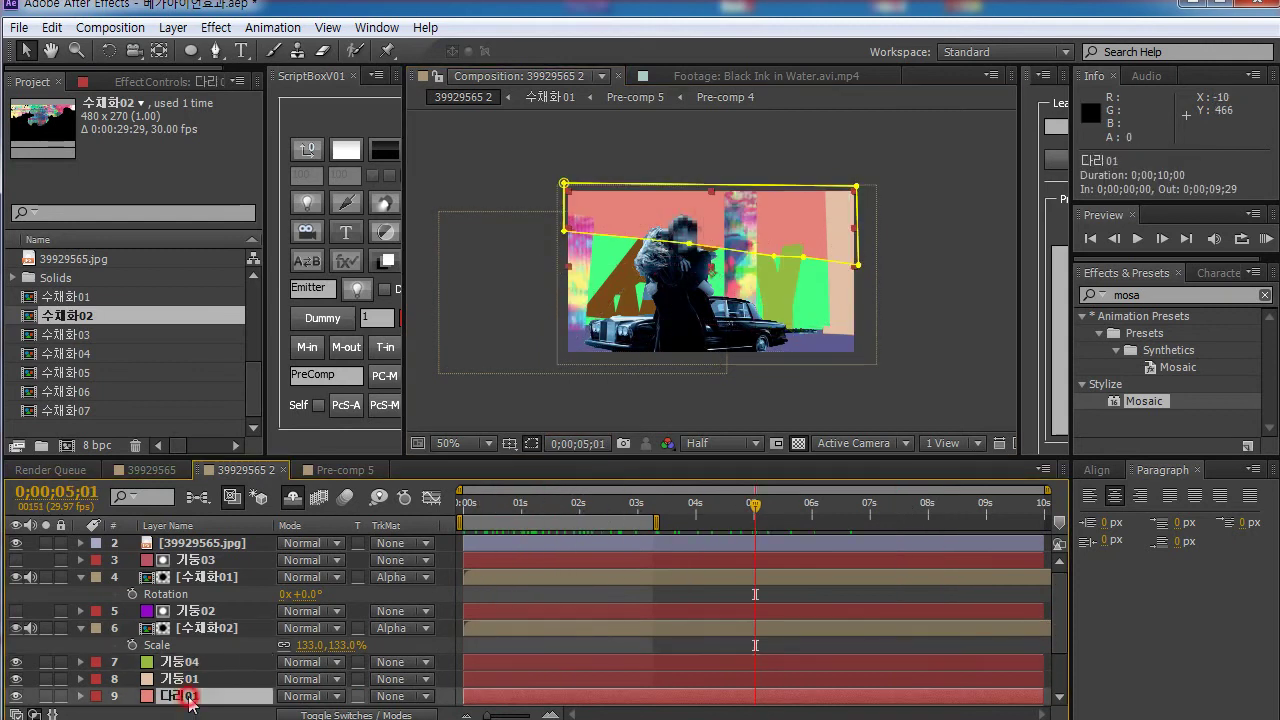
scroll(200, 690, "down", 1)
left_click(60, 336)
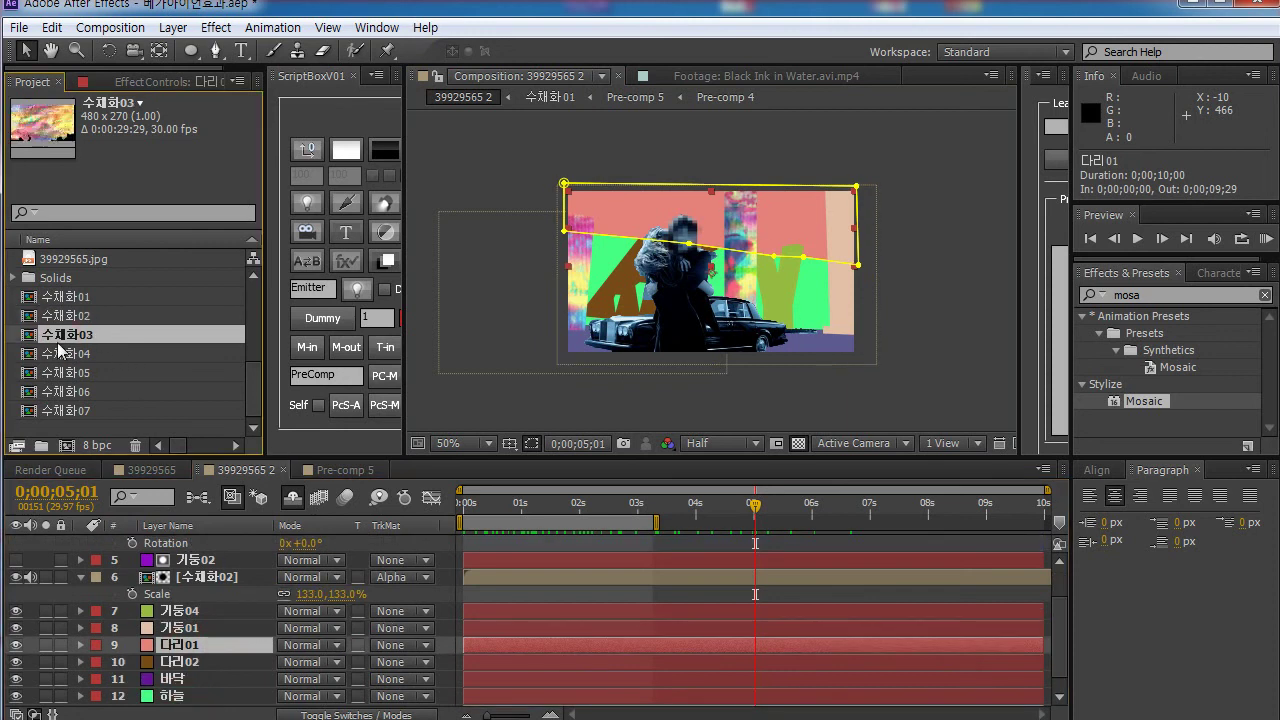
left_click(63, 356)
left_click(65, 336)
left_click_drag(63, 336, 105, 336)
left_click(76, 373)
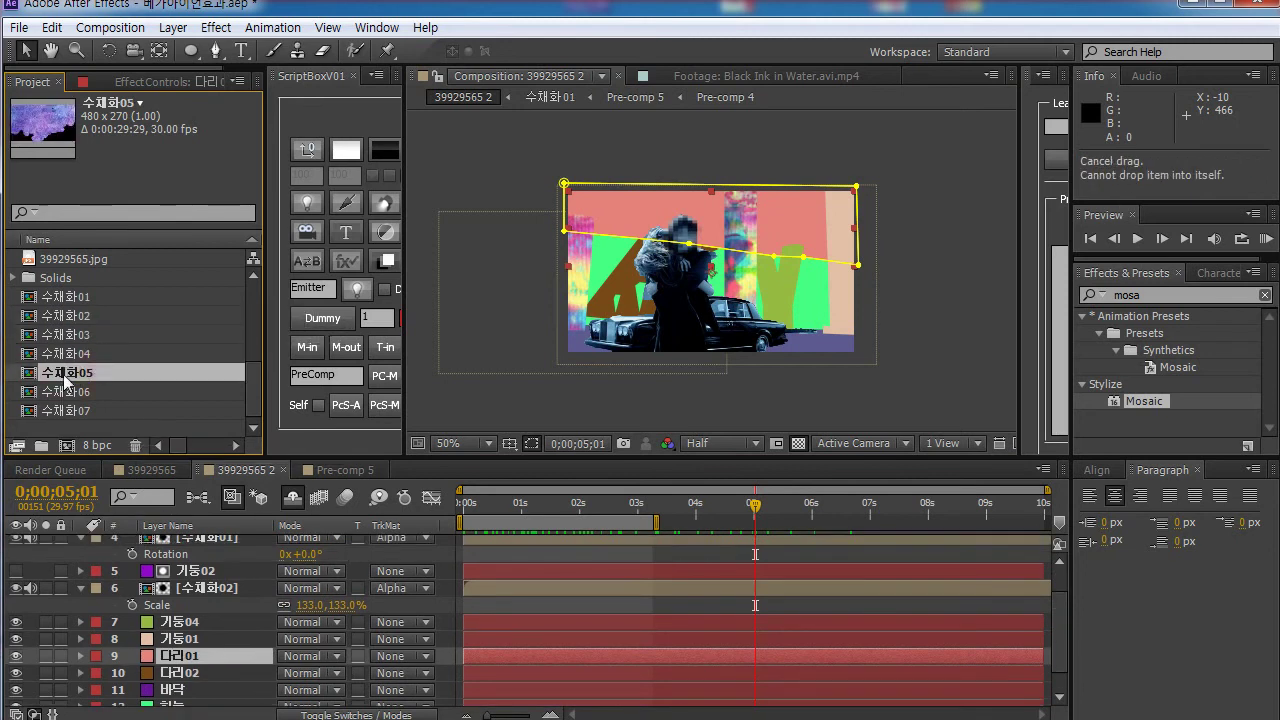
left_click_drag(65, 380, 172, 673)
left_click(318, 673)
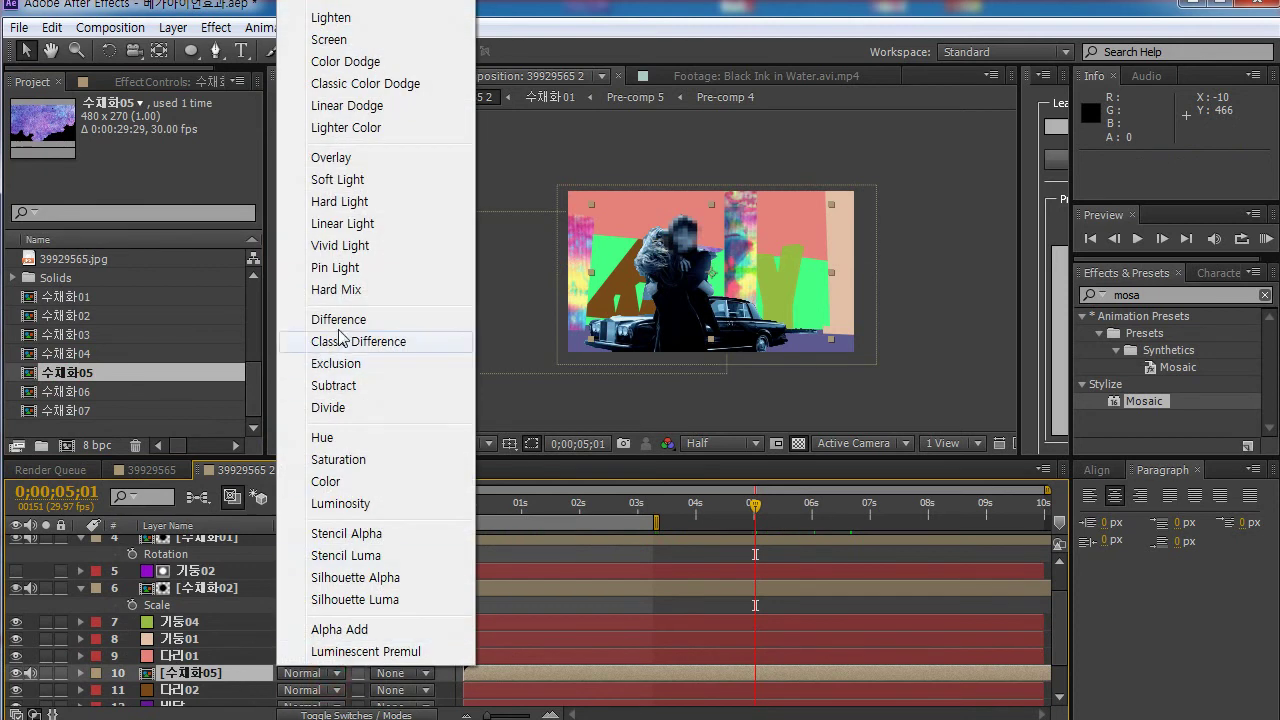
left_click(170, 660)
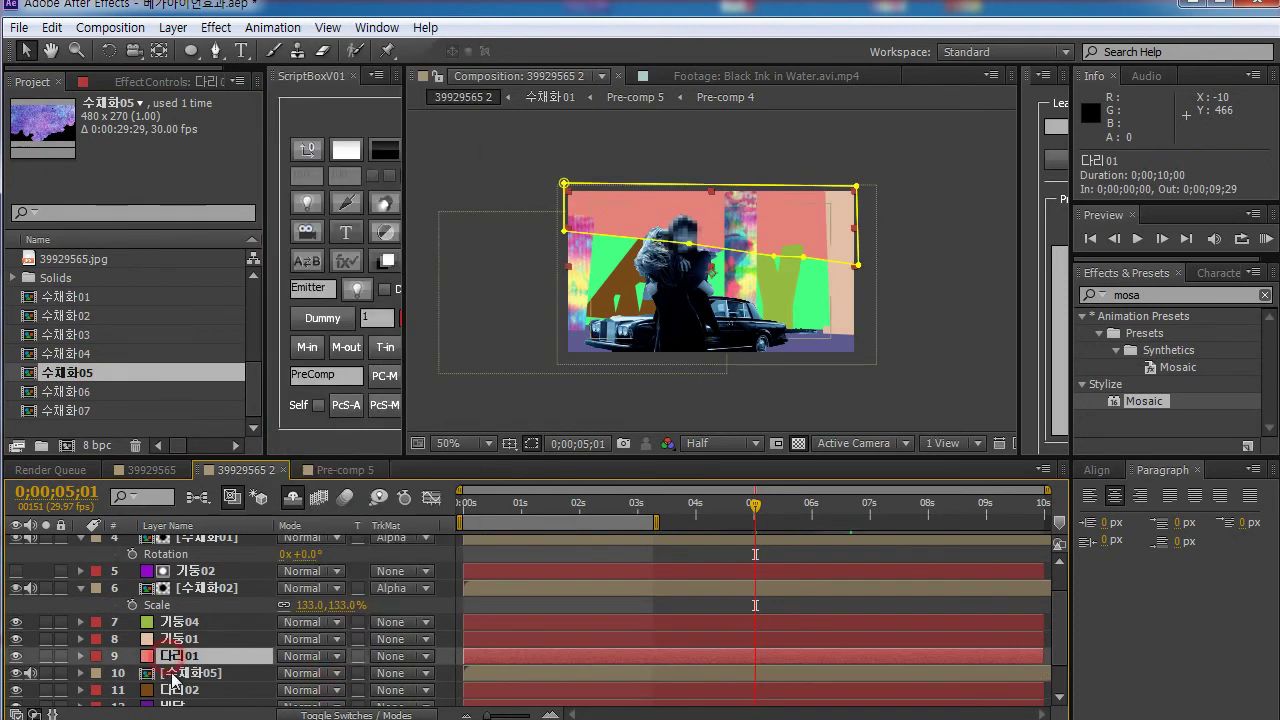
left_click(172, 673)
left_click(310, 673)
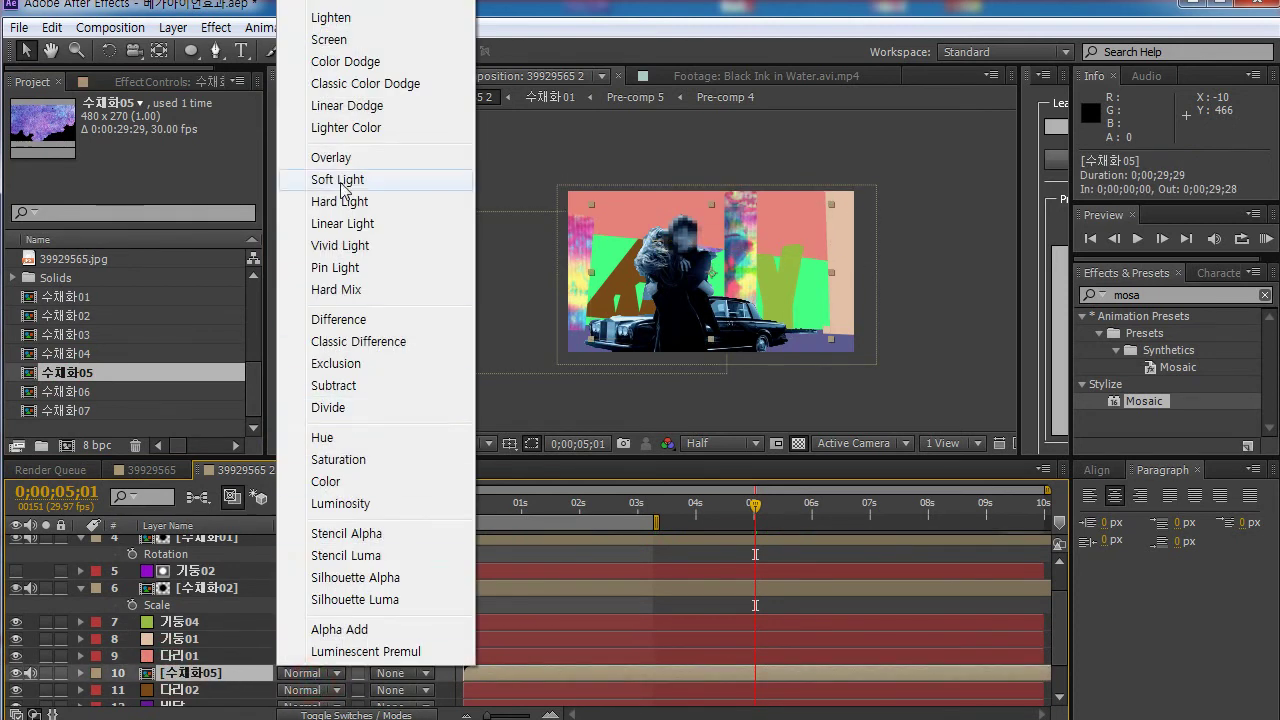
Step: Set the 수채화05 layer's track matte to Alpha Matte using the 다리01 layer
left_click(196, 664)
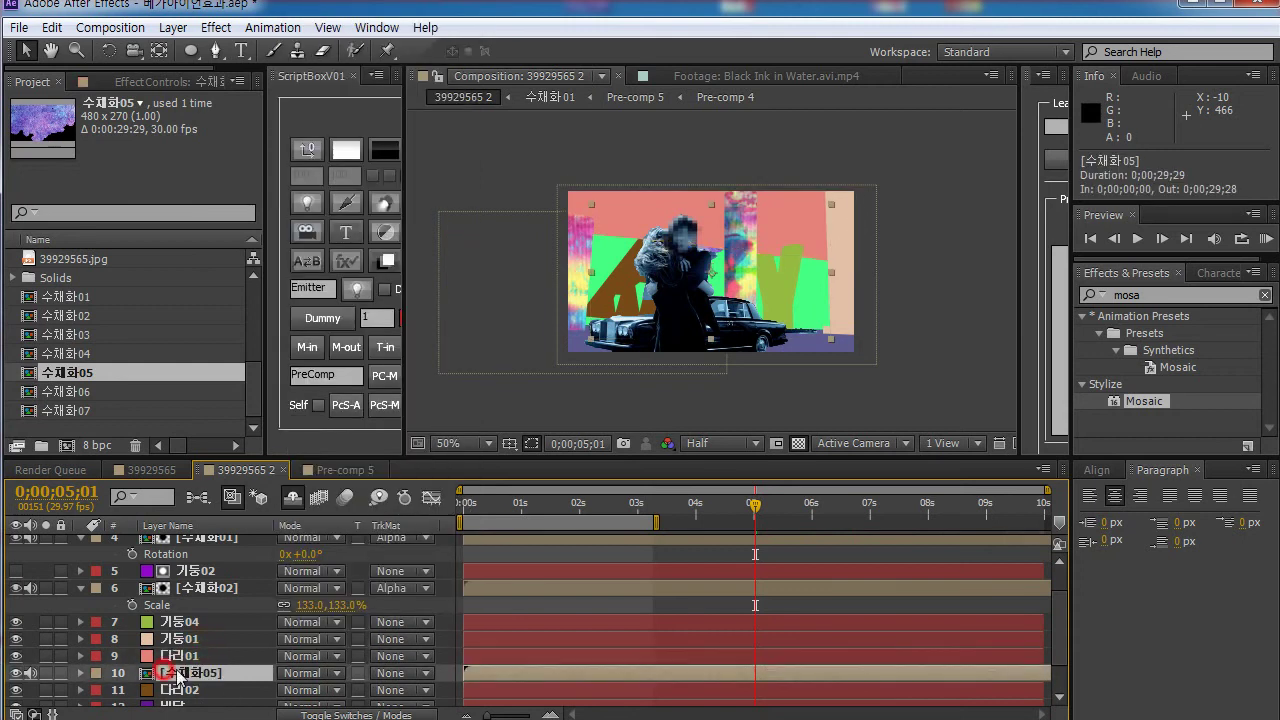
left_click(416, 673)
left_click(440, 712)
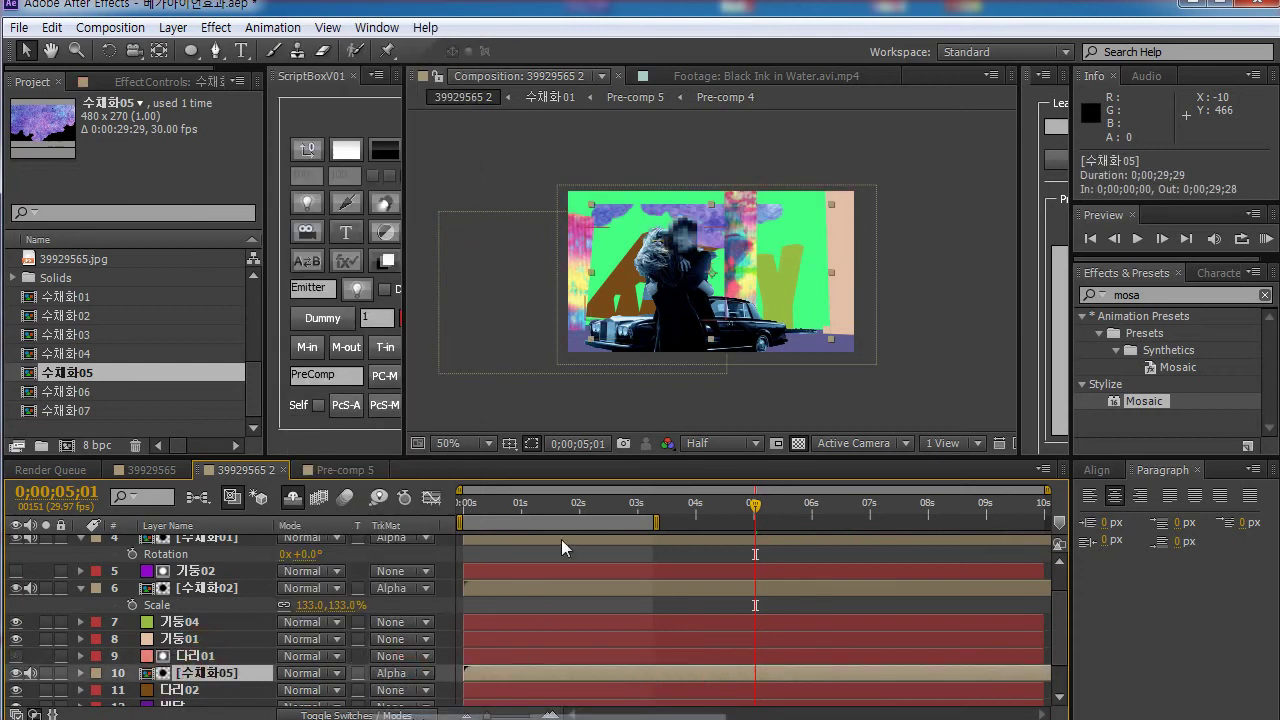
Step: Enlarge the 수채화05 layer and rotate it to 182°, placing it up over the 다리01 shape
key("s")
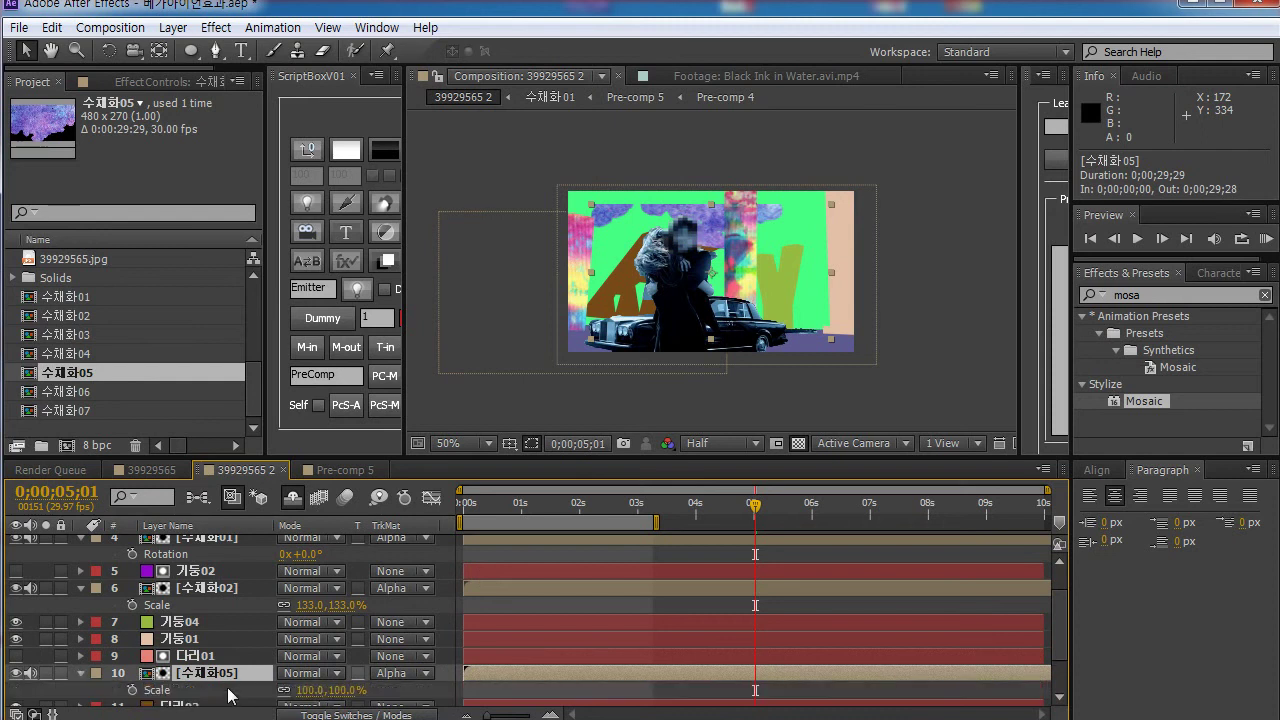
left_click_drag(313, 694, 522, 614)
key("r")
left_click_drag(682, 306, 628, 261)
Step: Time-stretch the 수채화05 layer with a stretch factor of 50
left_click_drag(468, 503, 784, 530)
right_click(208, 680)
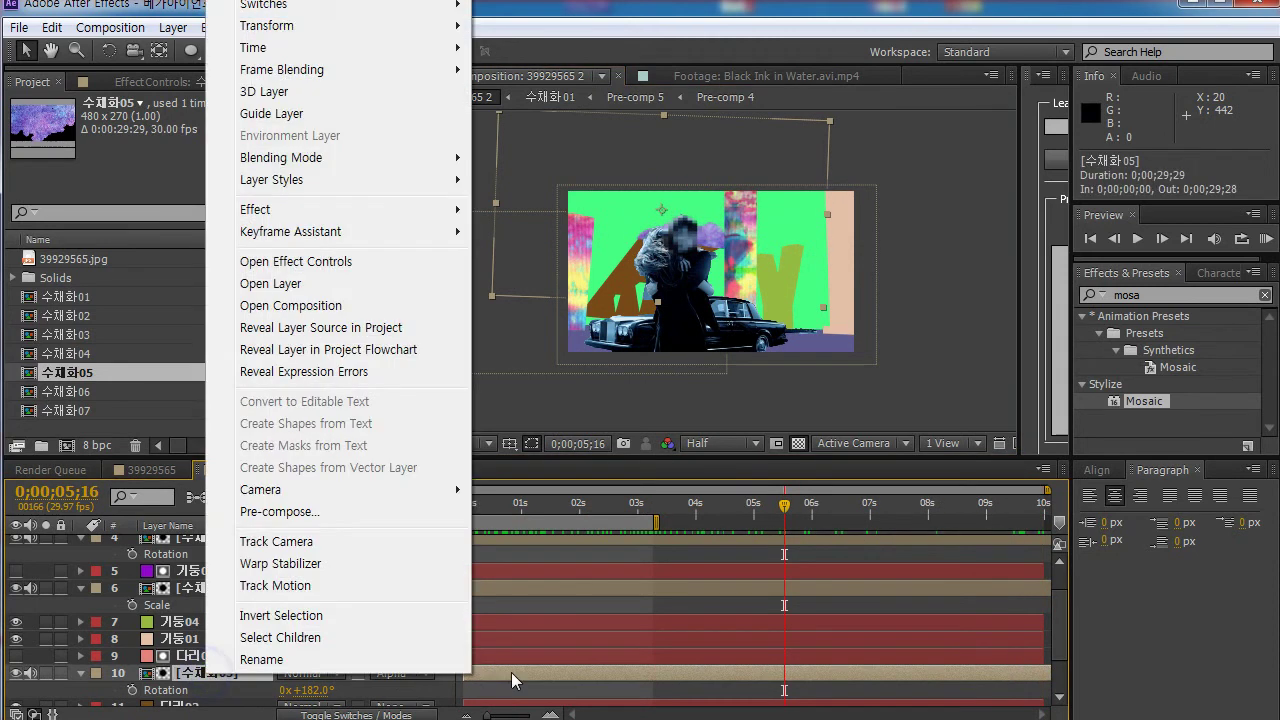
right_click(514, 673)
mouse_move(572, 48)
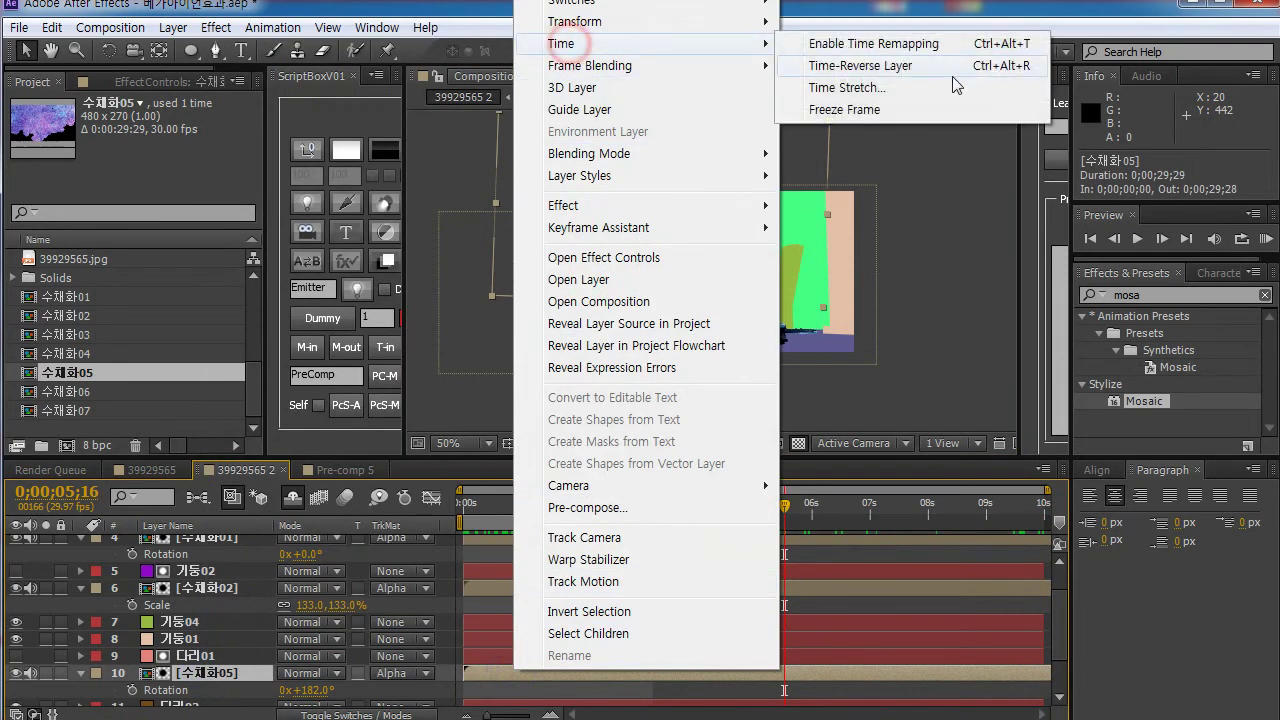
left_click(894, 86)
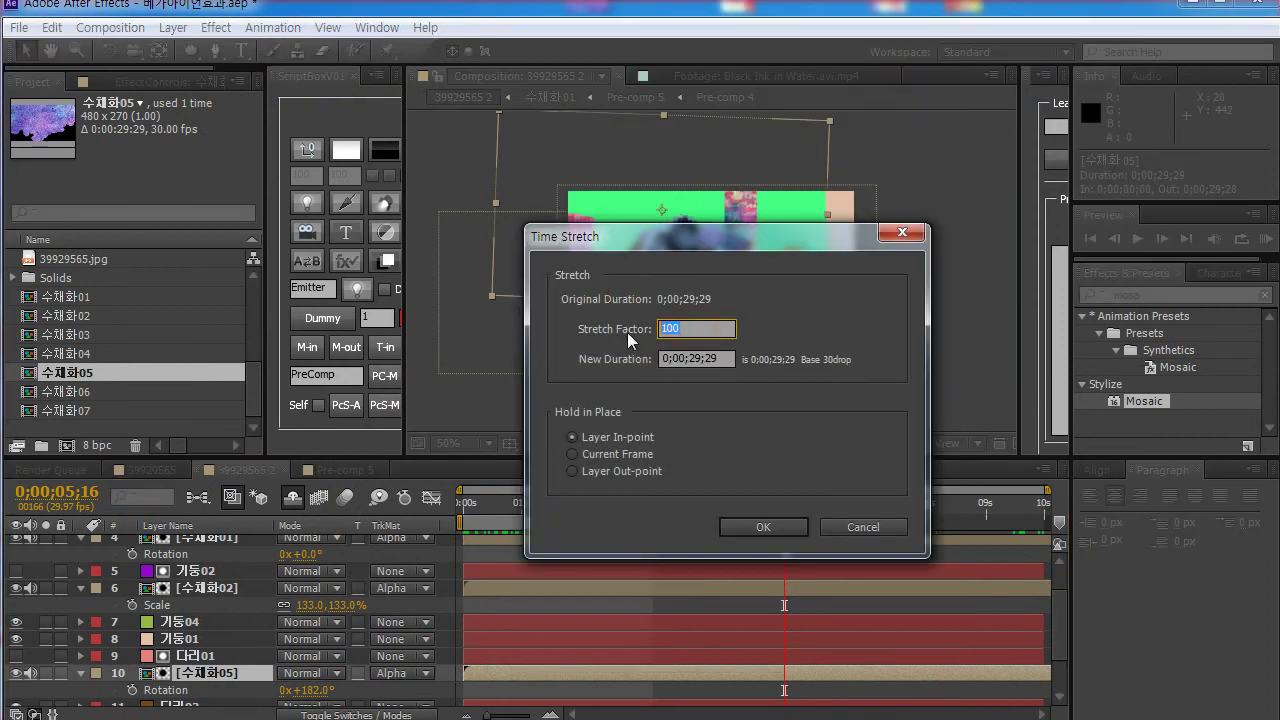
type("50")
key("Return")
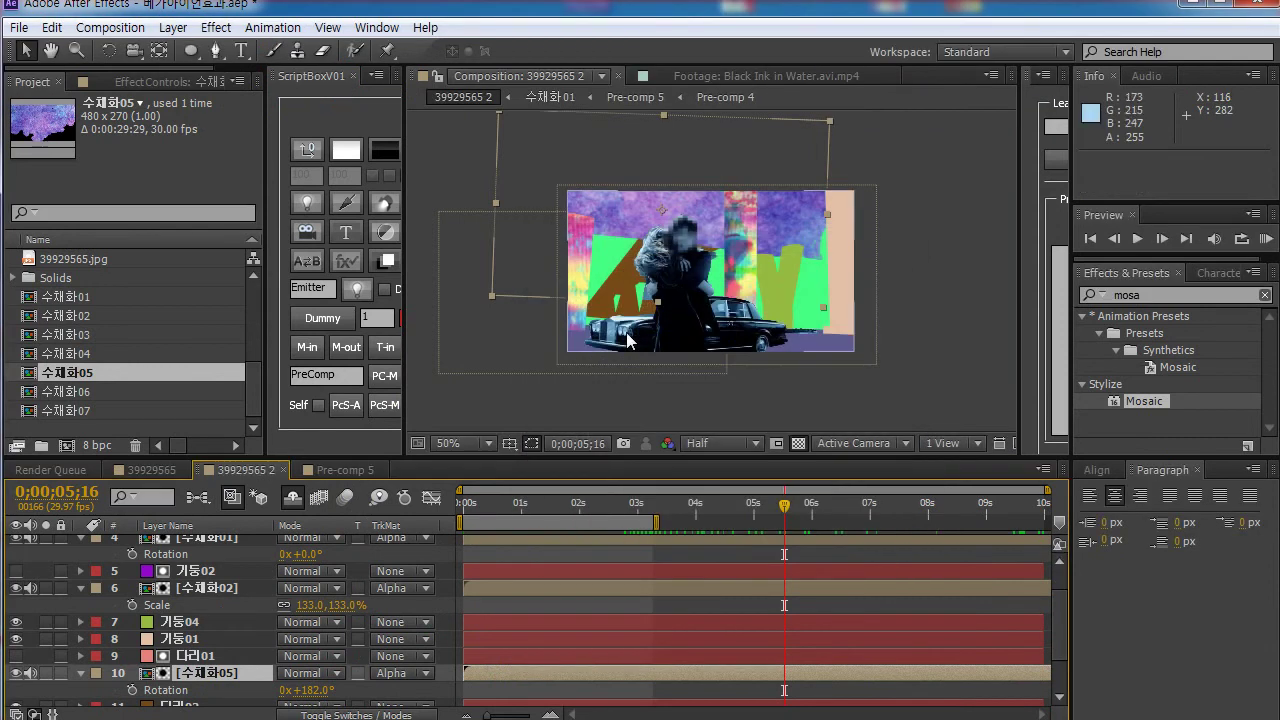
Step: At 0;00;09;14, shift the 수채화05 layer slightly to the right to cover the 다리01 shape
left_click_drag(607, 499, 828, 526)
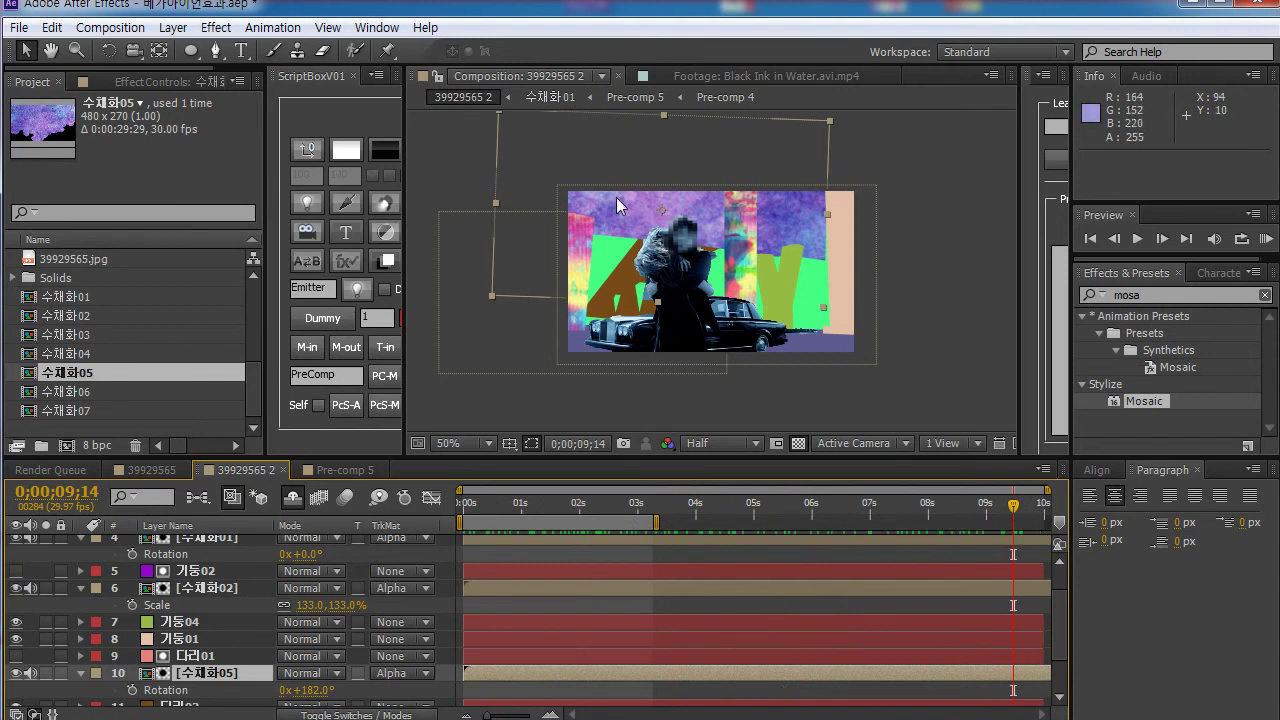
left_click_drag(616, 197, 638, 205)
left_click(597, 559)
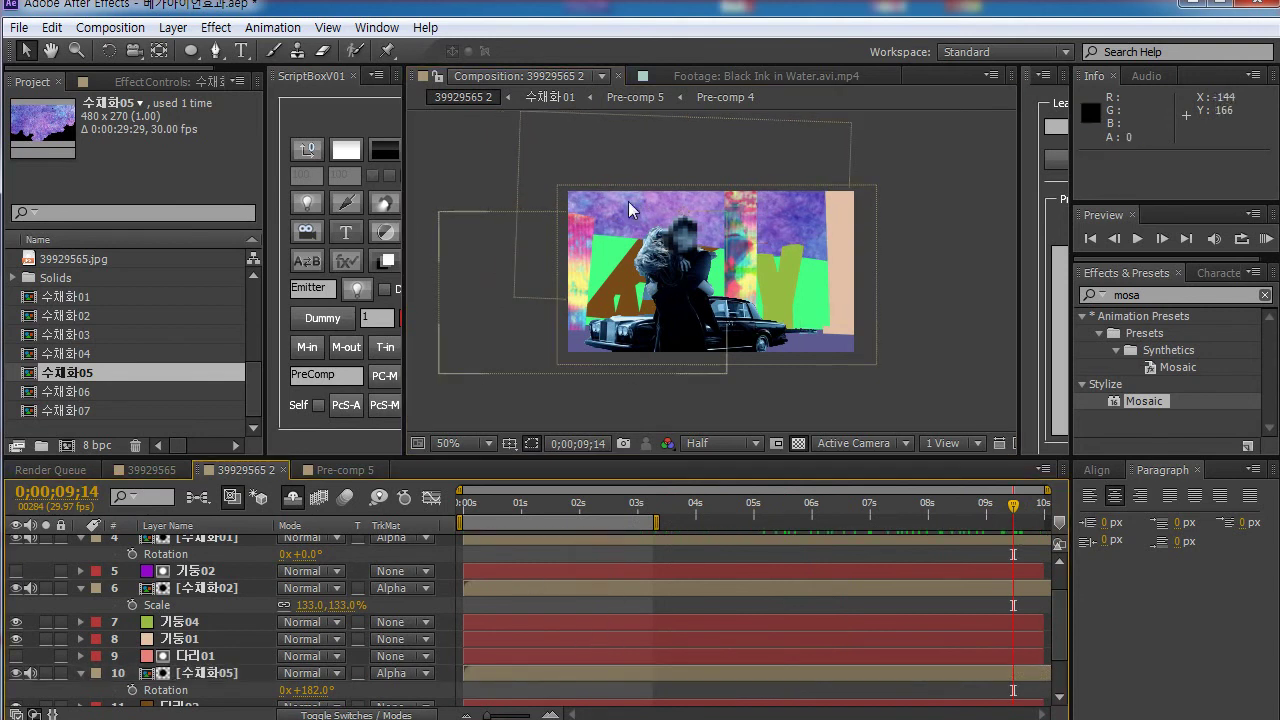
left_click(200, 656)
left_click(210, 673)
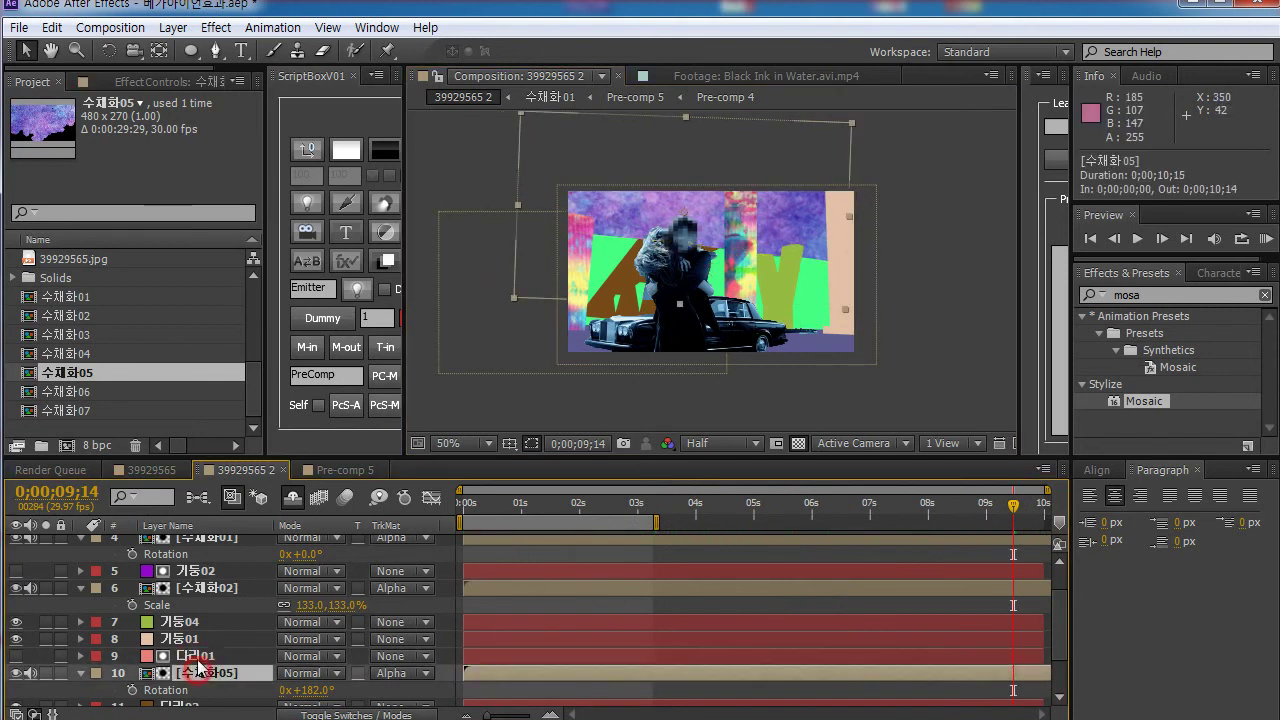
Step: Add the 수채화06 composition to the timeline directly below the 하늘 layer
left_click(220, 639)
scroll(240, 635, "down", 1)
scroll(259, 621, "down", 1)
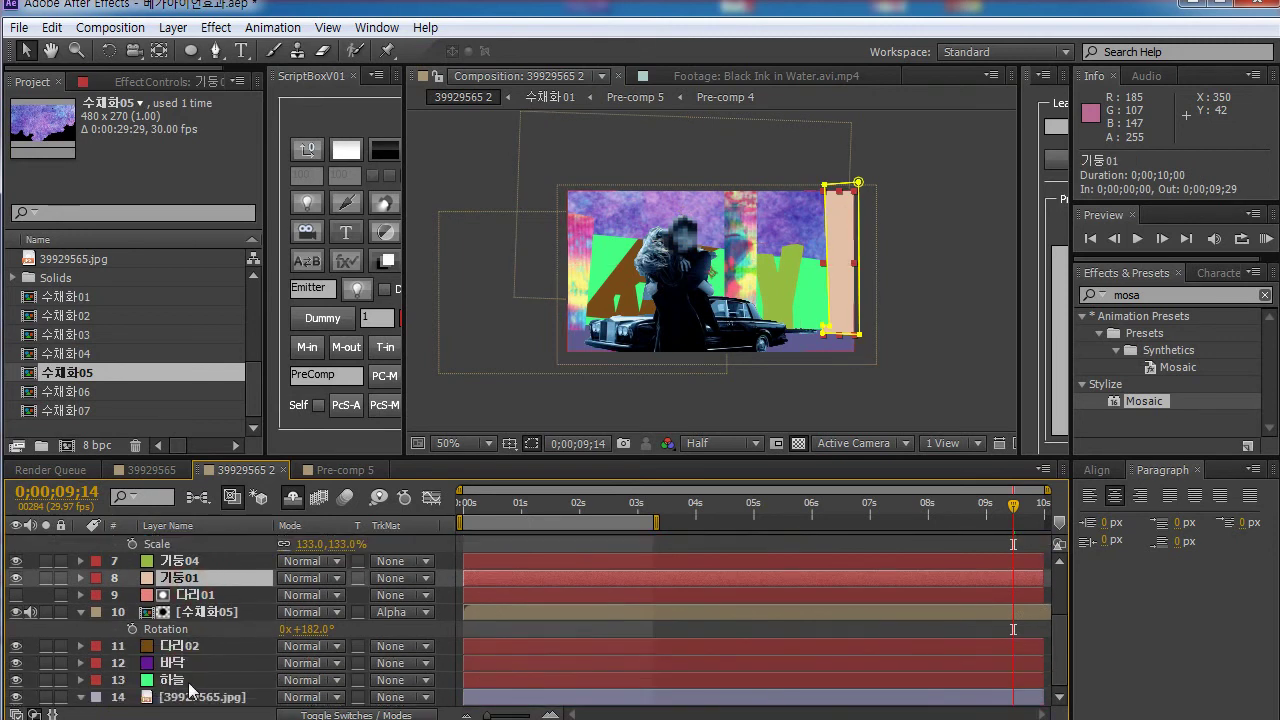
left_click(176, 680)
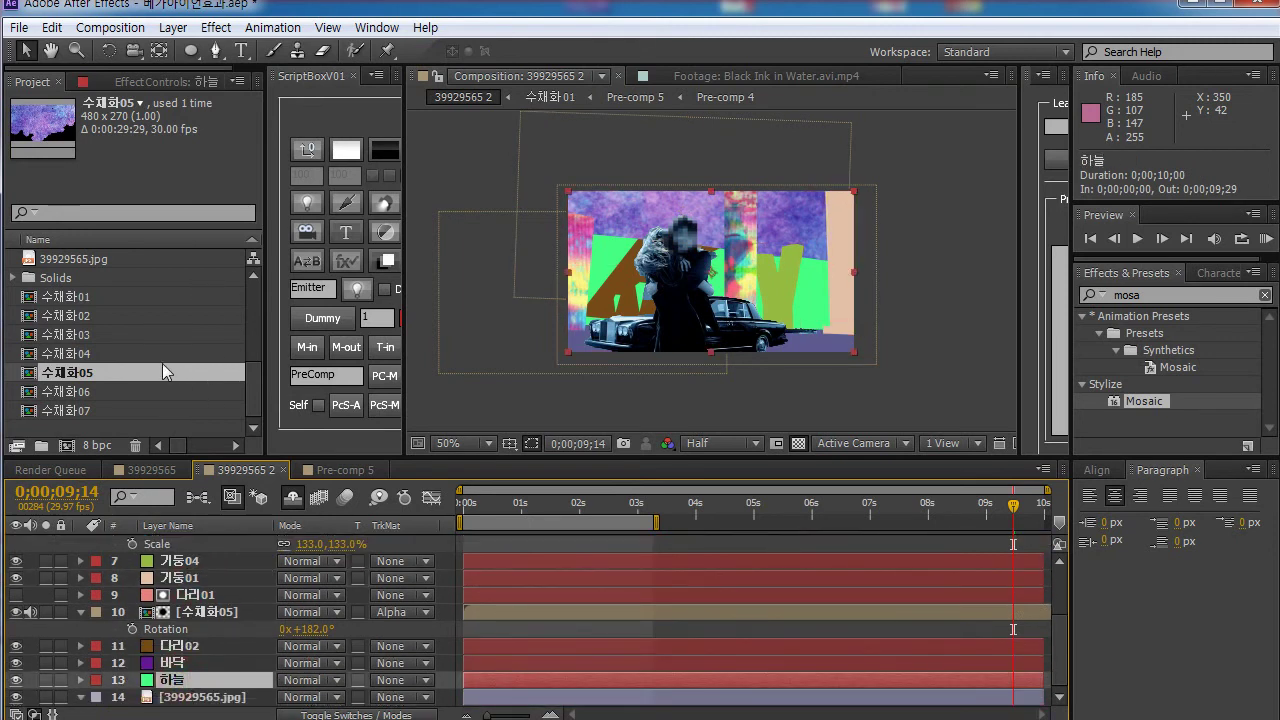
left_click(66, 392)
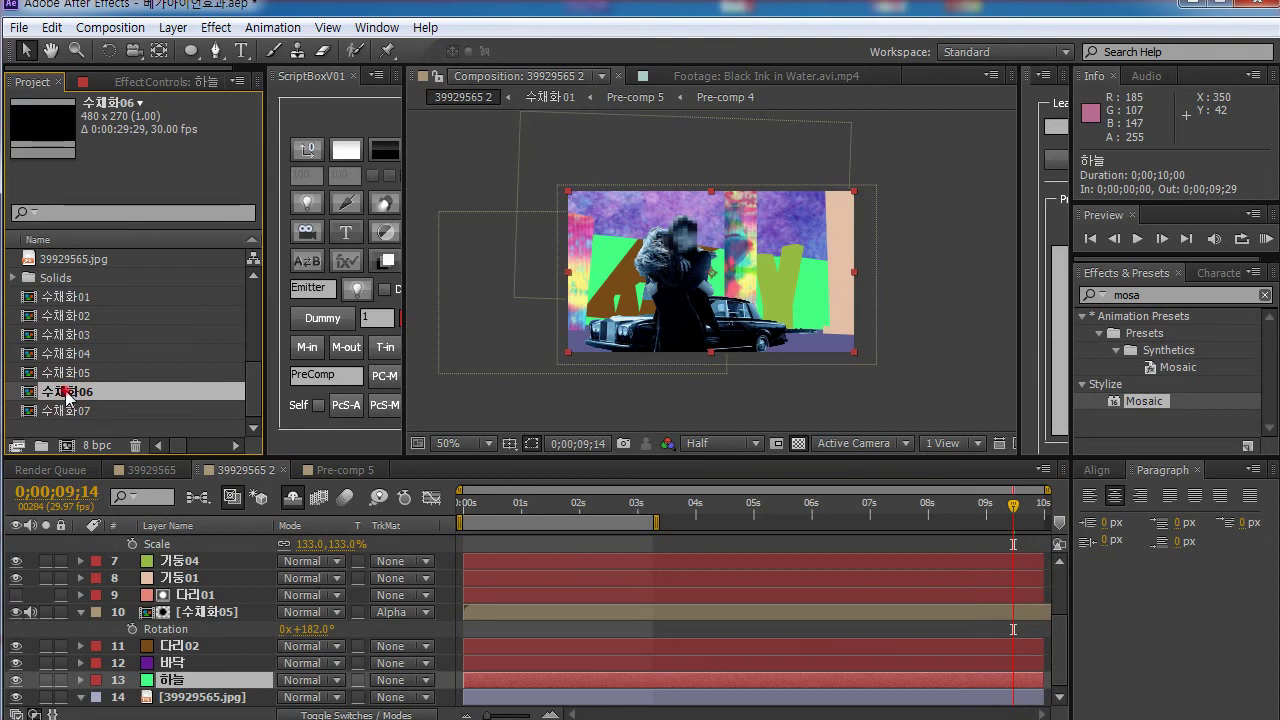
left_click_drag(66, 392, 190, 697)
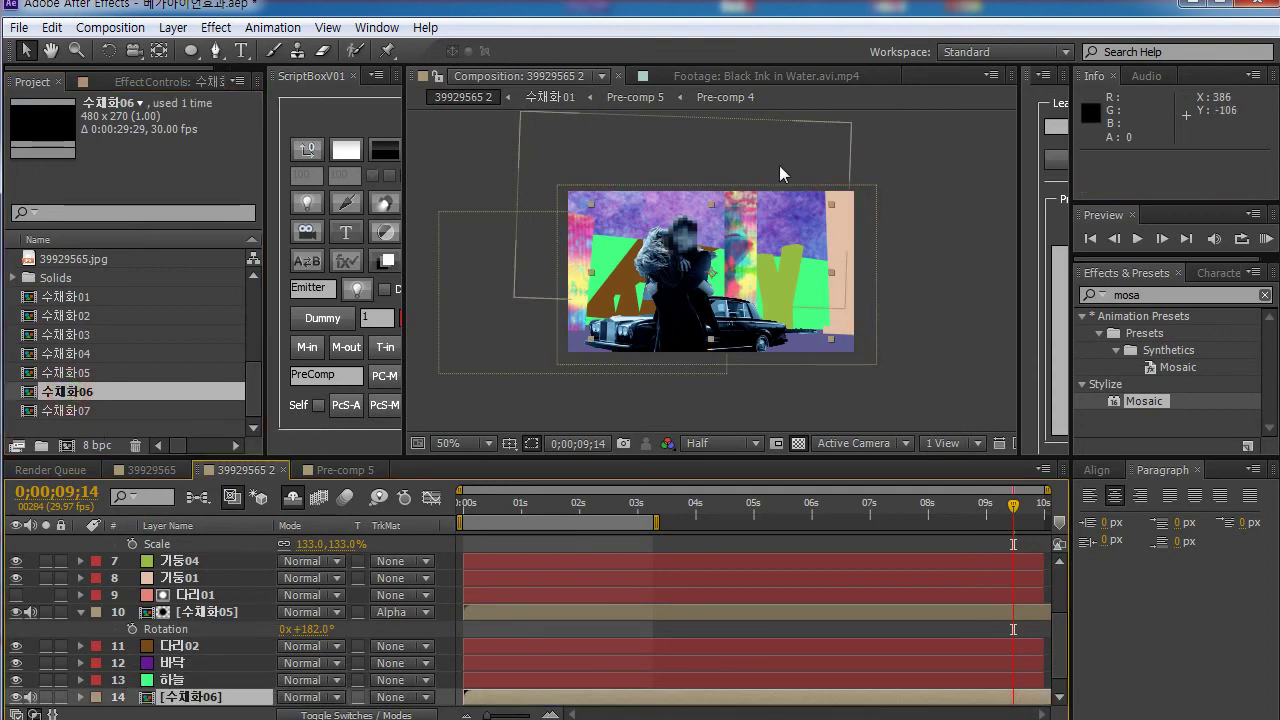
Step: Set the 수채화06 layer to use the 하늘 shape as its alpha matte and scale it to 133%
left_click(188, 698)
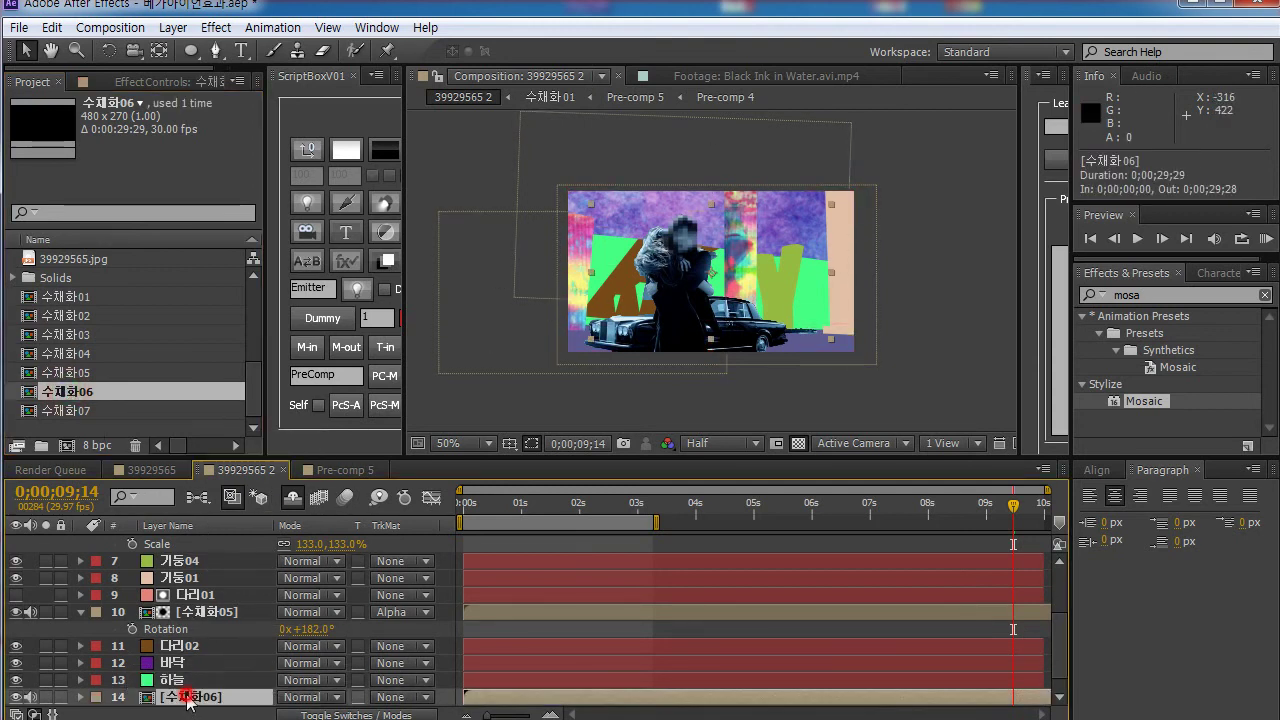
left_click(168, 682)
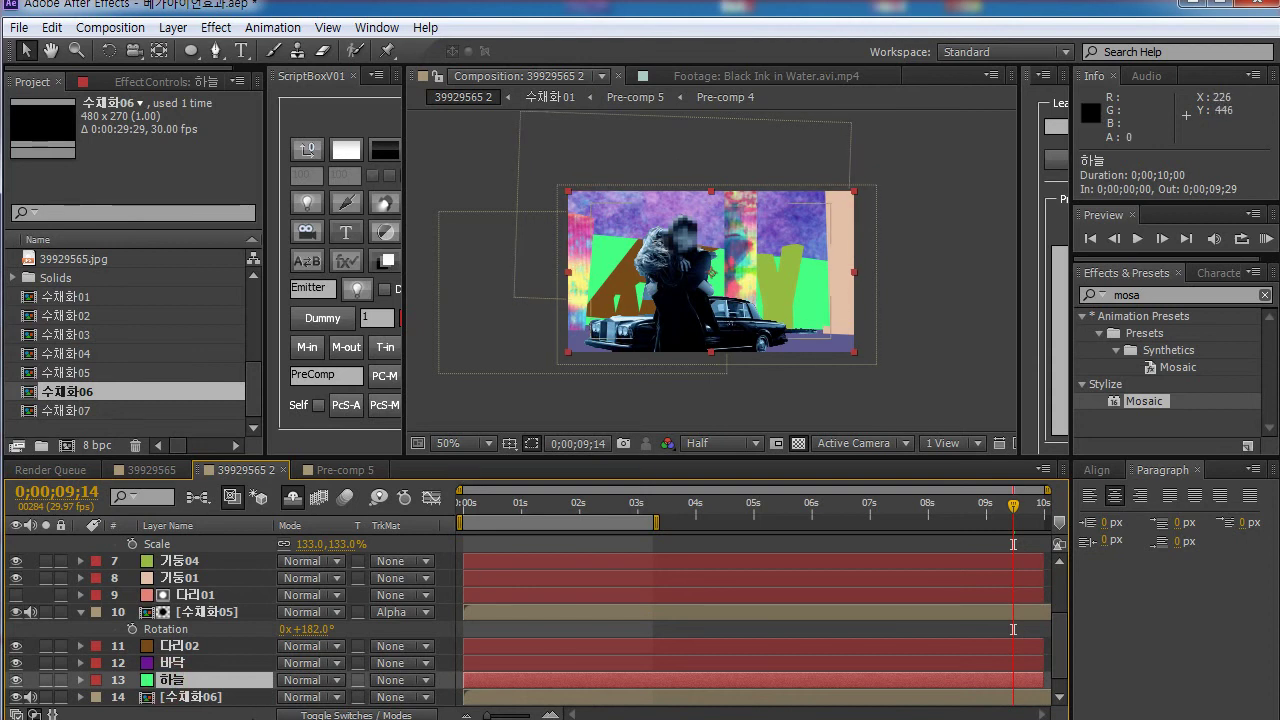
left_click(185, 697)
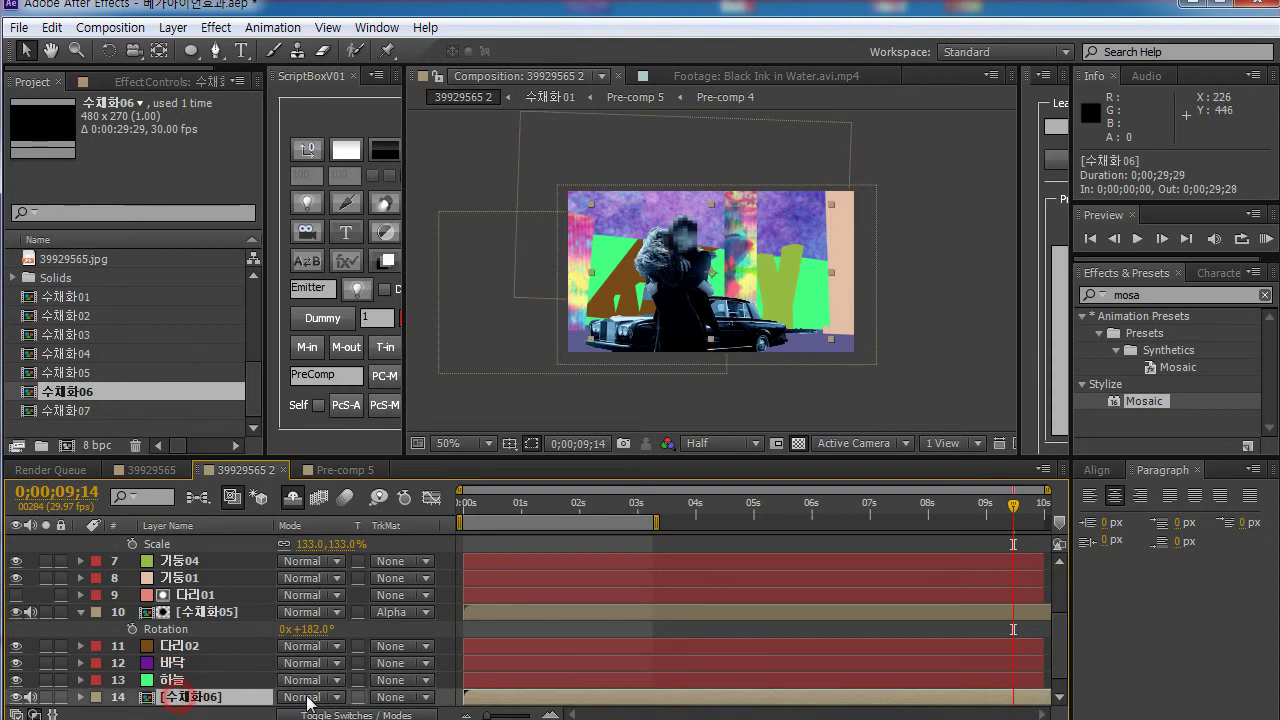
left_click(405, 698)
left_click(440, 719)
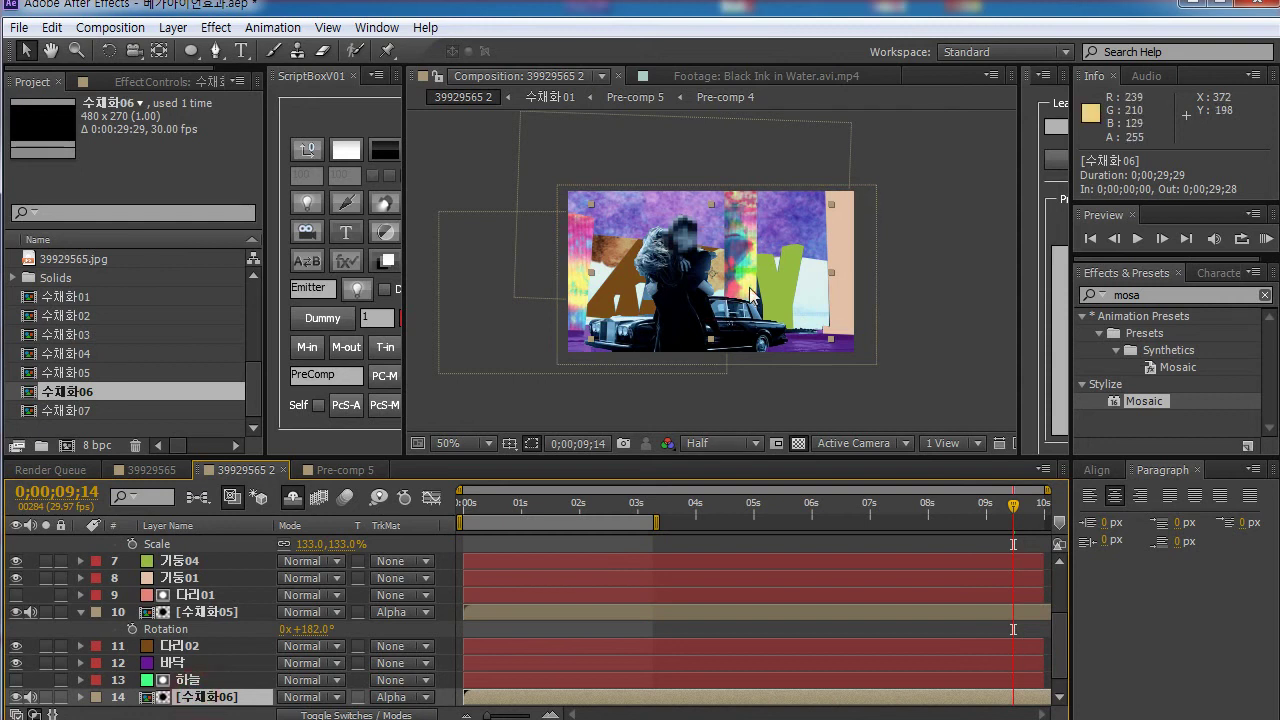
key("s")
left_click_drag(300, 700, 341, 699)
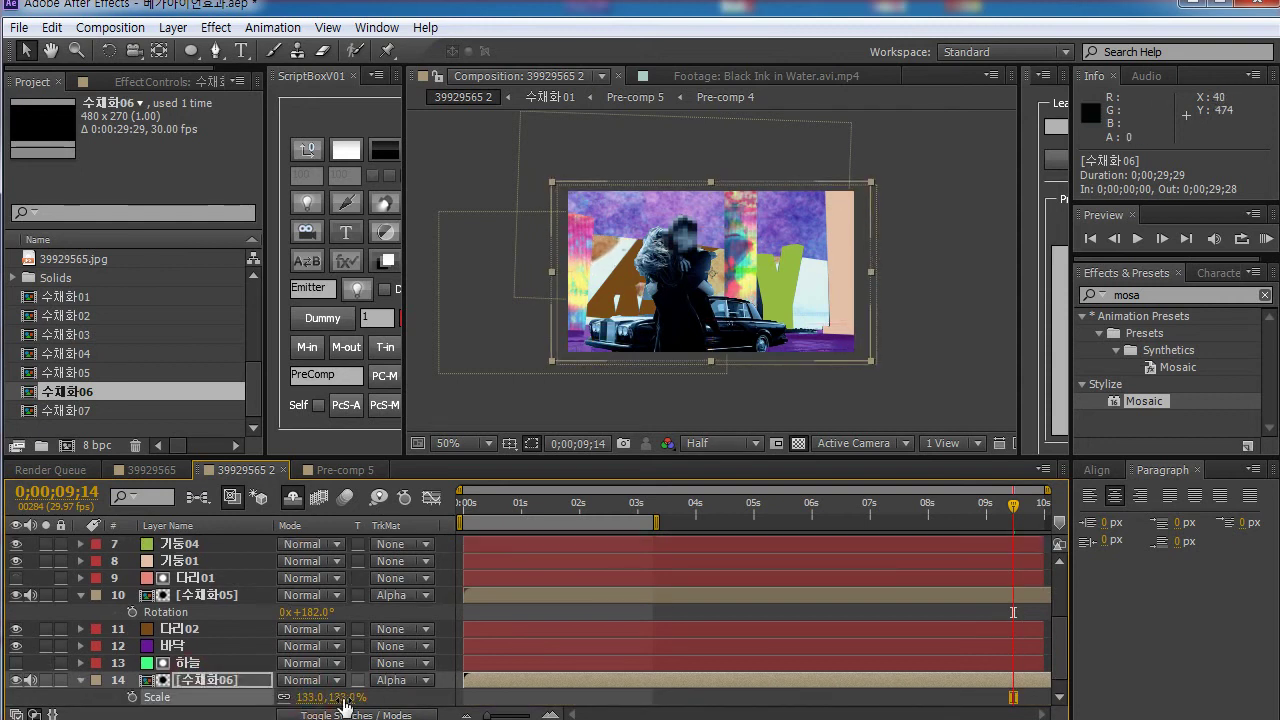
right_click(500, 688)
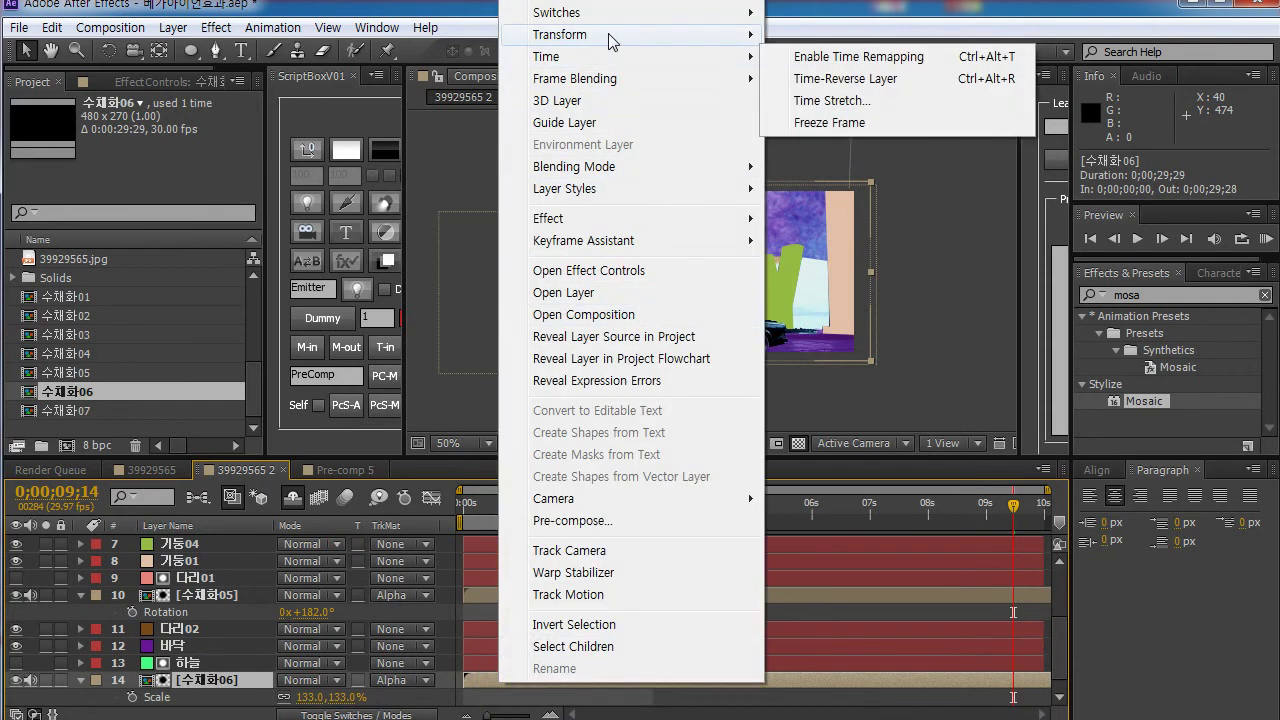
mouse_move(600, 56)
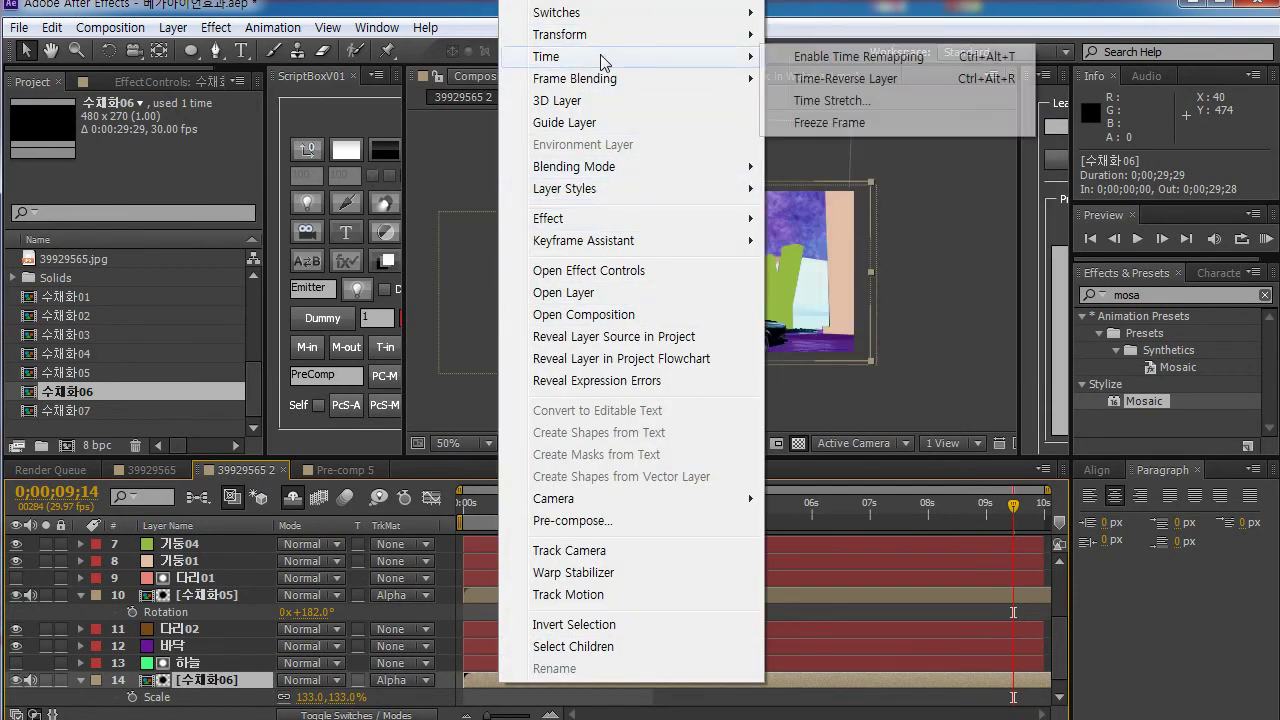
left_click(869, 425)
left_click_drag(869, 508, 719, 518)
Step: Examine the ink-drop animation from its start in Pre-comp 5 and in the 수채화01 composition
left_click(343, 470)
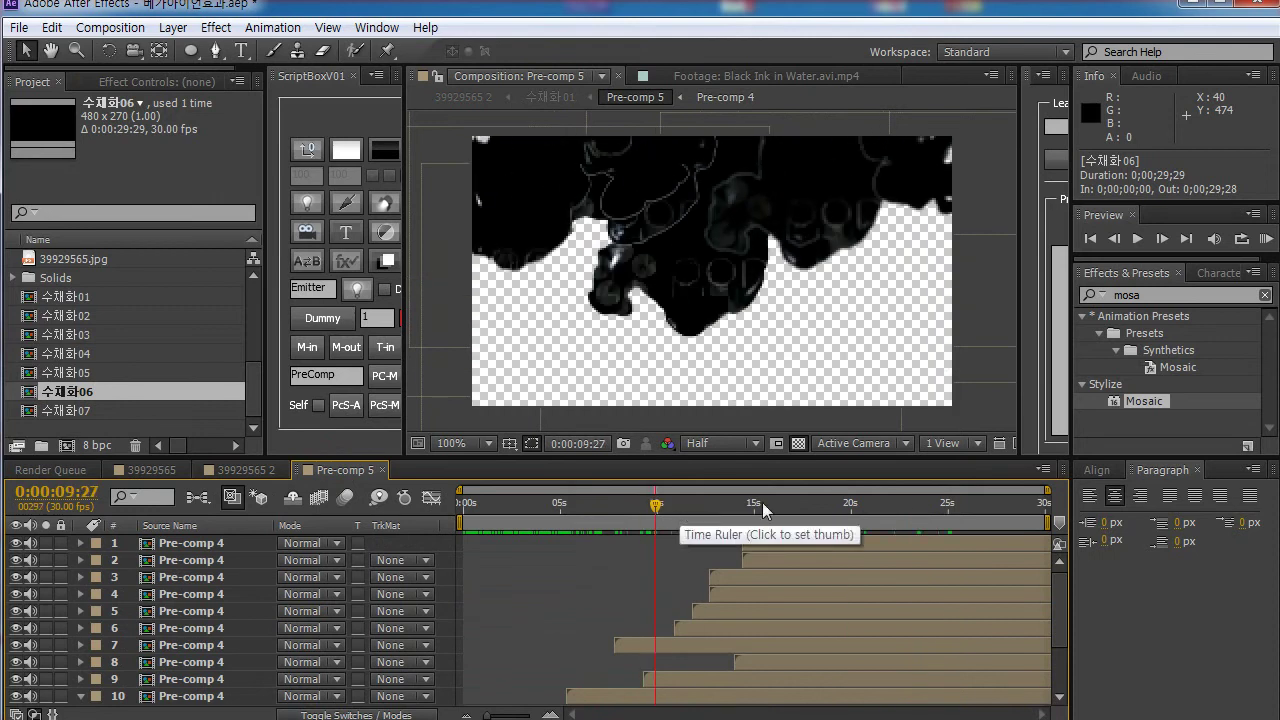
left_click_drag(703, 510, 312, 529)
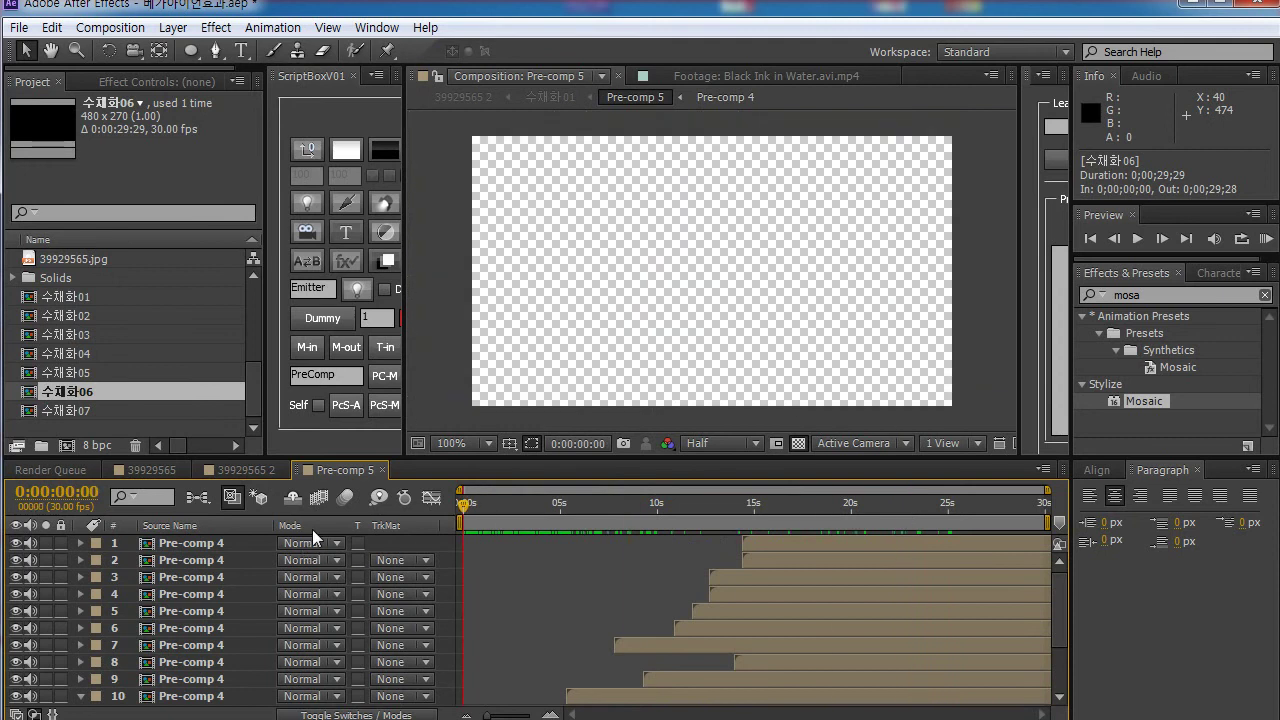
left_click(240, 470)
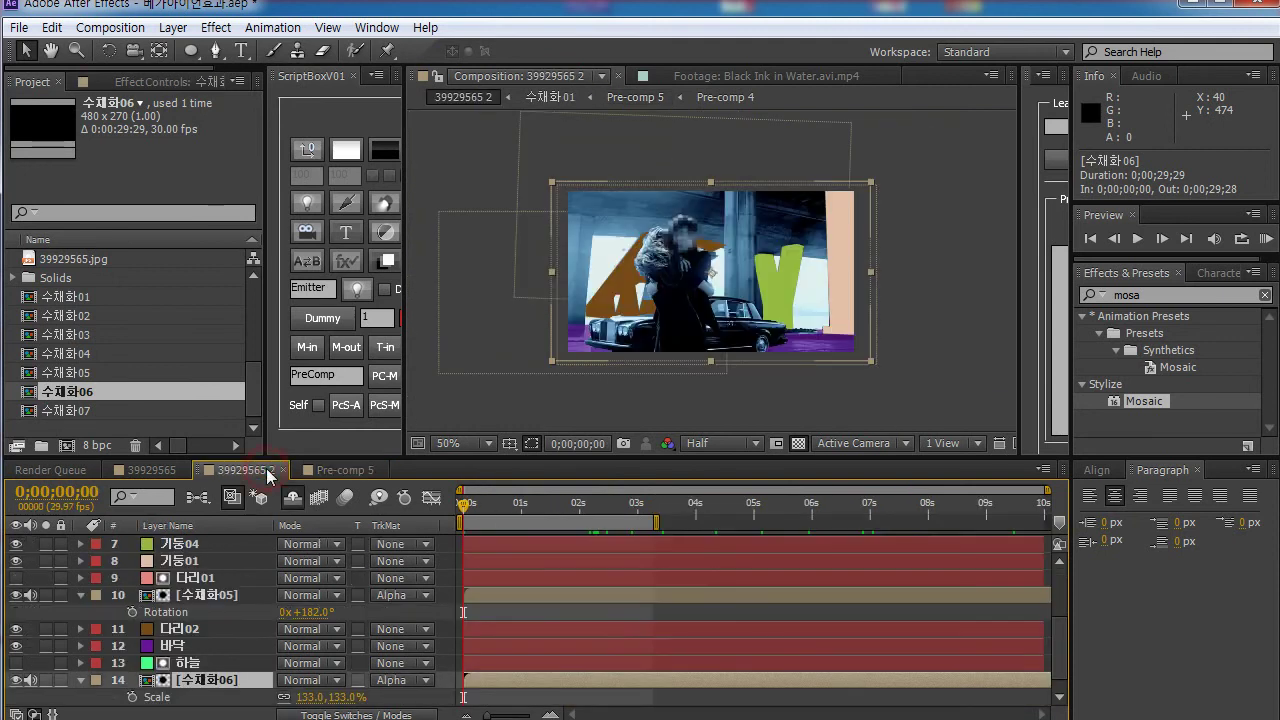
left_click(356, 469)
left_click(548, 97)
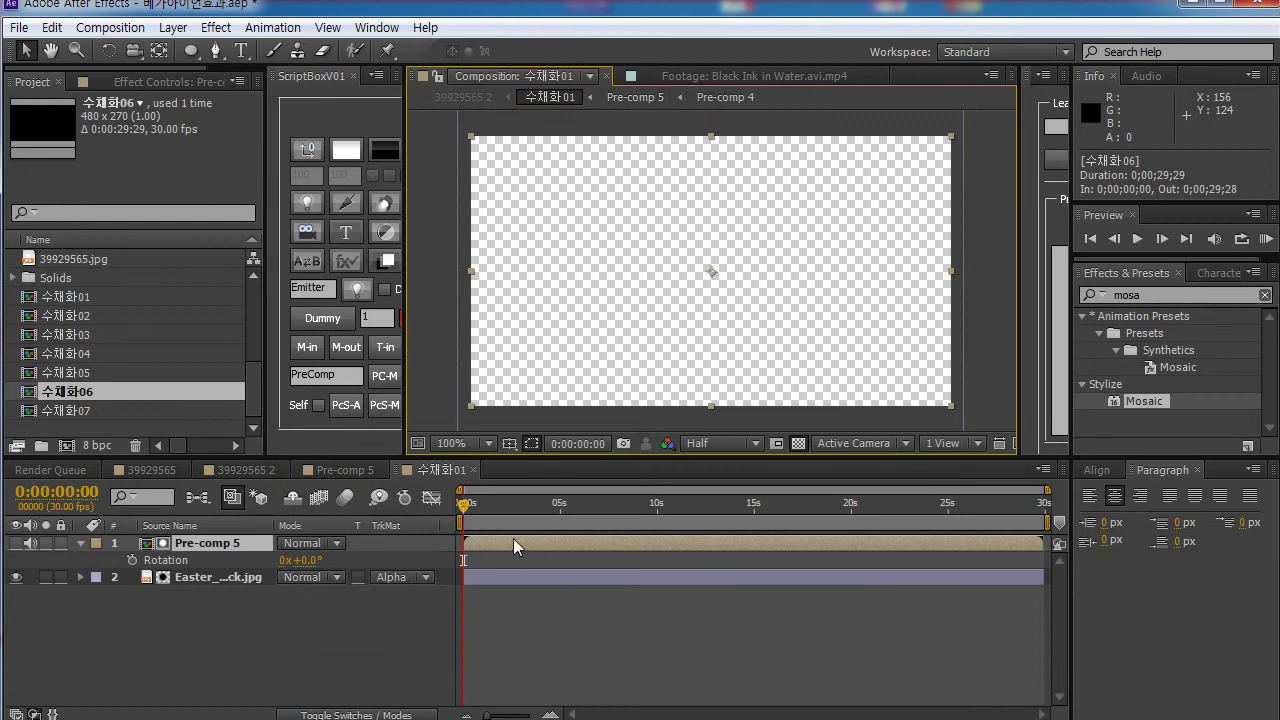
mouse_move(498, 503)
left_mouse_down()
mouse_move(814, 502)
mouse_move(271, 505)
left_mouse_up()
key("KP_0")
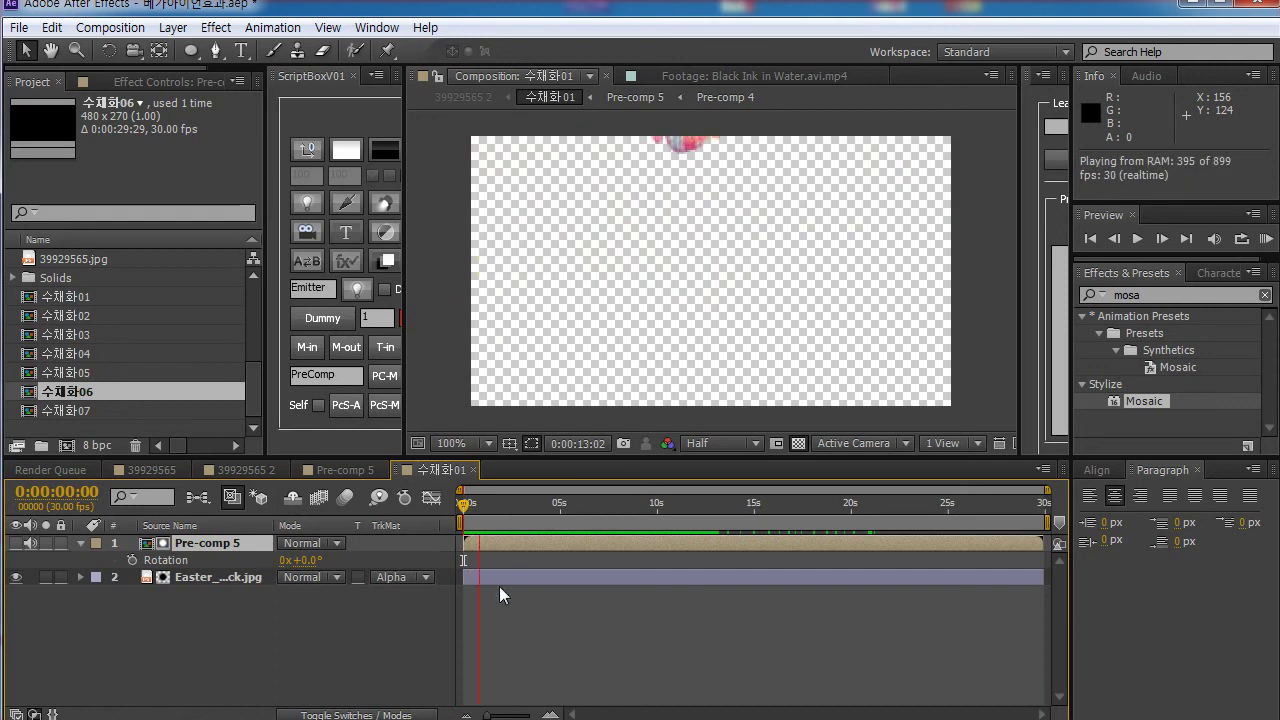
Step: Try time-stretching the Pre-comp 5 layer inside 수채화01 with a stretch factor of 35
right_click(487, 546)
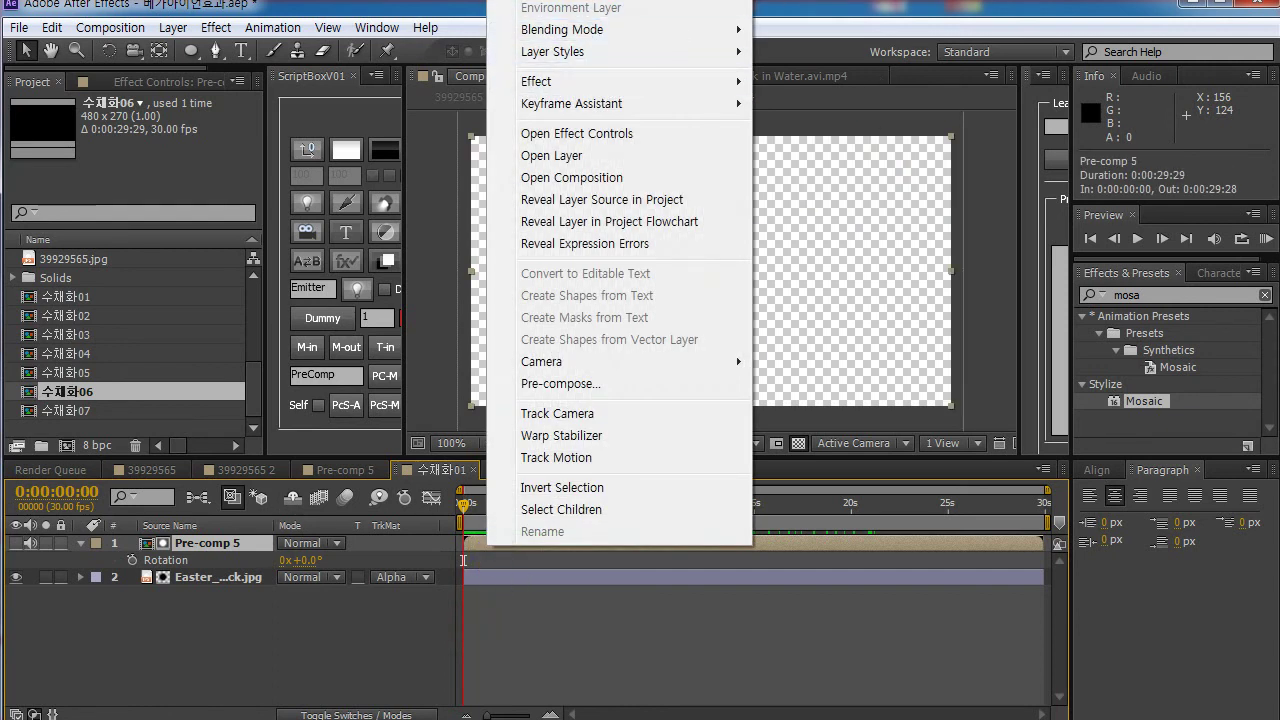
left_click(820, 2)
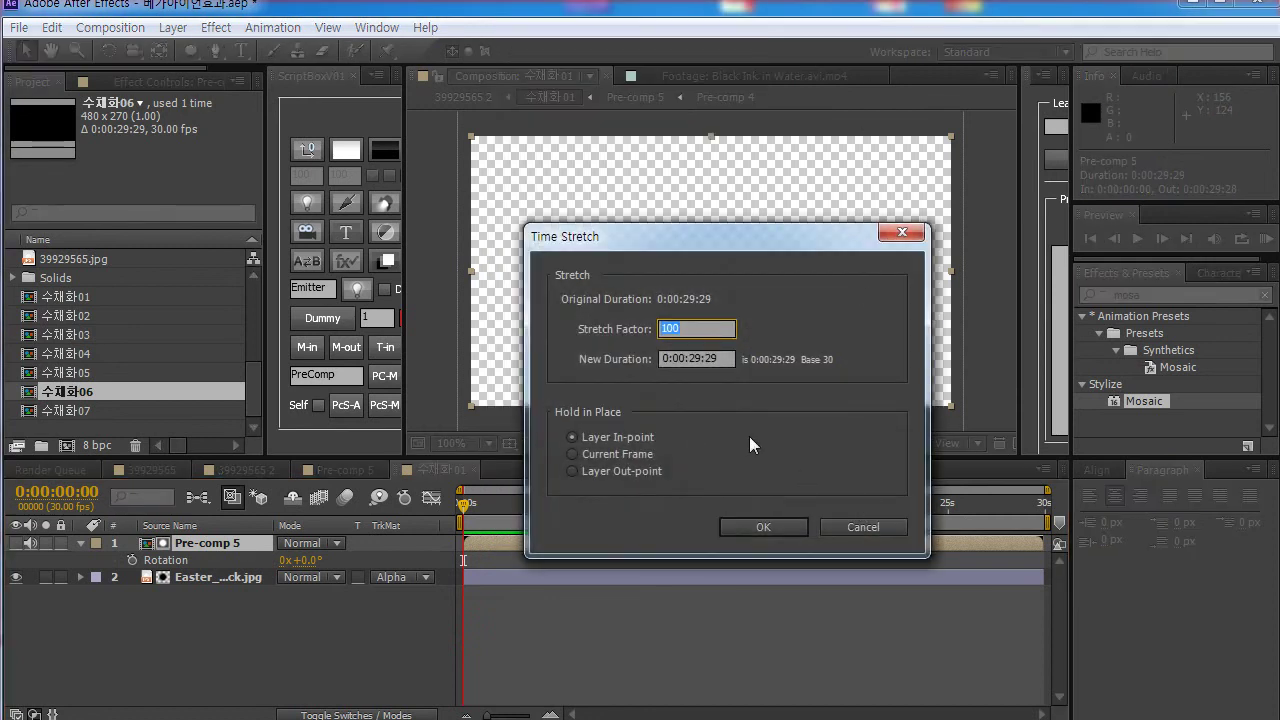
type("35")
key("Return")
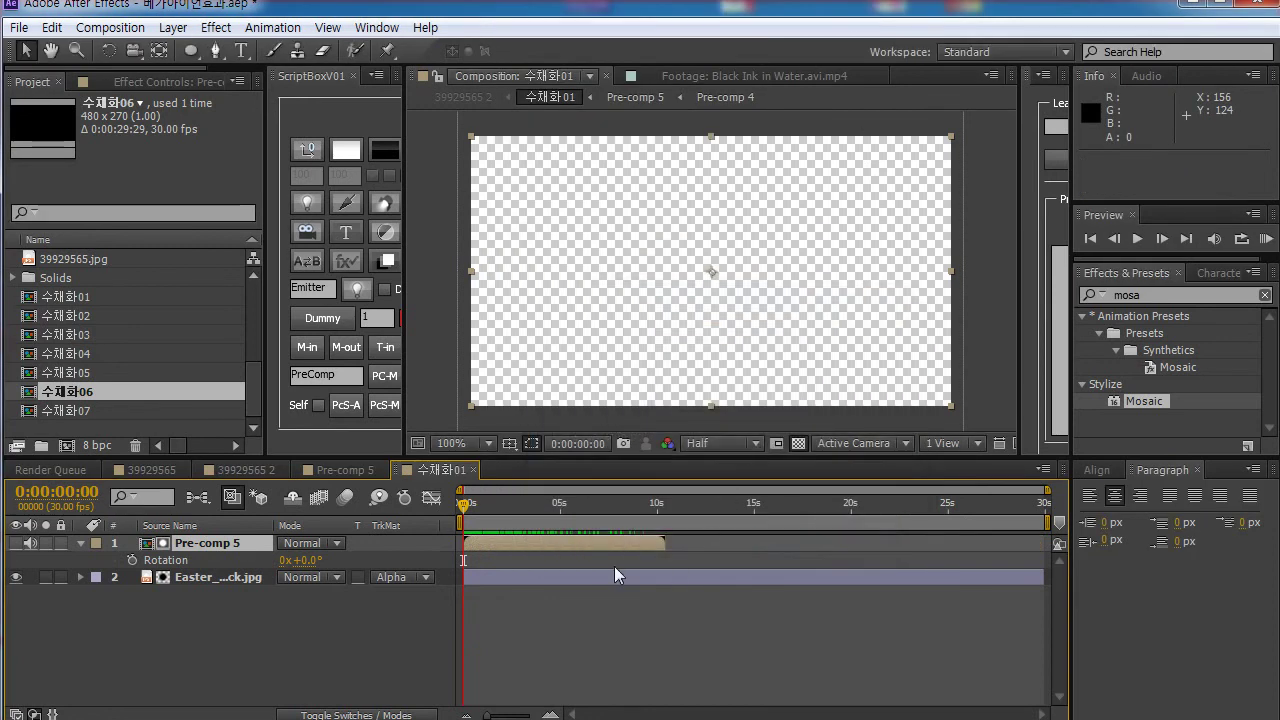
Step: Check the ink spread's timing in 수채화01 and in 39929565 2 up to 0;00;02;11
left_click_drag(485, 503, 658, 503)
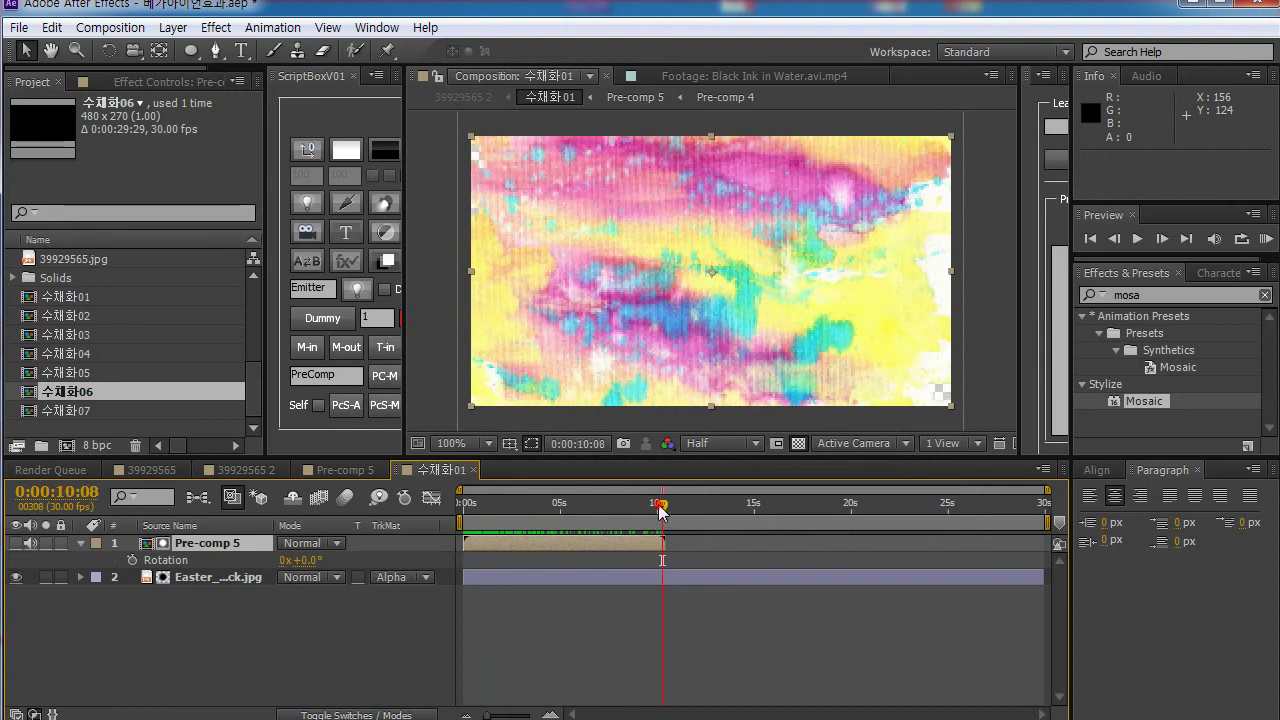
mouse_move(660, 511)
left_mouse_down()
mouse_move(530, 535)
mouse_move(611, 532)
mouse_move(453, 538)
mouse_move(571, 540)
left_mouse_up()
left_click(150, 470)
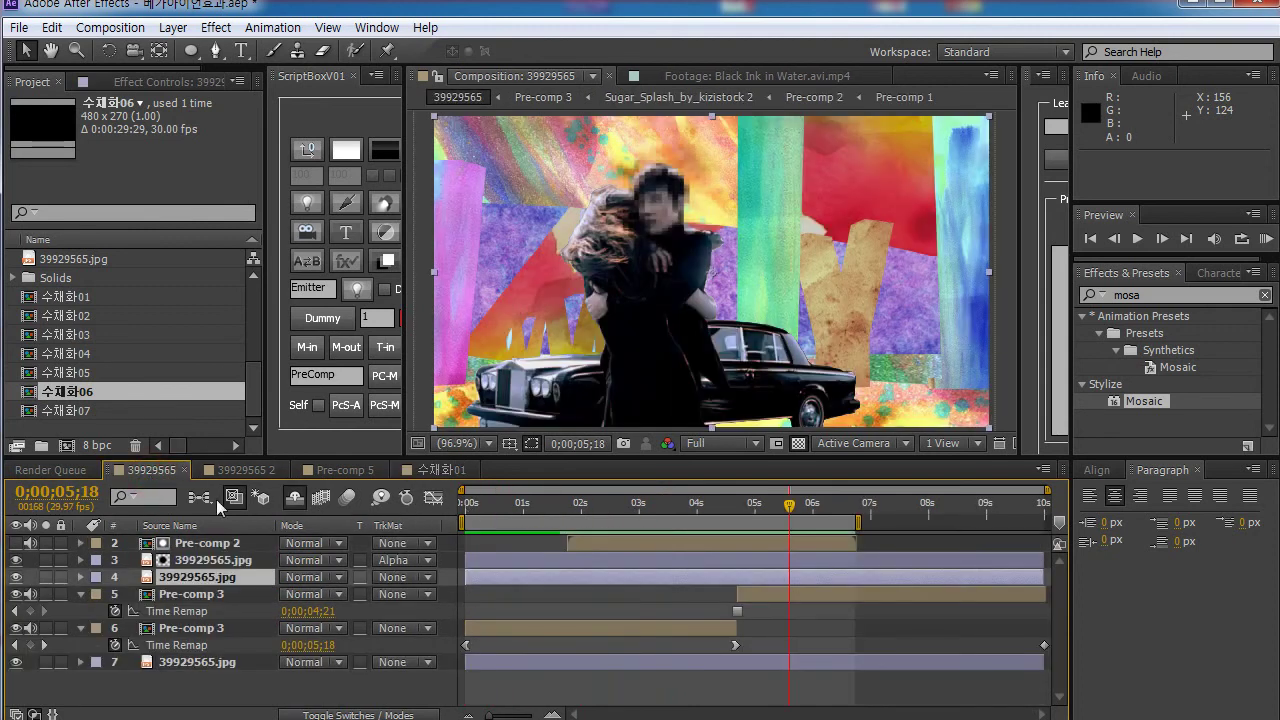
left_click(245, 470)
left_click_drag(500, 504, 600, 513)
Step: Try moving the 수채화06 layer down to about position 286.5, 261 relative to the 하늘 shape
left_click(186, 664)
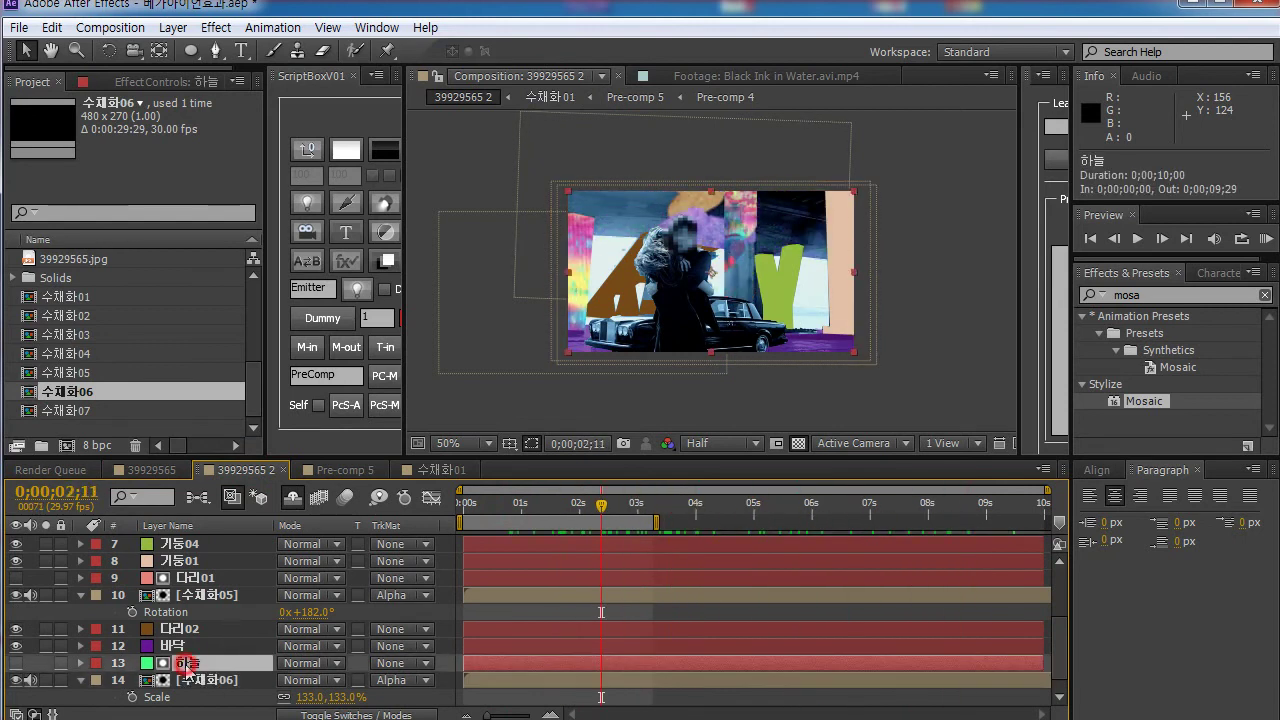
left_click(200, 680)
left_click_drag(633, 270, 633, 320)
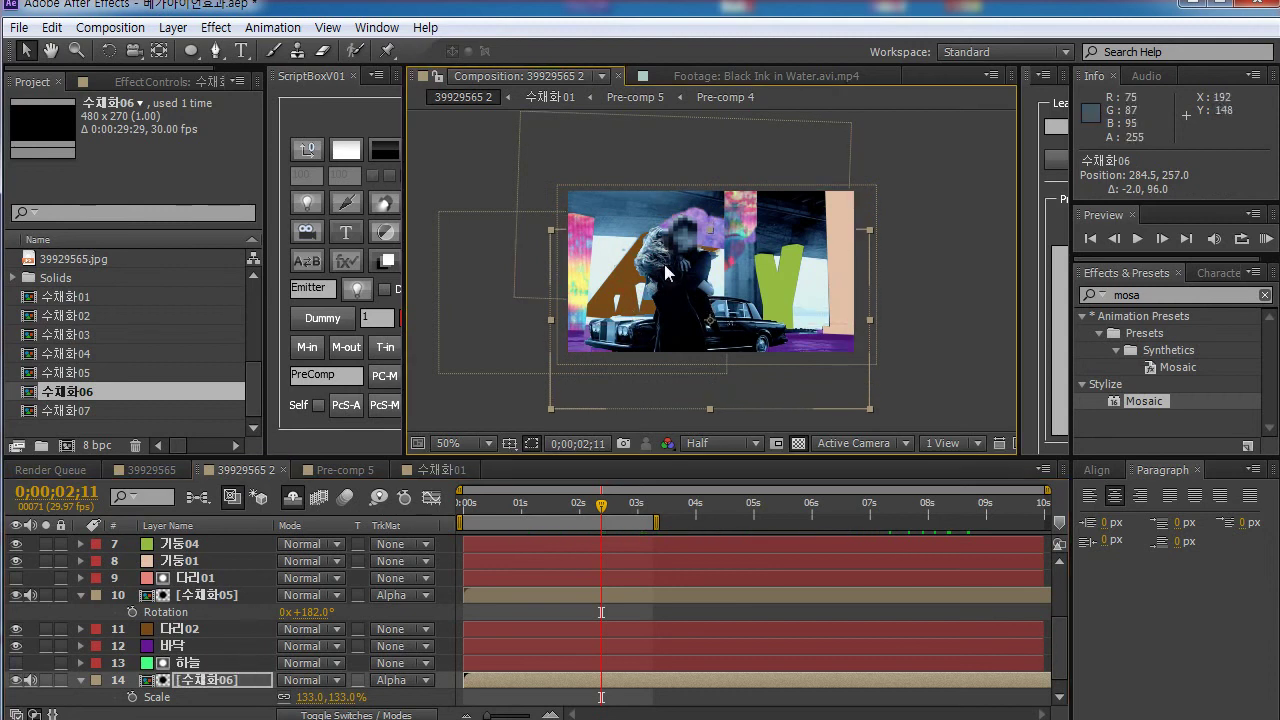
mouse_move(666, 268)
left_mouse_down()
mouse_move(624, 272)
mouse_move(669, 272)
left_mouse_up()
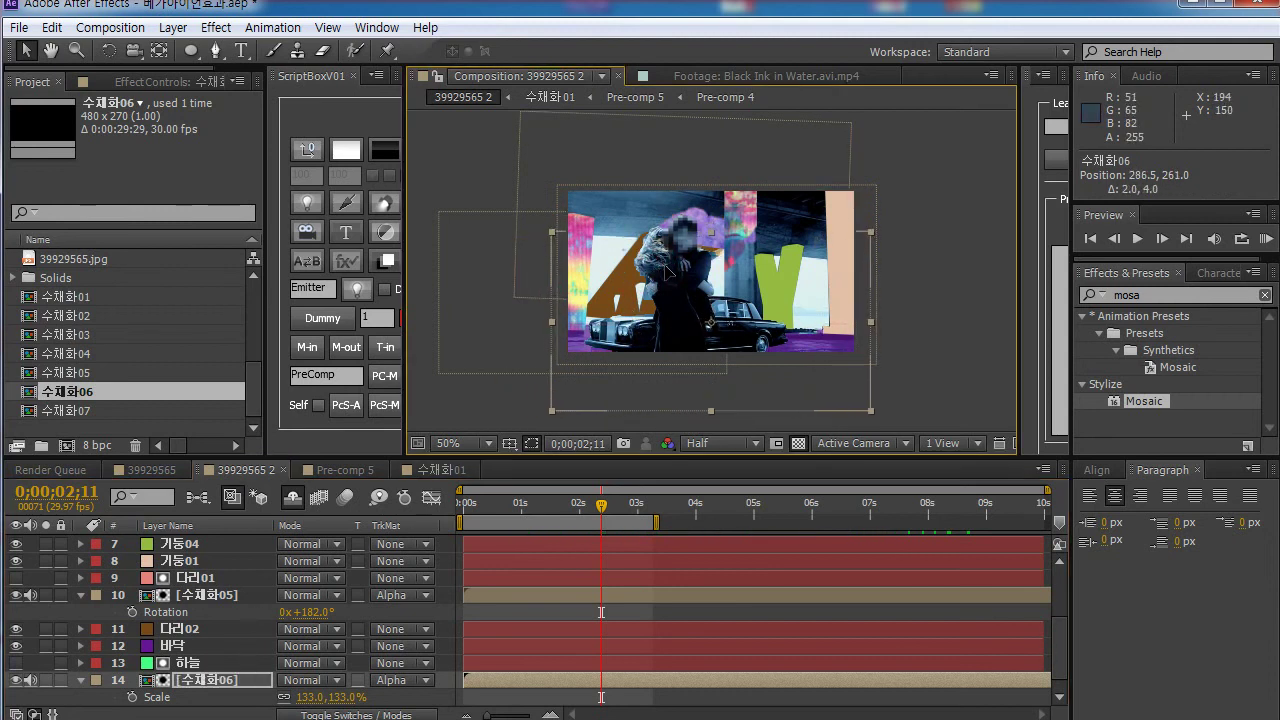
left_click(190, 664)
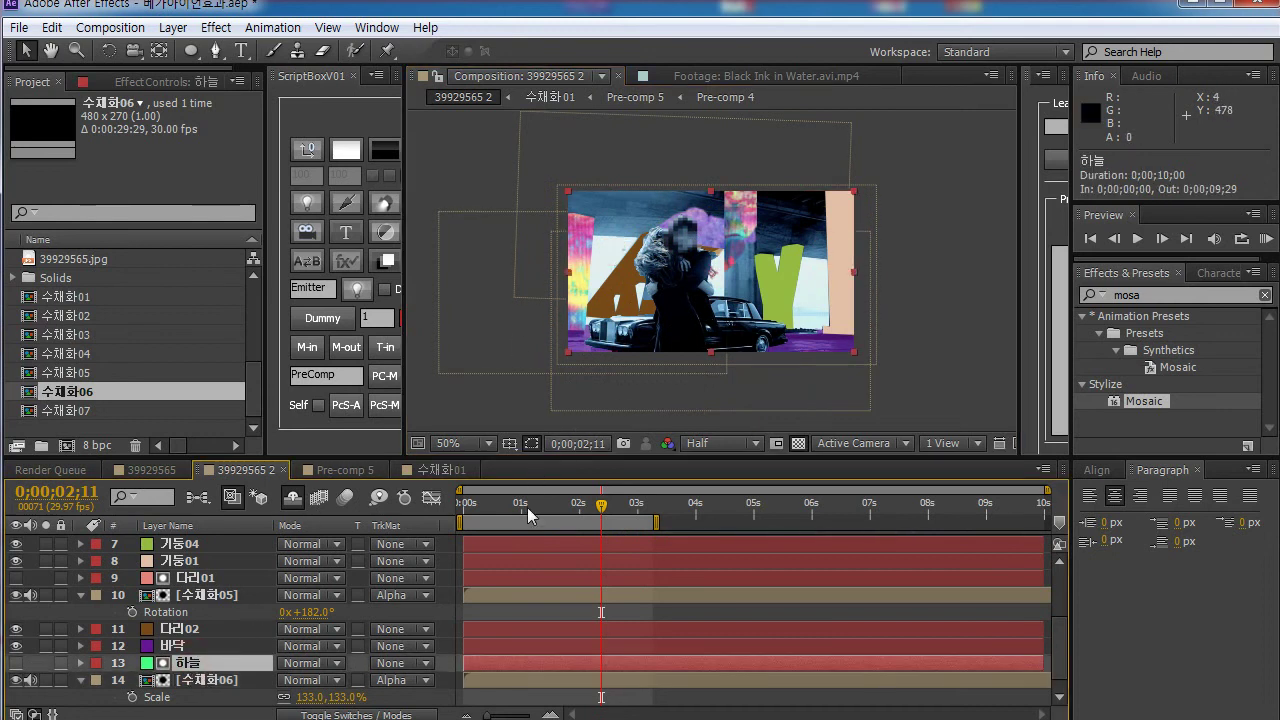
left_click_drag(527, 507, 434, 513)
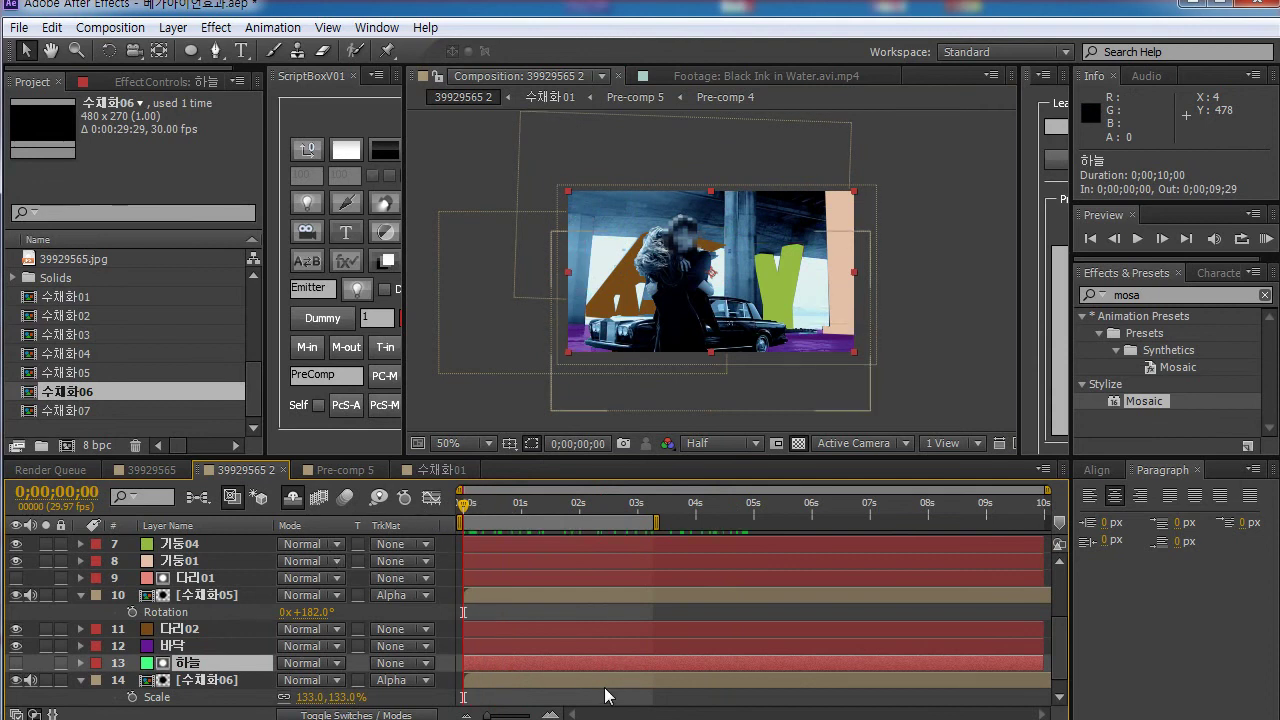
left_click(606, 684)
right_click(606, 684)
key("Escape")
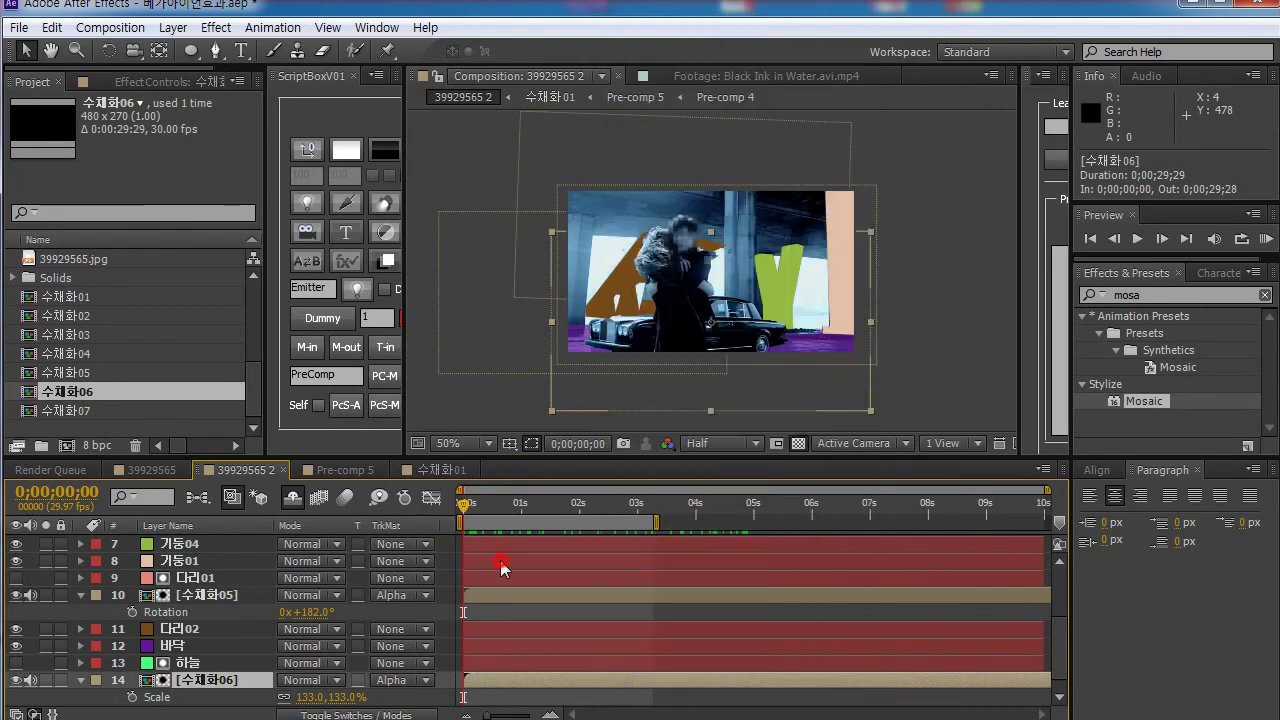
Step: Undo the 수채화06 move and the Pre-comp 5 time stretch, and return to the 39929565 2 composition
left_click(434, 469)
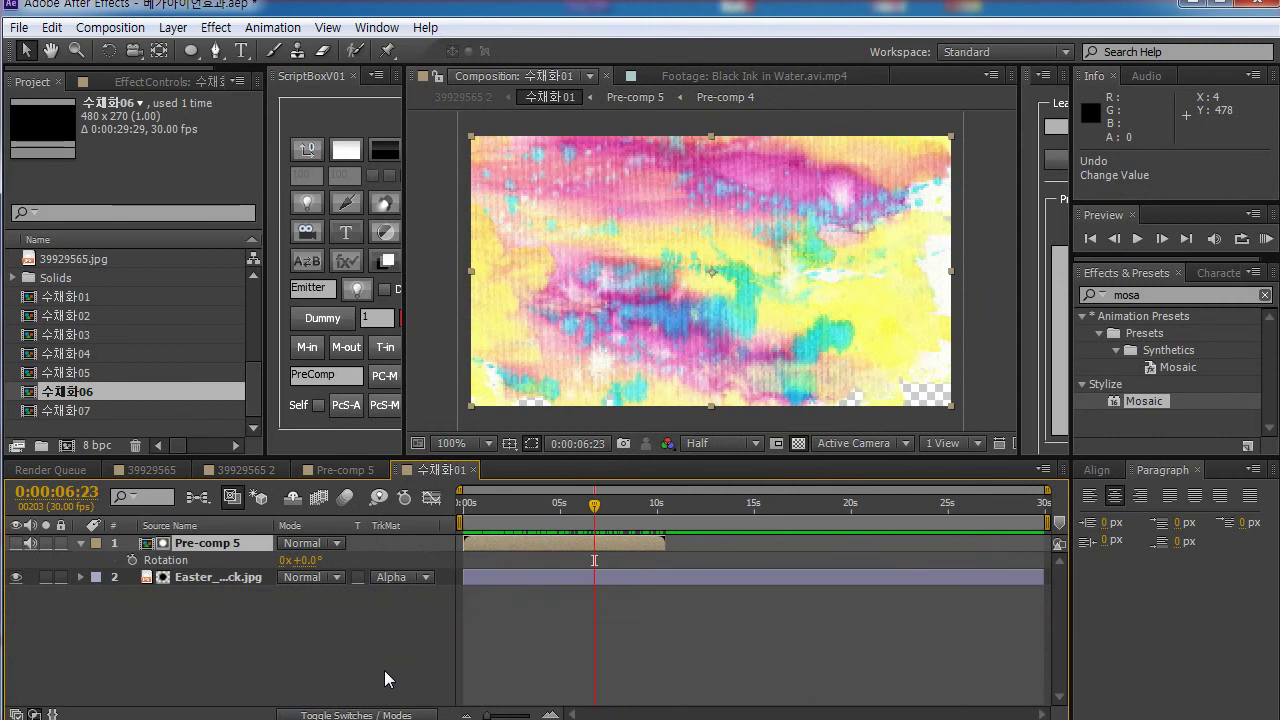
key("ctrl+alt+r")
key("Home")
left_click(343, 469)
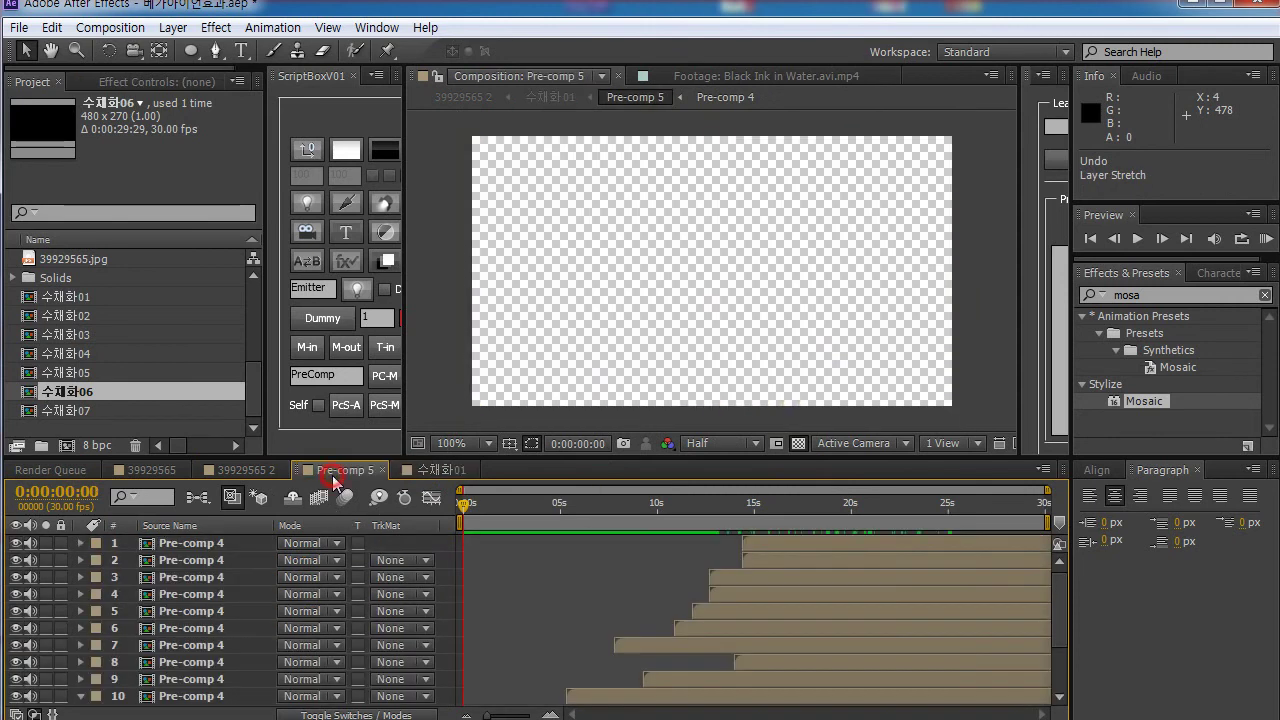
left_click(241, 470)
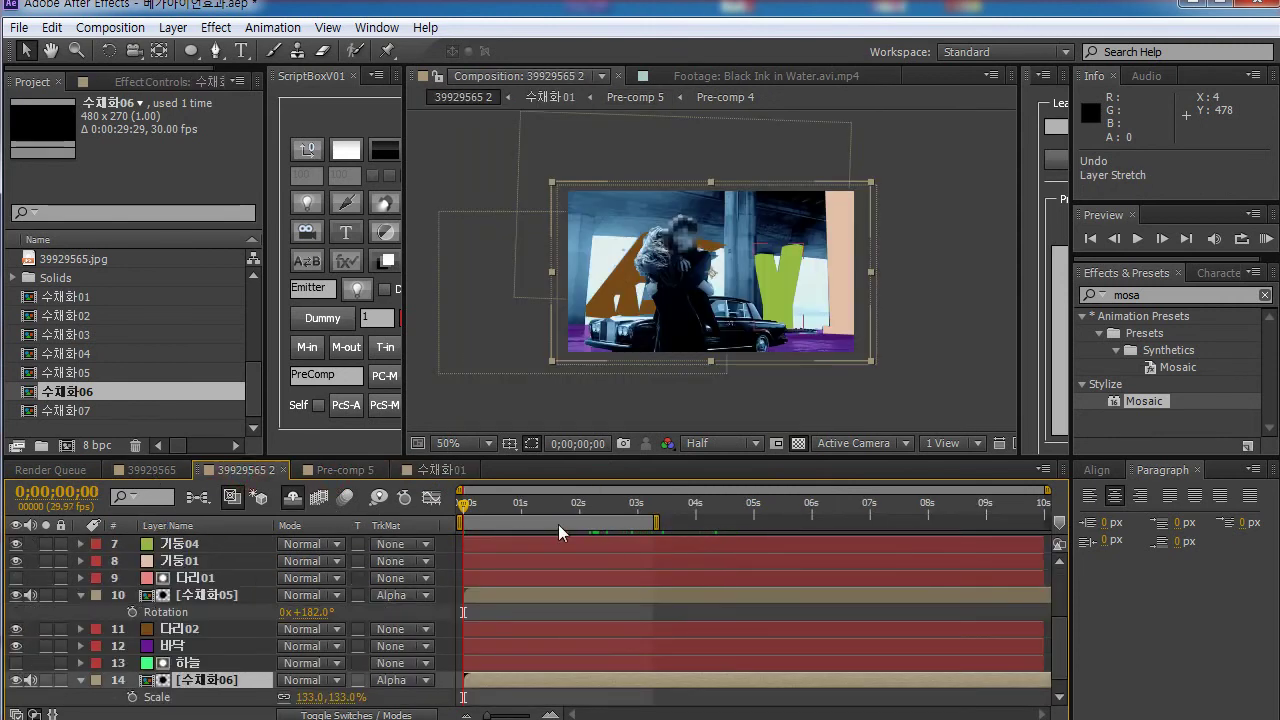
Step: Preview the ink fills in 39929565 2 at fitted size and check the frames around 0;00;01;26
key("space")
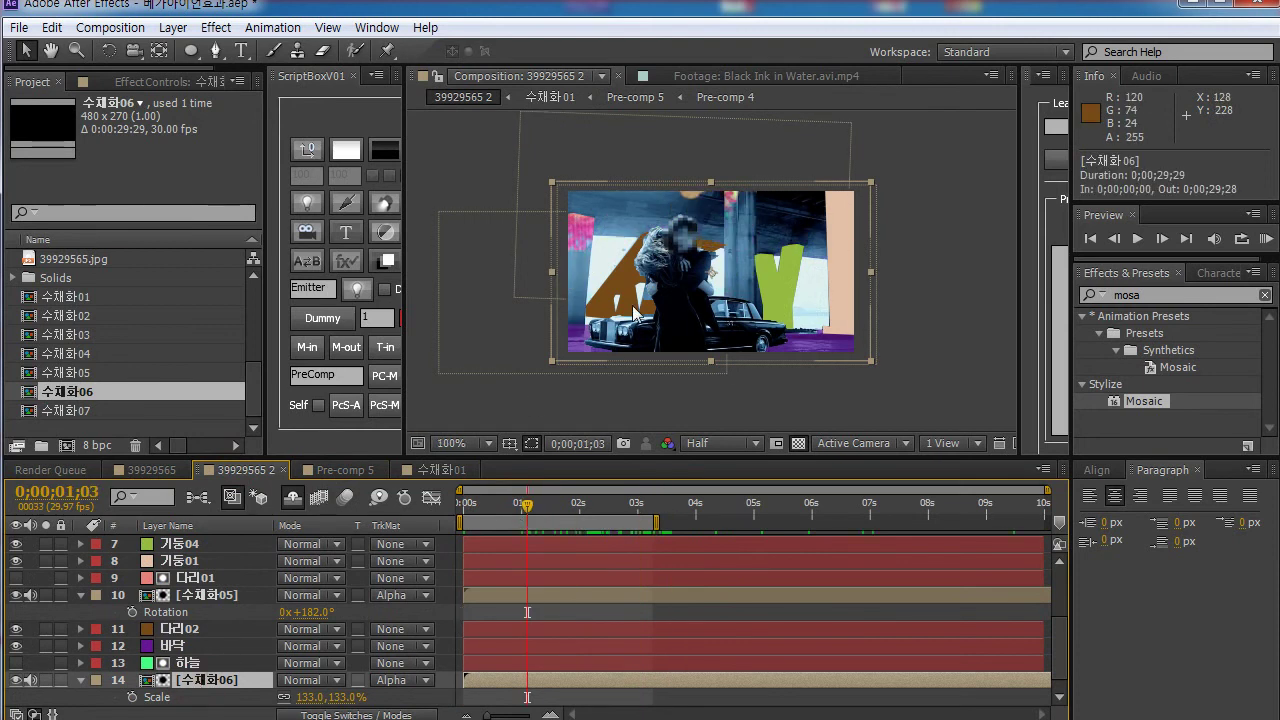
left_click(468, 443)
left_click(480, 466)
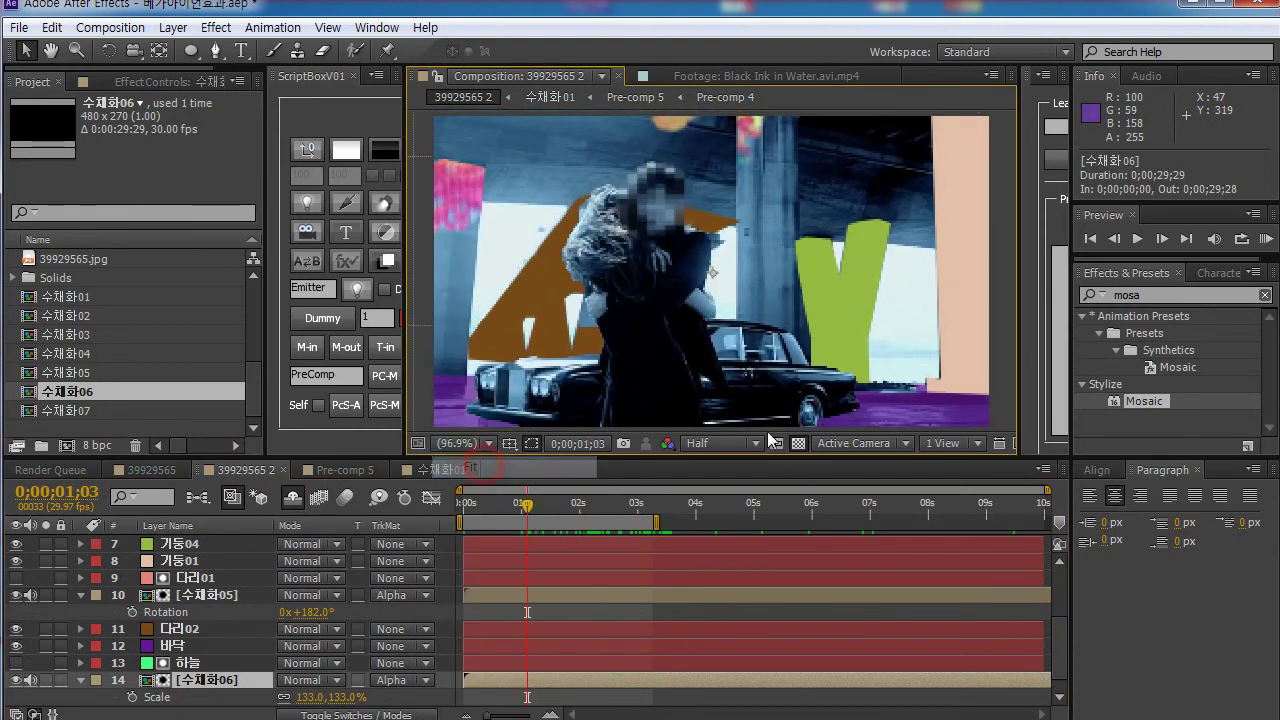
left_click_drag(515, 503, 914, 500)
left_click(583, 501)
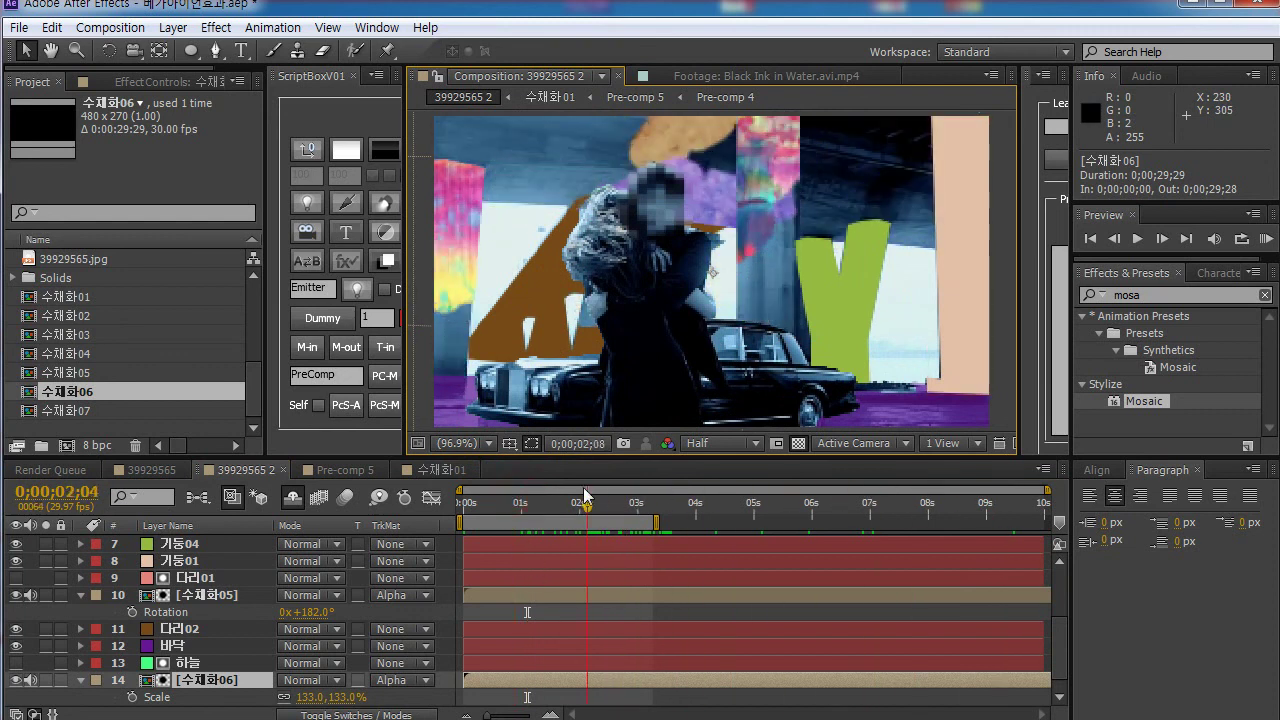
scroll(689, 262, "down", 2)
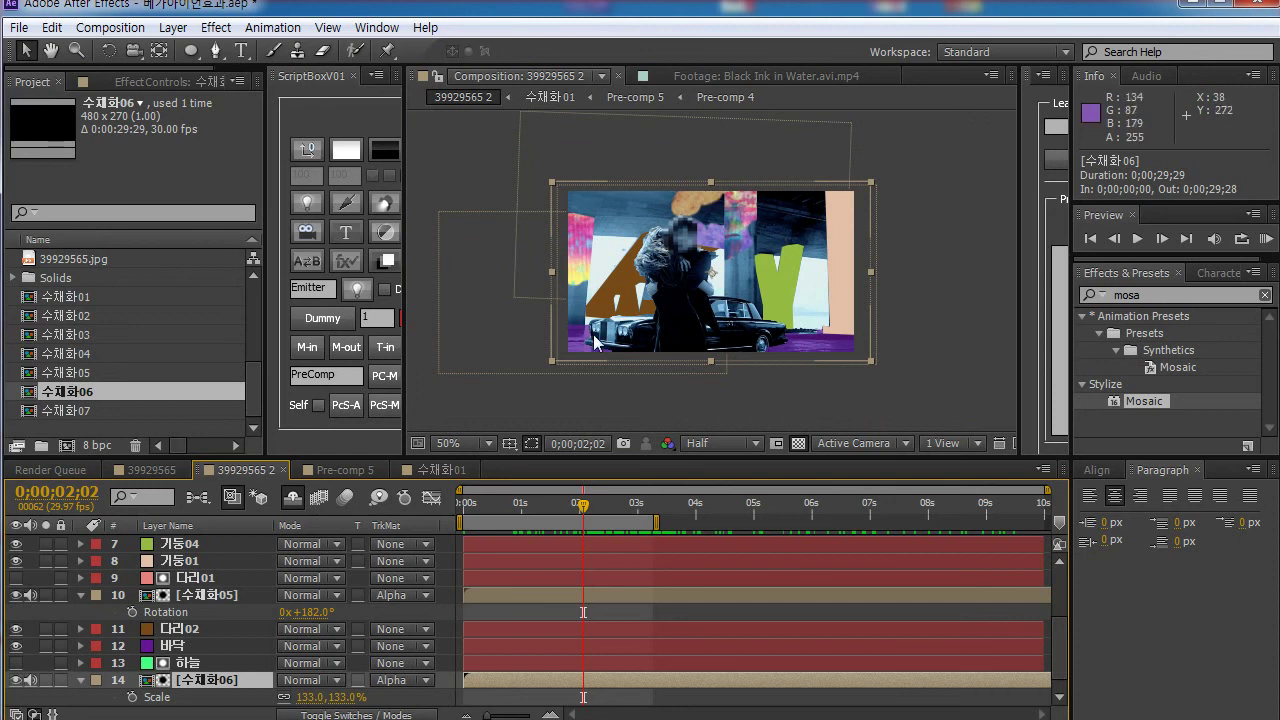
mouse_move(583, 505)
left_mouse_down()
mouse_move(651, 505)
mouse_move(571, 505)
left_mouse_up()
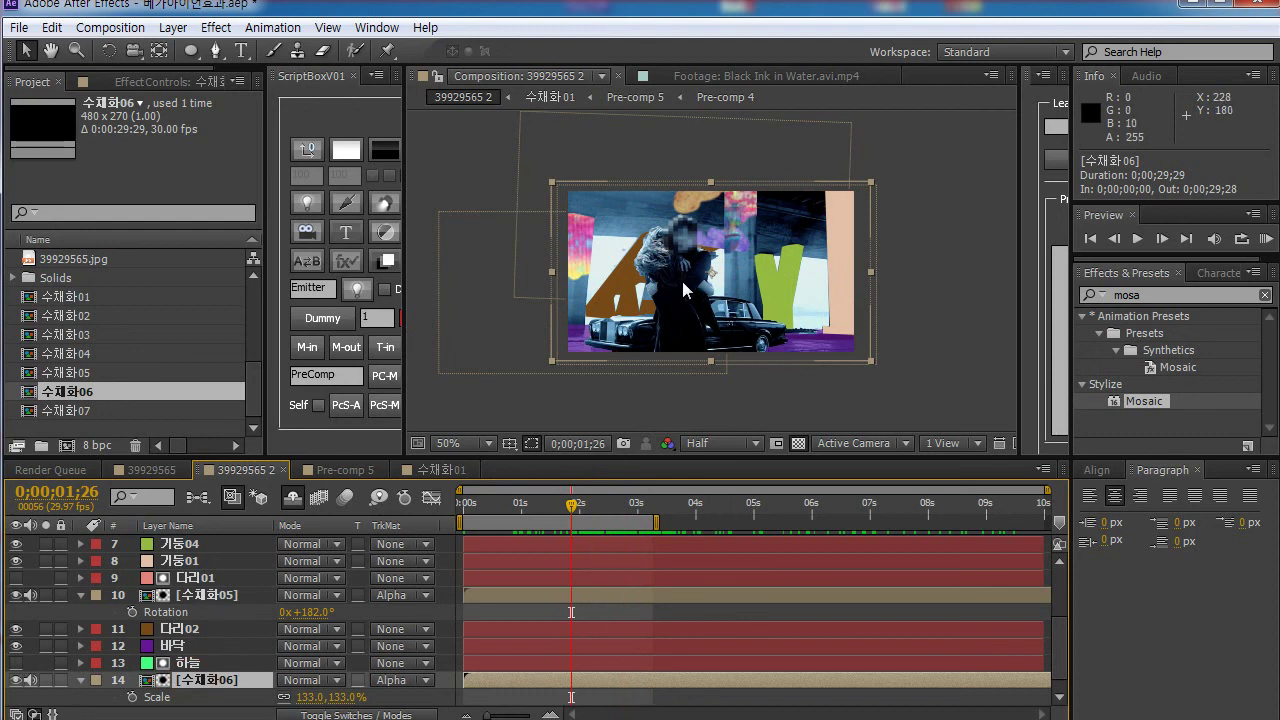
Step: Try masking the 하늘 layer with the Pen tool around the pale sky gap between the far-left pillar and the brown shape
left_click(215, 51)
left_click(203, 664)
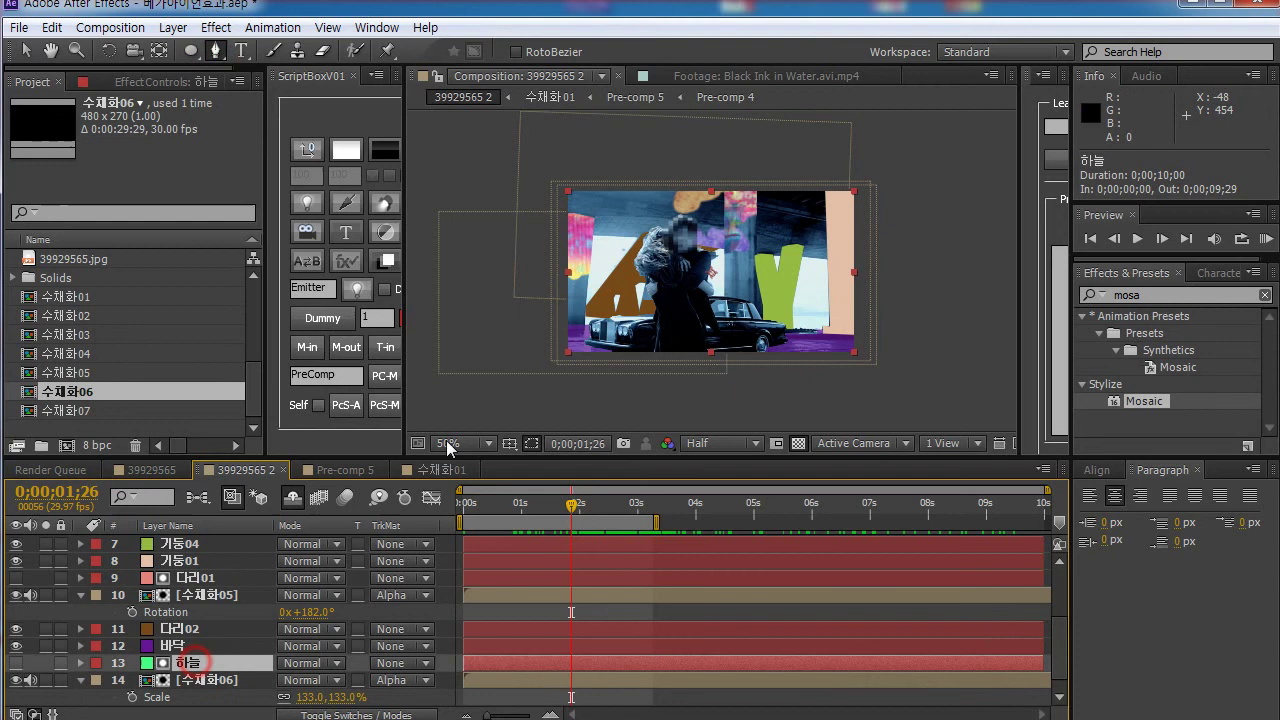
left_click(638, 237)
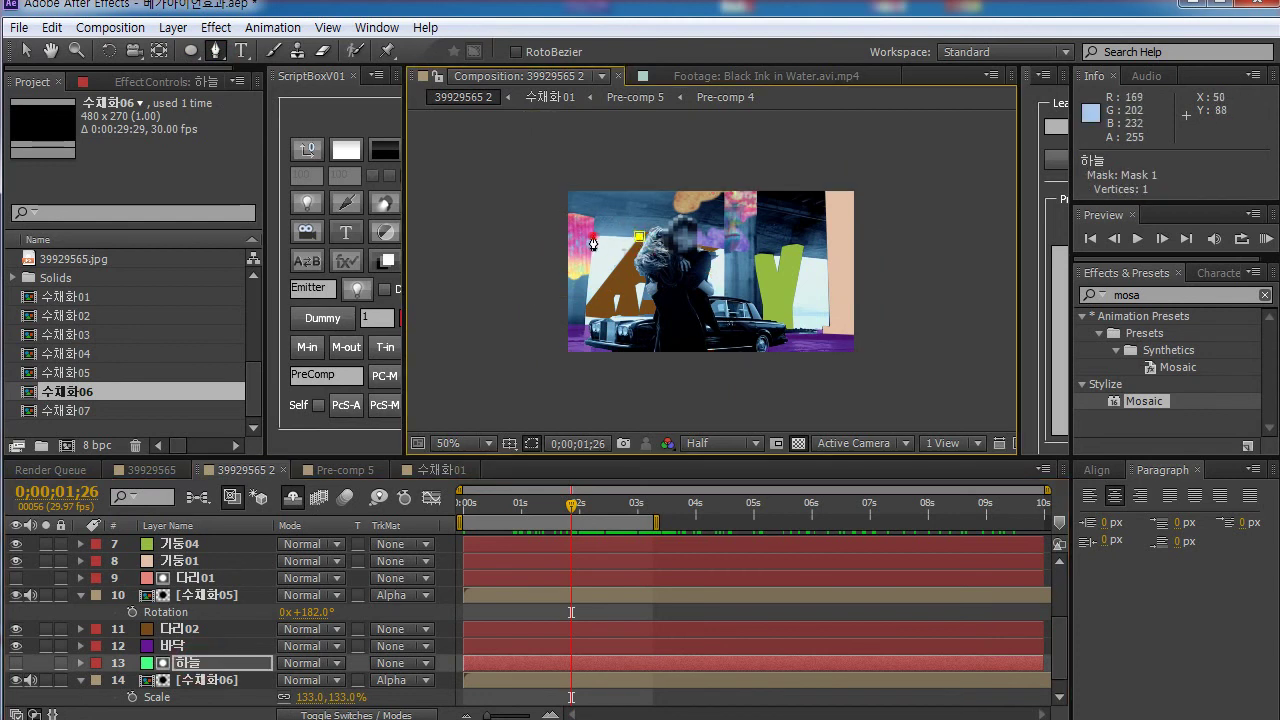
left_click(592, 237)
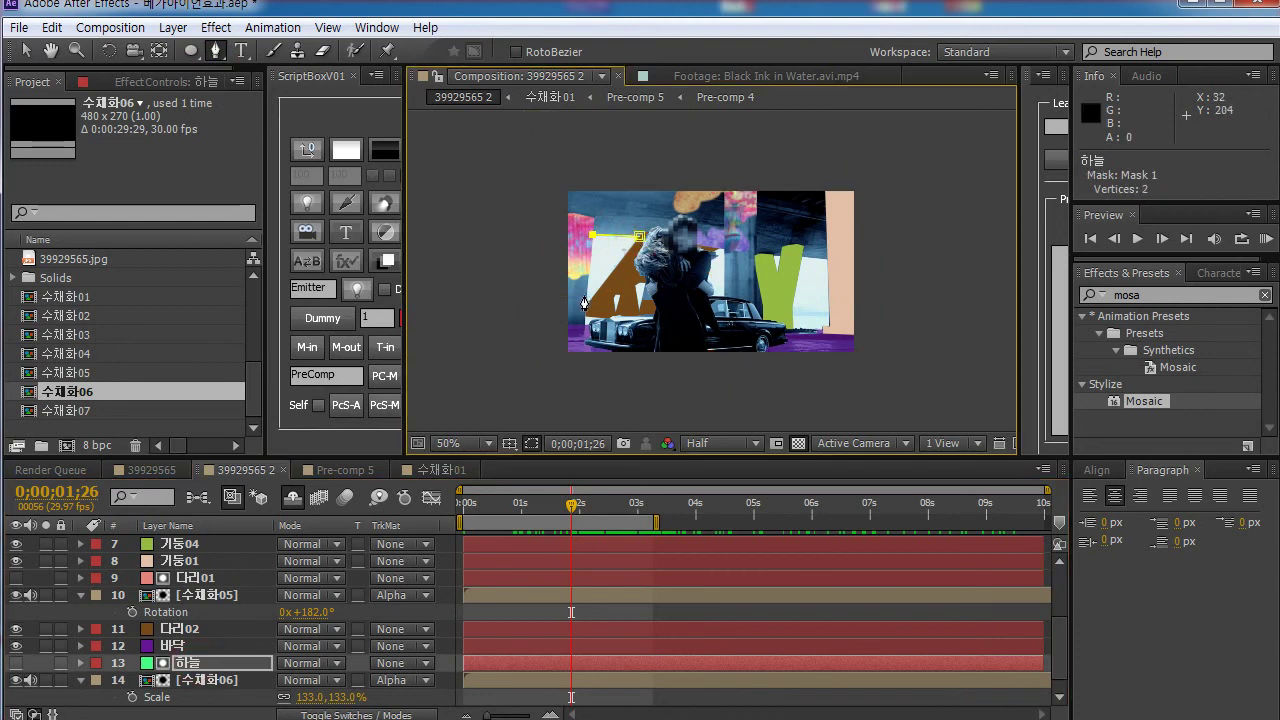
left_click(640, 240)
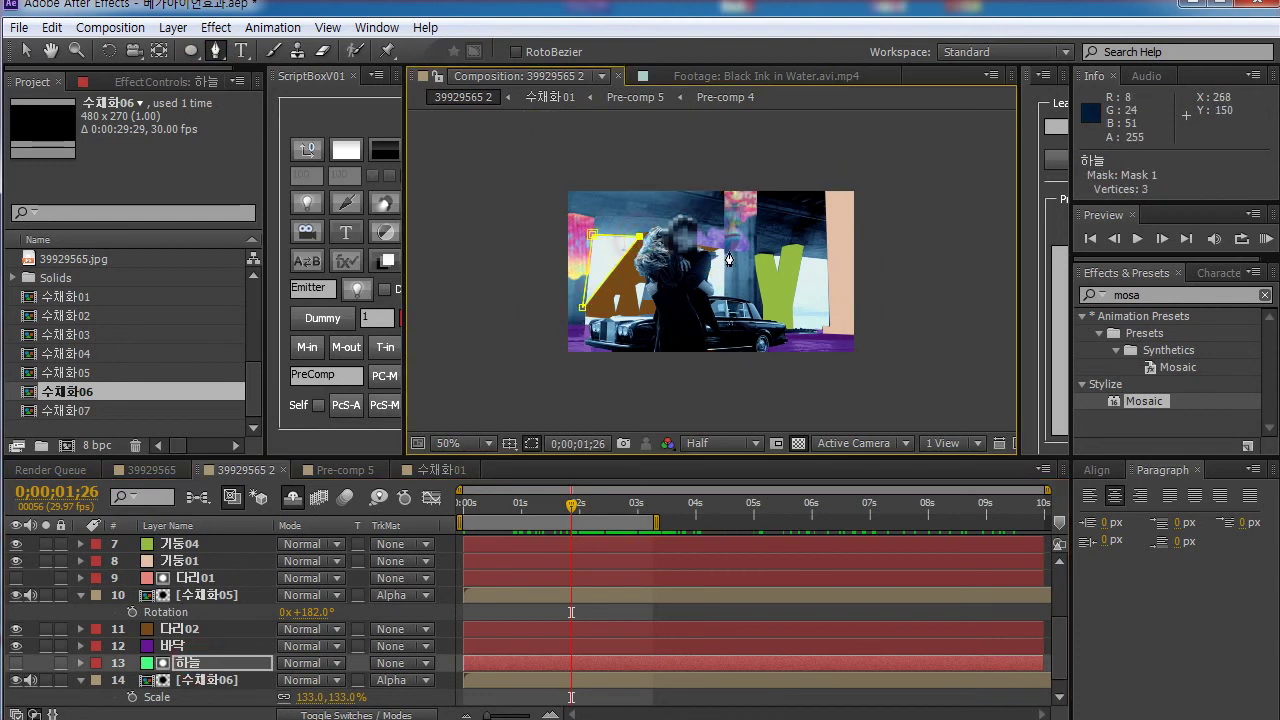
Step: Try adding a closed second mask to 하늘 around the sky gap between the green pillar and the peach pillar
left_click(826, 262)
left_click(803, 256)
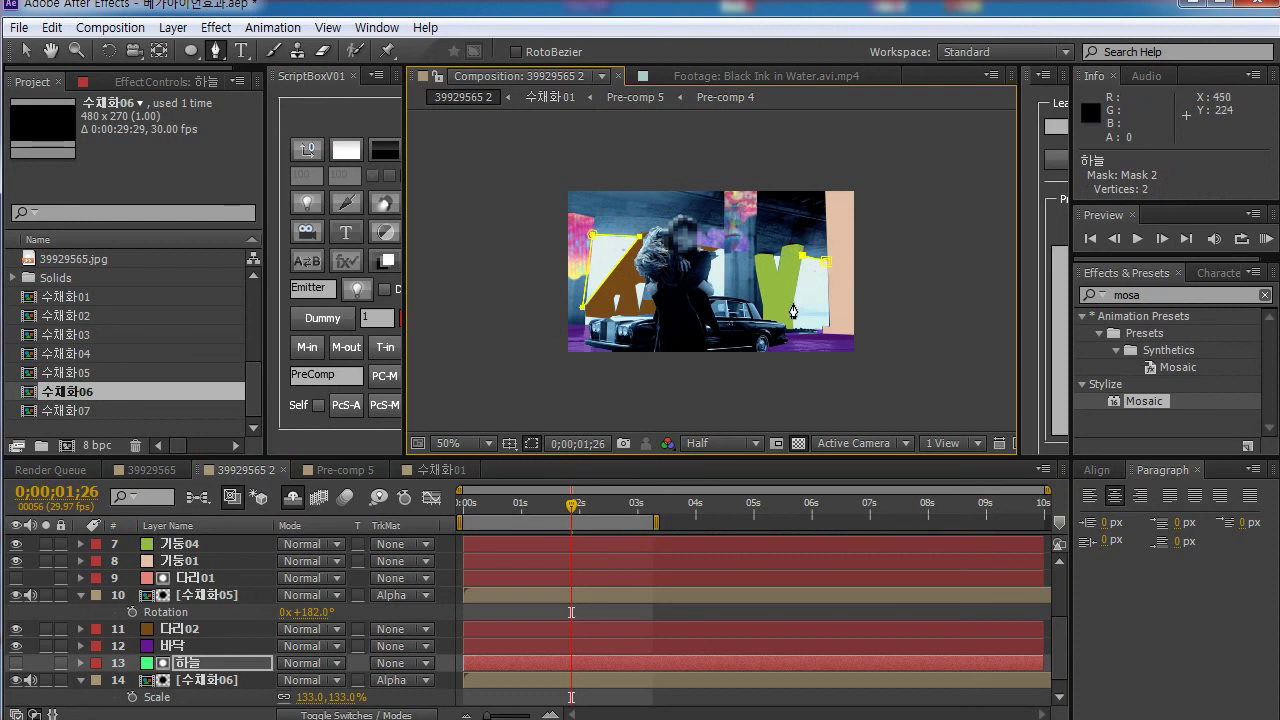
left_click(791, 304)
left_click(793, 328)
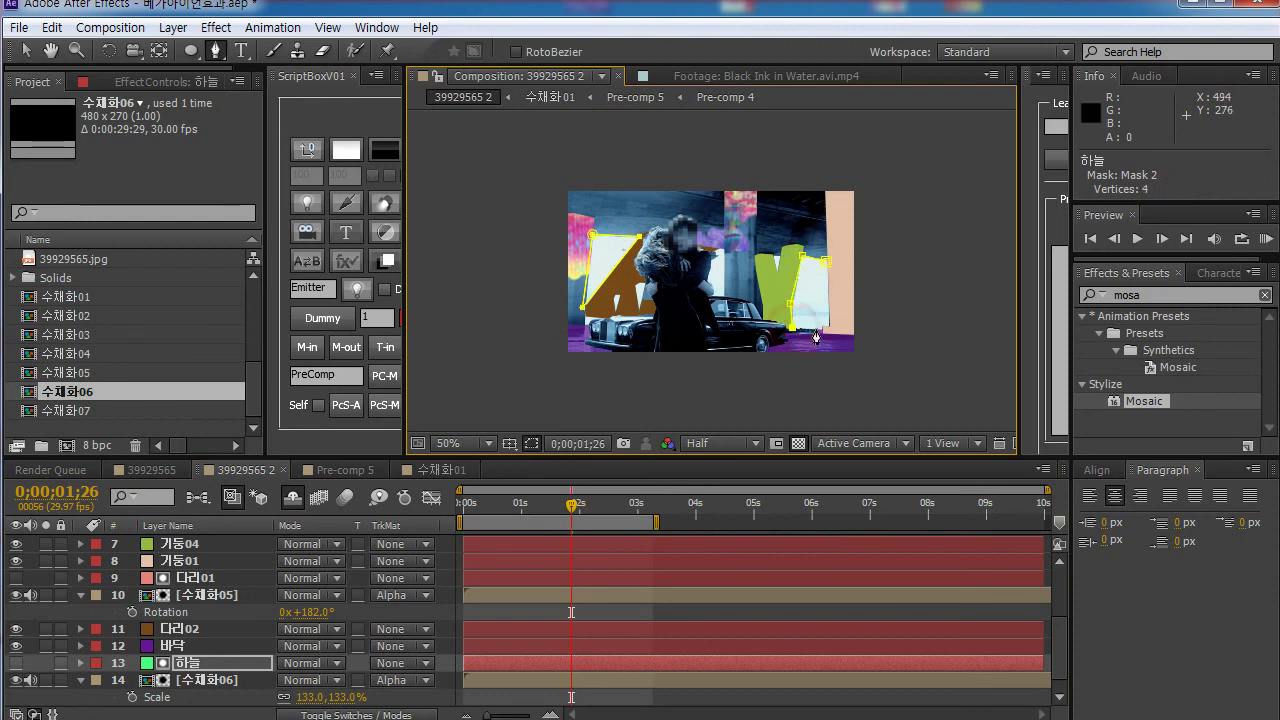
left_click(831, 321)
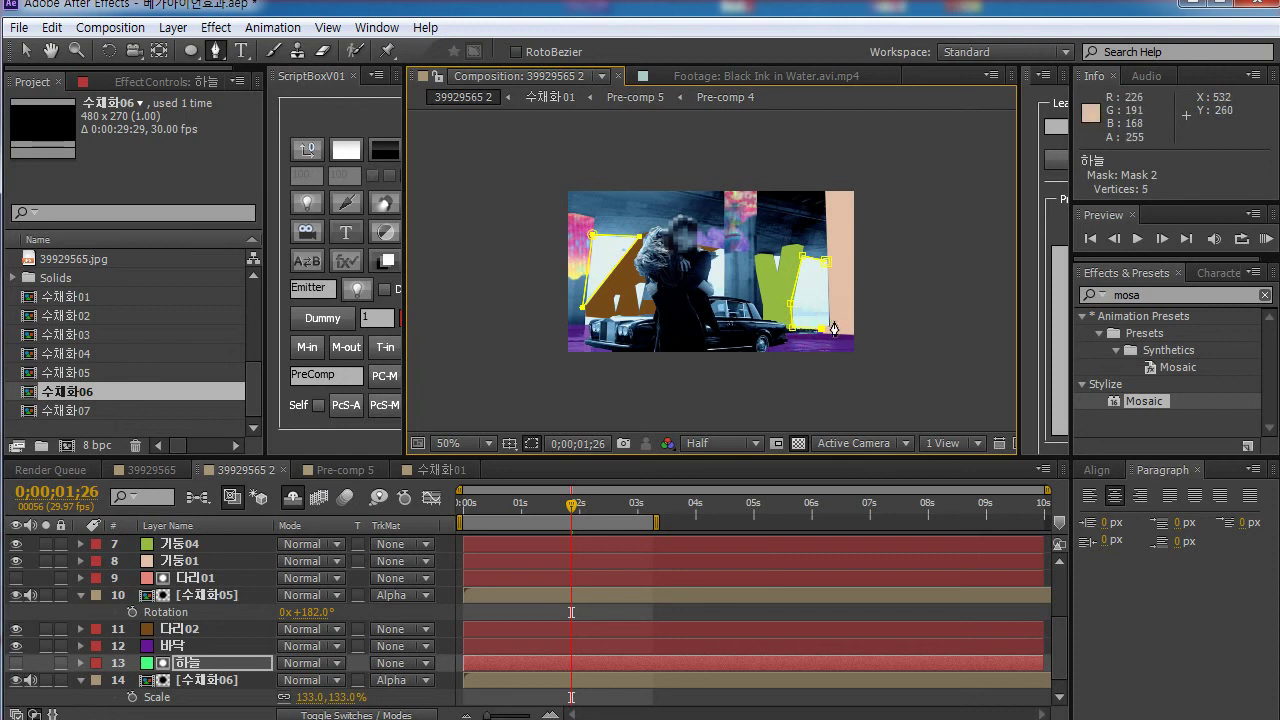
left_click(828, 268)
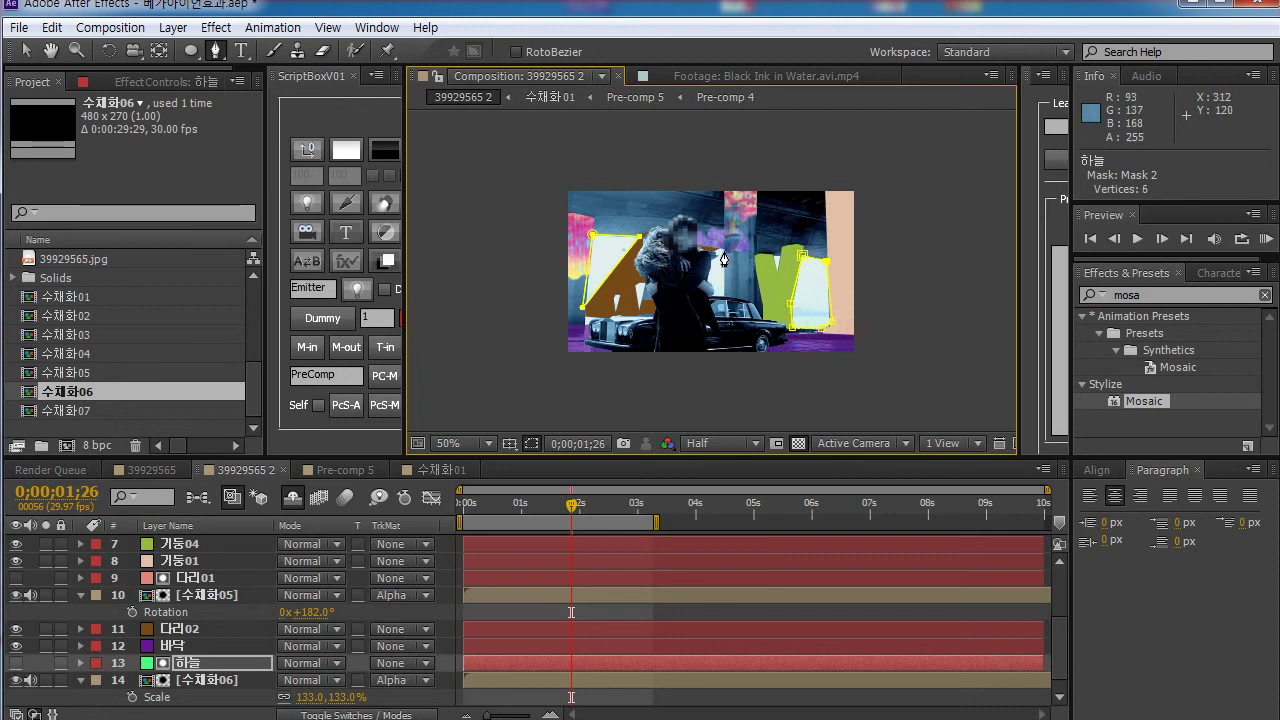
Step: Try adding a four-point third mask to 하늘 around the sky gap just beside the couple, above the car
left_click(720, 246)
left_click(708, 255)
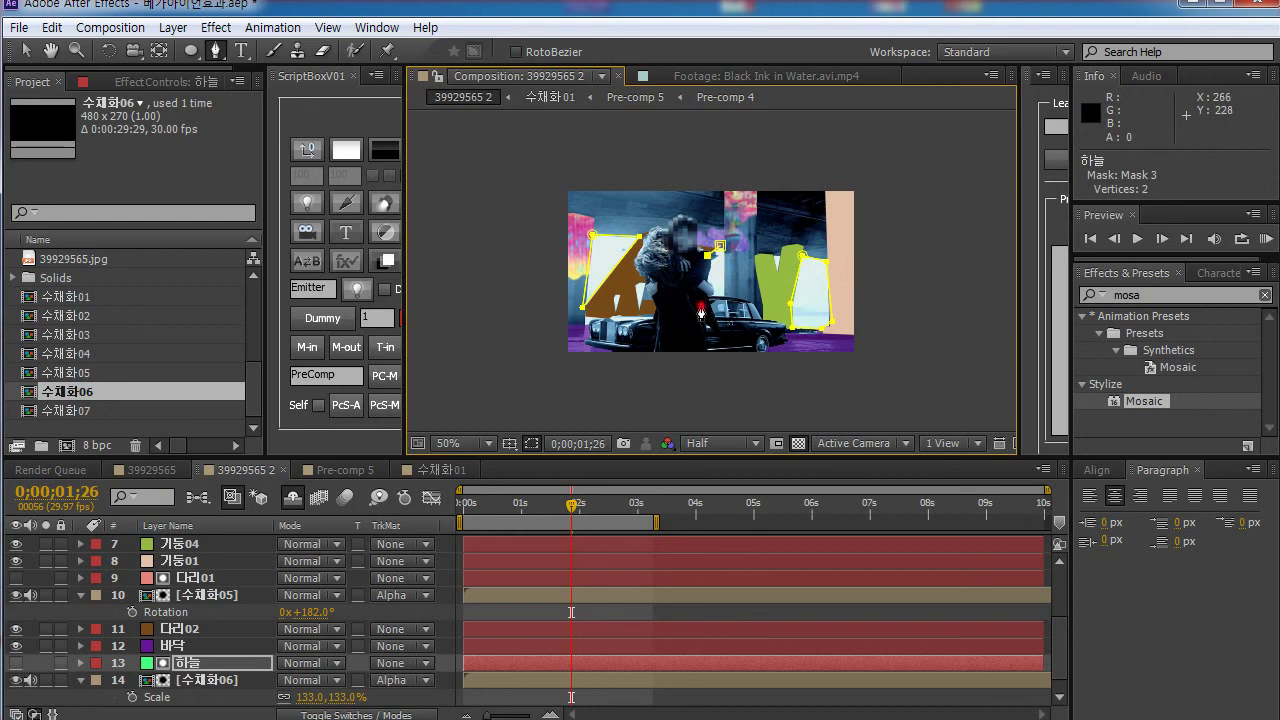
left_click(700, 304)
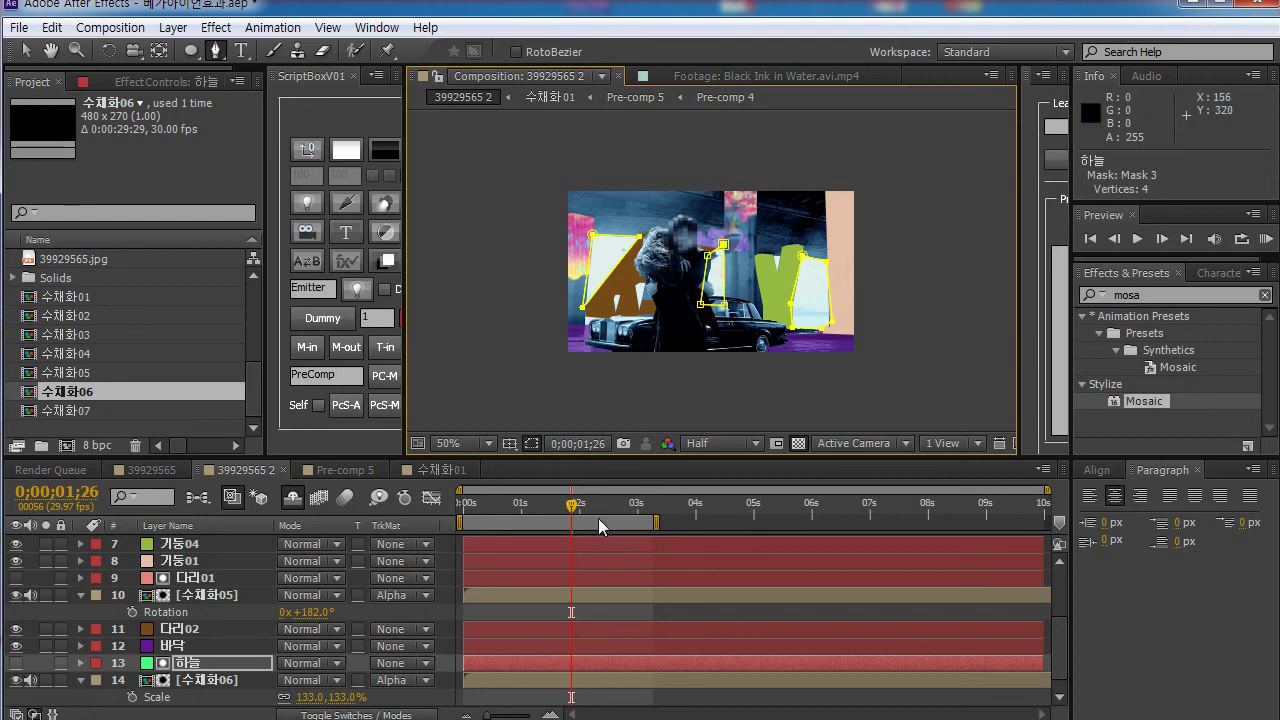
Step: Preview the ink fills with the new masks, return to 0;00;01;20 and inspect the 하늘 mask outlines at 100% magnification
key("space")
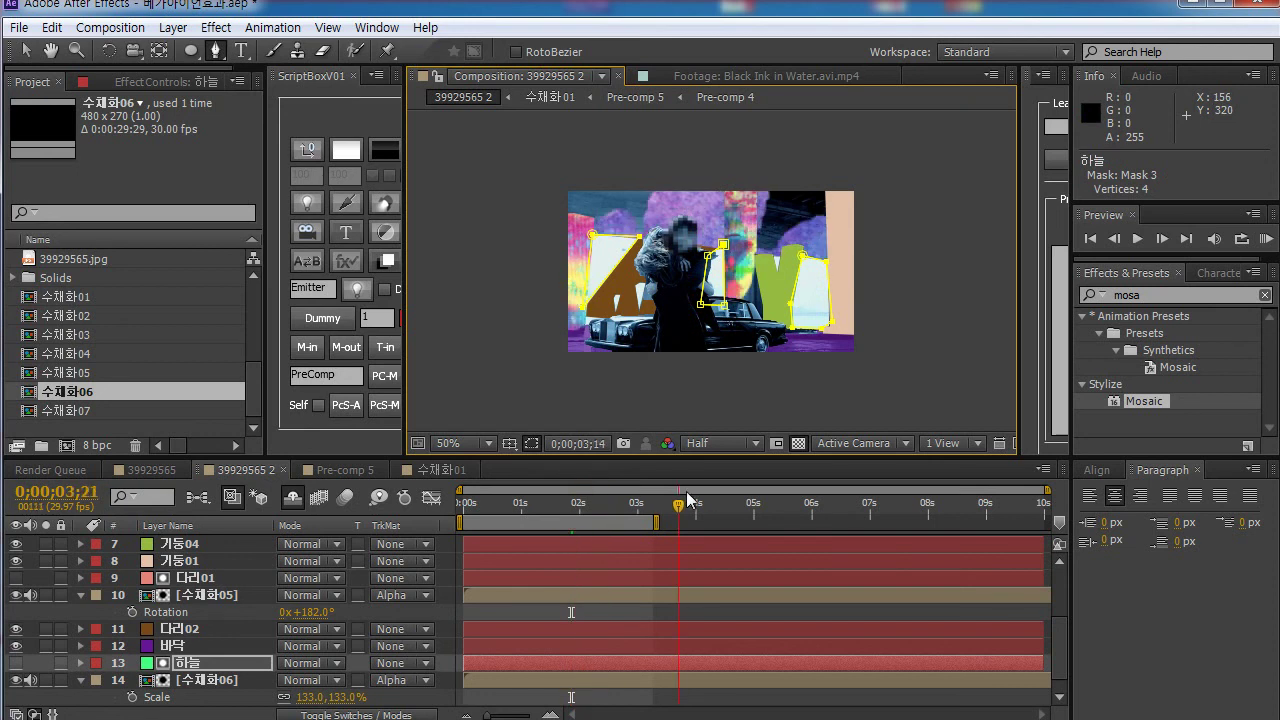
left_click(474, 503)
left_click(561, 482)
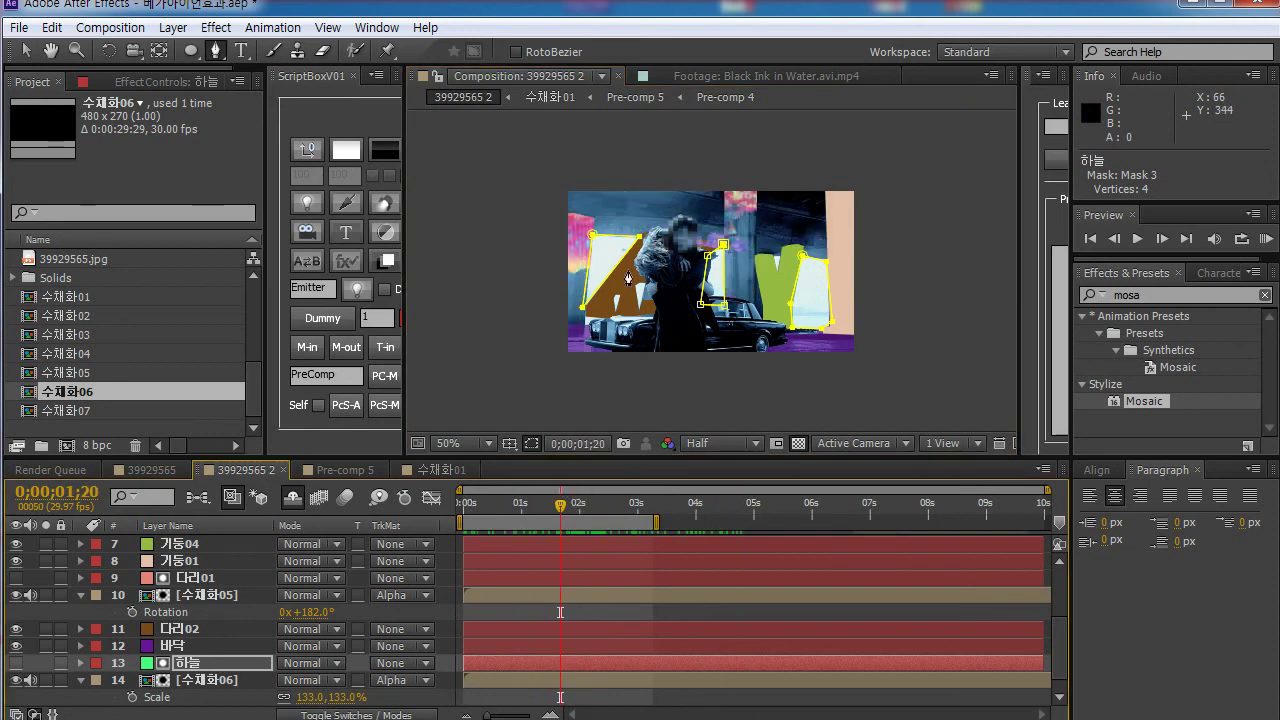
left_click(514, 680)
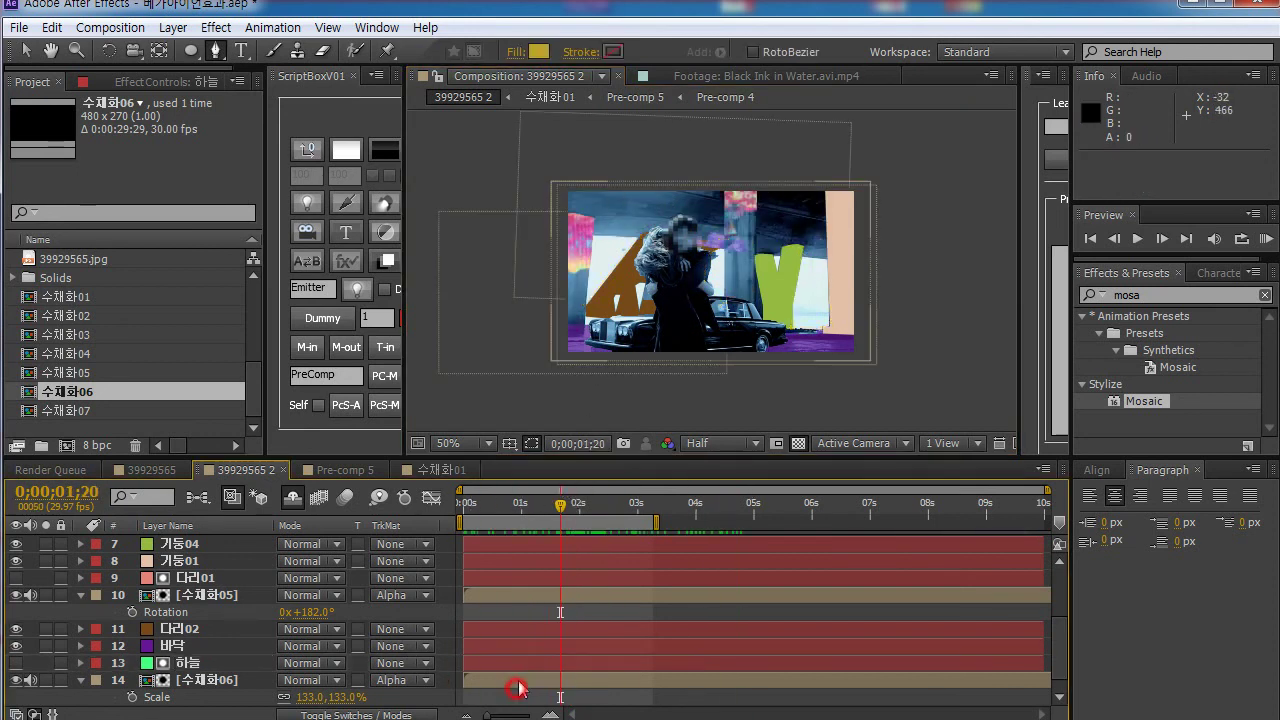
left_click(523, 665)
left_click(203, 680)
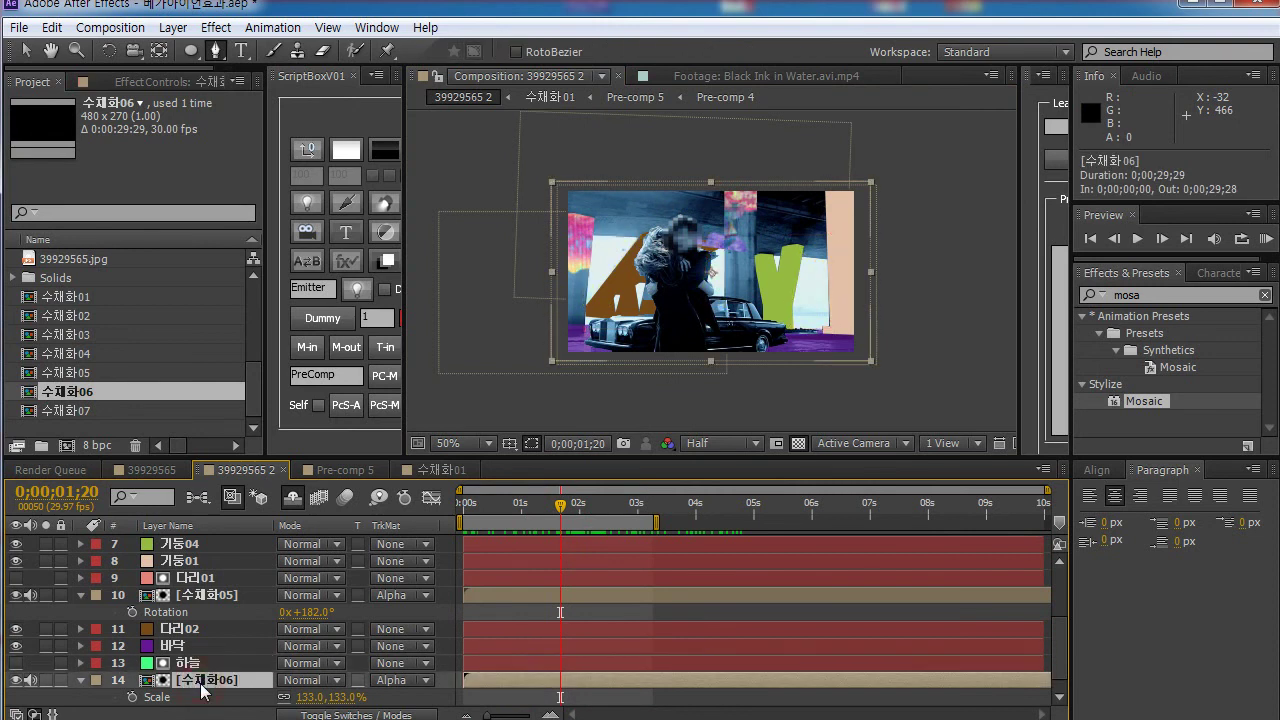
key("s")
key("s")
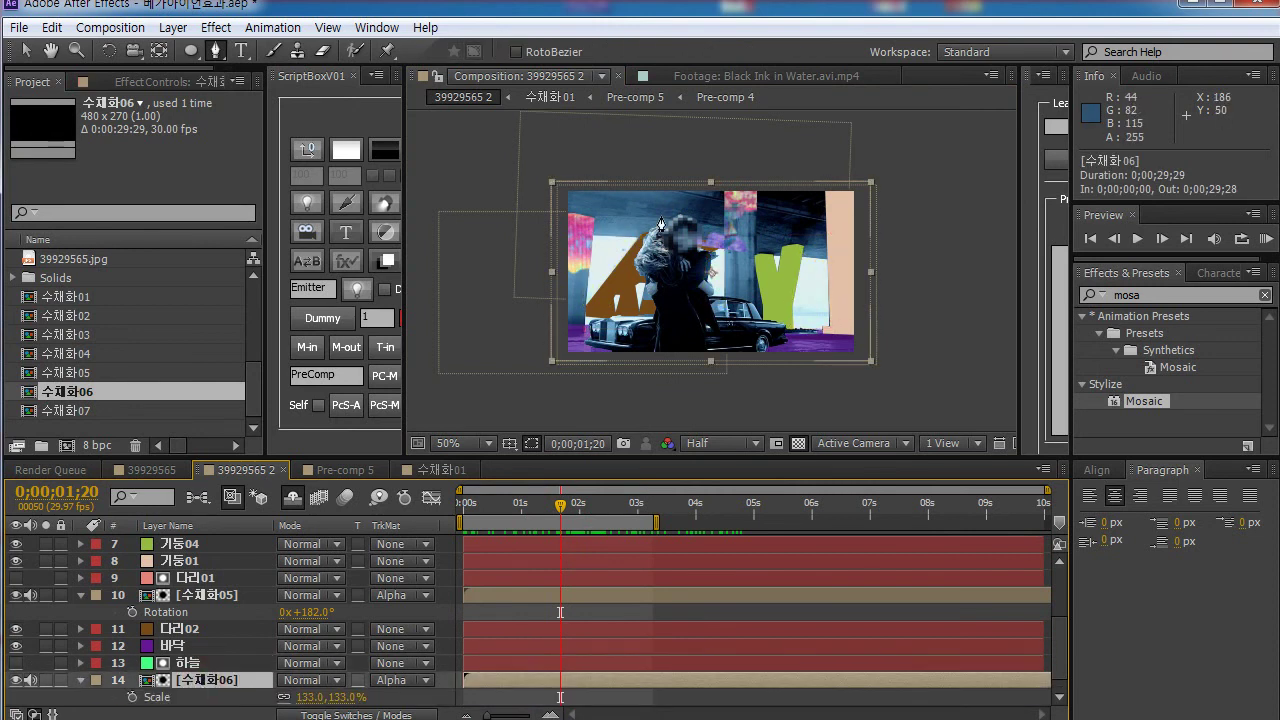
left_click(185, 659)
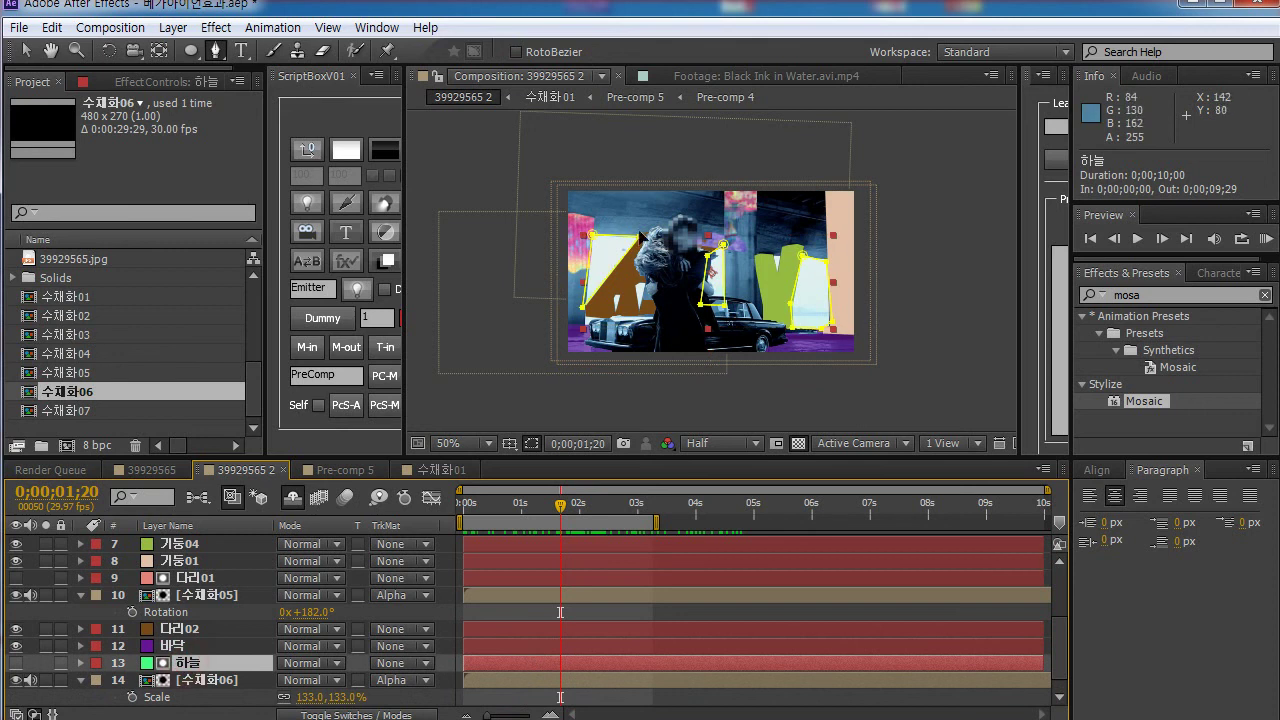
key("z")
left_click(663, 256)
left_click_drag(663, 256, 570, 203)
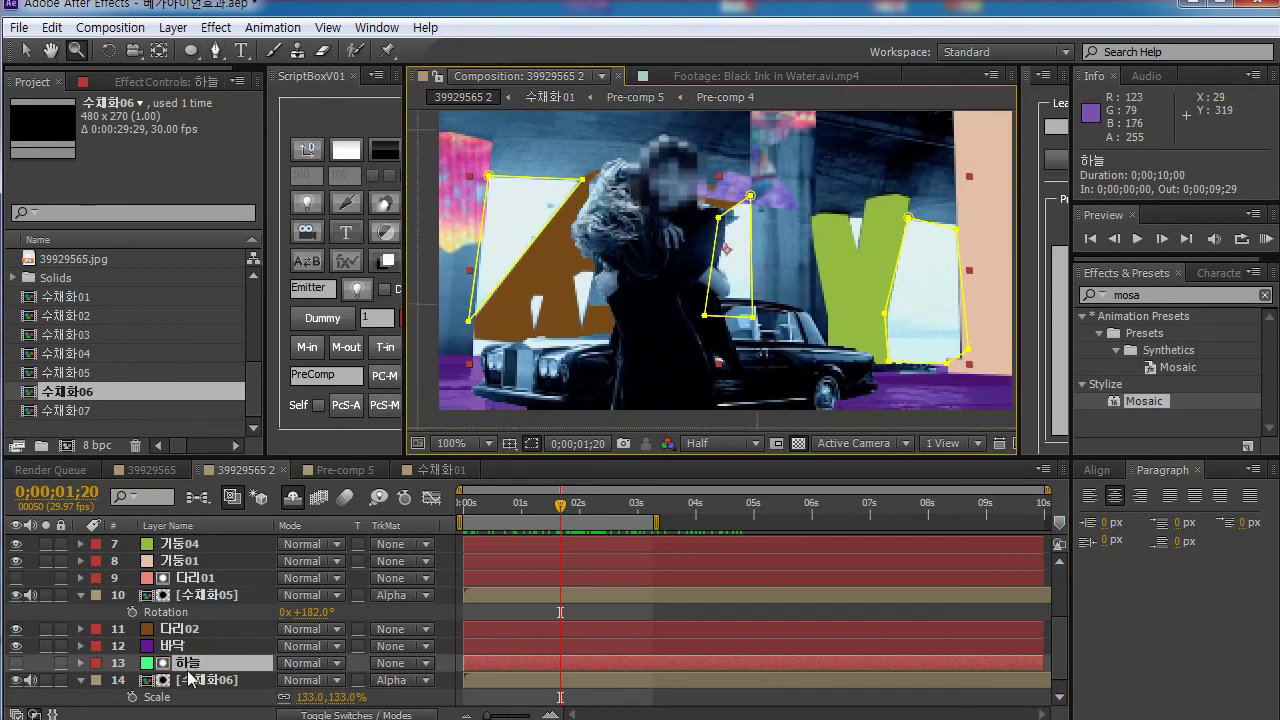
Step: Time-stretch the 수채화06 layer to a duration of 0;00;10;15 and check the faster ink spread at 0;00;02;22
left_click(228, 680)
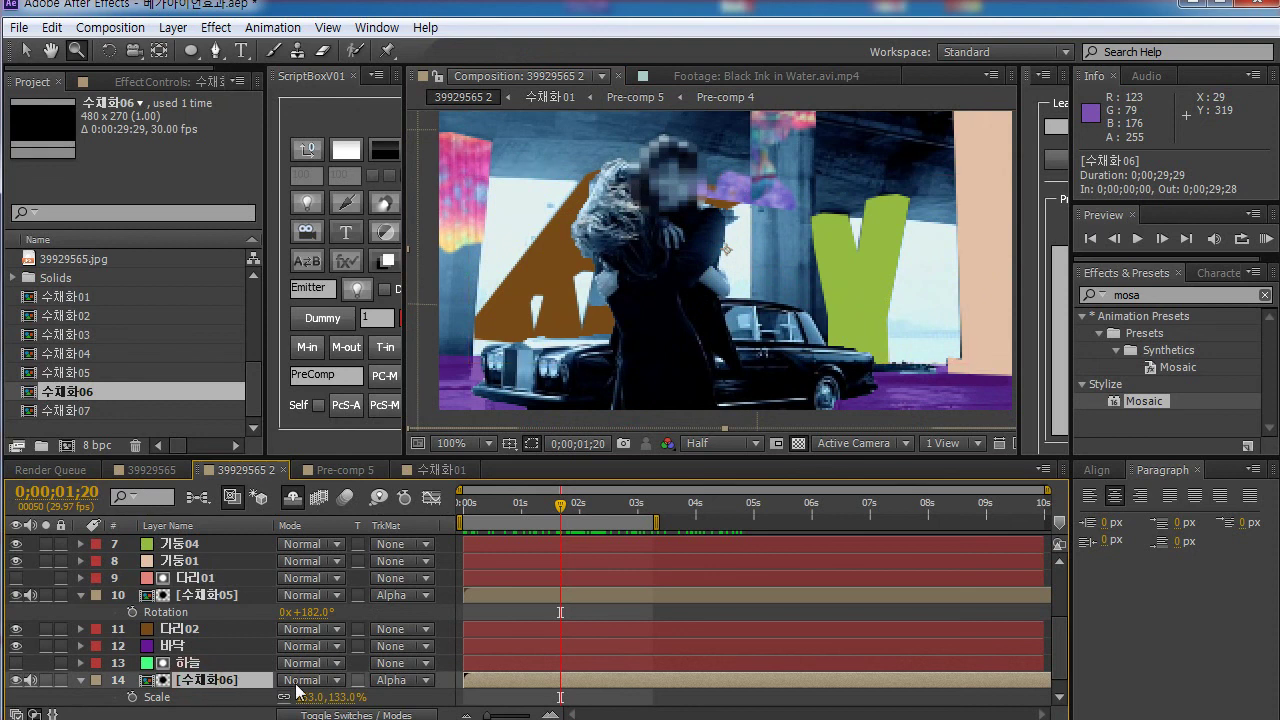
right_click(503, 684)
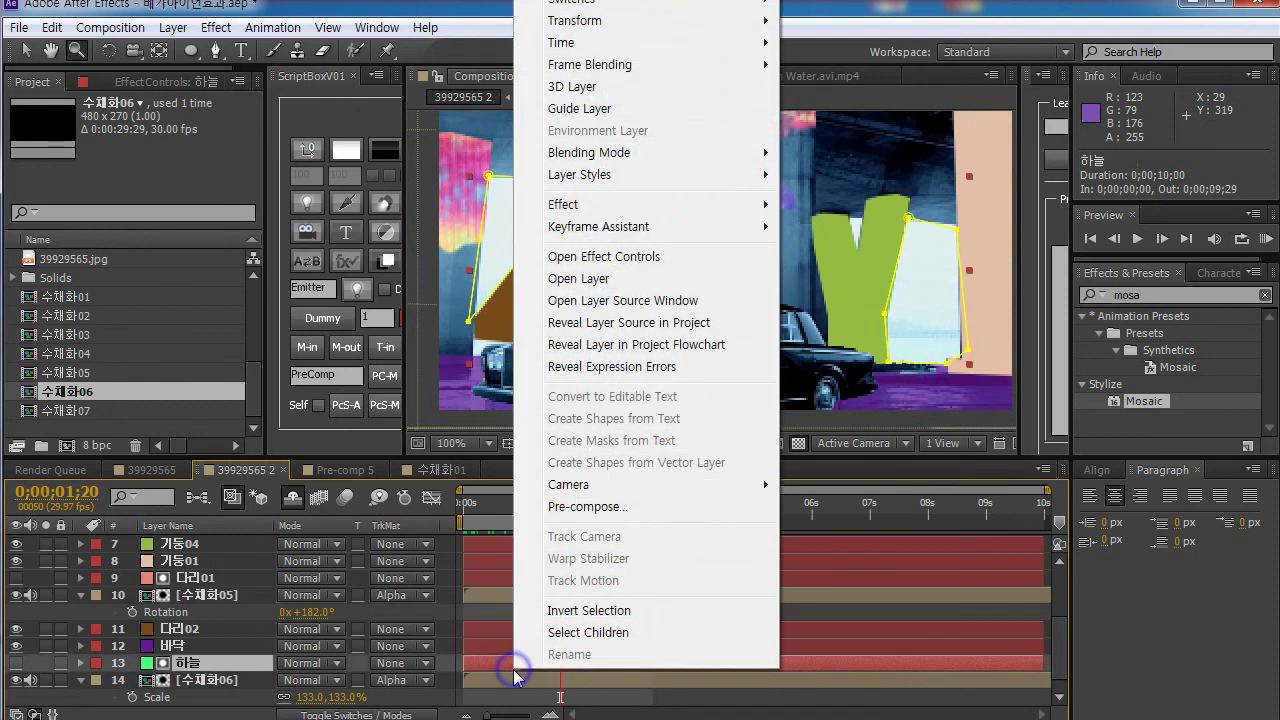
right_click(514, 674)
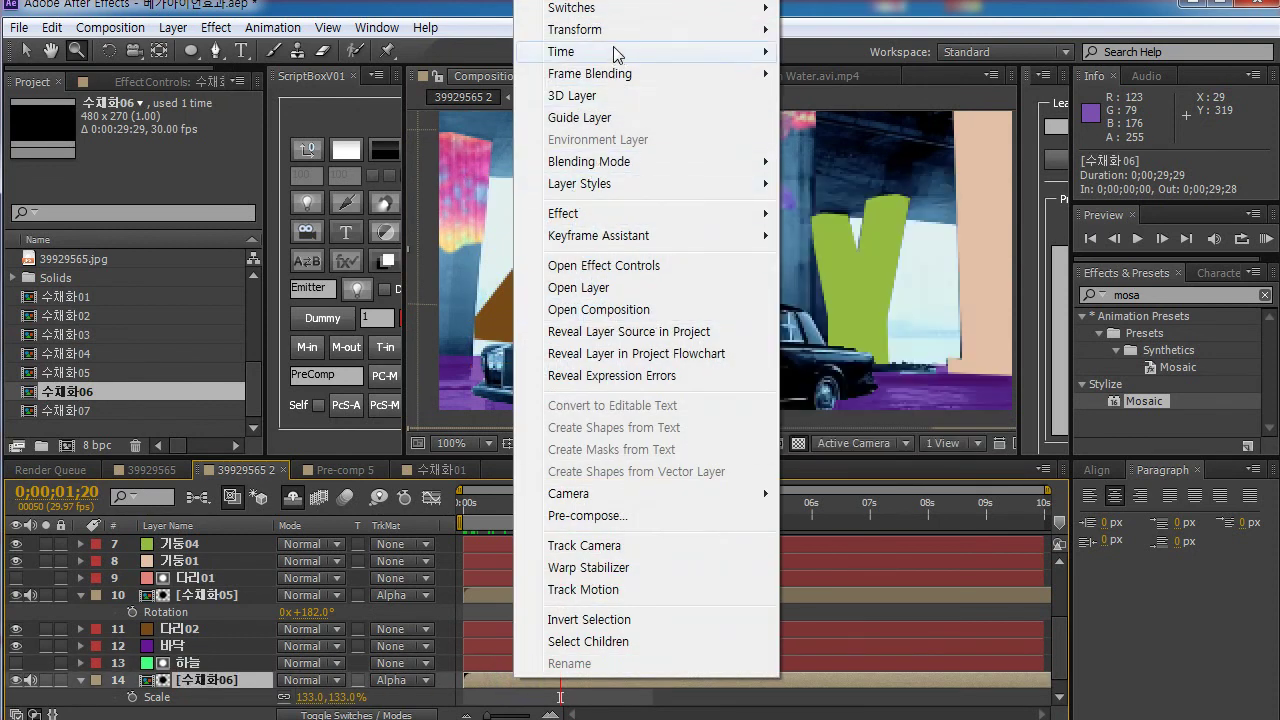
mouse_move(611, 50)
left_click(837, 97)
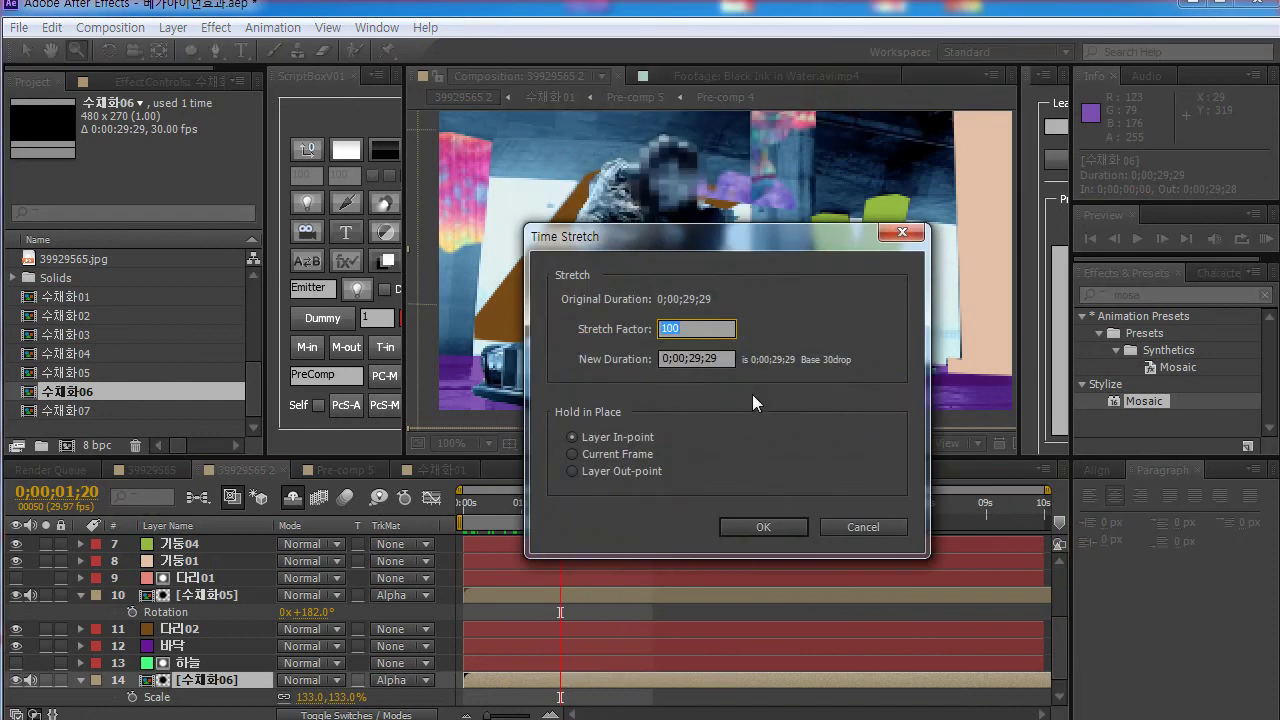
key("Return")
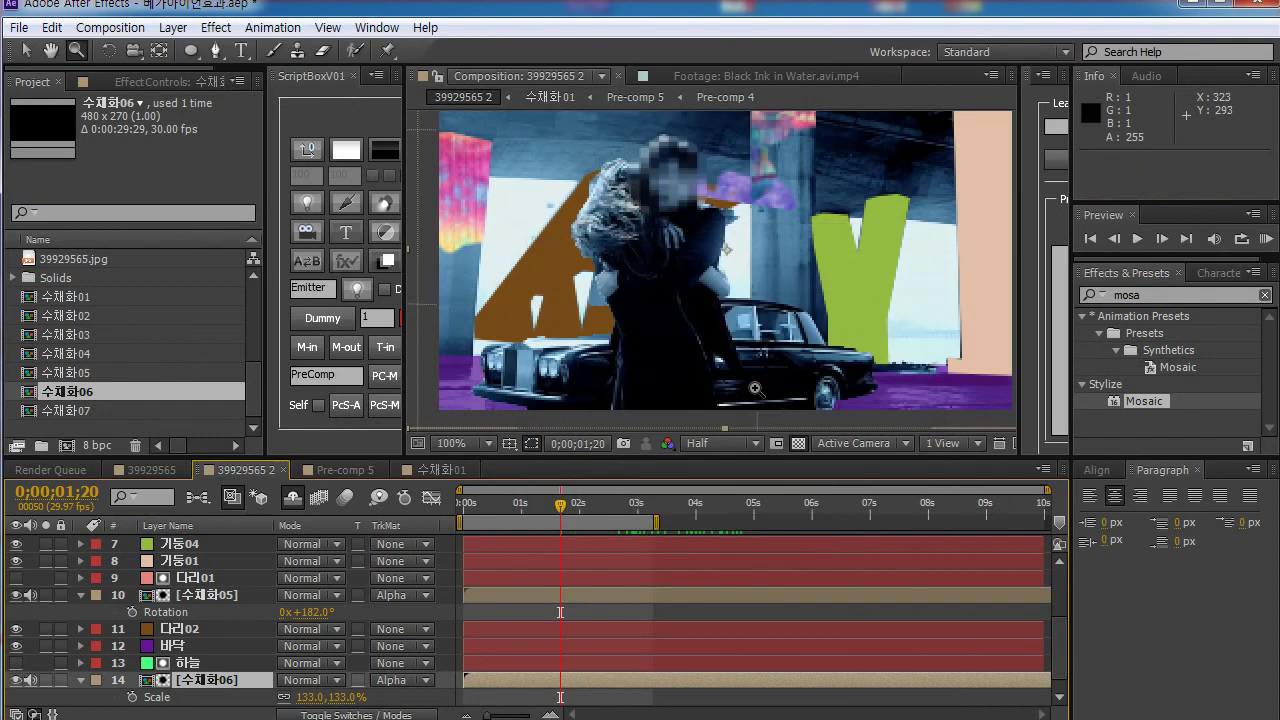
left_click_drag(512, 509, 623, 512)
Step: Hide the Scale property of the 수채화06 layer and leave its property groups collapsed
scroll(218, 697, "down", 1)
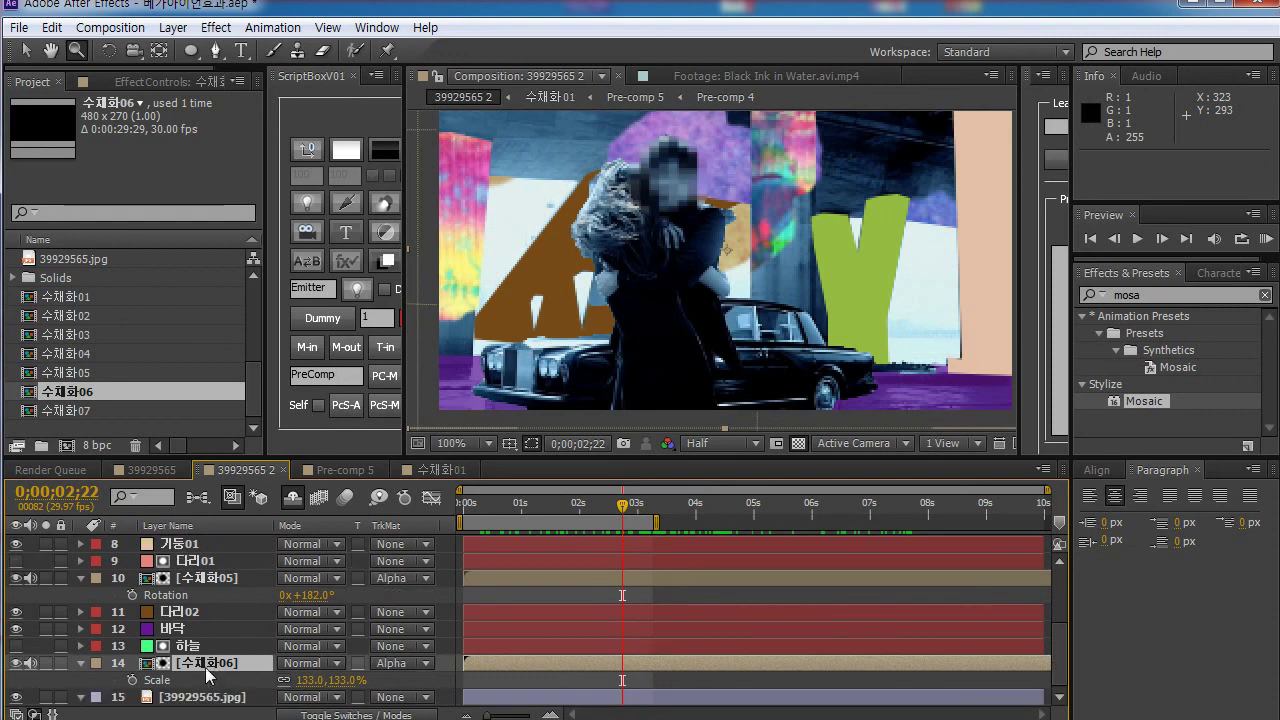
key("s")
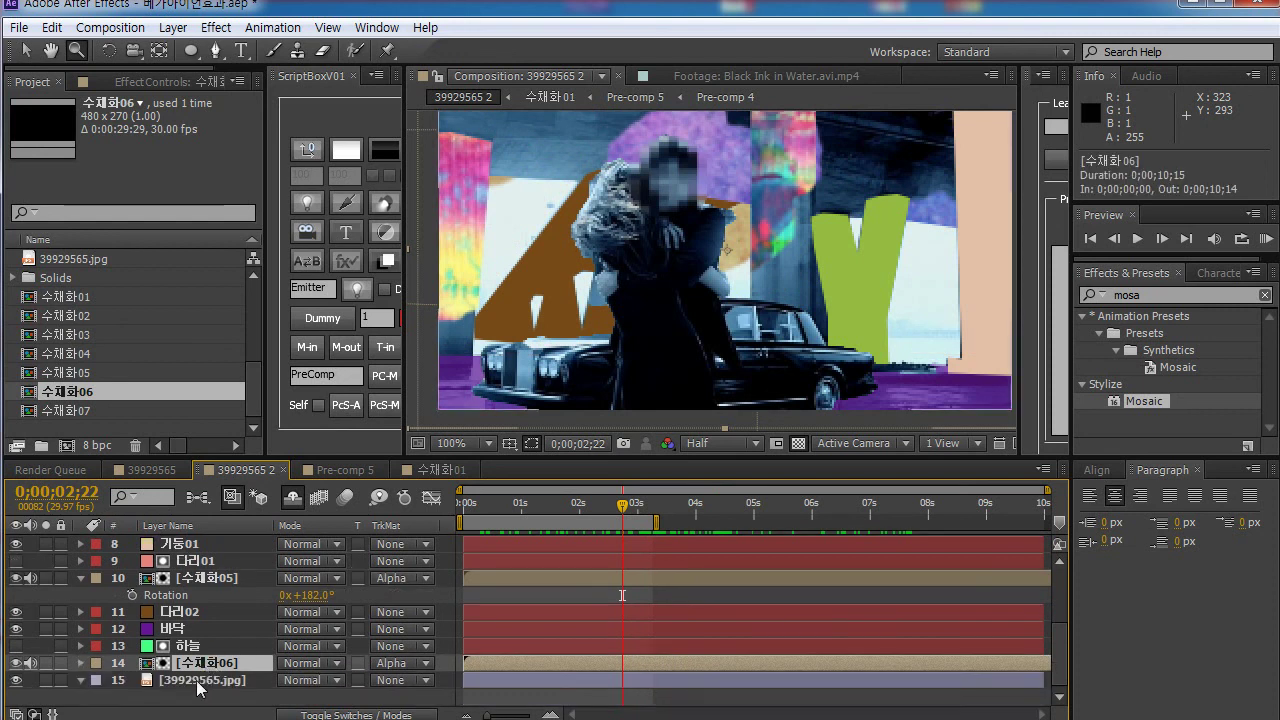
scroll(198, 684, "up", 1)
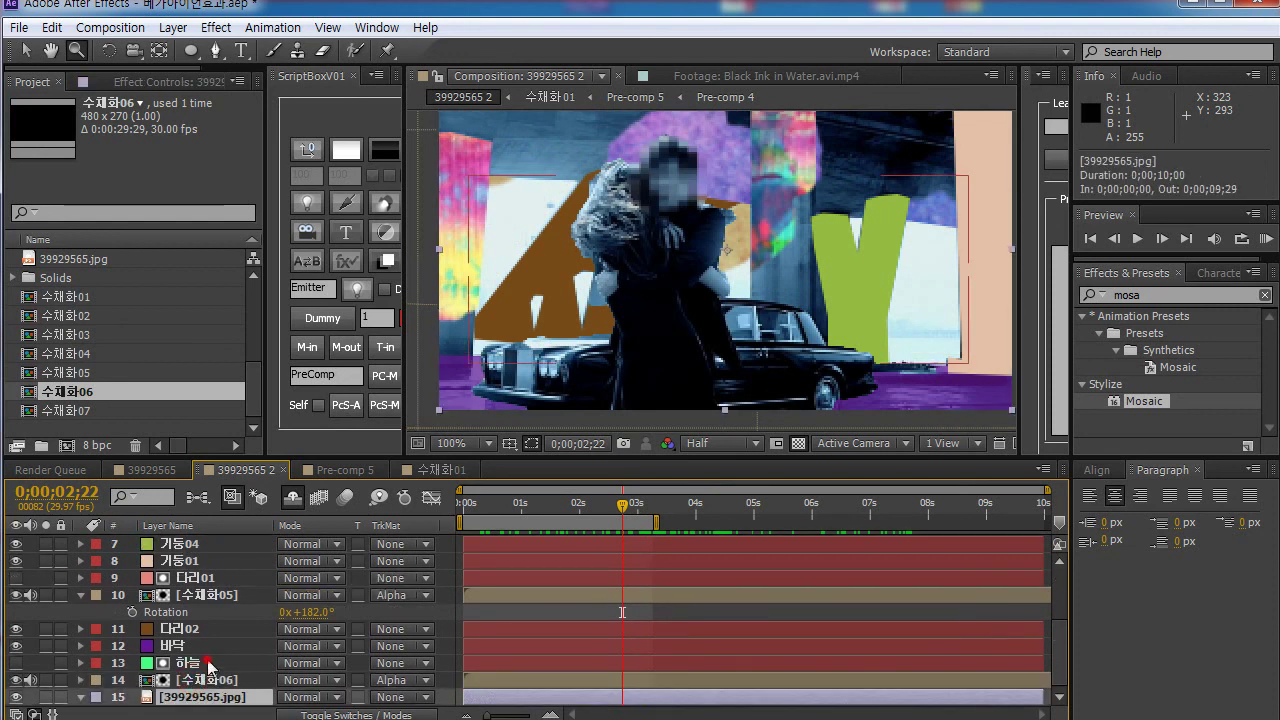
left_click(207, 681)
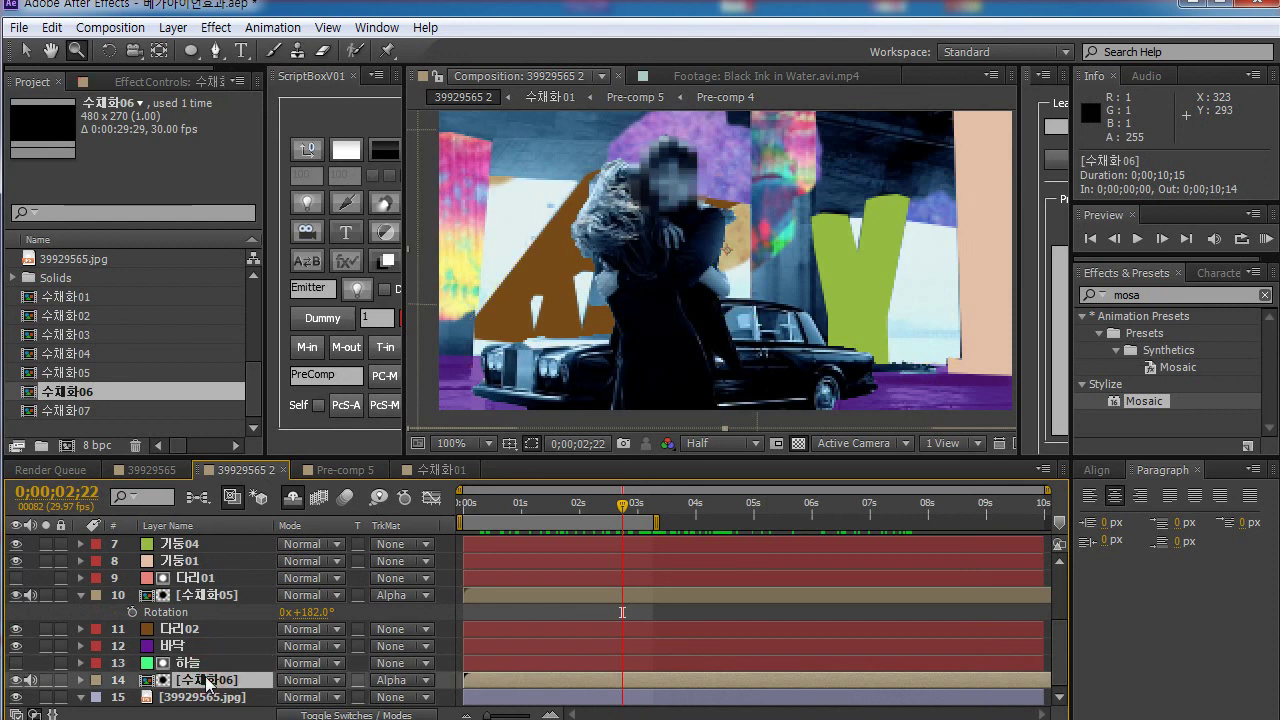
left_click(82, 681)
scroll(90, 670, "down", 2)
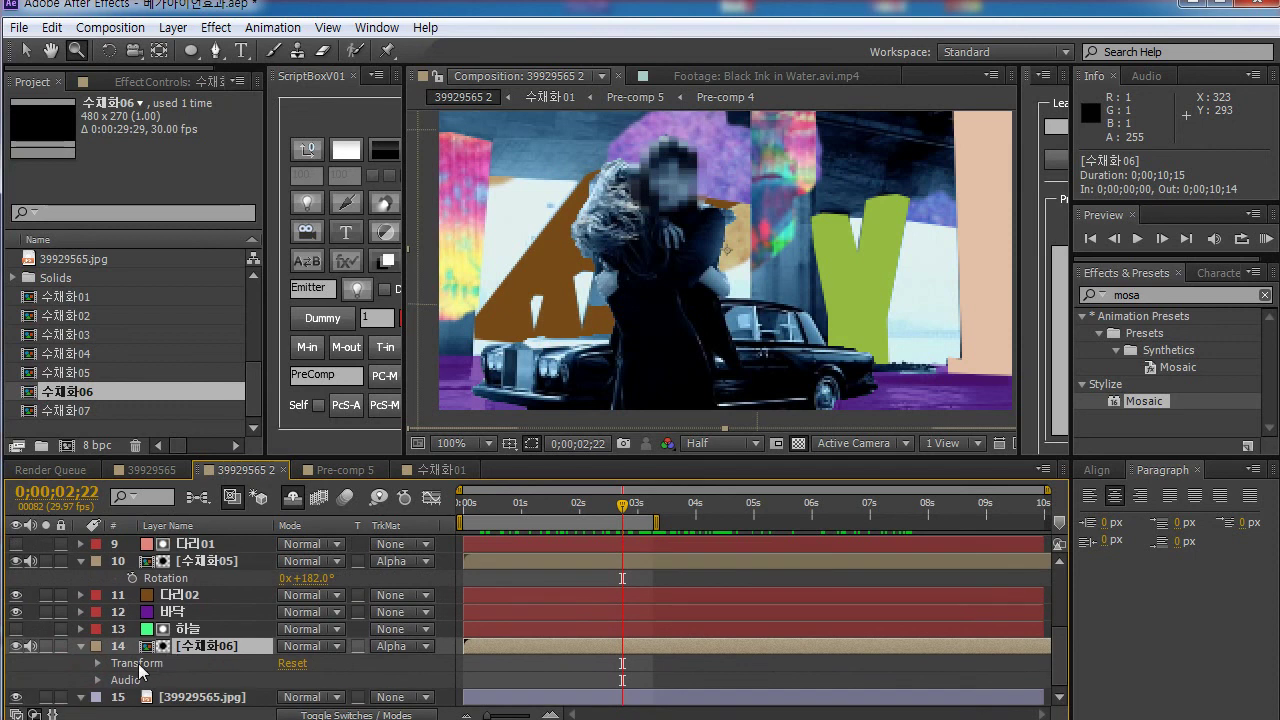
left_click(84, 650)
Step: Reveal the masks of the 하늘 layer and delete Mask 1, Mask 2 and Mask 3
left_click(188, 663)
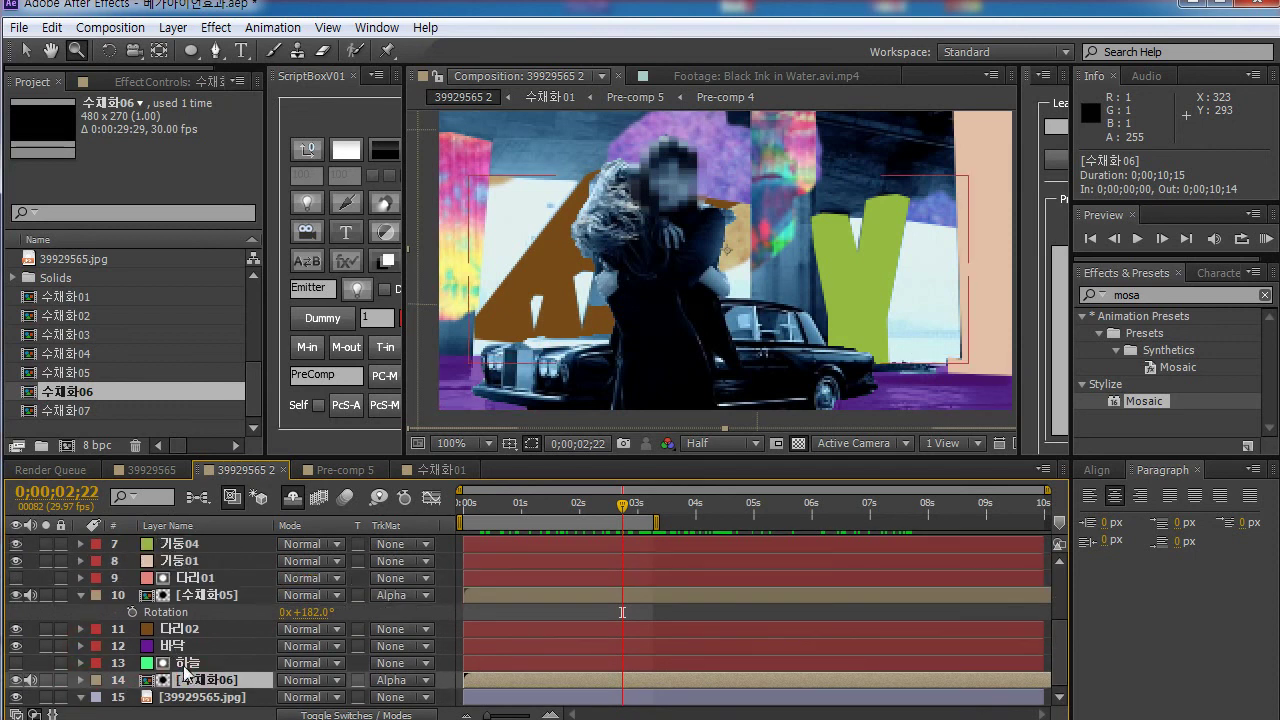
key("m")
scroll(195, 668, "down", 3)
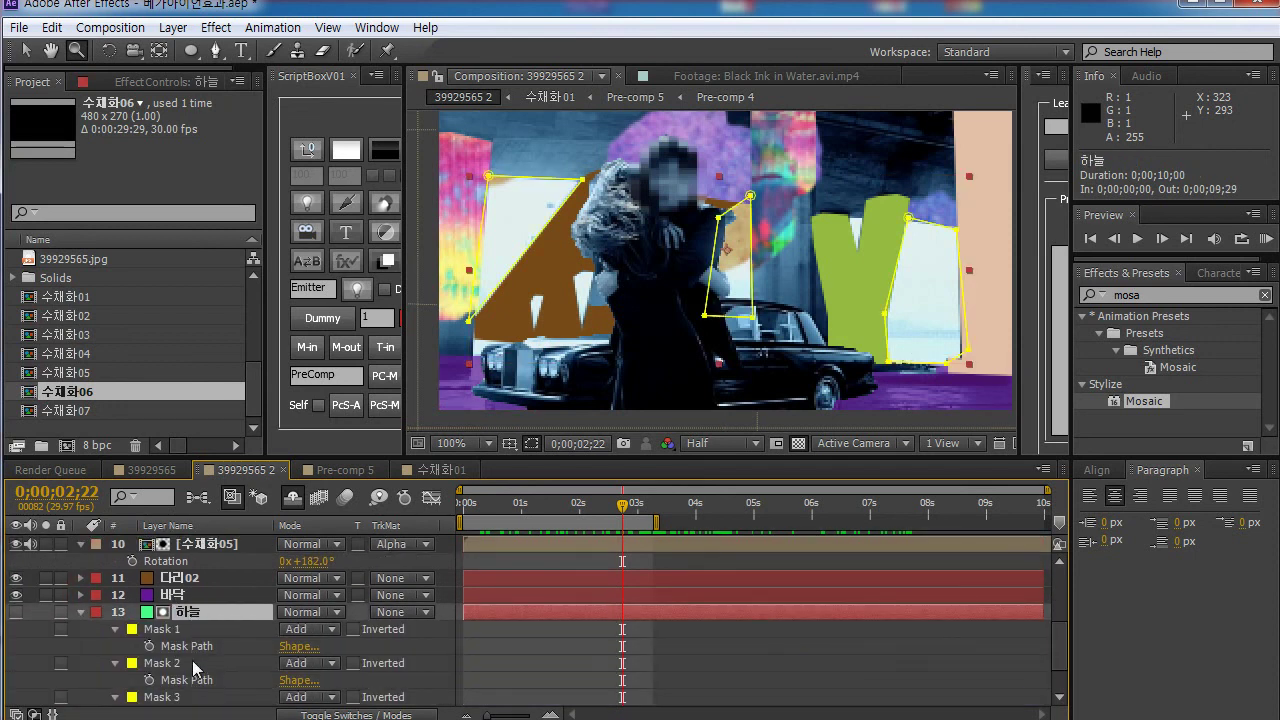
left_click(158, 630)
left_click(157, 697, "shift")
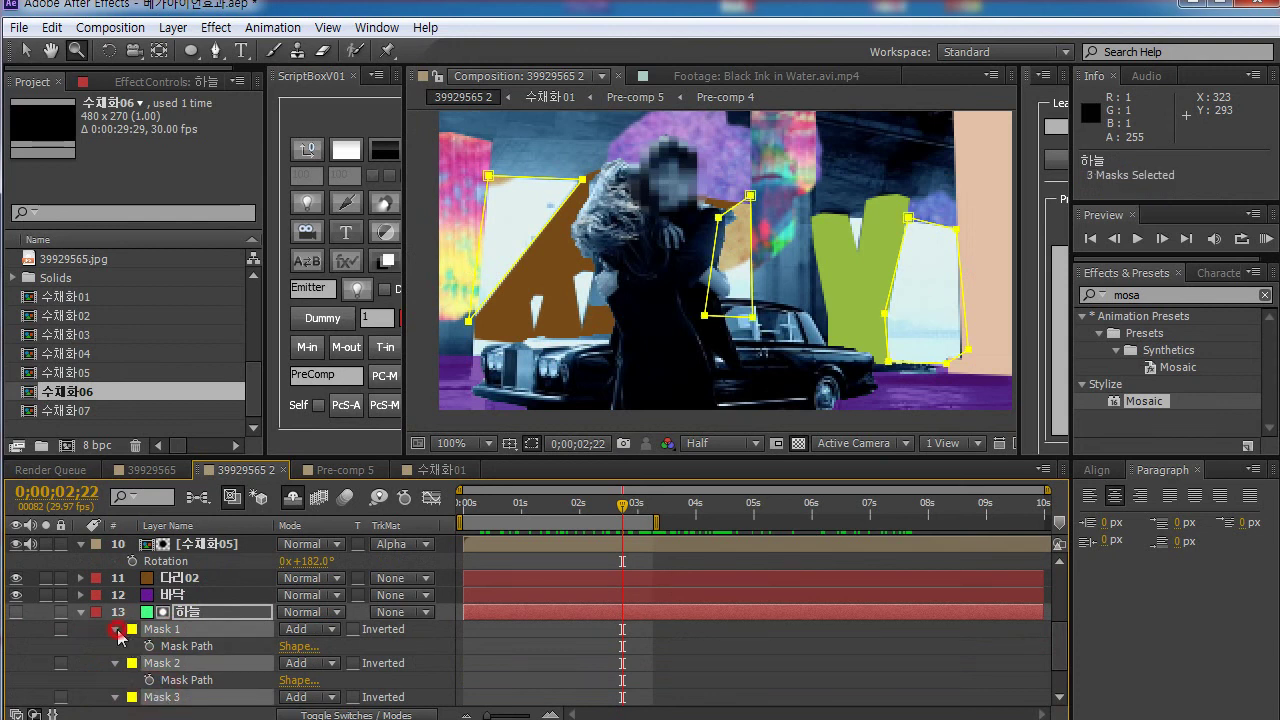
left_click(116, 630)
left_click_drag(61, 663, 61, 640)
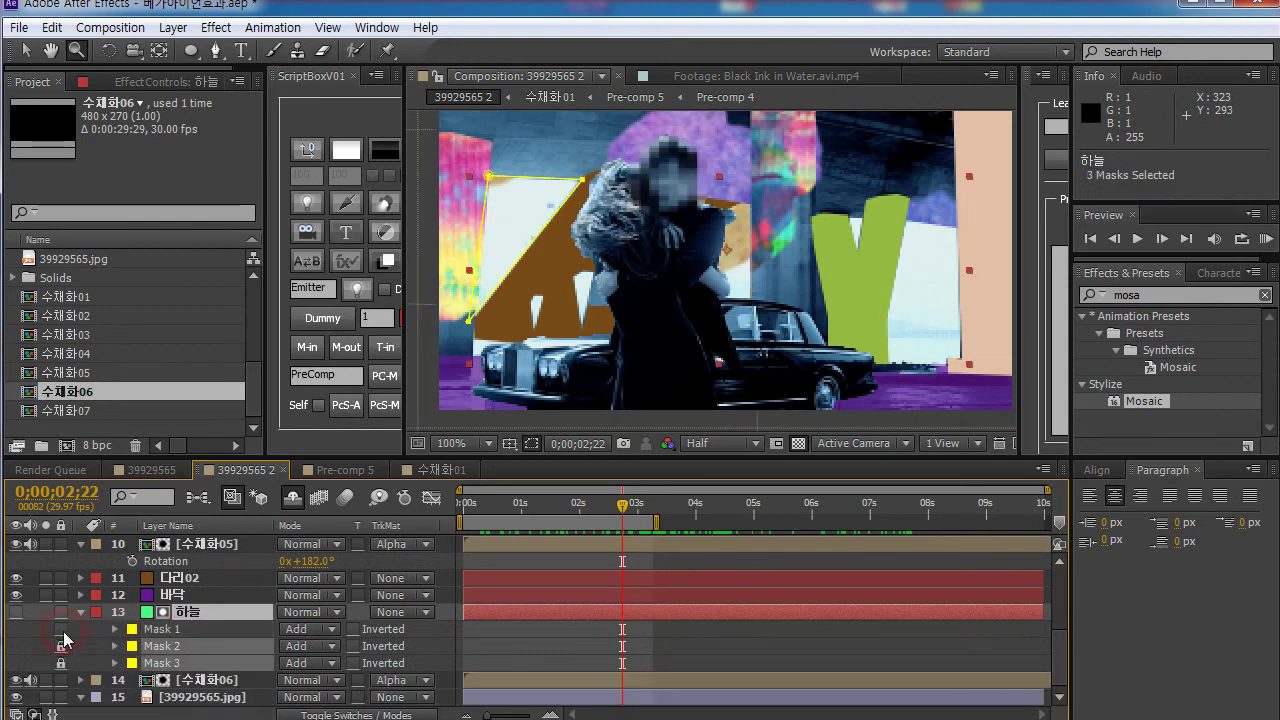
left_click(61, 646)
left_click(61, 663)
left_click(162, 629)
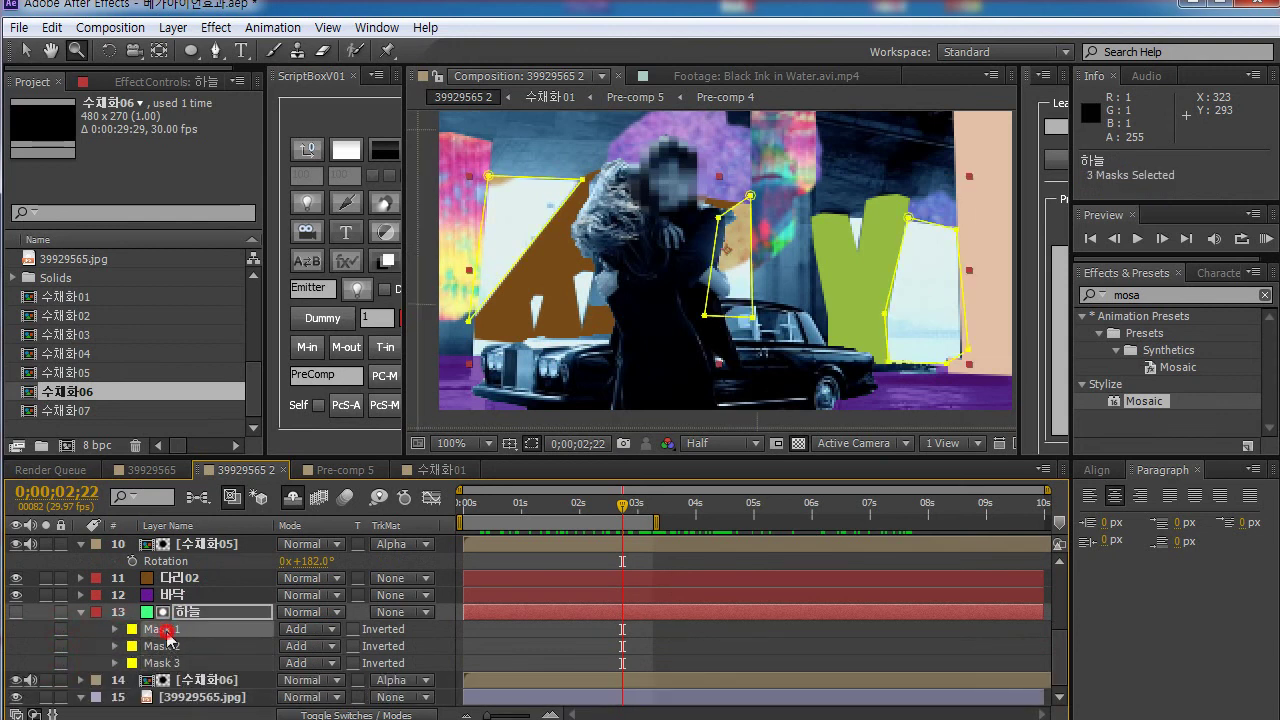
left_click(163, 664, "shift")
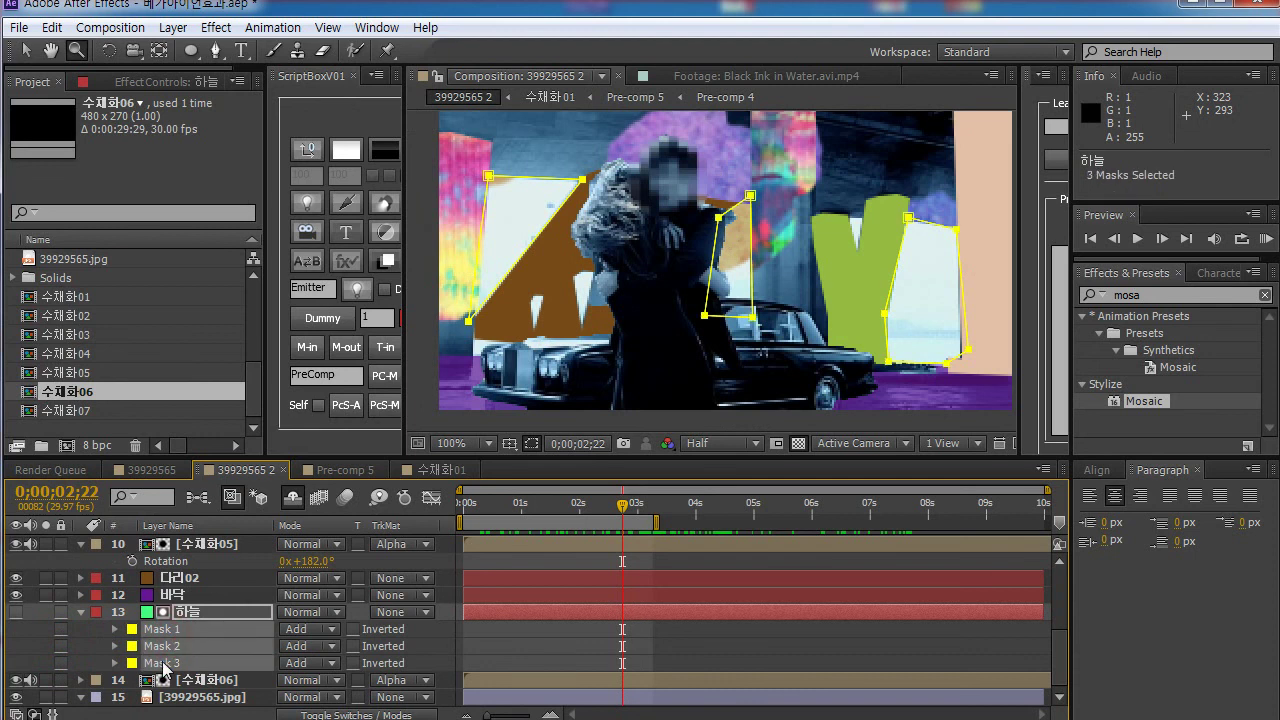
key("Delete")
Step: Fit the composition into an enlarged viewer and check the frame at Full resolution without the 하늘 masks
left_click(695, 335)
left_click(668, 320, "alt")
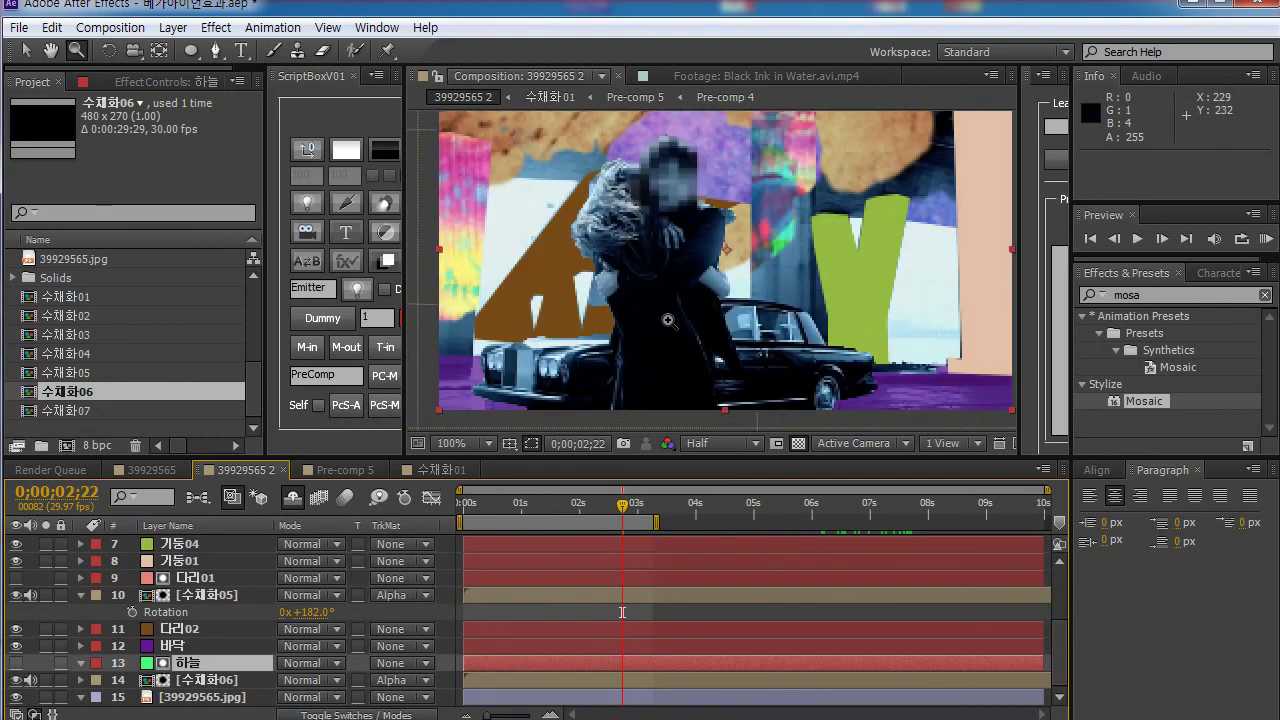
left_click(668, 320, "alt")
left_click(460, 443)
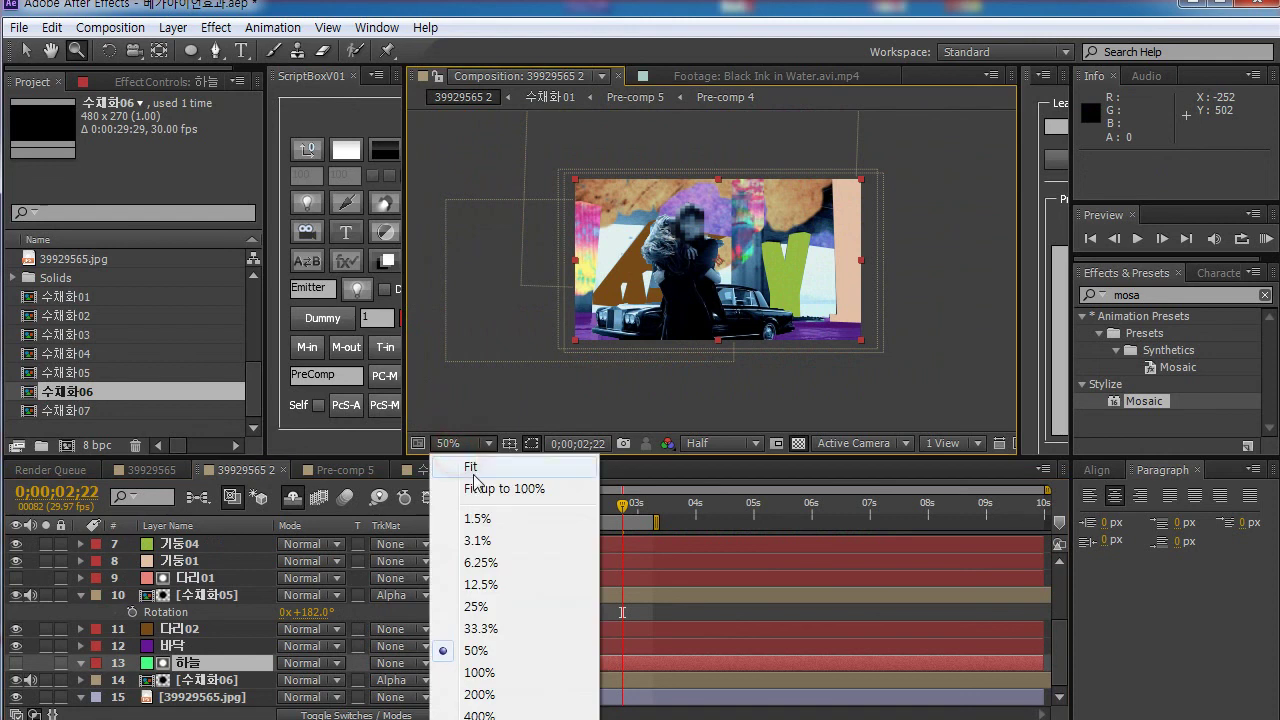
left_click(472, 467)
left_click_drag(519, 457, 516, 561)
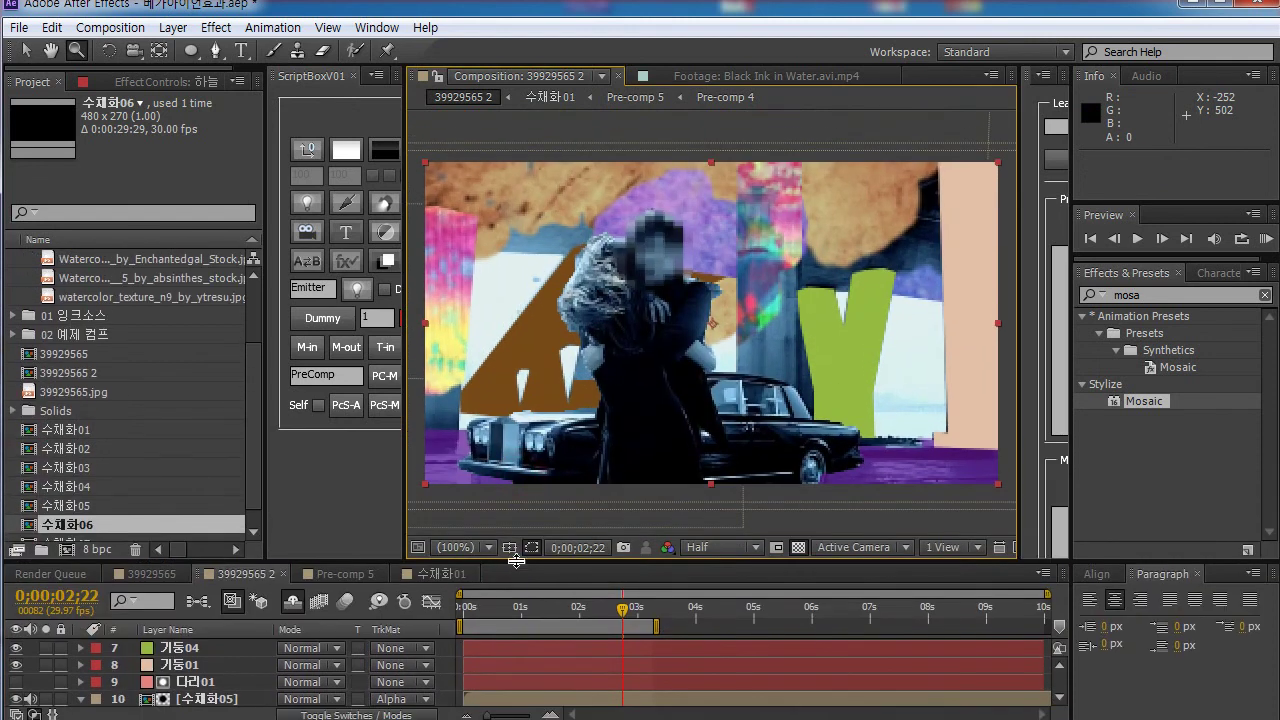
left_click(709, 550)
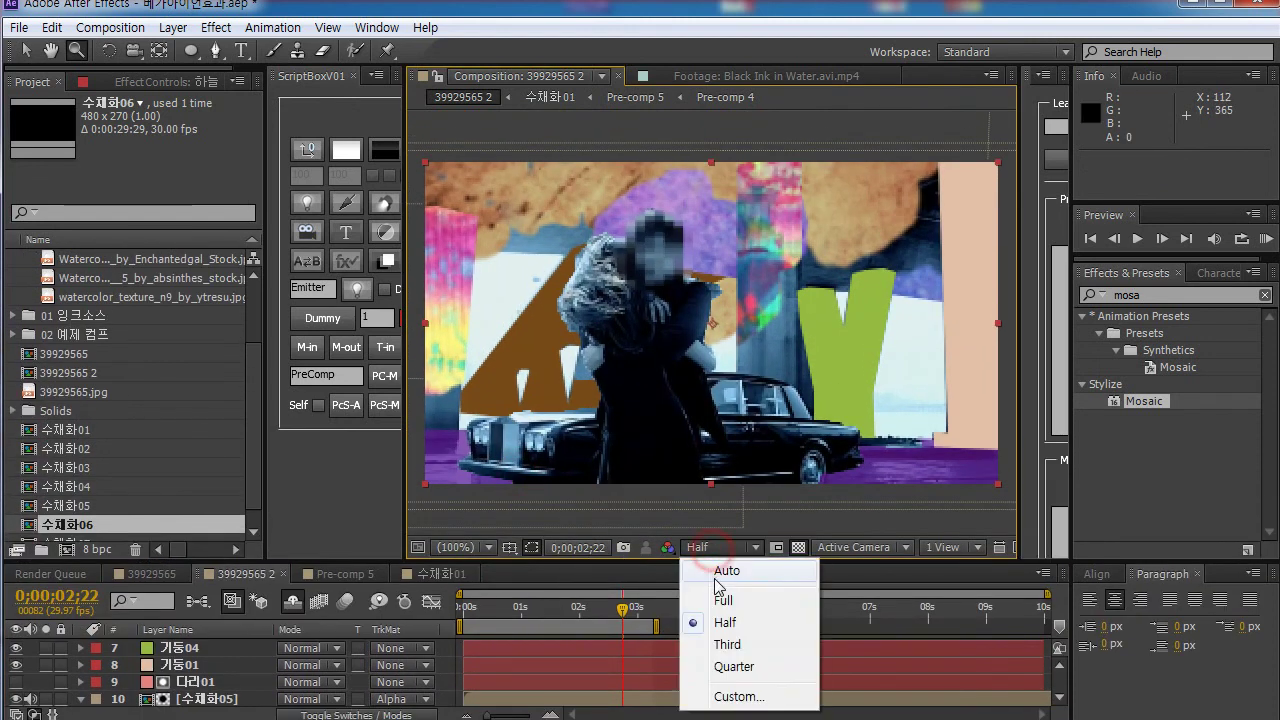
left_click(686, 586)
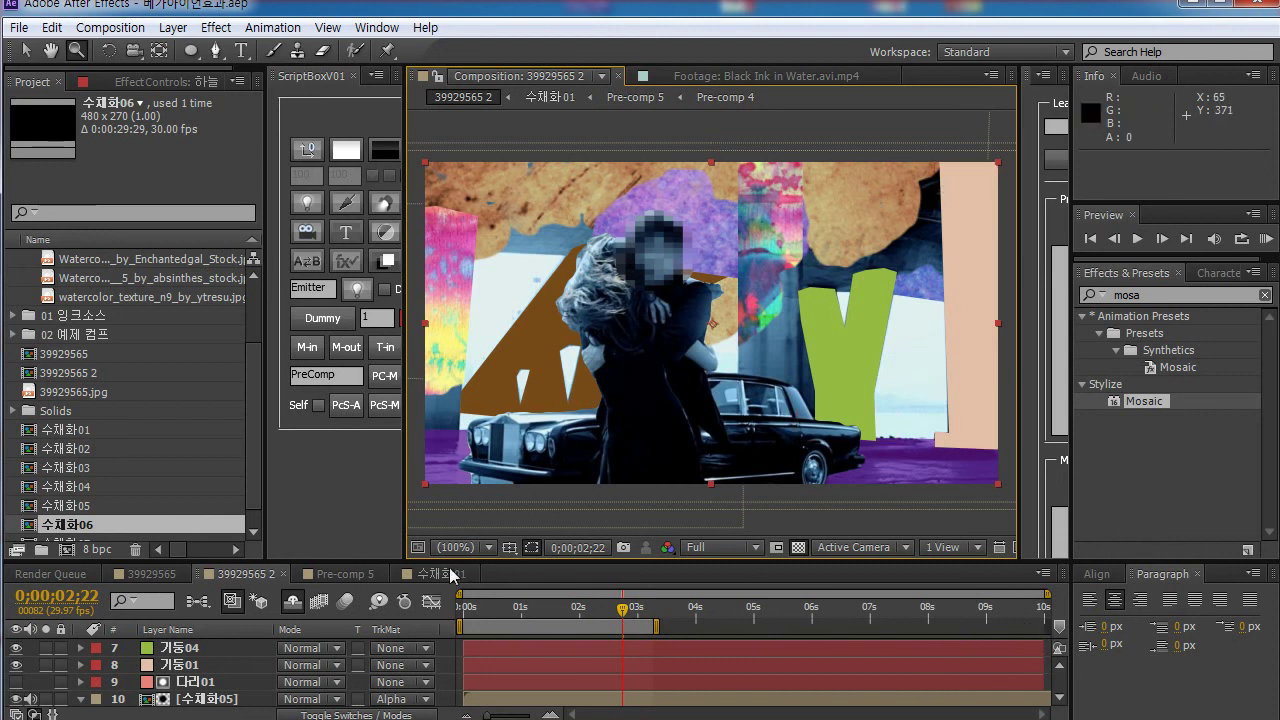
Step: Undo the deletion of Mask 1, Mask 2 and Mask 3 on the 하늘 layer
left_click(186, 684)
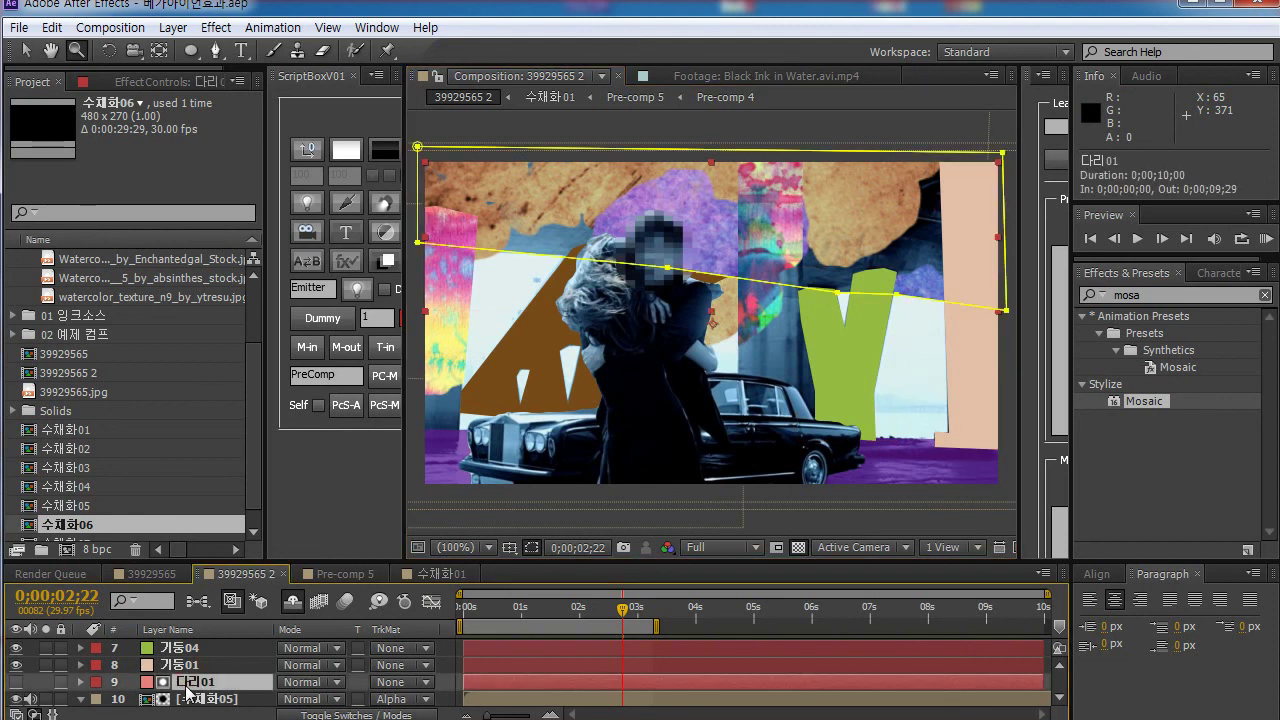
key("ctrl+z")
key("ctrl+z")
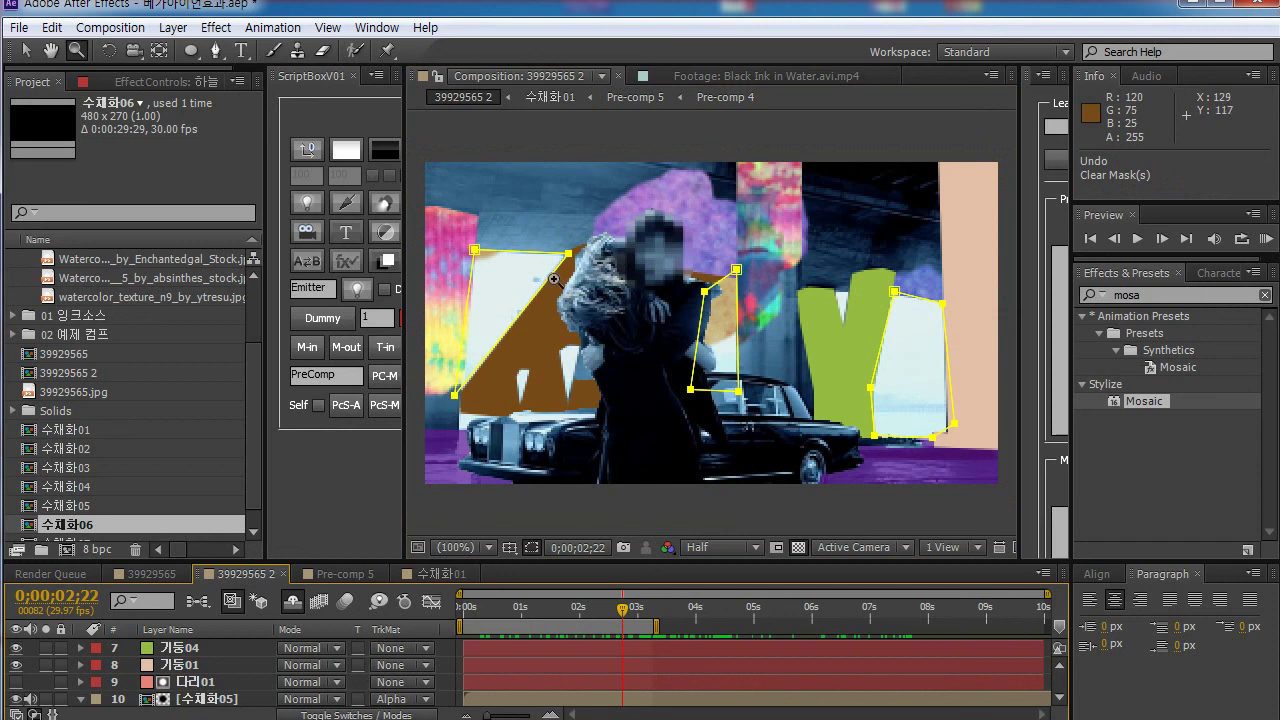
Step: Draw a closed triangular mask on the 하늘 layer over the notch at the top of the green Y-shaped pillar
key("g")
left_click(845, 325)
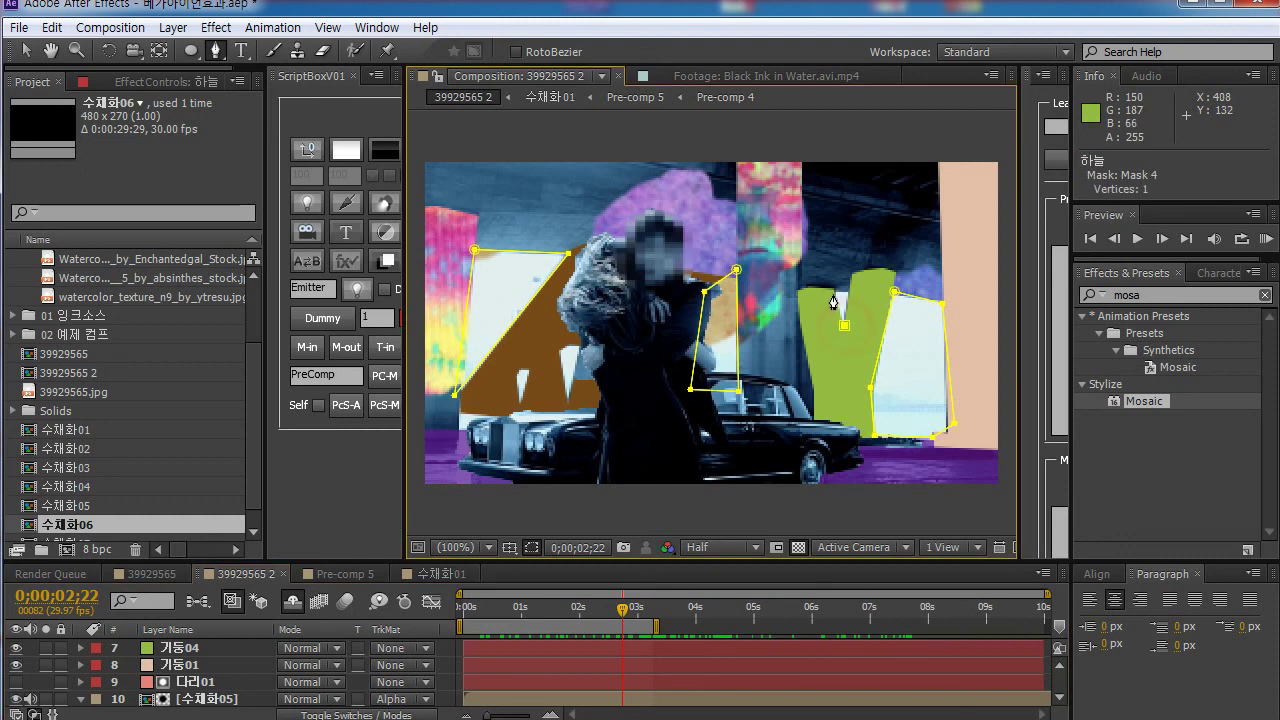
left_click(832, 291)
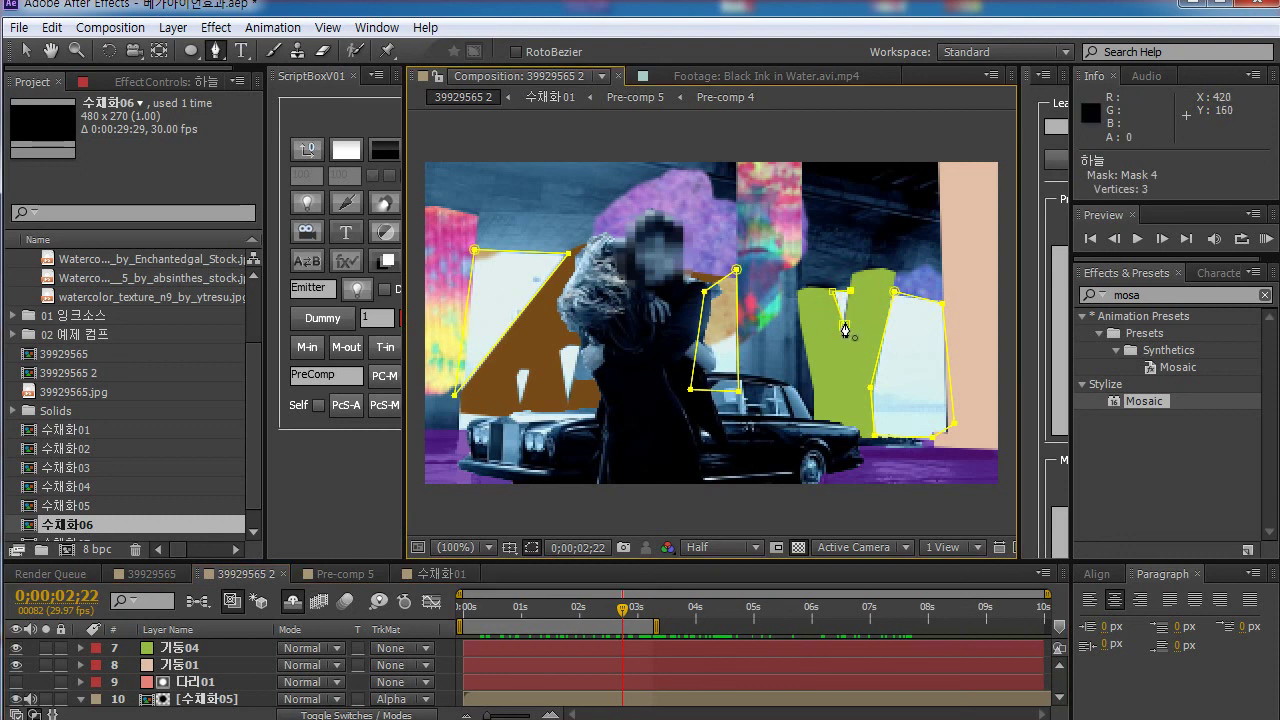
left_click(844, 325)
Step: Go to 0;00;07;22 and place two mask vertices on the 수채화05 layer at the small white gap in the brown A shape
left_click(210, 702)
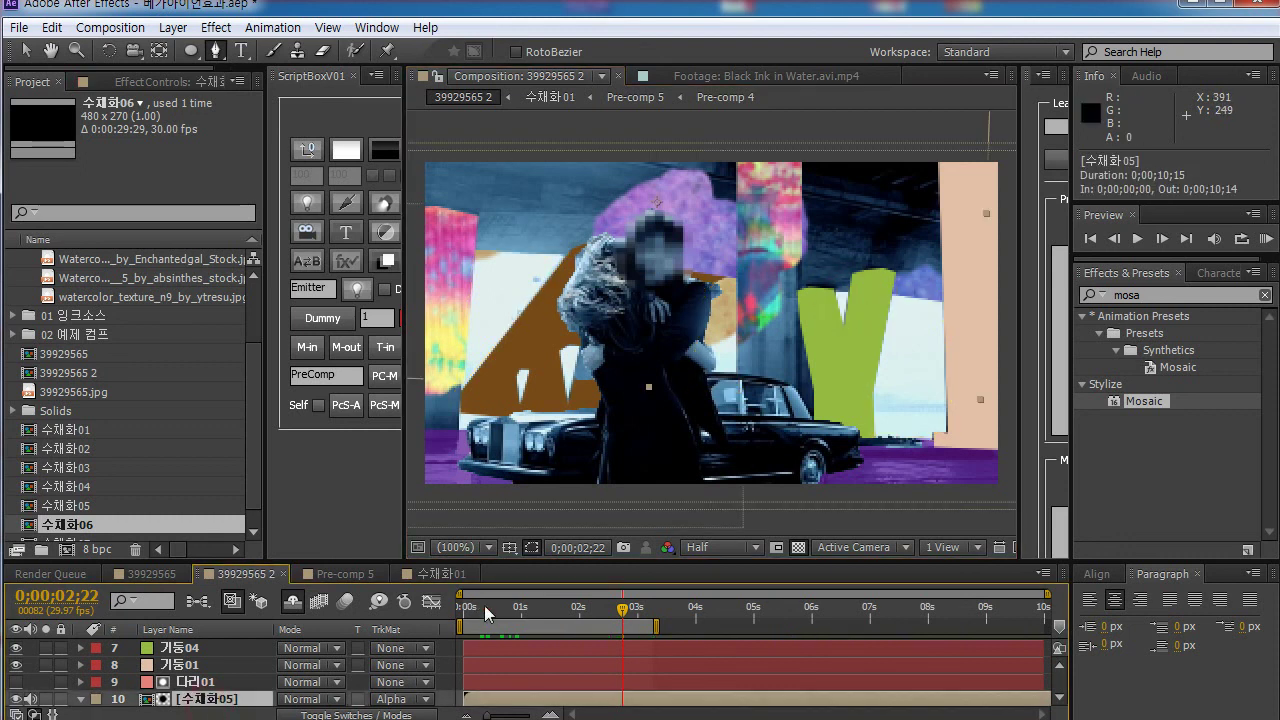
left_click_drag(487, 612, 912, 614)
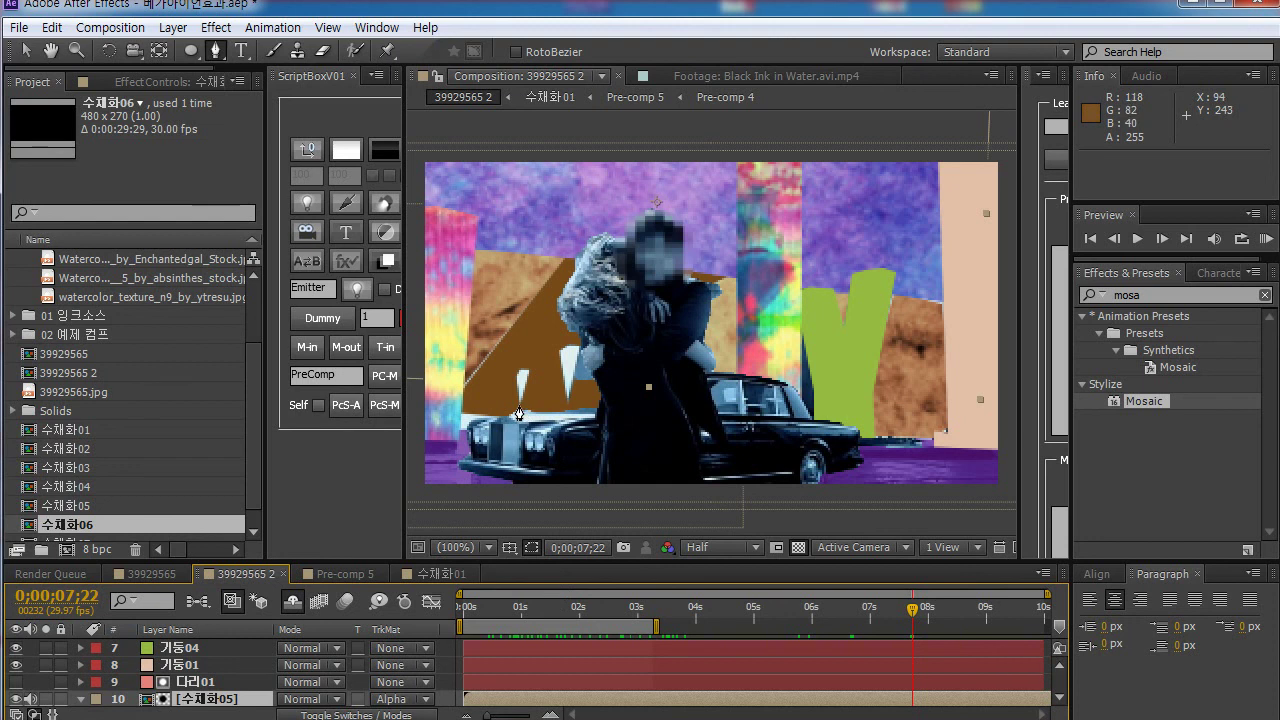
left_click(518, 404)
left_click(514, 377)
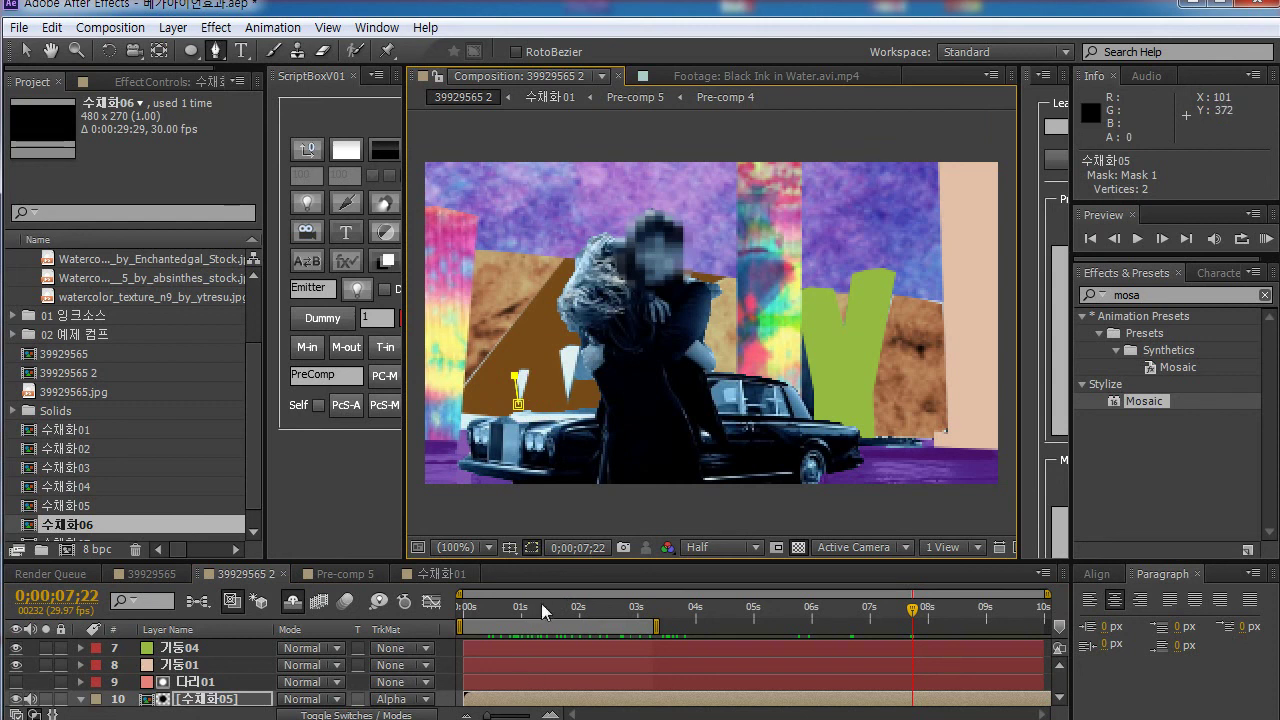
Step: Enlarge the timeline area, collapse the open property groups of layers 2 to 15 and deselect all layers
left_click_drag(554, 564, 503, 369)
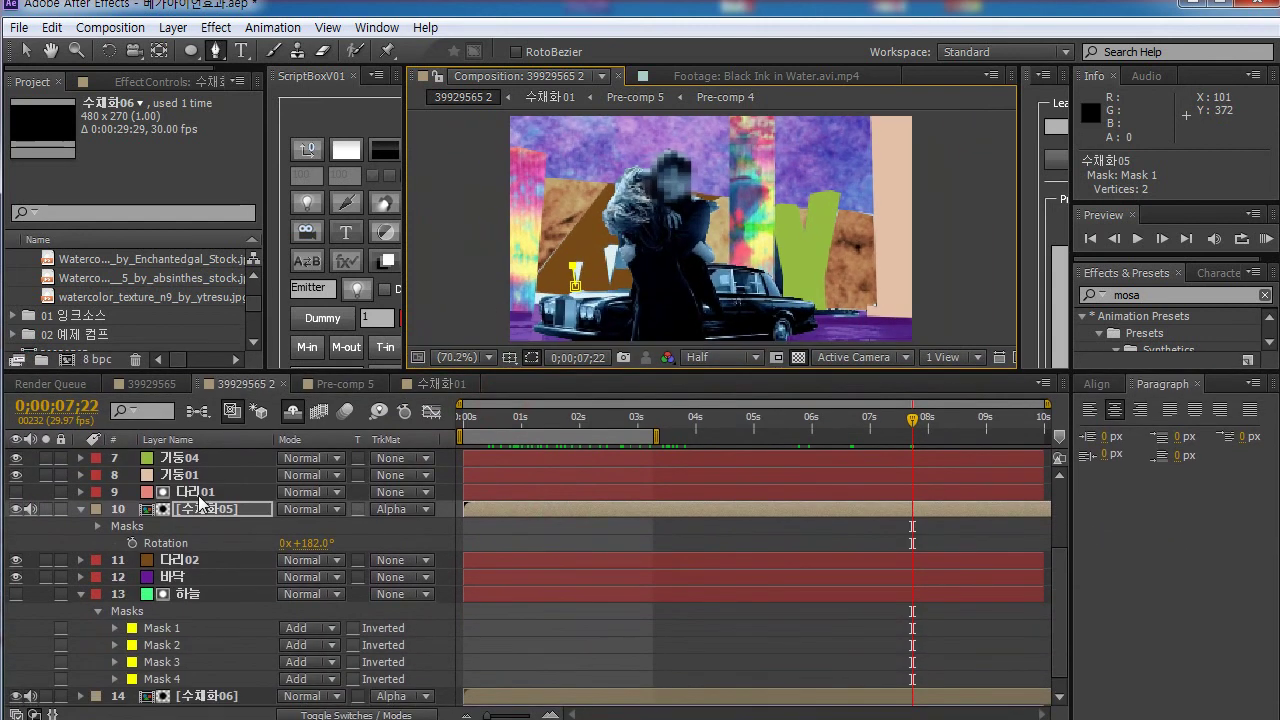
left_click(182, 457)
scroll(214, 522, "up", 3)
left_click(183, 459)
scroll(220, 589, "down", 4)
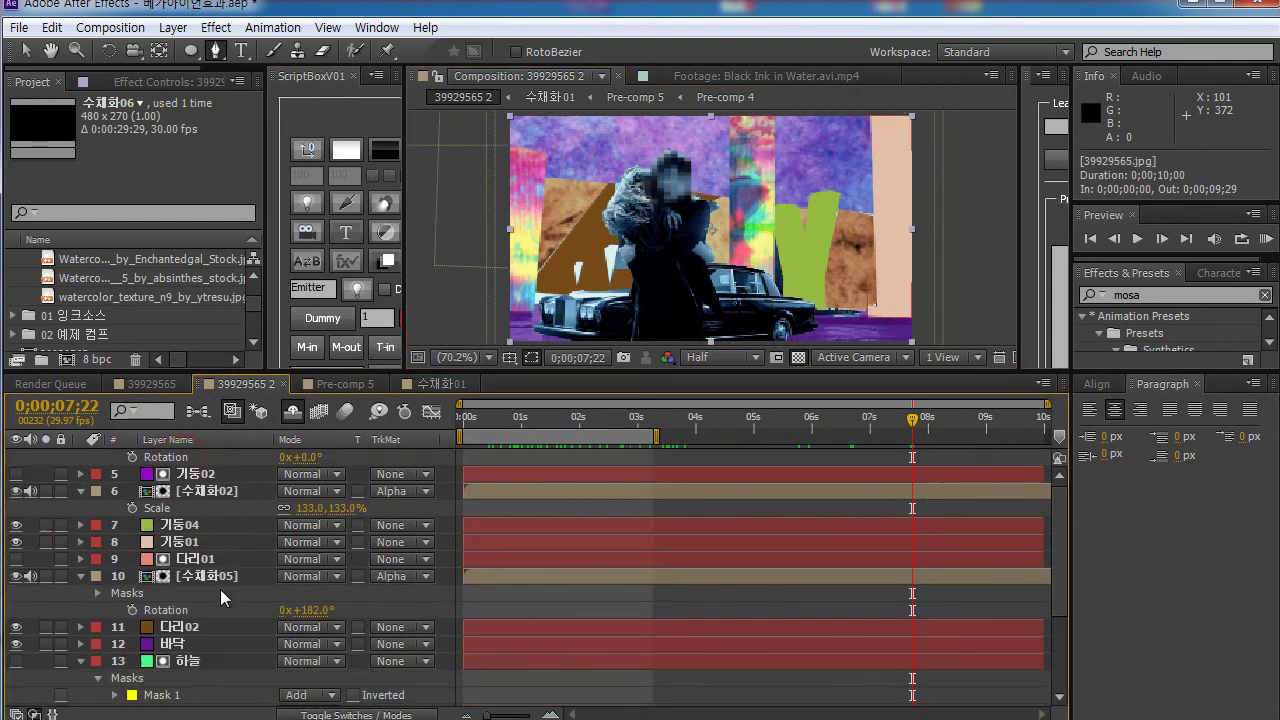
left_click(190, 698, "shift")
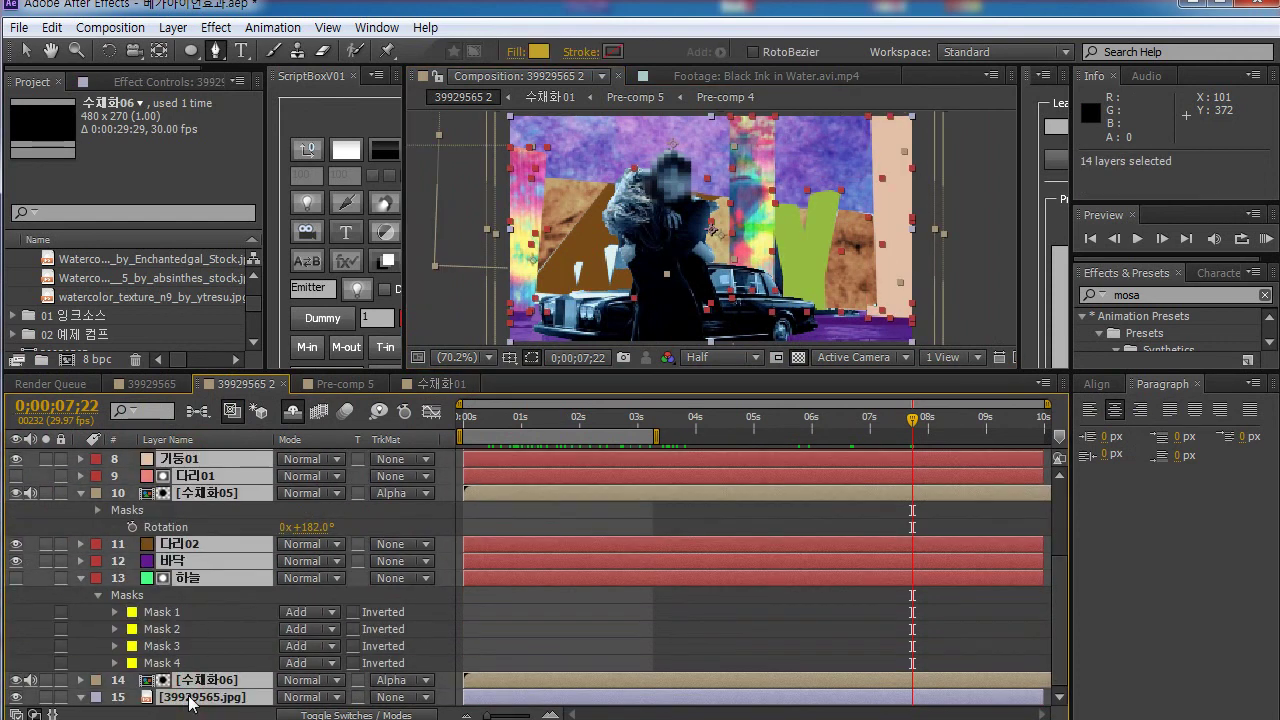
key("u")
key("F2")
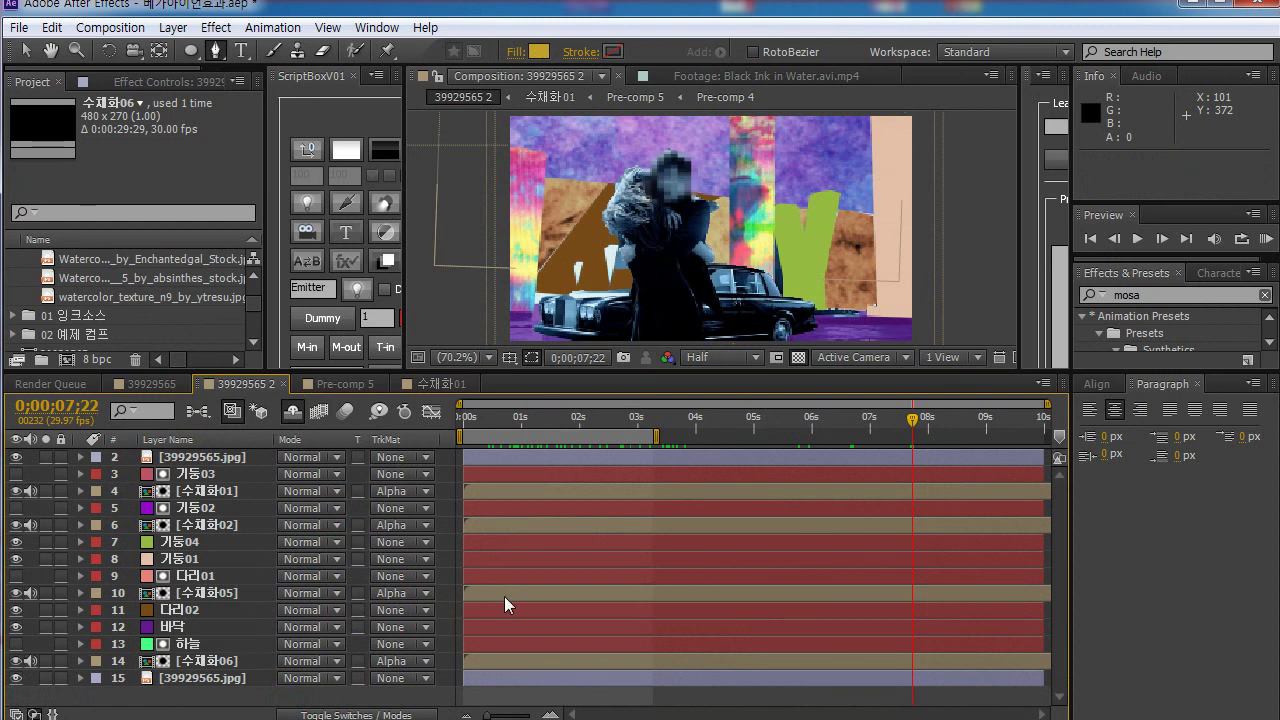
Step: Shift the 수채화06 layer to start at 0;00;02;02 and check its ink spread at 0;00;02;29
left_click(499, 660)
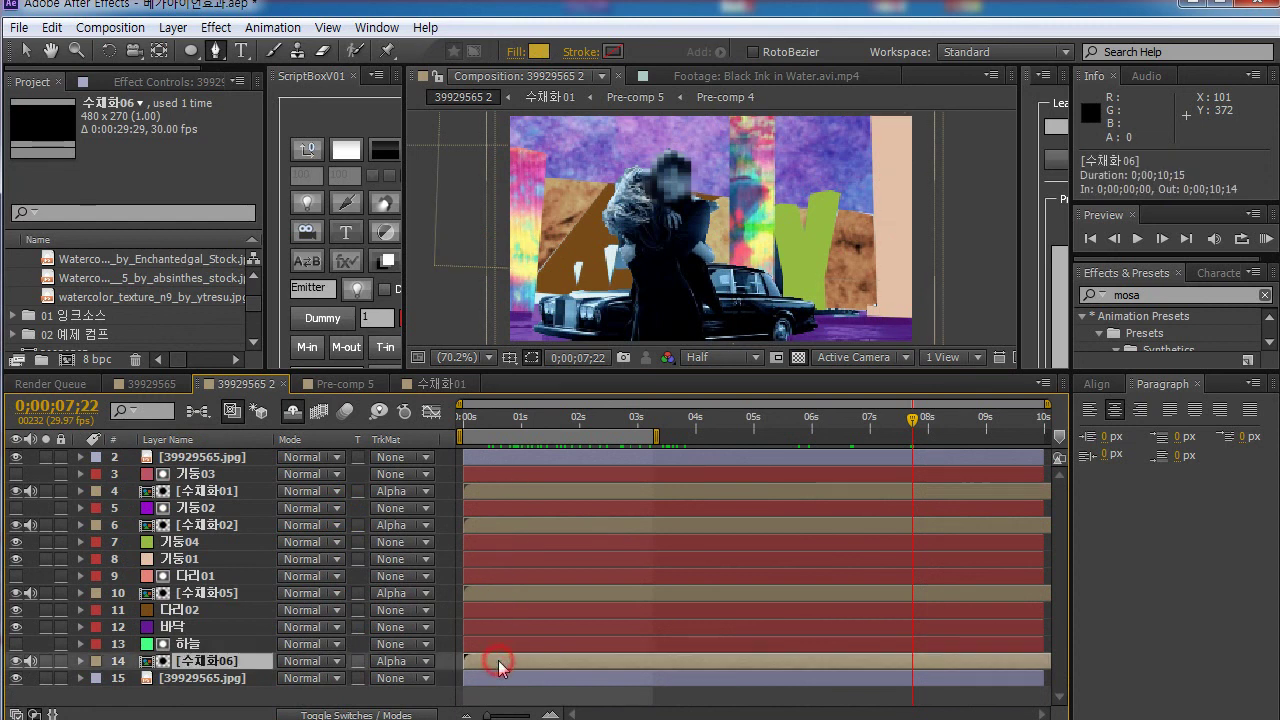
left_click_drag(495, 664, 608, 659)
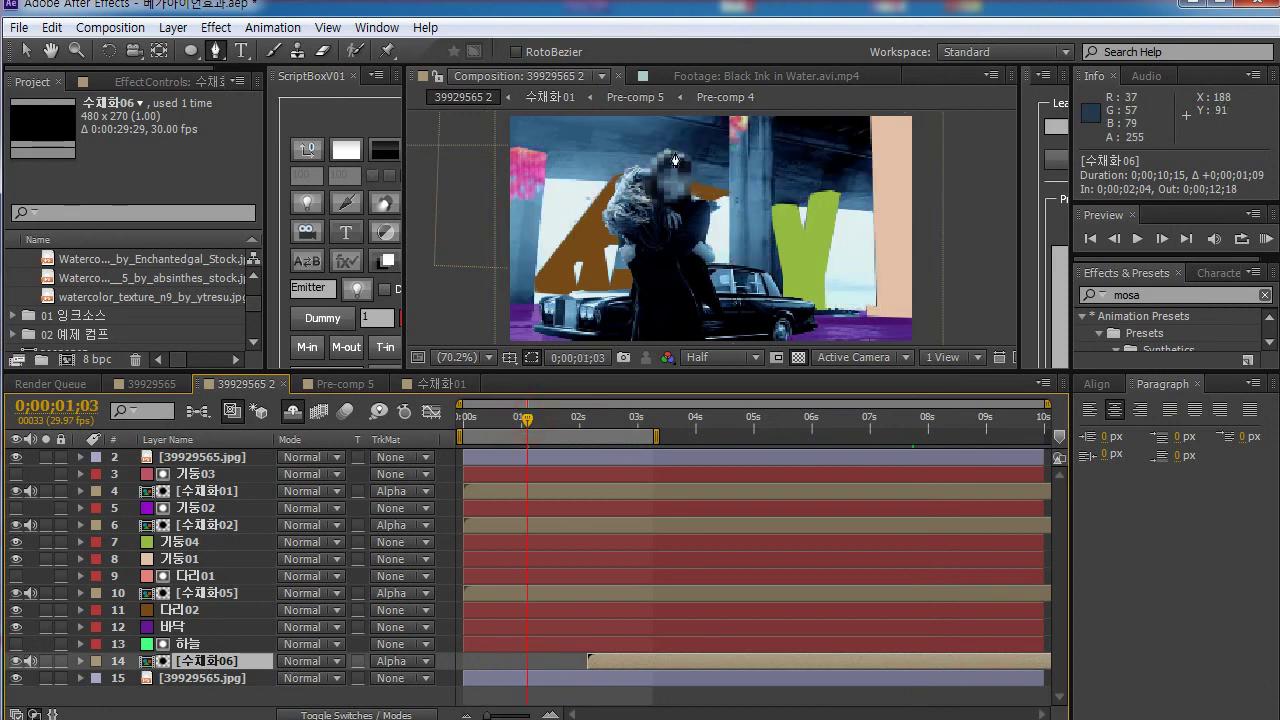
left_click_drag(527, 421, 677, 430)
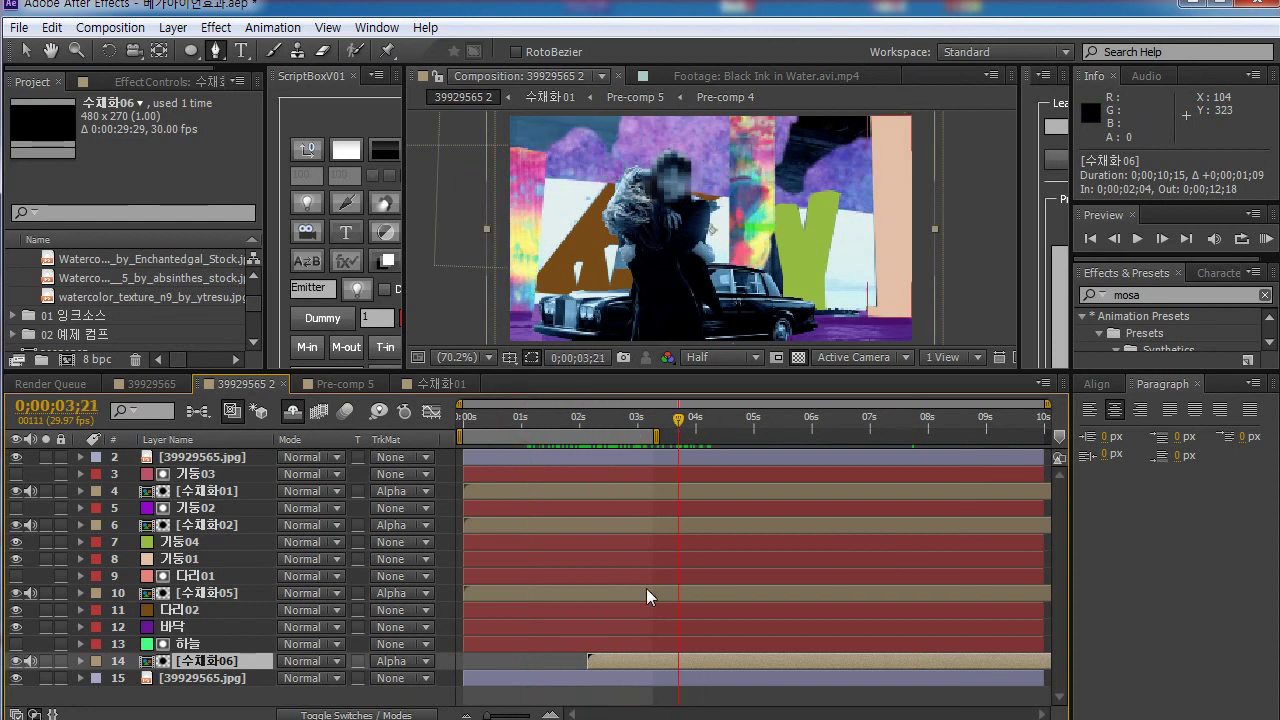
left_click_drag(632, 661, 592, 667)
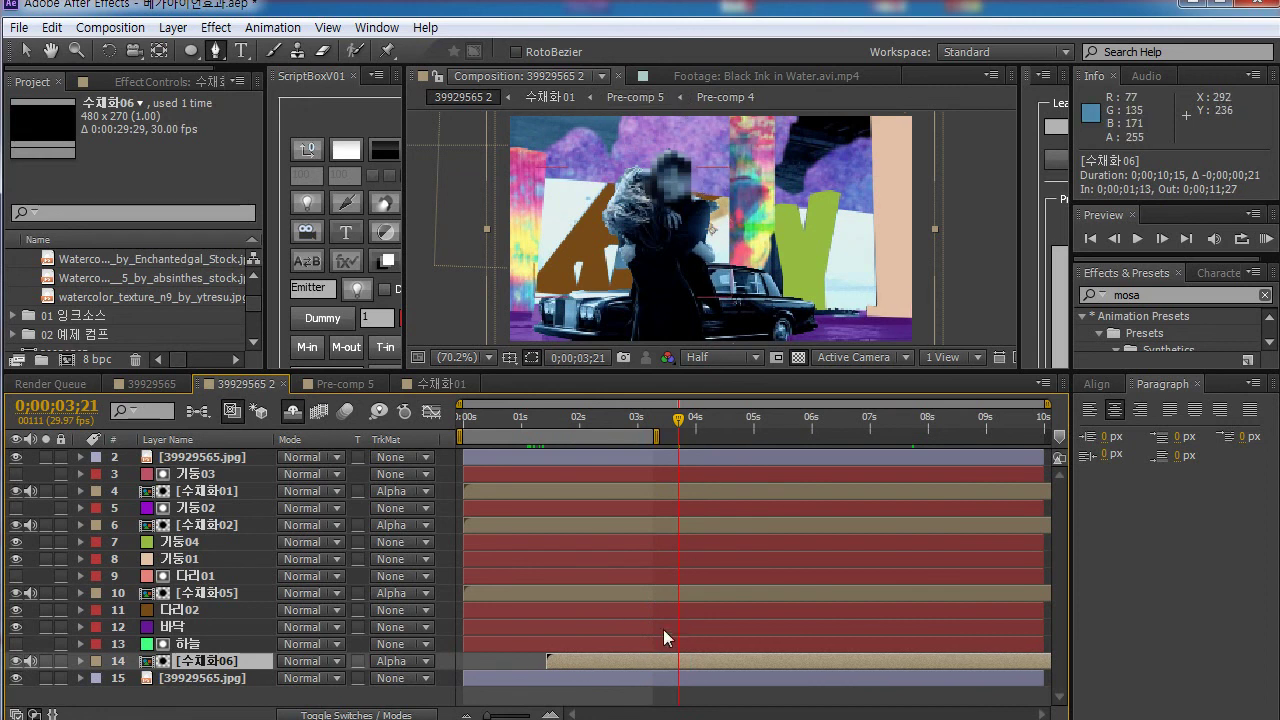
left_click_drag(621, 662, 663, 670)
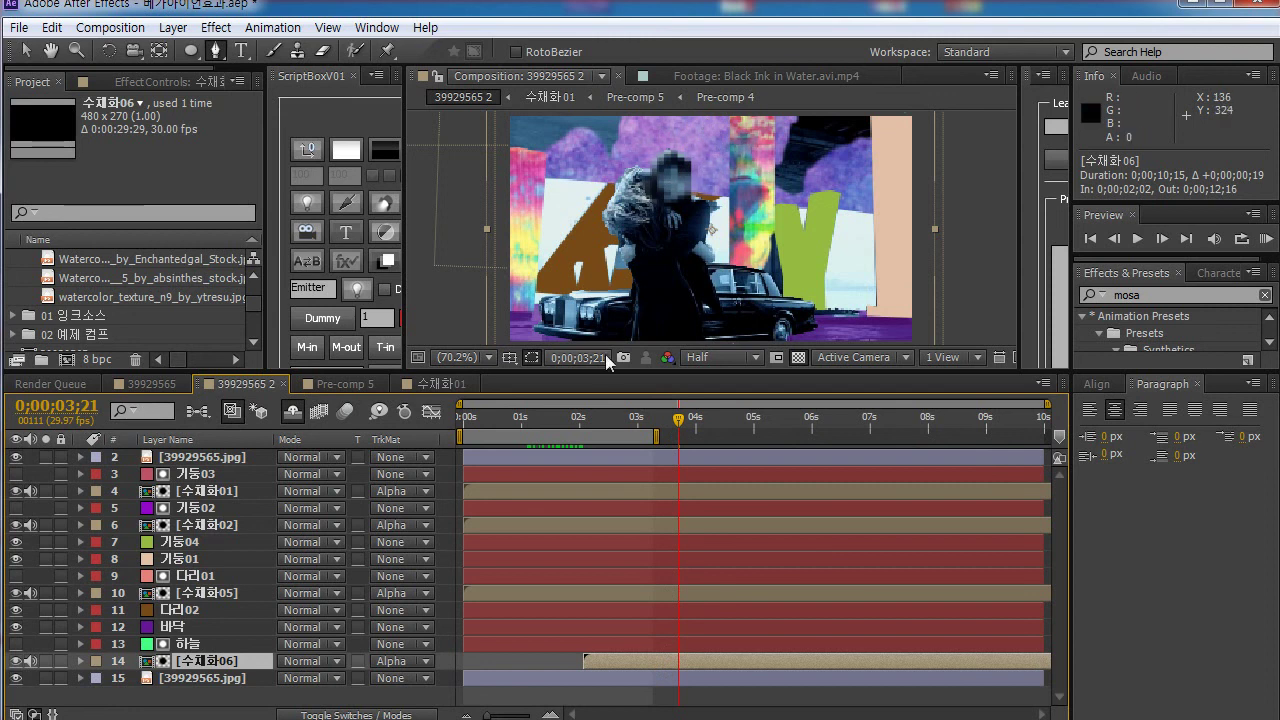
mouse_move(616, 420)
left_mouse_down()
mouse_move(943, 419)
mouse_move(623, 420)
mouse_move(619, 431)
mouse_move(636, 425)
left_mouse_up()
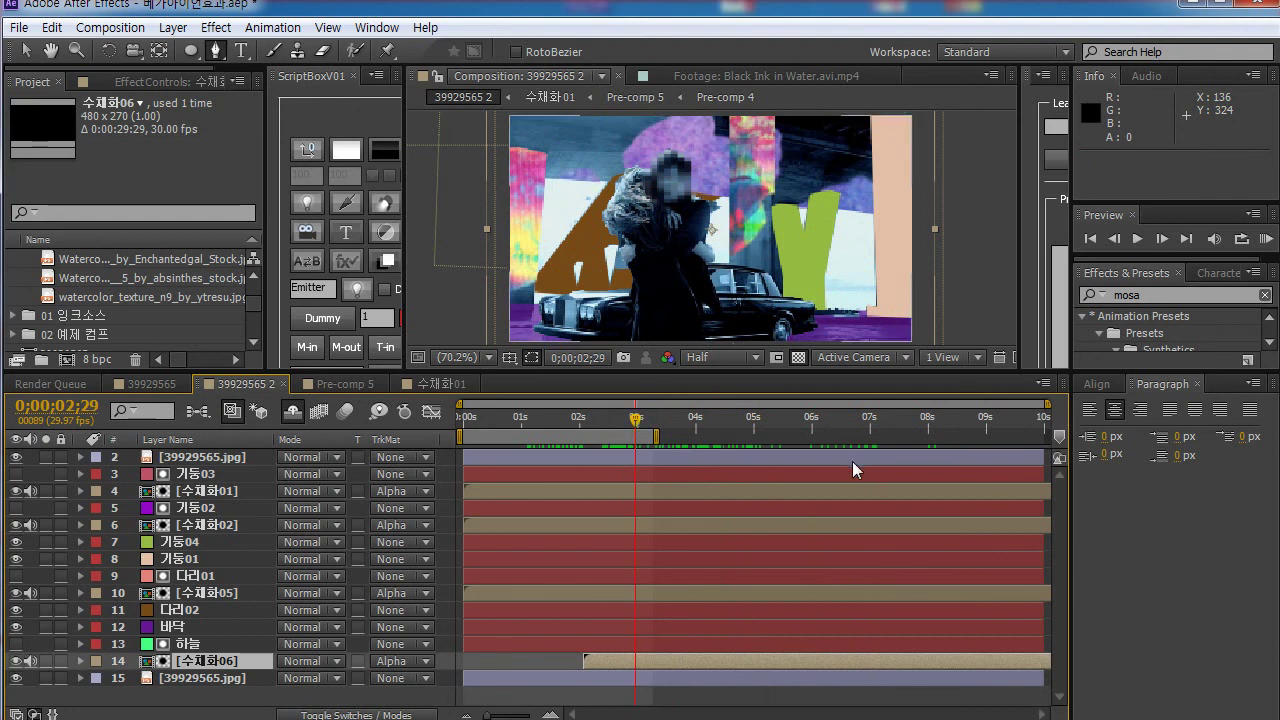